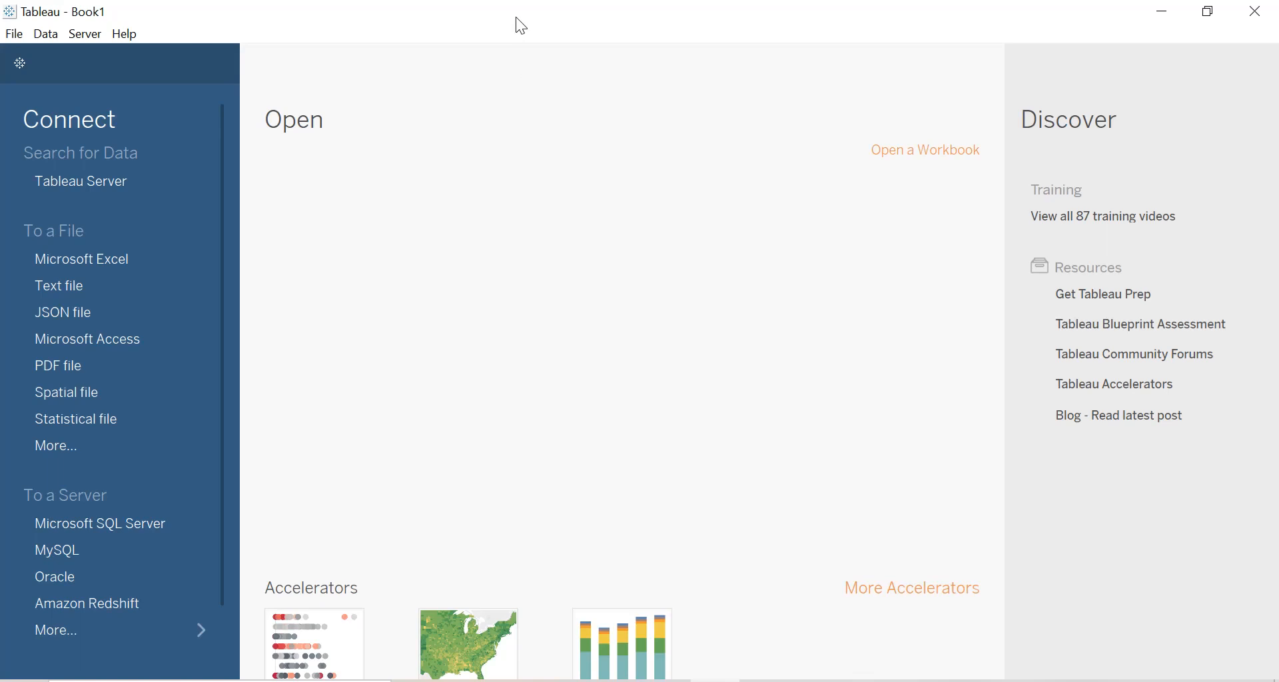
Connect to the netflix_titles data file in the netflix_titles.csv download folder
{"action": "left_click", "coordinate": [94, 449]}
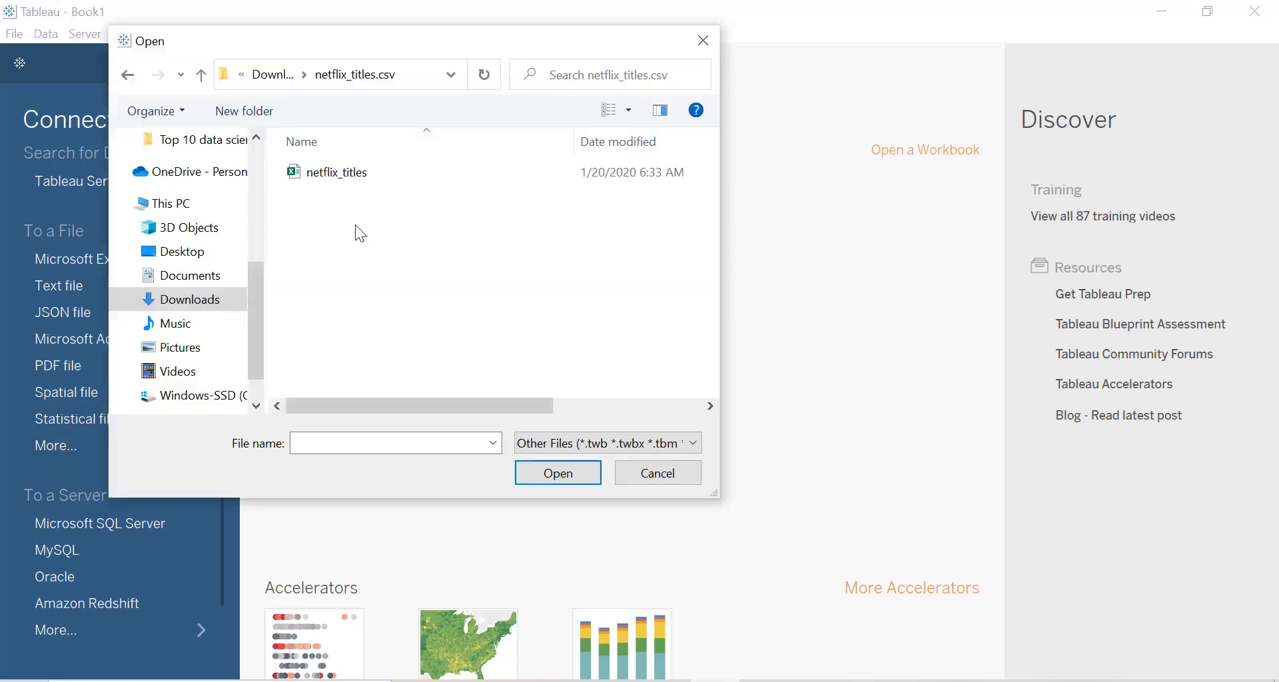
{"action": "left_click", "coordinate": [353, 188]}
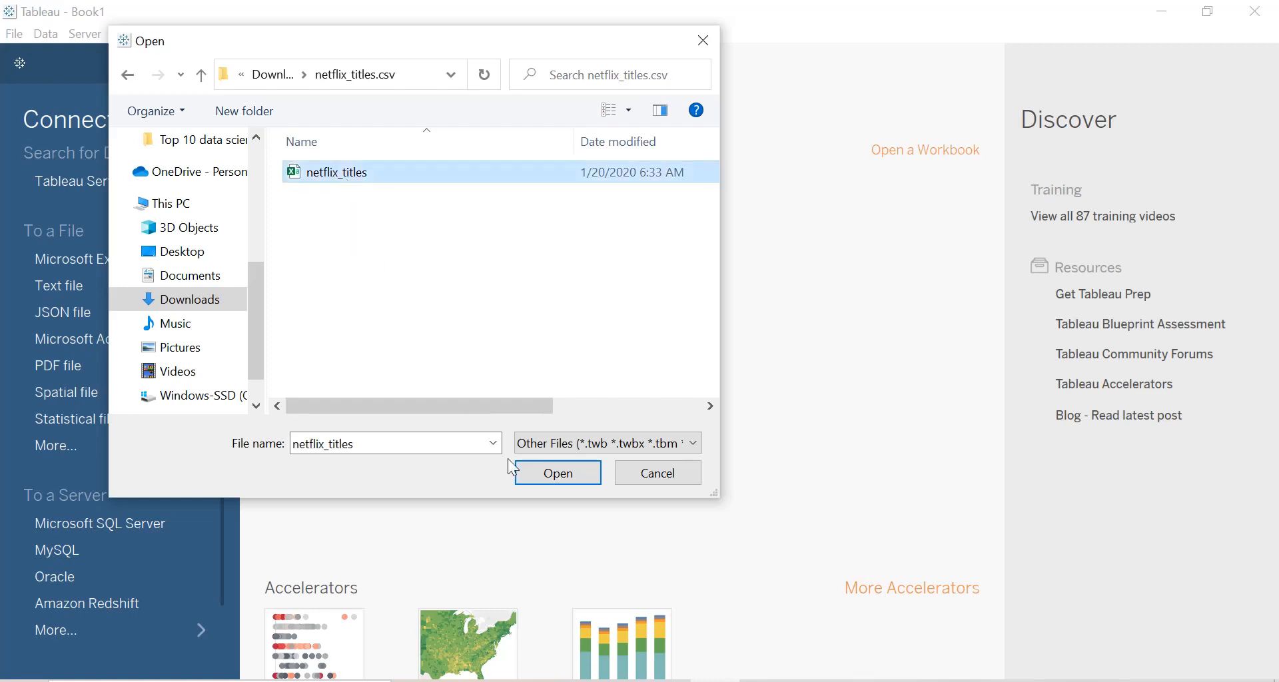
{"action": "left_click", "coordinate": [567, 472]}
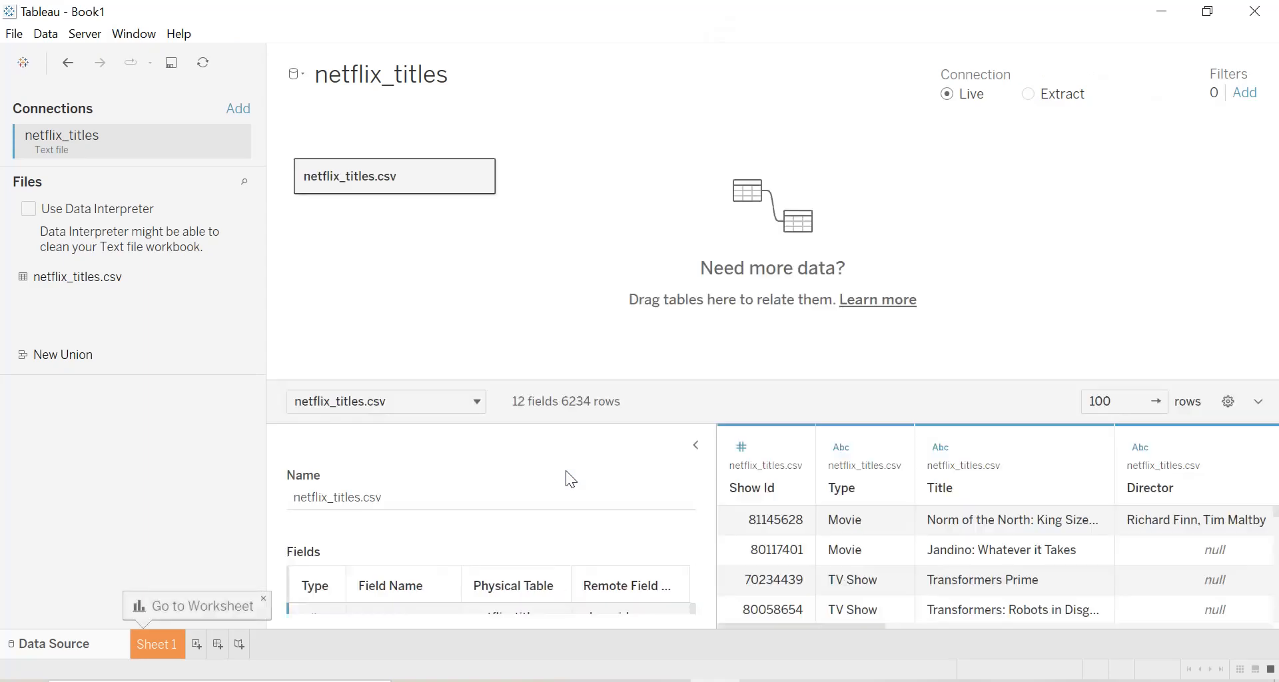
Collapse the table details, enlarge the data preview and examine the netflix_titles columns from Show Id through Description
{"action": "left_click", "coordinate": [694, 446]}
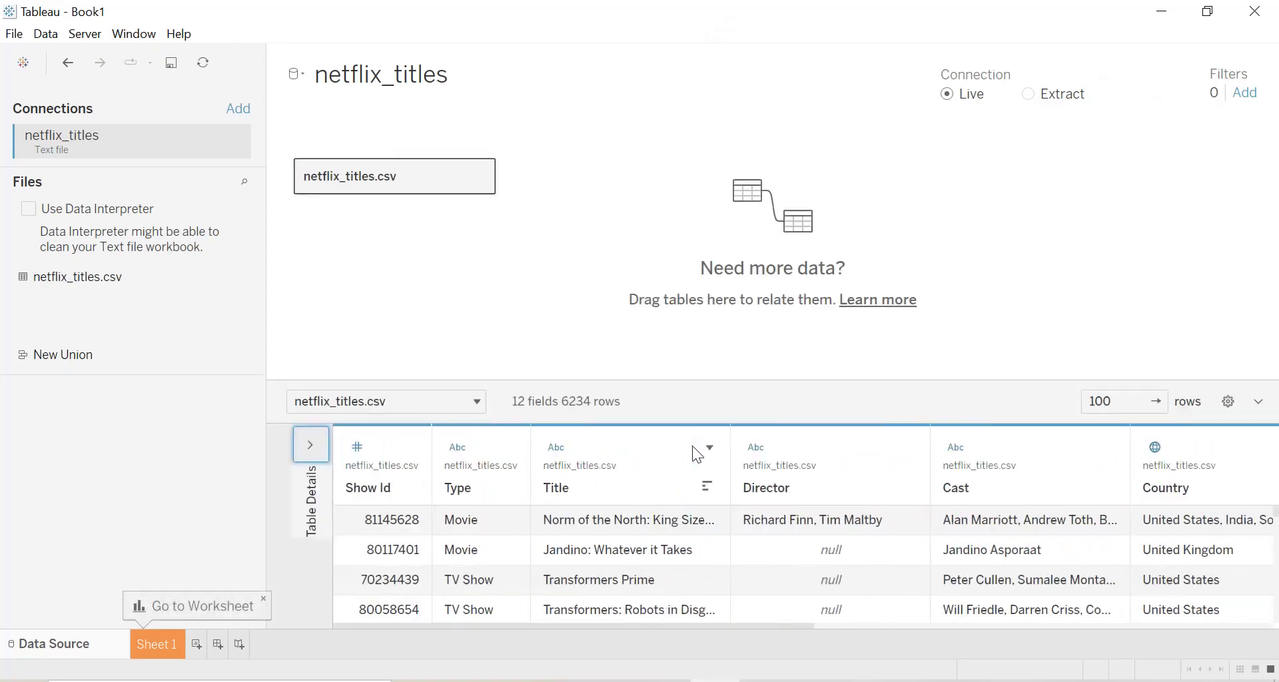
{"action": "left_click_drag", "start_coordinate": [517, 382], "coordinate": [529, 176]}
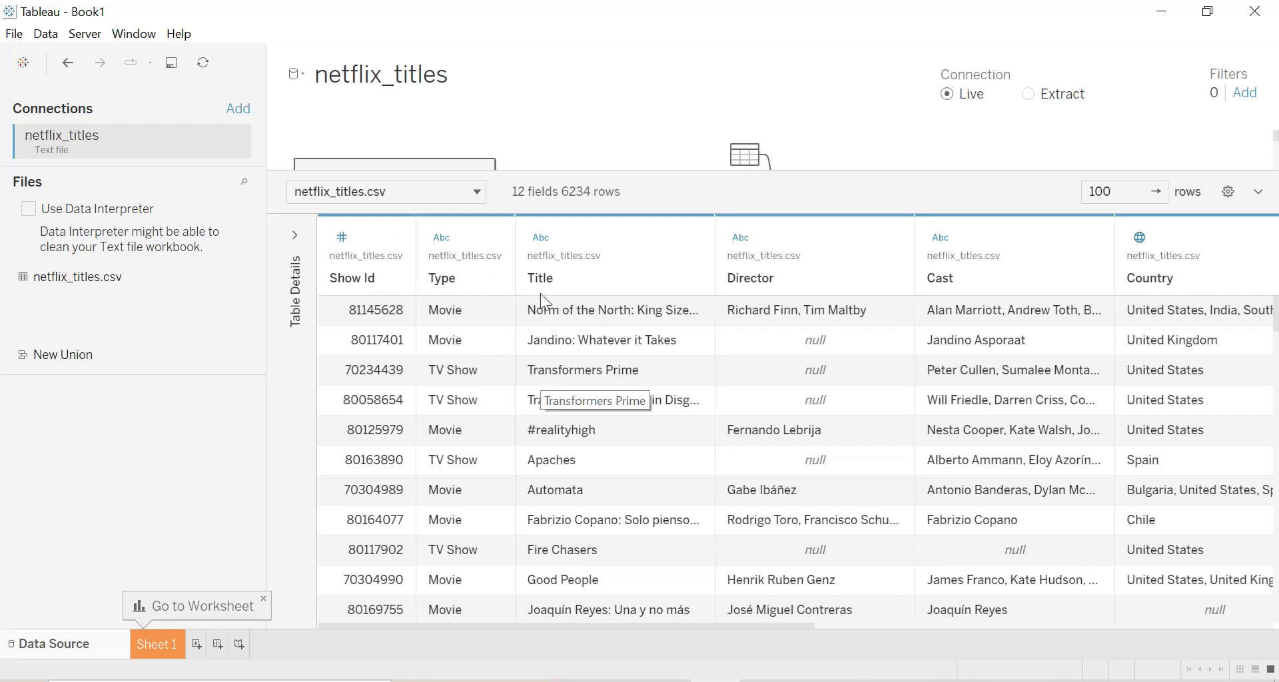
{"action": "left_click", "coordinate": [540, 238]}
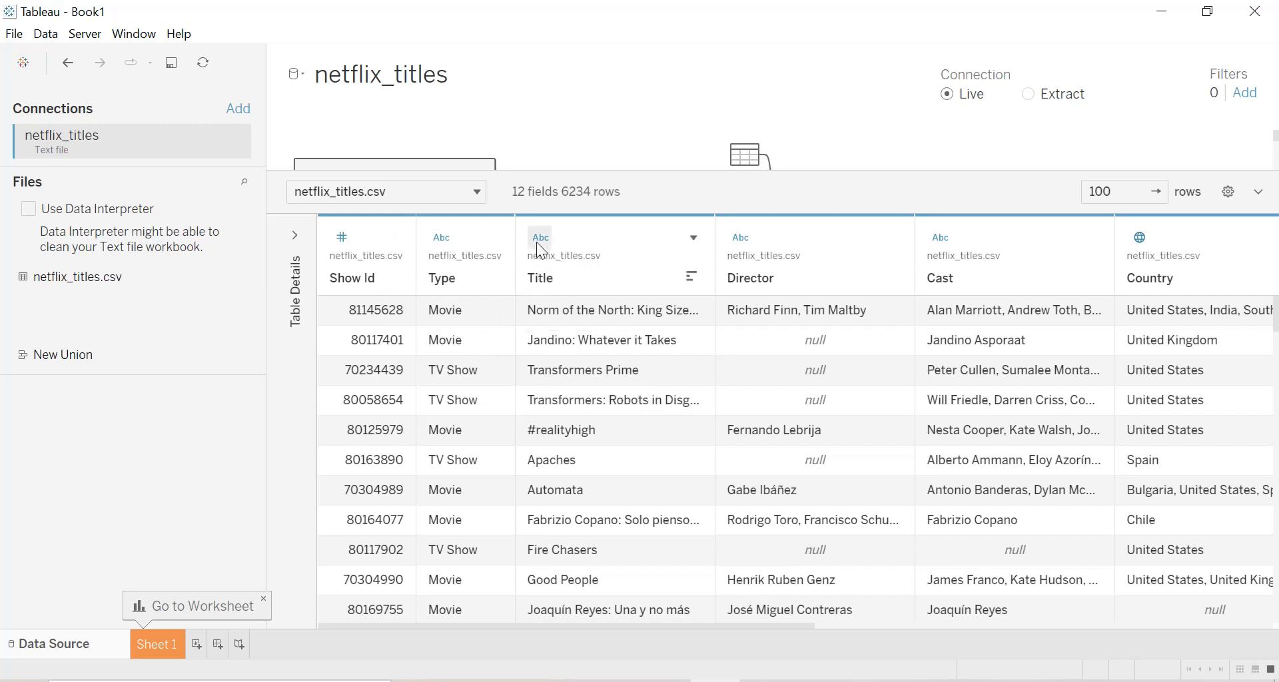
{"action": "left_click", "coordinate": [538, 242]}
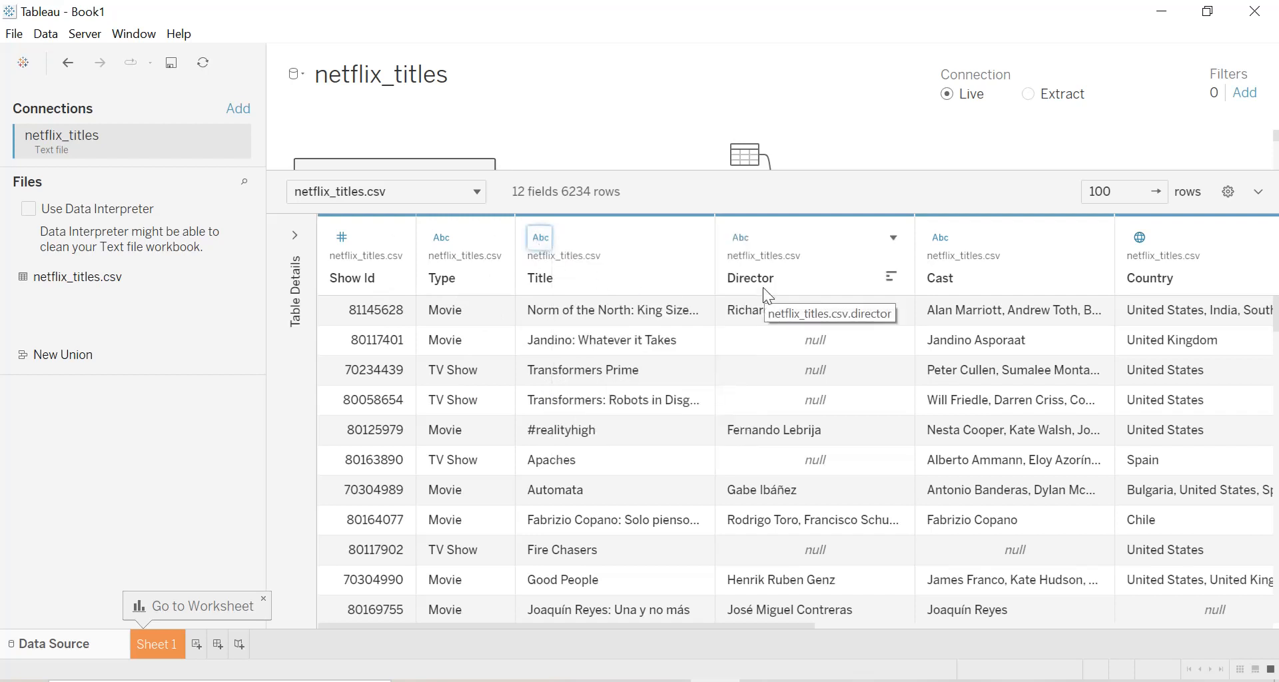
{"action": "left_click", "coordinate": [843, 626]}
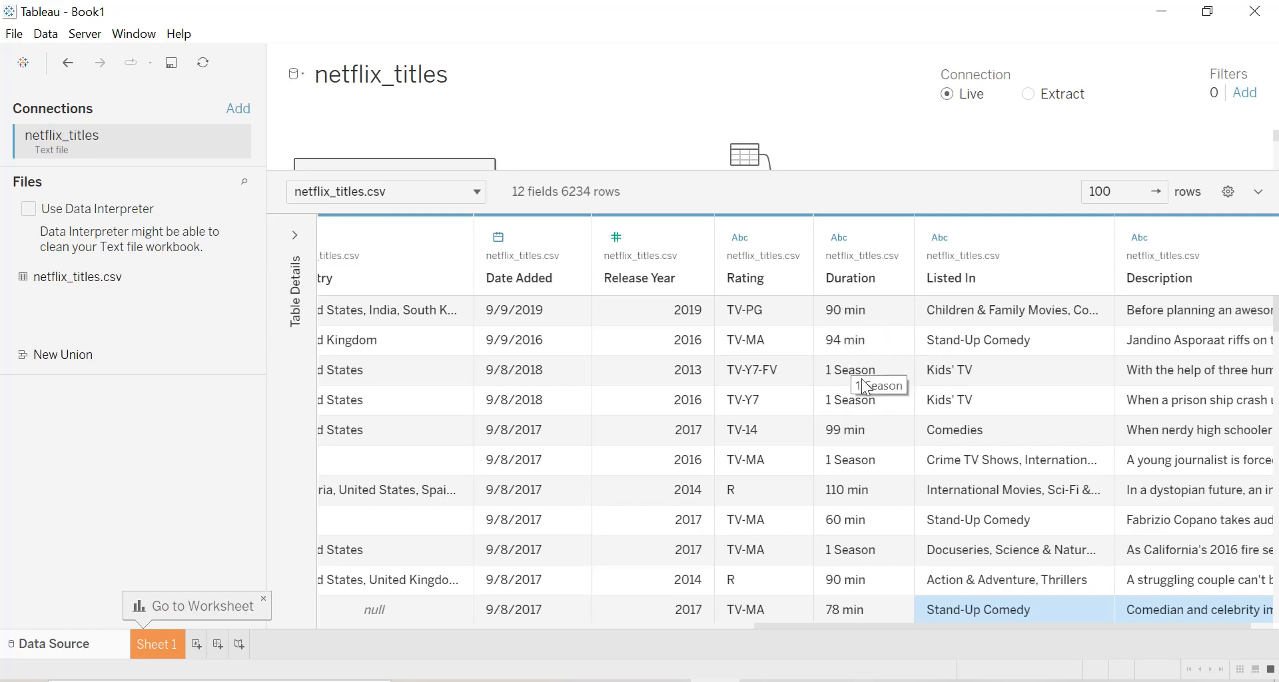
{"action": "left_click_drag", "start_coordinate": [889, 625], "coordinate": [953, 629]}
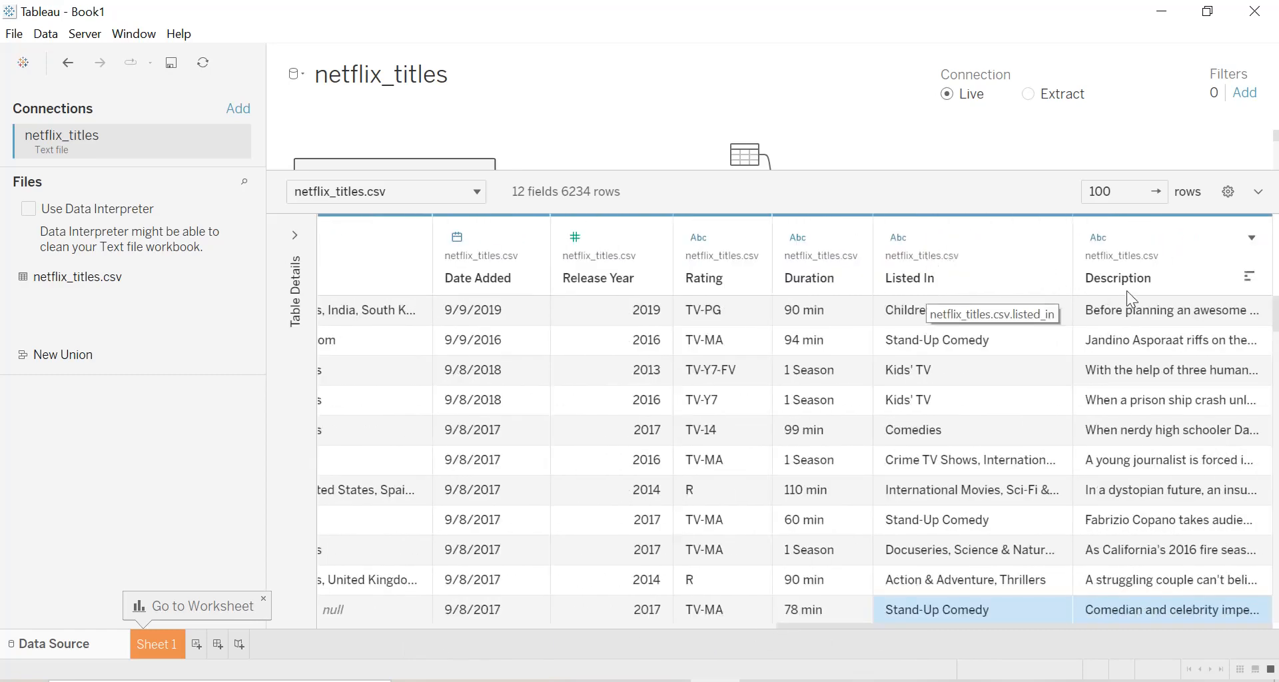
{"action": "scroll", "coordinate": [420, 568], "scroll_direction": "left", "scroll_amount": 3}
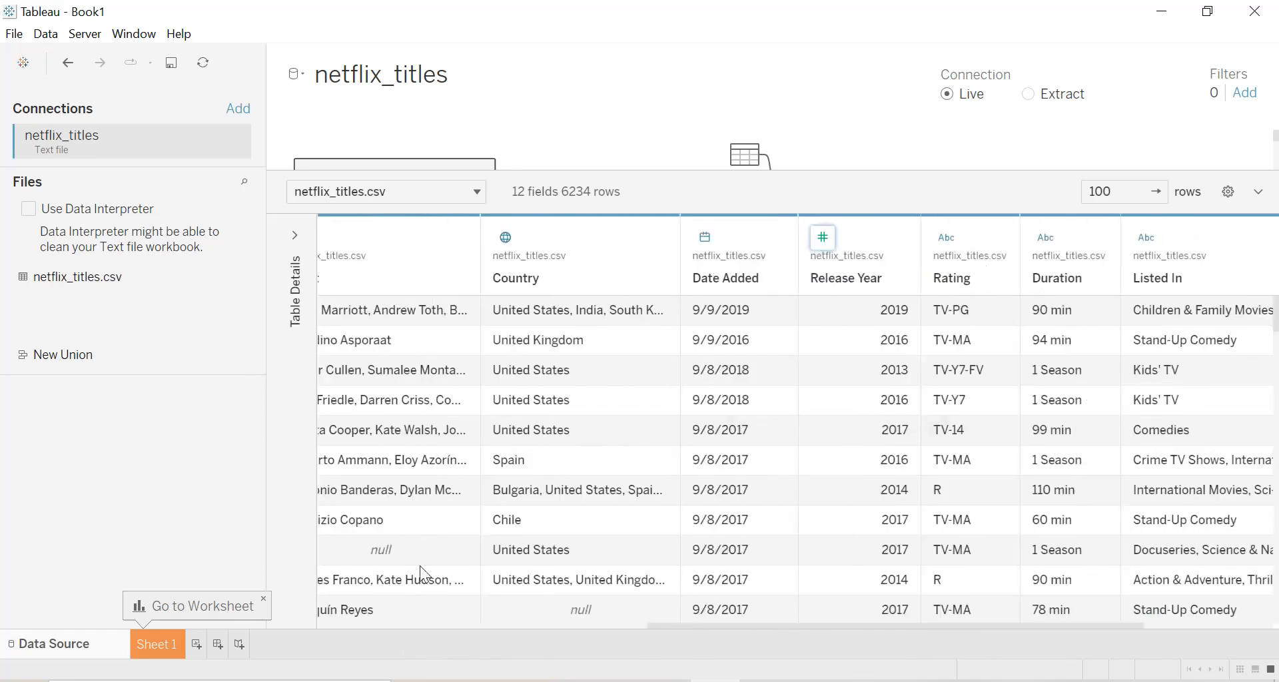
Go to the Sheet 1 worksheet and inspect the data type options of the Country field
{"action": "left_click", "coordinate": [163, 646]}
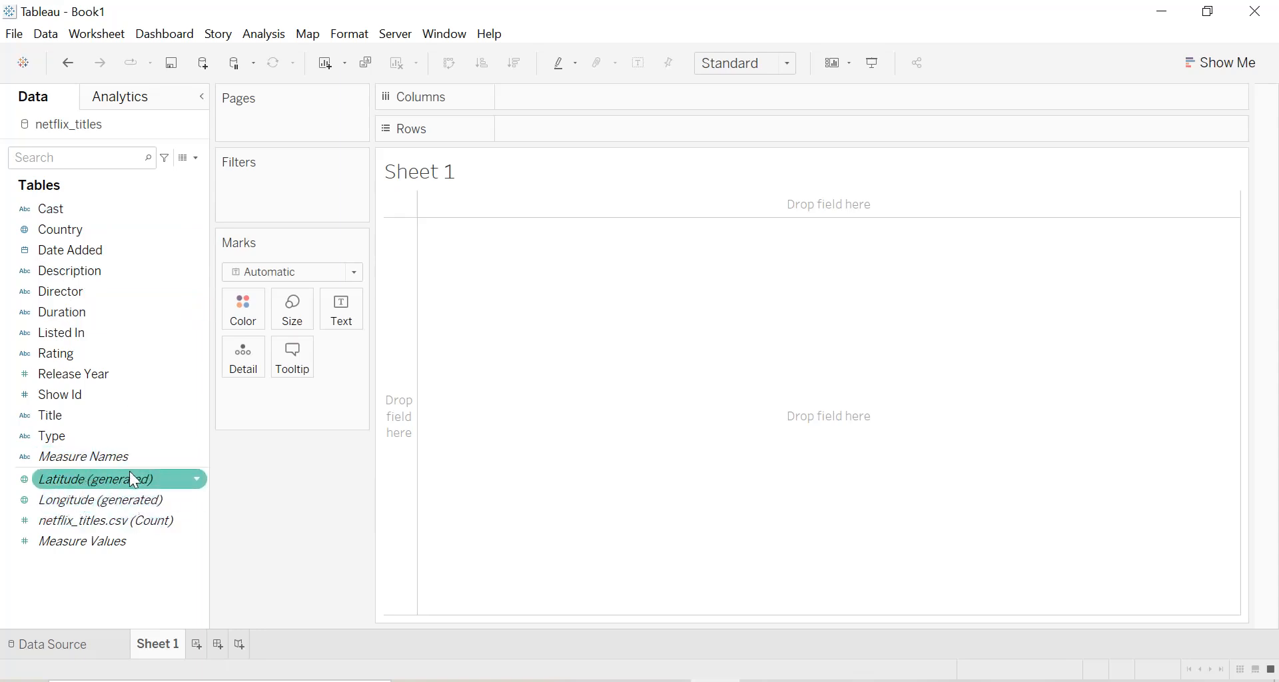
{"action": "left_click", "coordinate": [24, 229]}
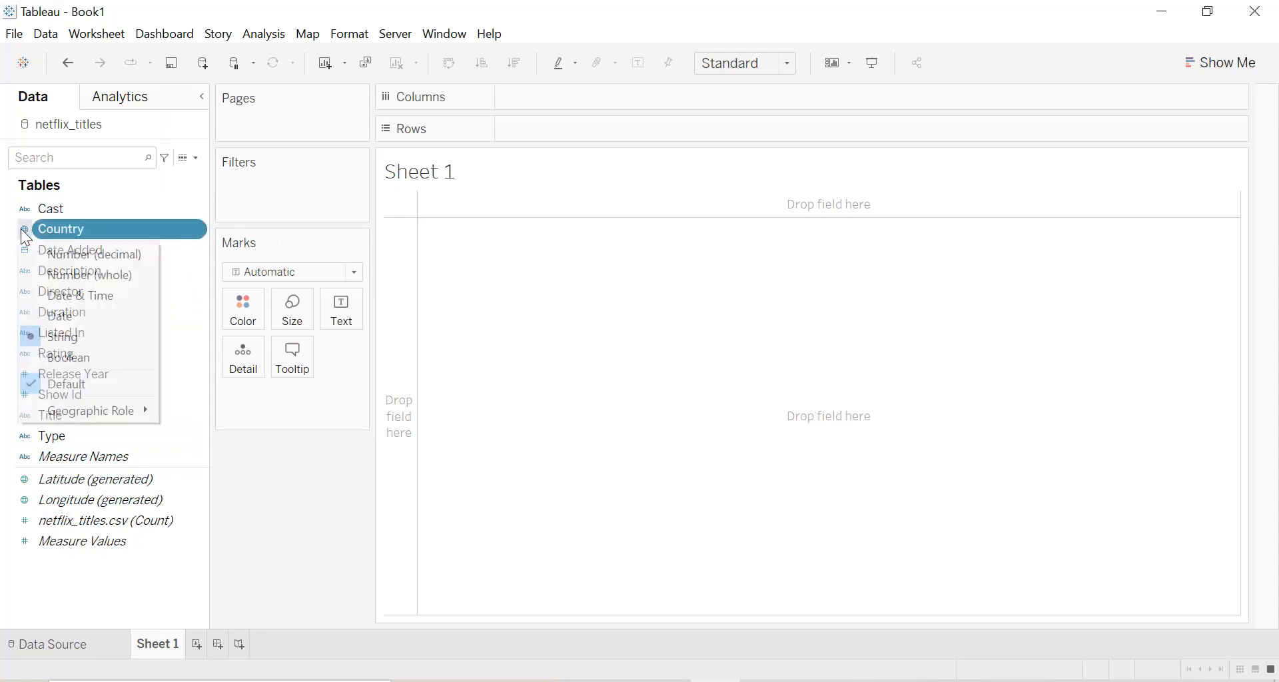
{"action": "mouse_move", "coordinate": [79, 417]}
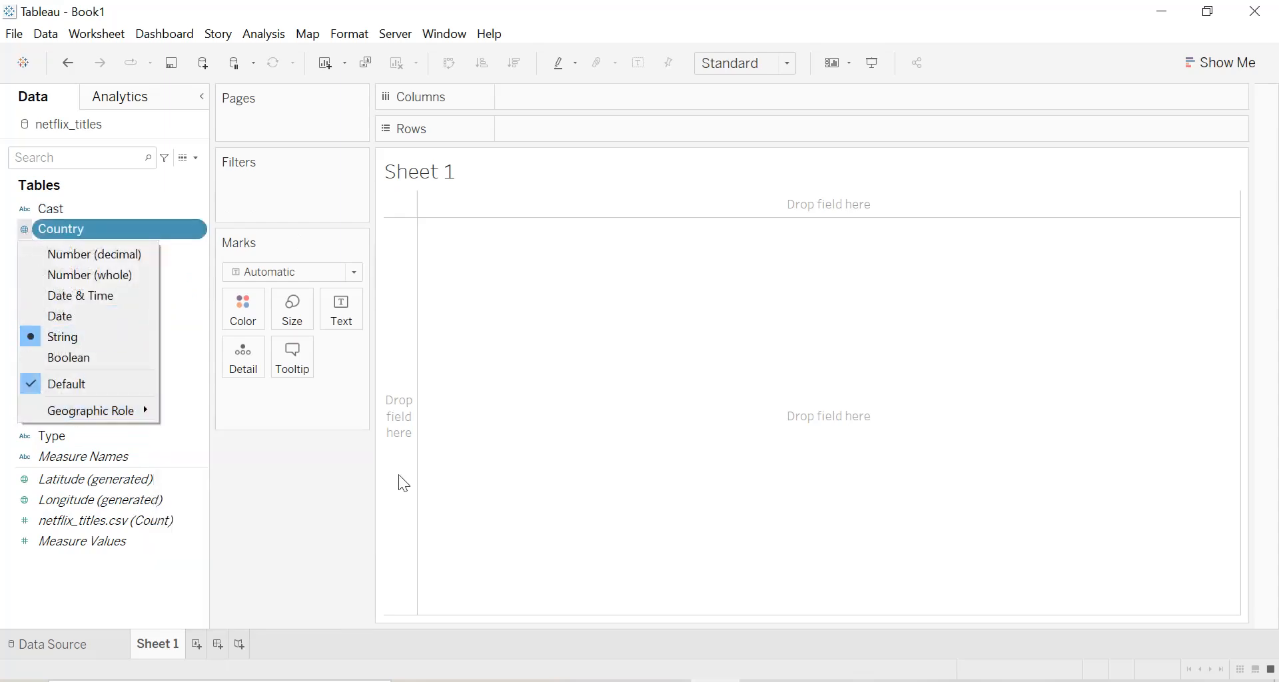
{"action": "left_click", "coordinate": [353, 480]}
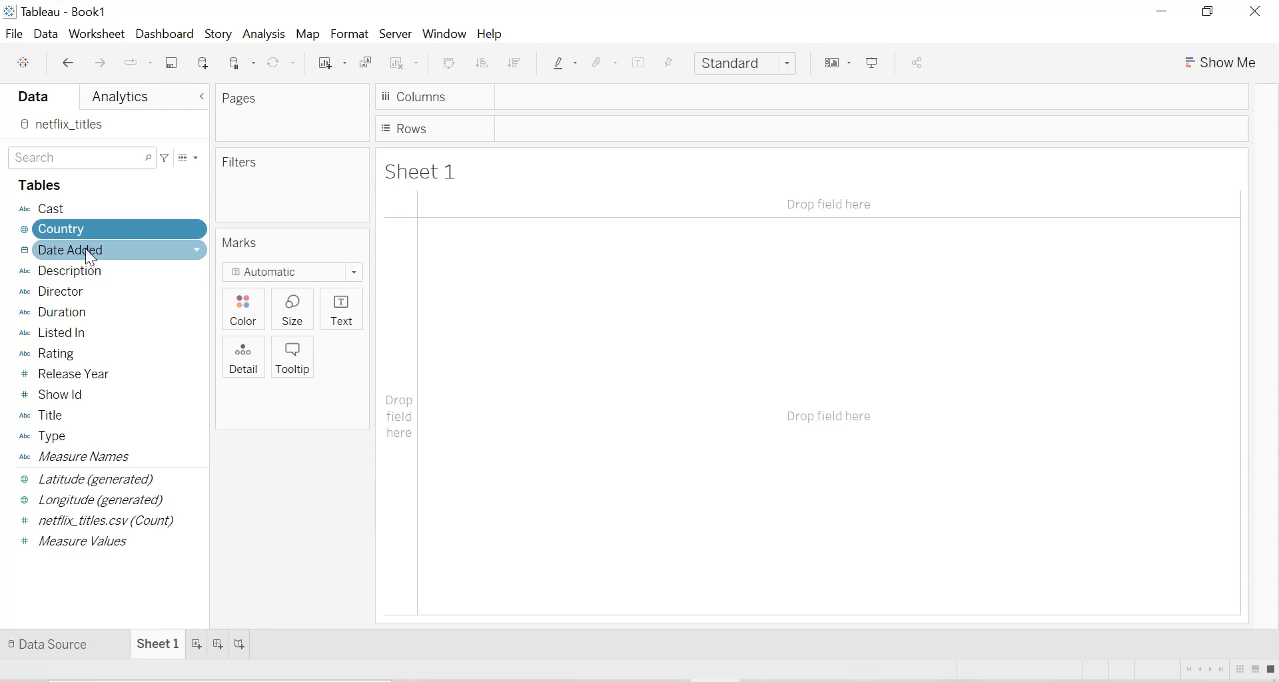
Chart the distinct count of Show Id as rows against the year of Date Added as columns
{"action": "left_click_drag", "start_coordinate": [67, 253], "coordinate": [557, 106]}
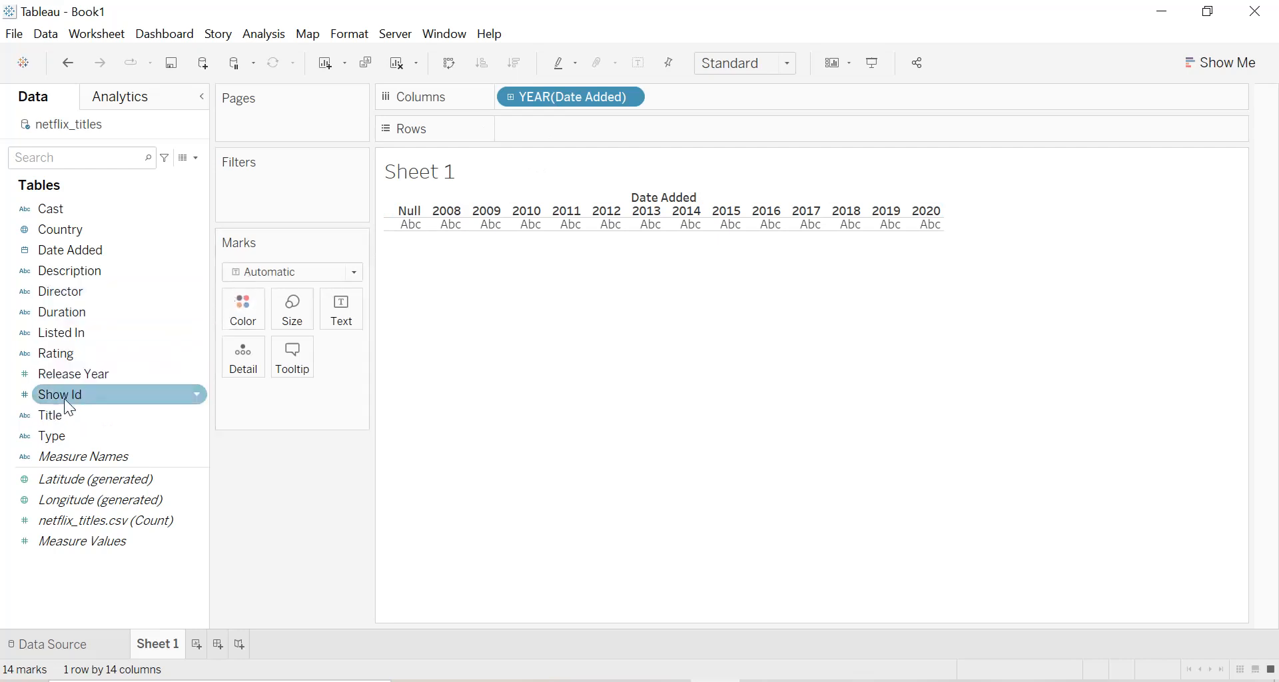
{"action": "left_click_drag", "start_coordinate": [66, 400], "coordinate": [553, 137]}
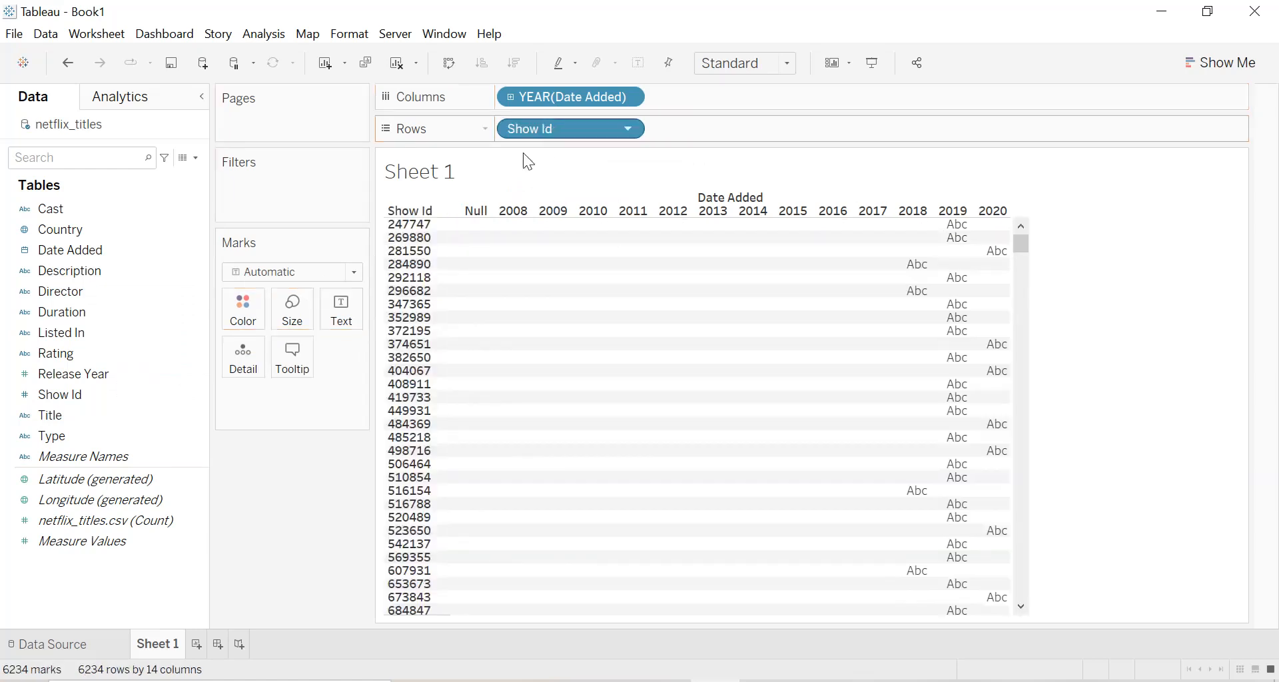
{"action": "left_click", "coordinate": [629, 131]}
{"action": "mouse_move", "coordinate": [615, 381]}
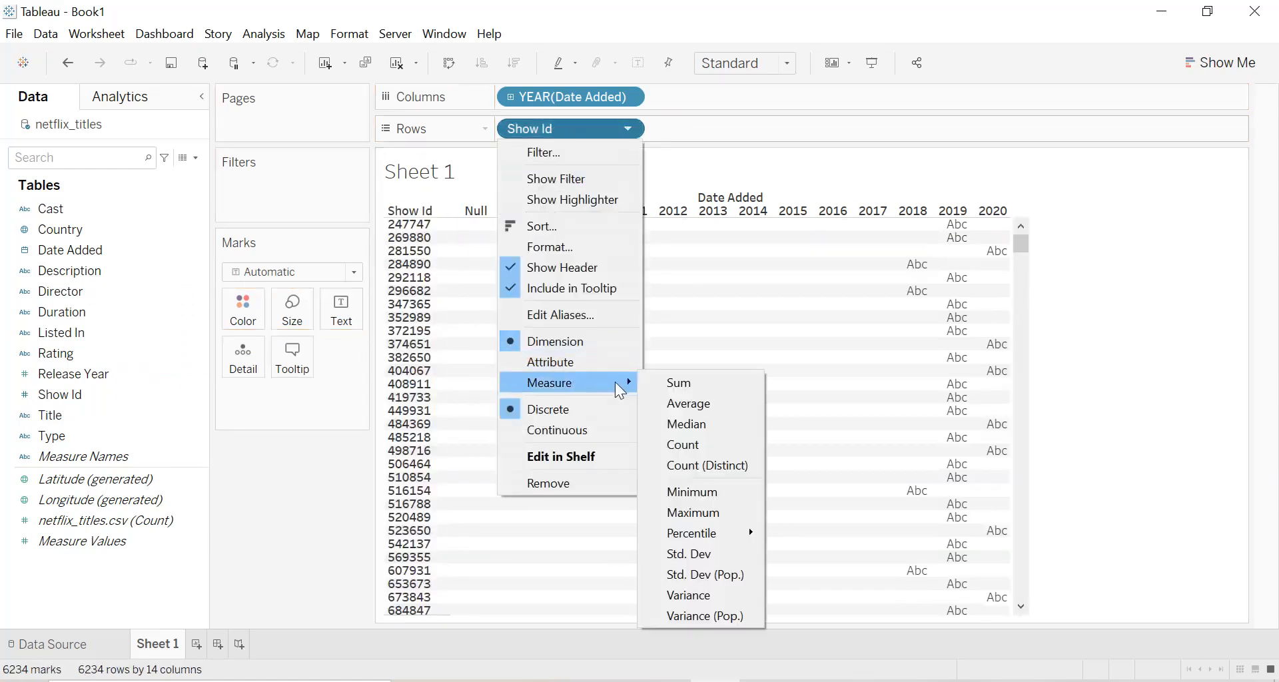
{"action": "left_click", "coordinate": [693, 469]}
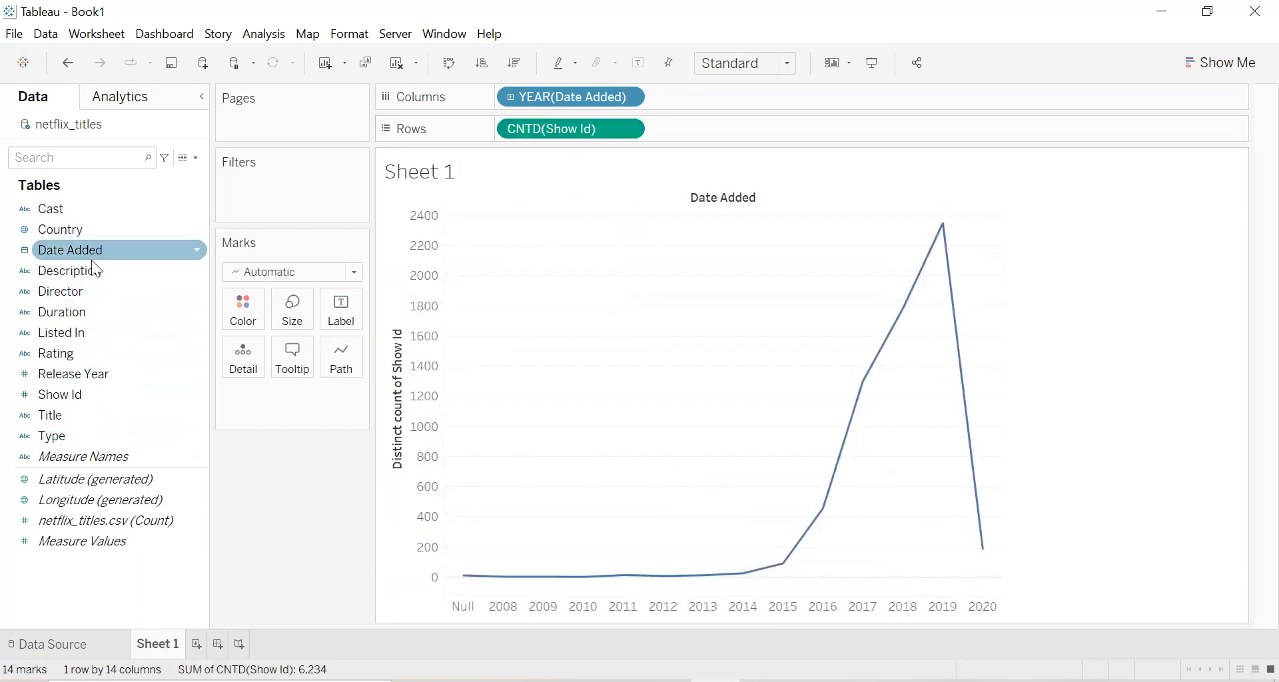
Color the line chart by Type to separate movies and TV shows
{"action": "left_click_drag", "start_coordinate": [68, 435], "coordinate": [248, 325]}
{"action": "left_click", "coordinate": [247, 323]}
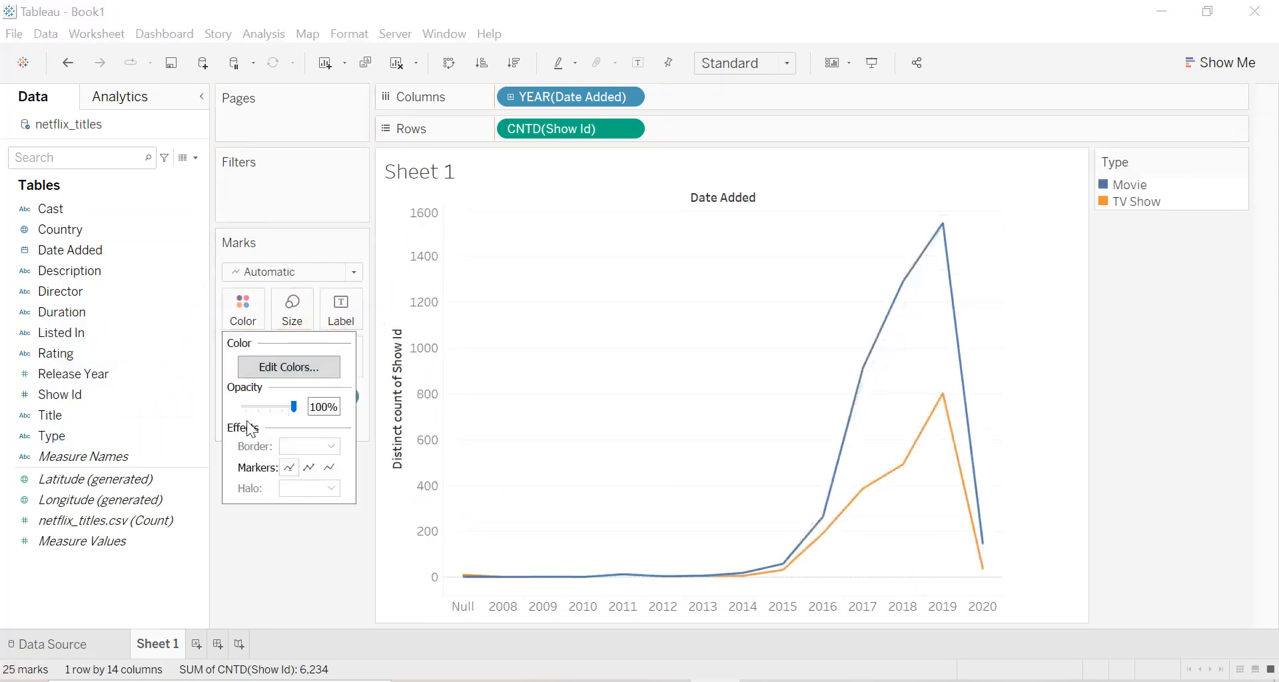
{"action": "left_click", "coordinate": [337, 590]}
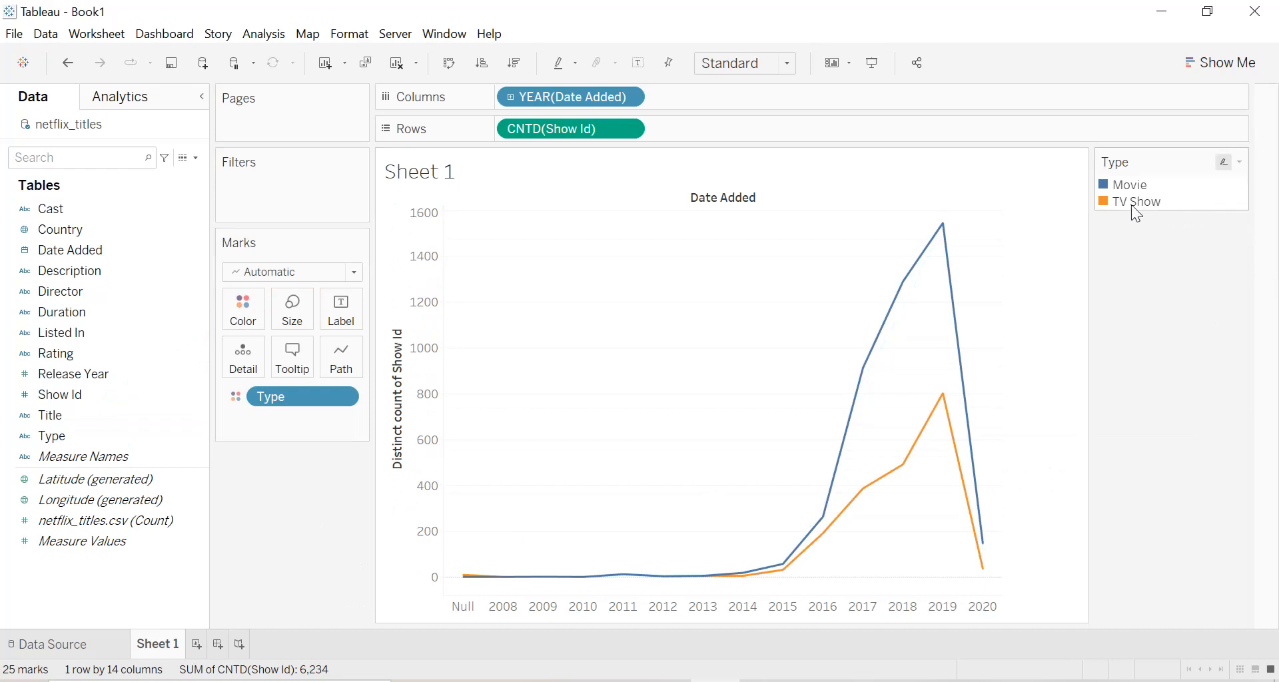
Filter the chart by the years of Date Added, excluding the Null value
{"action": "mouse_move", "coordinate": [956, 483]}
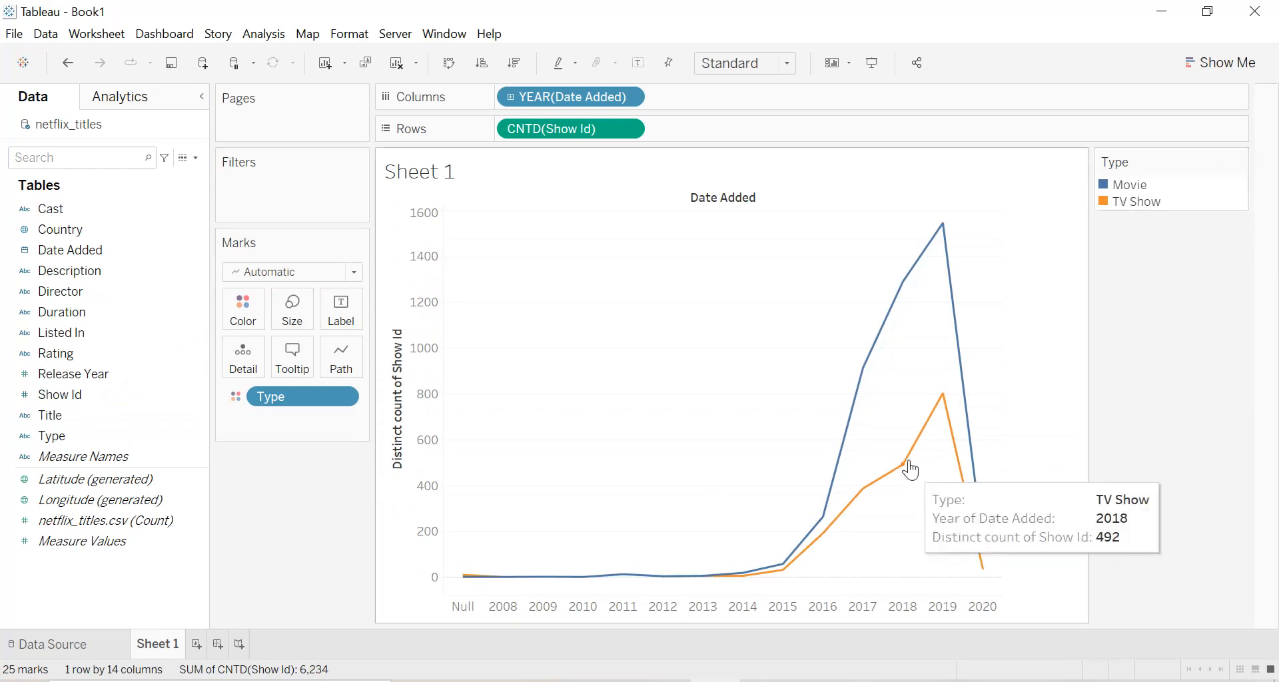
{"action": "mouse_move", "coordinate": [938, 230]}
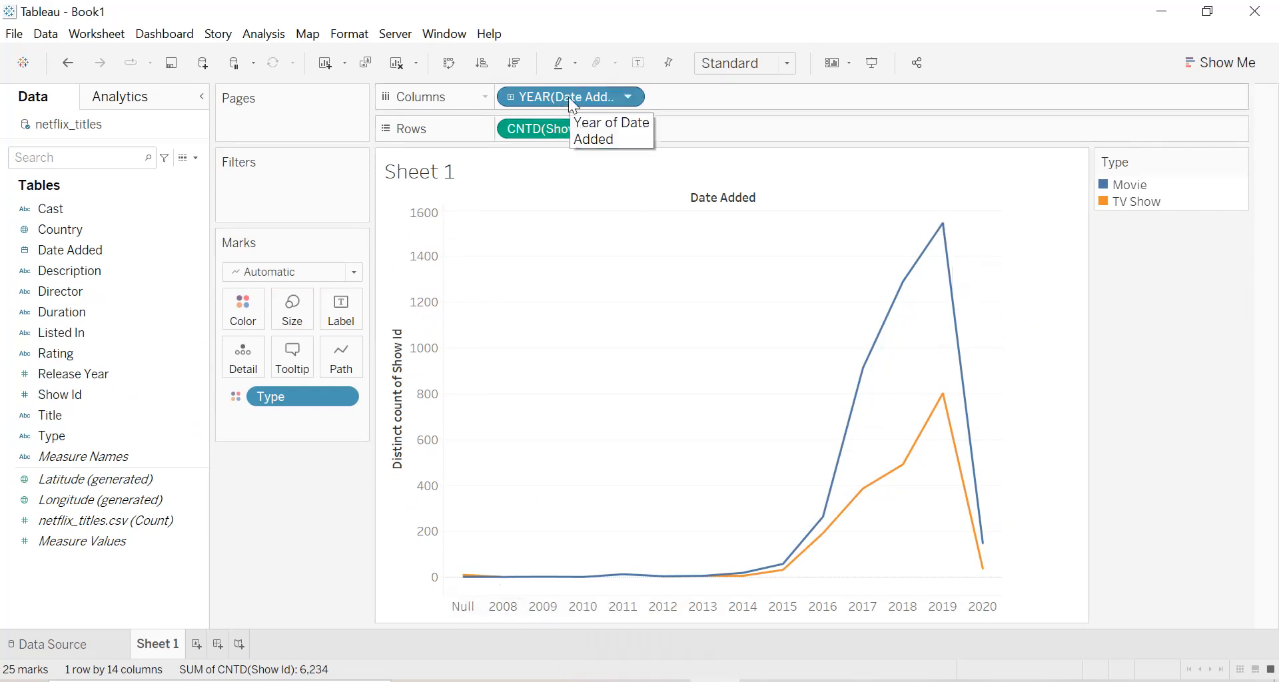
{"action": "left_click_drag", "start_coordinate": [569, 97], "coordinate": [314, 200]}
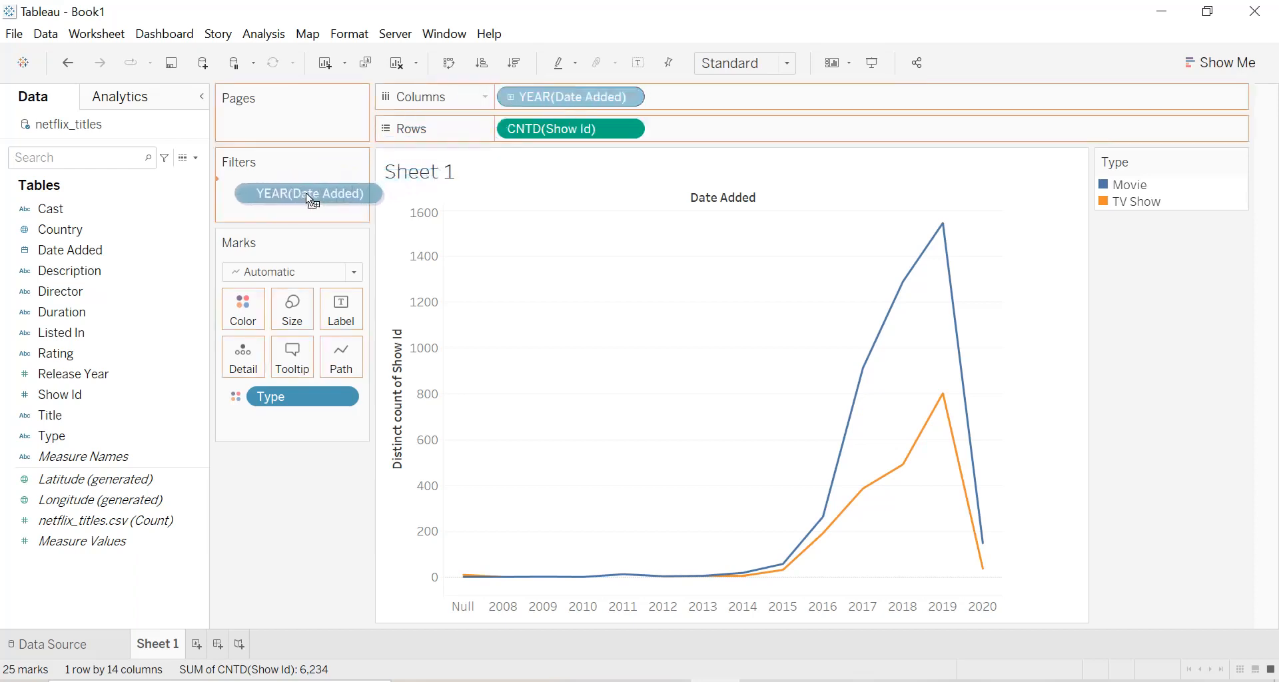
{"action": "left_click", "coordinate": [588, 230]}
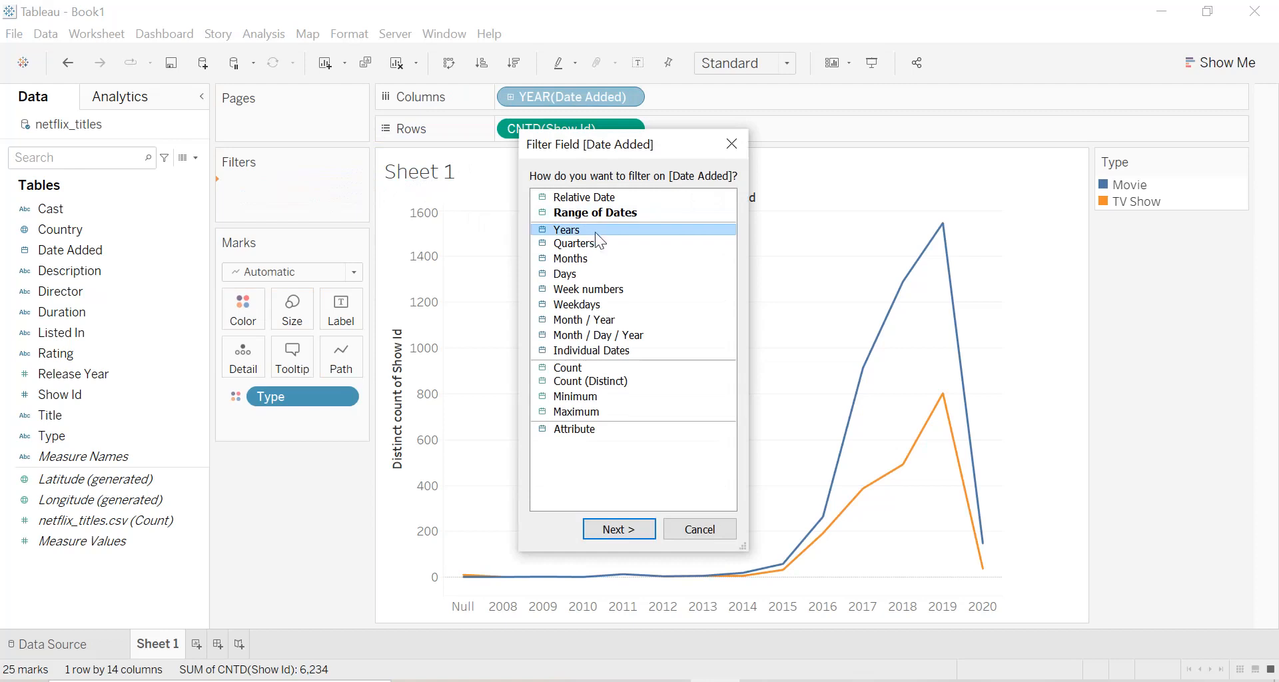
{"action": "left_click", "coordinate": [620, 527]}
{"action": "left_click", "coordinate": [476, 197]}
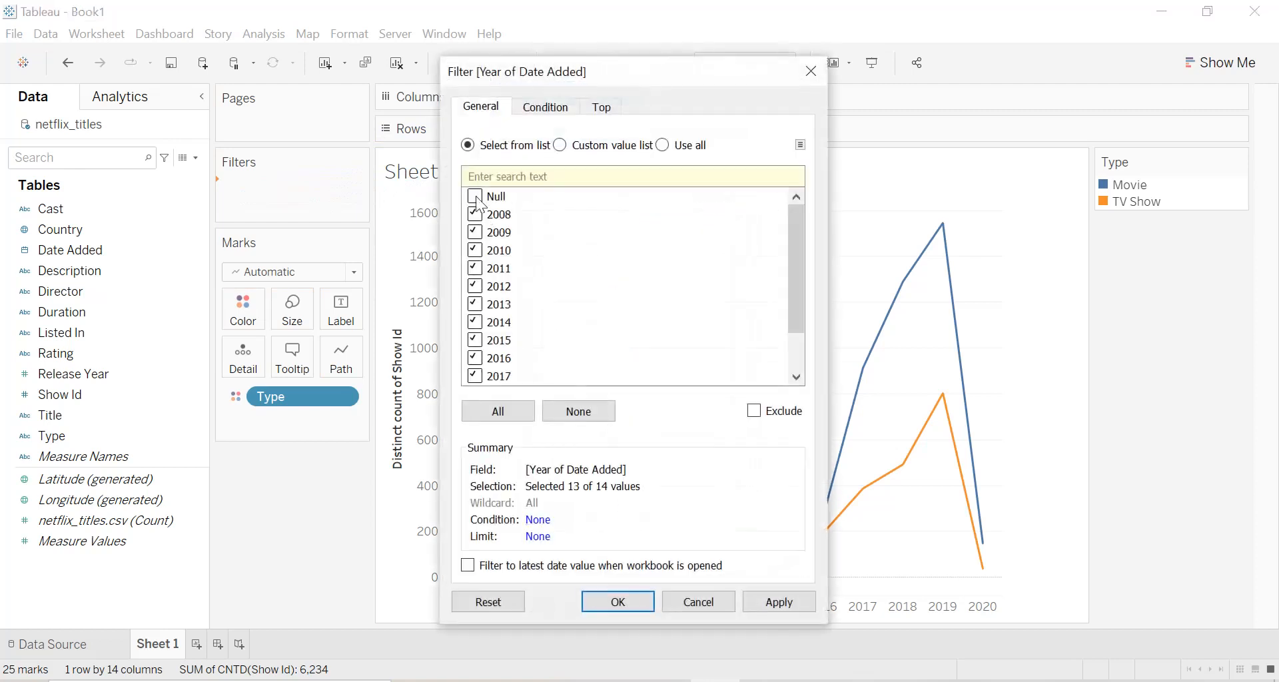
{"action": "left_click", "coordinate": [782, 609]}
{"action": "left_click", "coordinate": [633, 605]}
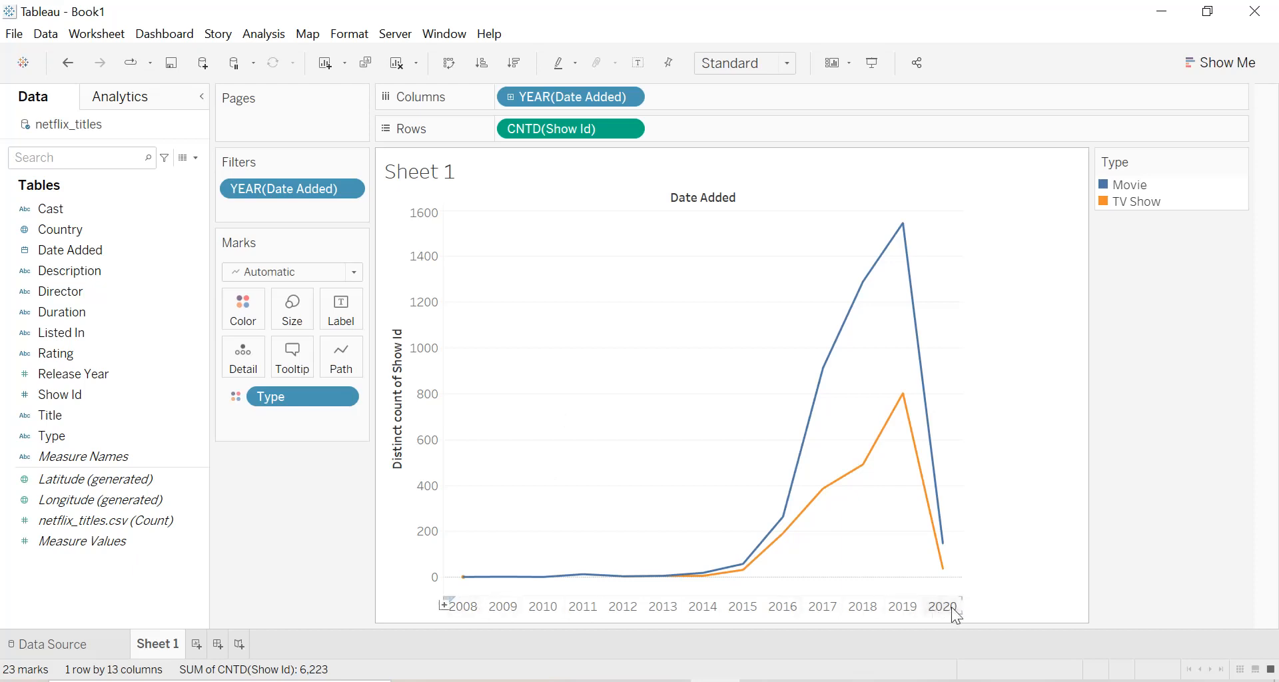
Change the mark type to Area and hide the Date Added field label above the chart
{"action": "left_click", "coordinate": [361, 274]}
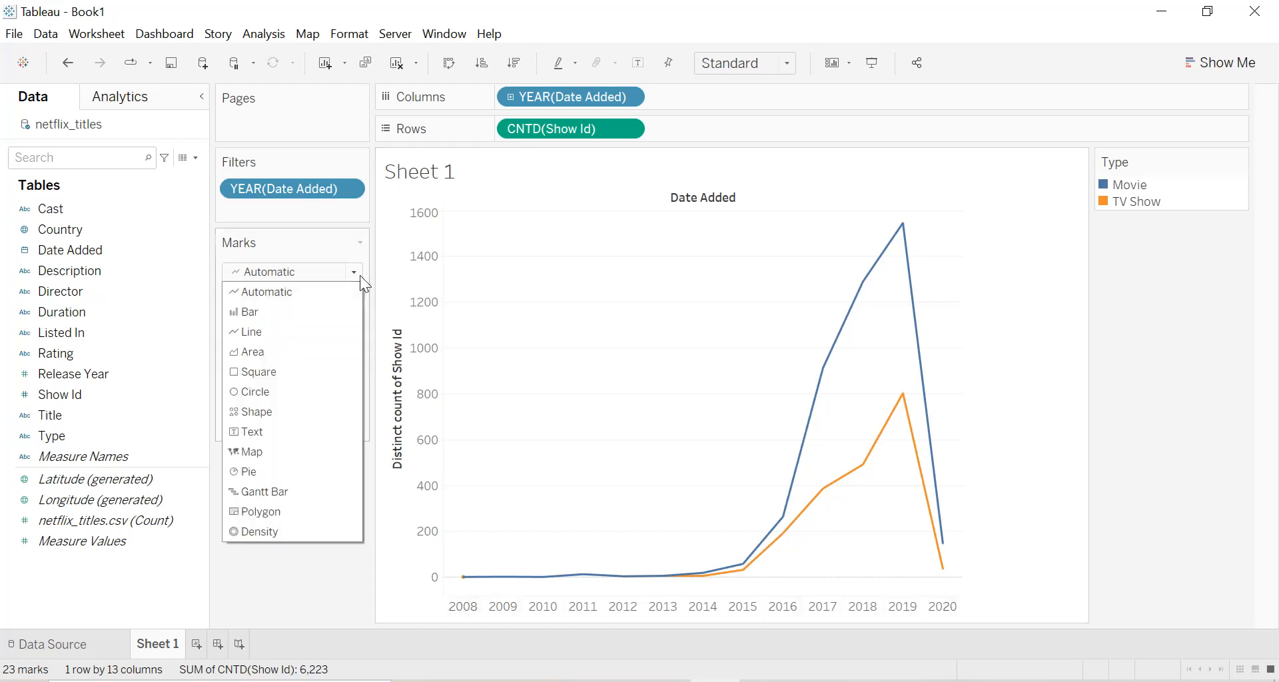
{"action": "left_click", "coordinate": [275, 352]}
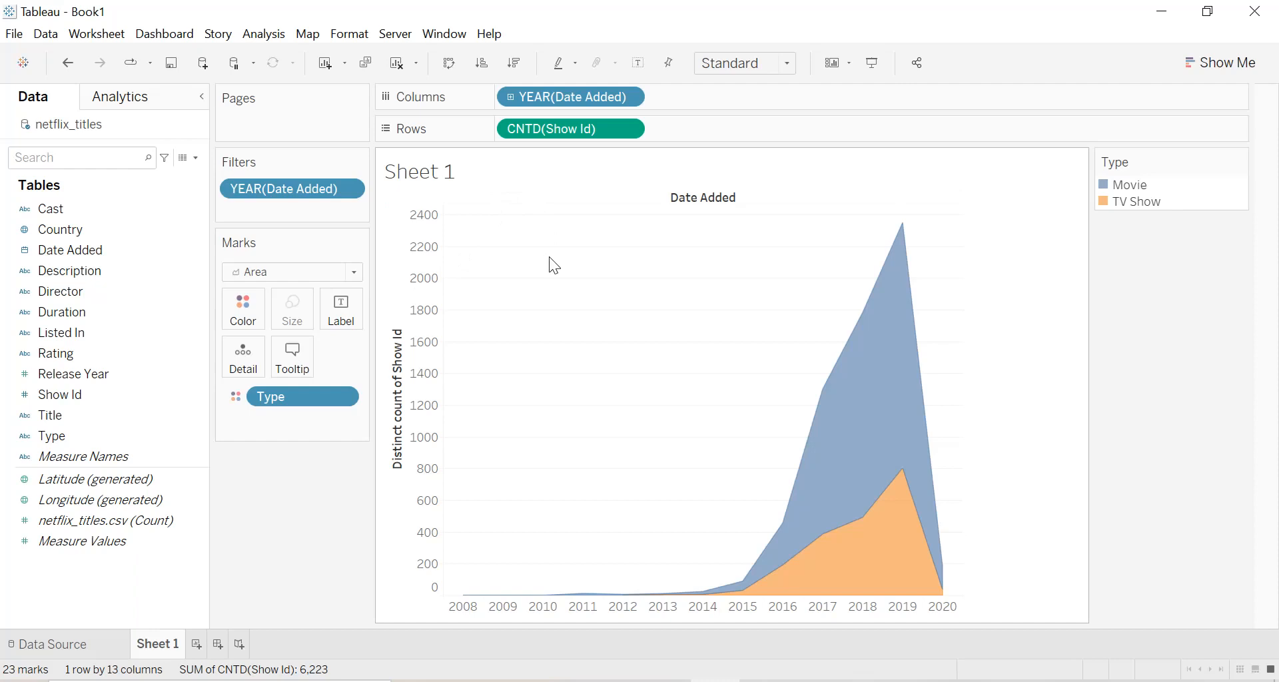
{"action": "right_click", "coordinate": [682, 202]}
{"action": "left_click", "coordinate": [727, 275]}
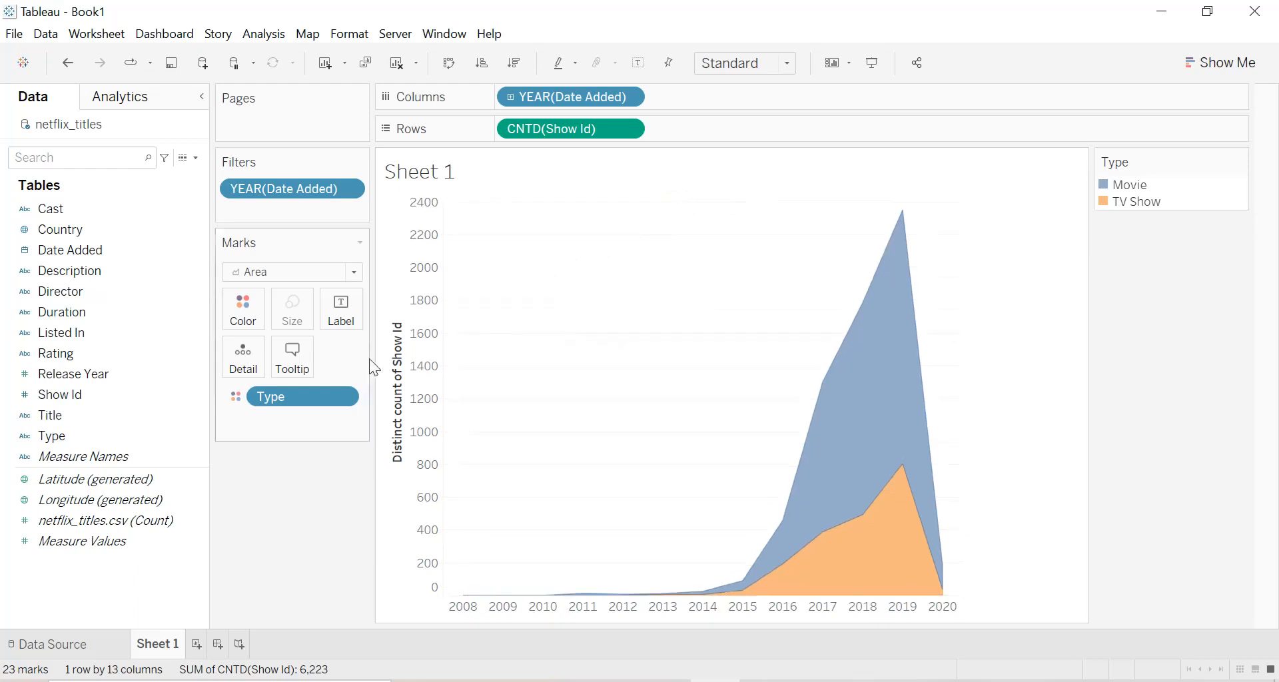
Remove the title from the Show Id count axis and fit the chart to Entire View
{"action": "right_click", "coordinate": [391, 353]}
{"action": "left_click", "coordinate": [406, 360]}
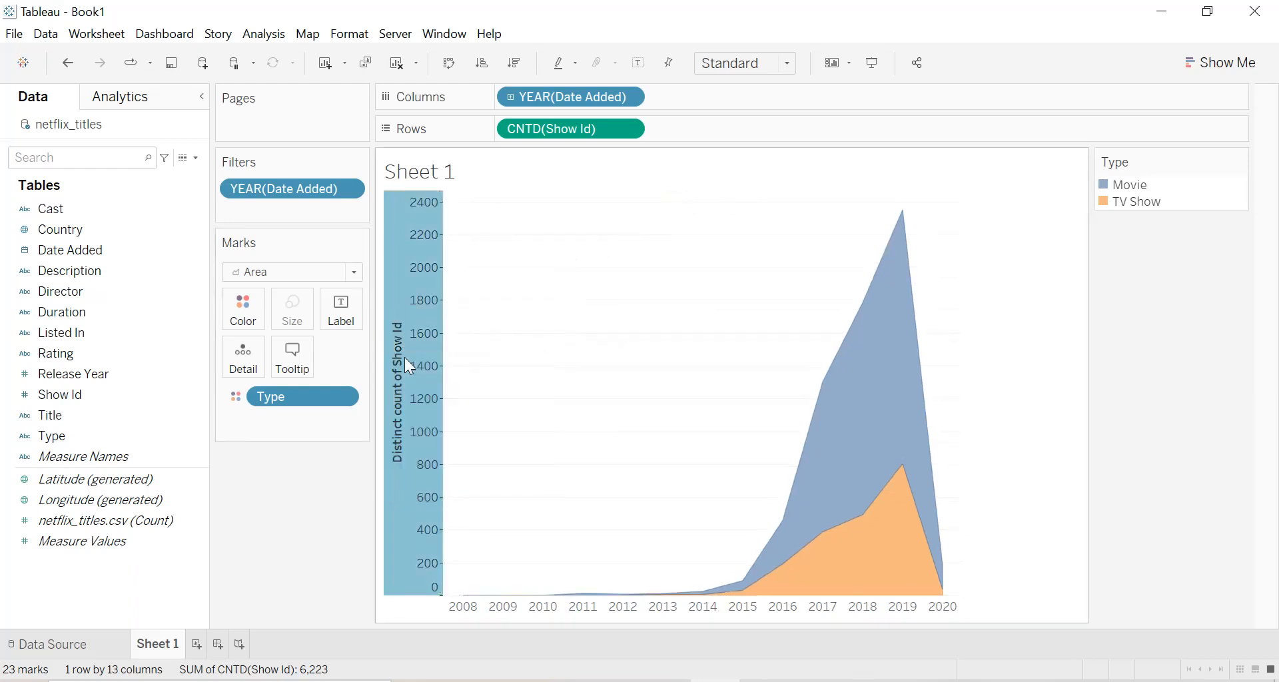
{"action": "left_click", "coordinate": [558, 478]}
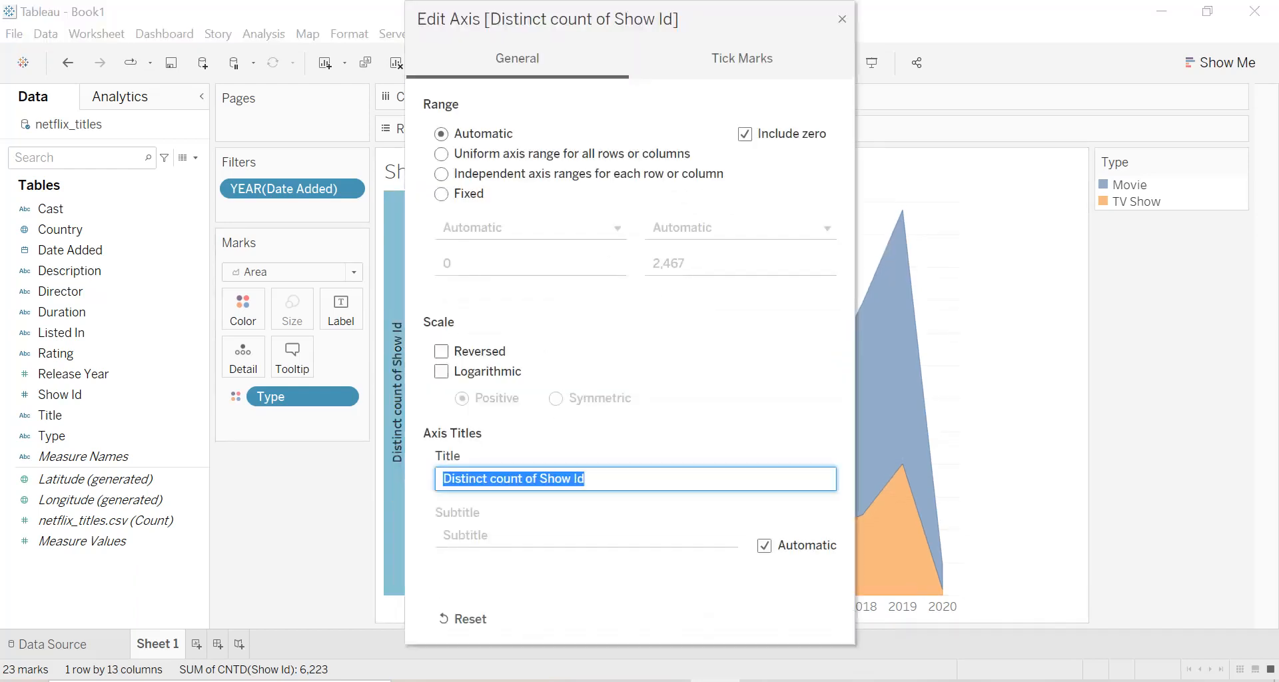
{"action": "key", "text": "BackSpace"}
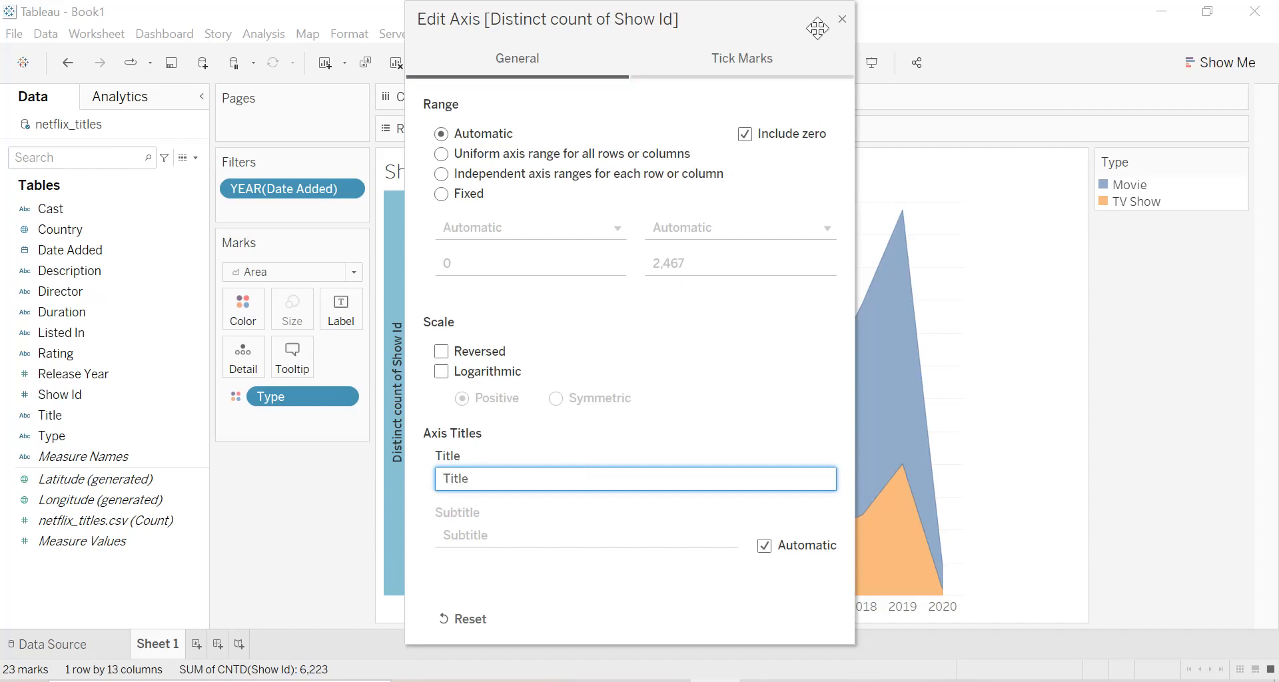
{"action": "left_click", "coordinate": [841, 18]}
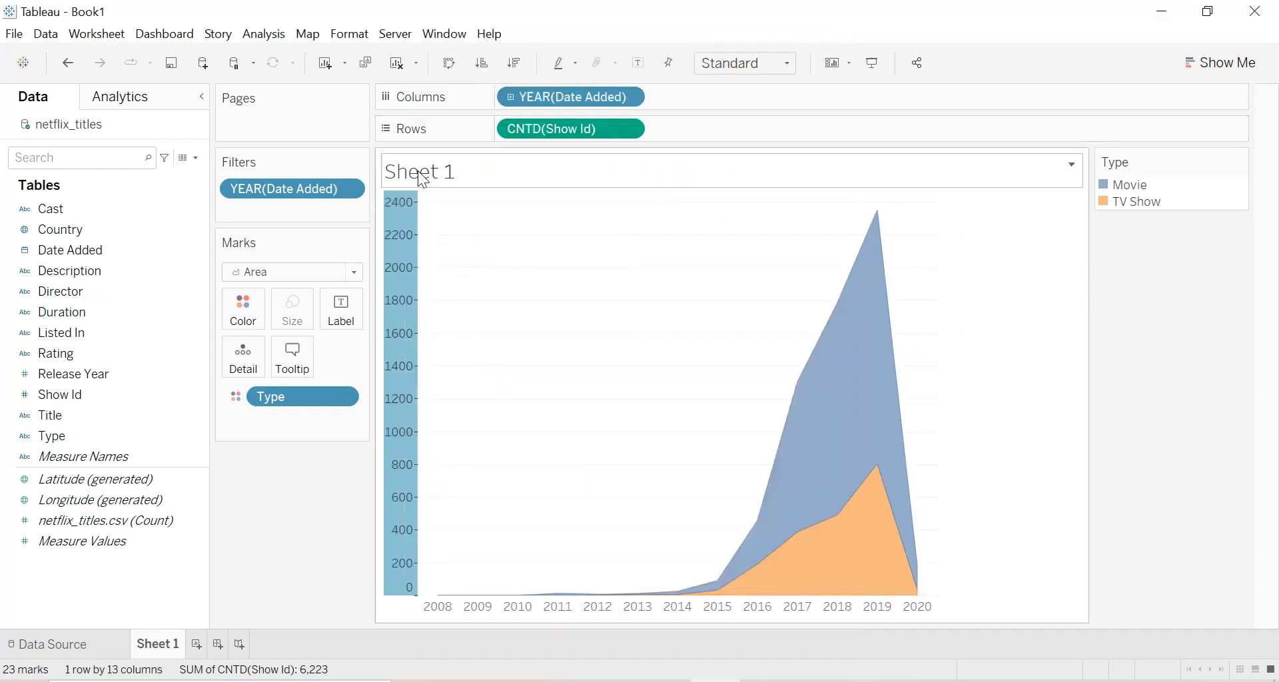
{"action": "left_click", "coordinate": [750, 64]}
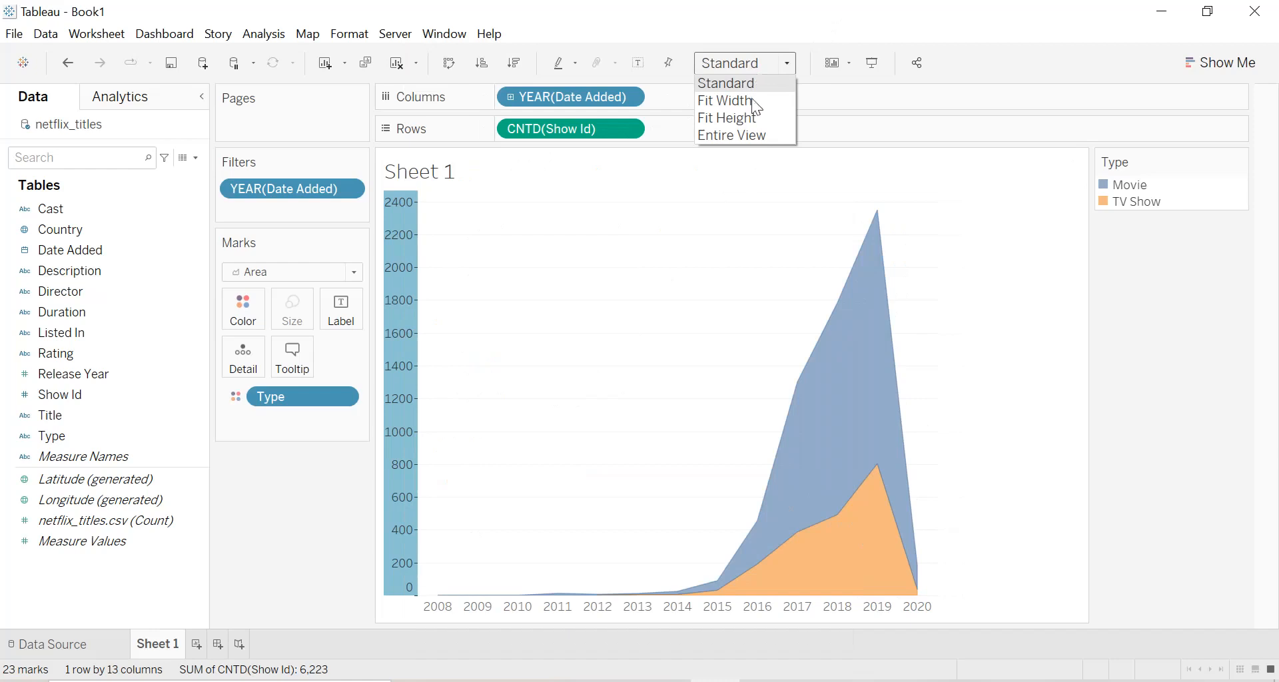
{"action": "left_click", "coordinate": [750, 134]}
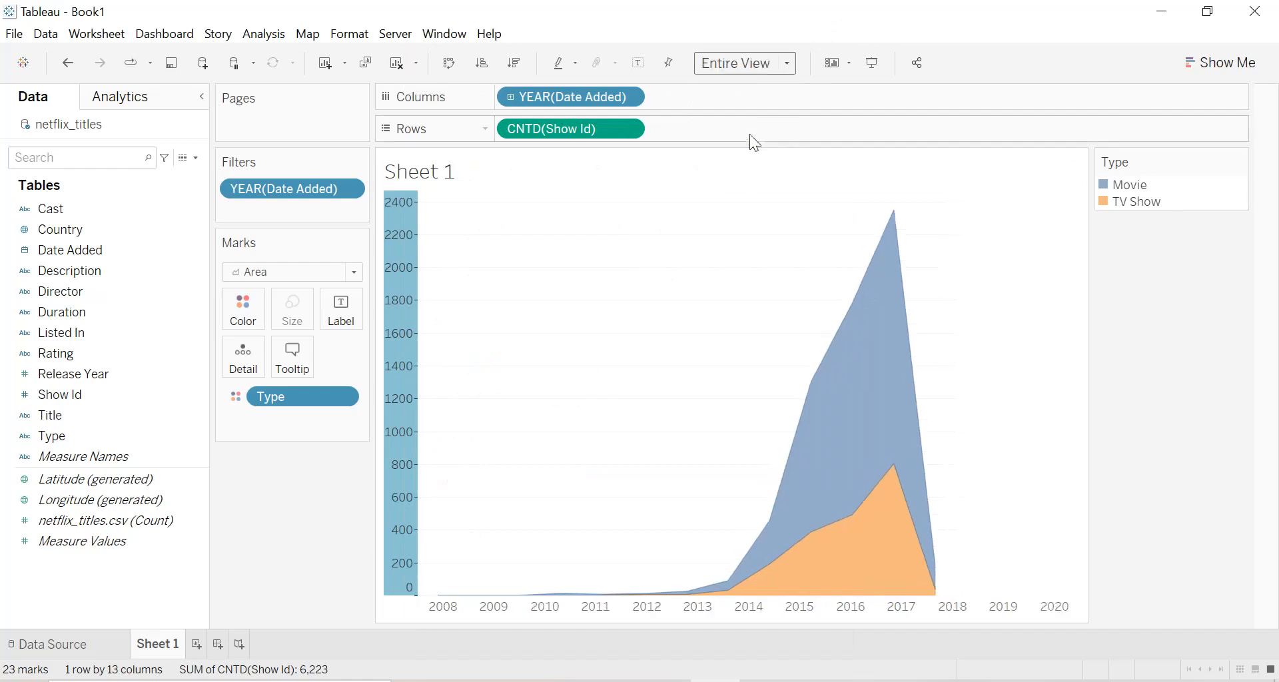
Replace the sheet's title text with "Total movies & TV shows by year"
{"action": "double_click", "coordinate": [437, 179]}
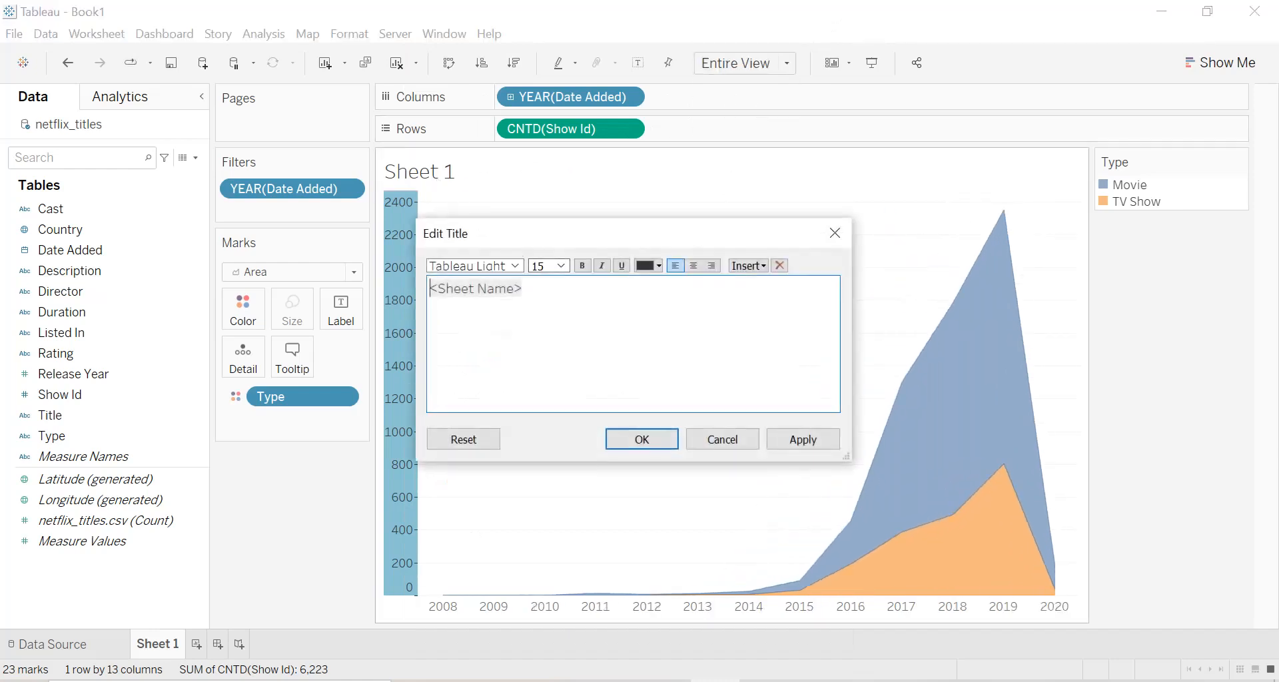
{"action": "key", "text": "ctrl+a"}
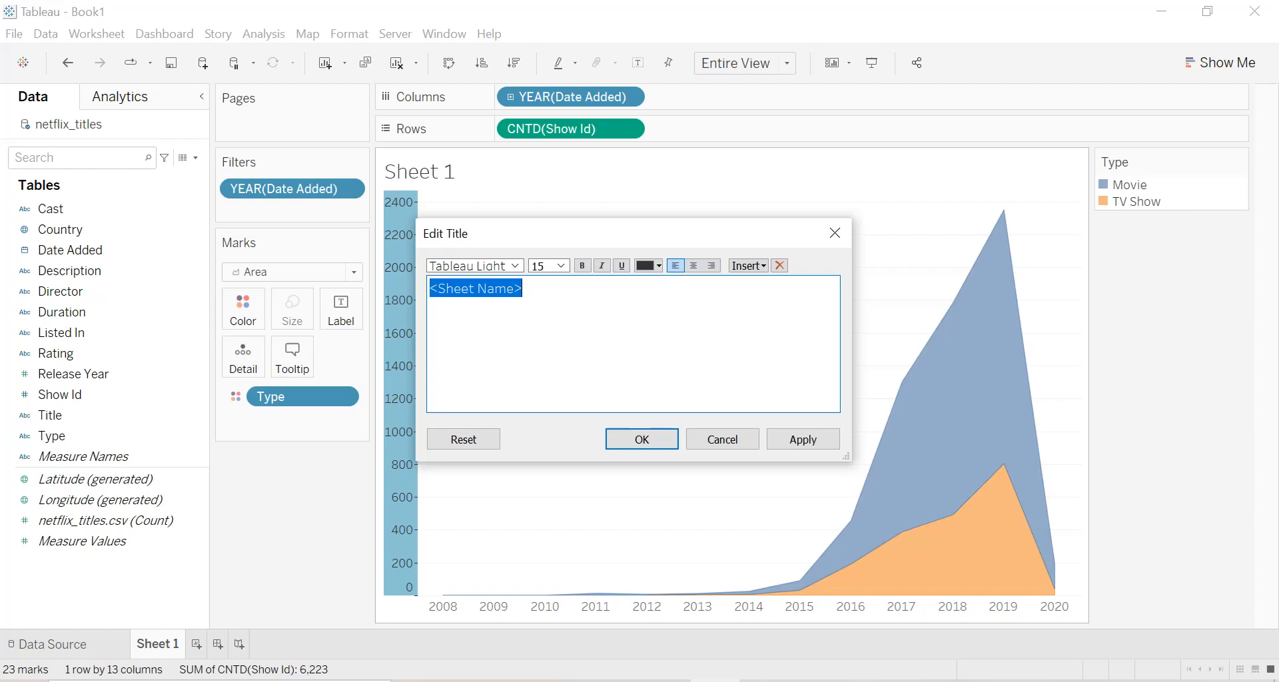
{"action": "type", "text": "Tota"}
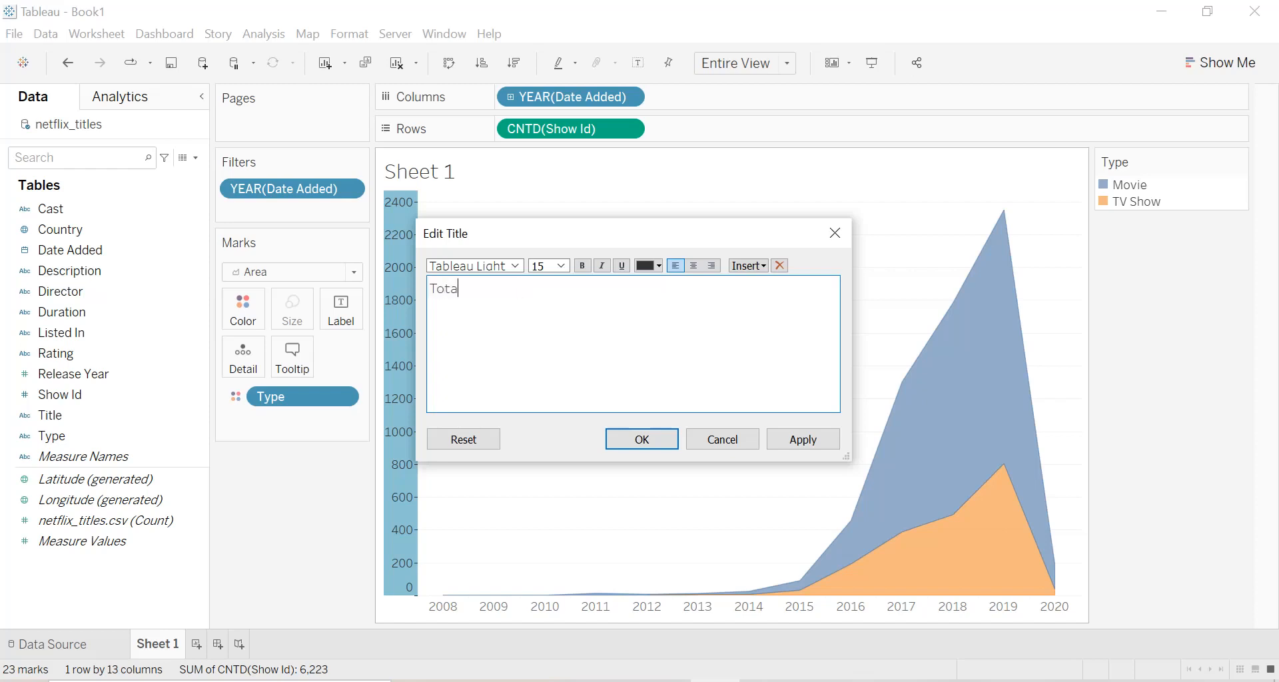
{"action": "type", "text": "l movies & TV shows by year"}
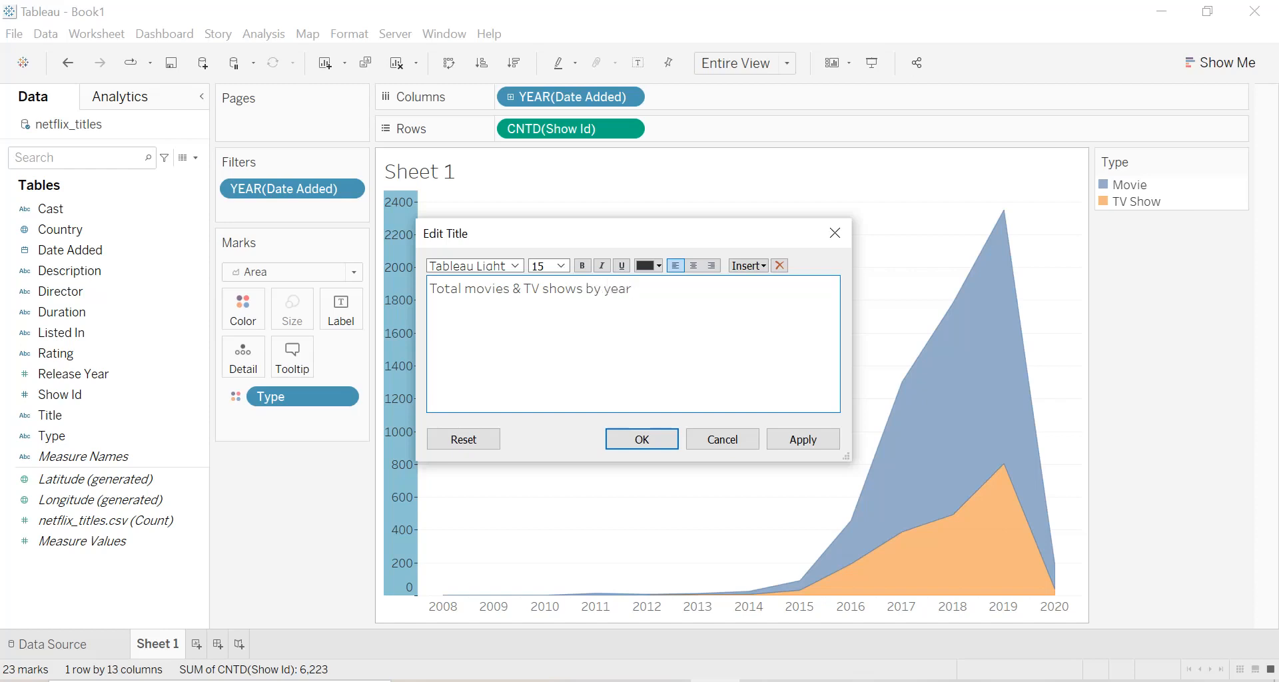
Center the chart title and format its text as bold and red
{"action": "left_click", "coordinate": [698, 266]}
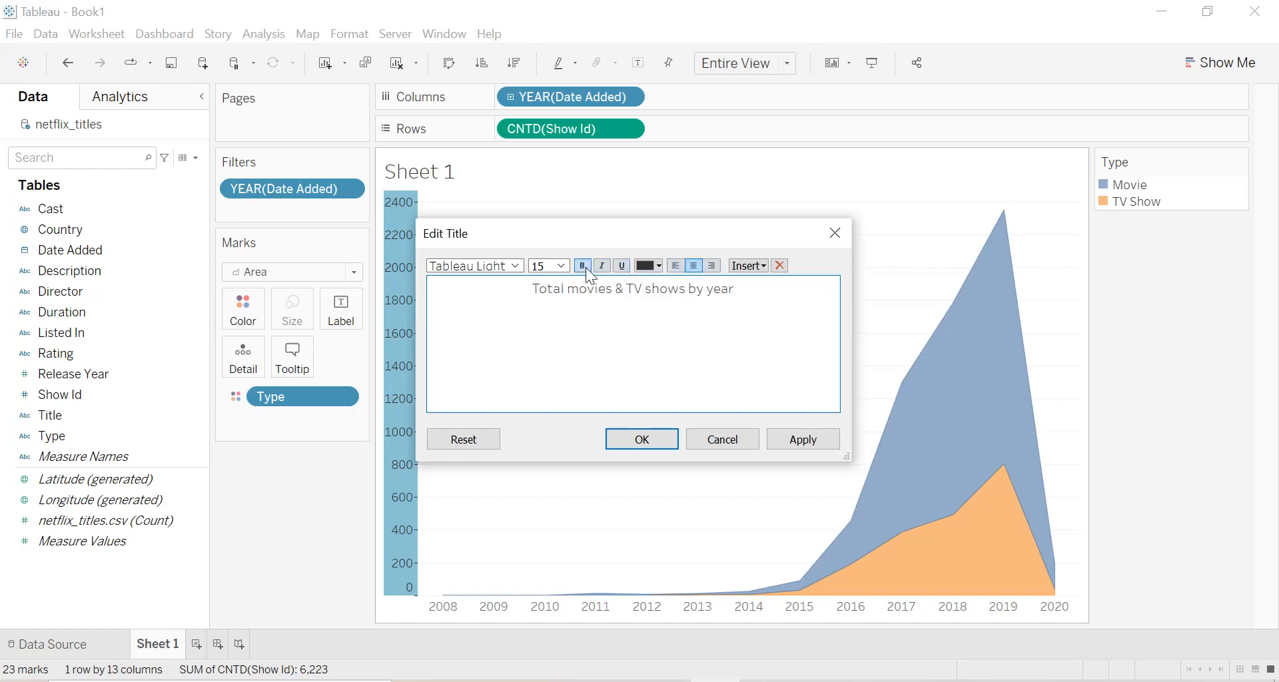
{"action": "key", "text": "ctrl+a"}
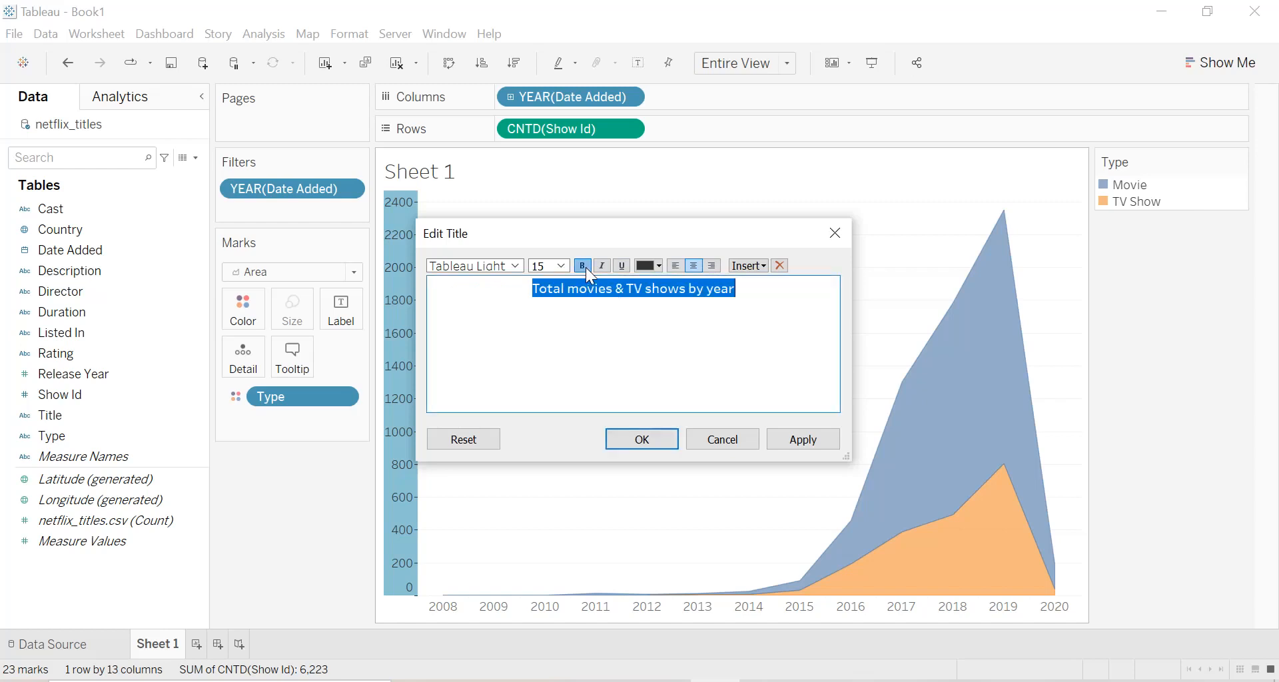
{"action": "left_click", "coordinate": [658, 266]}
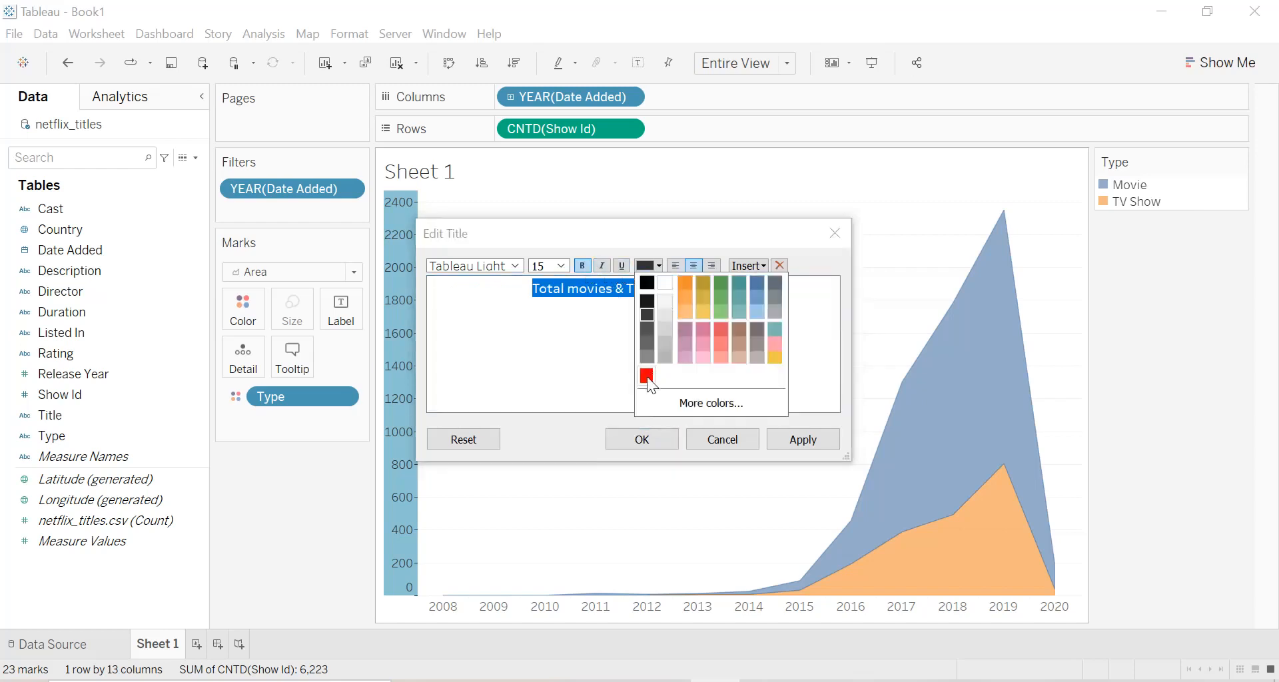
{"action": "left_click", "coordinate": [729, 404]}
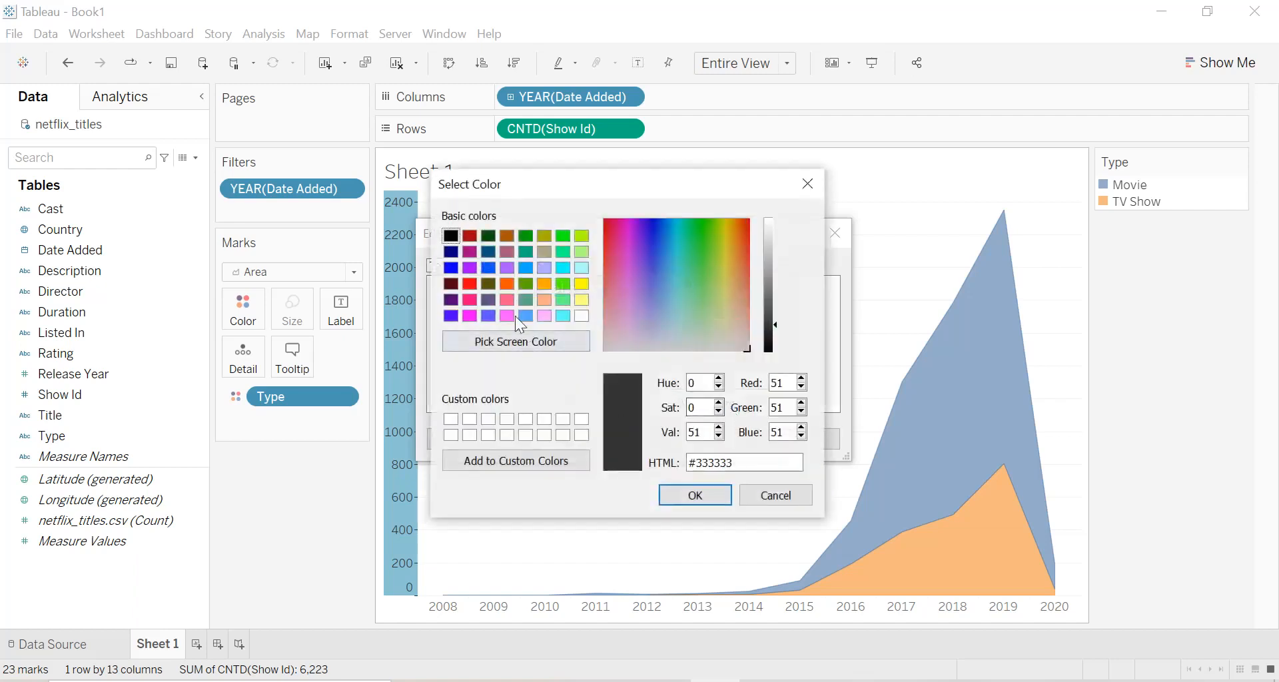
{"action": "left_click", "coordinate": [821, 189]}
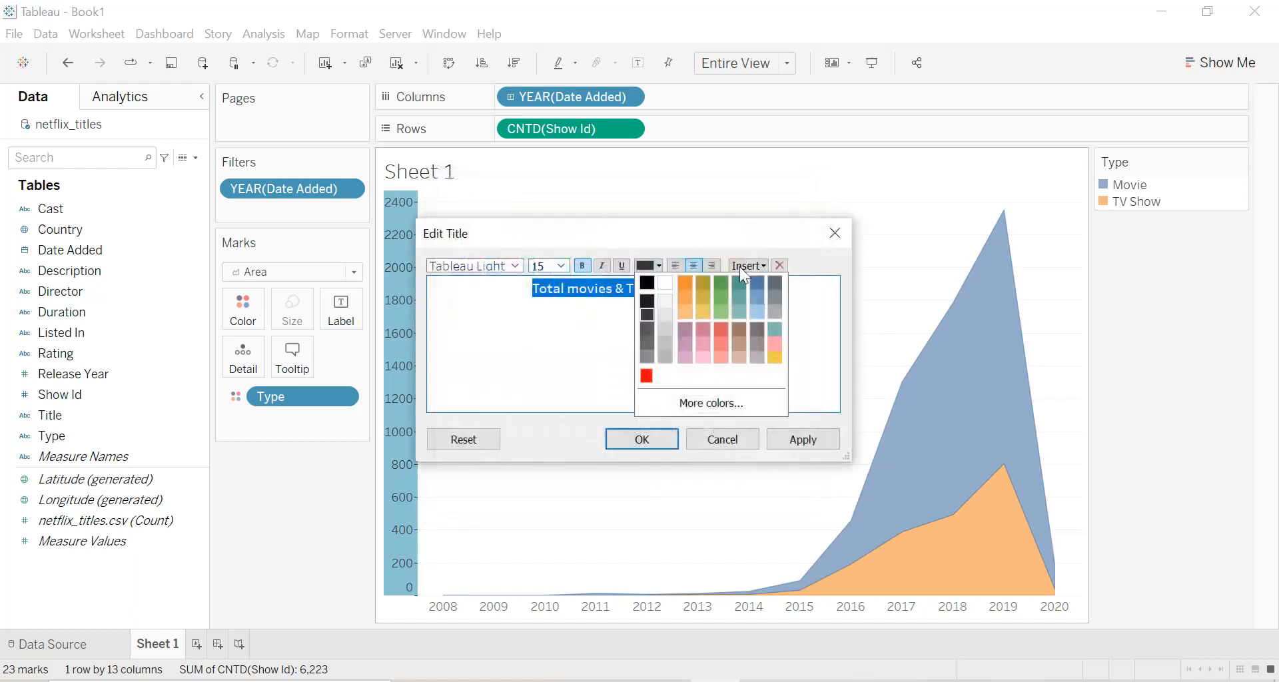
{"action": "left_click", "coordinate": [650, 377]}
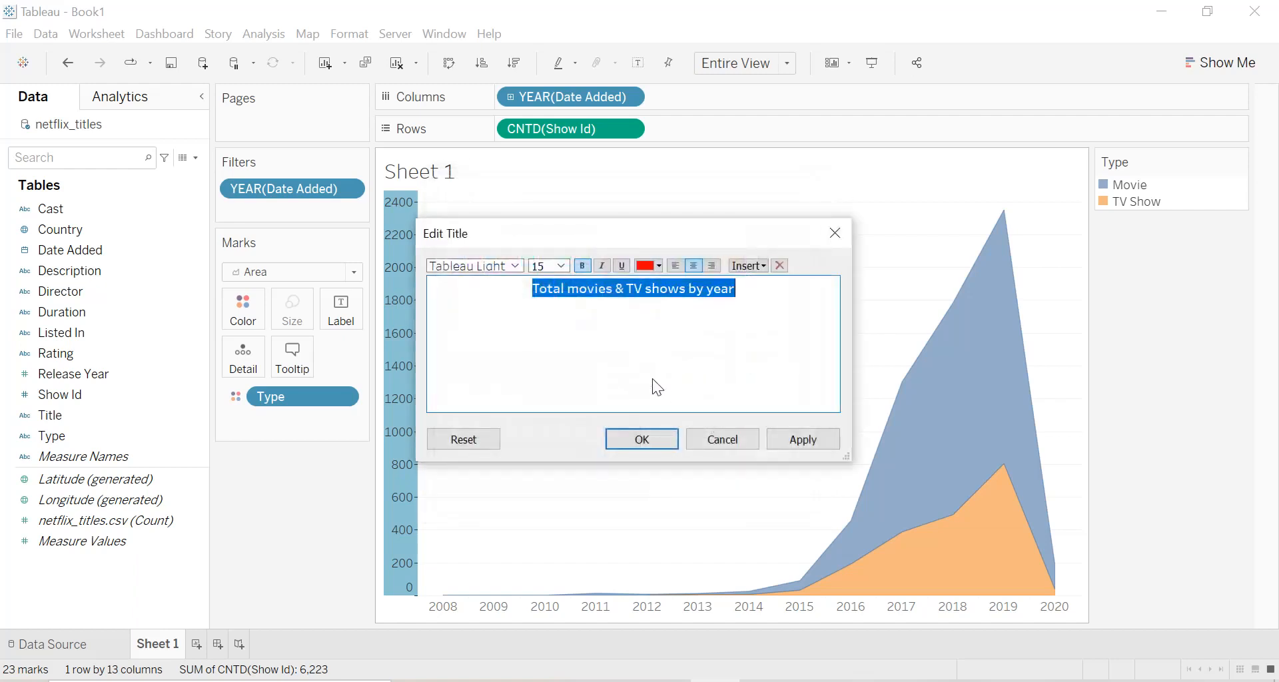
{"action": "left_click", "coordinate": [640, 441]}
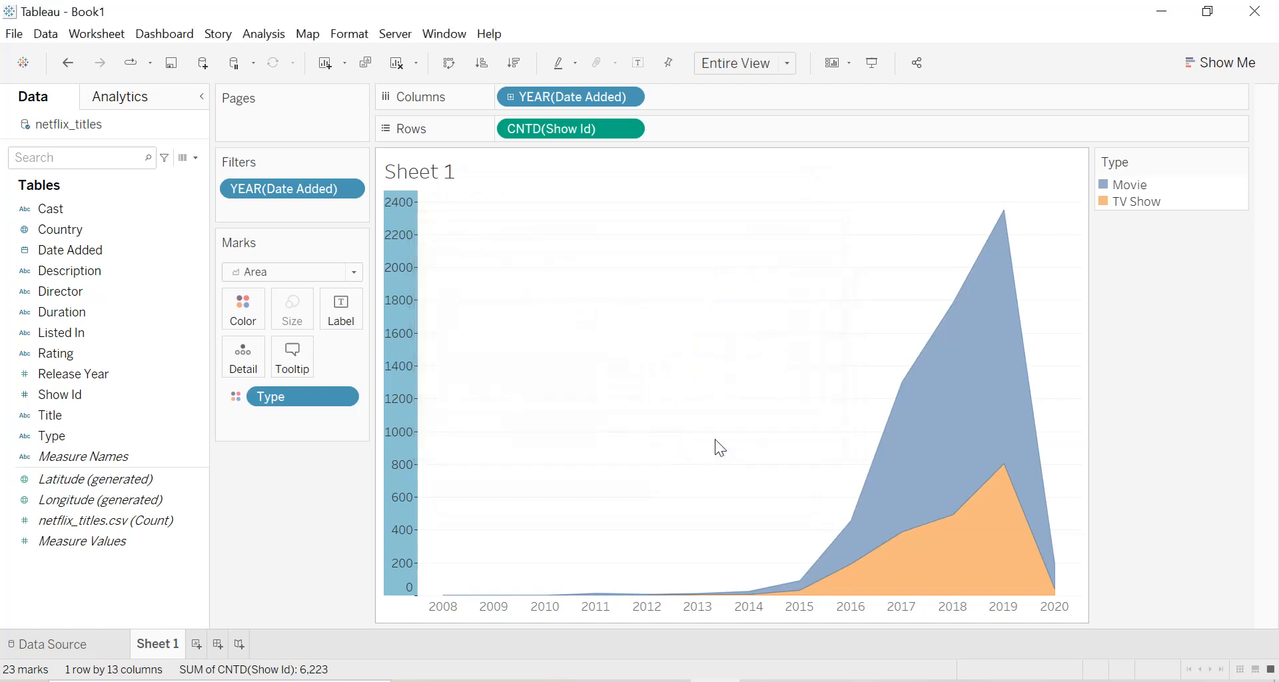
Set the default worksheet shading to black
{"action": "left_click", "coordinate": [513, 250]}
{"action": "right_click", "coordinate": [514, 249]}
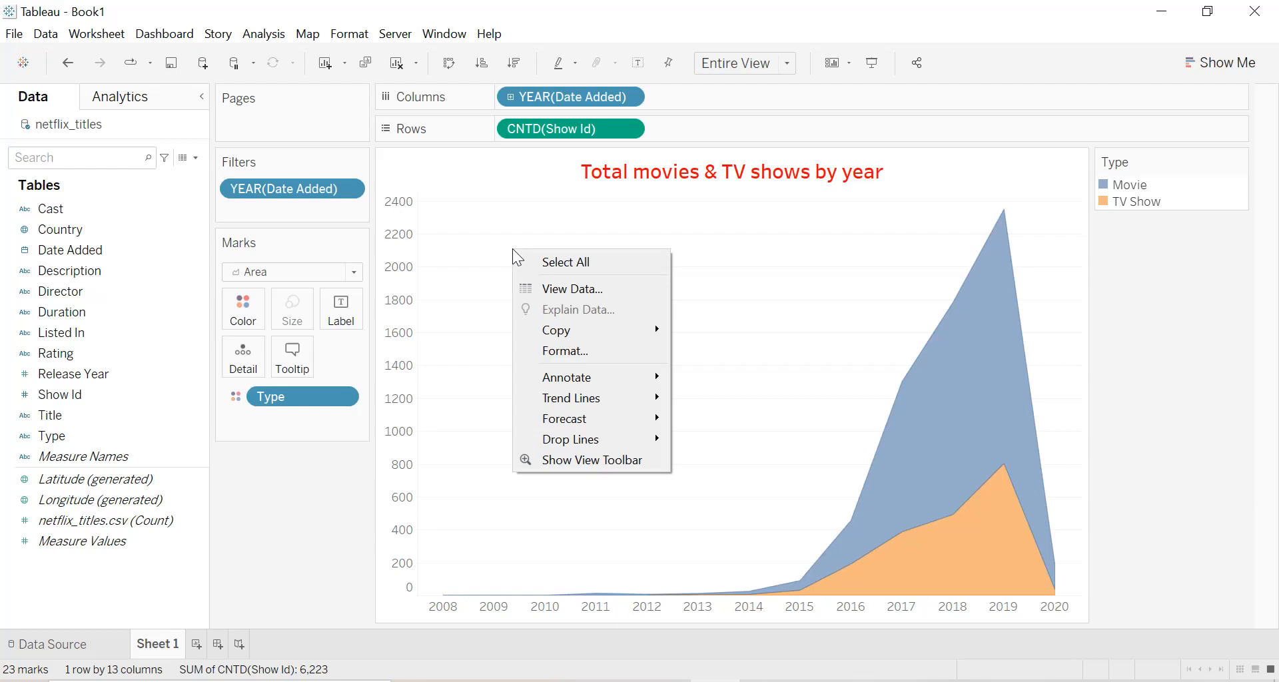
{"action": "left_click", "coordinate": [569, 350]}
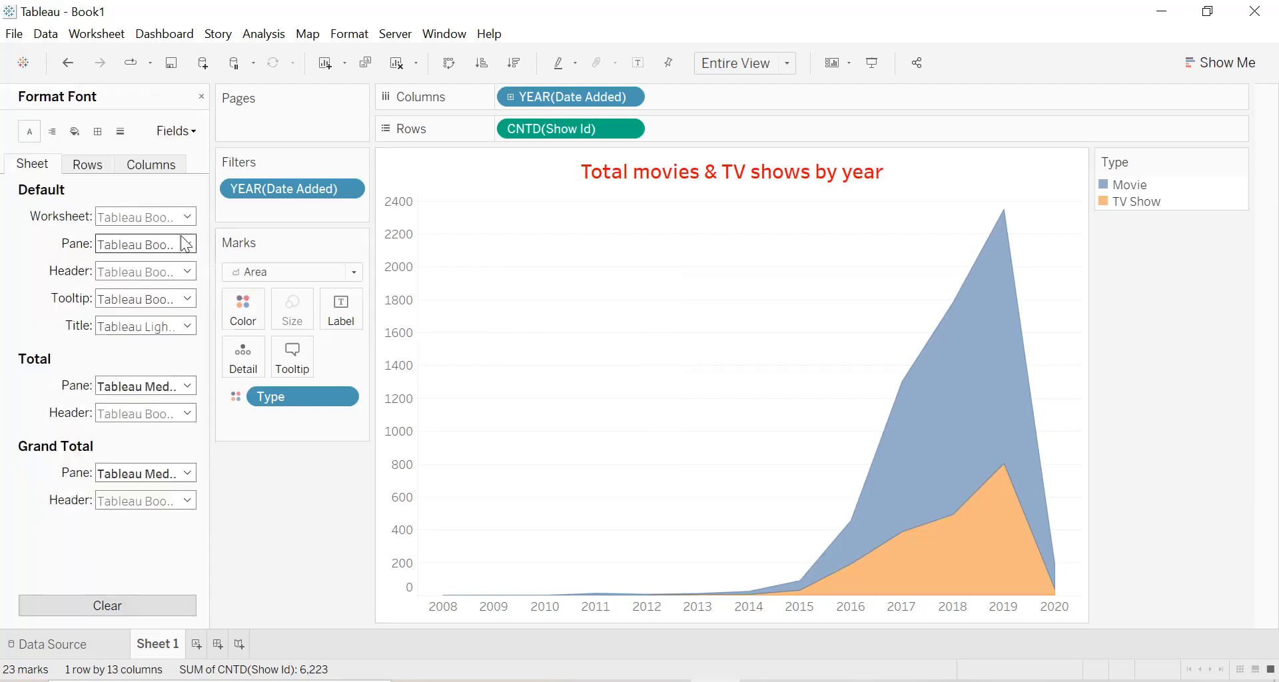
{"action": "left_click", "coordinate": [72, 135]}
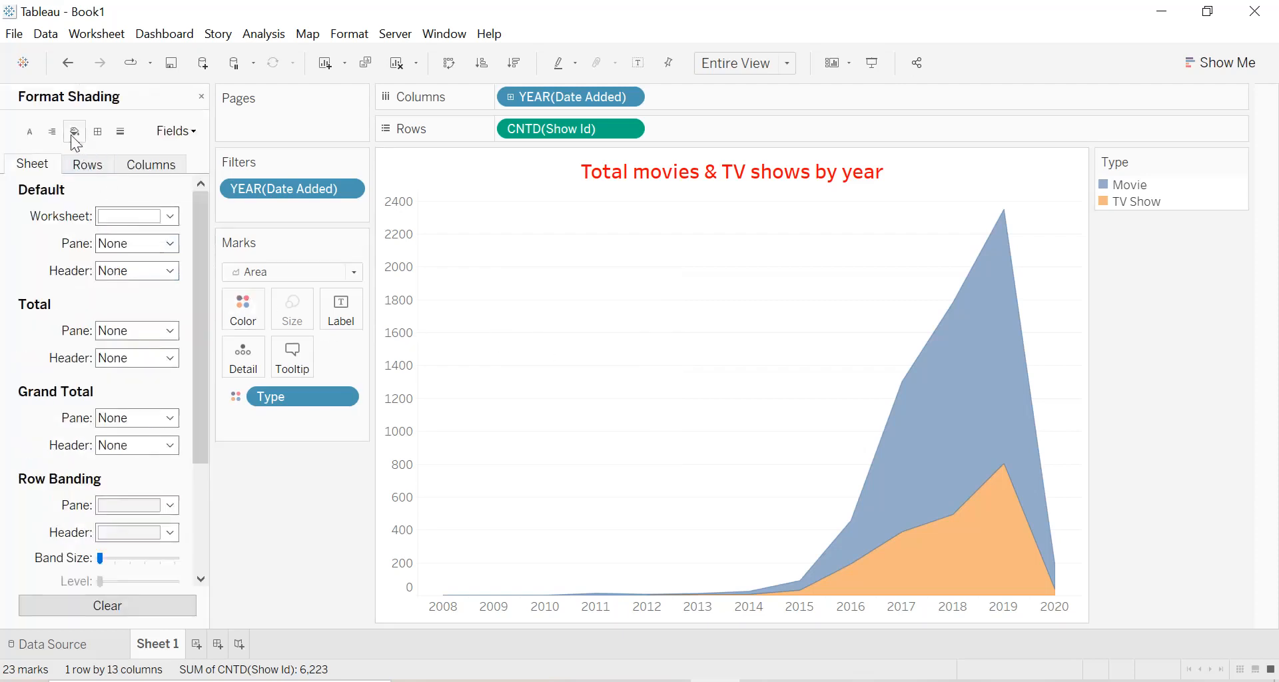
{"action": "left_click", "coordinate": [138, 215]}
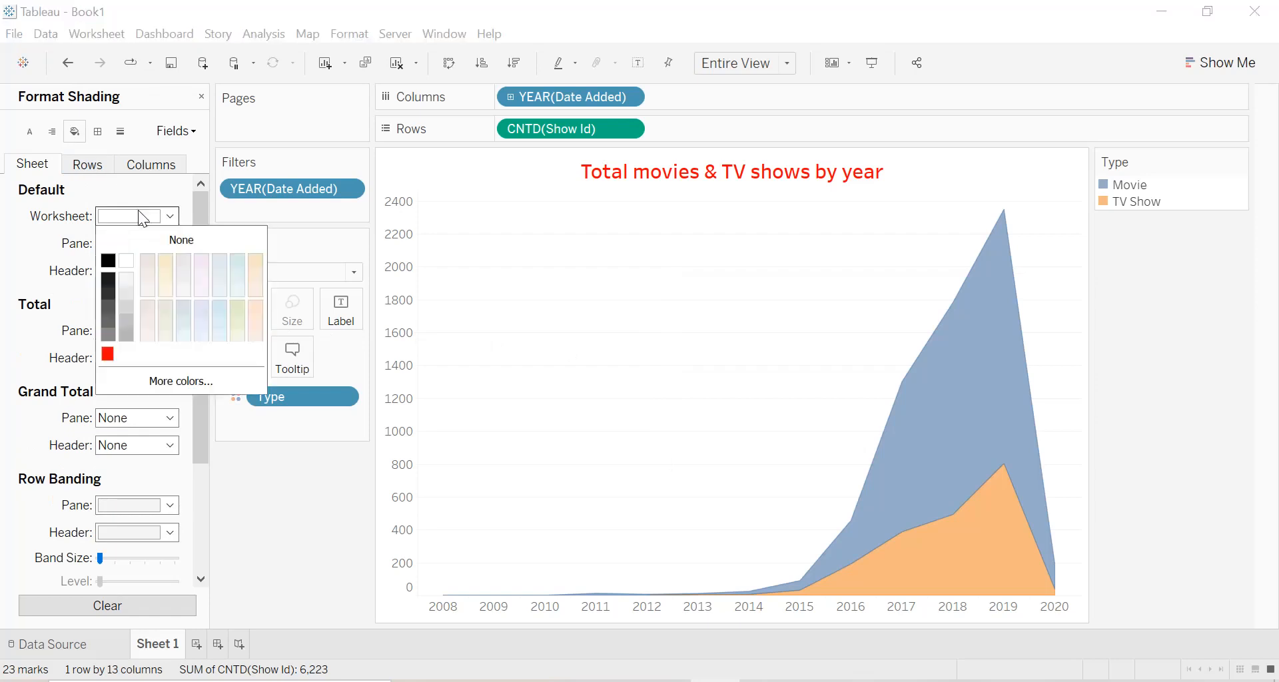
{"action": "left_click", "coordinate": [110, 261]}
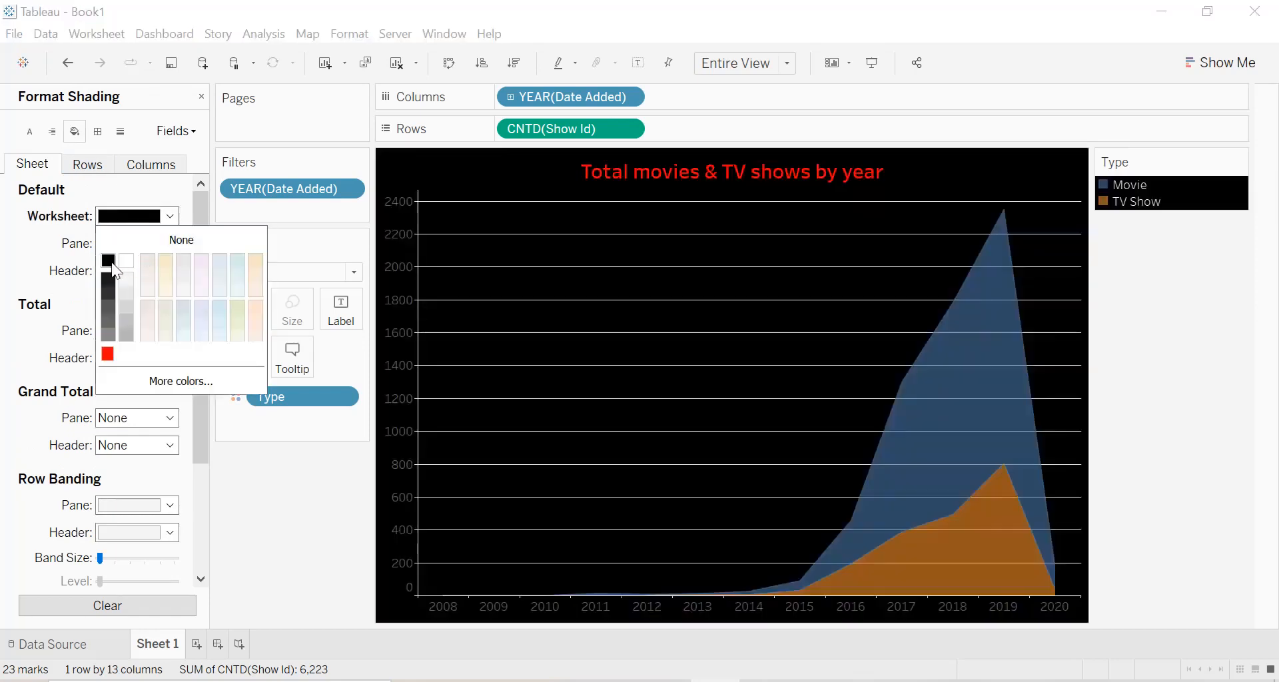
{"action": "left_click", "coordinate": [494, 181]}
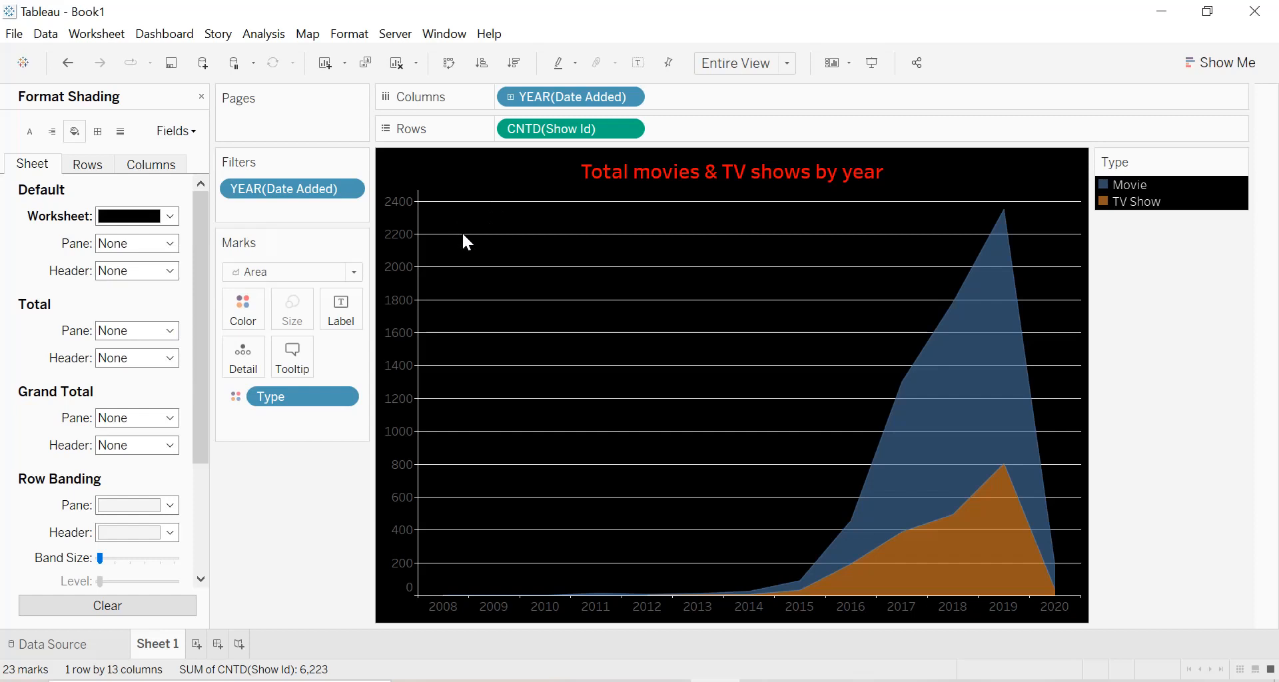
Remove the horizontal grid lines by setting the row grid lines to None
{"action": "left_click", "coordinate": [126, 137]}
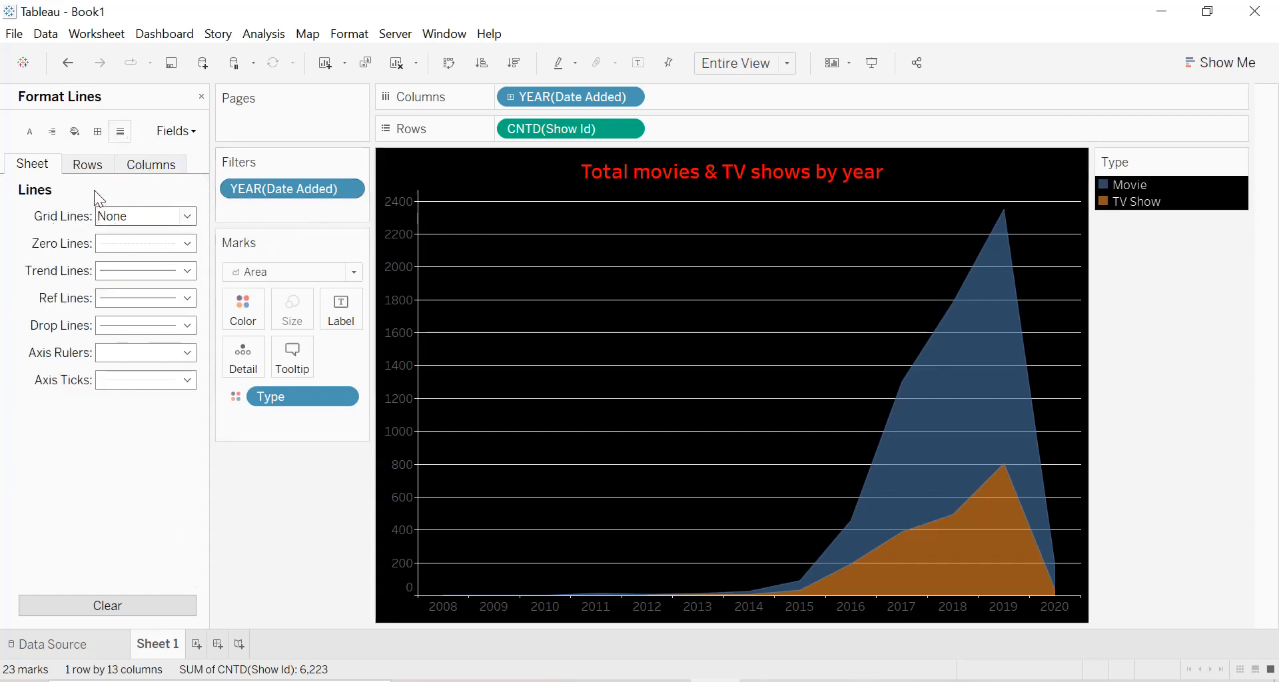
{"action": "left_click", "coordinate": [87, 166]}
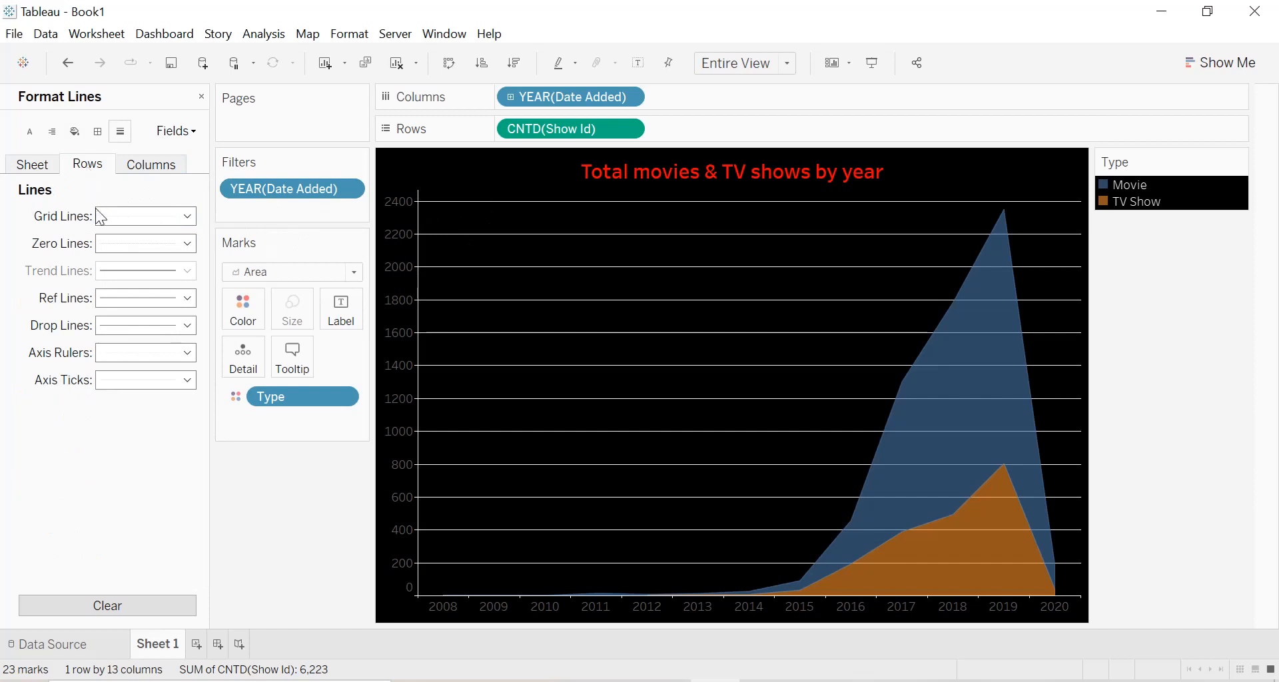
{"action": "left_click", "coordinate": [137, 217]}
{"action": "left_click", "coordinate": [140, 235]}
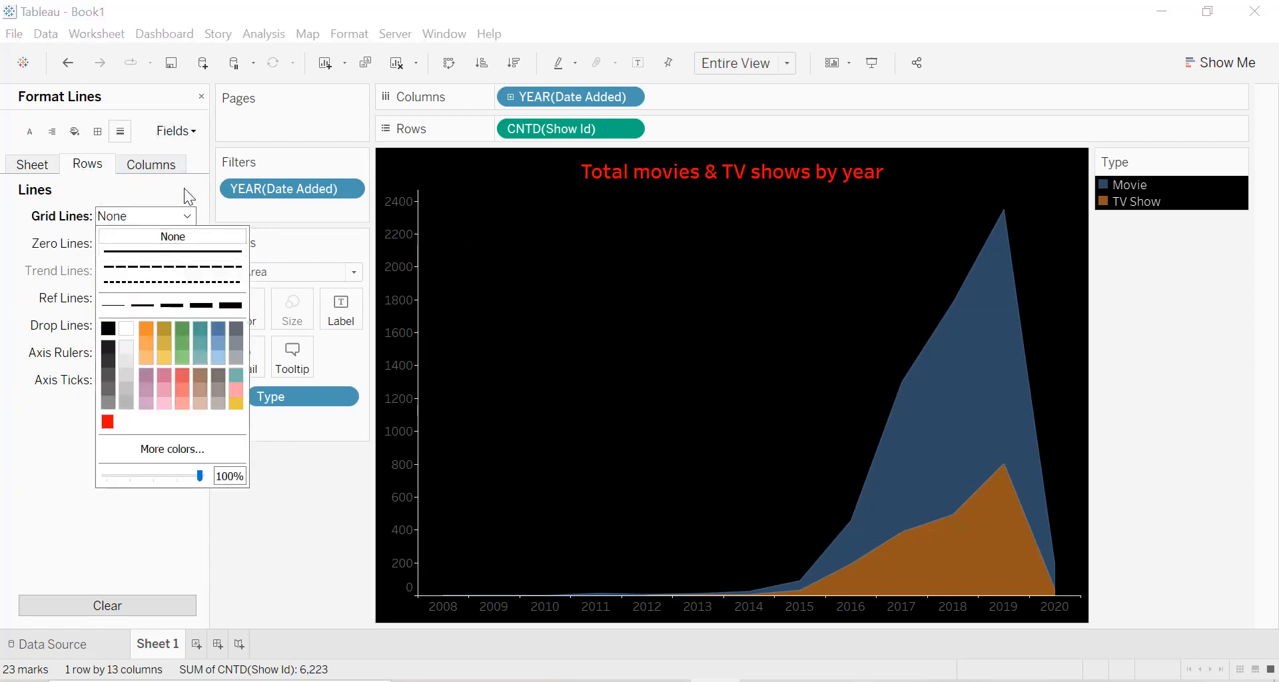
{"action": "left_click", "coordinate": [470, 230]}
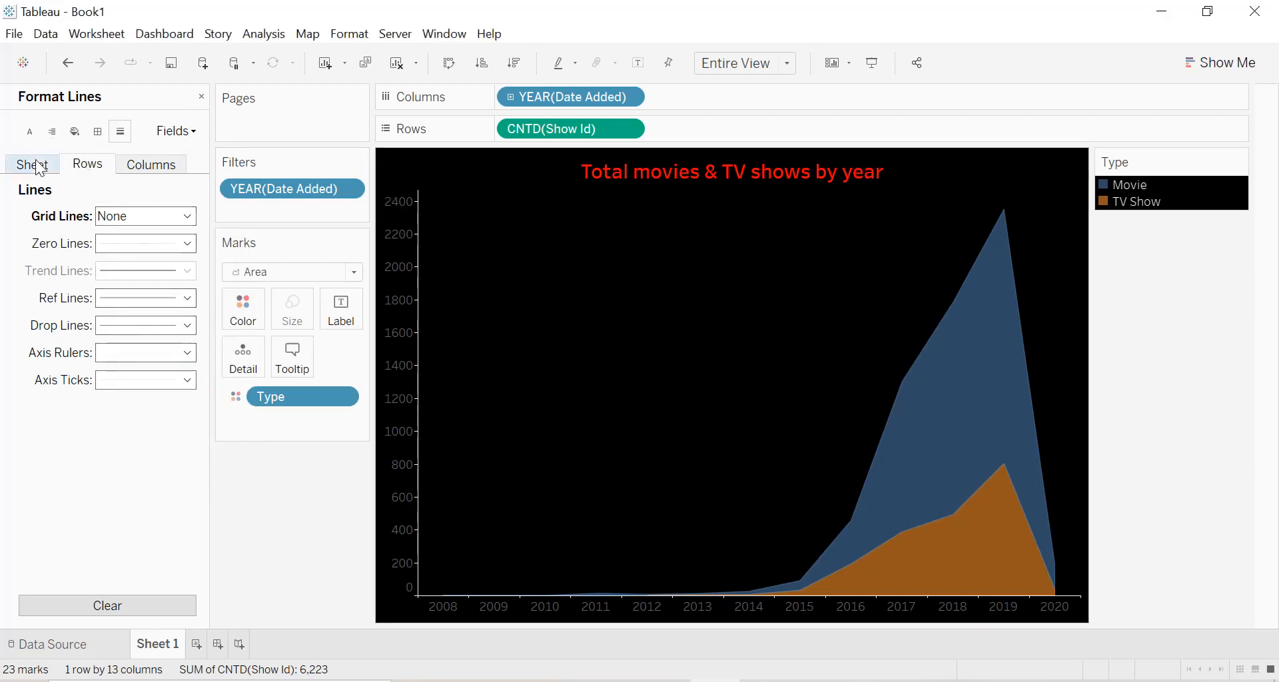
Set the default worksheet font to white and bold, and collapse the formatting and data side pane
{"action": "left_click", "coordinate": [31, 131]}
{"action": "left_click", "coordinate": [35, 160]}
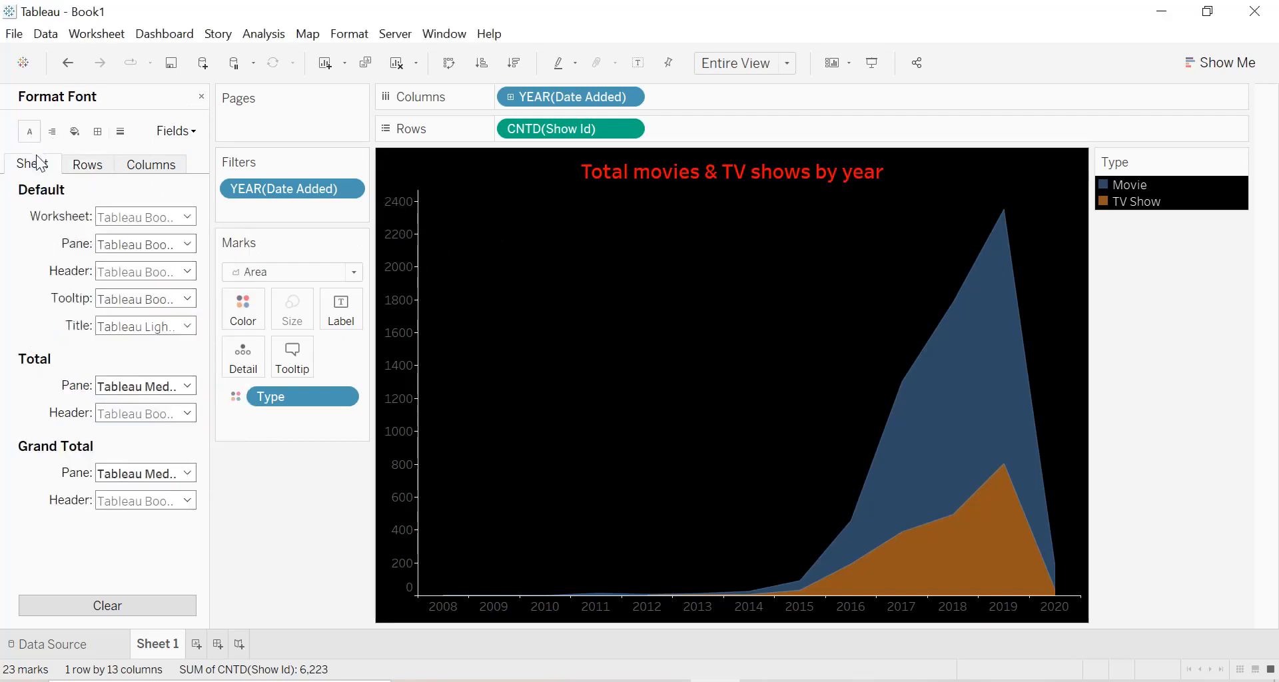
{"action": "left_click", "coordinate": [133, 220]}
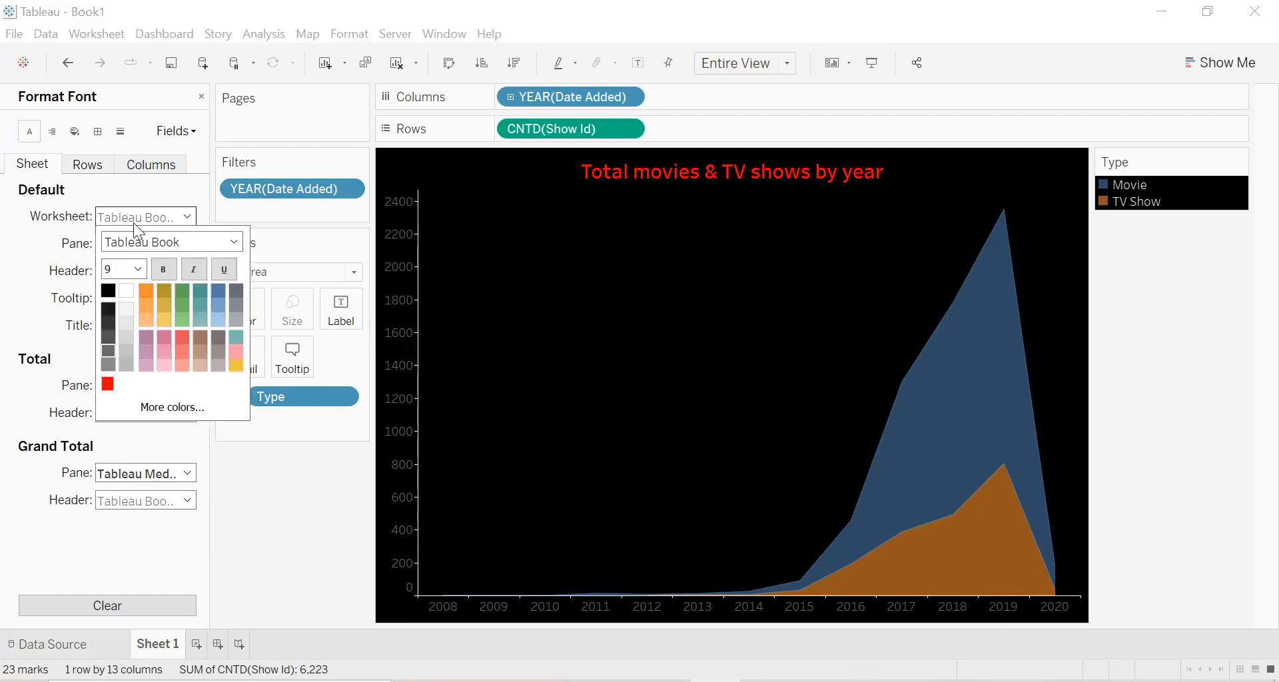
{"action": "left_click", "coordinate": [126, 291]}
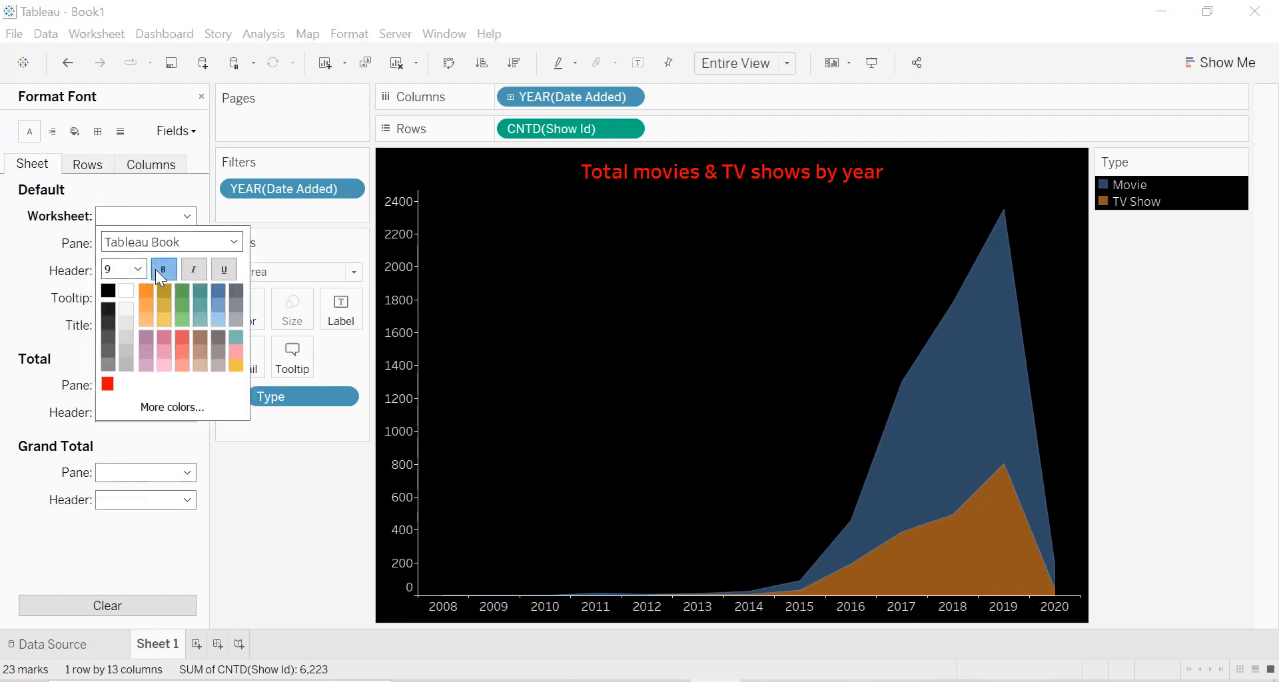
{"action": "left_click", "coordinate": [200, 98]}
{"action": "left_click", "coordinate": [199, 97]}
{"action": "left_click", "coordinate": [197, 93]}
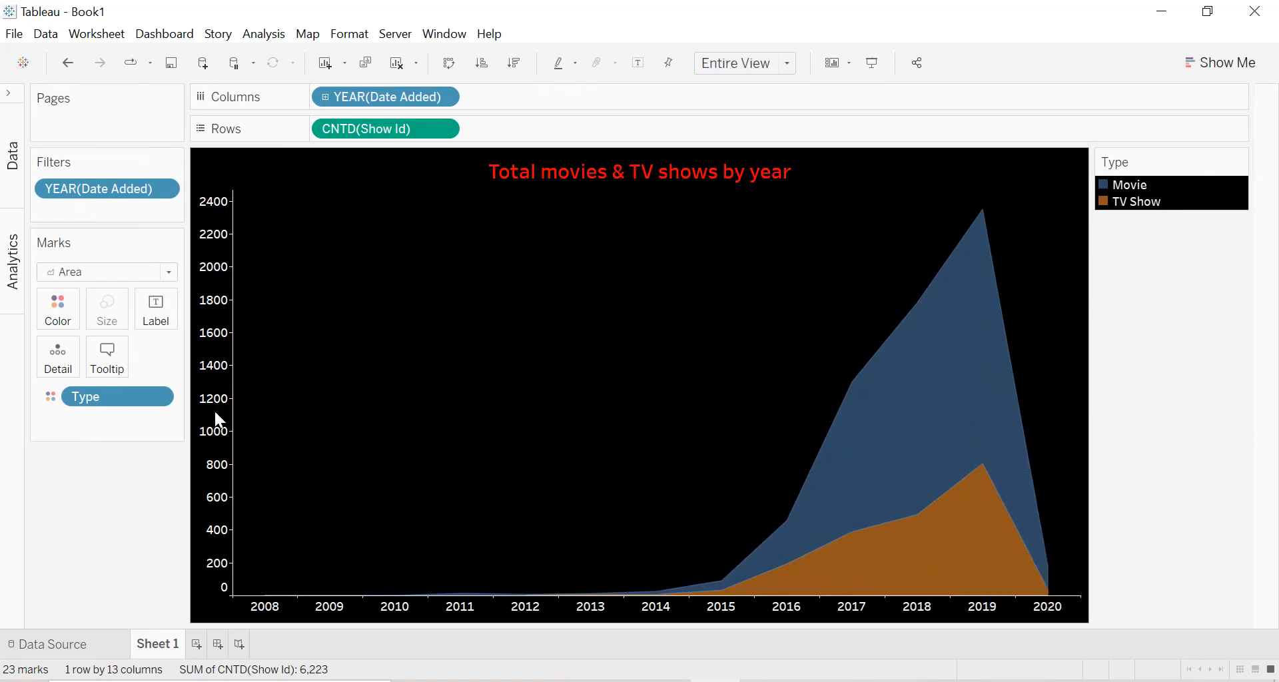
Recolor the areas from the Red palette, with a strong red for Movie and a light salmon for TV Show
{"action": "left_click", "coordinate": [58, 307]}
{"action": "left_click", "coordinate": [100, 366]}
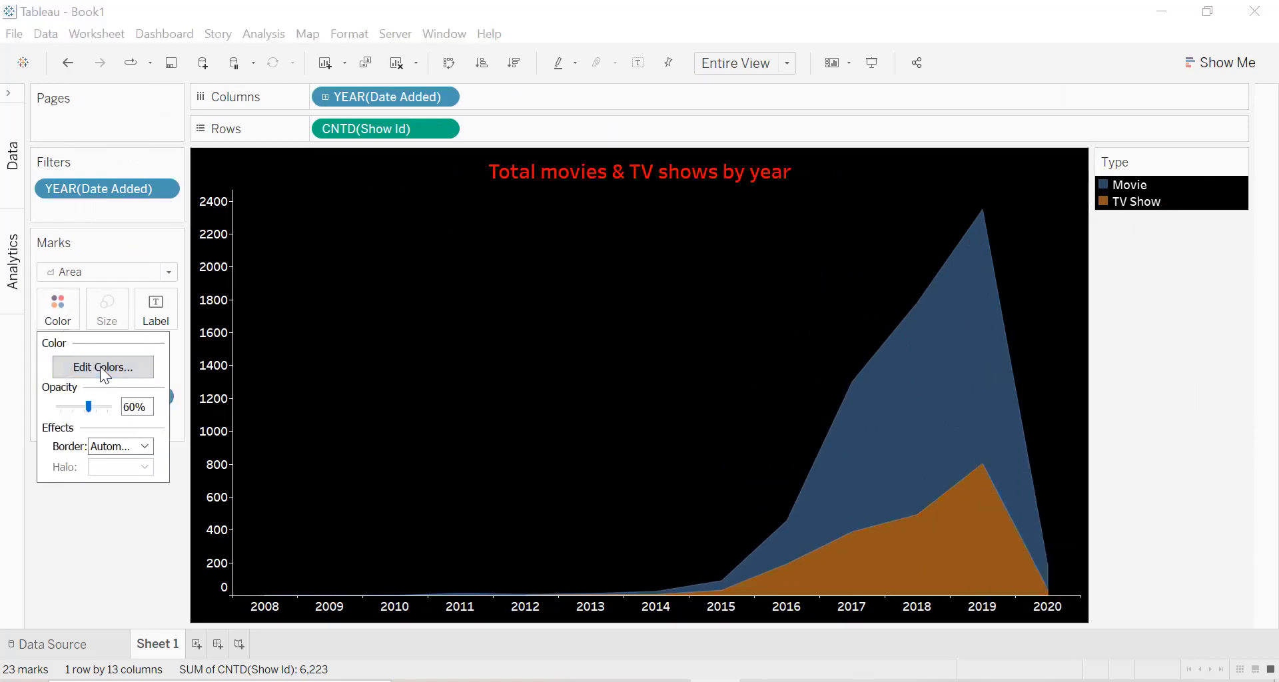
{"action": "left_click", "coordinate": [648, 249]}
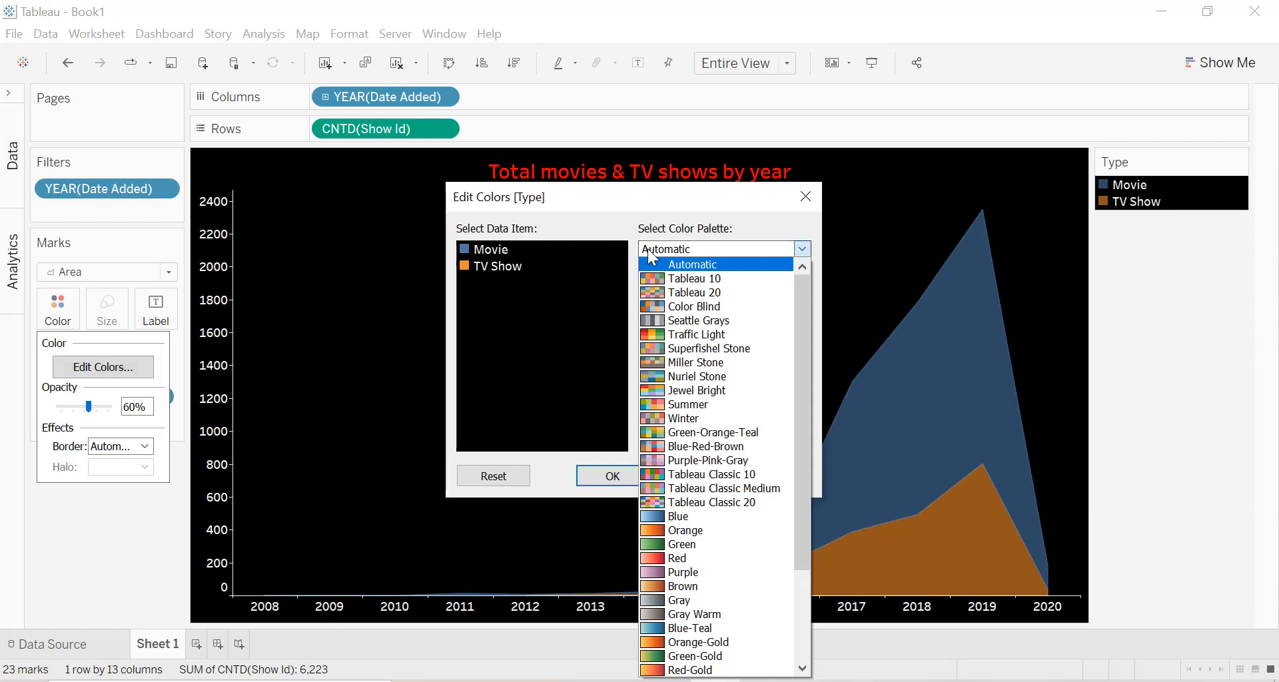
{"action": "left_click", "coordinate": [666, 560]}
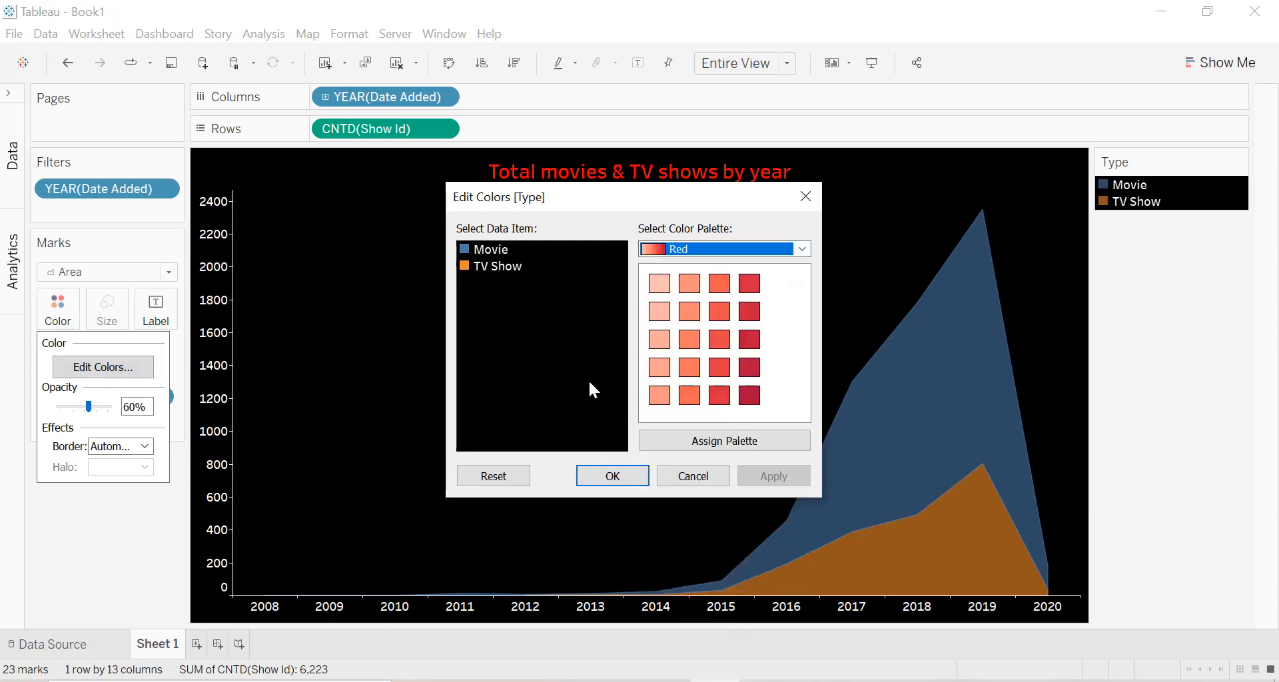
{"action": "left_click", "coordinate": [493, 252]}
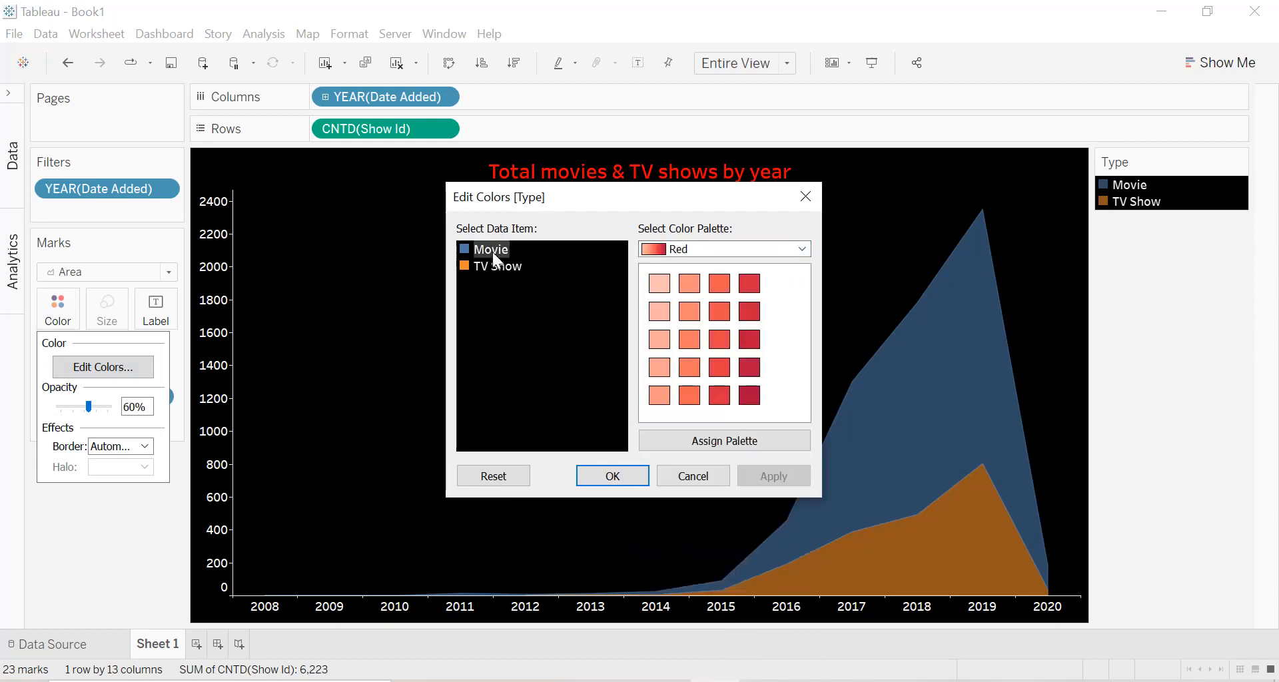
{"action": "left_click", "coordinate": [746, 291]}
{"action": "left_click", "coordinate": [654, 374]}
{"action": "left_click", "coordinate": [763, 477]}
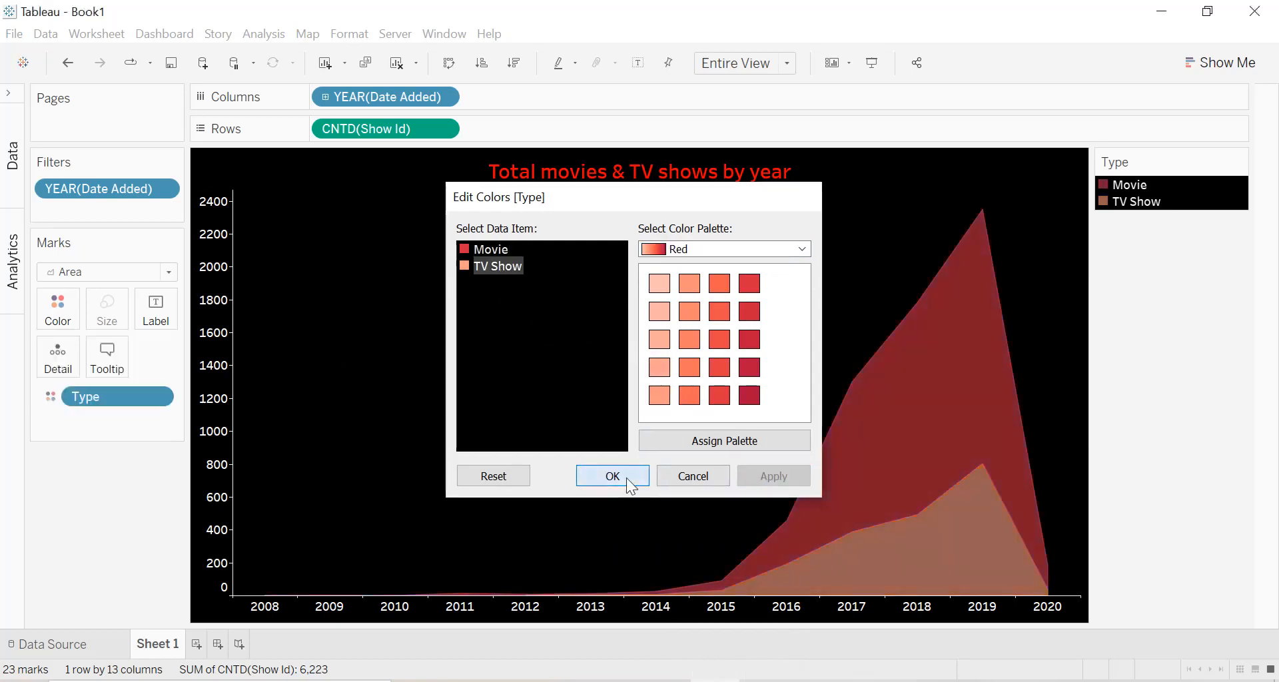
{"action": "left_click", "coordinate": [612, 476]}
Hide the Type color legend and label the areas directly with a copy of the Type field
{"action": "mouse_move", "coordinate": [950, 397]}
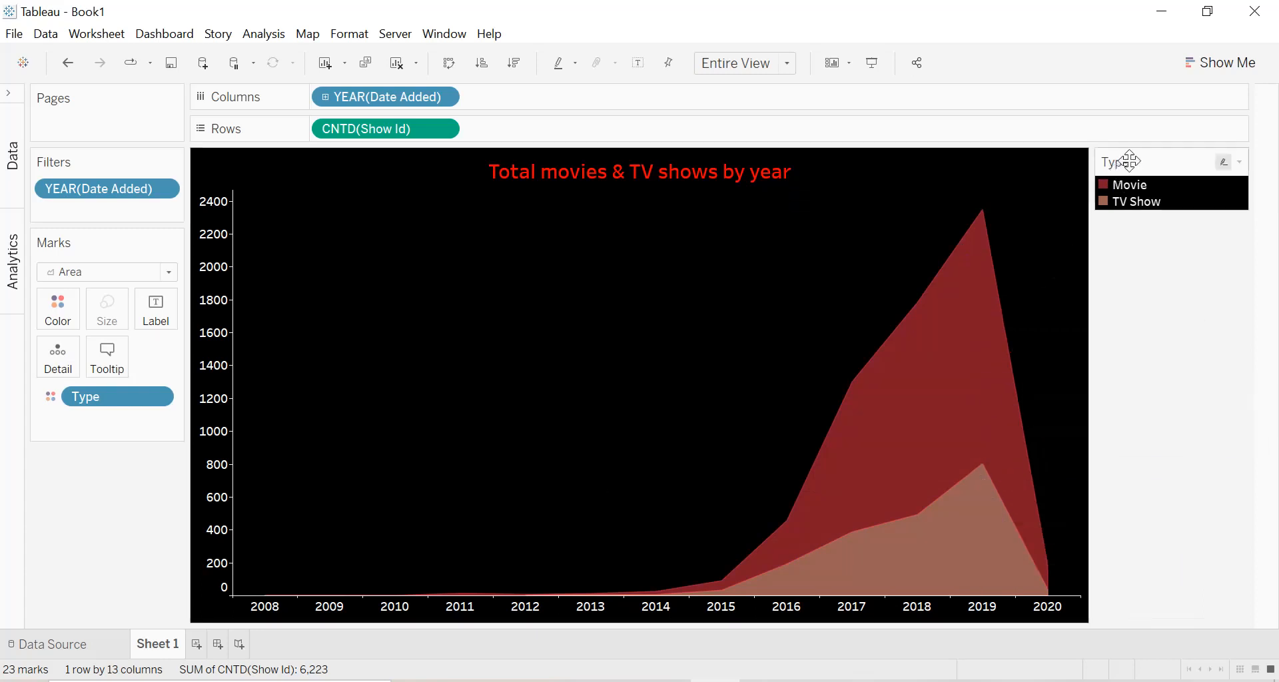
{"action": "left_click", "coordinate": [1239, 162]}
{"action": "left_click", "coordinate": [1163, 321]}
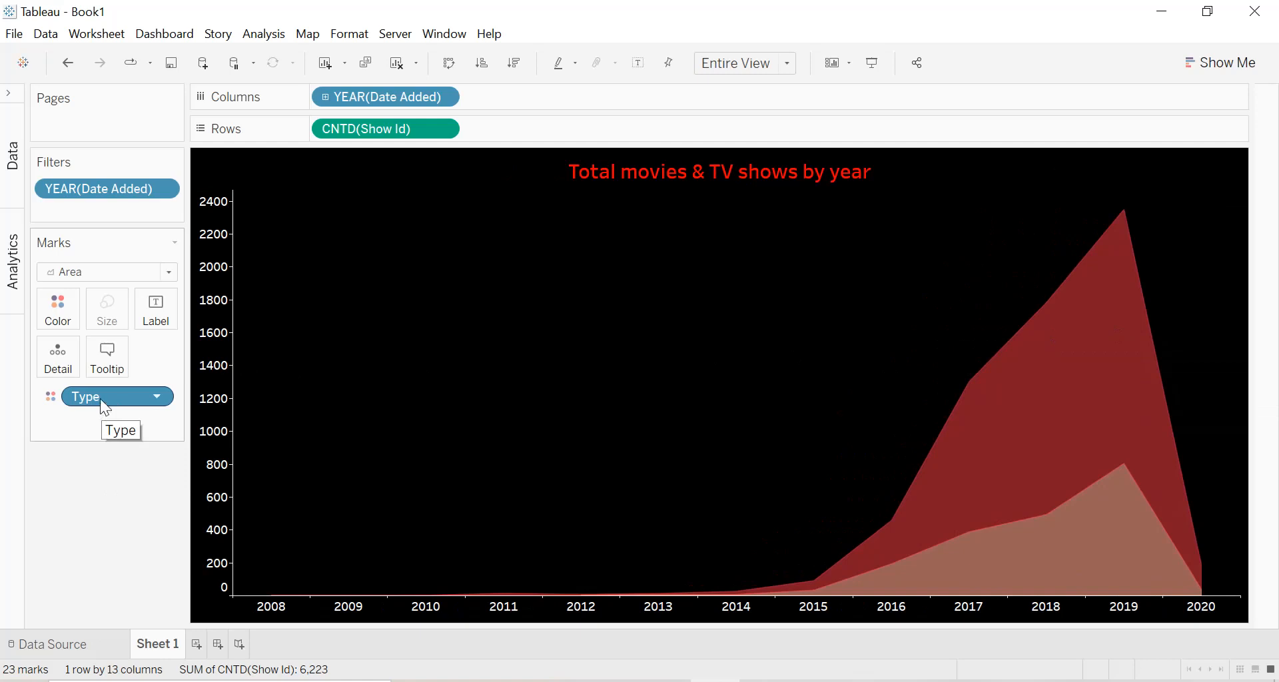
{"action": "left_click_drag", "start_coordinate": [102, 397], "coordinate": [153, 313]}
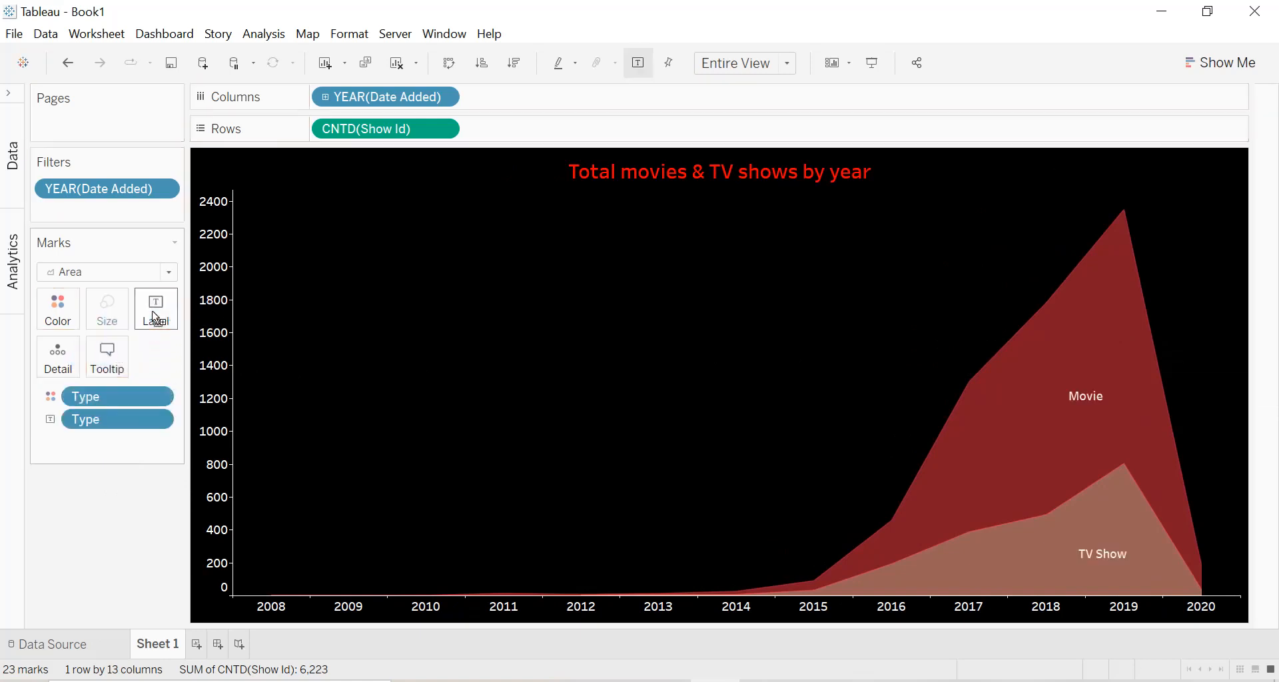
Change the chart title to "Total movies & TV shows by years" and apply it
{"action": "double_click", "coordinate": [683, 181]}
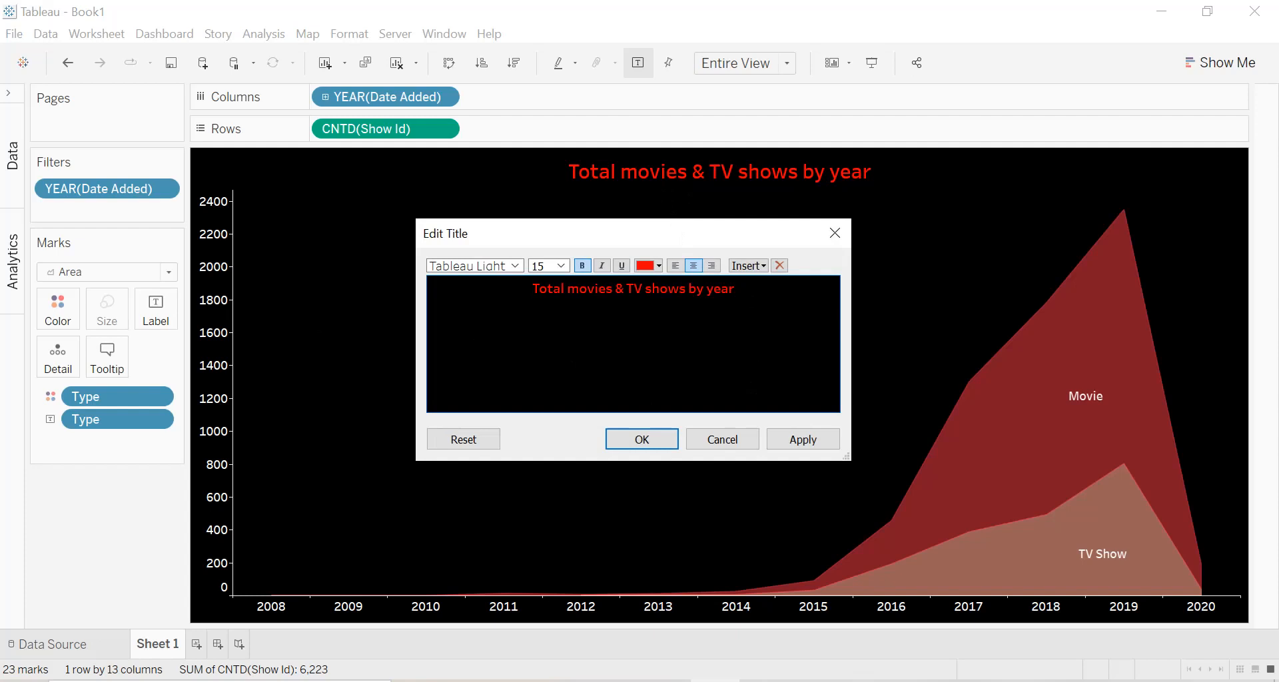
{"action": "type", "text": "s"}
{"action": "left_click", "coordinate": [803, 439]}
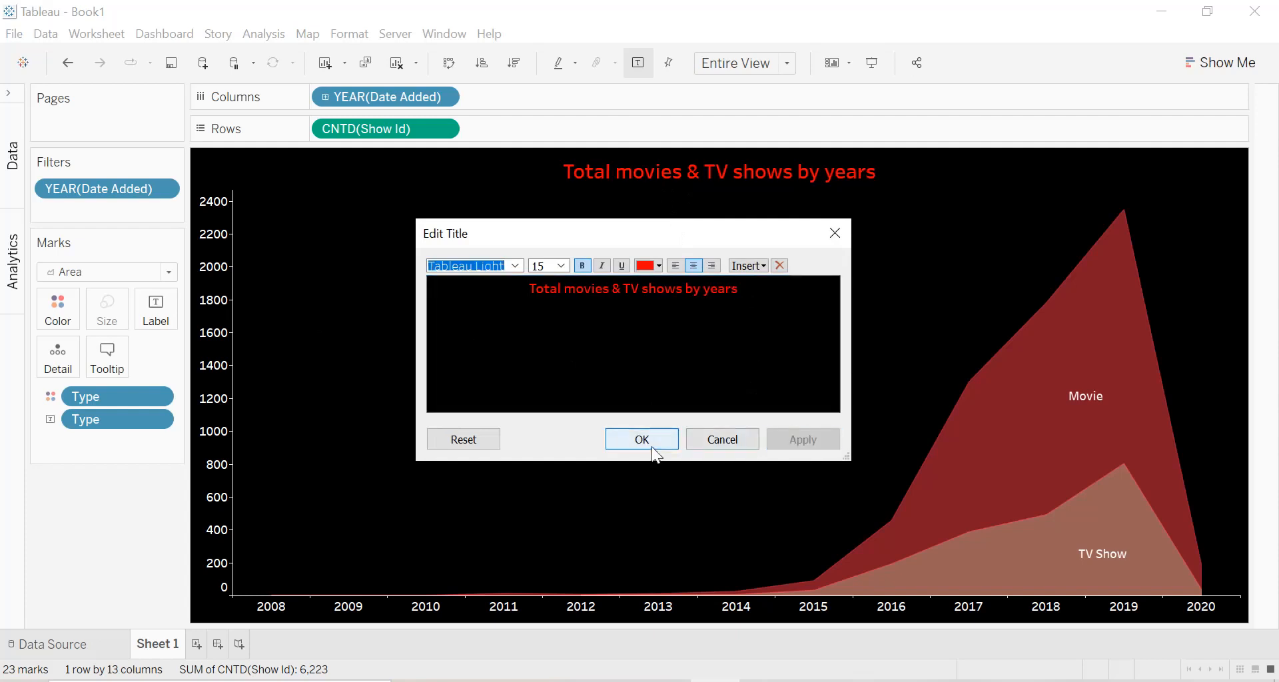
Close the title editor and rename the area chart's sheet to "Toal movies & YV shows by years"
{"action": "left_click", "coordinate": [652, 445]}
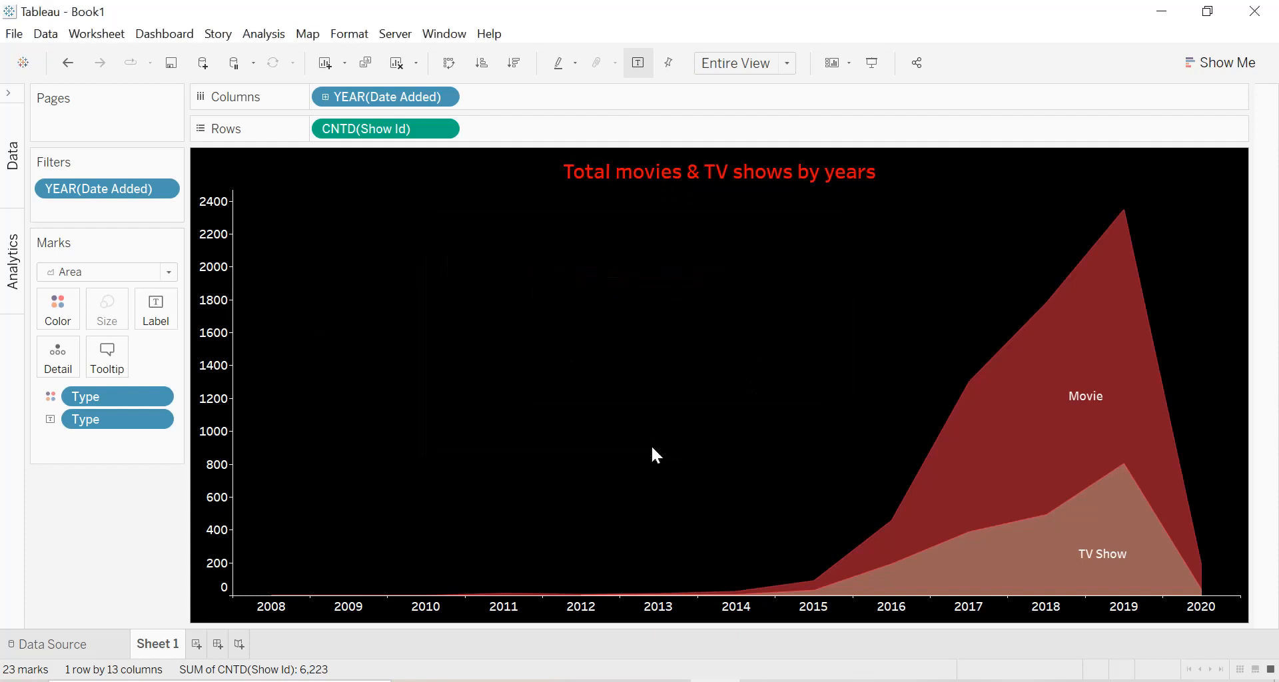
{"action": "double_click", "coordinate": [162, 646]}
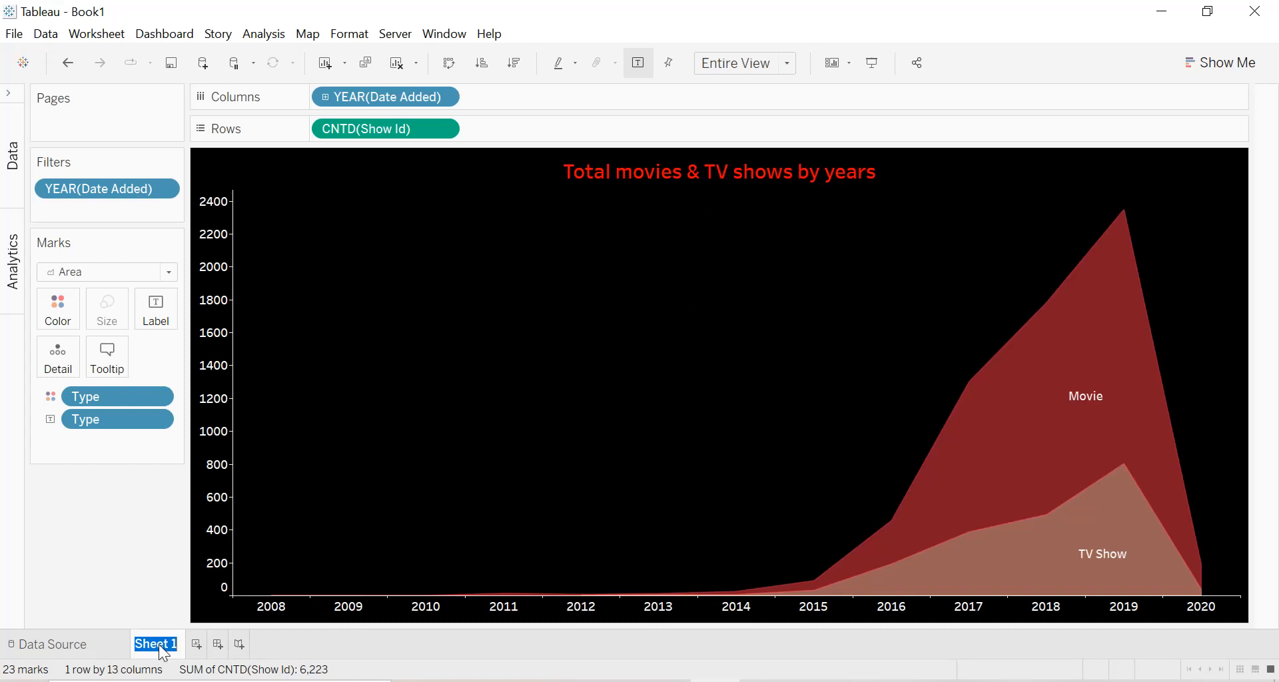
{"action": "type", "text": "Toal movies"}
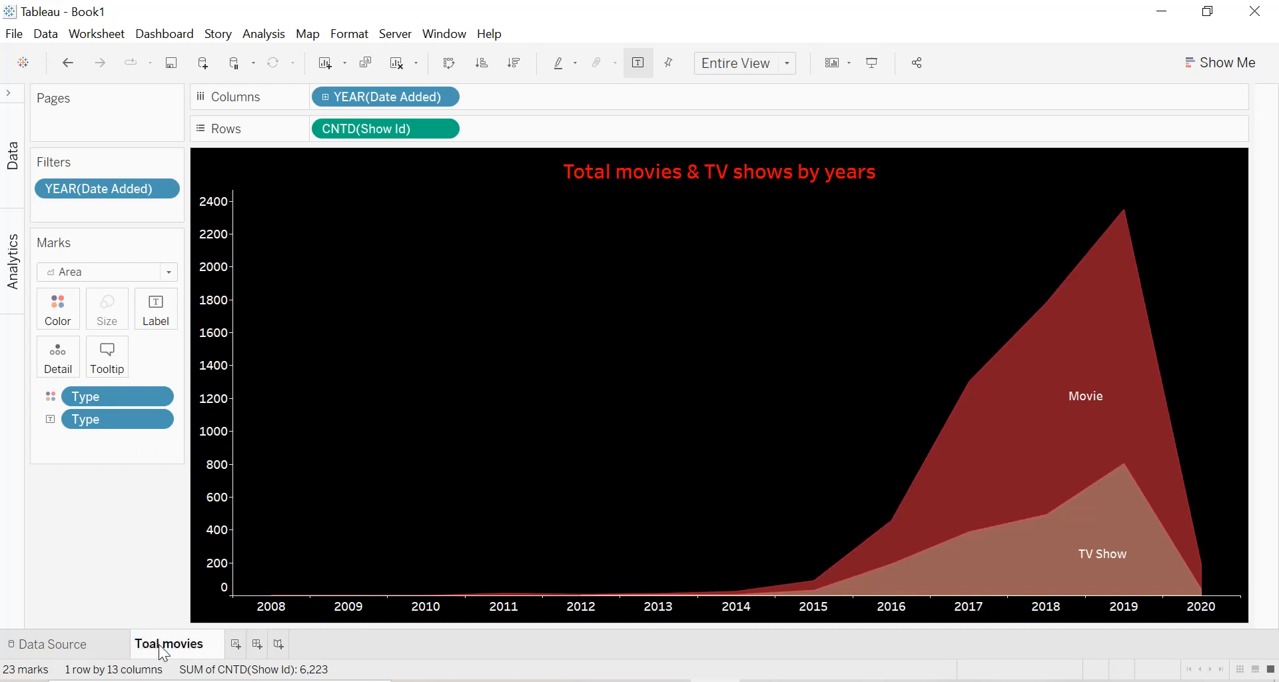
{"action": "type", "text": " &"}
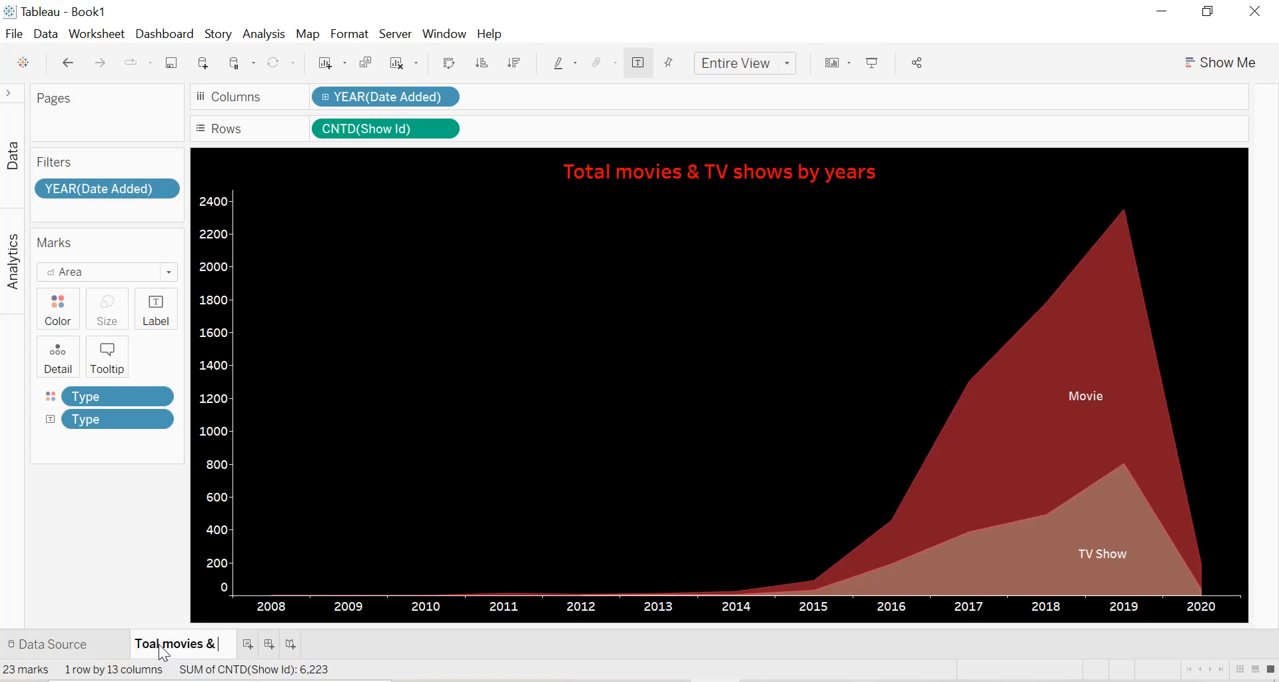
{"action": "type", "text": " YV shows by years"}
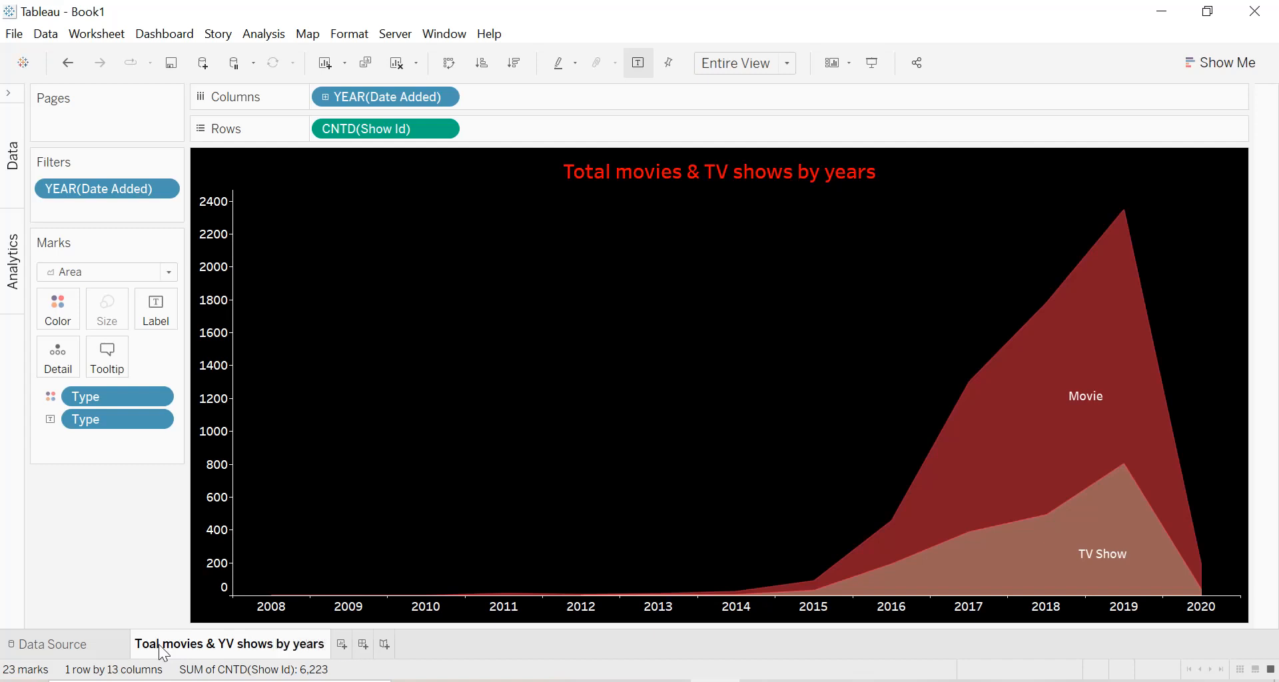
{"action": "key", "text": "Return"}
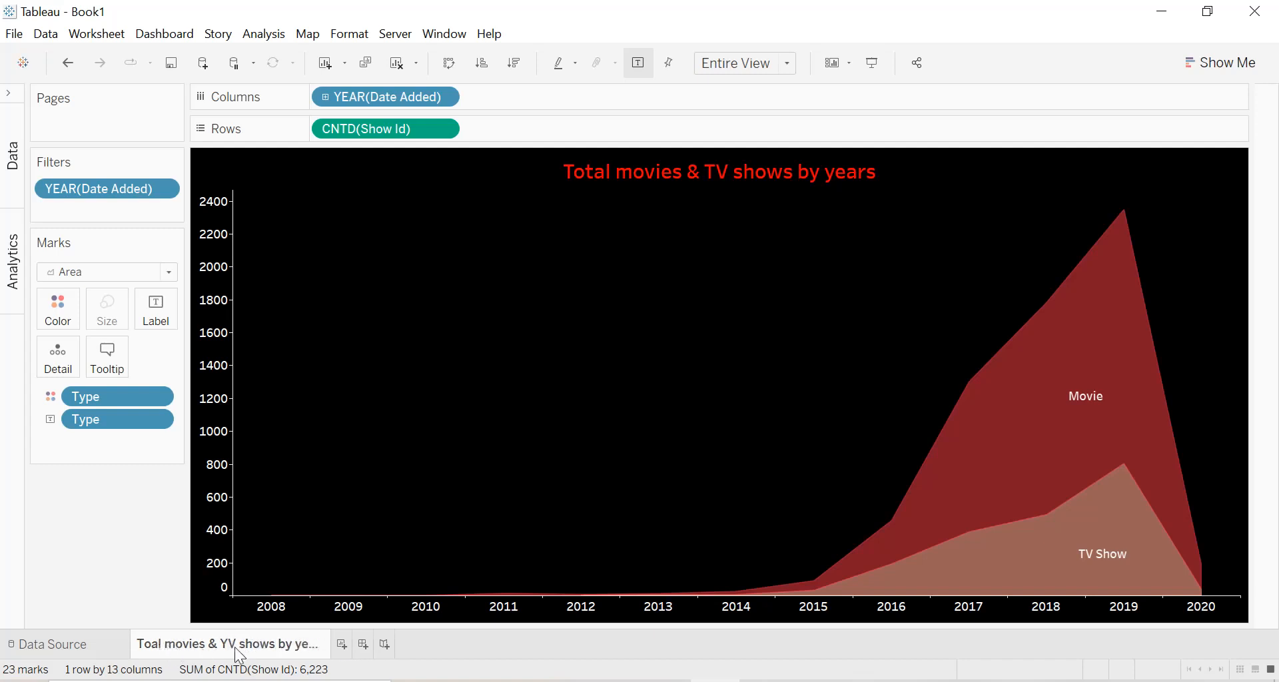
Add a new worksheet, expand the collapsed data pane, and plot the Country field as a map
{"action": "left_click", "coordinate": [342, 645]}
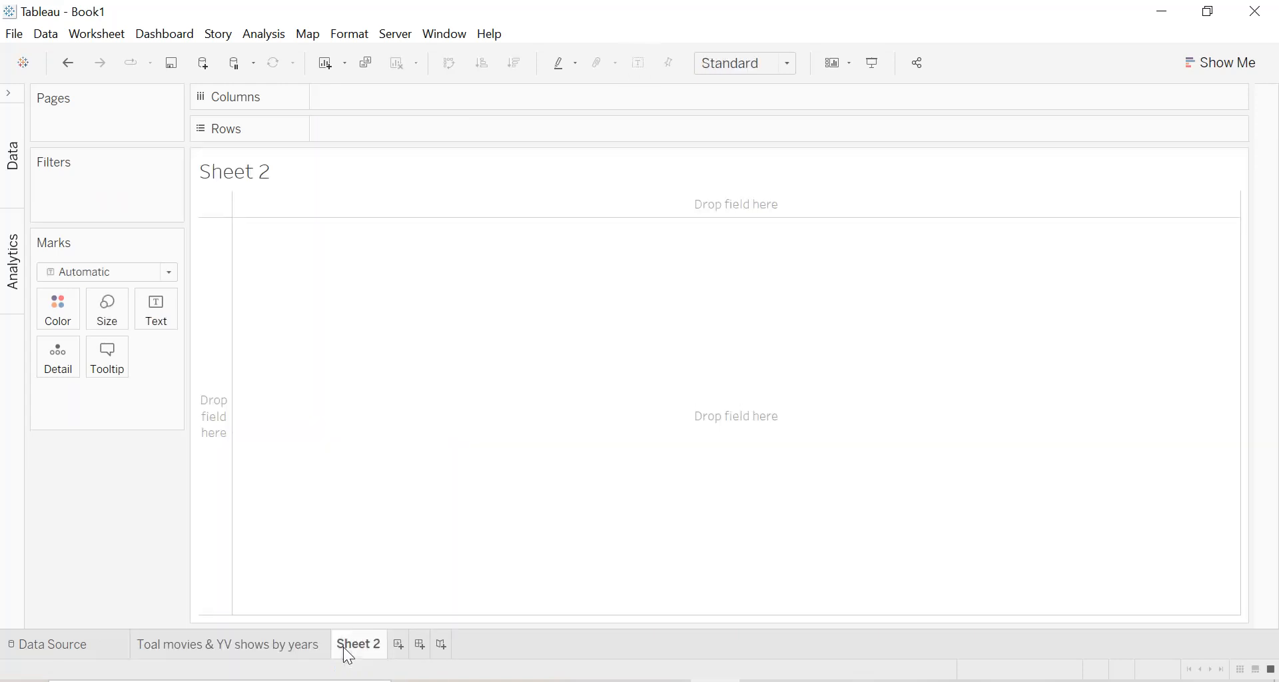
{"action": "left_click", "coordinate": [9, 94]}
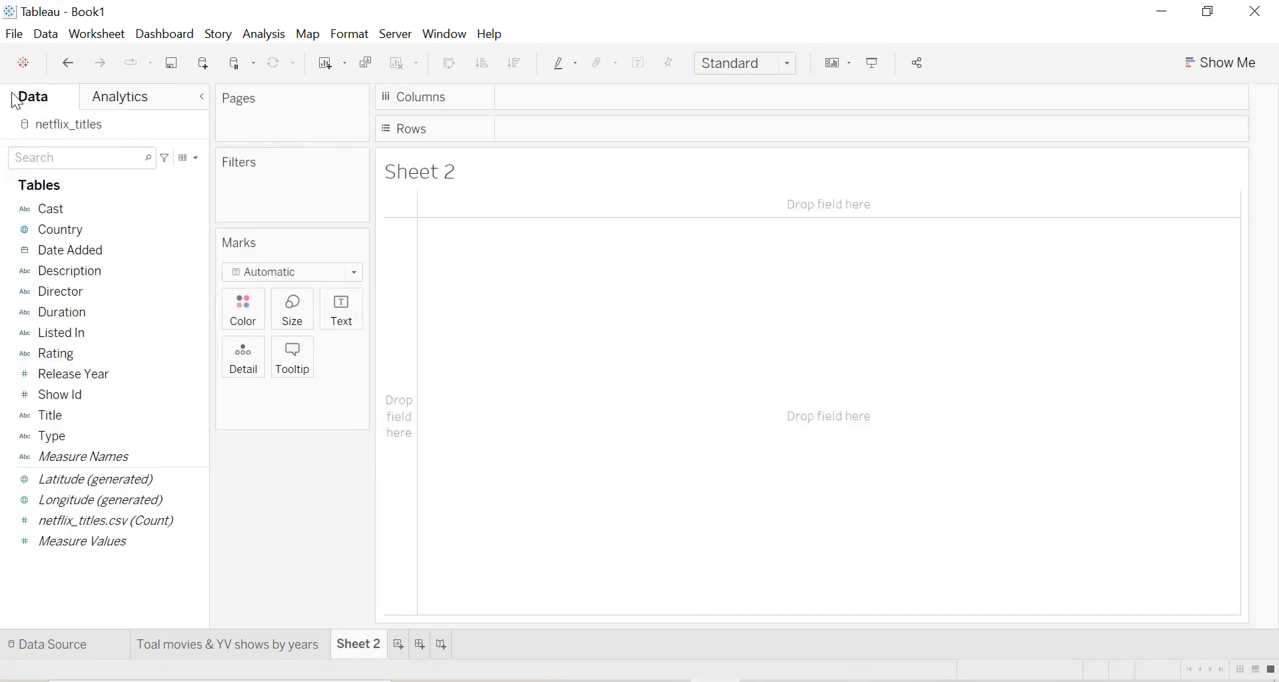
{"action": "left_click", "coordinate": [70, 230]}
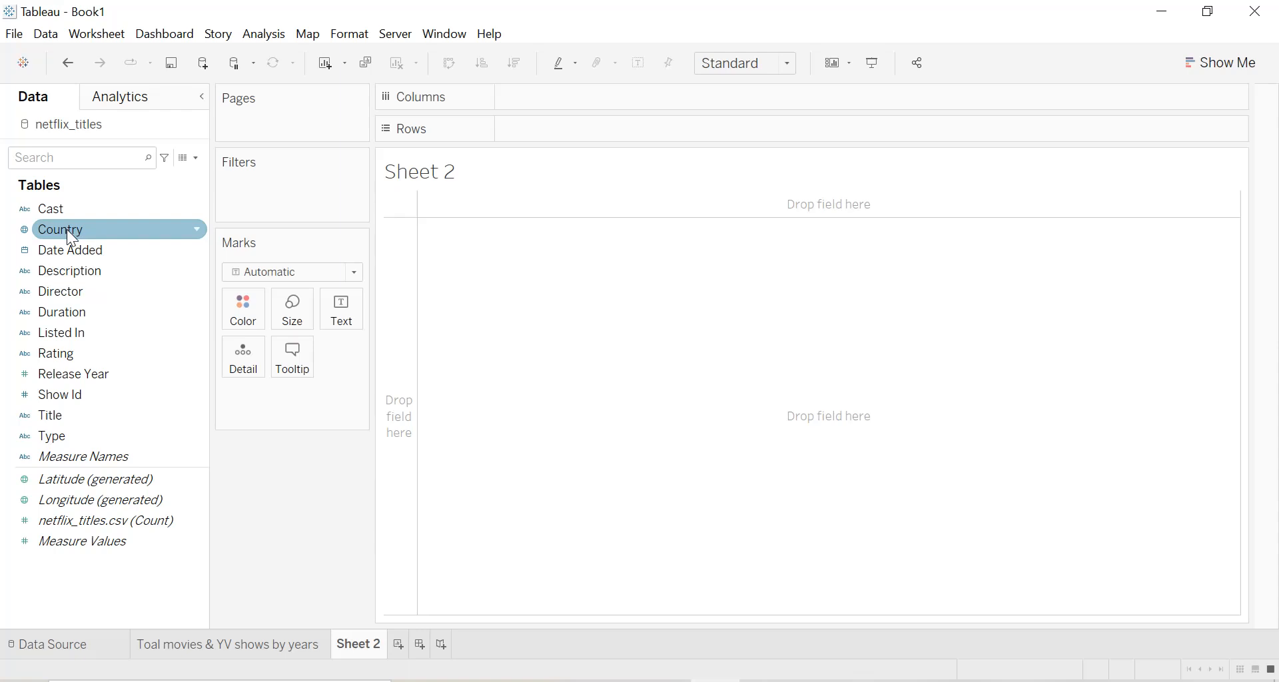
{"action": "left_click", "coordinate": [67, 229]}
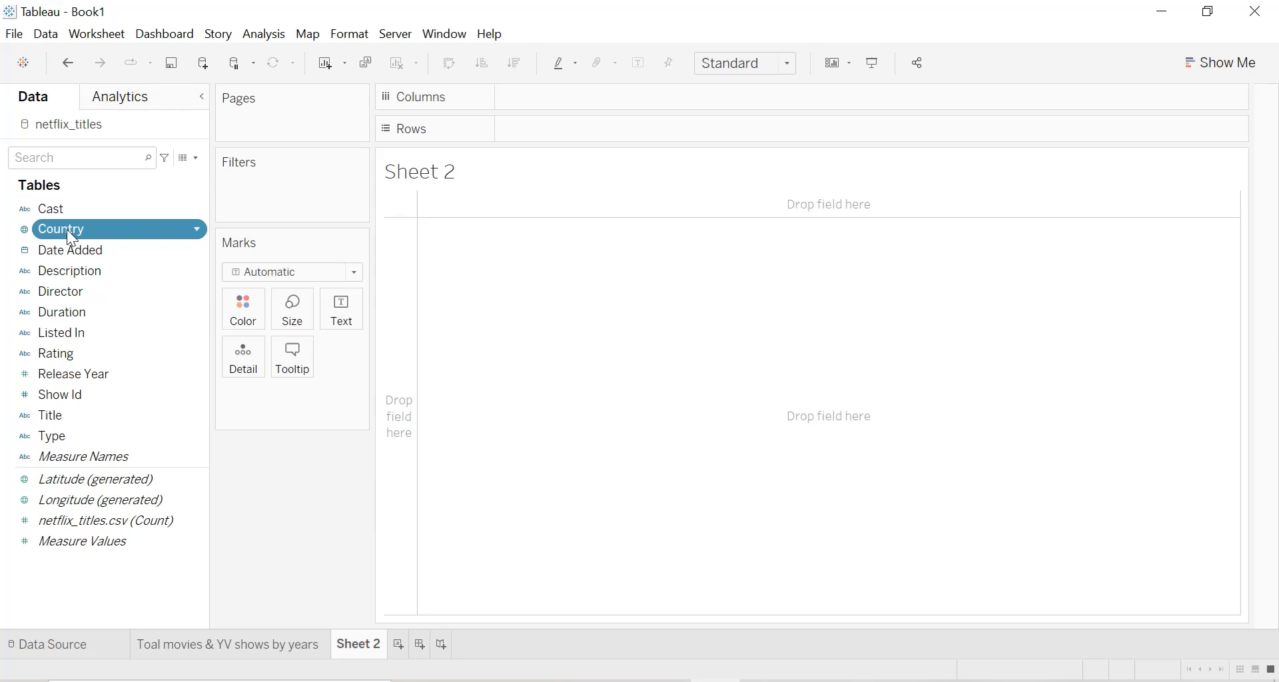
{"action": "double_click", "coordinate": [66, 230]}
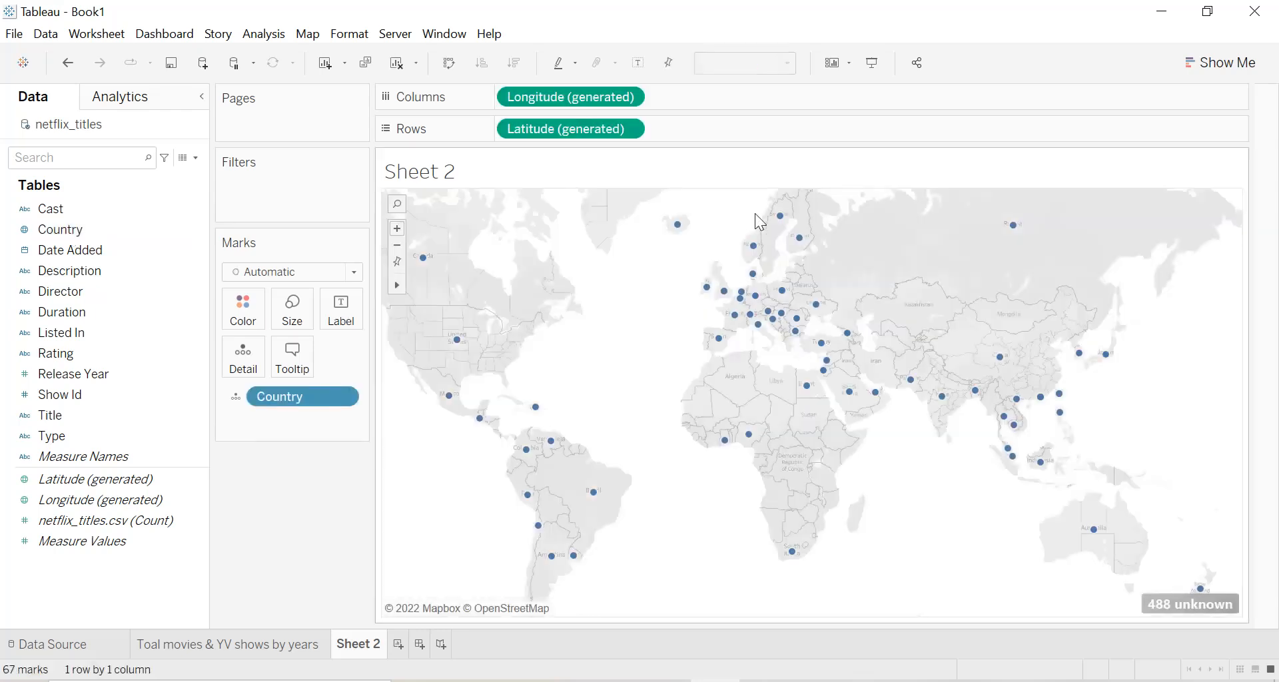
Set the mark type to Map and filter out the values with unknown geographic locations
{"action": "left_click", "coordinate": [306, 271]}
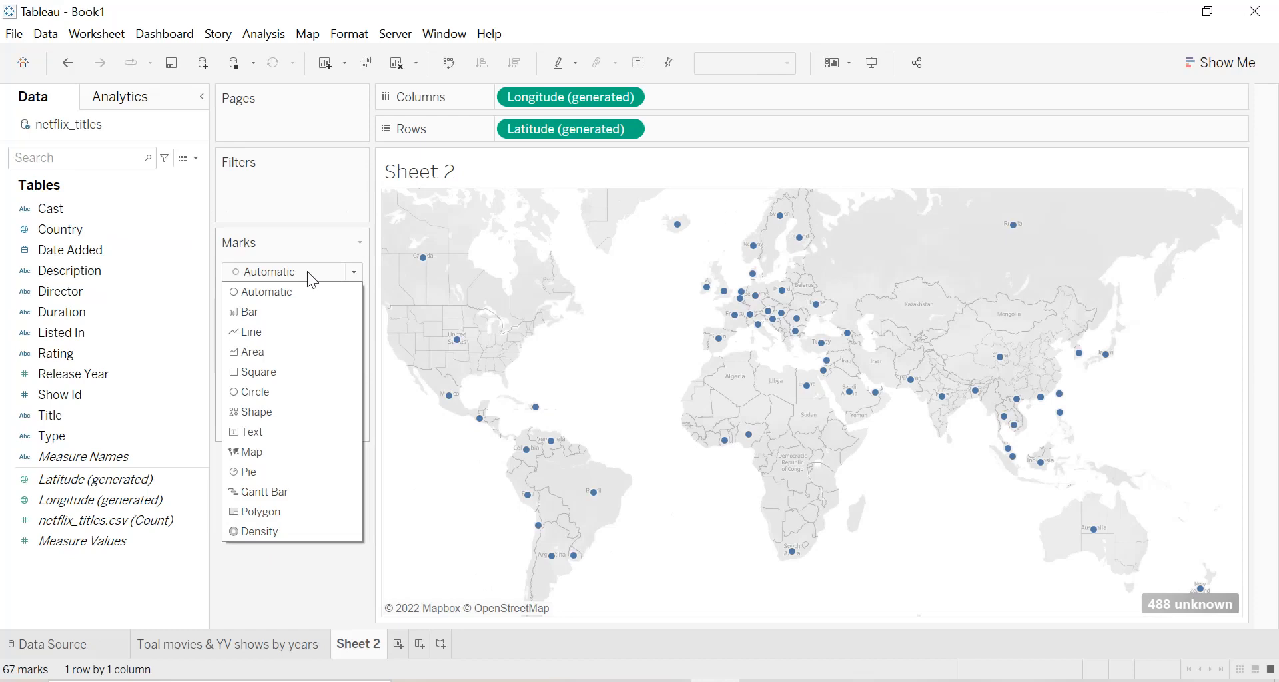
{"action": "left_click", "coordinate": [274, 450]}
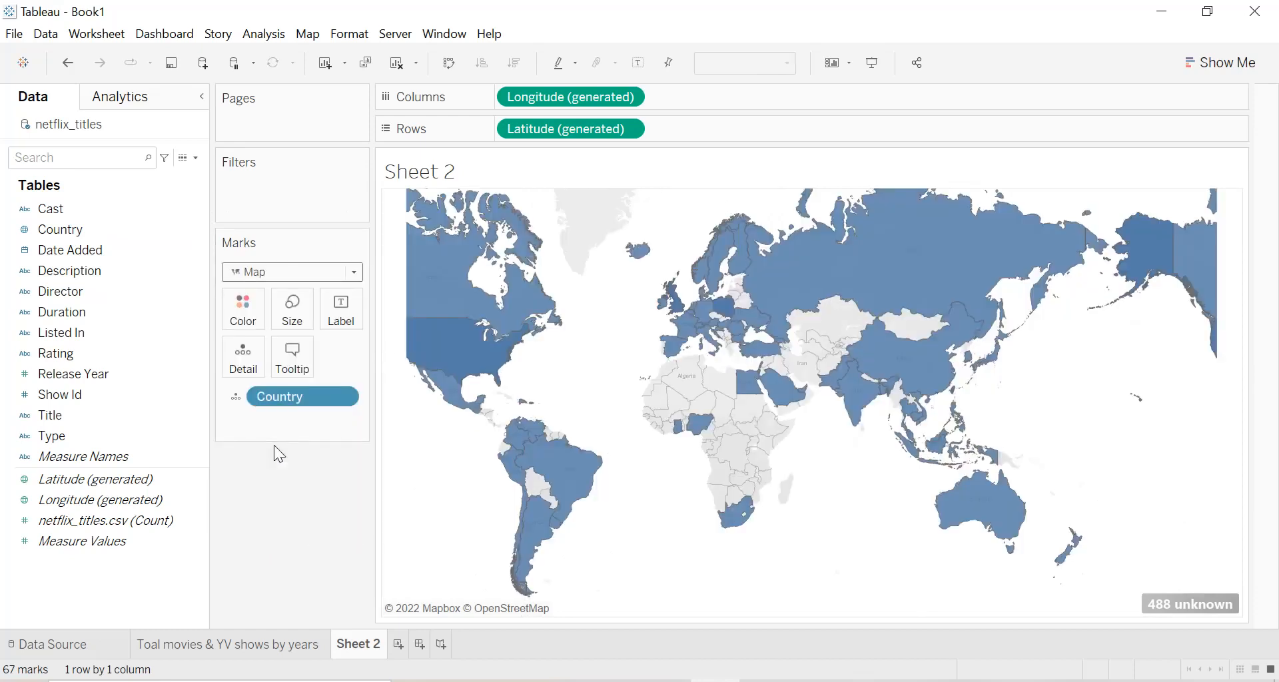
{"action": "left_click", "coordinate": [1181, 603]}
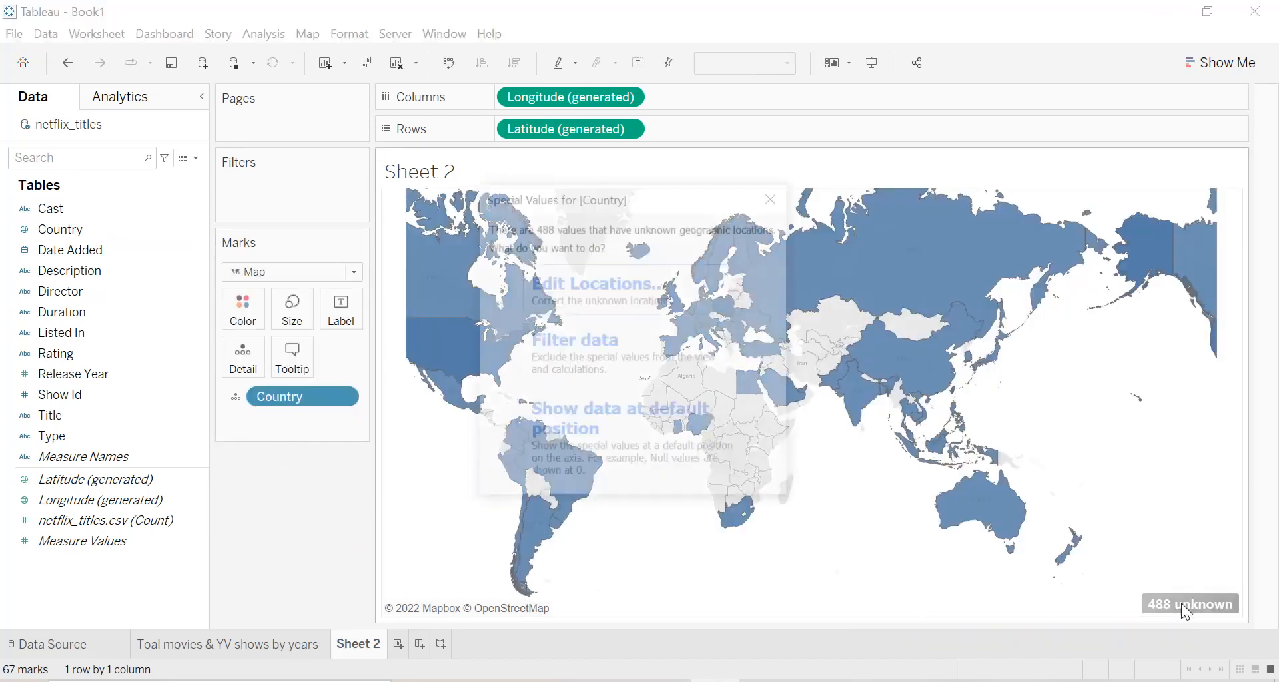
{"action": "left_click", "coordinate": [674, 347]}
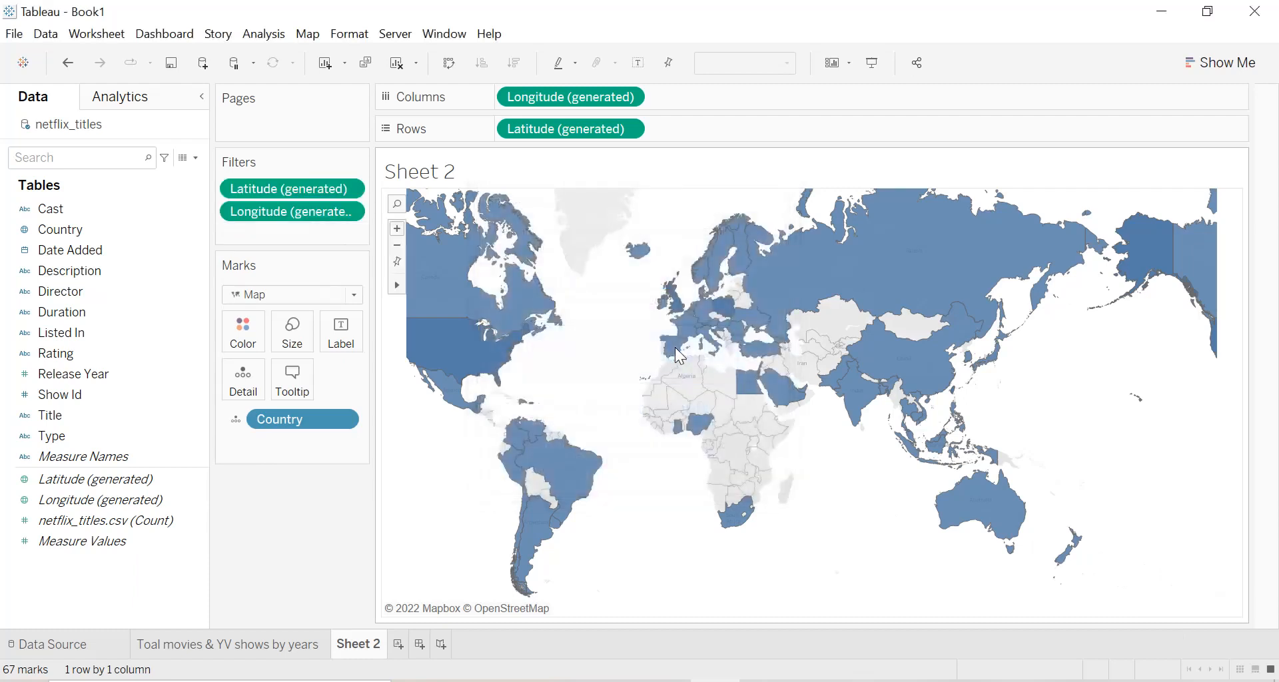
Replace the map sheet's title text with "Total movies & TV shows by country"
{"action": "double_click", "coordinate": [464, 175]}
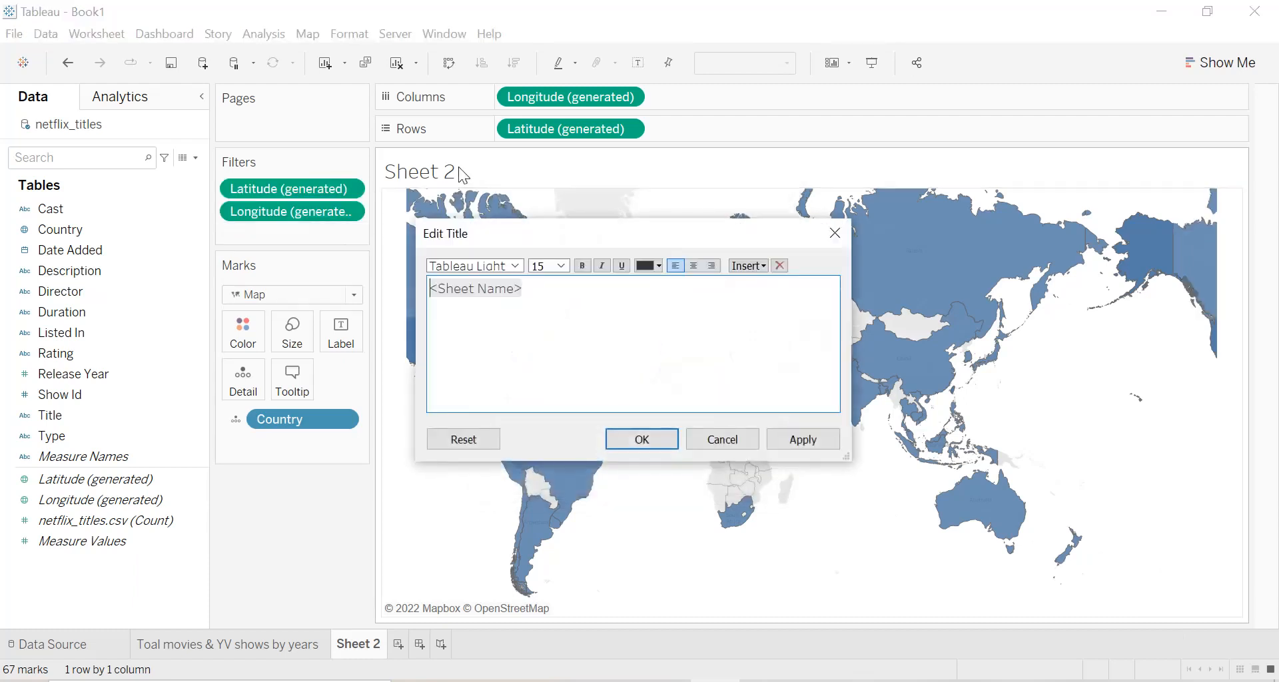
{"action": "key", "text": "ctrl+a"}
{"action": "type", "text": "toat"}
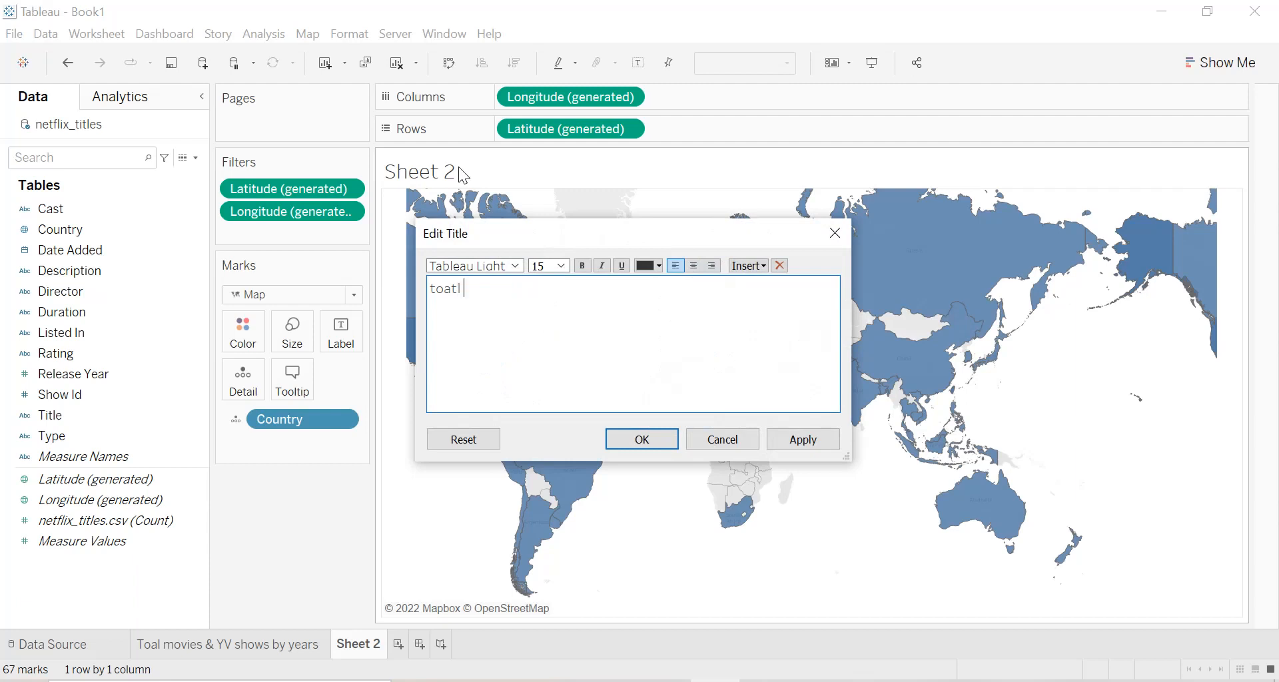
{"action": "key", "text": "ctrl+a"}
{"action": "key", "text": "BackSpace"}
{"action": "type", "text": "Total mo"}
{"action": "type", "text": "vies an"}
{"action": "key", "text": "BackSpace"}
{"action": "key", "text": "BackSpace"}
{"action": "key", "text": "BackSpace"}
{"action": "type", "text": "& TV sh"}
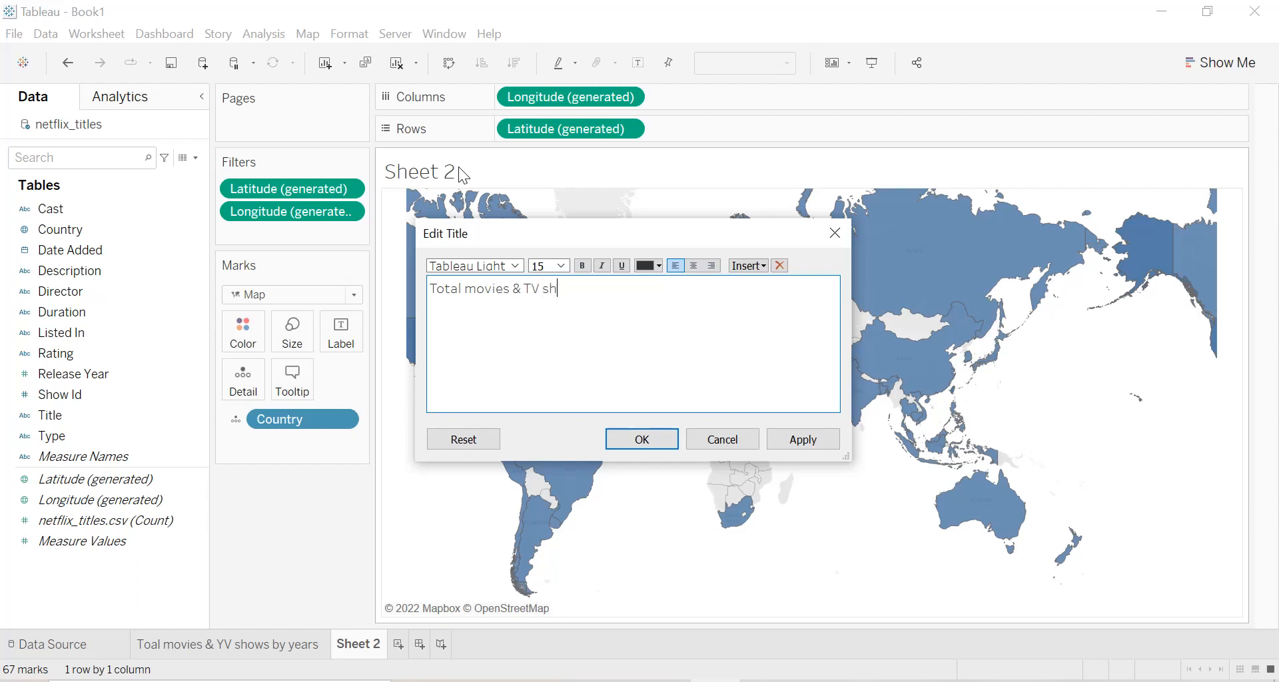
{"action": "type", "text": "ows by country"}
Center the map title, make it bold and red, and apply the changes
{"action": "left_click", "coordinate": [694, 265]}
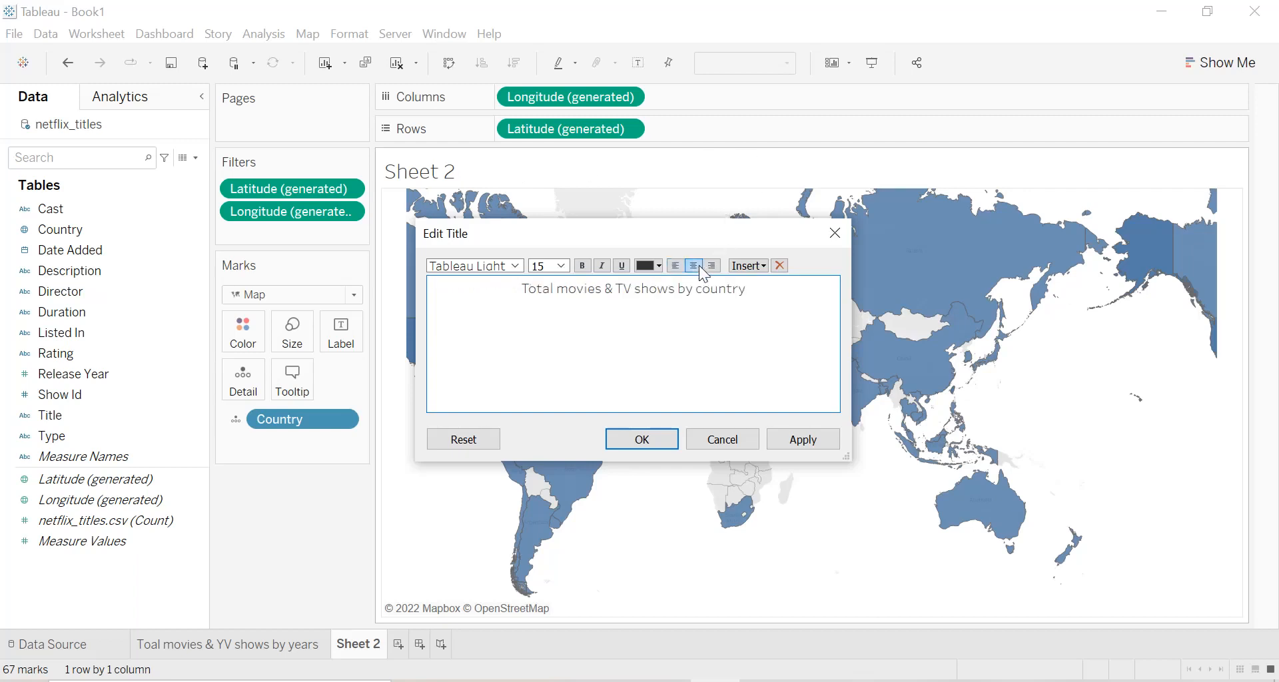
{"action": "key", "text": "ctrl+a"}
{"action": "left_click", "coordinate": [602, 265]}
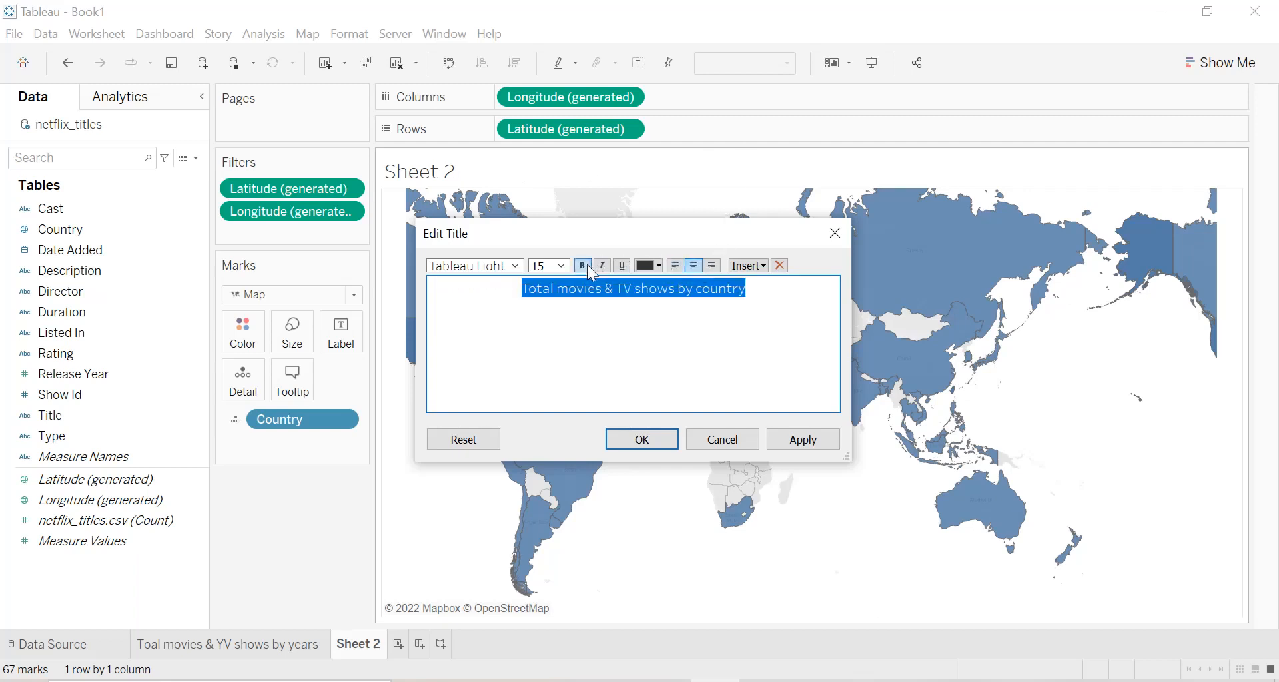
{"action": "left_click", "coordinate": [583, 265]}
{"action": "left_click", "coordinate": [657, 266]}
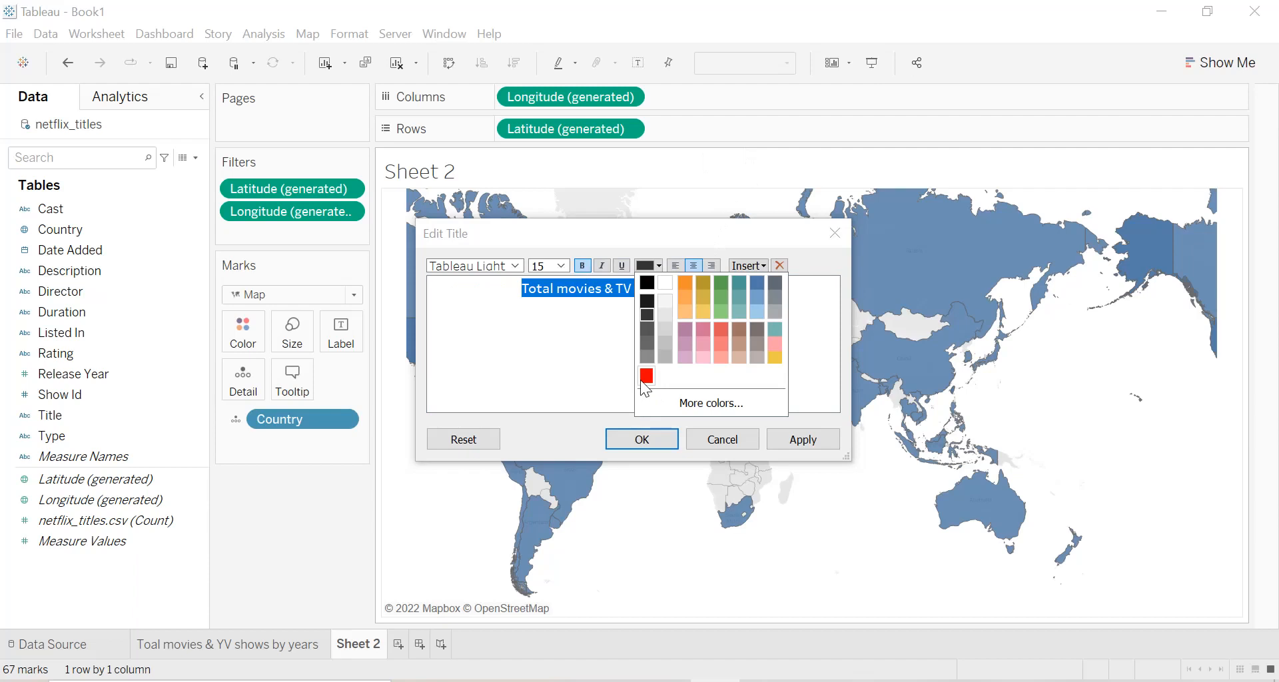
{"action": "left_click", "coordinate": [643, 372]}
{"action": "left_click", "coordinate": [824, 441]}
{"action": "left_click", "coordinate": [663, 439]}
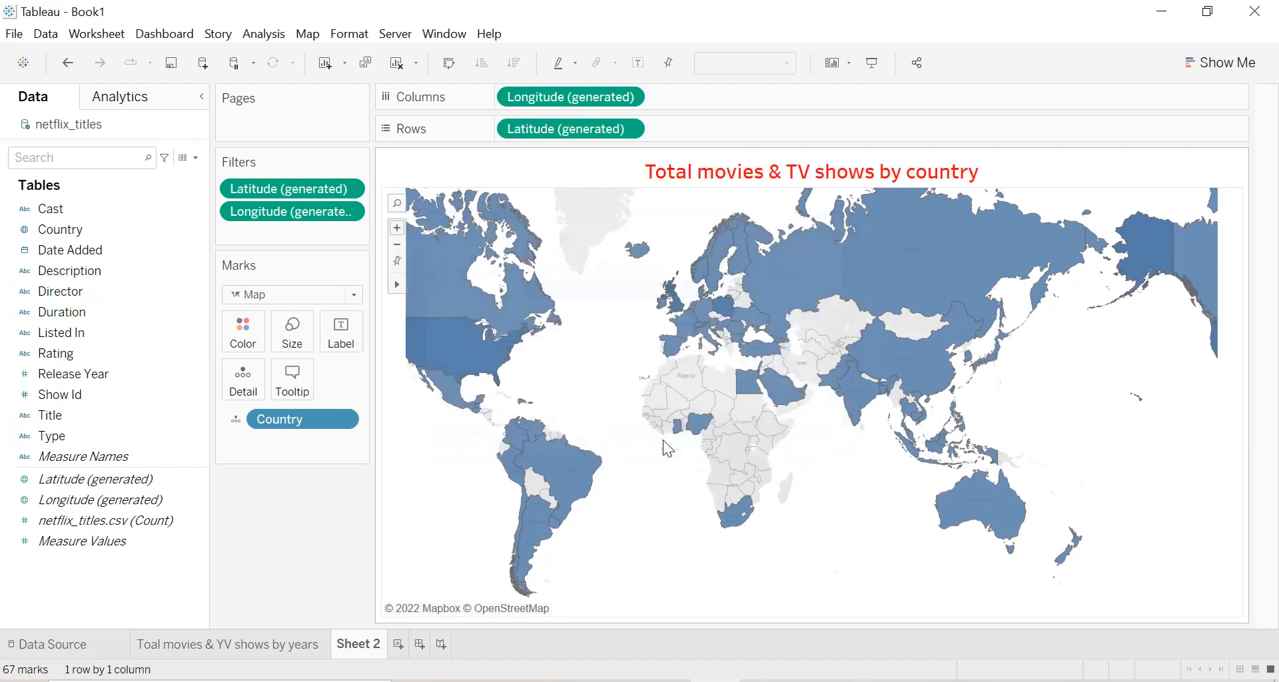
Set the map worksheet's shading to black, and collapse the formatting and data side pane
{"action": "right_click", "coordinate": [506, 182]}
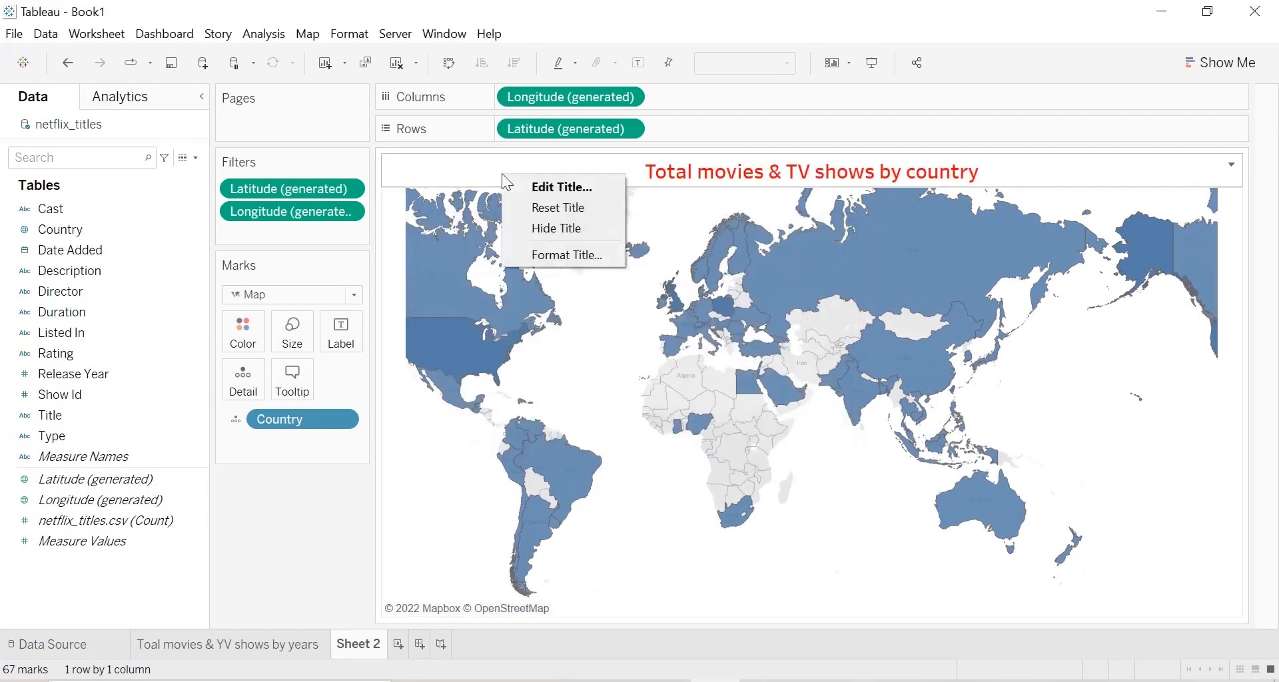
{"action": "right_click", "coordinate": [594, 362]}
{"action": "left_click", "coordinate": [657, 466]}
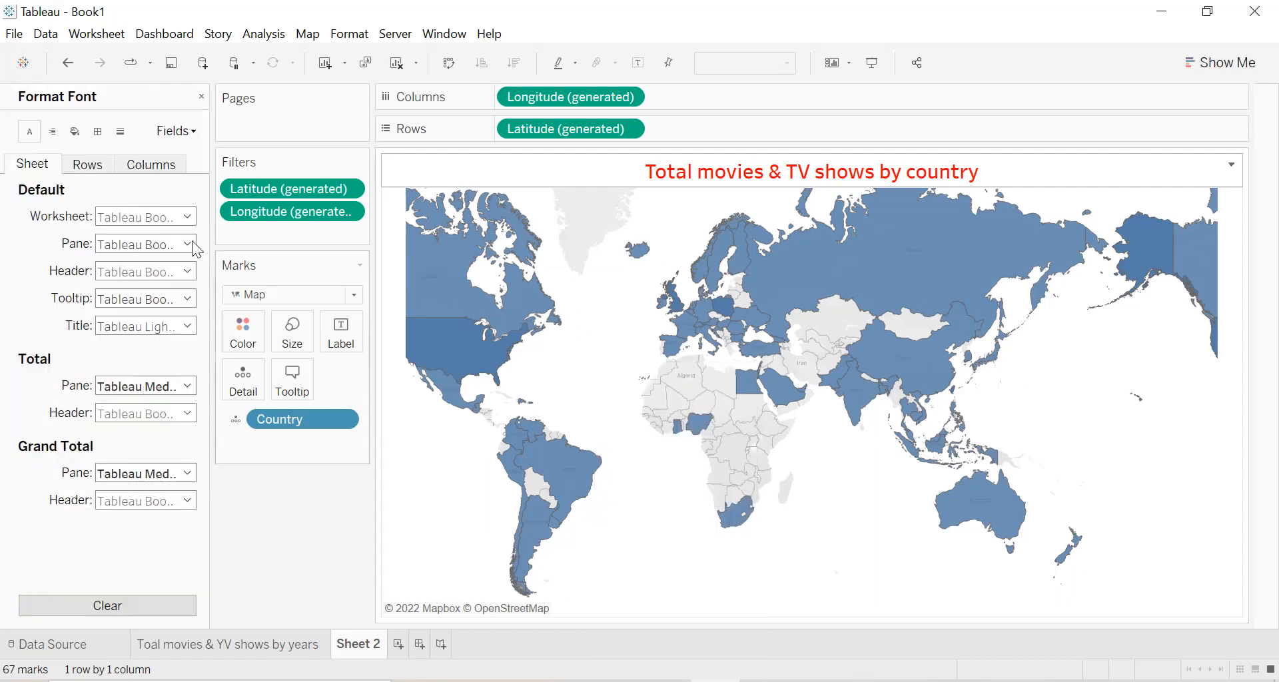
{"action": "left_click", "coordinate": [74, 131]}
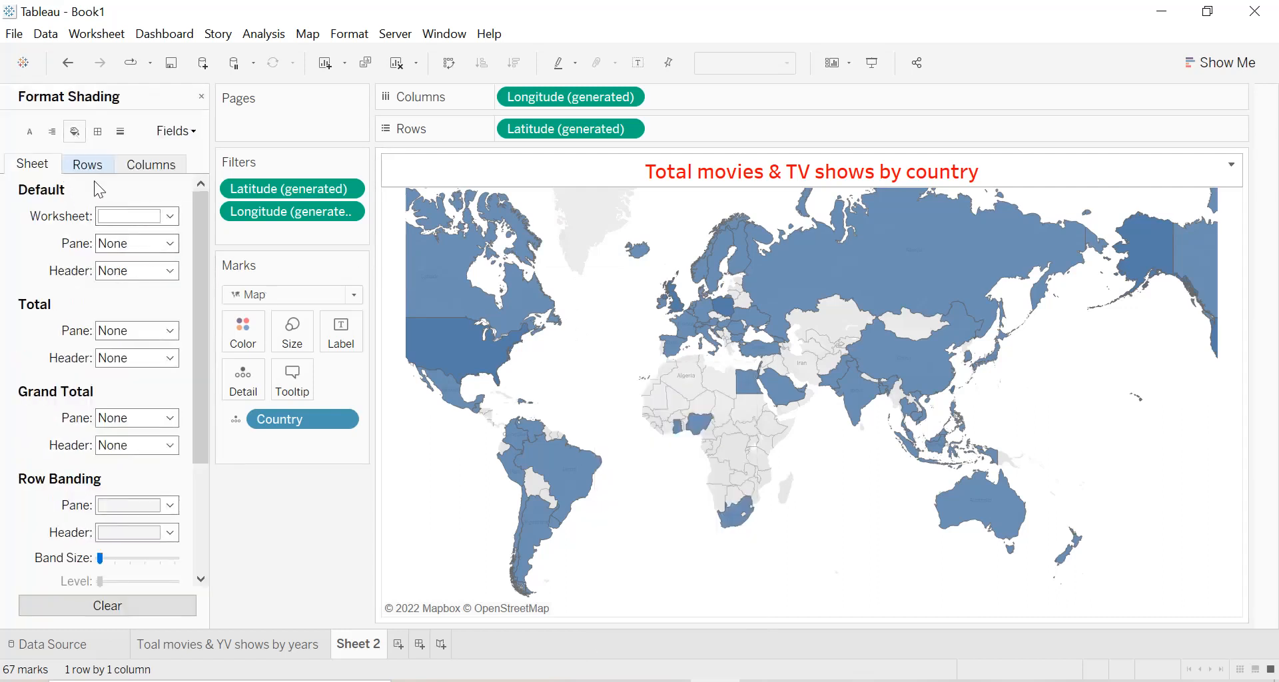
{"action": "left_click", "coordinate": [115, 216]}
{"action": "left_click", "coordinate": [113, 260]}
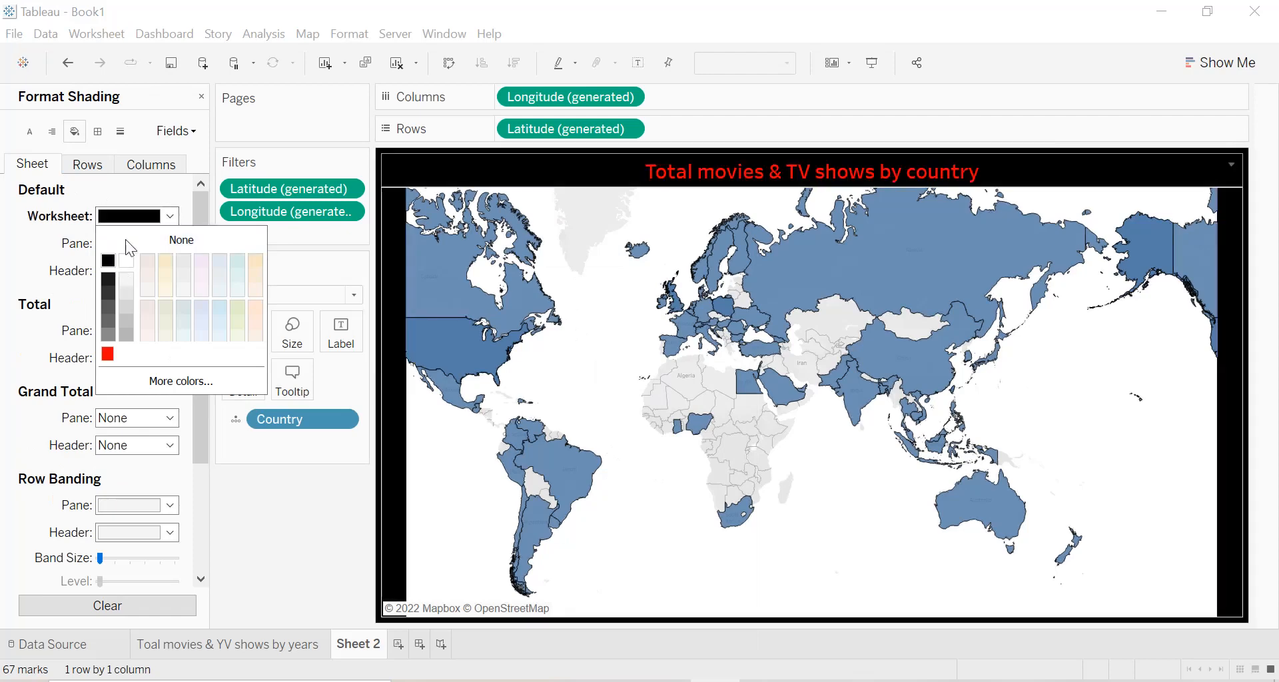
{"action": "left_click", "coordinate": [202, 96]}
{"action": "left_click", "coordinate": [203, 96]}
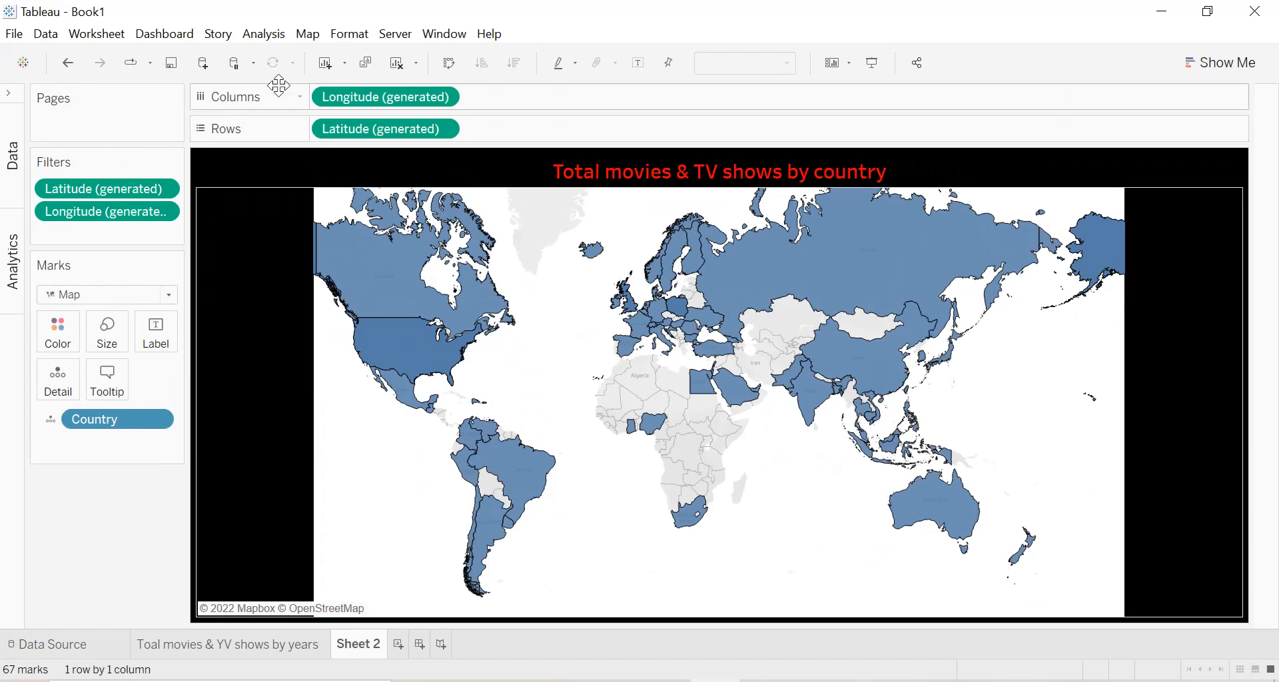
Switch the background map to the Dark style and fill the countries with the custom bright red
{"action": "left_click", "coordinate": [307, 35]}
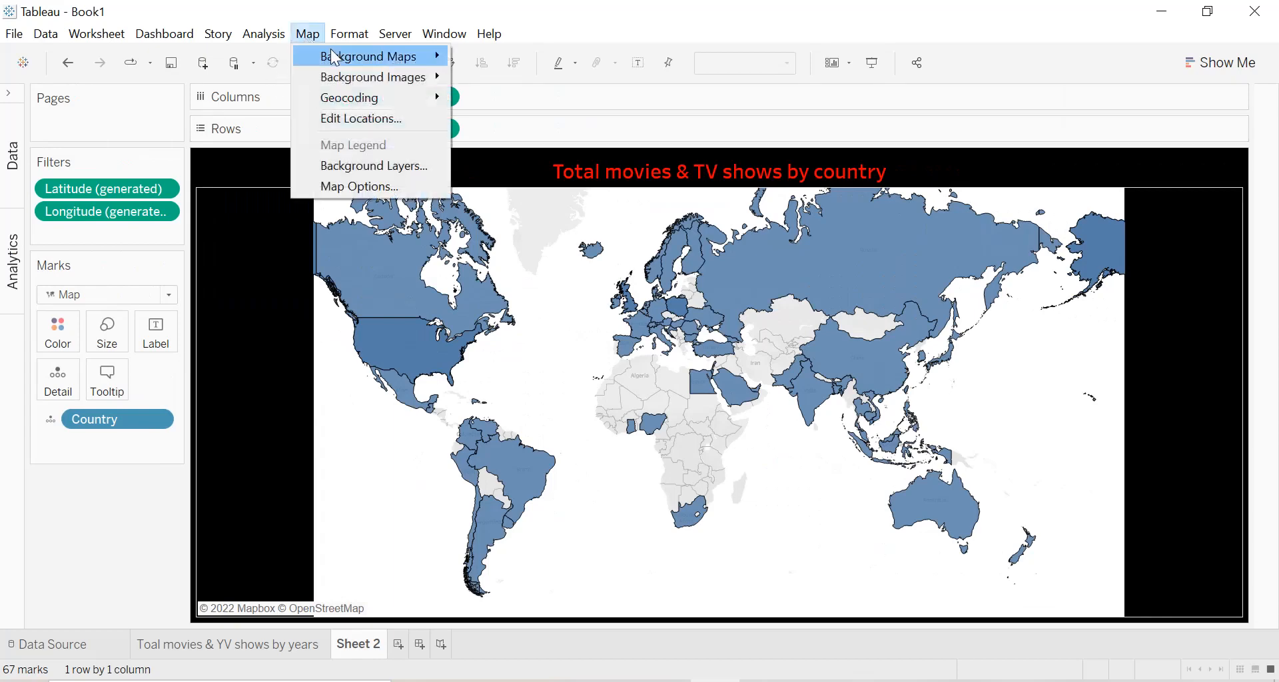
{"action": "mouse_move", "coordinate": [334, 57]}
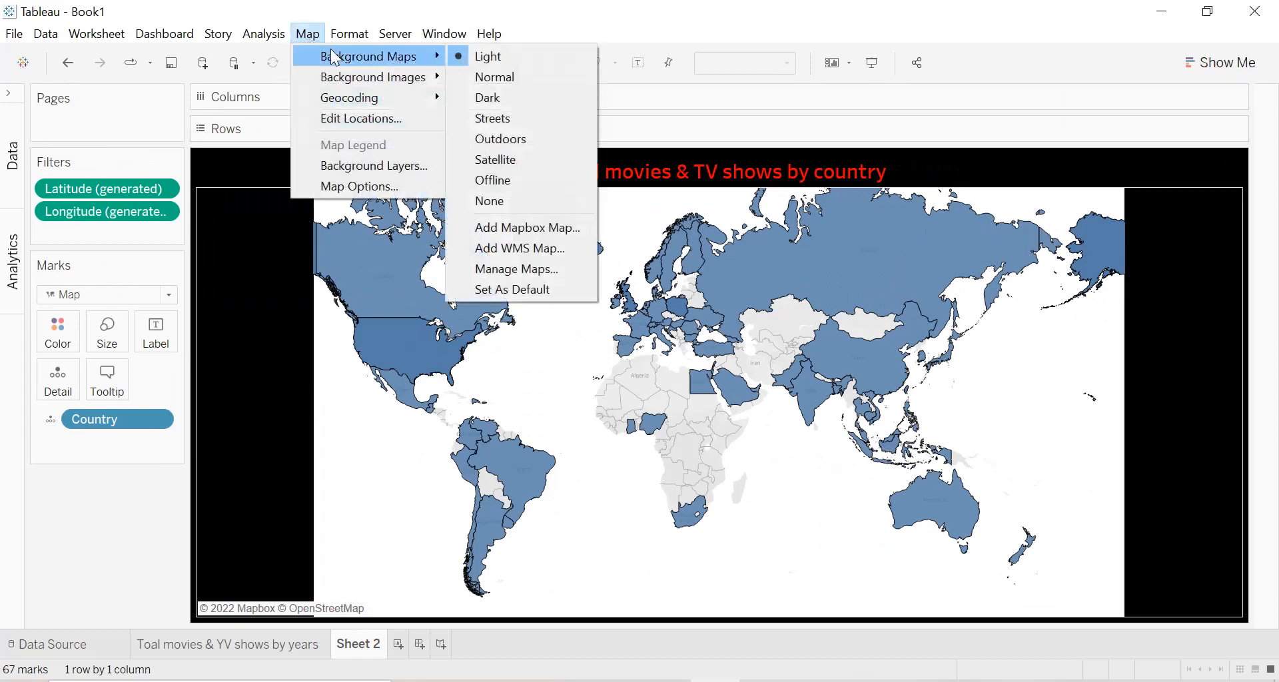
{"action": "left_click", "coordinate": [503, 105]}
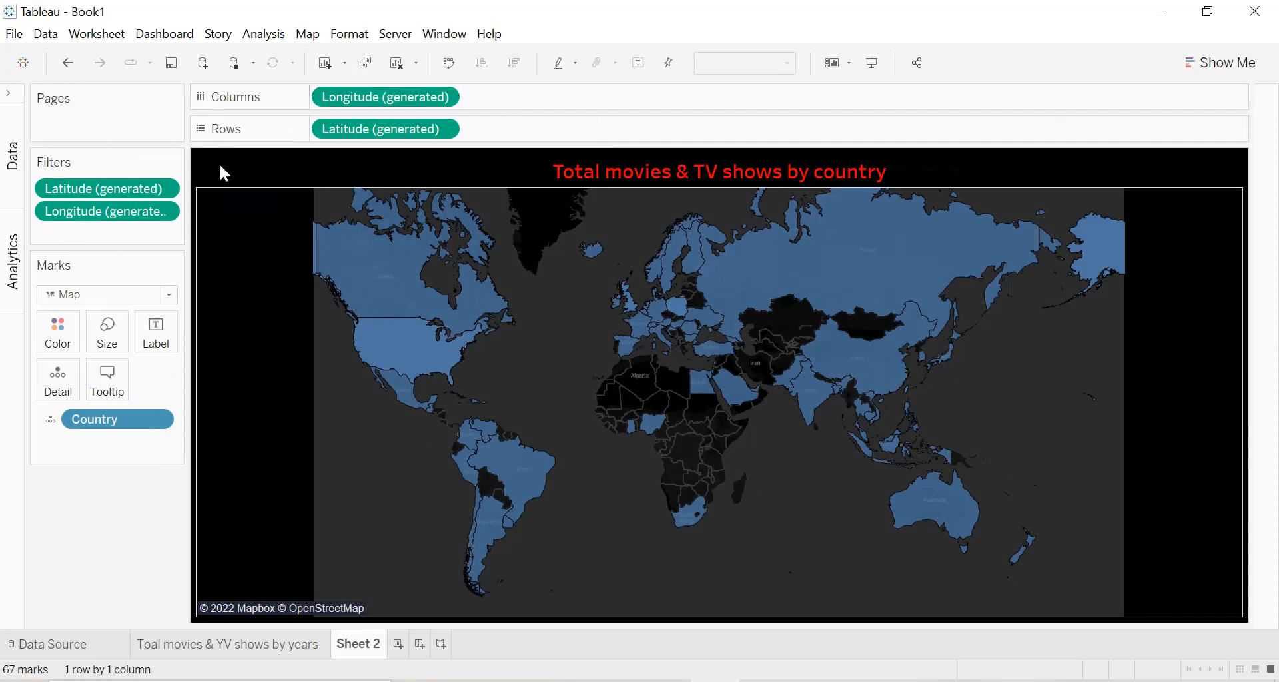
{"action": "left_click", "coordinate": [71, 332]}
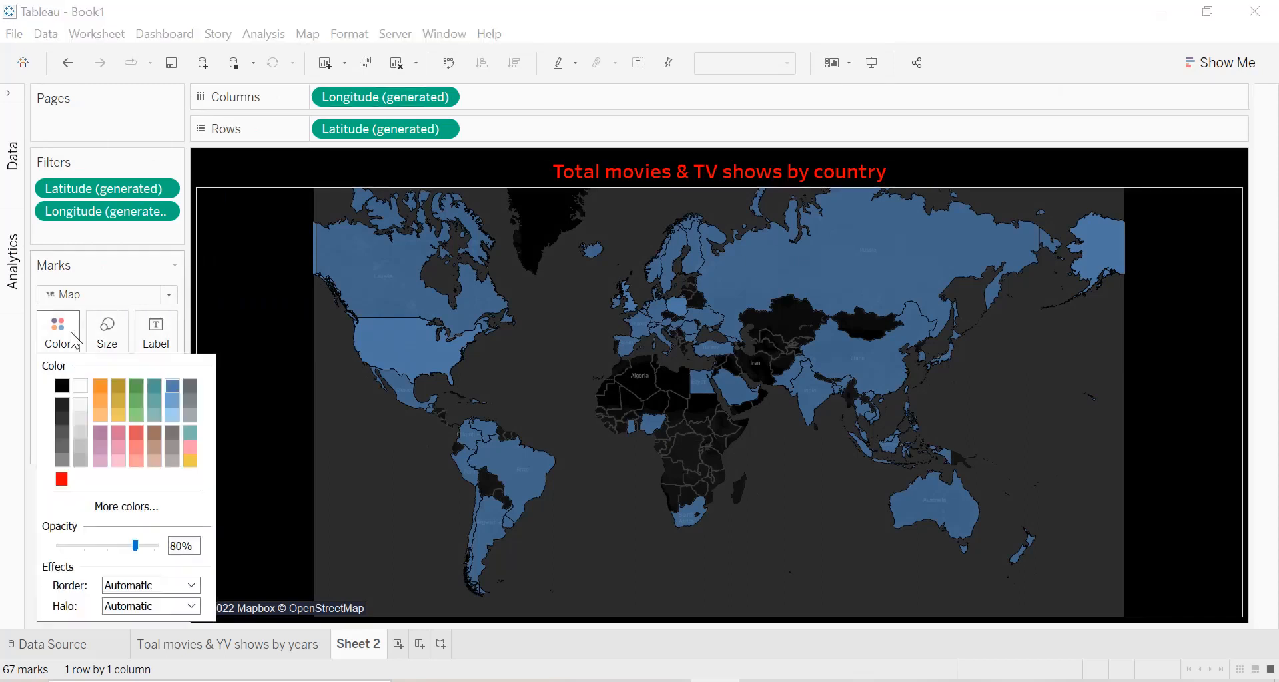
{"action": "left_click", "coordinate": [61, 479]}
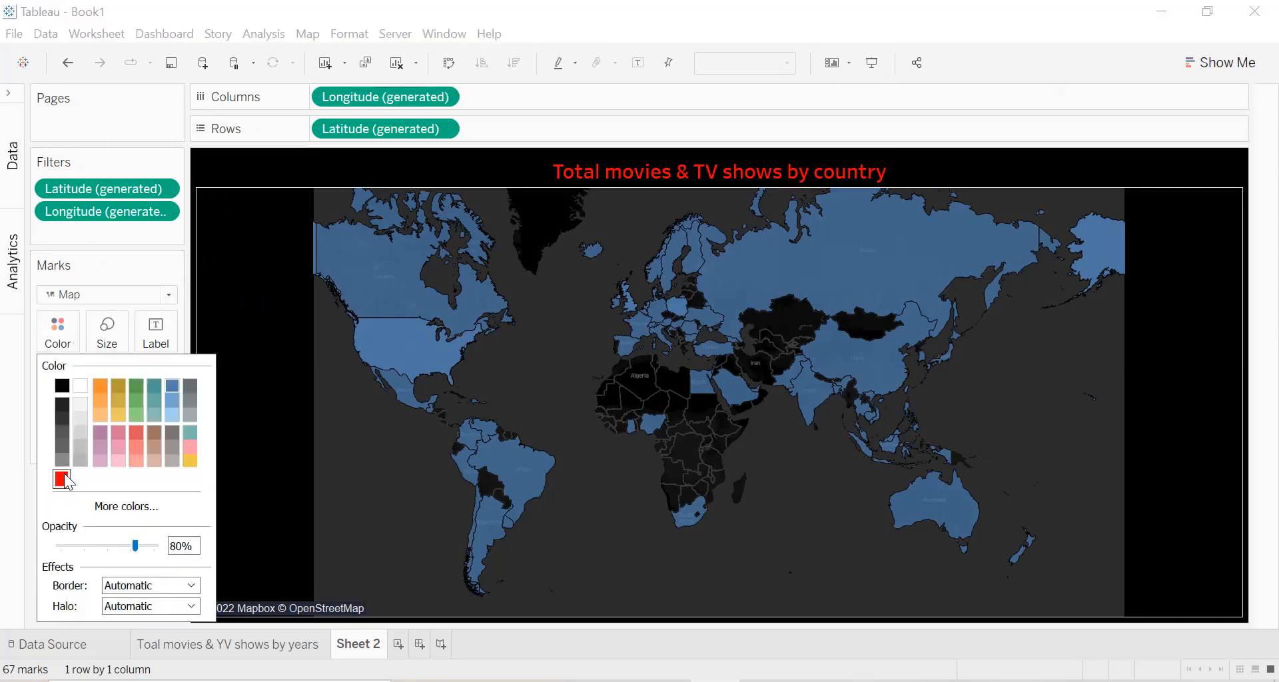
{"action": "left_click", "coordinate": [114, 294]}
Expand the data pane and color the map's countries by the Show Id field
{"action": "left_click", "coordinate": [10, 96]}
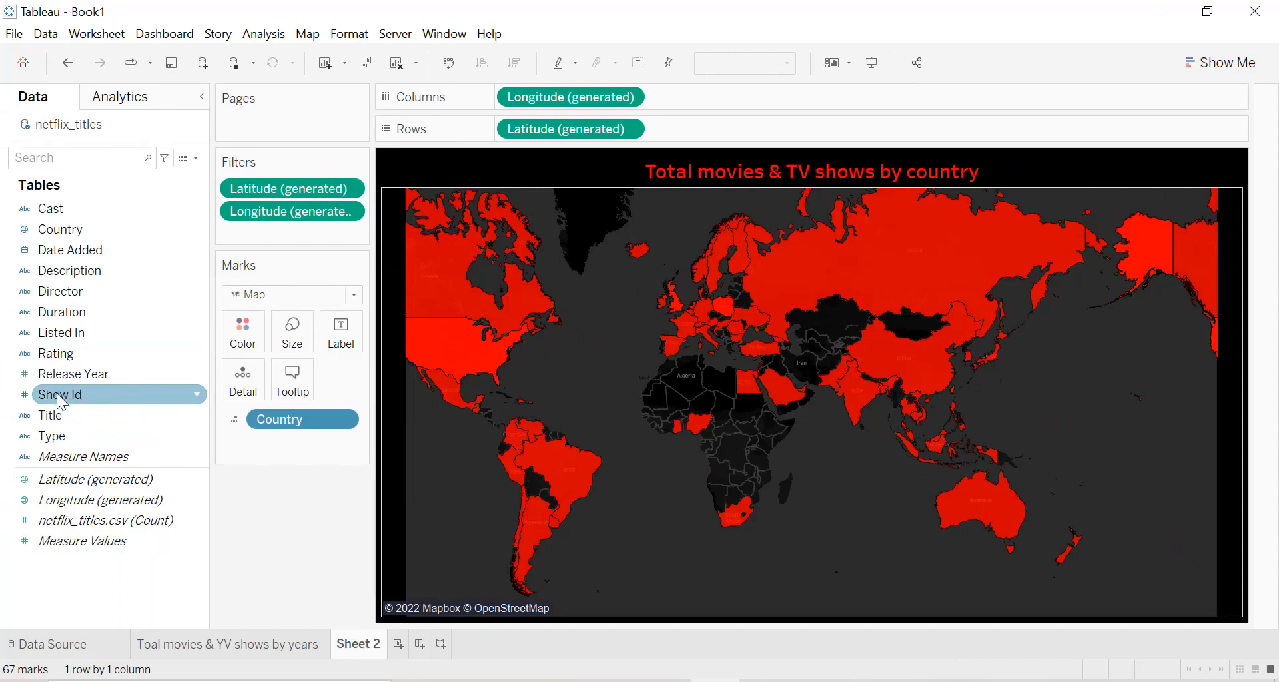
{"action": "left_click_drag", "start_coordinate": [60, 399], "coordinate": [66, 373]}
{"action": "left_click", "coordinate": [741, 377]}
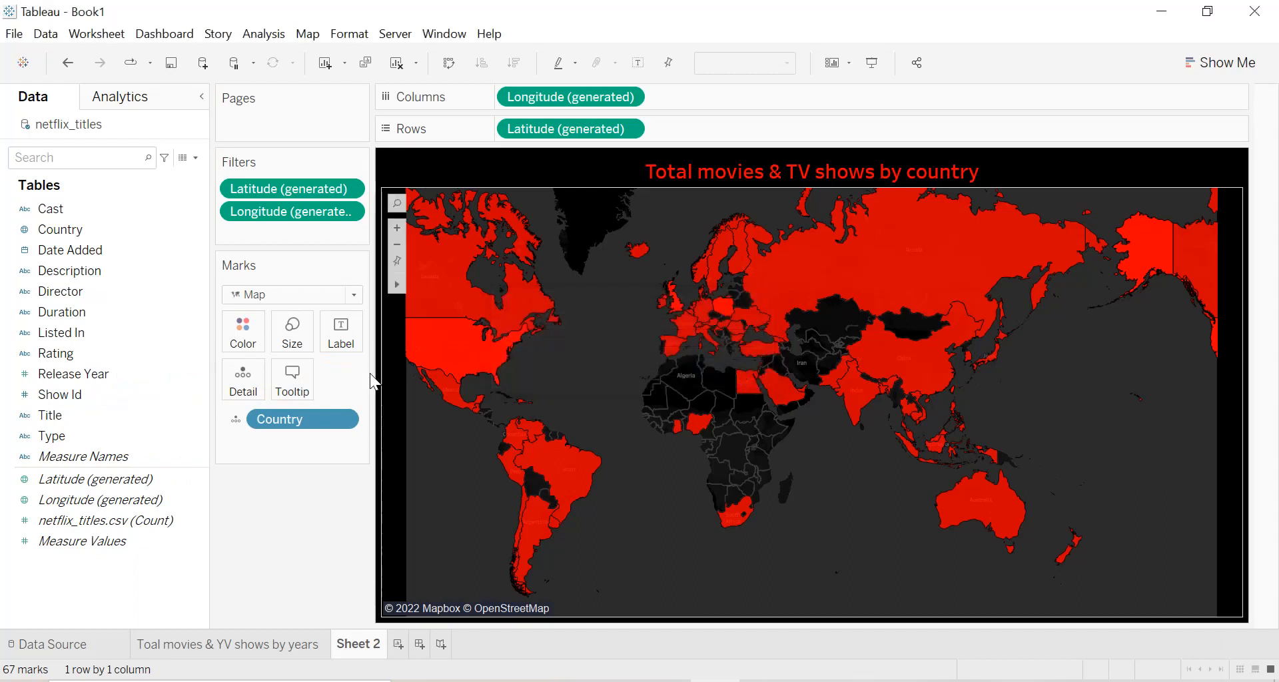
{"action": "left_click_drag", "start_coordinate": [66, 393], "coordinate": [245, 334]}
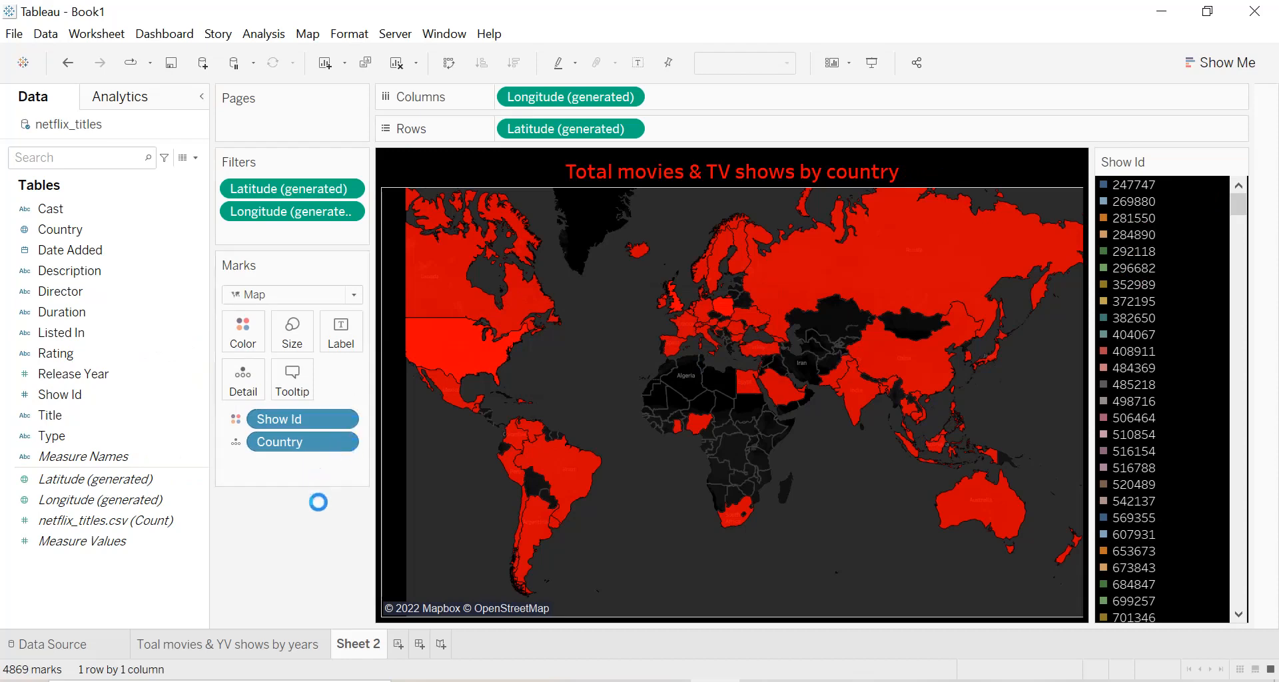
Aggregate the map's Show Id color field as a distinct count and apply the Red palette to it
{"action": "left_click", "coordinate": [351, 420]}
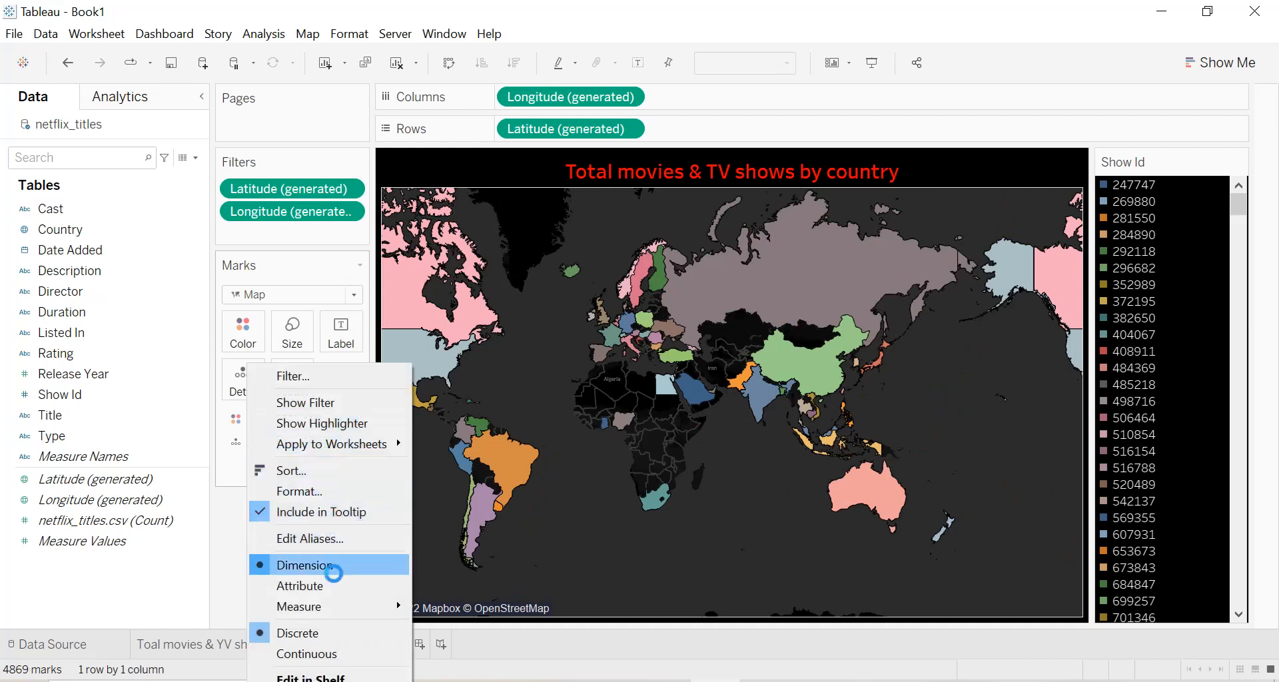
{"action": "left_click", "coordinate": [450, 554]}
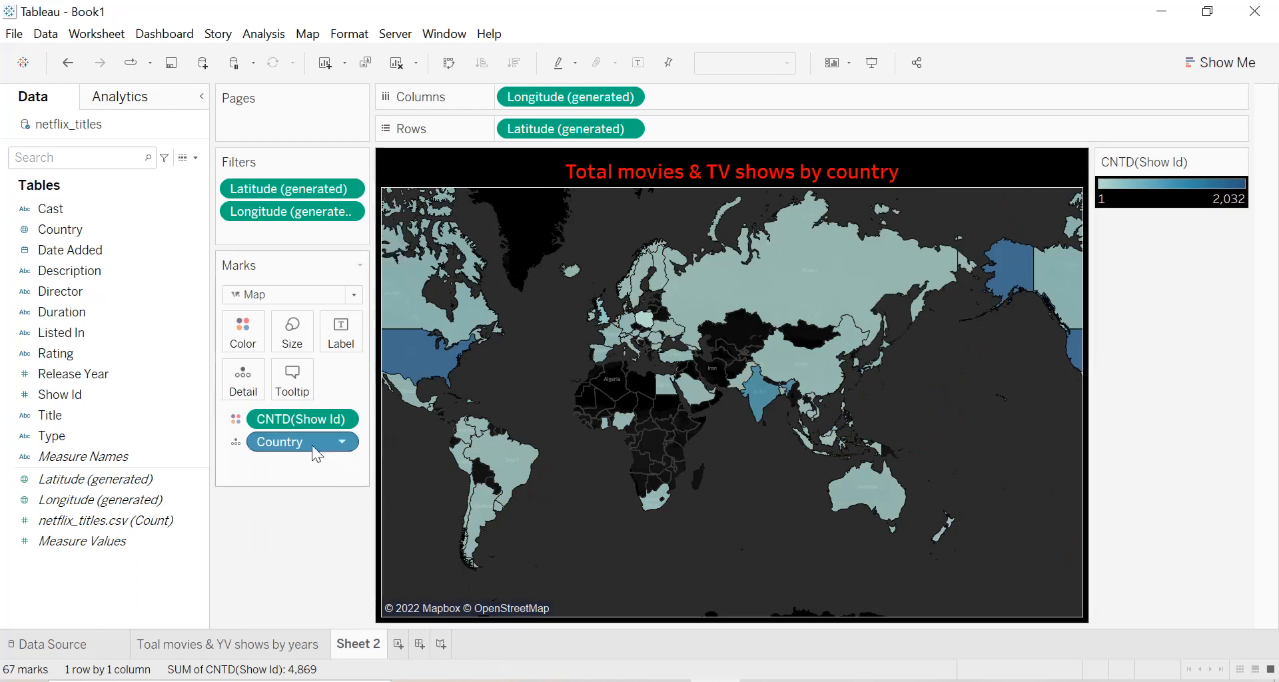
{"action": "left_click", "coordinate": [238, 419]}
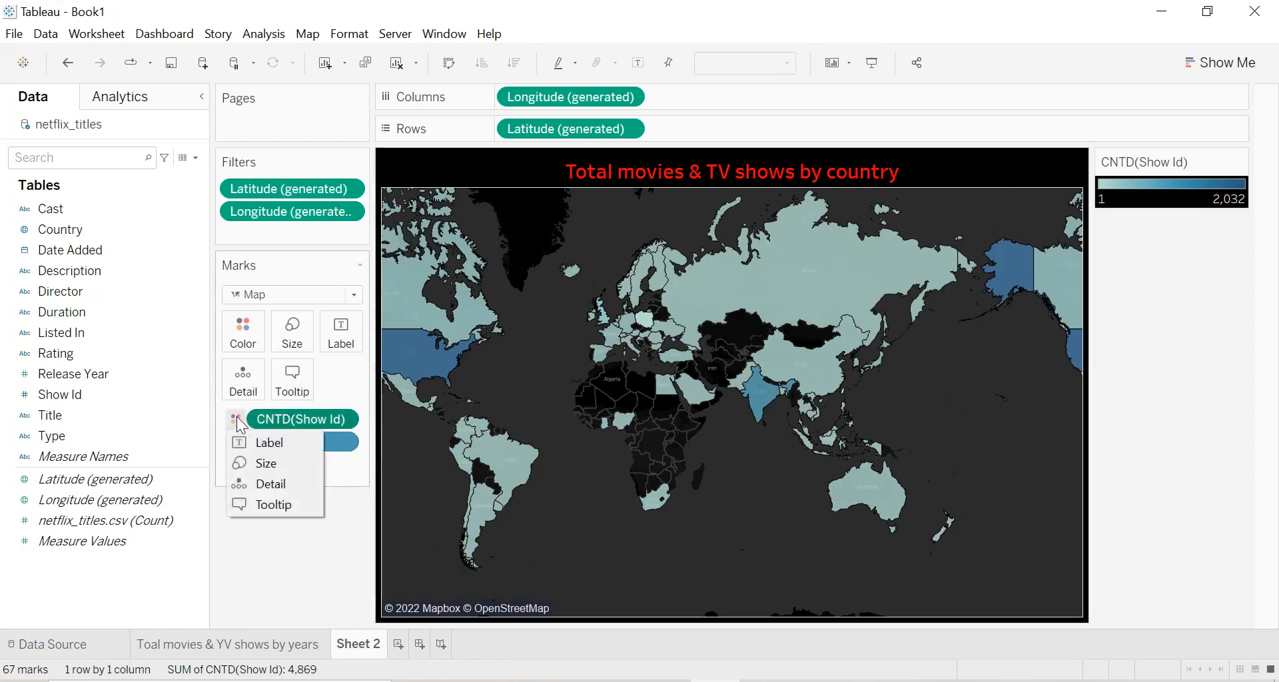
{"action": "left_click", "coordinate": [242, 330]}
{"action": "left_click", "coordinate": [262, 397]}
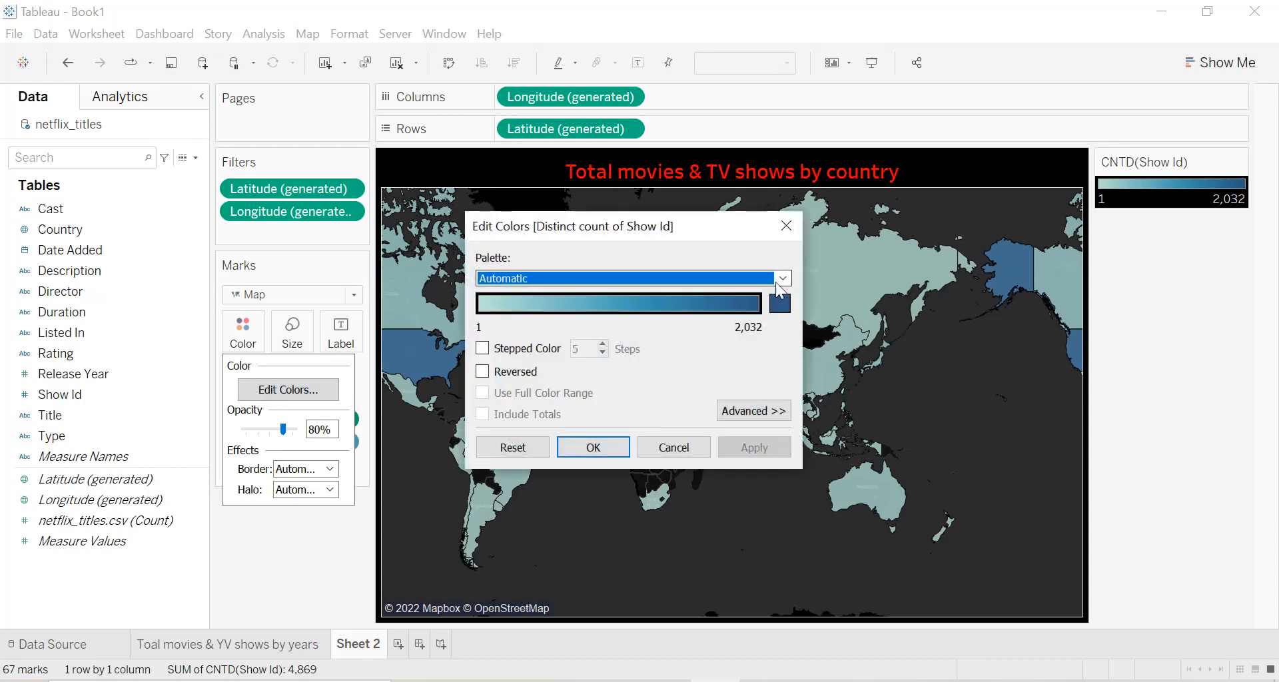
{"action": "left_click", "coordinate": [777, 286]}
{"action": "left_click", "coordinate": [605, 346]}
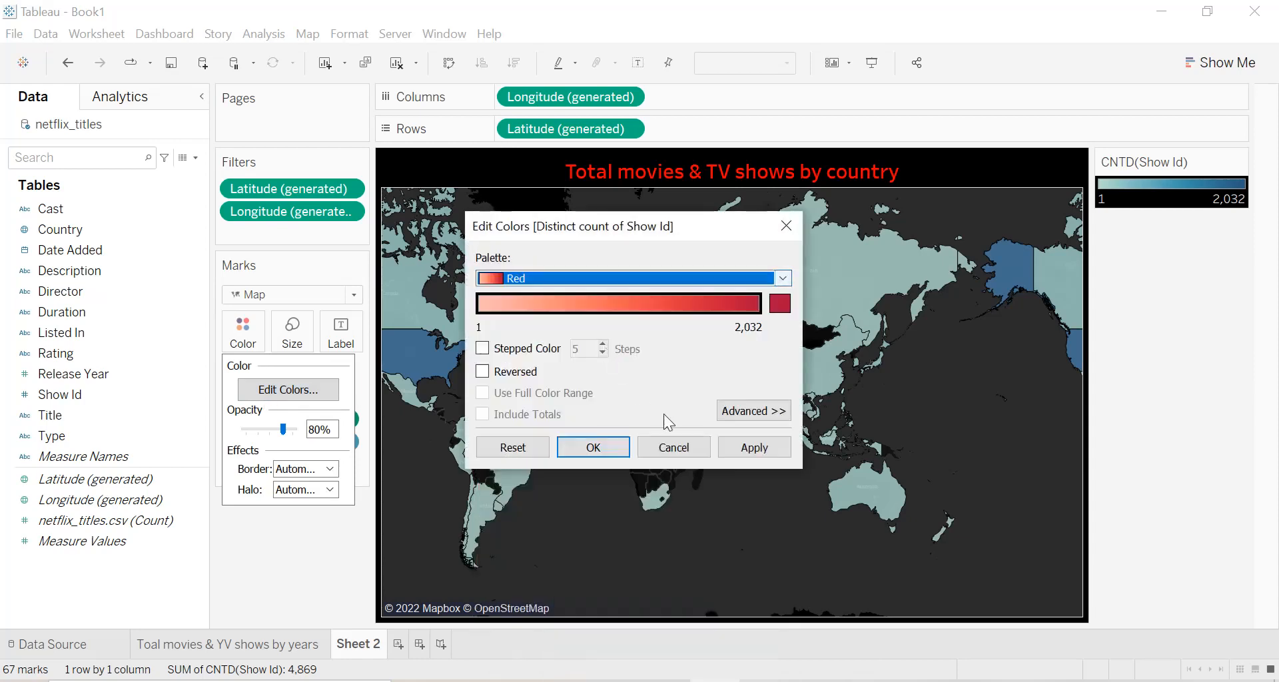
{"action": "left_click", "coordinate": [753, 447]}
{"action": "left_click", "coordinate": [593, 447]}
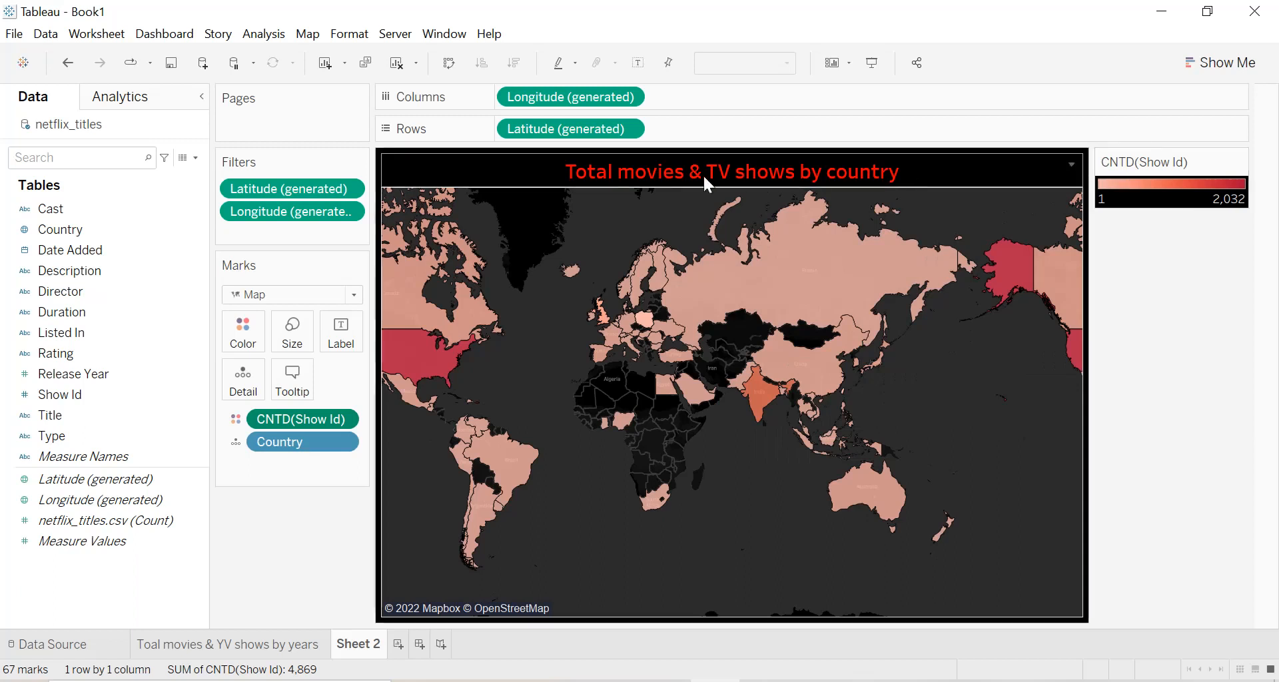
{"action": "mouse_move", "coordinate": [446, 373]}
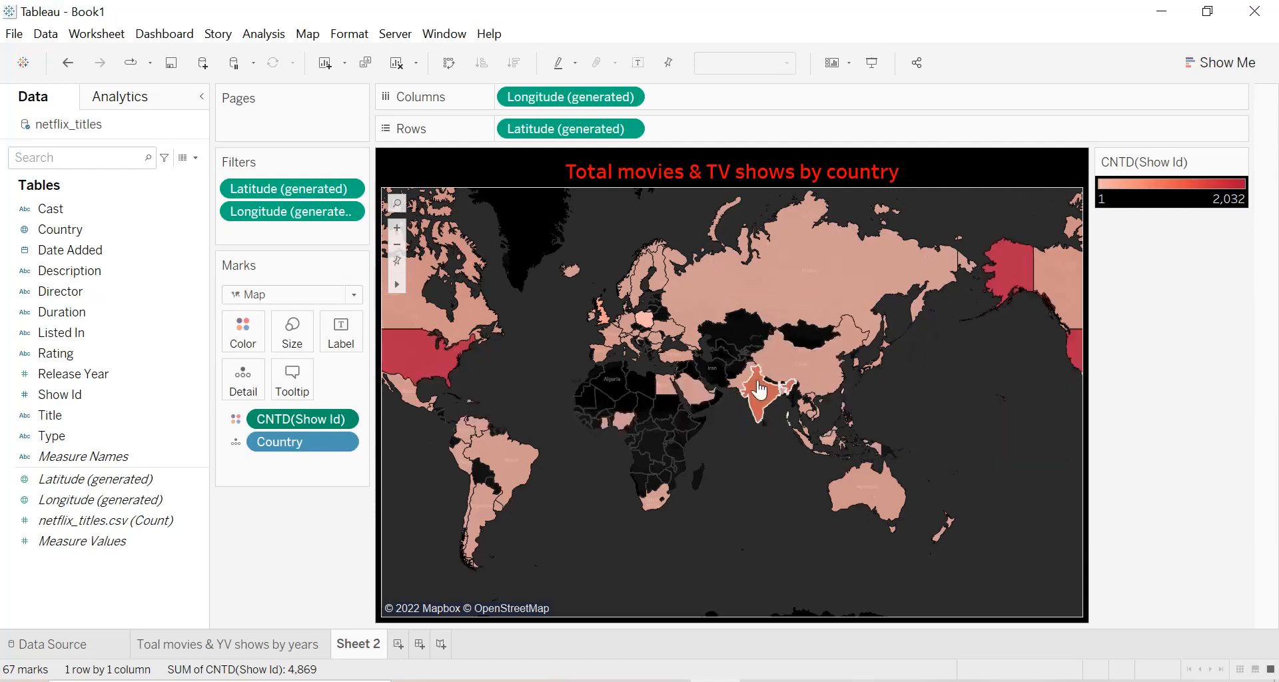
{"action": "mouse_move", "coordinate": [807, 379]}
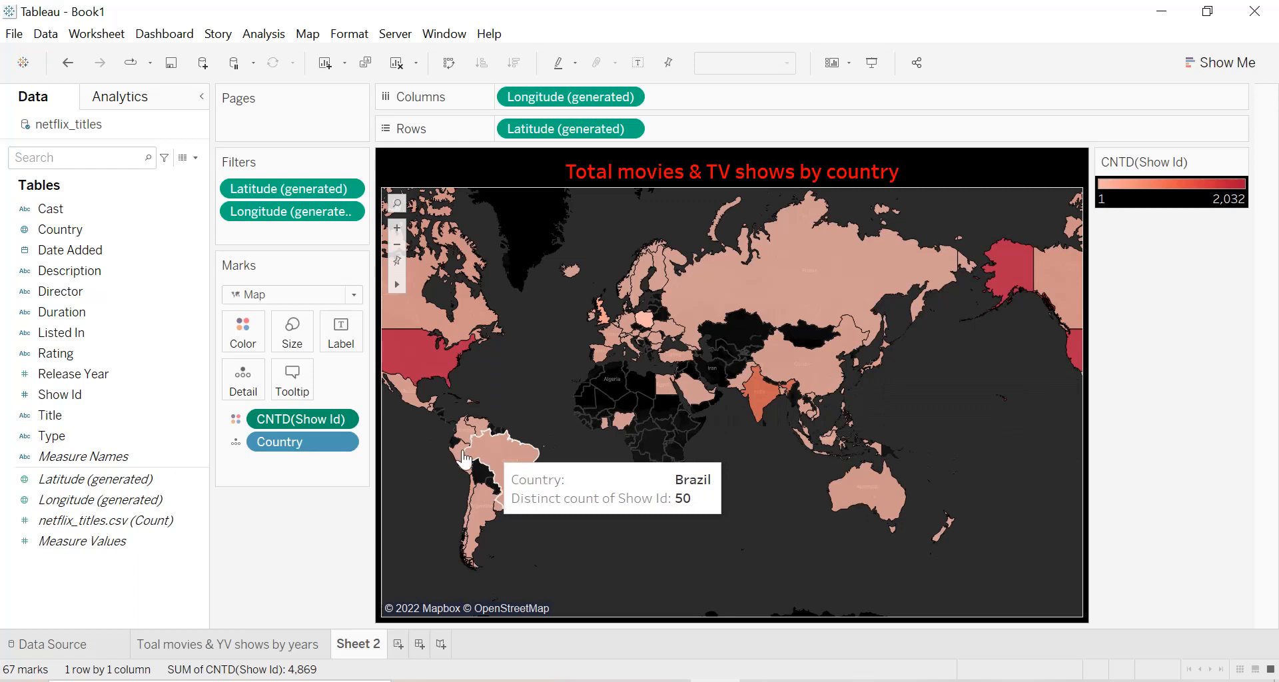
{"action": "mouse_move", "coordinate": [468, 475]}
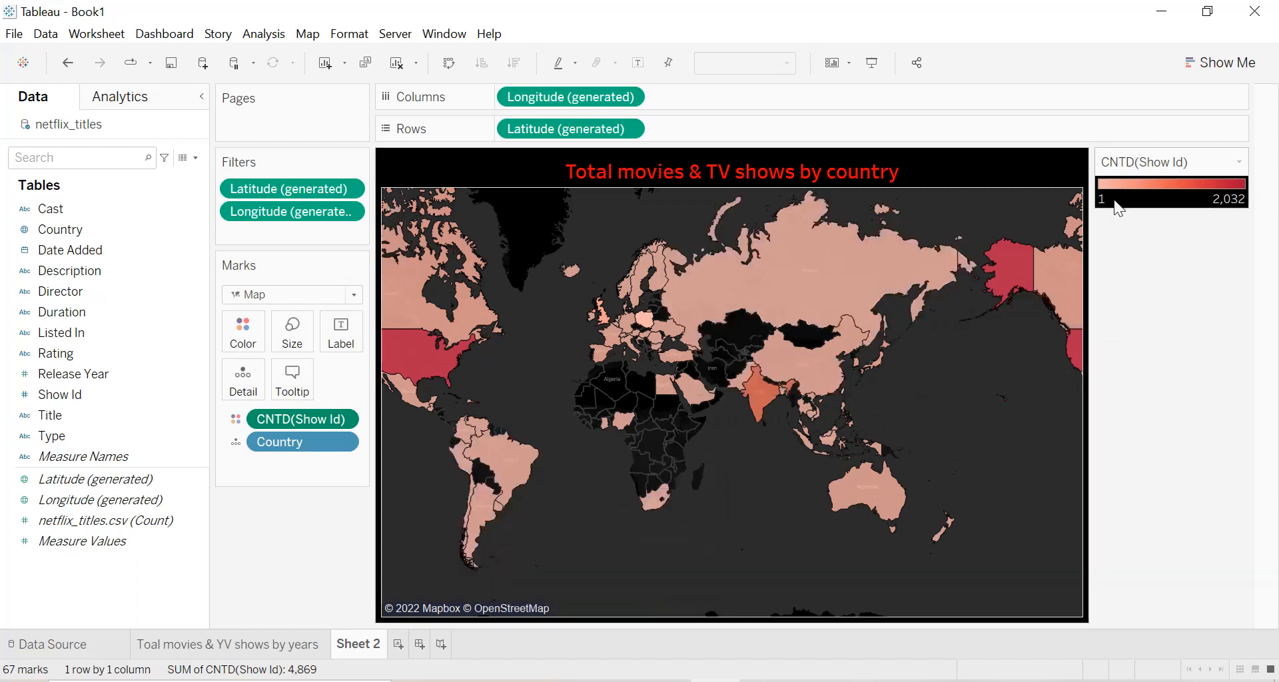
Rename the map worksheet as "Total movies and TV shows by country"
{"action": "double_click", "coordinate": [374, 646]}
{"action": "type", "text": "T"}
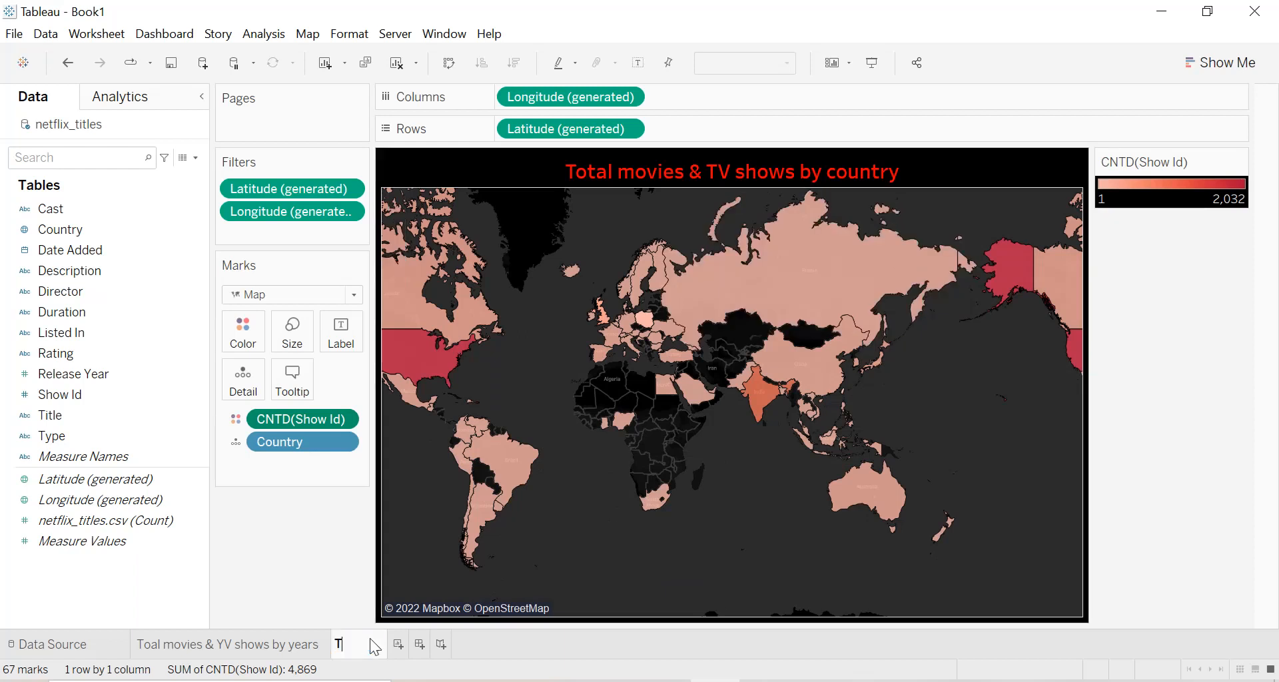
{"action": "type", "text": "otal movi"}
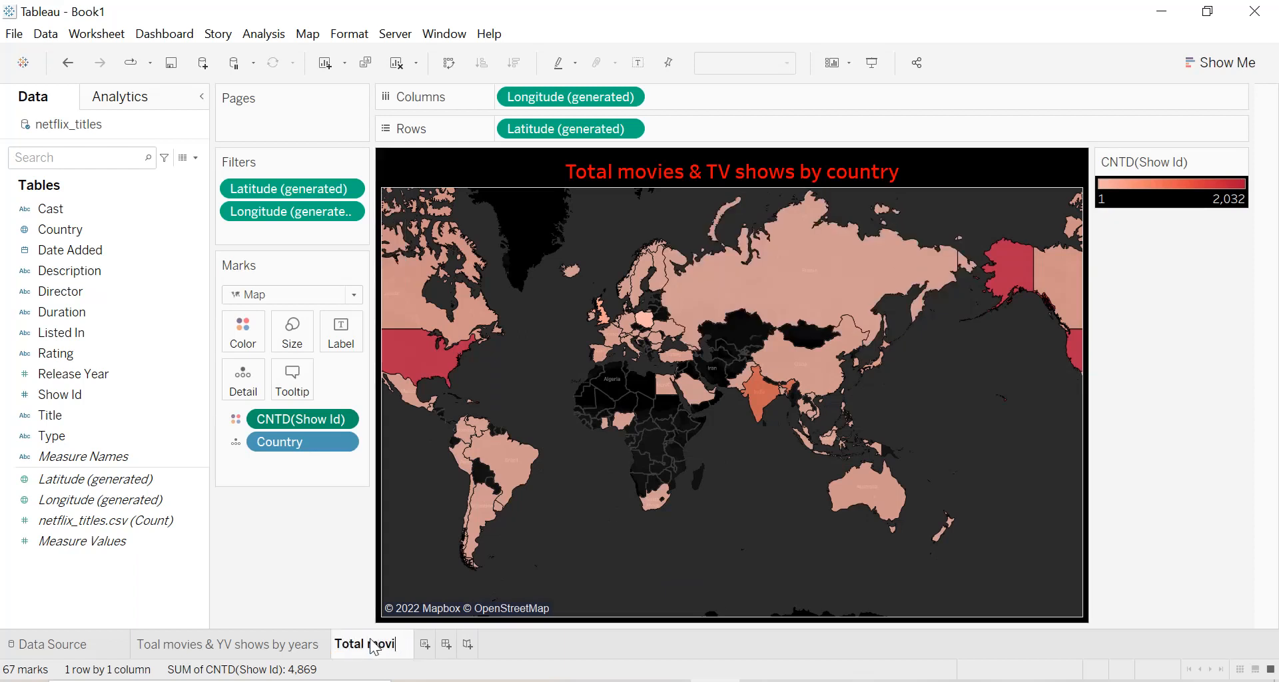
{"action": "type", "text": "es and TV s"}
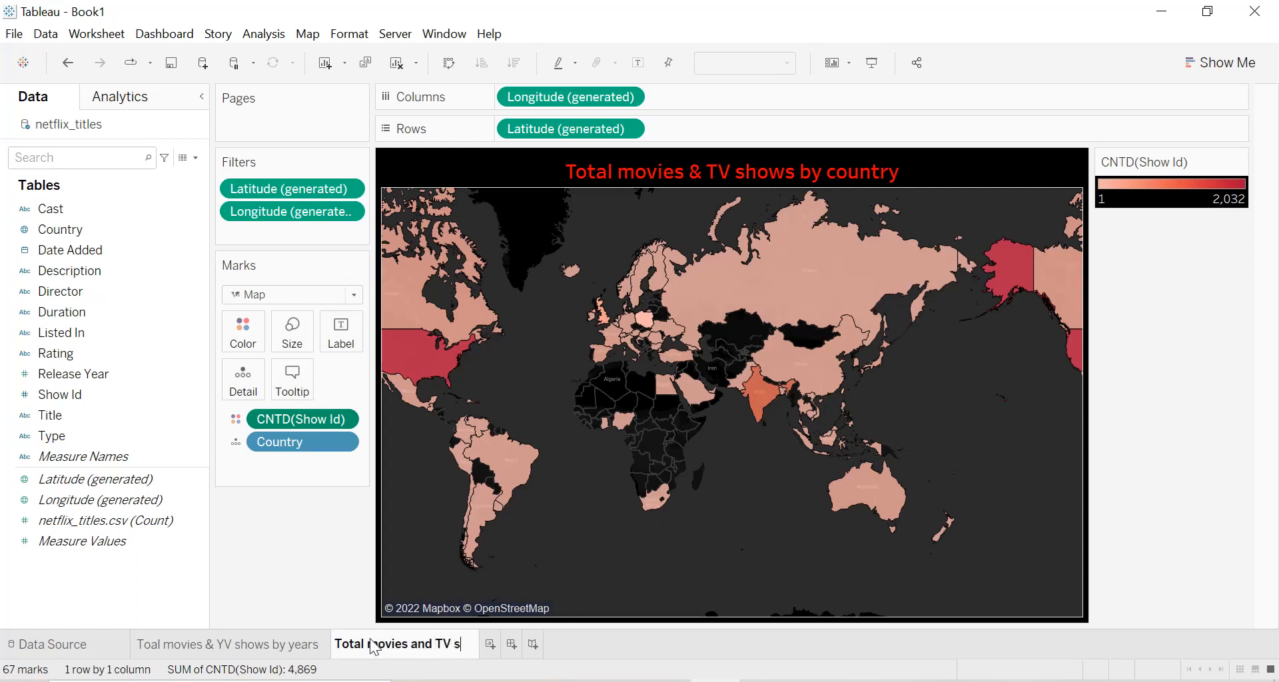
{"action": "type", "text": "hows by "}
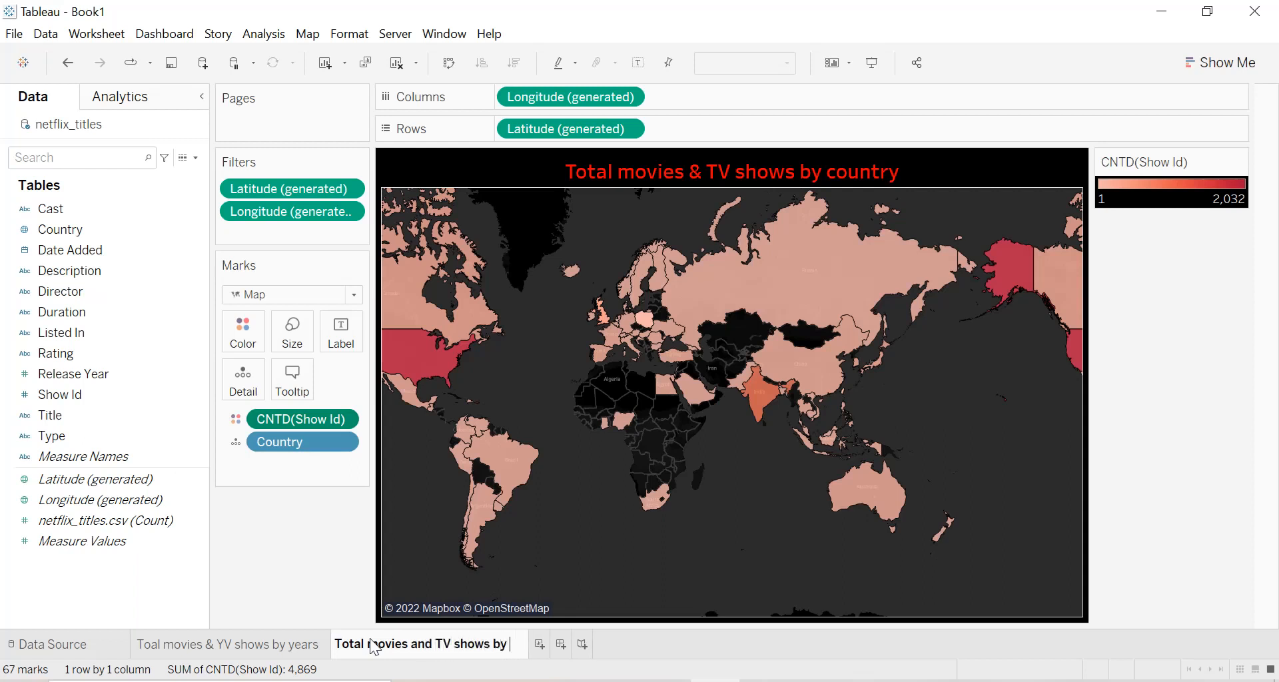
{"action": "type", "text": "country"}
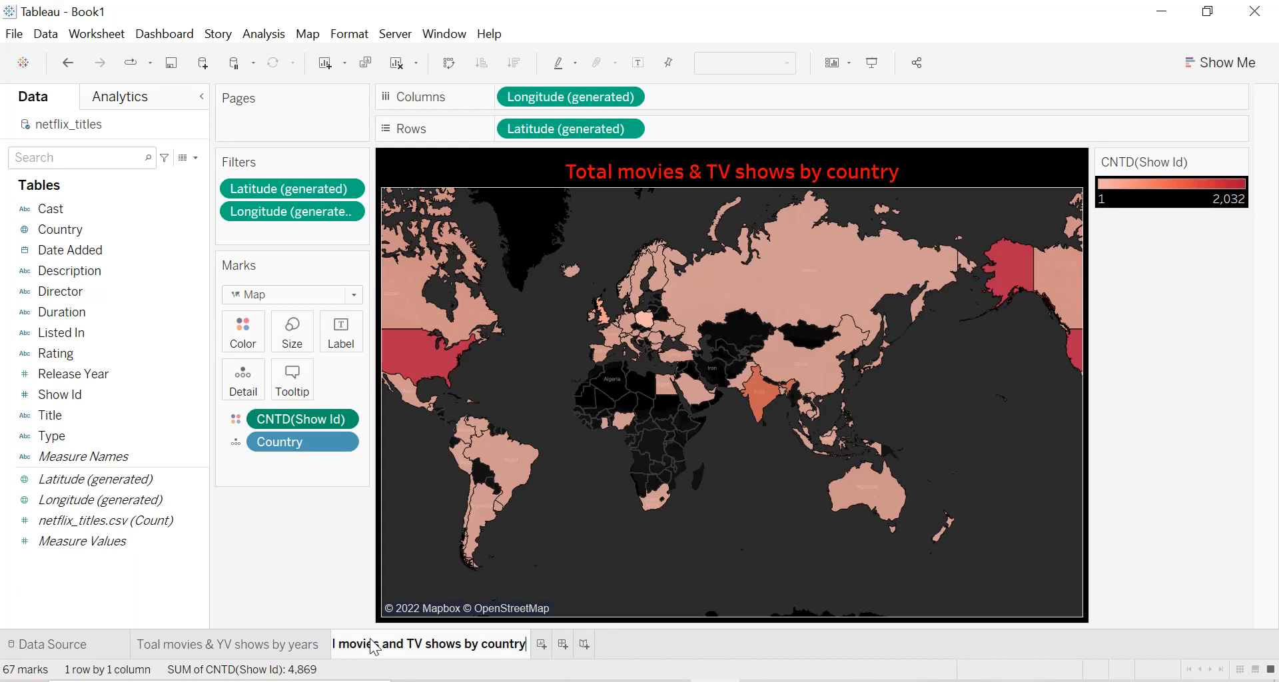
{"action": "key", "text": "Return"}
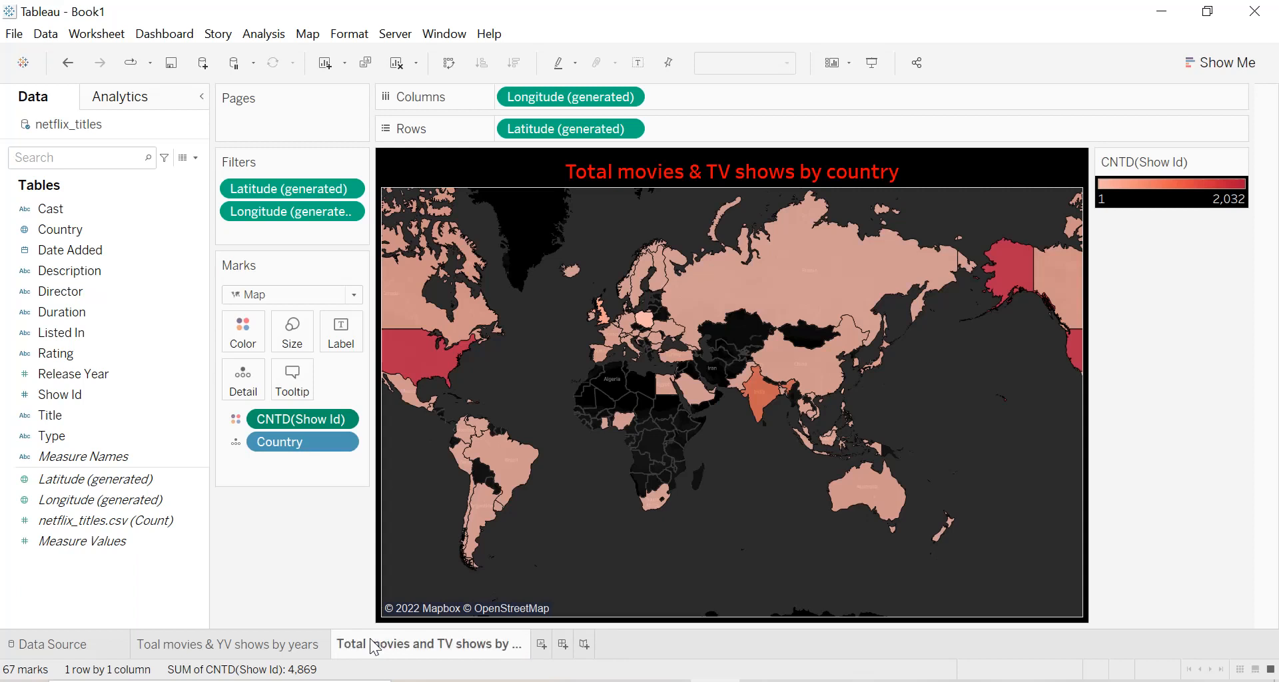
Add a new worksheet and name it "Top 10 genre"
{"action": "left_click", "coordinate": [542, 644]}
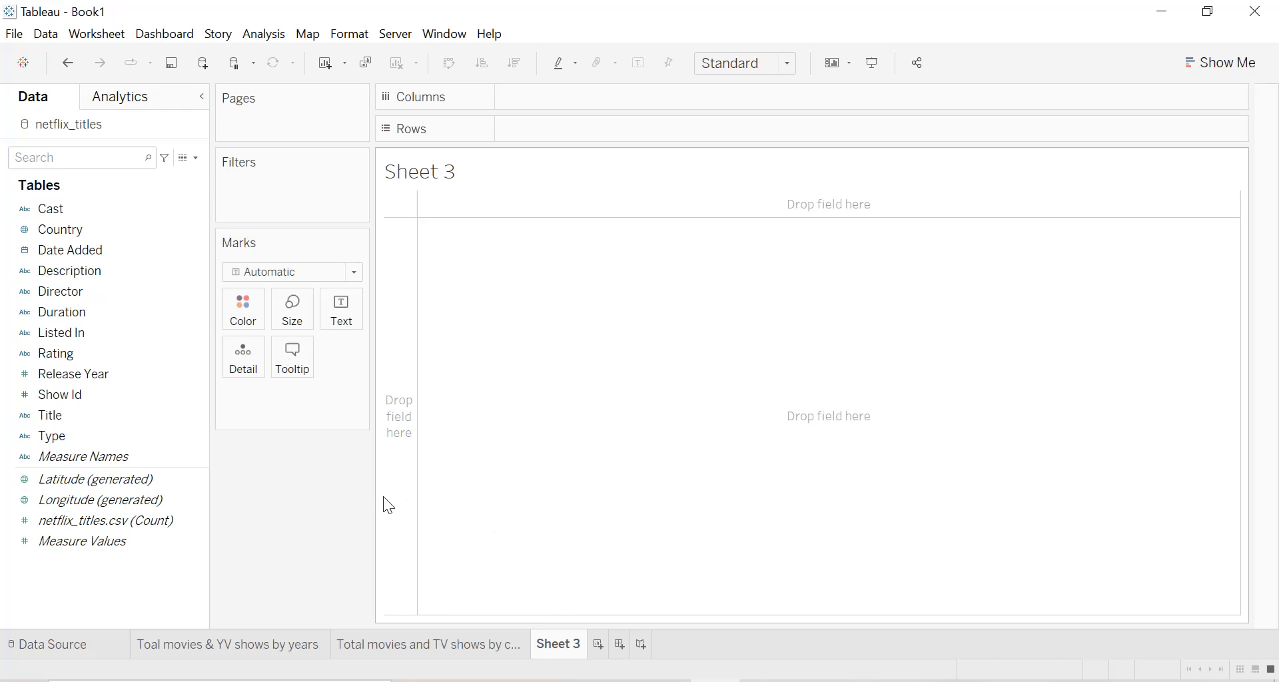
{"action": "double_click", "coordinate": [565, 650]}
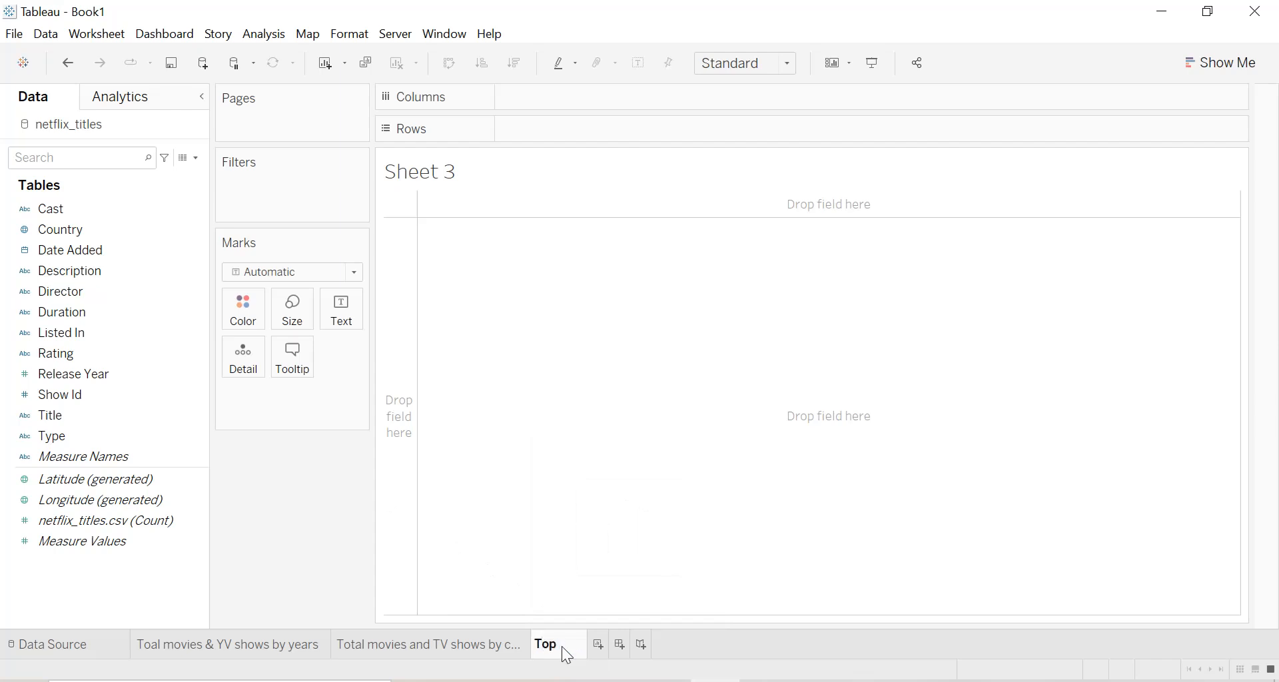
{"action": "type", "text": "Top 10 genre"}
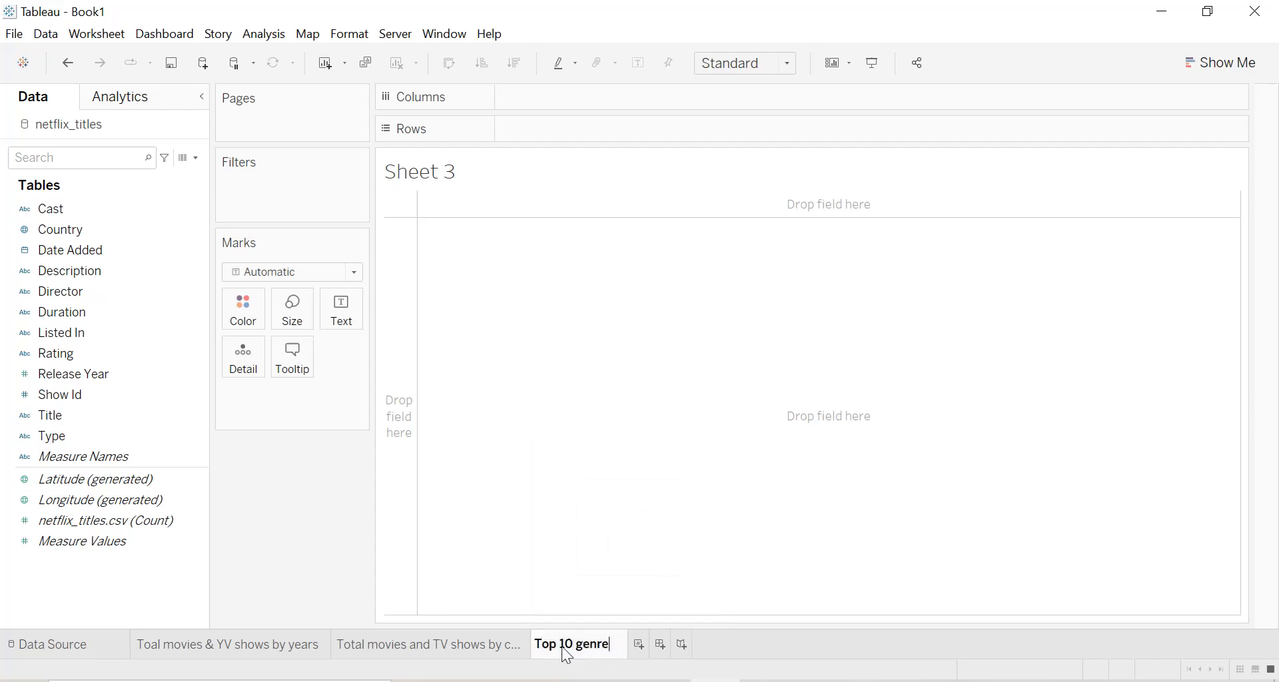
{"action": "key", "text": "Return"}
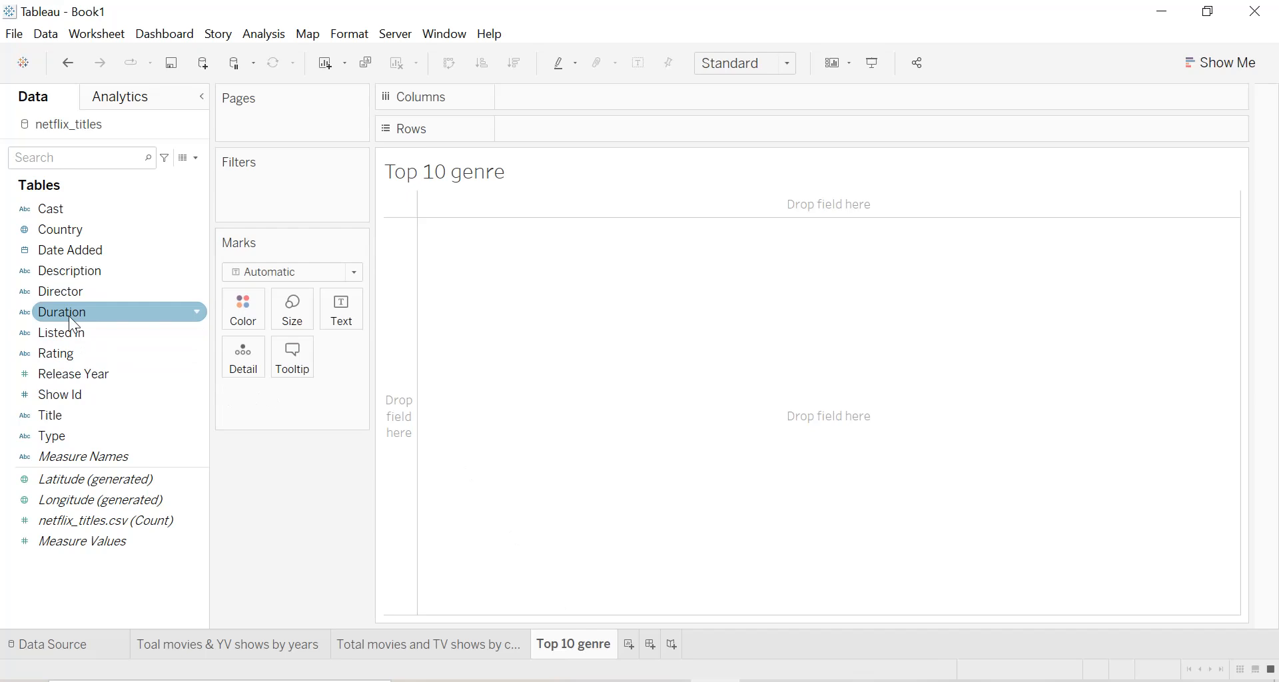
List the Listed In values as rows and show the distinct count of Show Id as text beside them
{"action": "left_click_drag", "start_coordinate": [65, 333], "coordinate": [560, 132]}
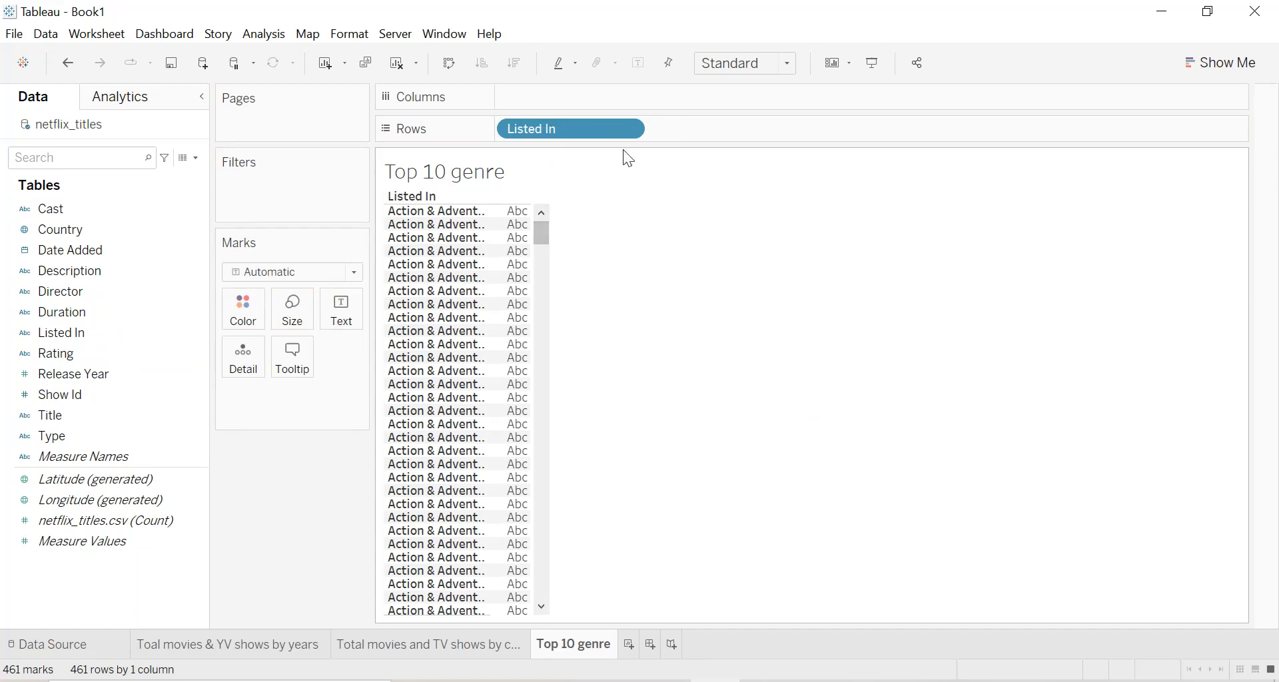
{"action": "left_click", "coordinate": [70, 396]}
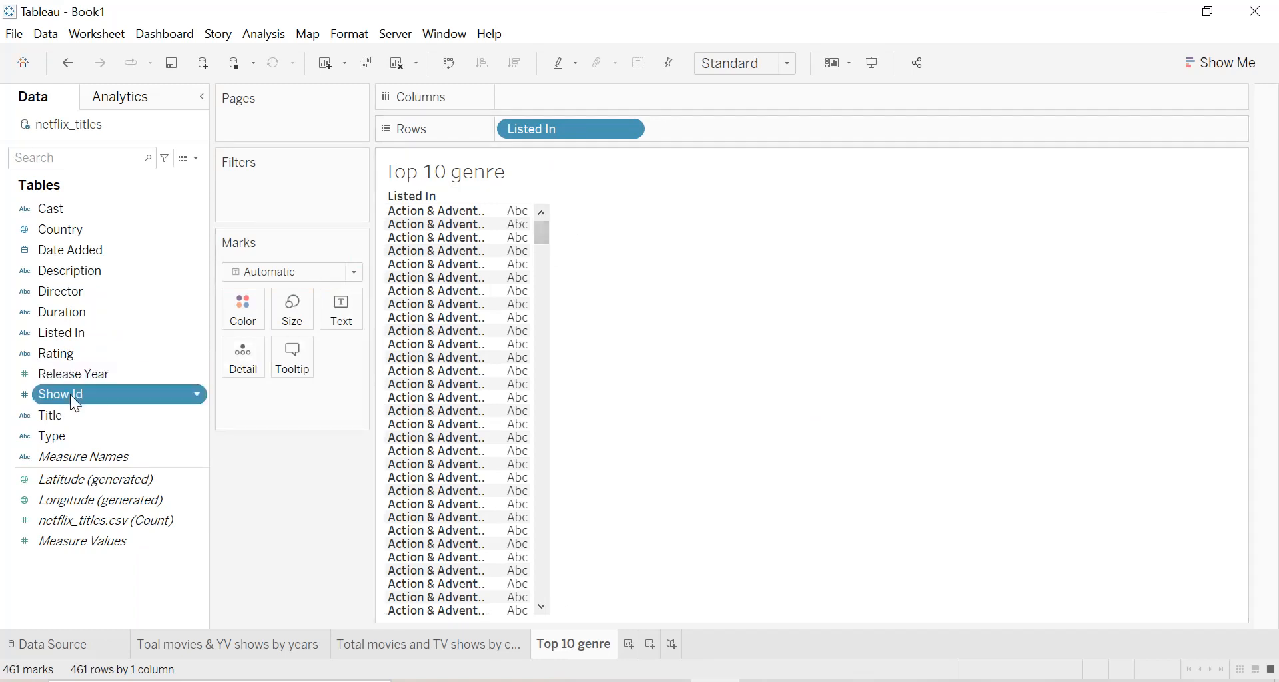
{"action": "left_click_drag", "start_coordinate": [70, 394], "coordinate": [347, 333]}
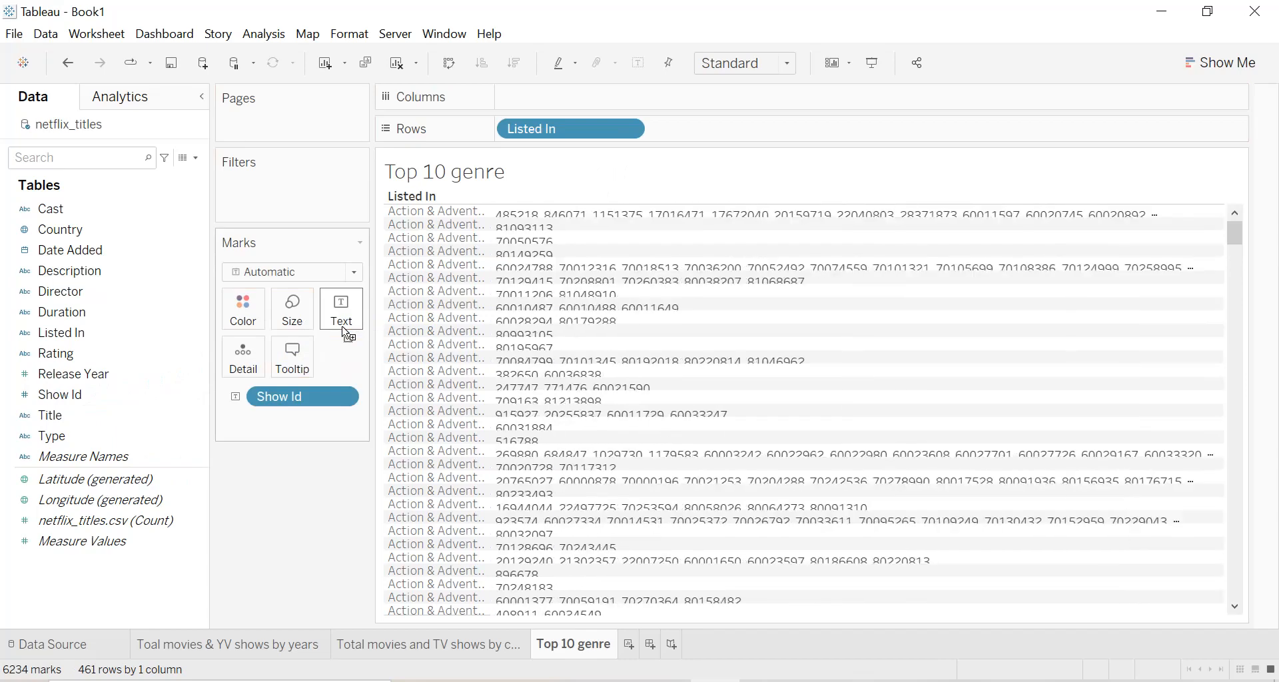
{"action": "left_click", "coordinate": [347, 398]}
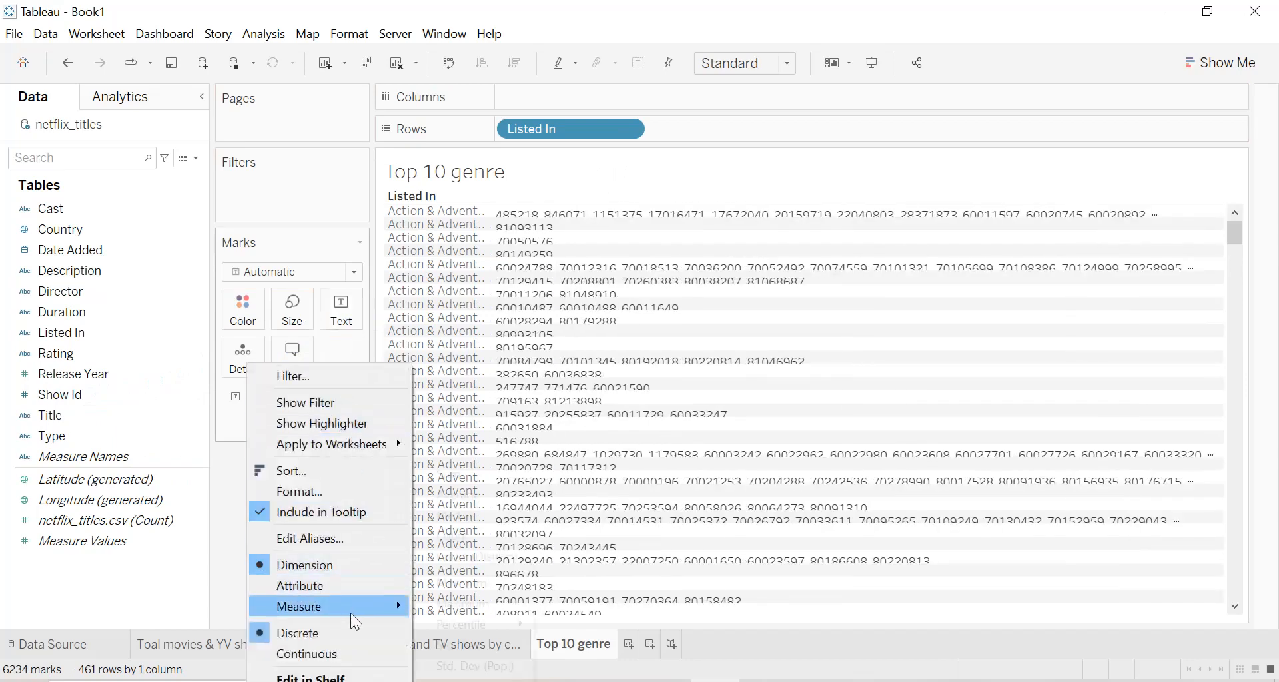
{"action": "mouse_move", "coordinate": [350, 607]}
{"action": "left_click", "coordinate": [466, 562]}
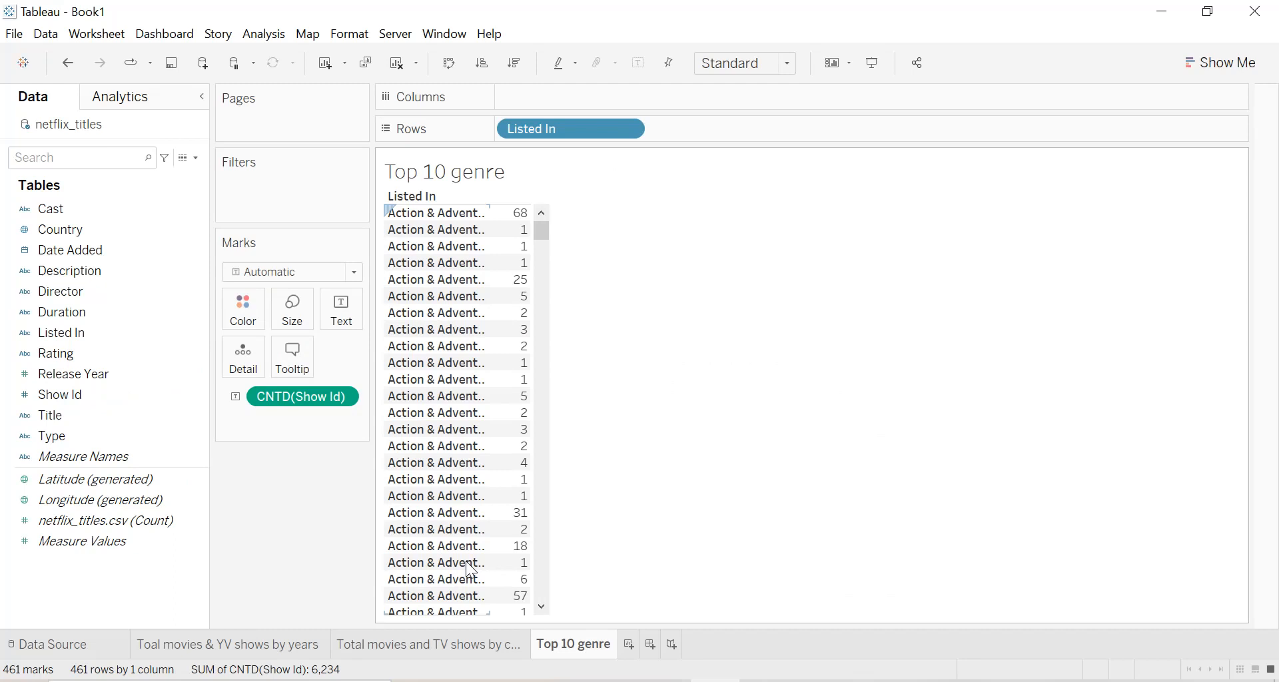
Sort the genres in descending order and filter Listed In to the top 10 by distinct count of Show Id
{"action": "left_click", "coordinate": [515, 63]}
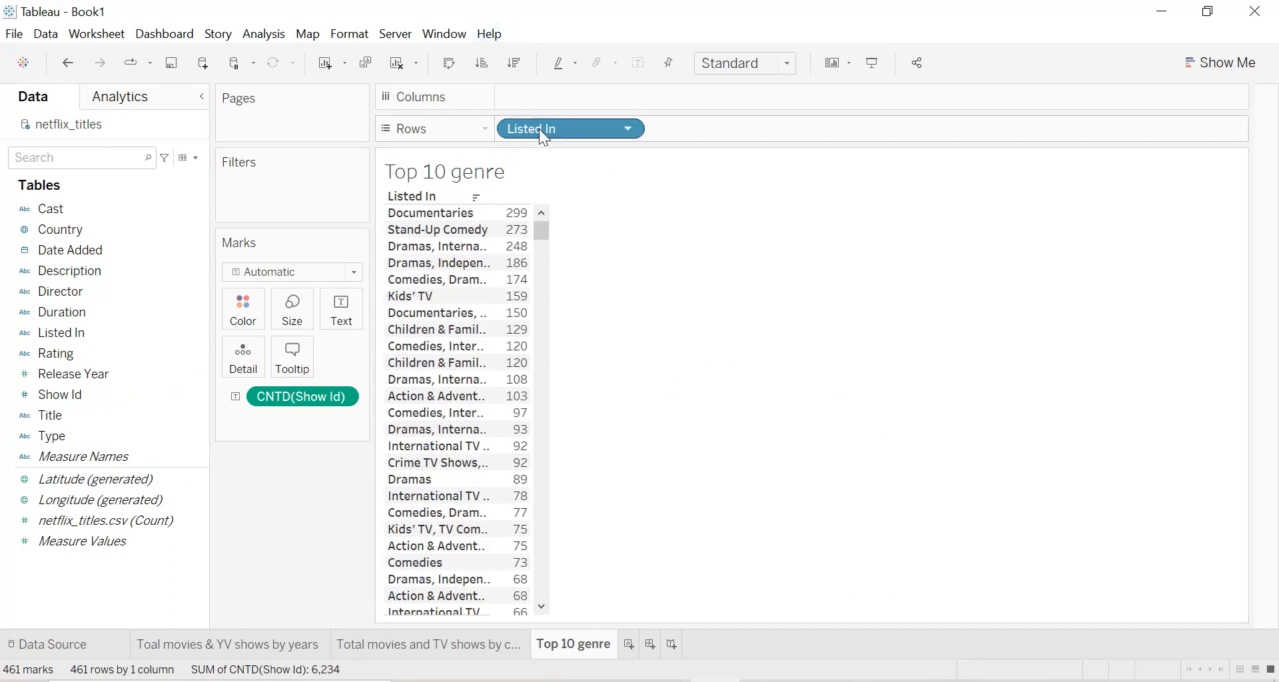
{"action": "left_click", "coordinate": [629, 129]}
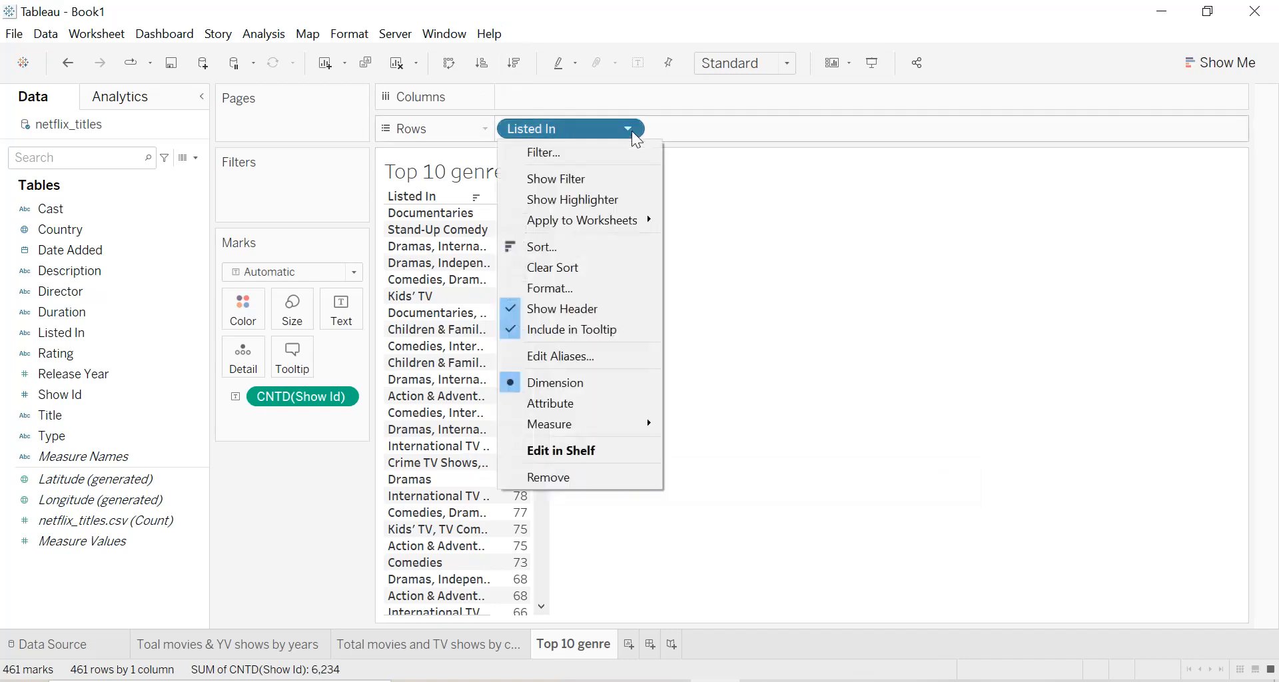
{"action": "left_click", "coordinate": [538, 153]}
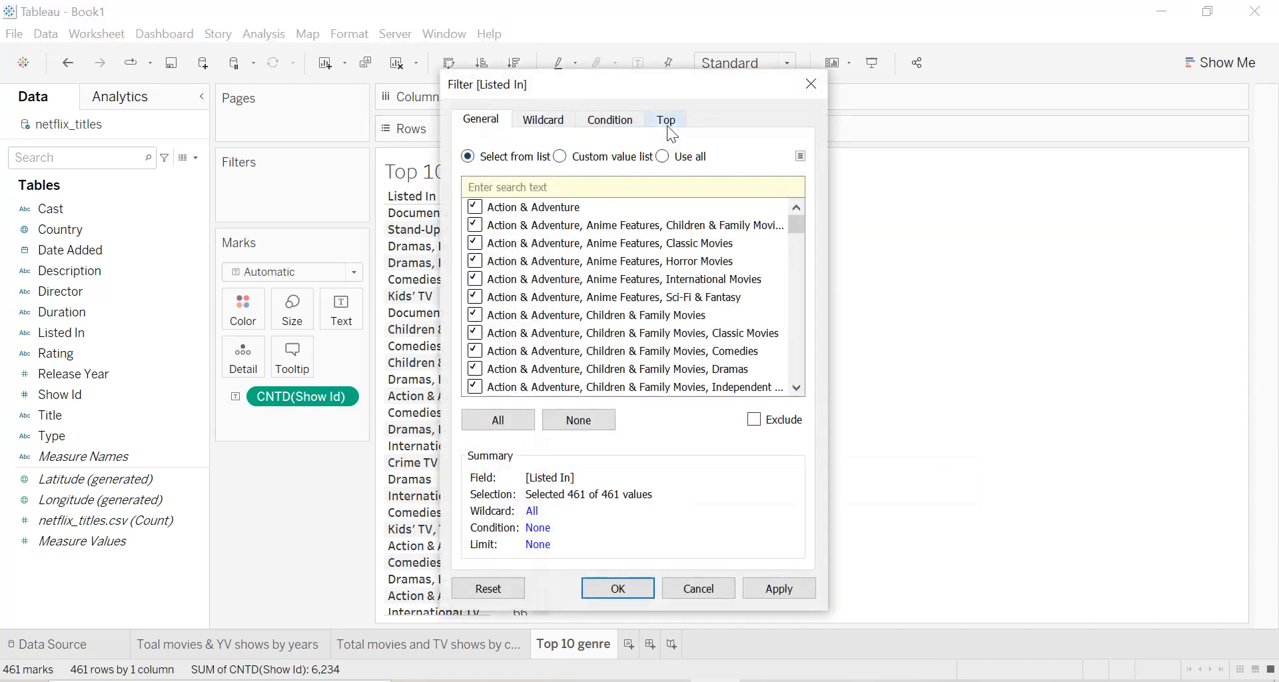
{"action": "left_click", "coordinate": [666, 121]}
{"action": "left_click", "coordinate": [469, 166]}
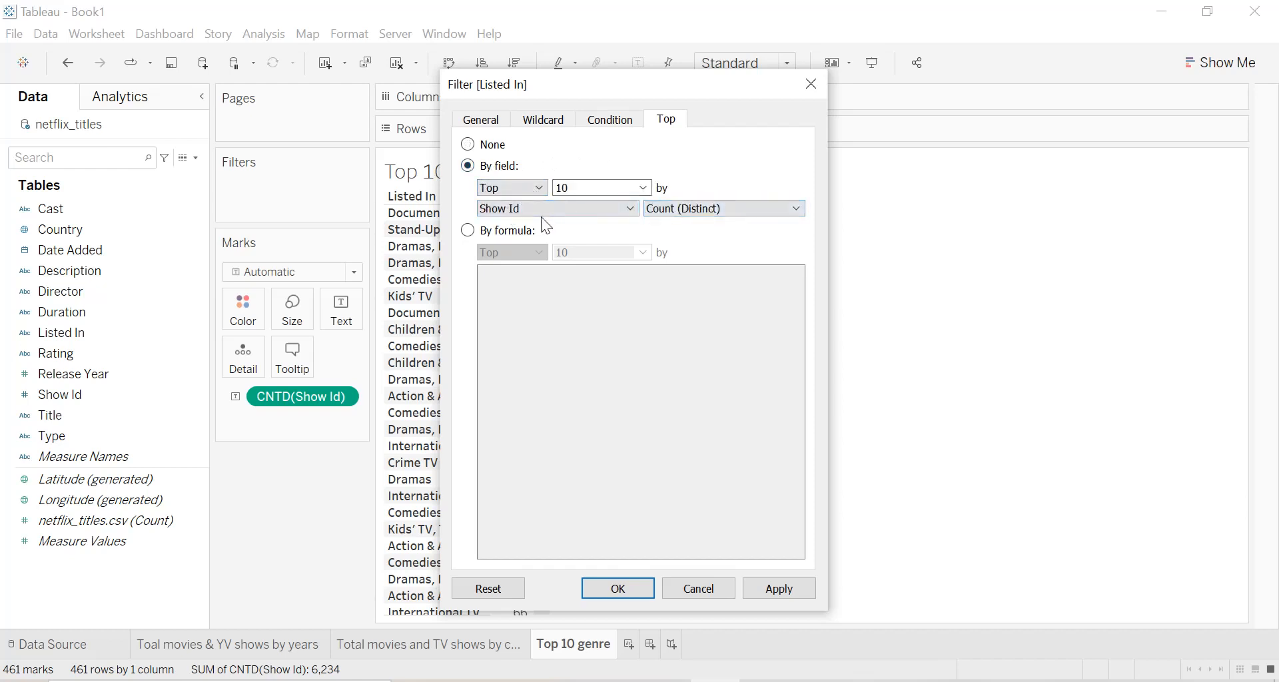
{"action": "left_click", "coordinate": [778, 590]}
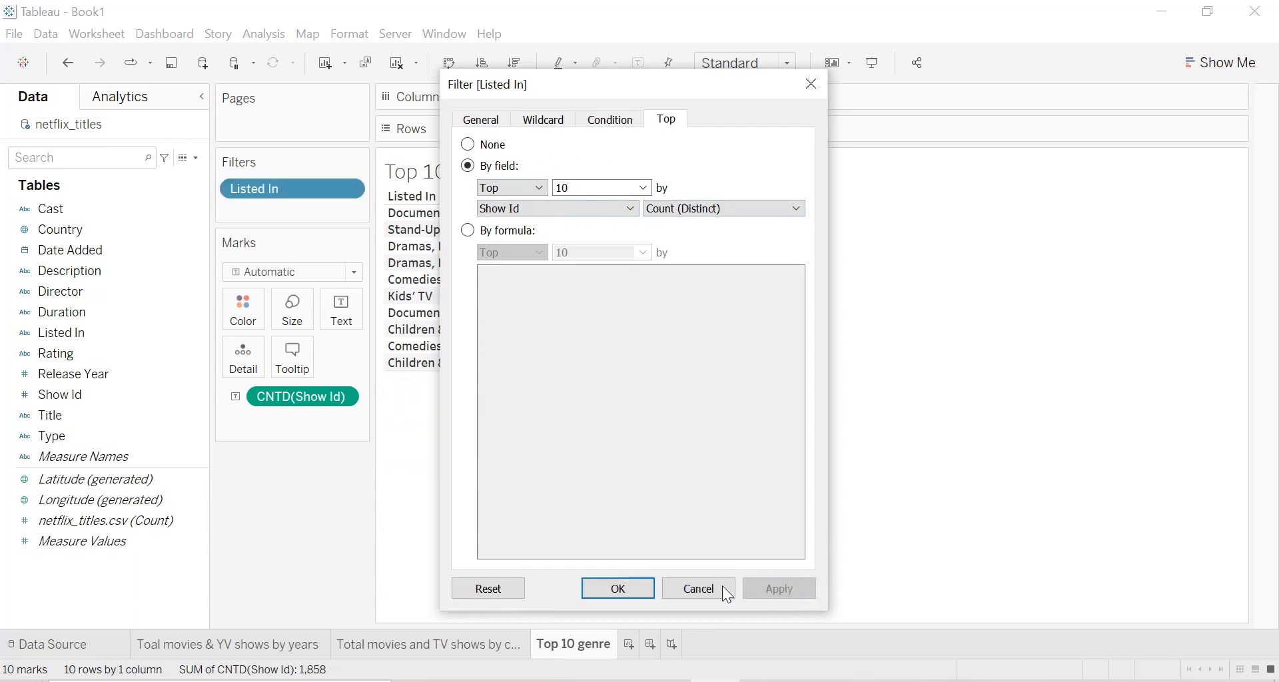
{"action": "left_click", "coordinate": [617, 588]}
Fit the sheet to Entire View and move the distinct Show Id count to the columns to form horizontal bars
{"action": "left_click", "coordinate": [763, 64]}
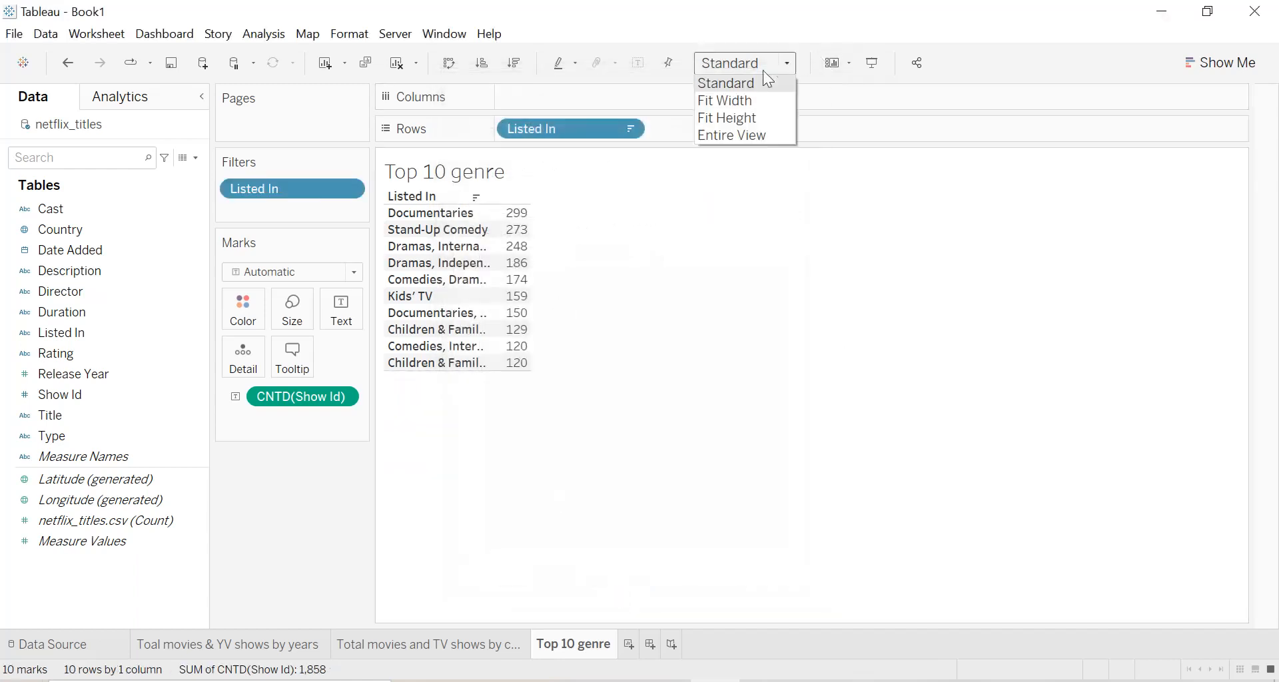
{"action": "left_click", "coordinate": [719, 131]}
{"action": "mouse_move", "coordinate": [987, 270]}
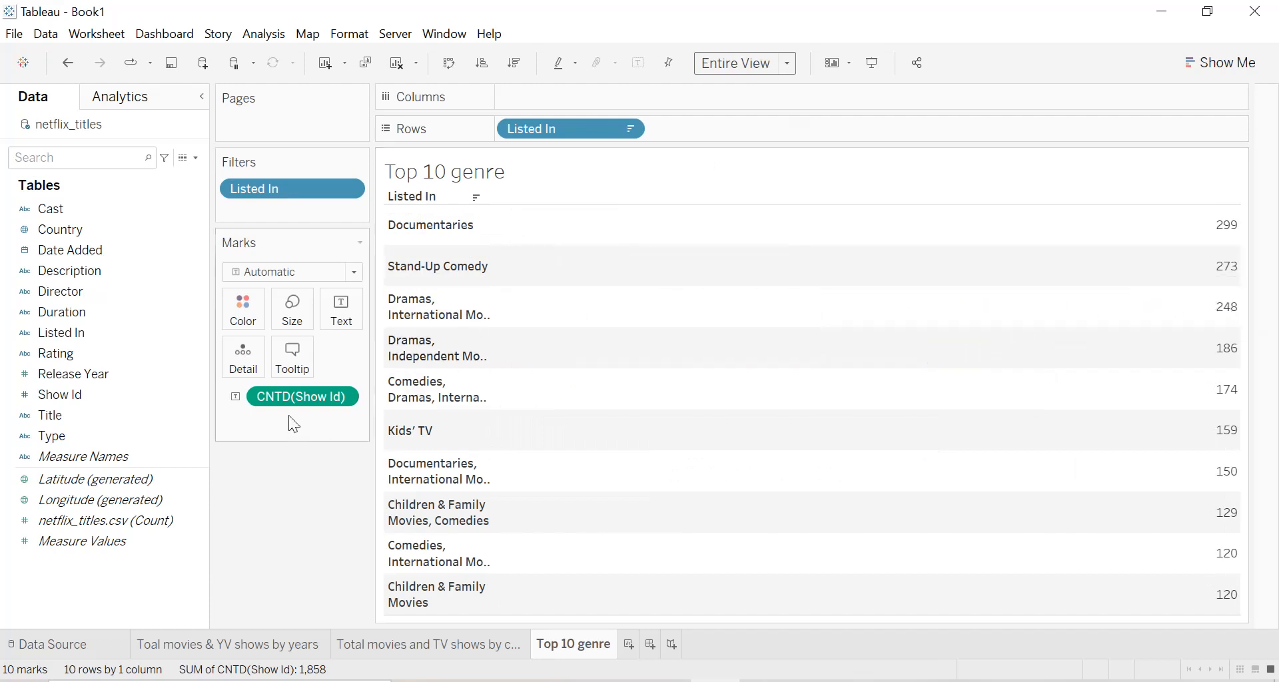
{"action": "left_click_drag", "start_coordinate": [288, 402], "coordinate": [569, 112]}
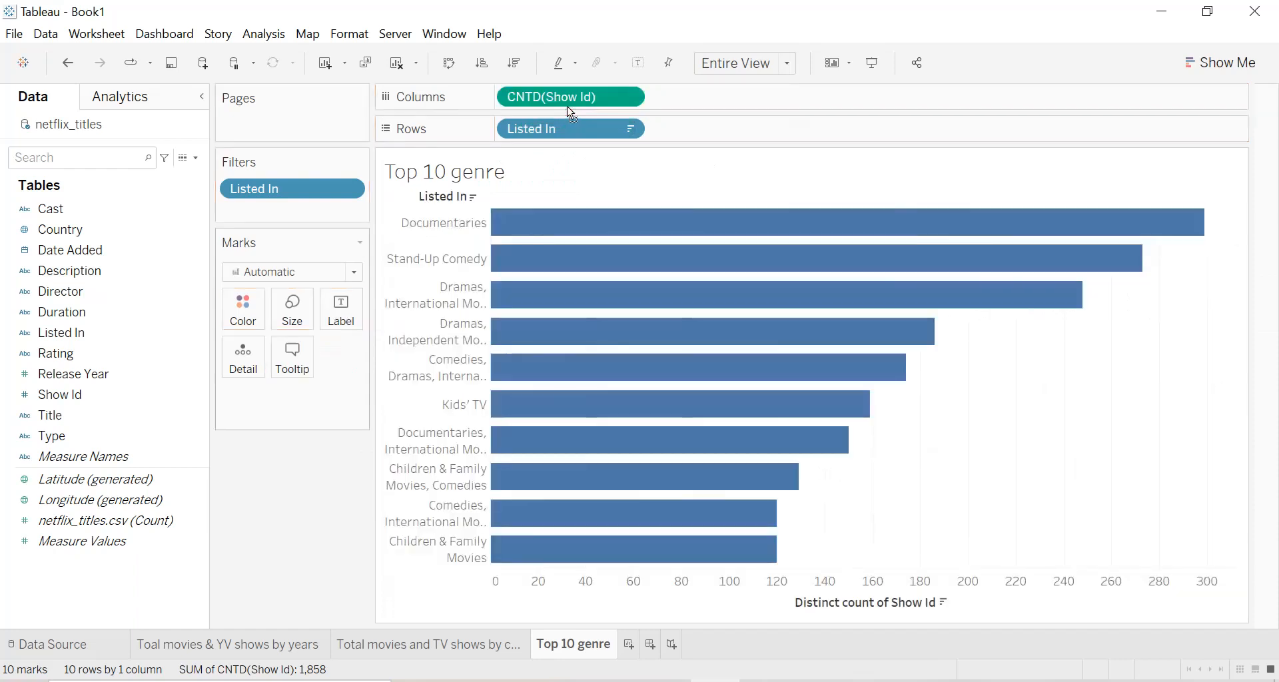
Hide the Listed In field label for the rows of the bar chart
{"action": "mouse_move", "coordinate": [734, 253]}
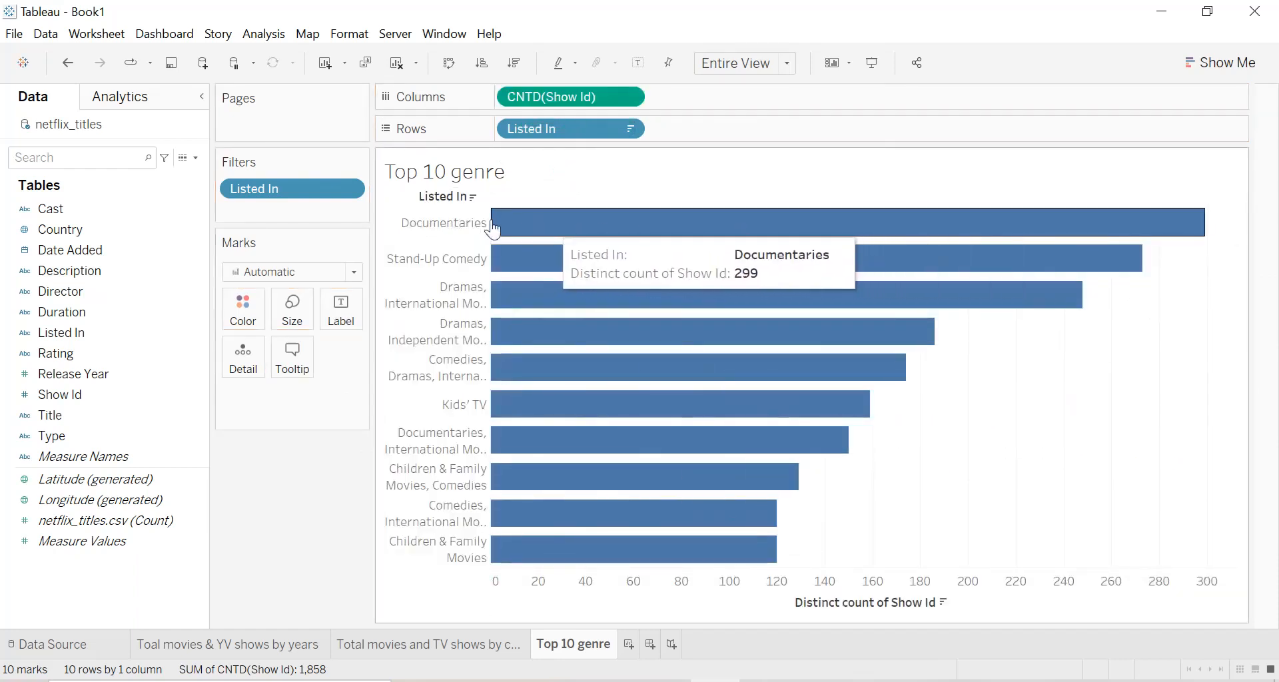
{"action": "right_click", "coordinate": [445, 196]}
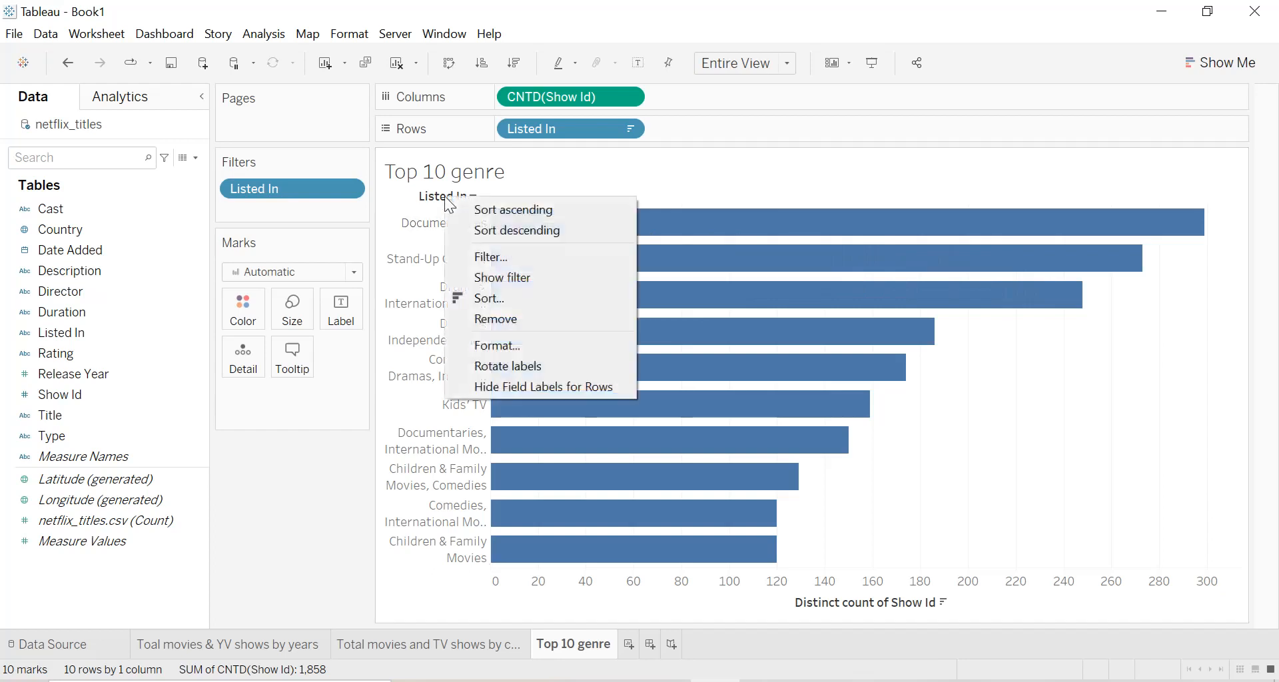
{"action": "left_click", "coordinate": [497, 392]}
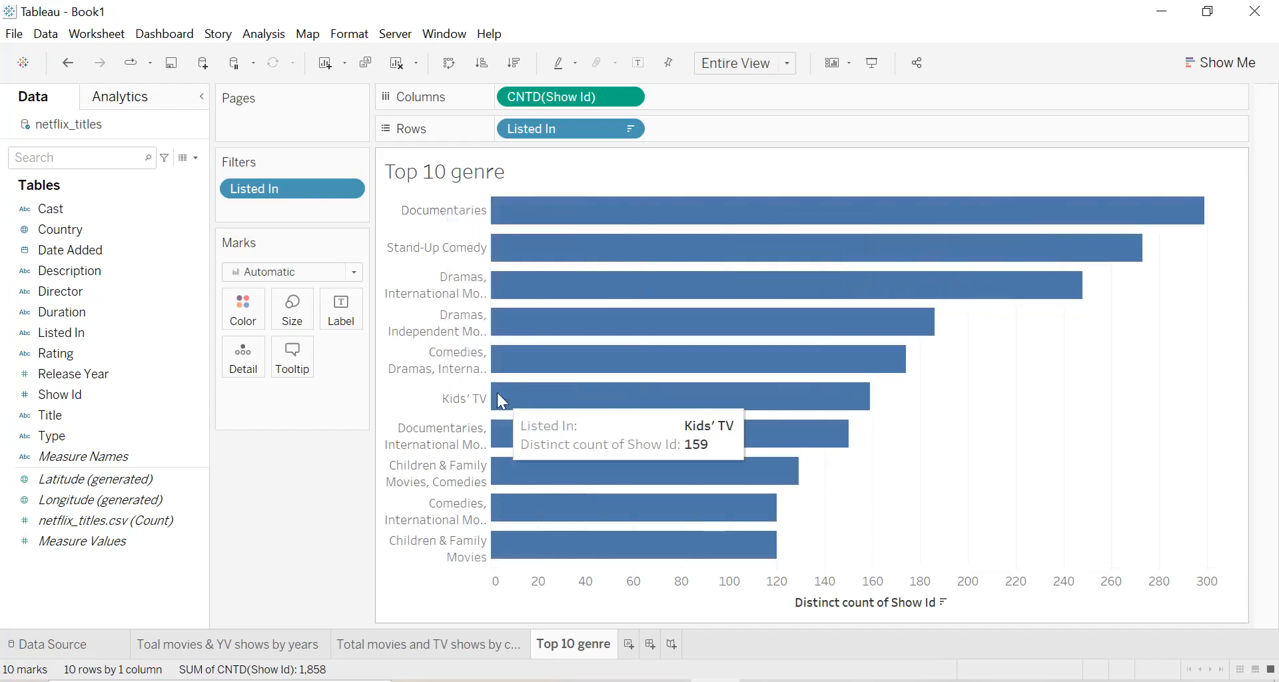
Remove the title of the Distinct count of Show Id axis on the genre bar chart
{"action": "right_click", "coordinate": [802, 607]}
{"action": "left_click", "coordinate": [862, 471]}
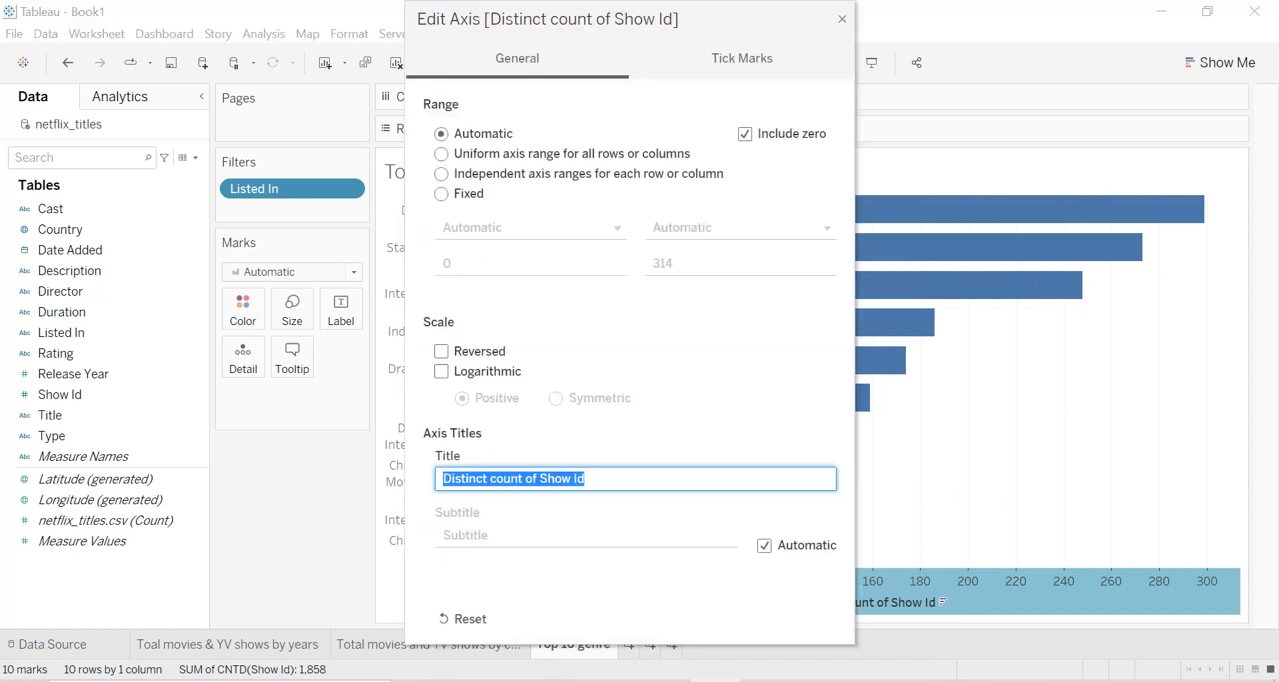
{"action": "key", "text": "BackSpace"}
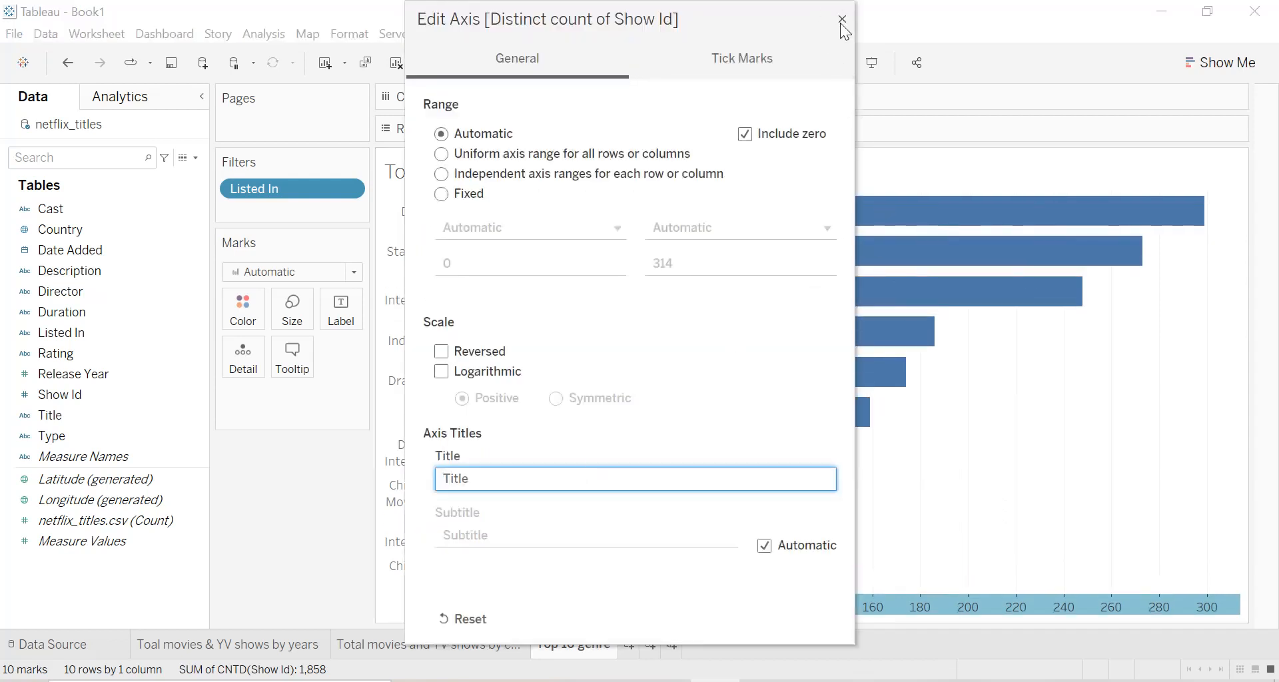
{"action": "left_click", "coordinate": [841, 20]}
Widen the genre label column so that the long genre names have more room beside the bars
{"action": "mouse_move", "coordinate": [496, 324]}
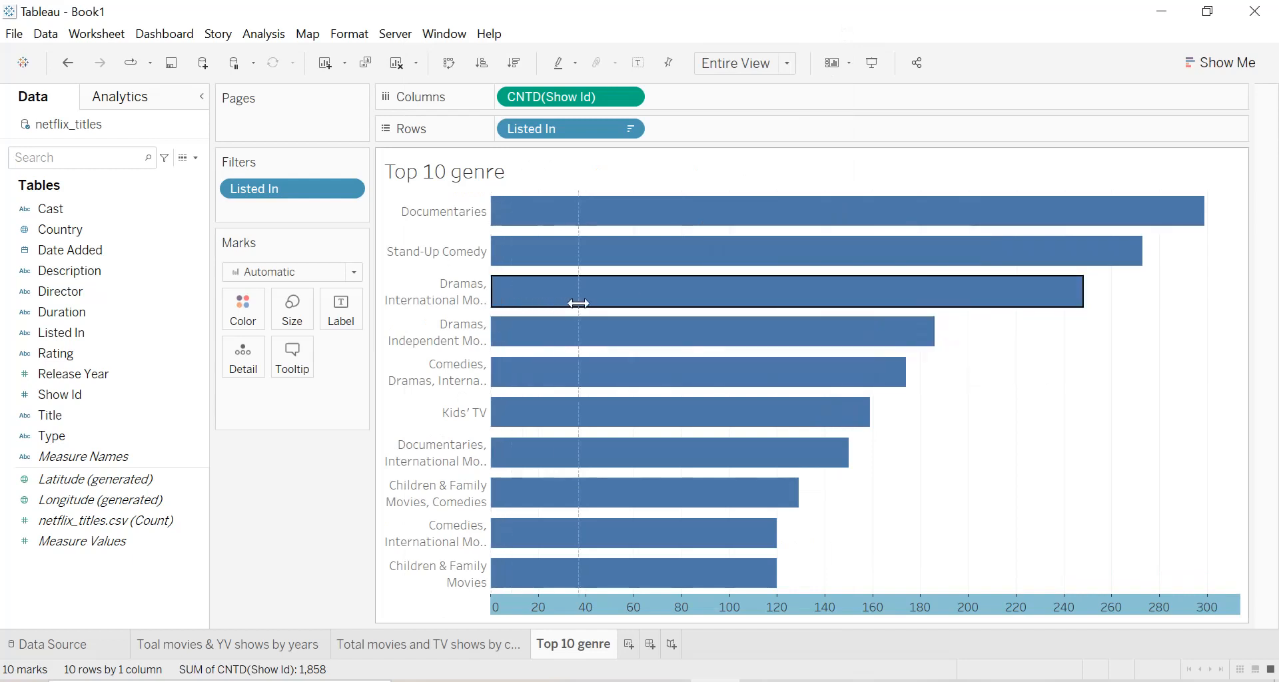
{"action": "left_click_drag", "start_coordinate": [578, 303], "coordinate": [578, 304]}
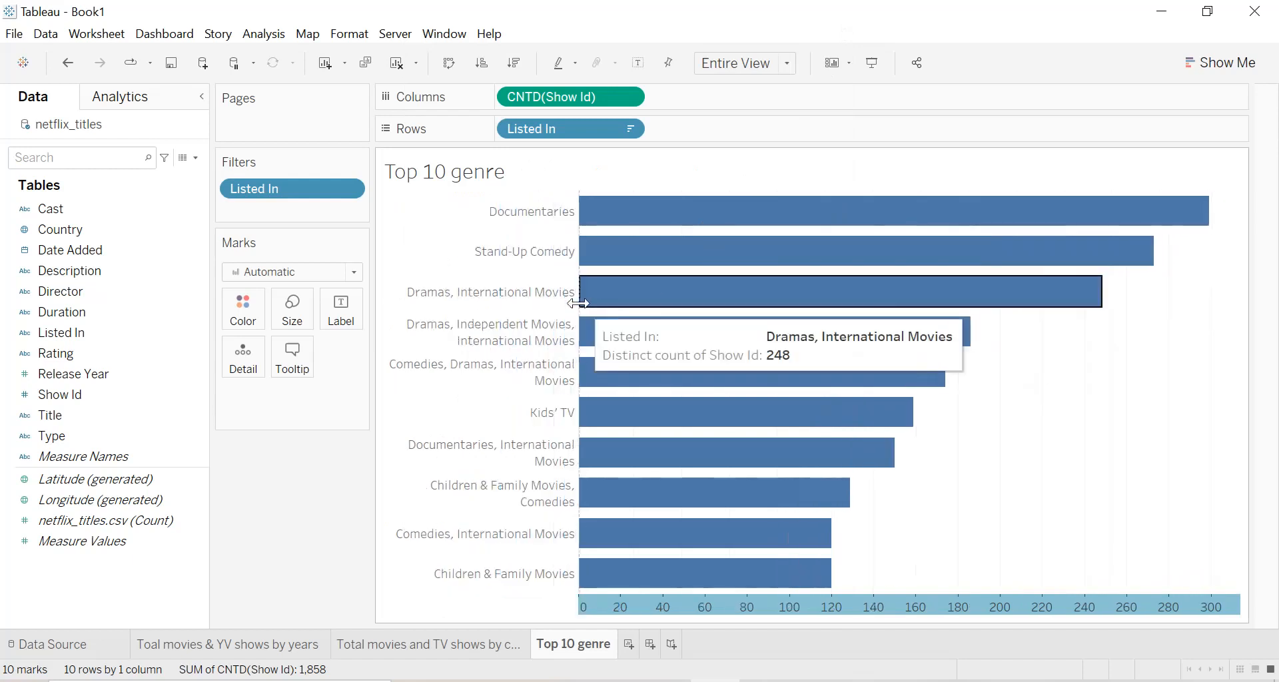
{"action": "left_click_drag", "start_coordinate": [578, 304], "coordinate": [584, 304]}
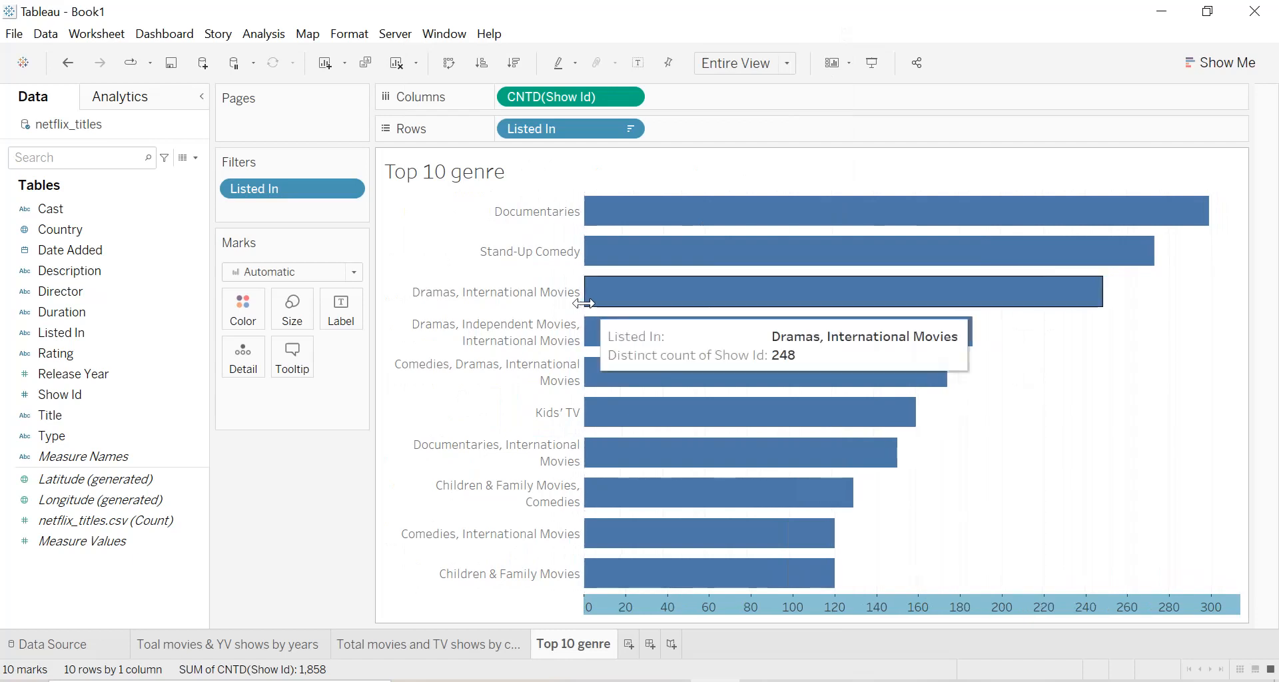
Format the Top 10 genre sheet title as centered, bold and red
{"action": "double_click", "coordinate": [513, 174]}
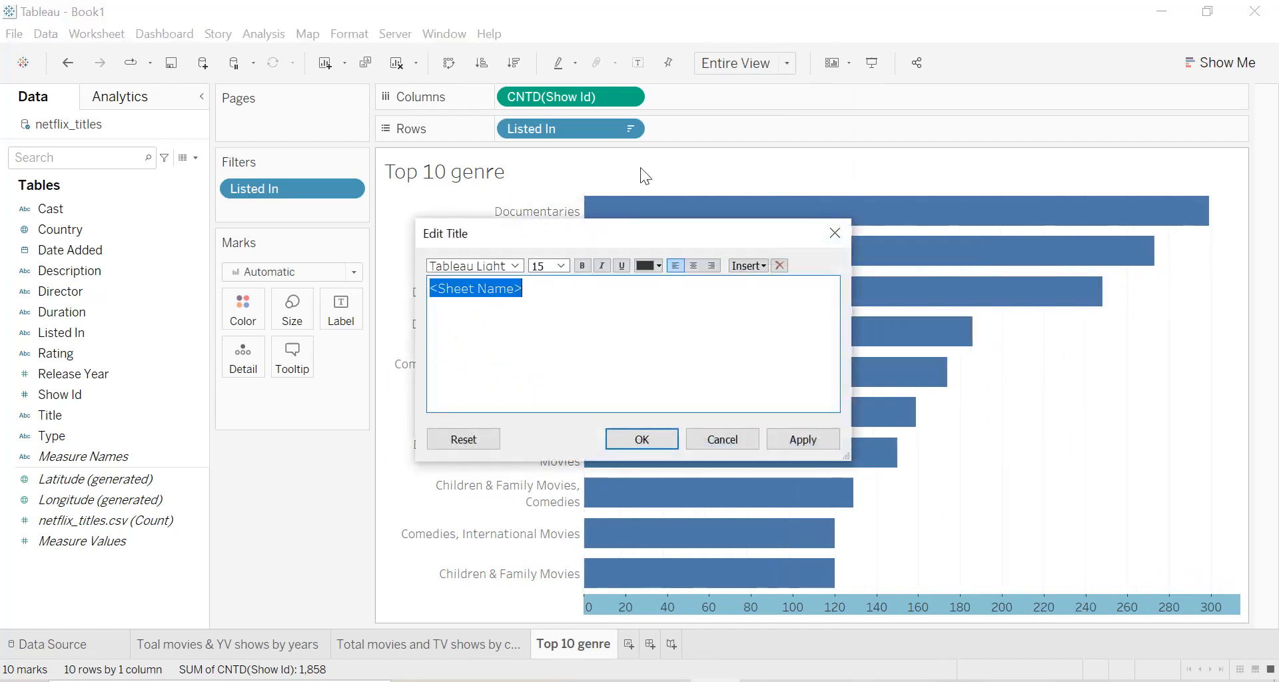
{"action": "left_click", "coordinate": [693, 266]}
{"action": "key", "text": "ctrl+b"}
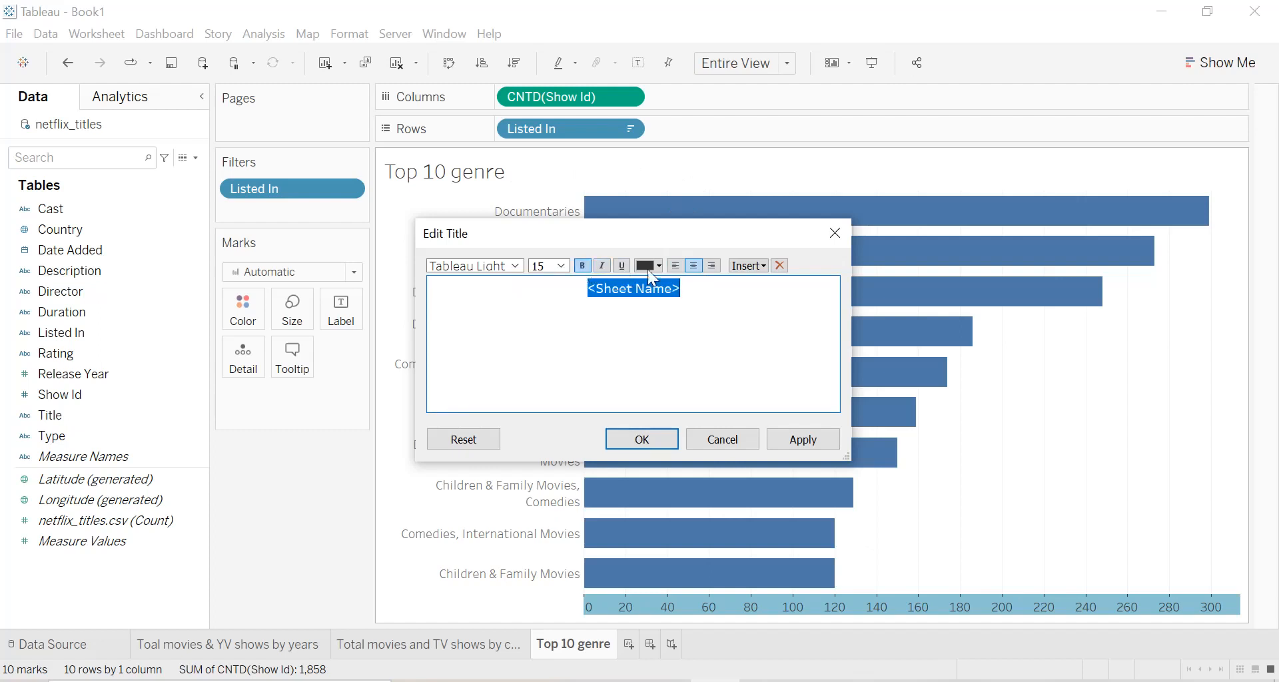
{"action": "left_click", "coordinate": [659, 266]}
{"action": "left_click", "coordinate": [647, 376]}
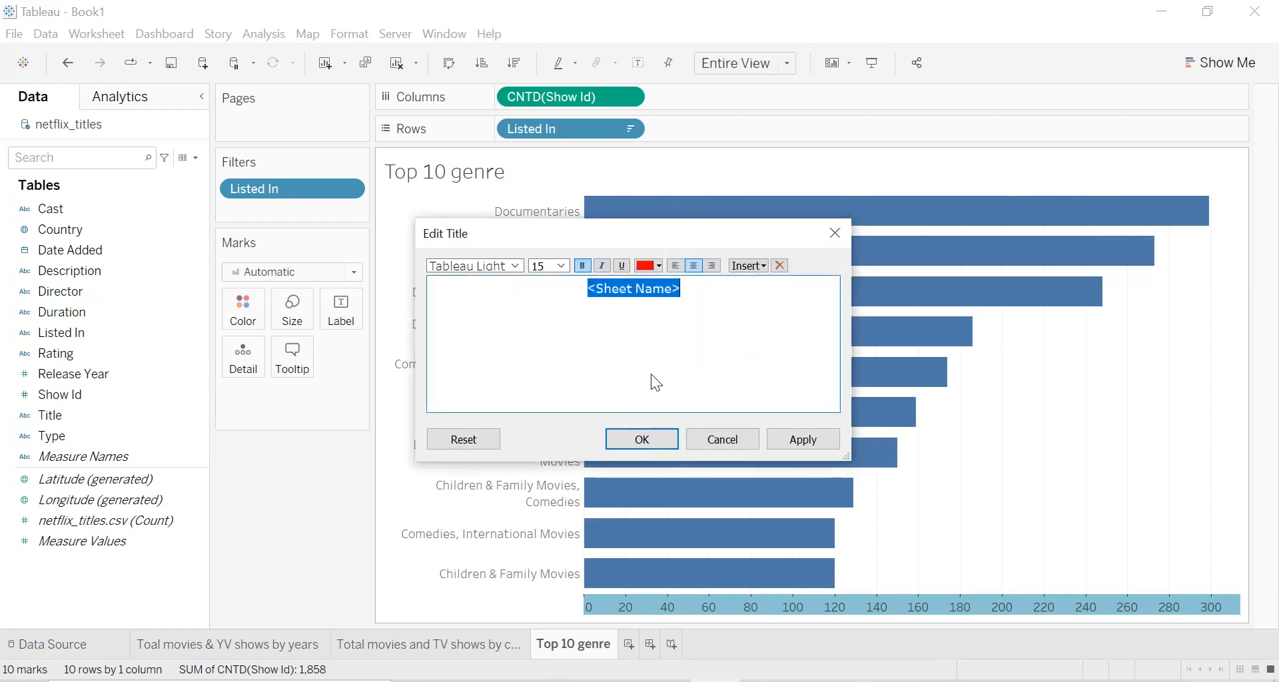
{"action": "left_click", "coordinate": [796, 441]}
{"action": "left_click", "coordinate": [672, 443]}
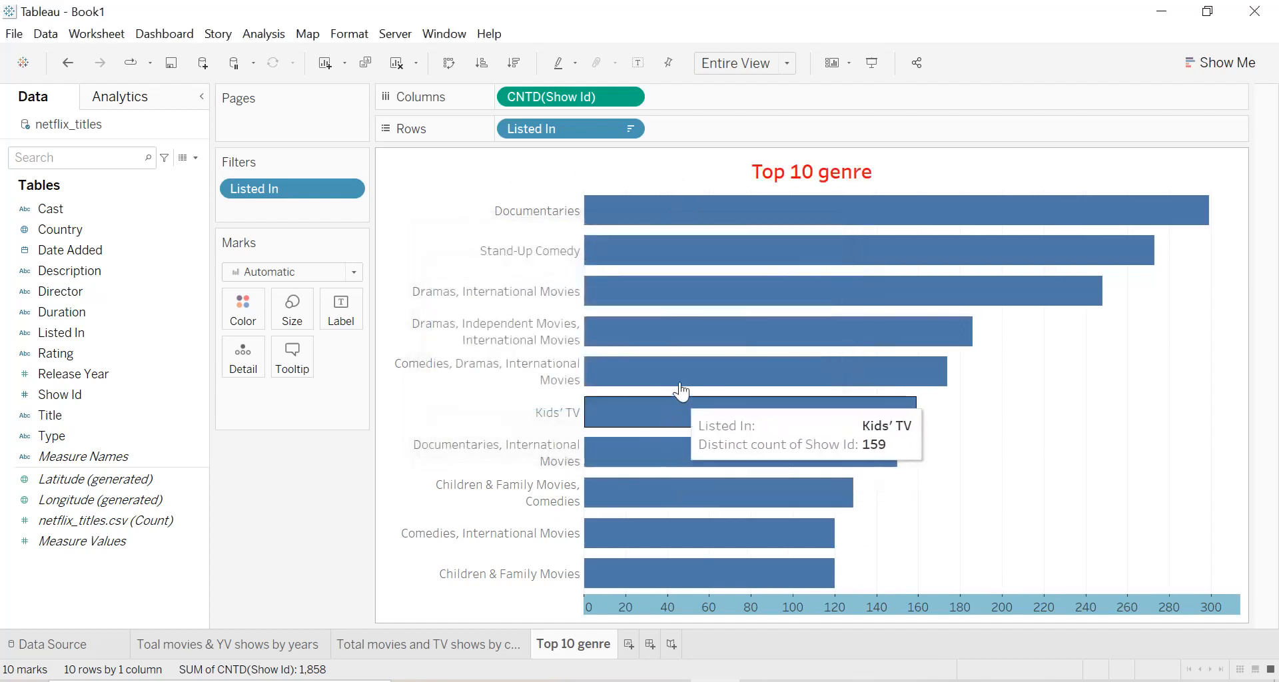
Color the bars of the genre chart with the same custom red
{"action": "left_click", "coordinate": [262, 323]}
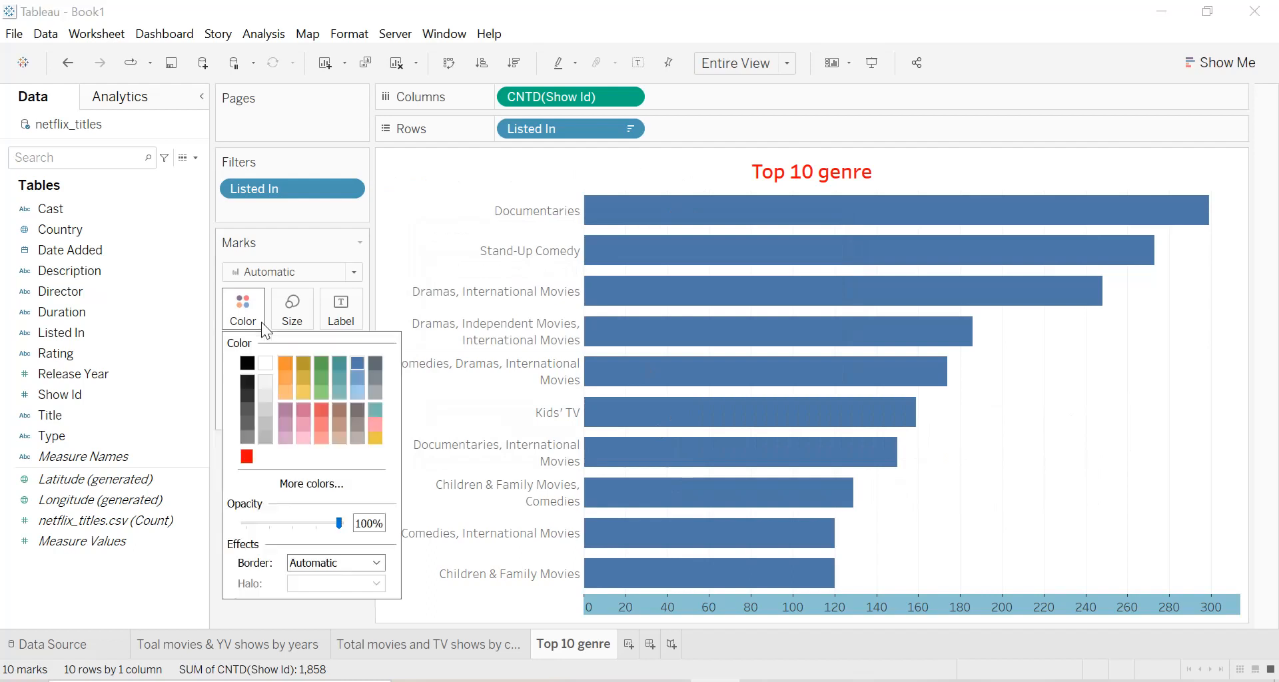
{"action": "left_click", "coordinate": [250, 458]}
{"action": "left_click", "coordinate": [217, 456]}
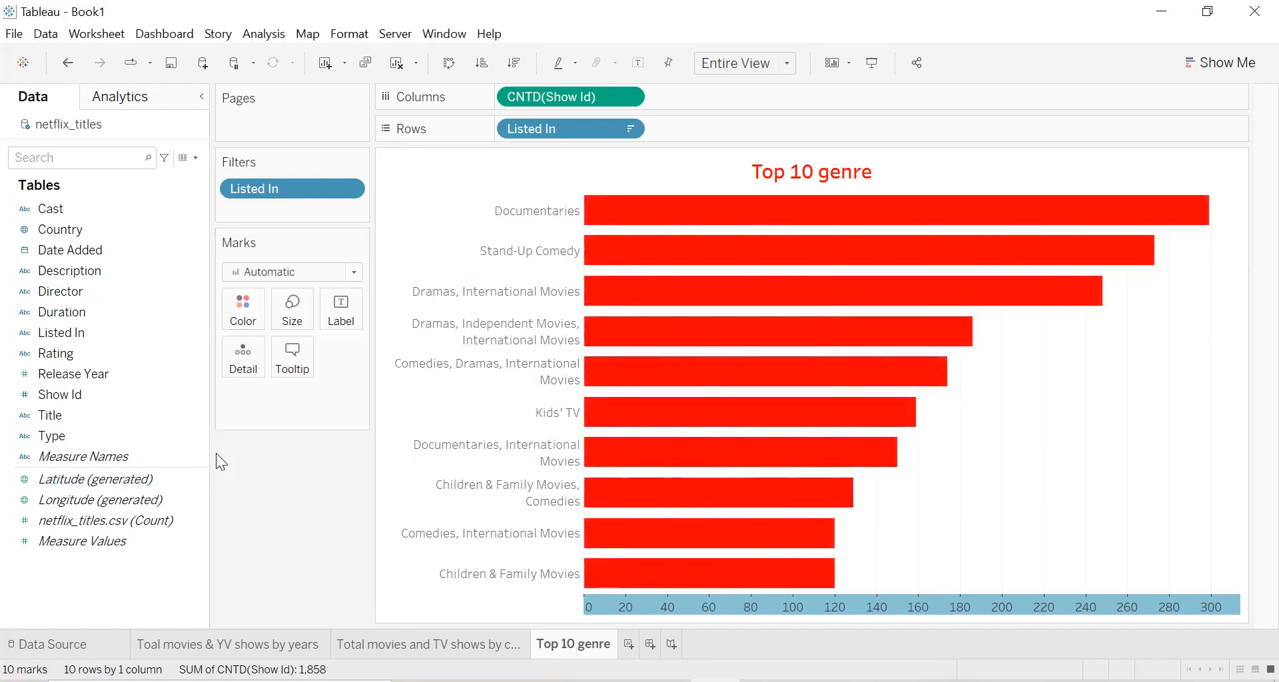
Set the worksheet shading of the Top 10 genre sheet to black
{"action": "right_click", "coordinate": [1034, 397]}
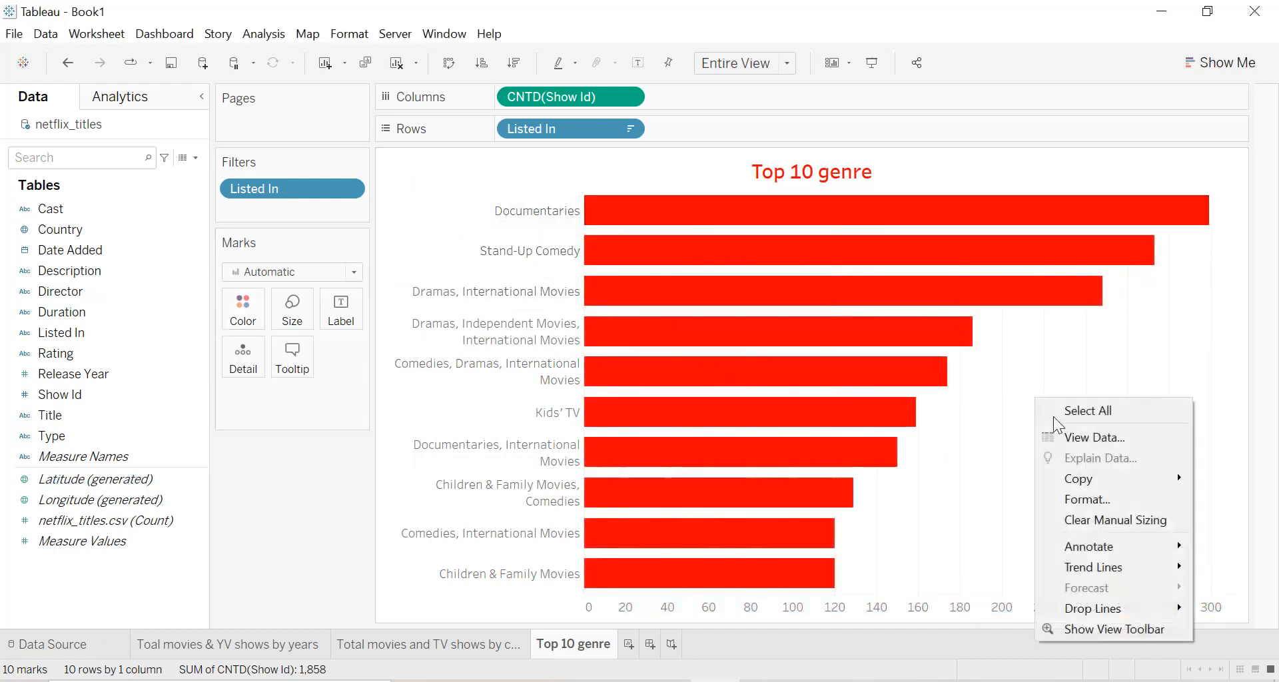
{"action": "left_click", "coordinate": [1082, 496]}
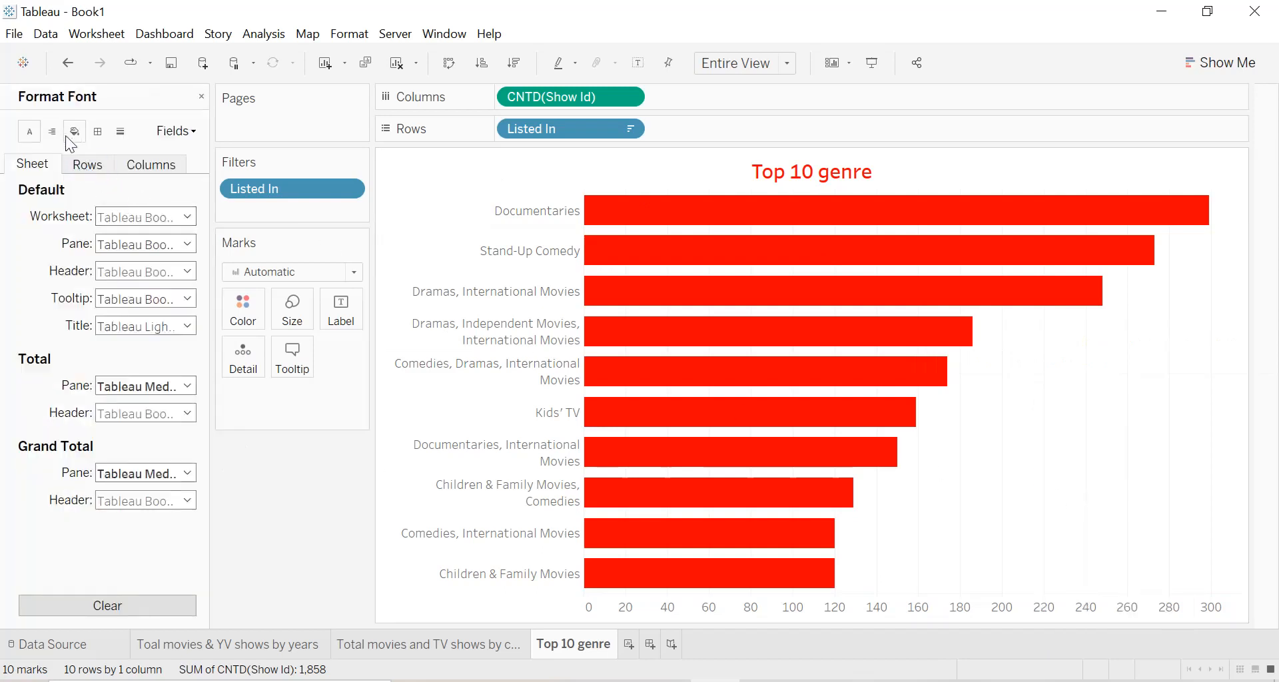
{"action": "left_click", "coordinate": [75, 131]}
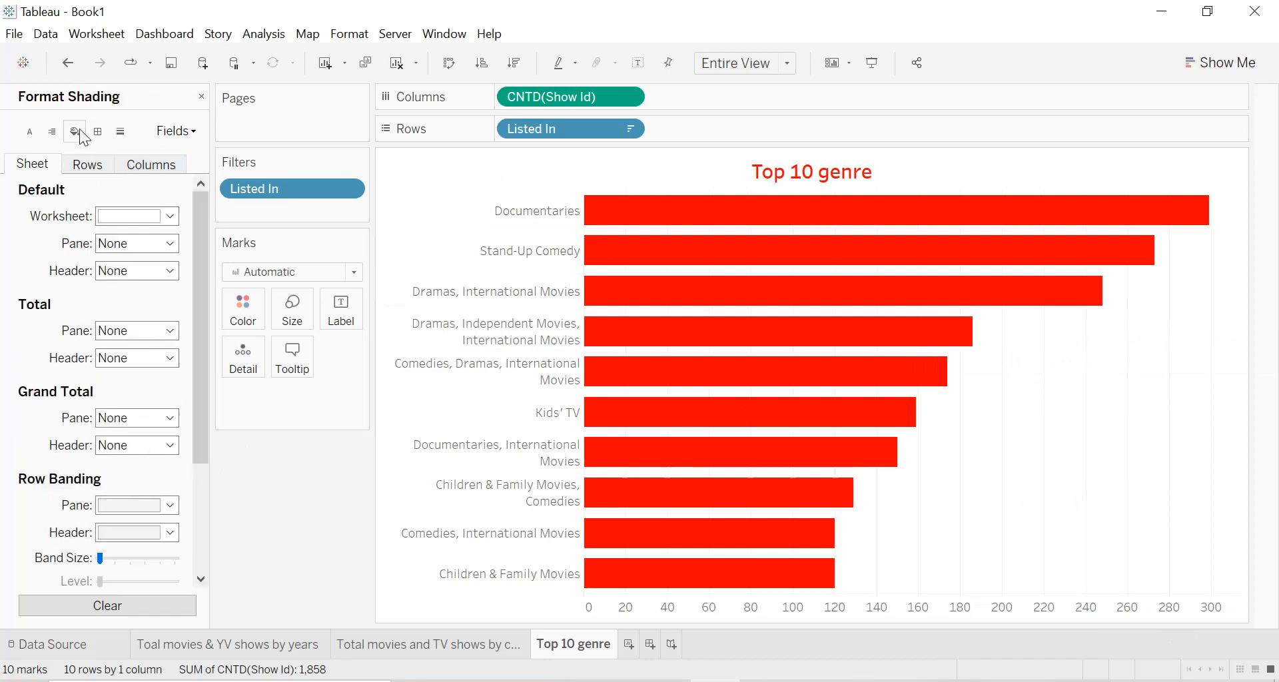
{"action": "left_click", "coordinate": [138, 219]}
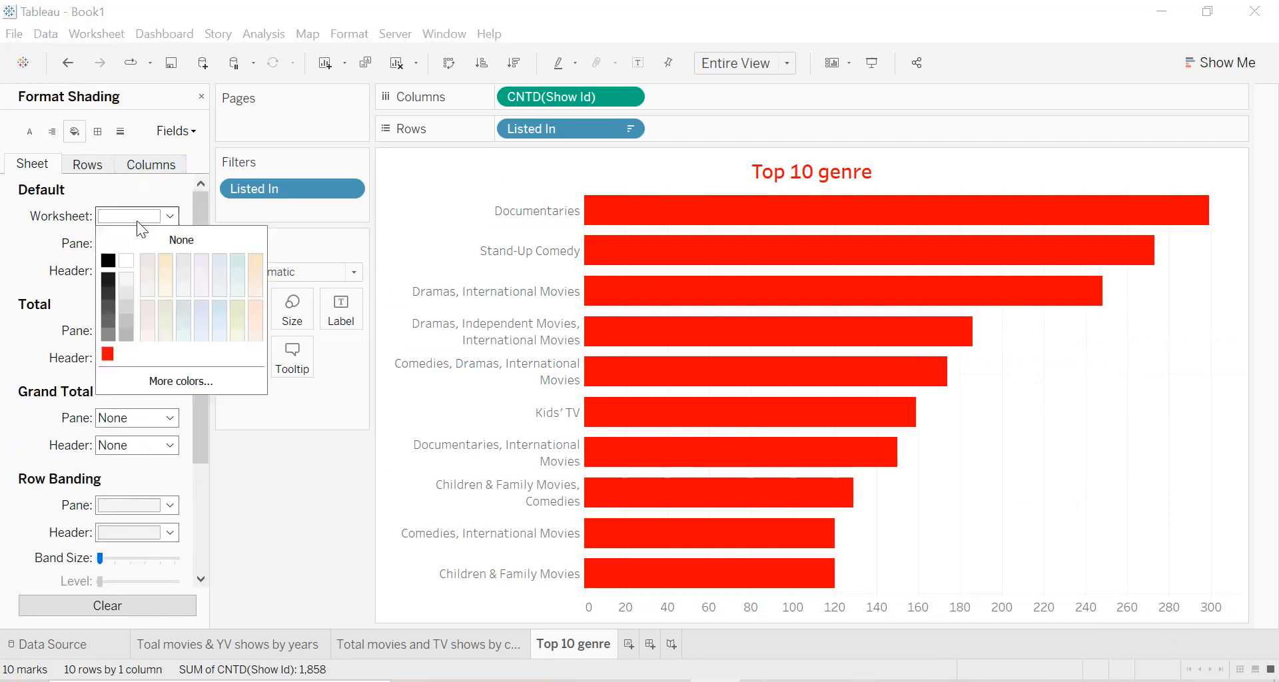
{"action": "left_click", "coordinate": [109, 260]}
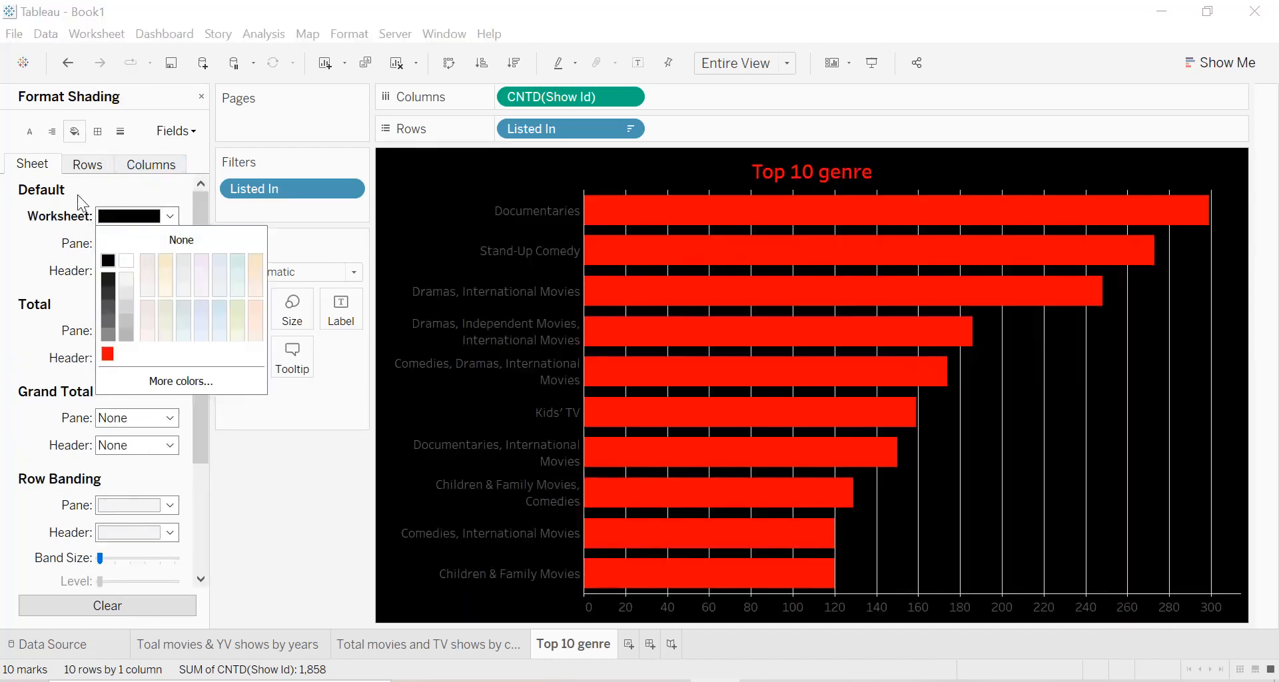
Set the default worksheet font of the genre chart to white and bold
{"action": "left_click", "coordinate": [30, 132]}
{"action": "left_click", "coordinate": [118, 223]}
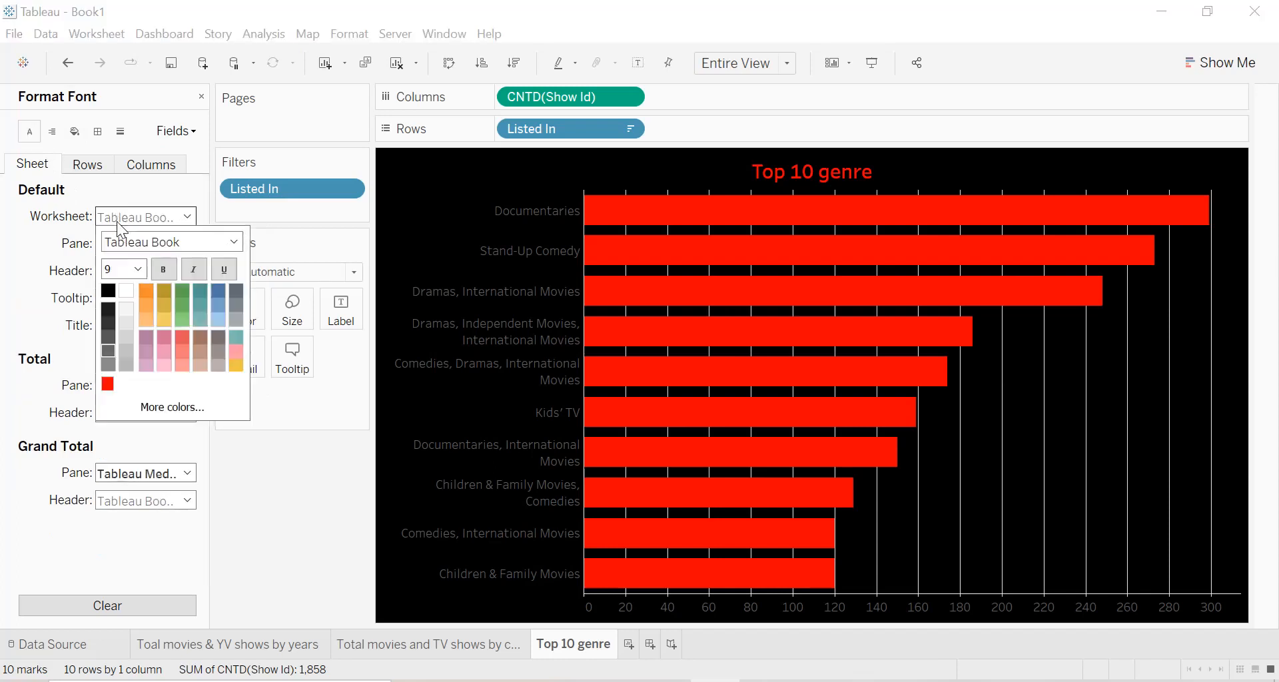
{"action": "left_click", "coordinate": [126, 291]}
{"action": "left_click", "coordinate": [169, 271]}
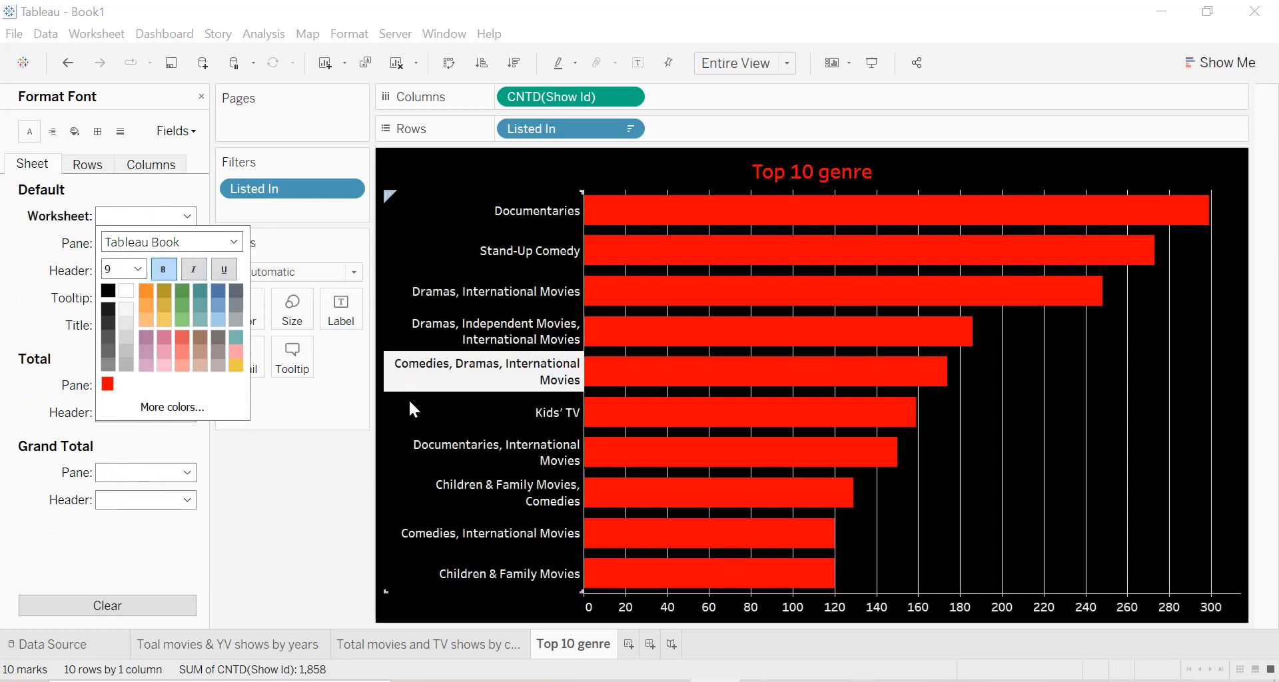
{"action": "left_click", "coordinate": [988, 432]}
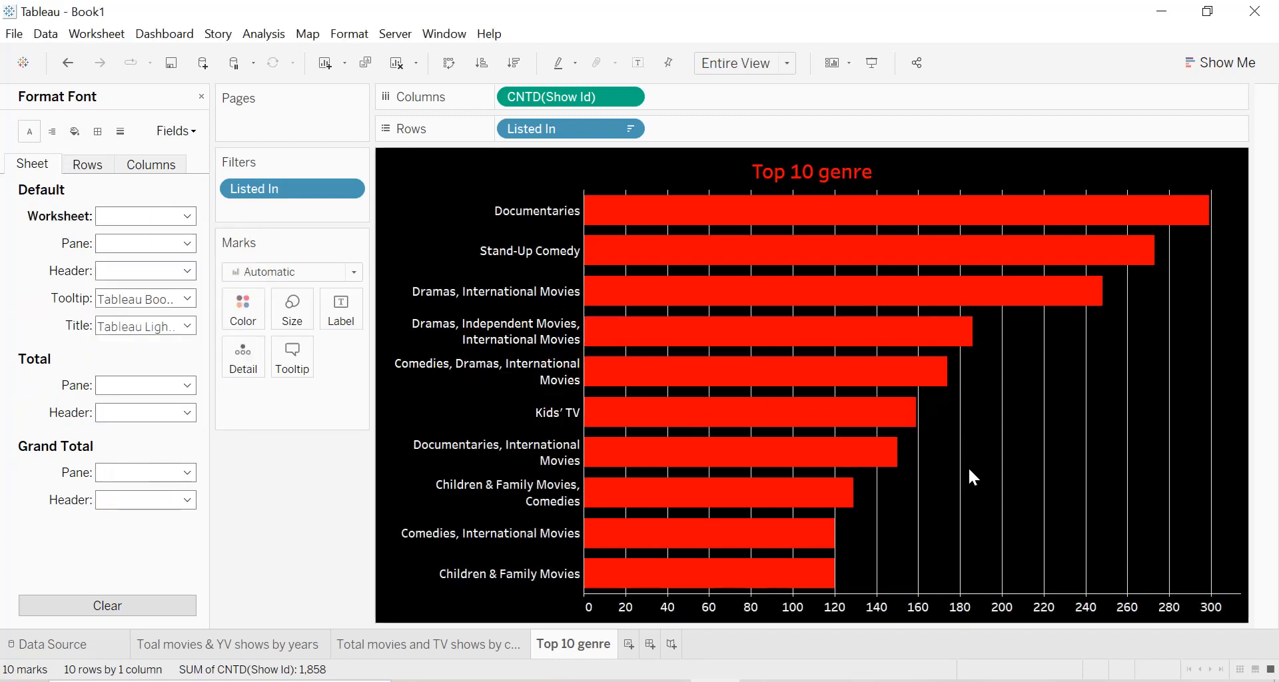
Set the column grid lines of the genre chart to None and close the formatting pane
{"action": "left_click", "coordinate": [120, 131]}
{"action": "left_click", "coordinate": [150, 166]}
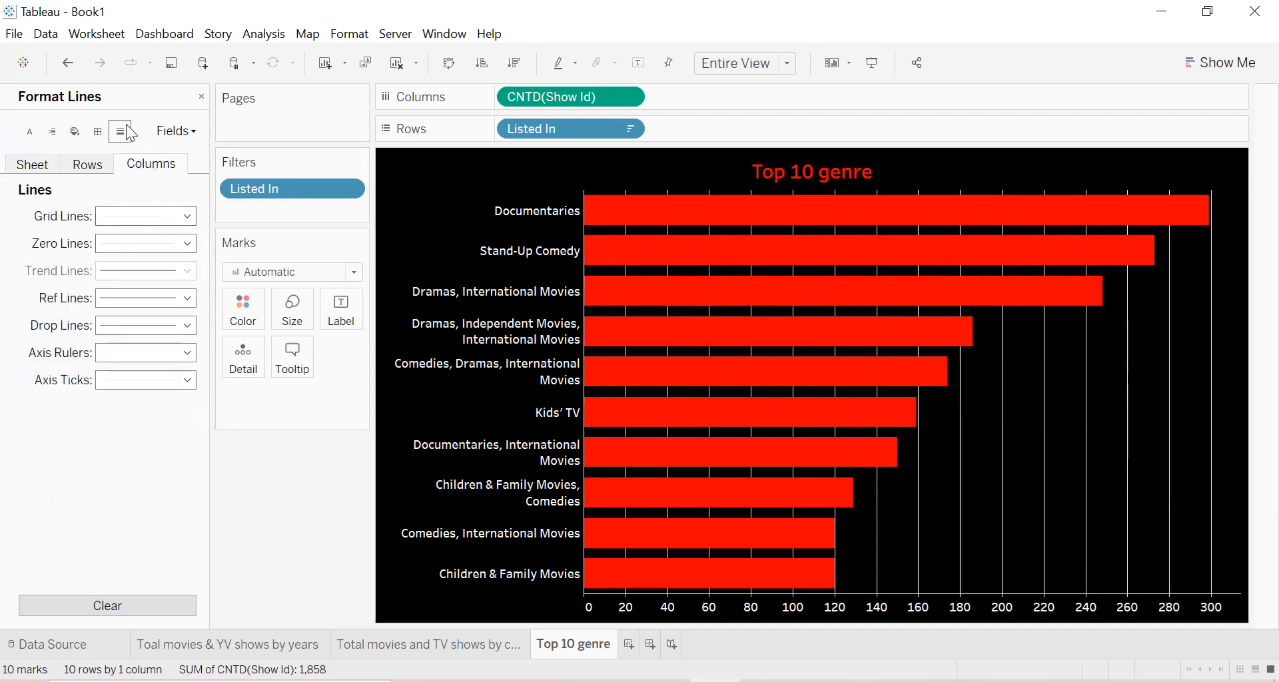
{"action": "left_click", "coordinate": [112, 217]}
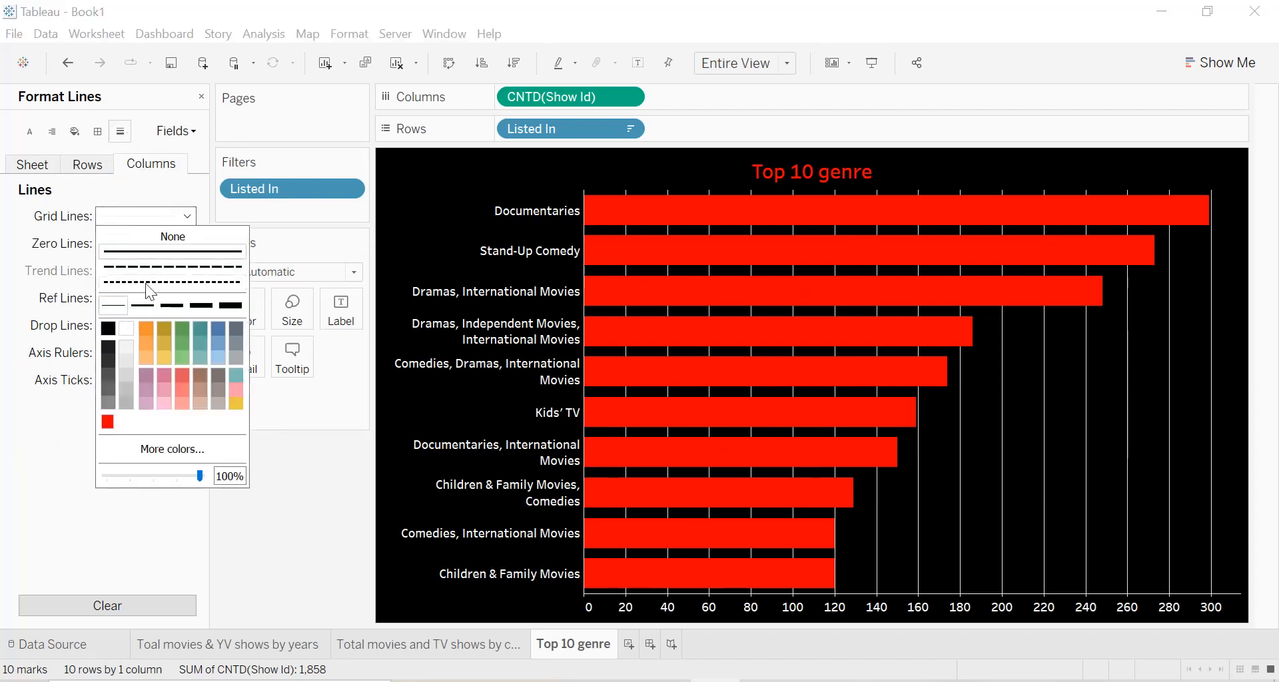
{"action": "left_click", "coordinate": [172, 237]}
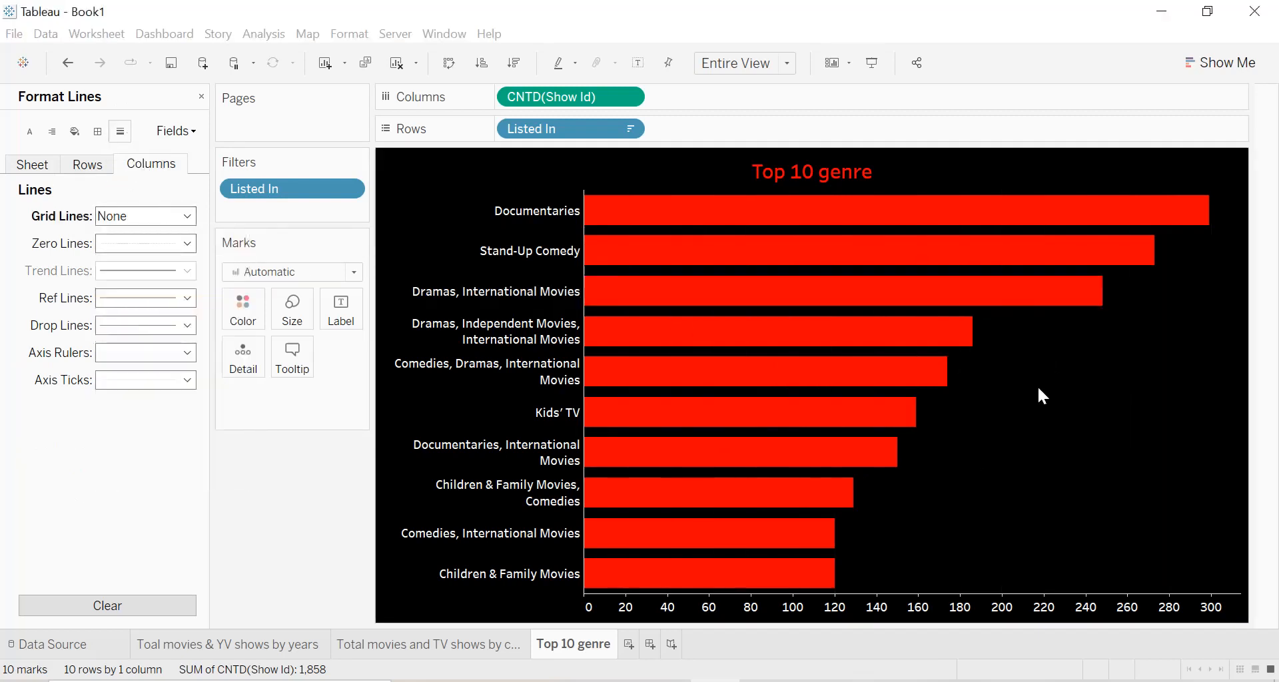
{"action": "left_click", "coordinate": [859, 184]}
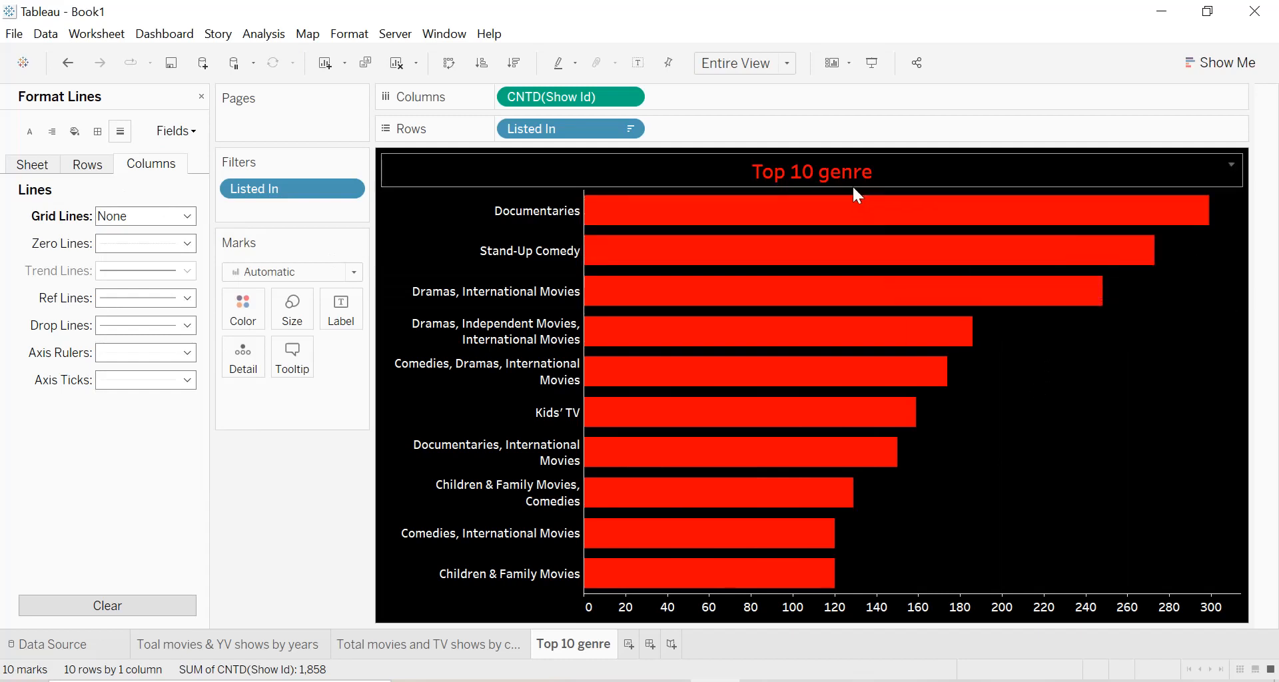
{"action": "left_click", "coordinate": [201, 98]}
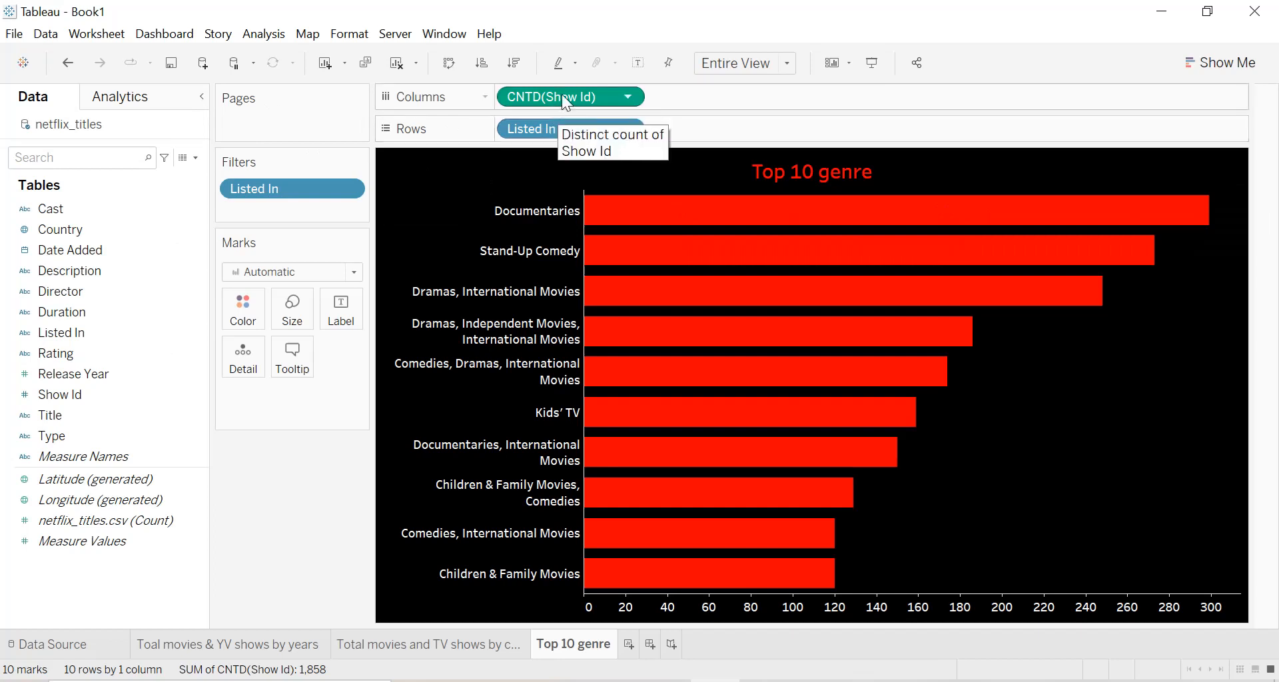
Label the genre bars with the distinct count of Show Id, keeping the measure on the columns
{"action": "left_click_drag", "start_coordinate": [565, 101], "coordinate": [336, 312]}
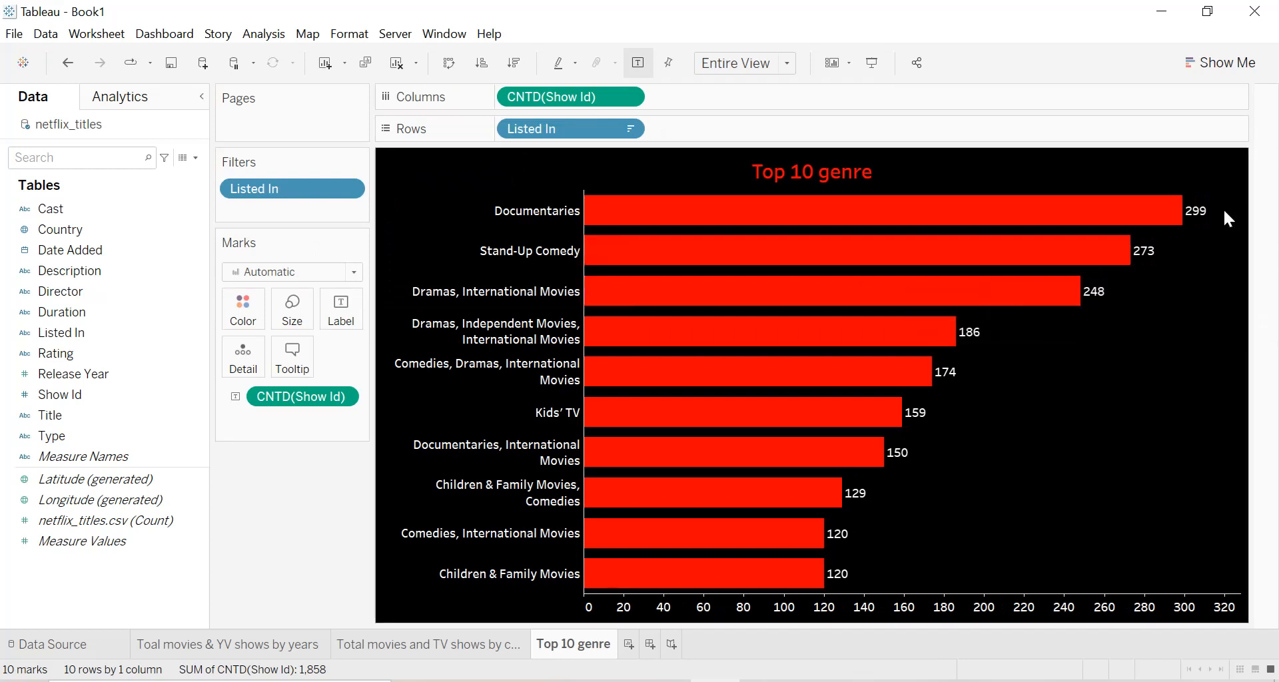
{"action": "mouse_move", "coordinate": [1198, 220]}
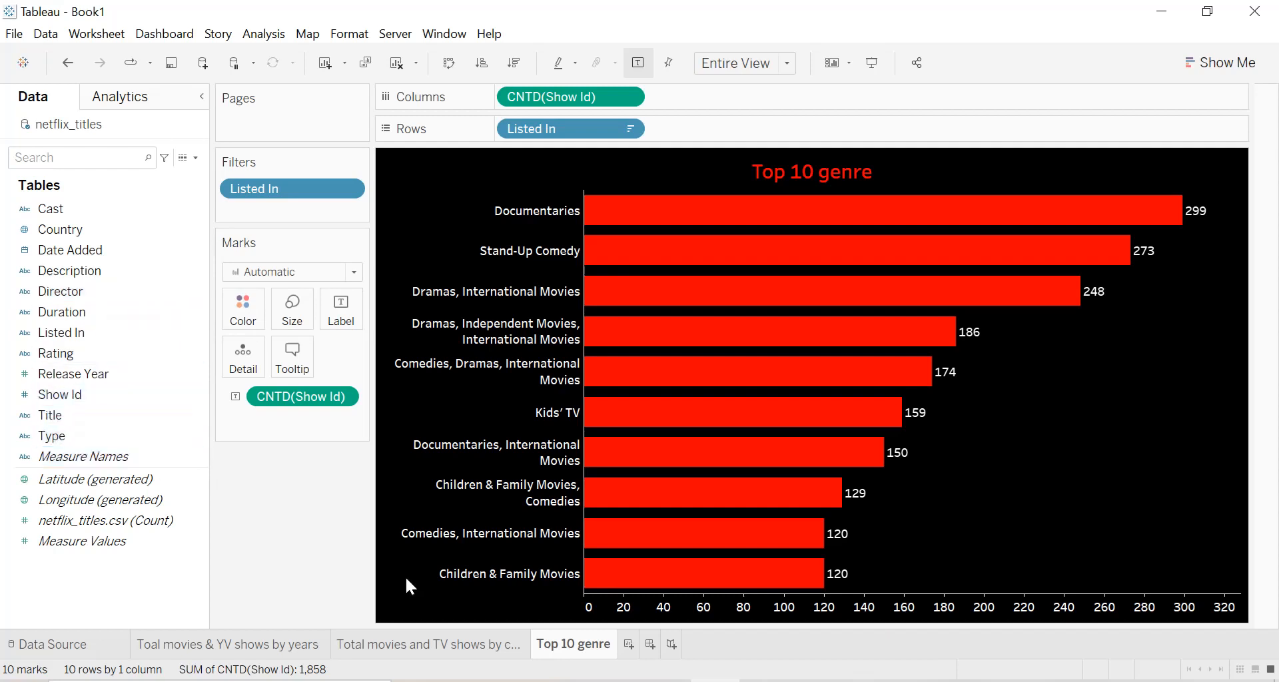
Add a new worksheet and rename it "Movies & TV shows distribution"
{"action": "left_click", "coordinate": [628, 644]}
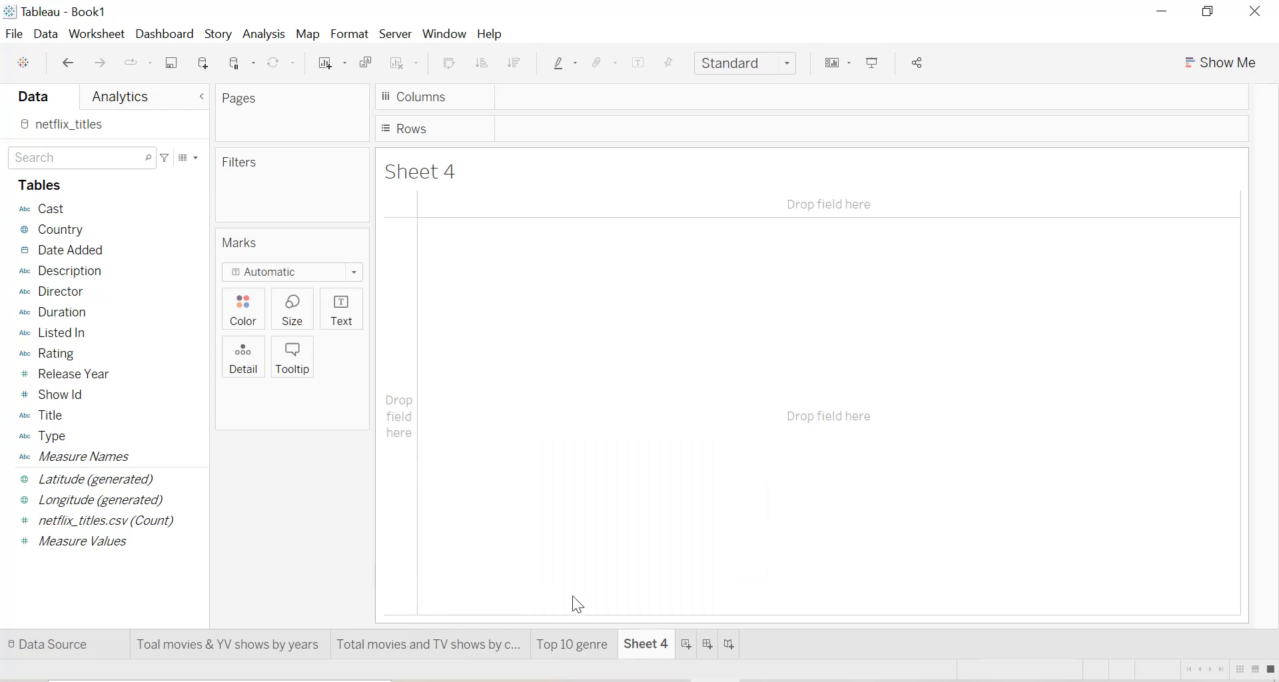
{"action": "double_click", "coordinate": [658, 648]}
{"action": "type", "text": "Movies & TV shows "}
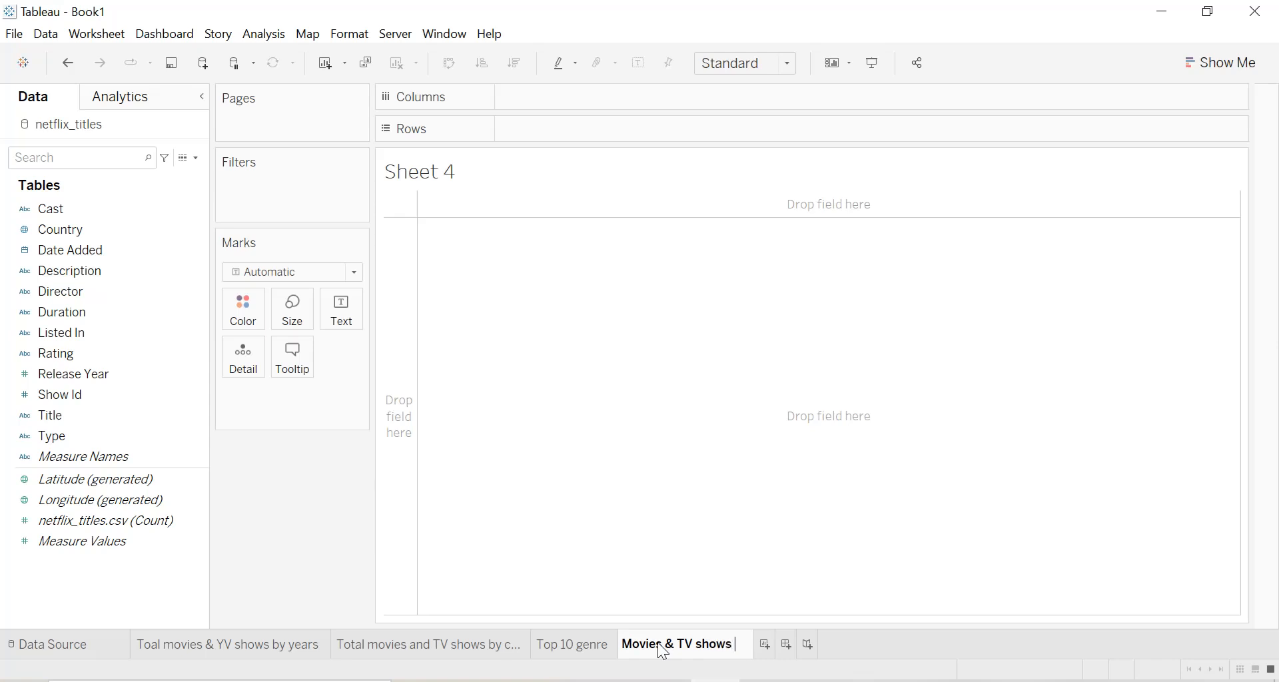
{"action": "type", "text": "distr"}
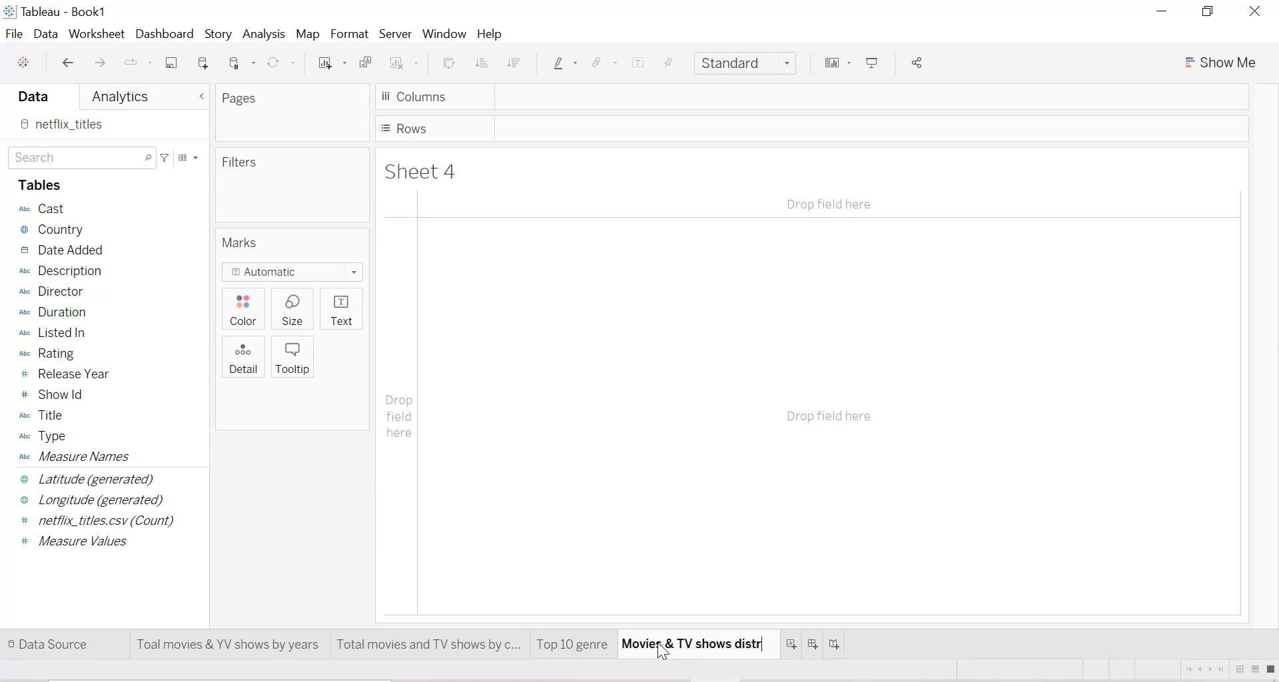
{"action": "type", "text": "ibution"}
{"action": "key", "text": "Return"}
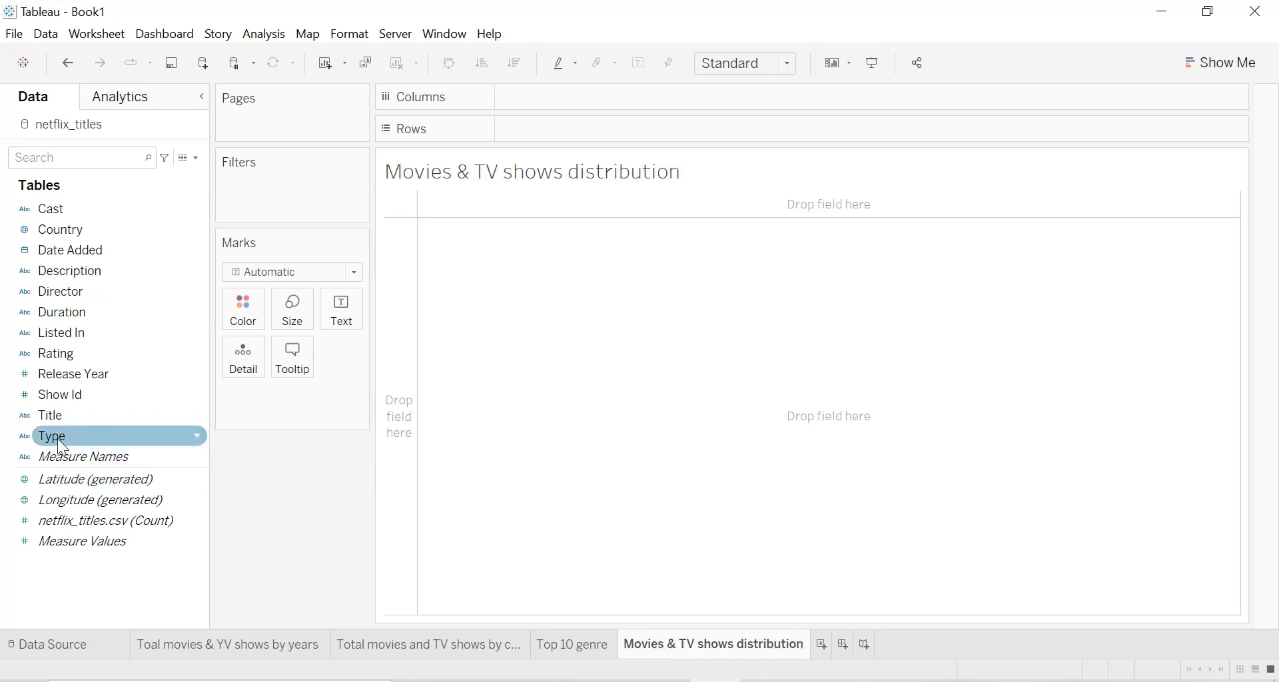
List Type as rows and show the distinct count of Show Id as text for each type
{"action": "left_click_drag", "start_coordinate": [57, 438], "coordinate": [539, 141]}
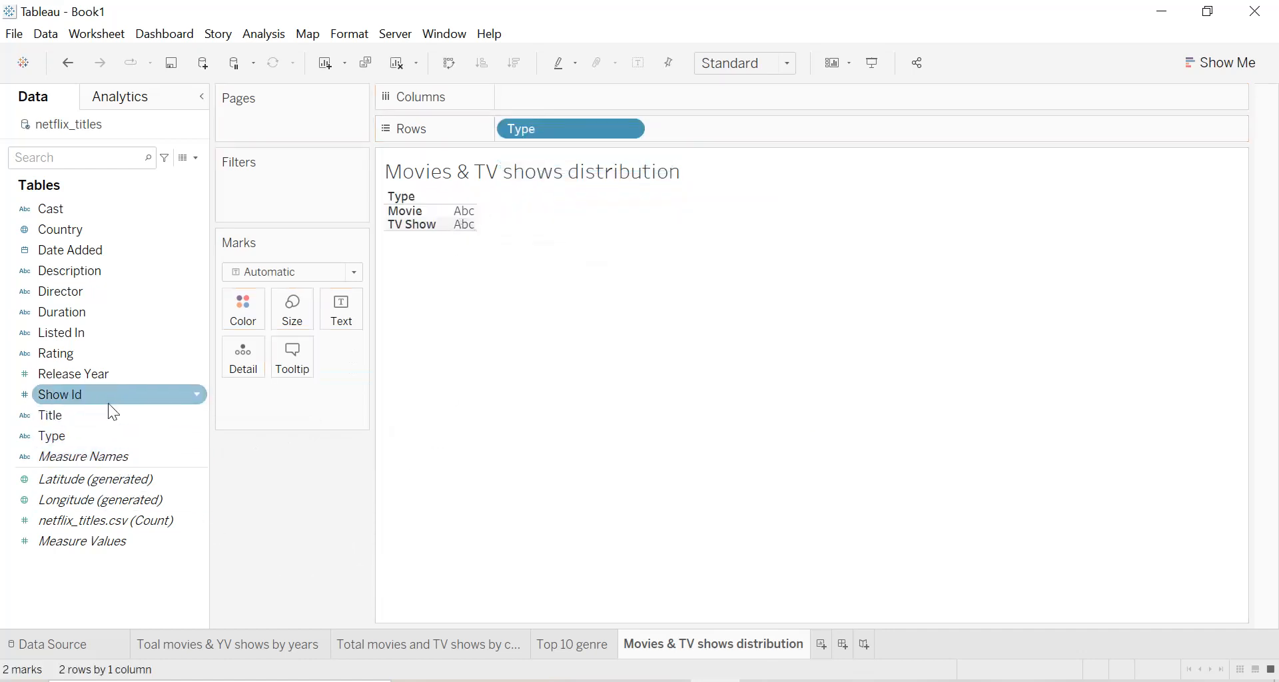
{"action": "left_click_drag", "start_coordinate": [93, 394], "coordinate": [345, 325]}
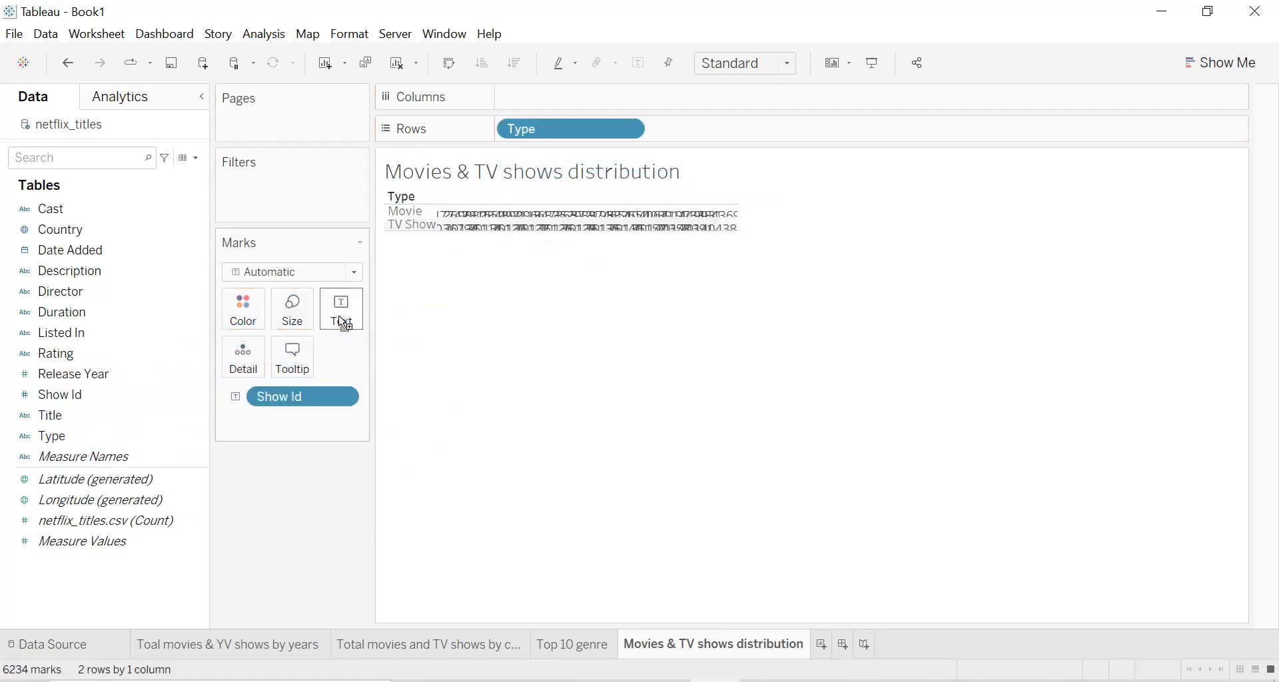
{"action": "left_click", "coordinate": [348, 397]}
{"action": "mouse_move", "coordinate": [345, 614]}
{"action": "left_click", "coordinate": [478, 563]}
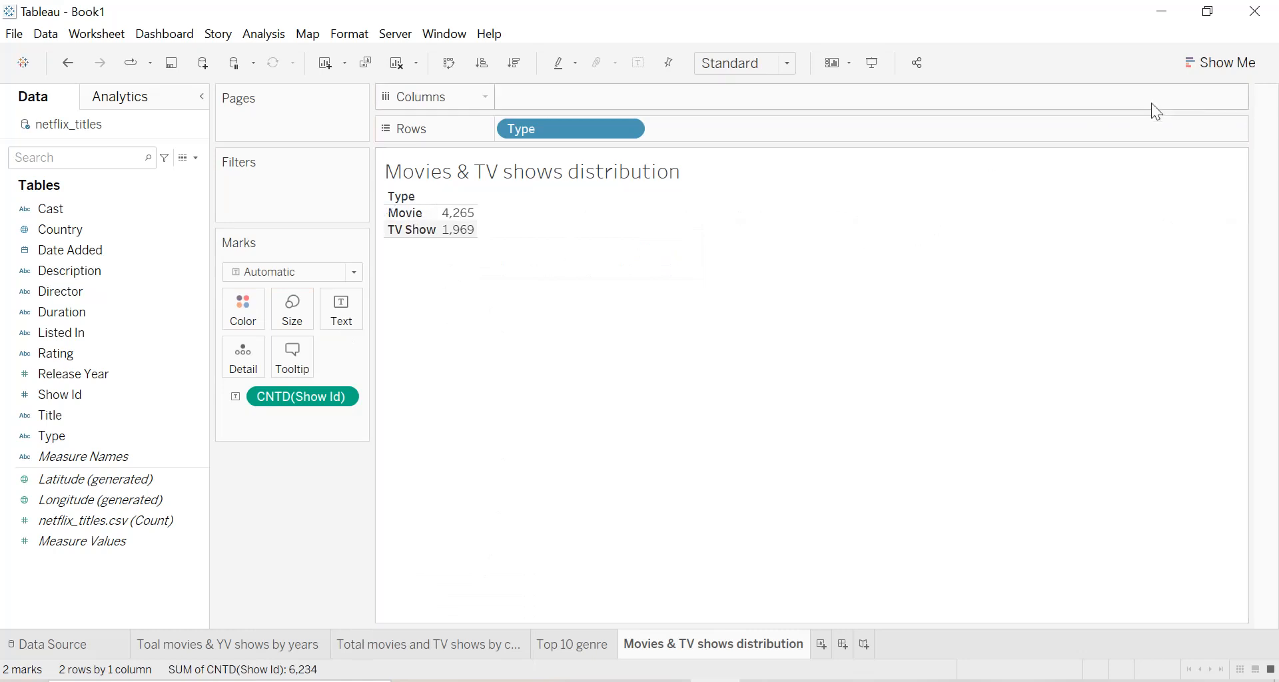
Convert the Type table into a stacked bar chart with Show Me
{"action": "left_click", "coordinate": [1196, 81]}
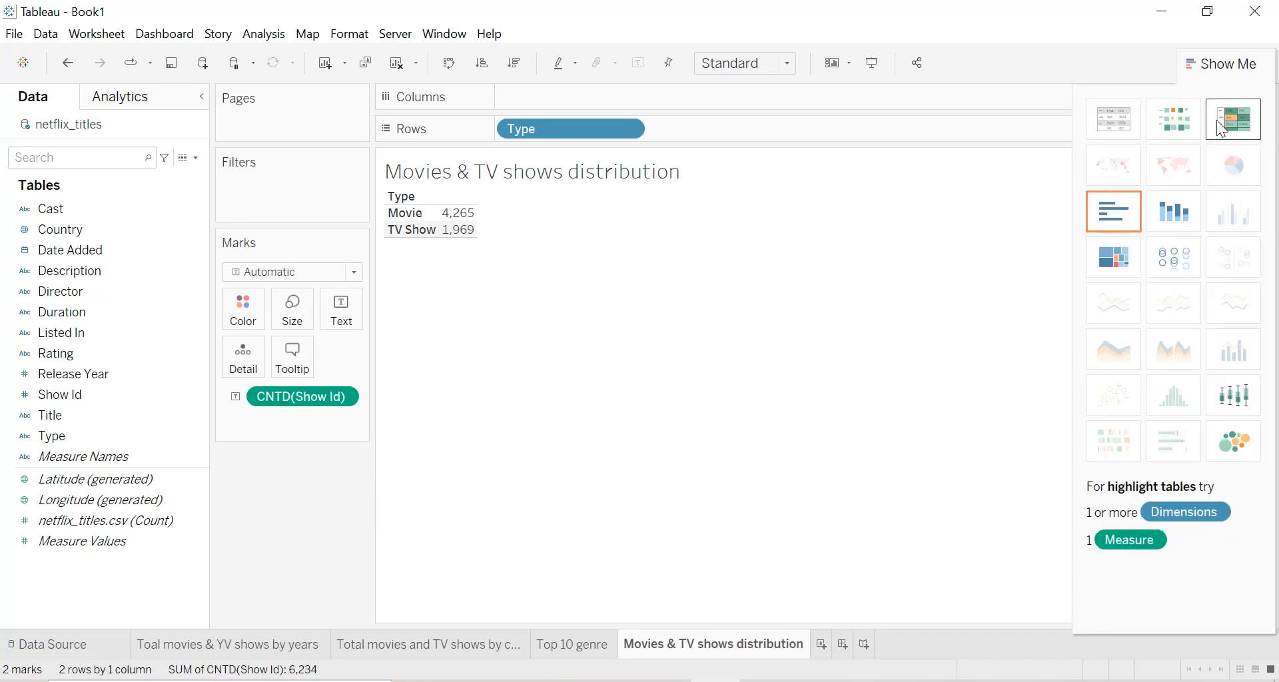
{"action": "left_click", "coordinate": [1185, 223]}
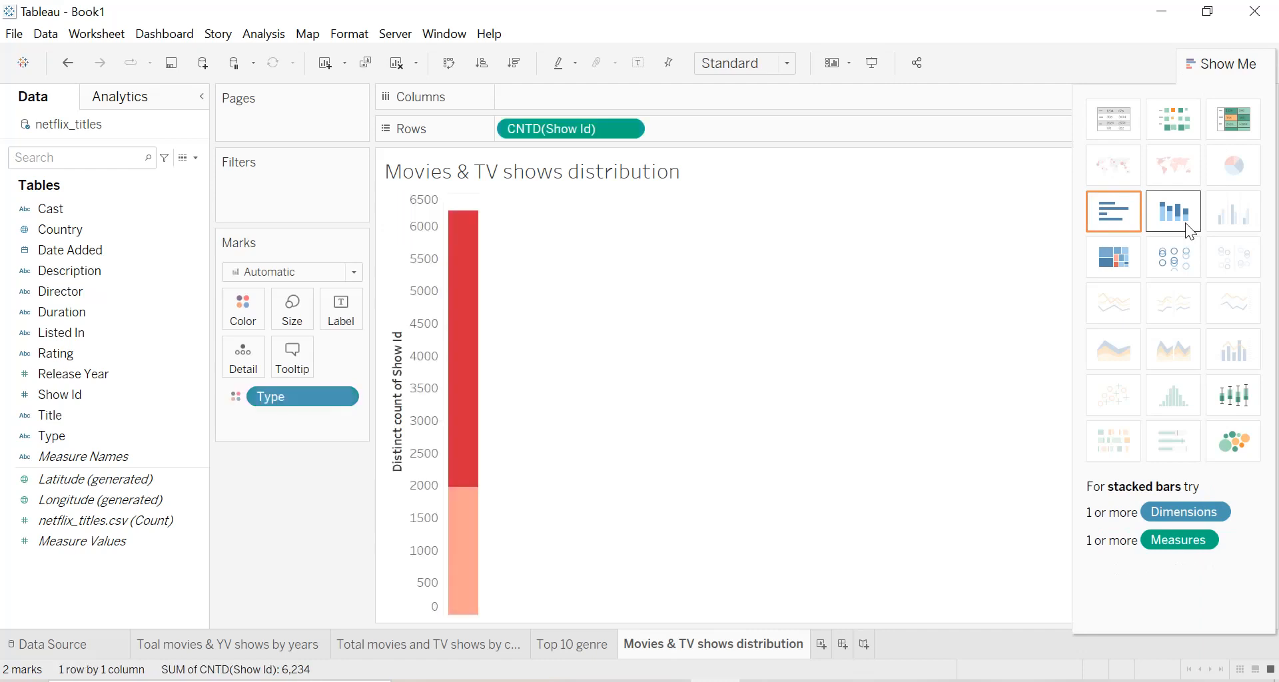
Convert the Type chart into packed bubbles with Show Me
{"action": "left_click", "coordinate": [1237, 451]}
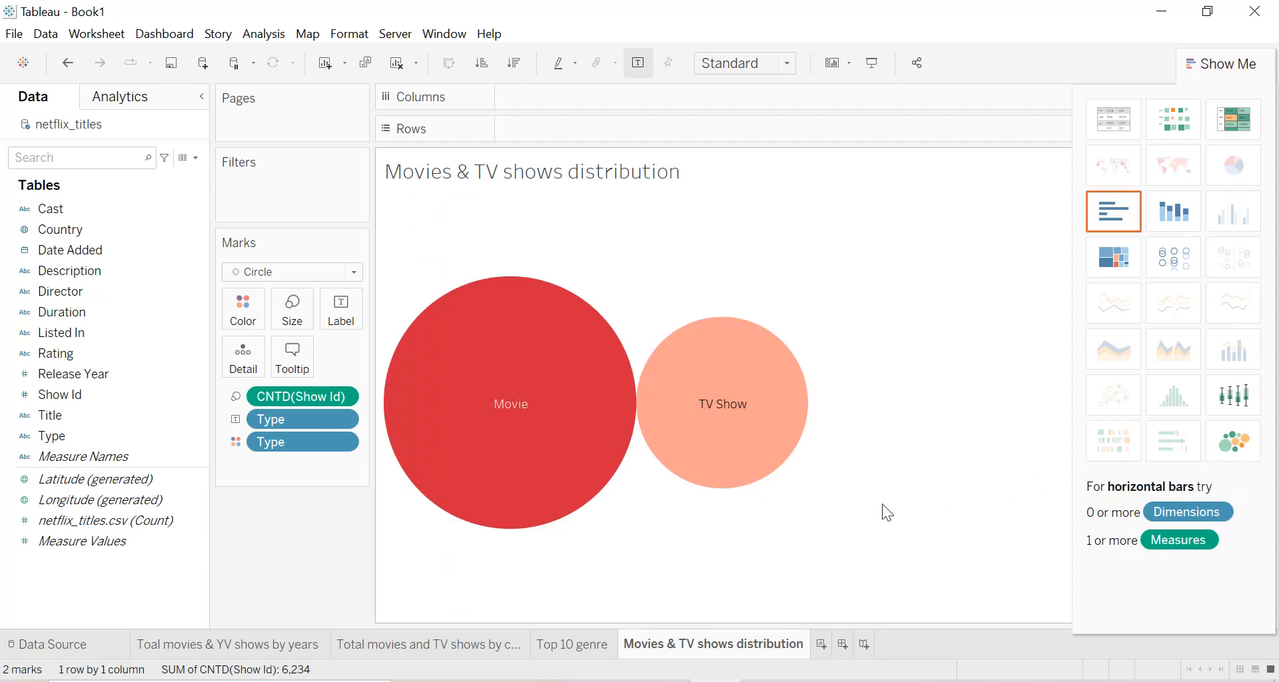
{"action": "left_click", "coordinate": [1216, 62]}
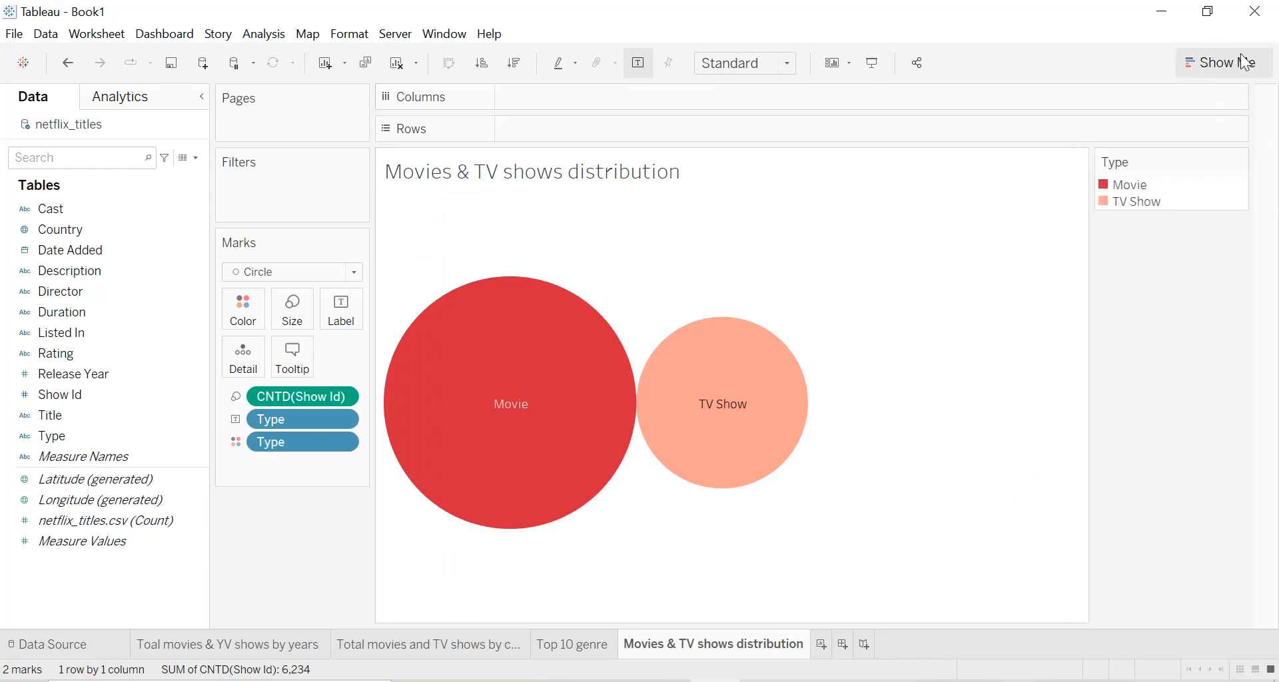
{"action": "mouse_move", "coordinate": [1232, 162]}
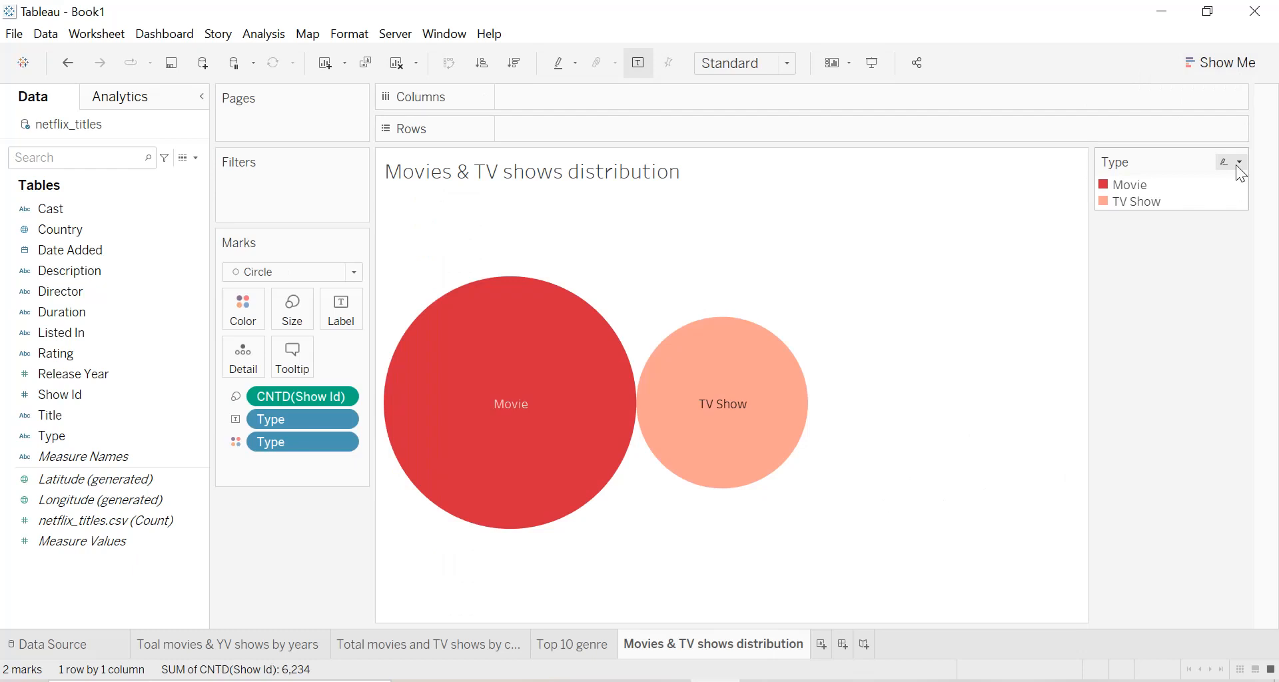
Label the Movie and TV Show bubbles with the distinct count of Show Id, keeping the measure on size
{"action": "mouse_move", "coordinate": [567, 380]}
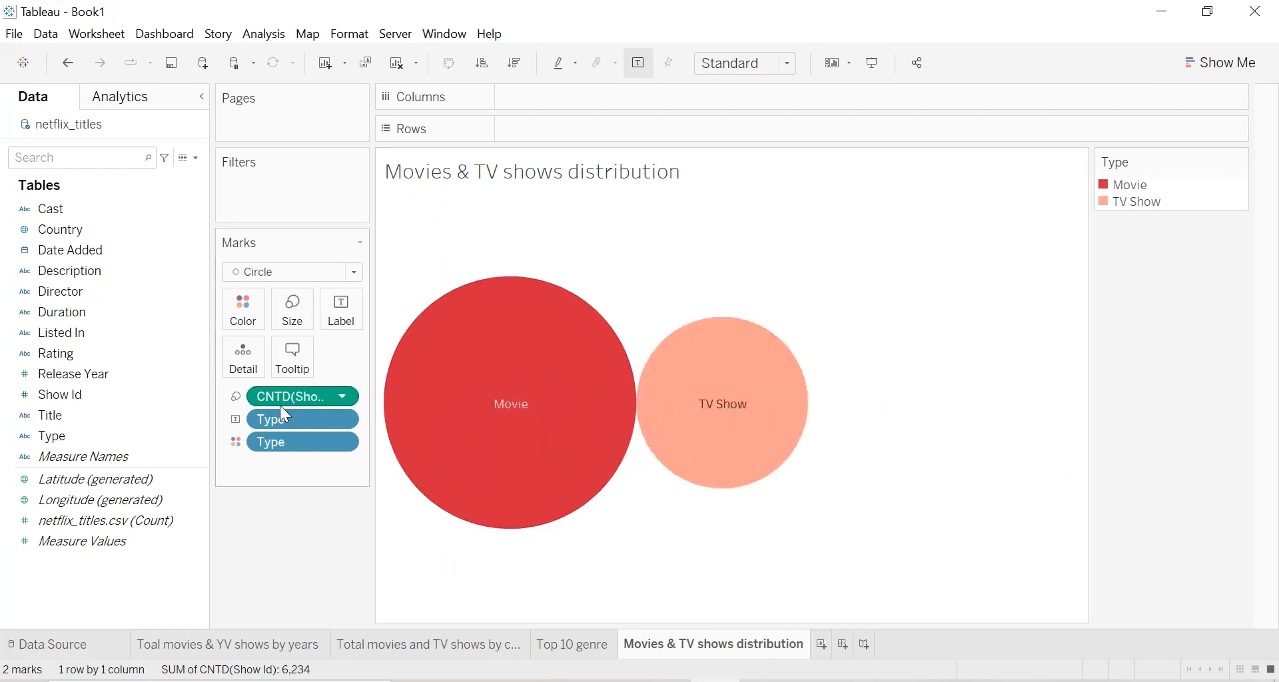
{"action": "left_click_drag", "start_coordinate": [277, 399], "coordinate": [339, 327]}
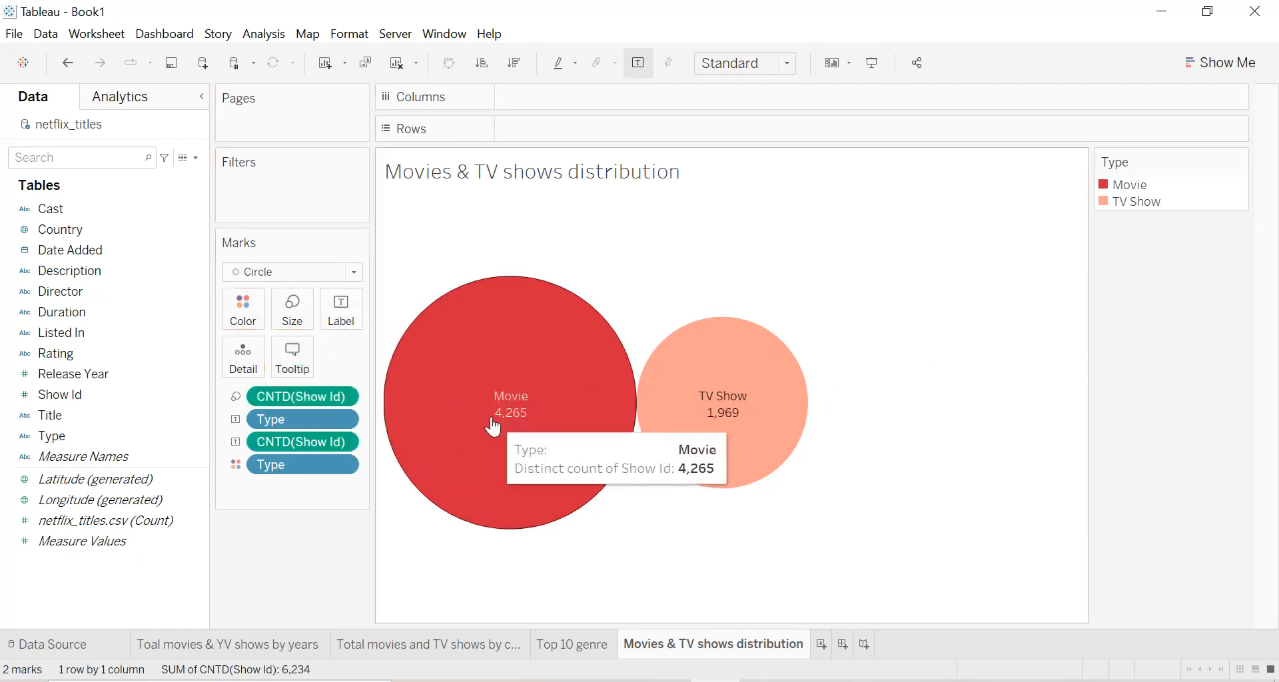
{"action": "mouse_move", "coordinate": [513, 423]}
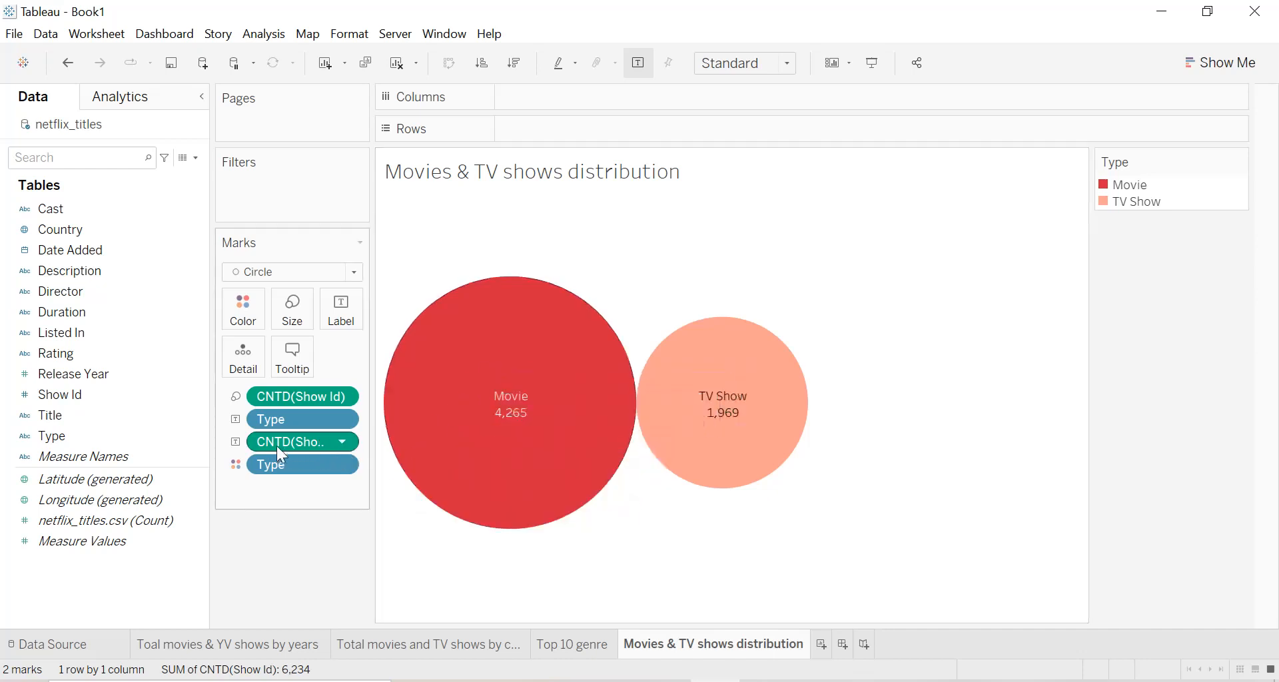
Duplicate the distinct count of Show Id onto Detail and apply the Percent of Total quick table calculation to it
{"action": "left_click_drag", "start_coordinate": [285, 445], "coordinate": [245, 365]}
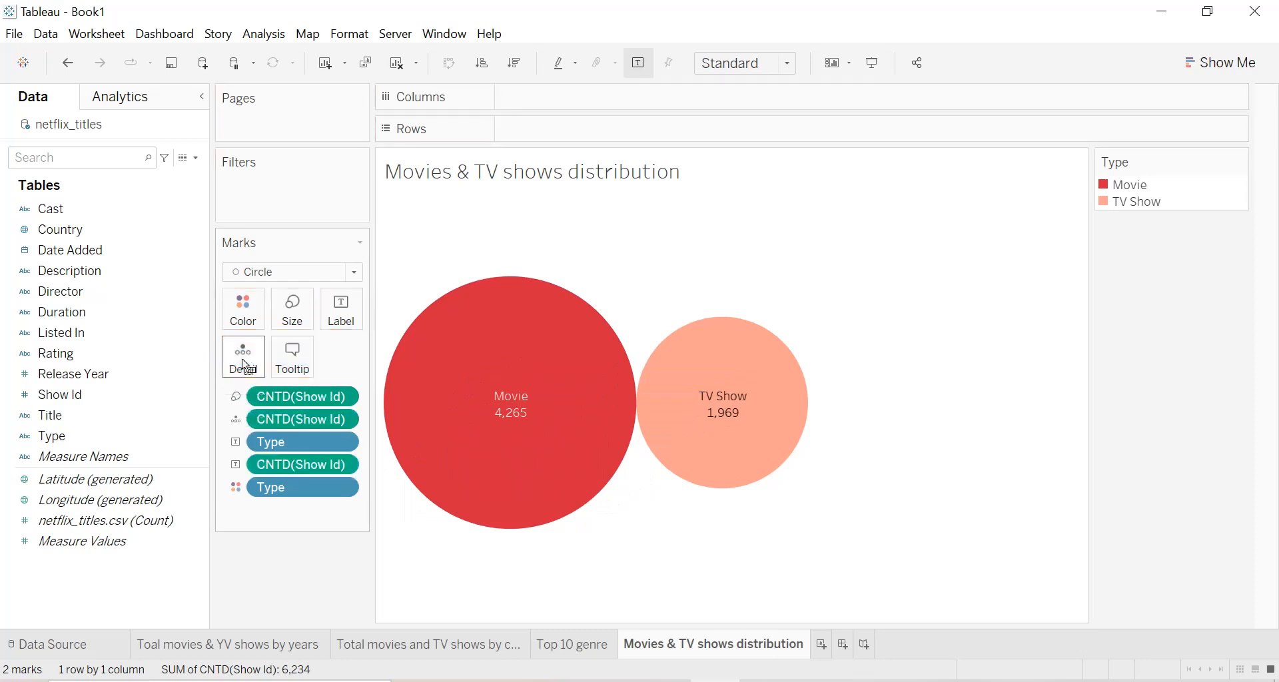
{"action": "left_click", "coordinate": [345, 420]}
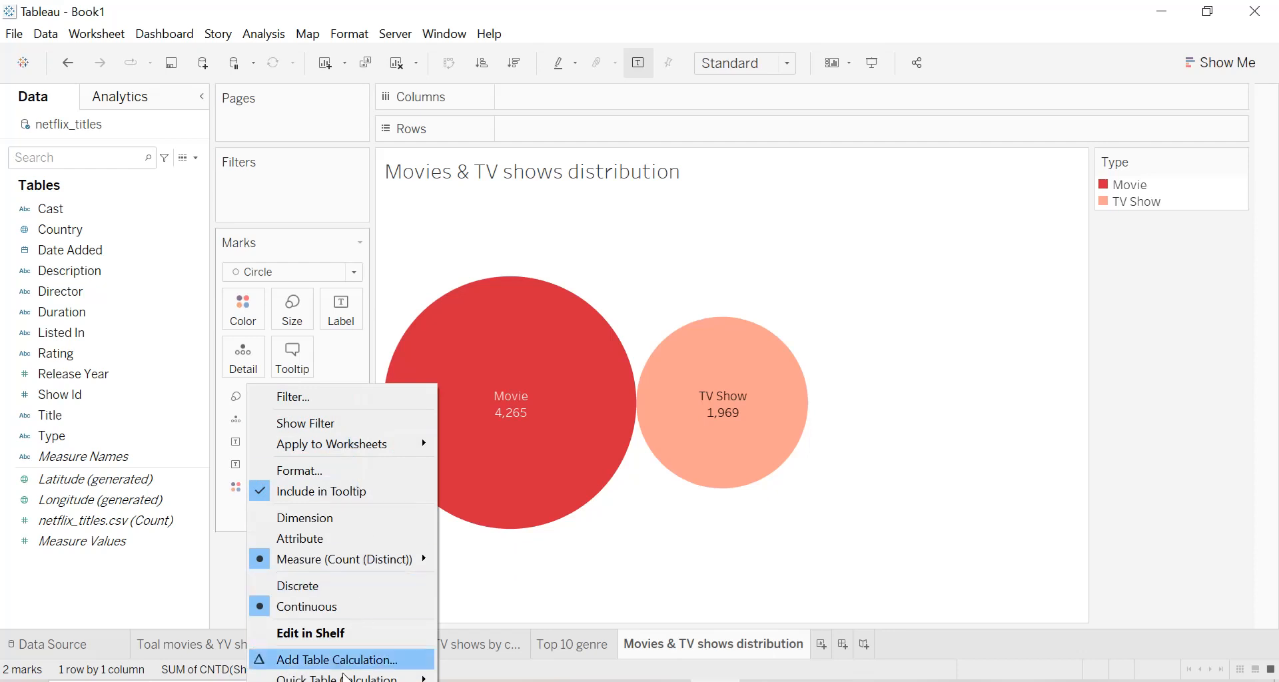
{"action": "mouse_move", "coordinate": [336, 678]}
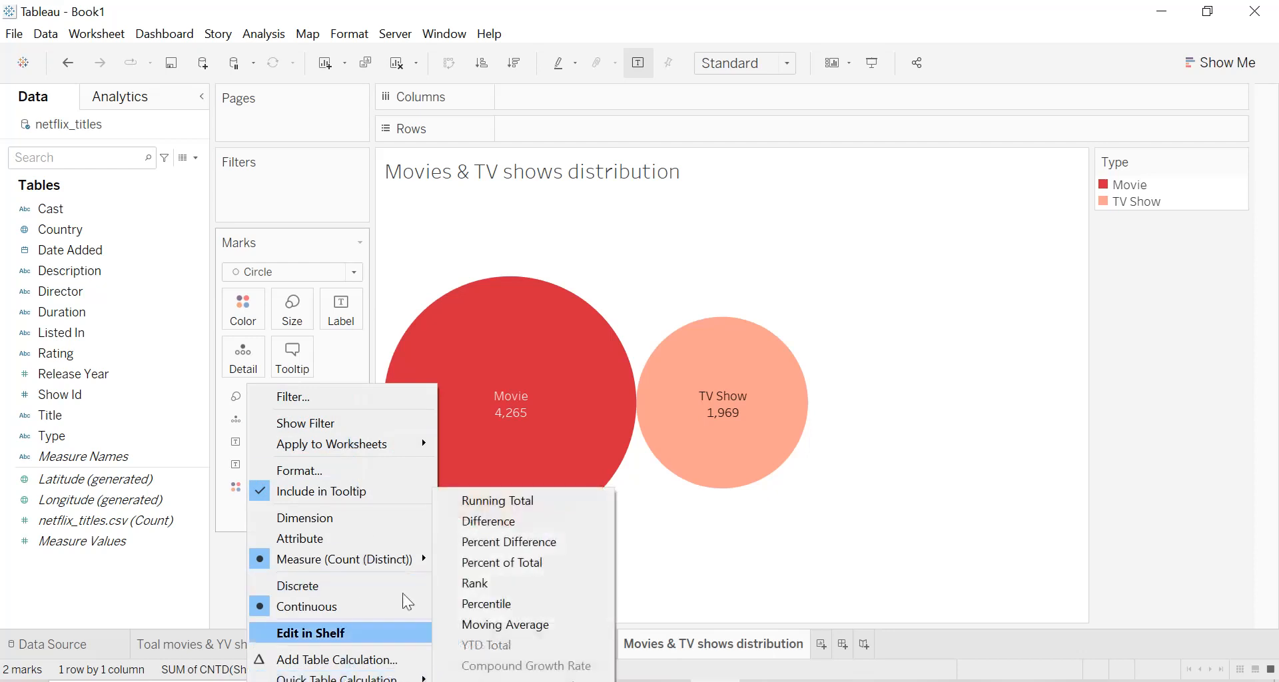
{"action": "left_click", "coordinate": [421, 274]}
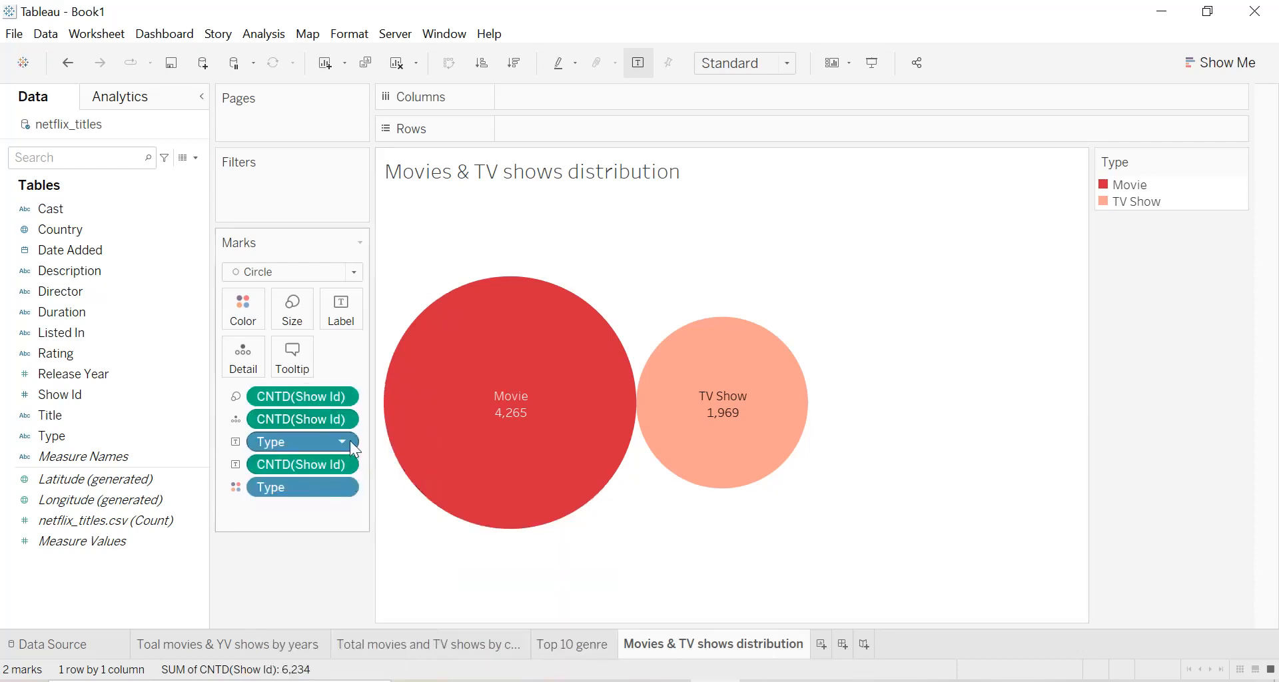
{"action": "left_click", "coordinate": [343, 419]}
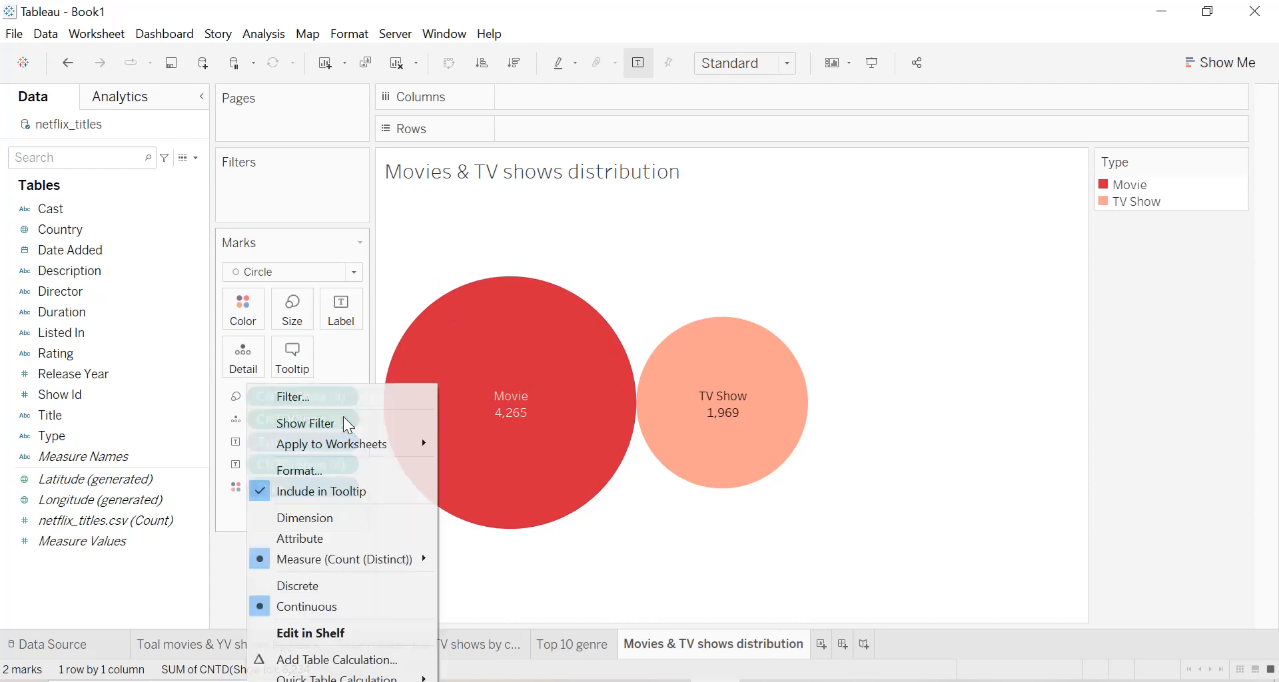
{"action": "mouse_move", "coordinate": [400, 677]}
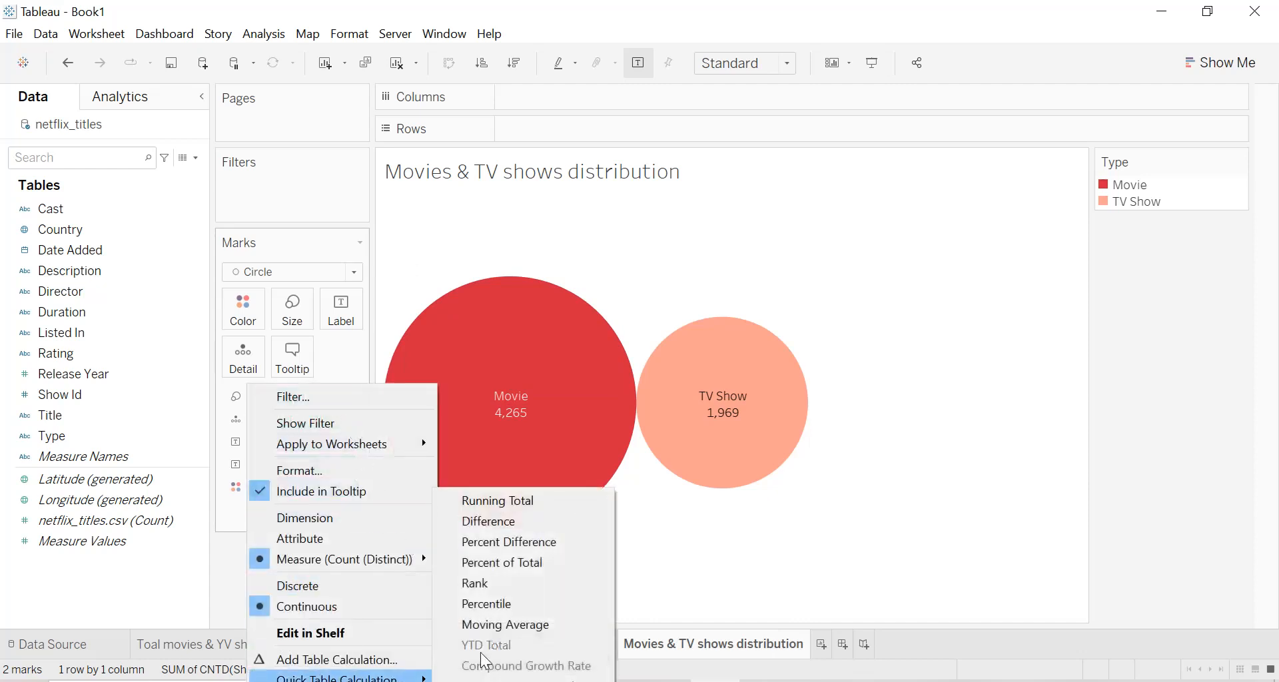
{"action": "left_click", "coordinate": [500, 569]}
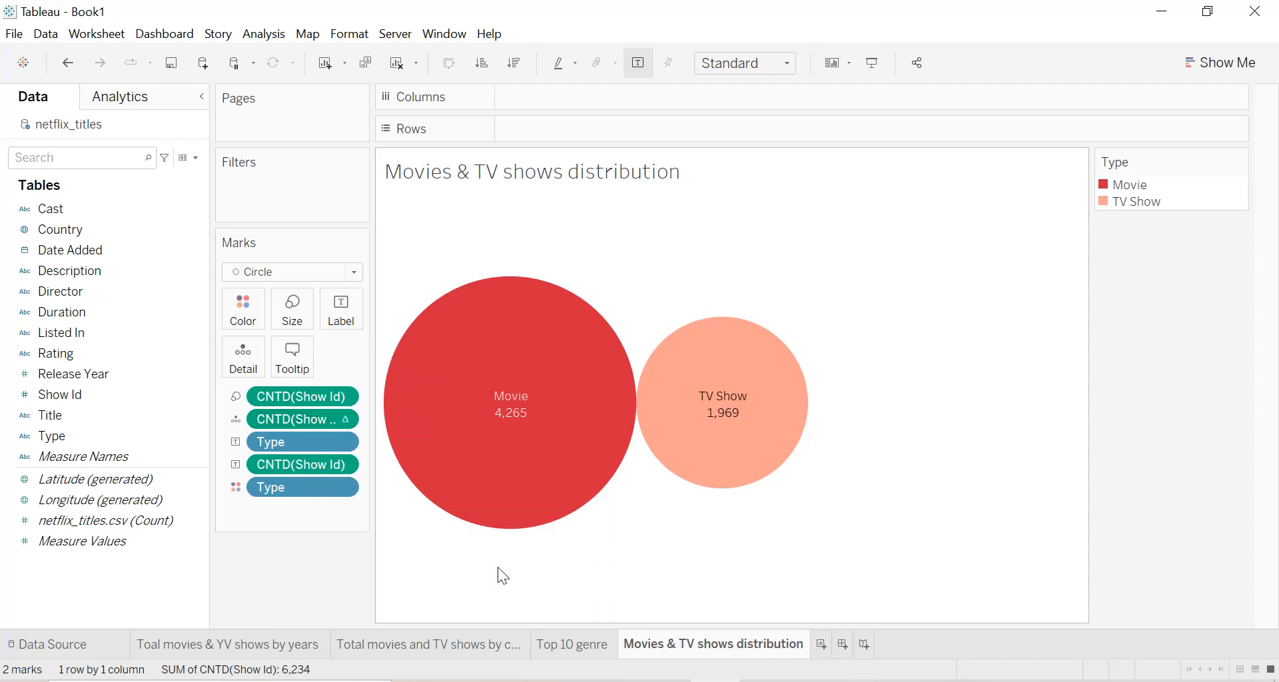
Show the percent of total as a bubble label, placed below the type name and count
{"action": "left_click", "coordinate": [239, 427]}
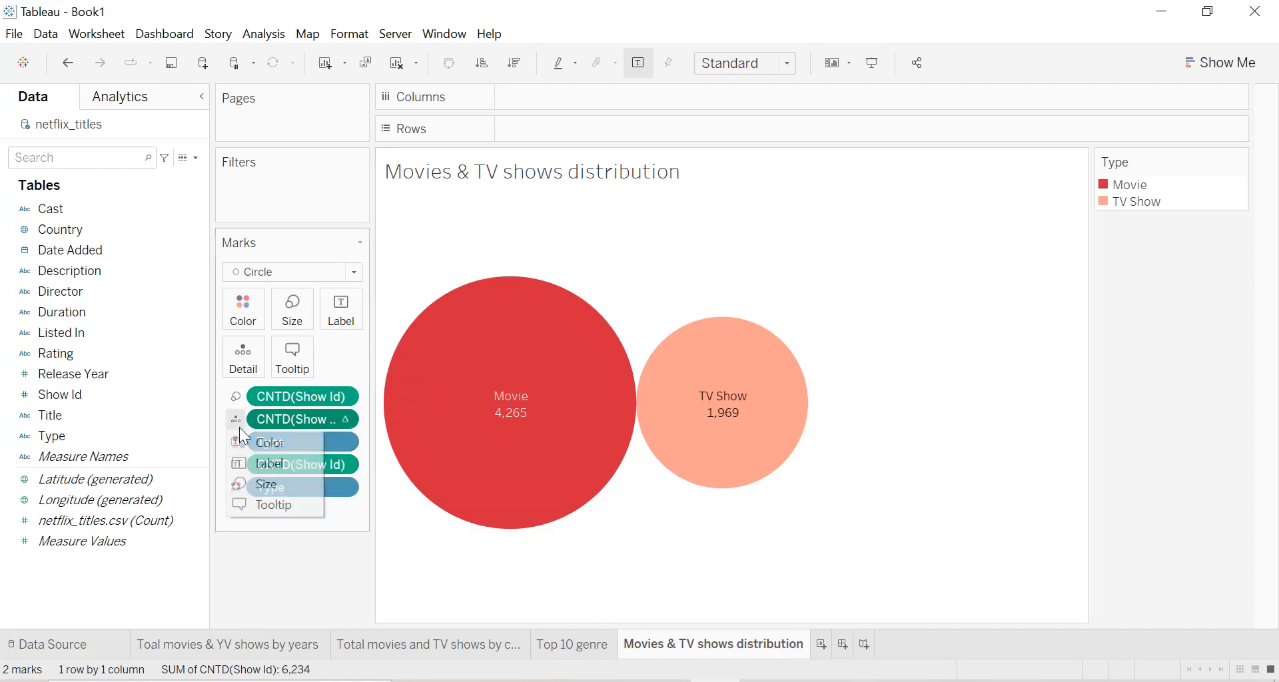
{"action": "left_click", "coordinate": [254, 466]}
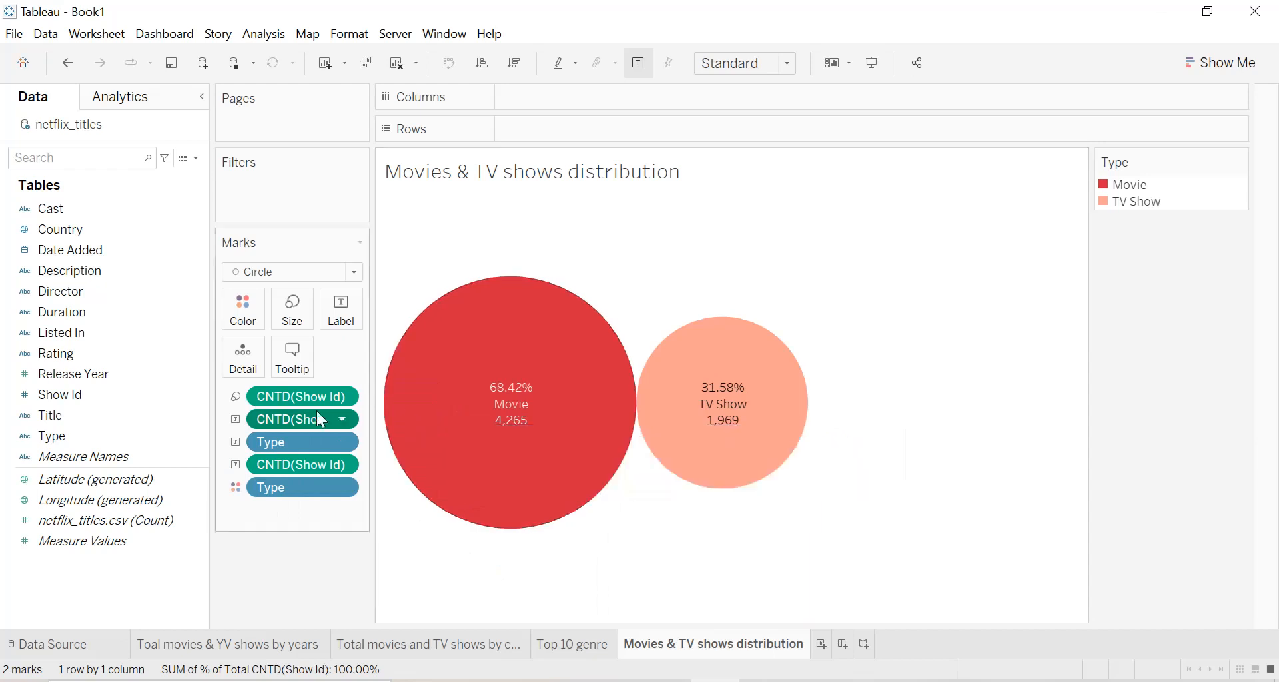
{"action": "left_click_drag", "start_coordinate": [283, 418], "coordinate": [277, 513]}
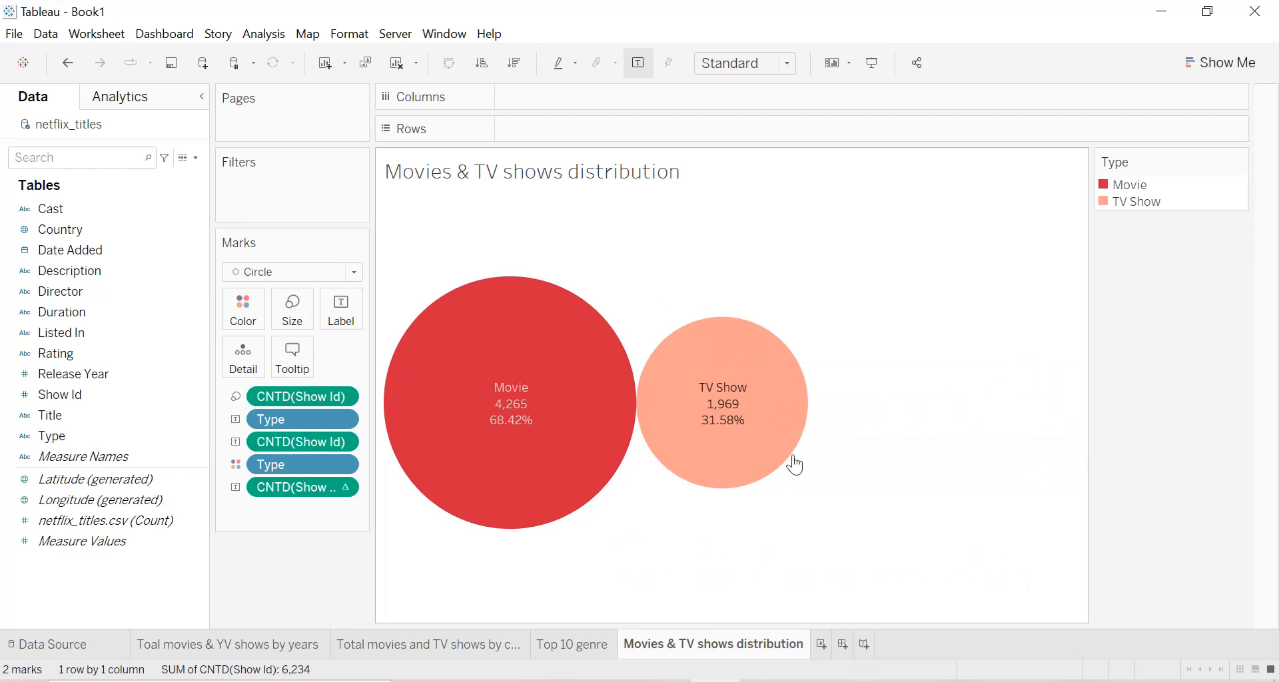
Centre the sheet title and make it bold
{"action": "double_click", "coordinate": [619, 174]}
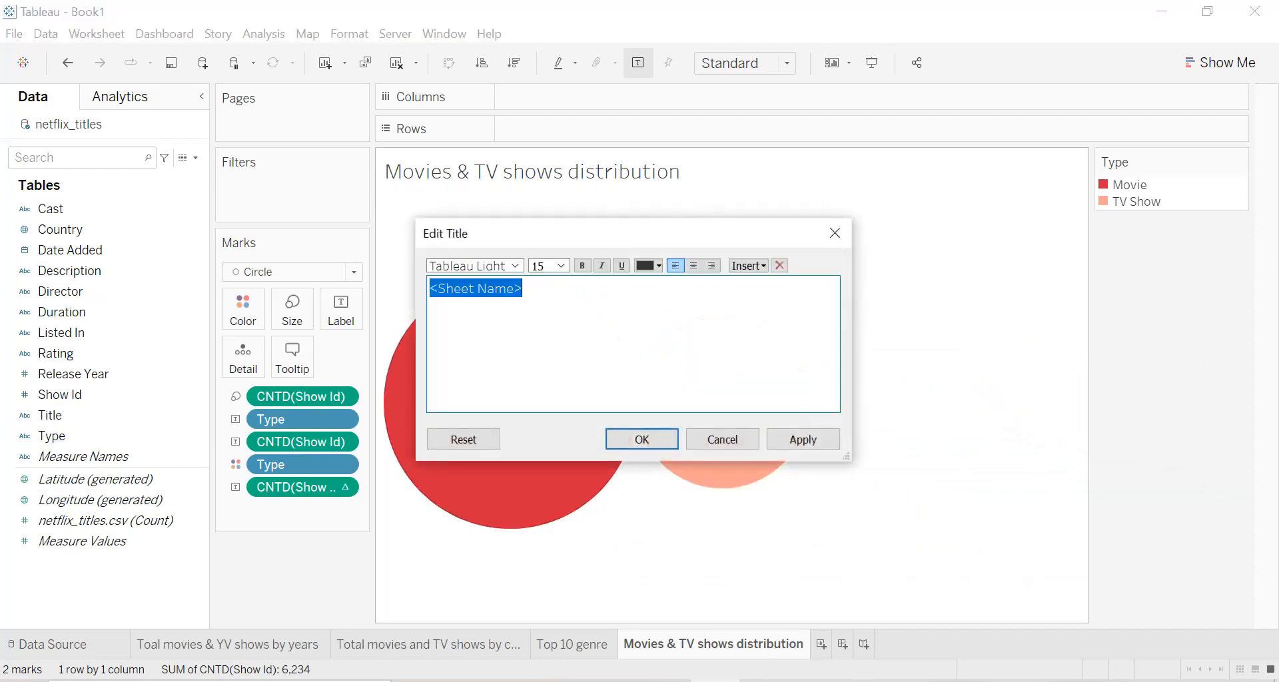
{"action": "left_click", "coordinate": [693, 266]}
{"action": "left_click", "coordinate": [582, 266]}
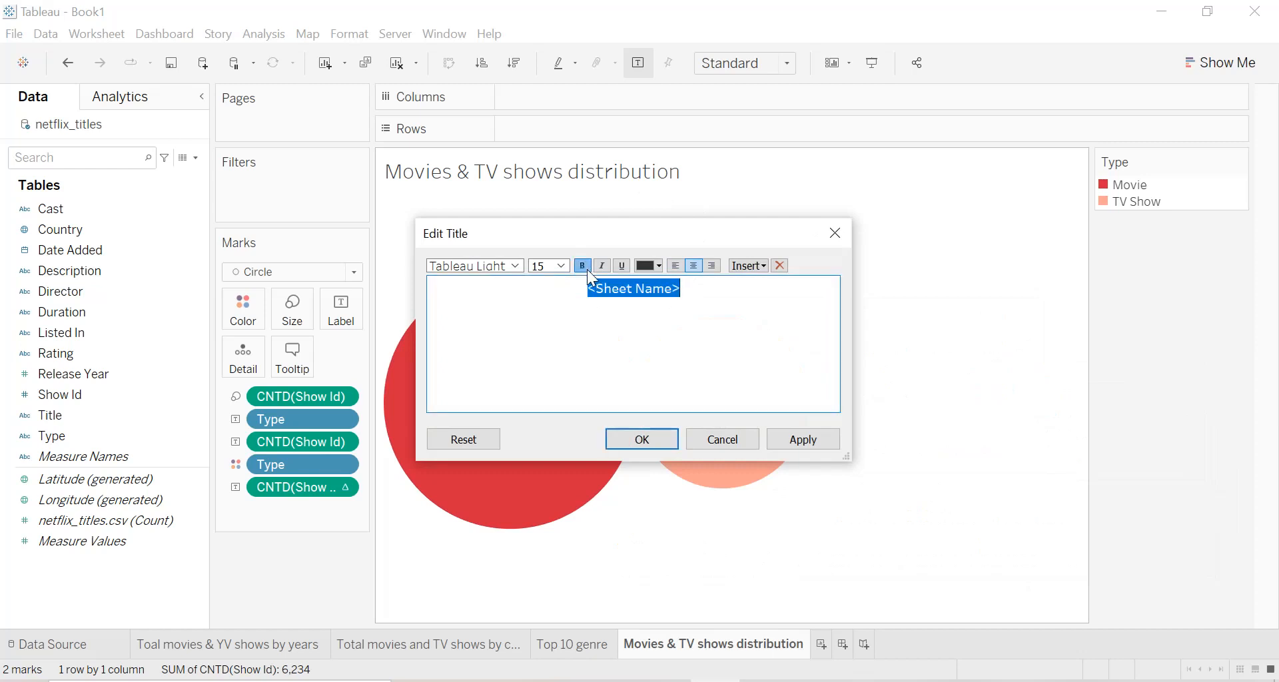
{"action": "left_click", "coordinate": [561, 266]}
{"action": "left_click", "coordinate": [602, 317]}
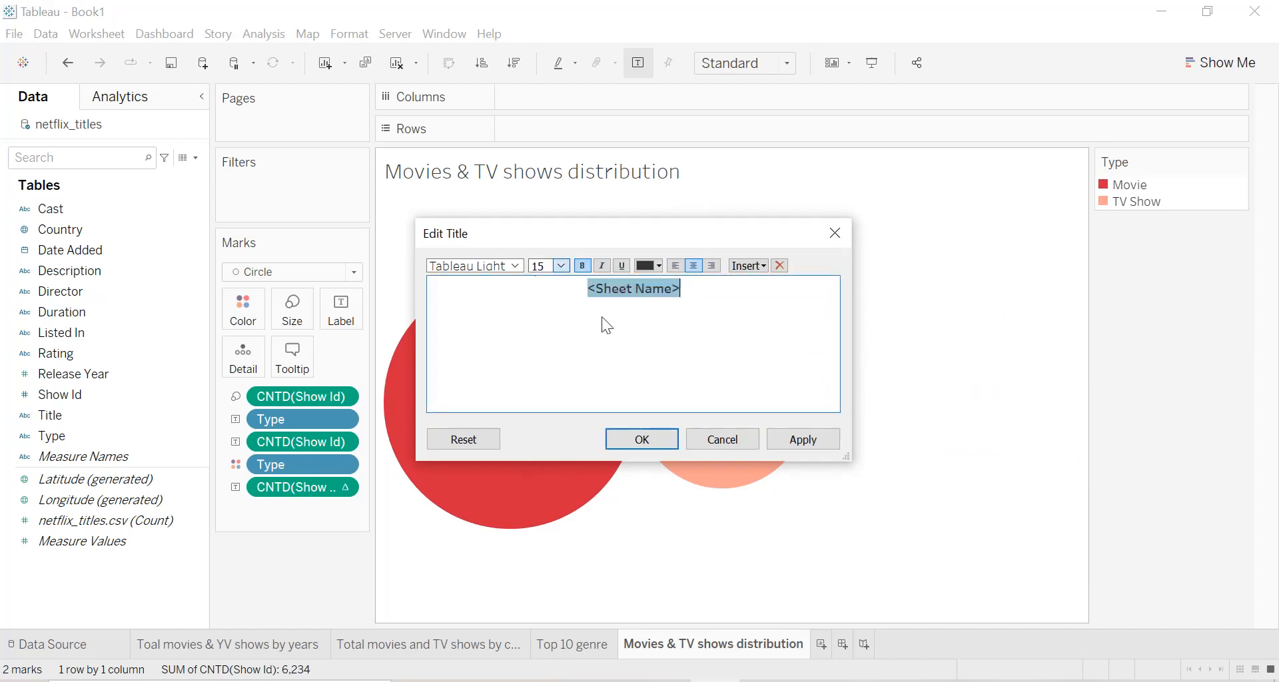
{"action": "left_click", "coordinate": [657, 266]}
{"action": "left_click", "coordinate": [646, 374]}
{"action": "left_click", "coordinate": [770, 439]}
{"action": "left_click", "coordinate": [642, 439]}
Colour the sheet title red
{"action": "double_click", "coordinate": [657, 173]}
{"action": "key", "text": "ctrl+a"}
{"action": "left_click", "coordinate": [657, 266]}
{"action": "left_click", "coordinate": [646, 375]}
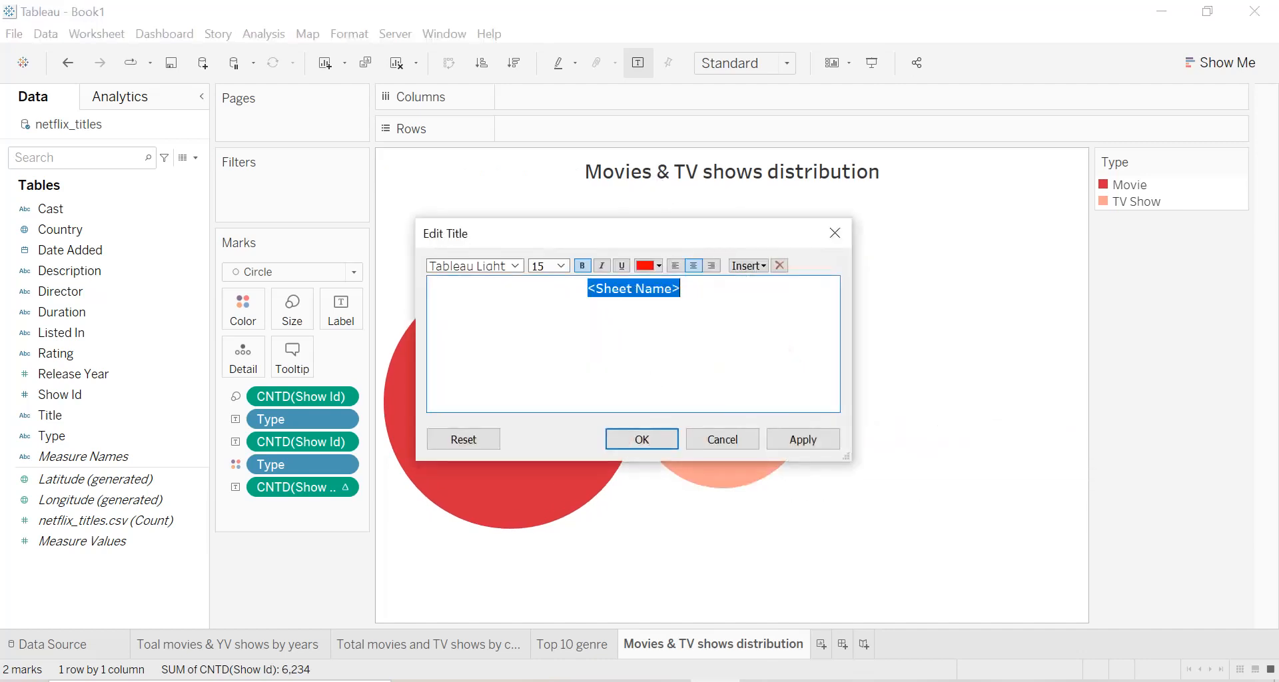
{"action": "left_click", "coordinate": [813, 437]}
{"action": "left_click", "coordinate": [635, 442]}
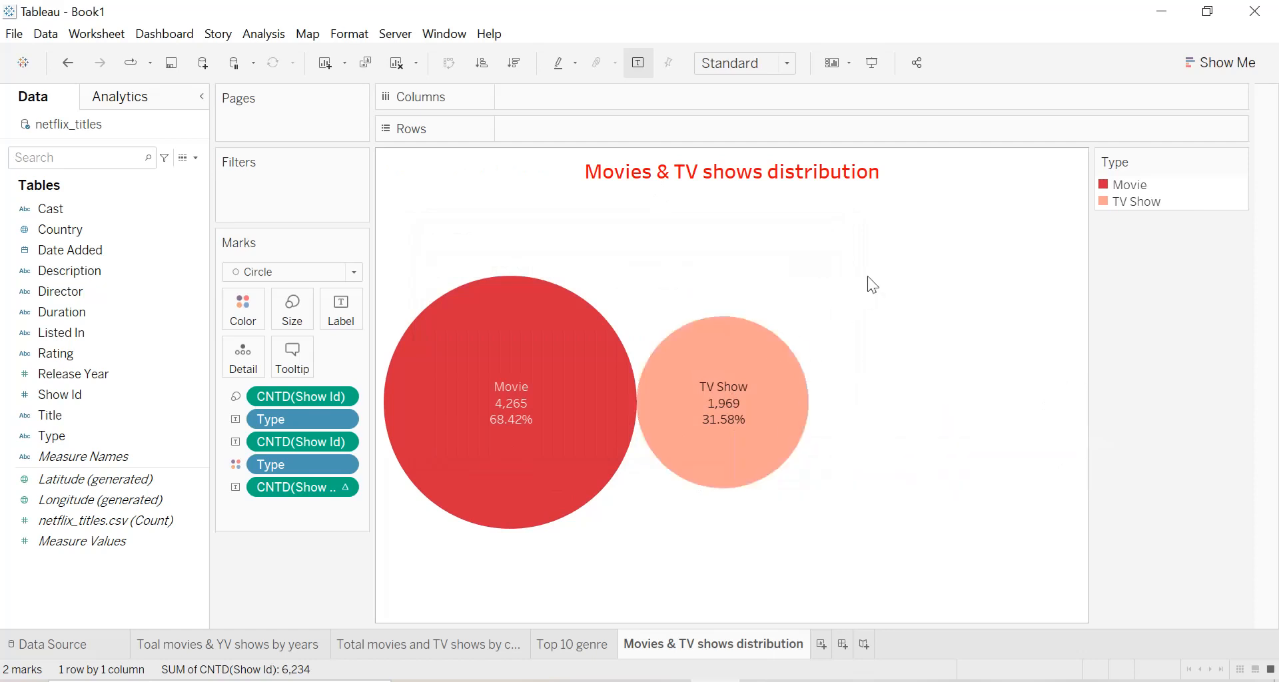
Hide the Type colour legend and fit the bubble chart to Entire View
{"action": "left_click", "coordinate": [1240, 161]}
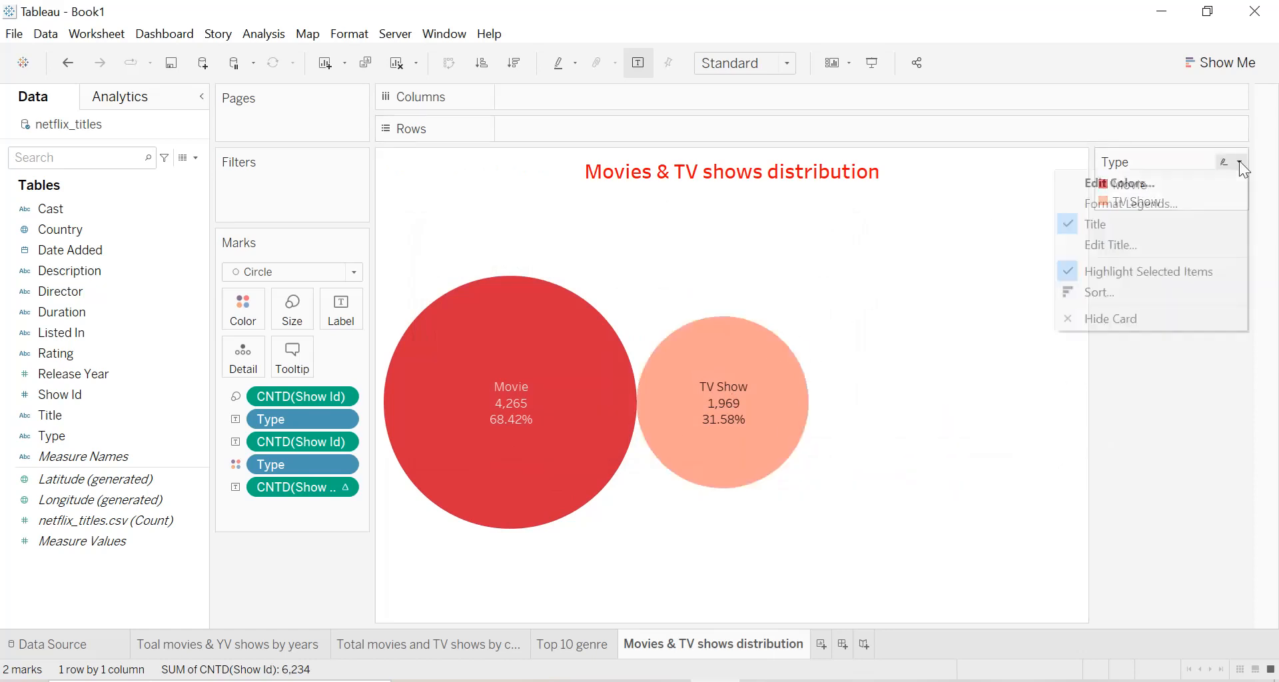
{"action": "left_click", "coordinate": [1152, 316]}
{"action": "right_click", "coordinate": [753, 317]}
{"action": "left_click", "coordinate": [698, 282]}
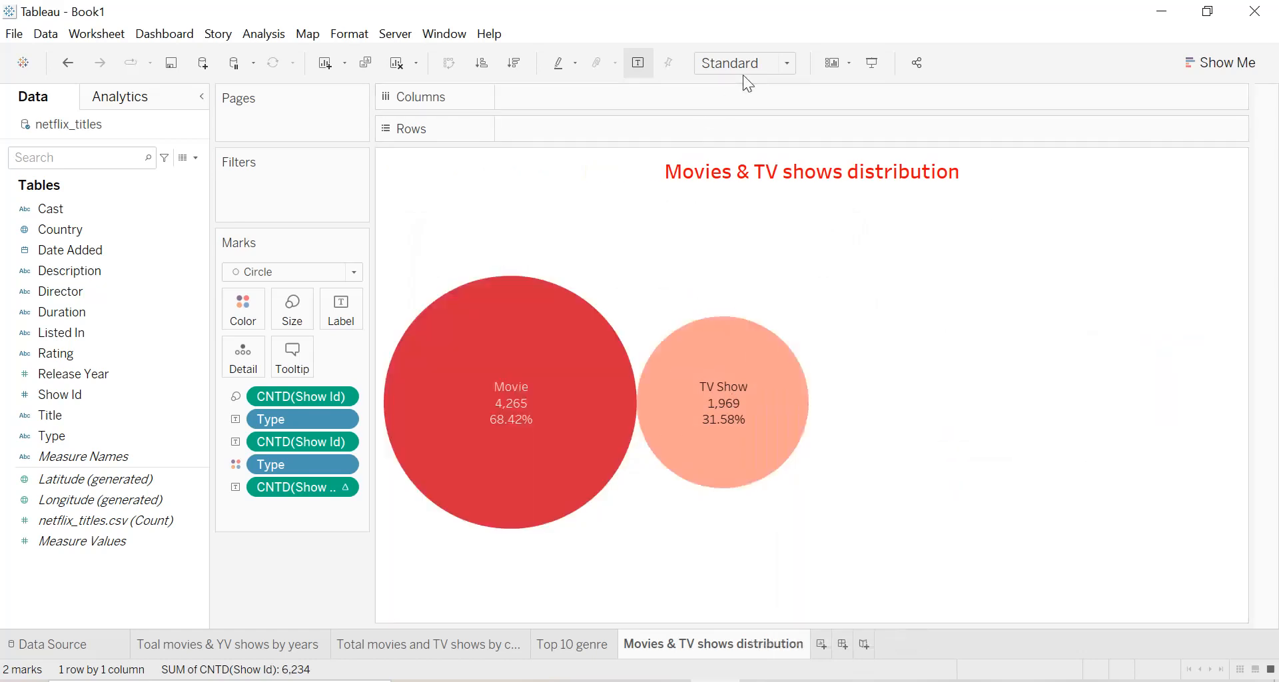
{"action": "left_click", "coordinate": [743, 72]}
{"action": "left_click", "coordinate": [731, 133]}
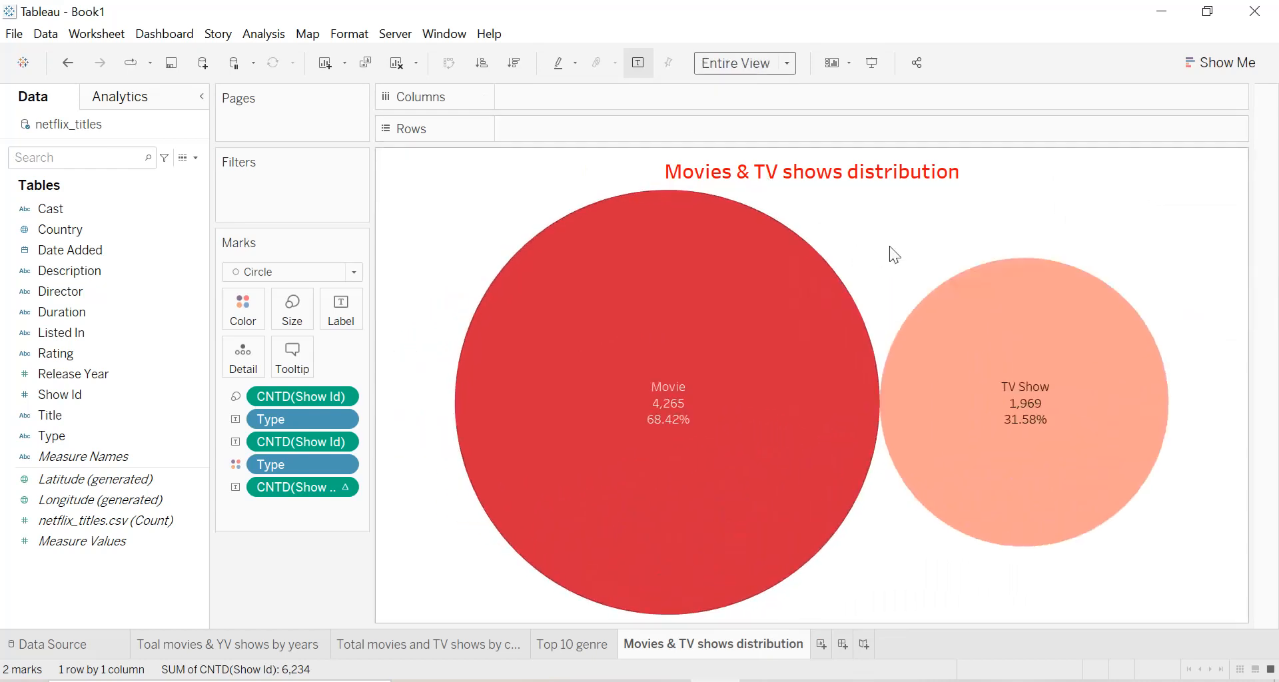
Set the worksheet shading of the bubble chart to black
{"action": "right_click", "coordinate": [887, 238]}
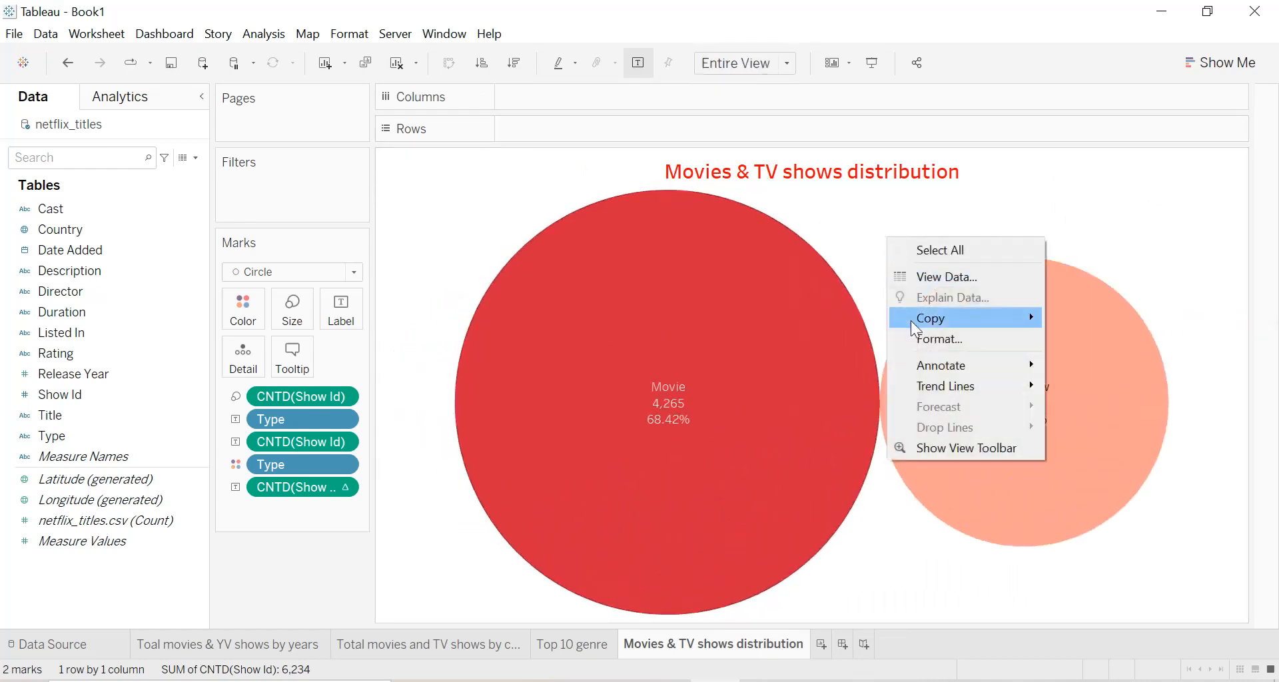
{"action": "left_click", "coordinate": [933, 338]}
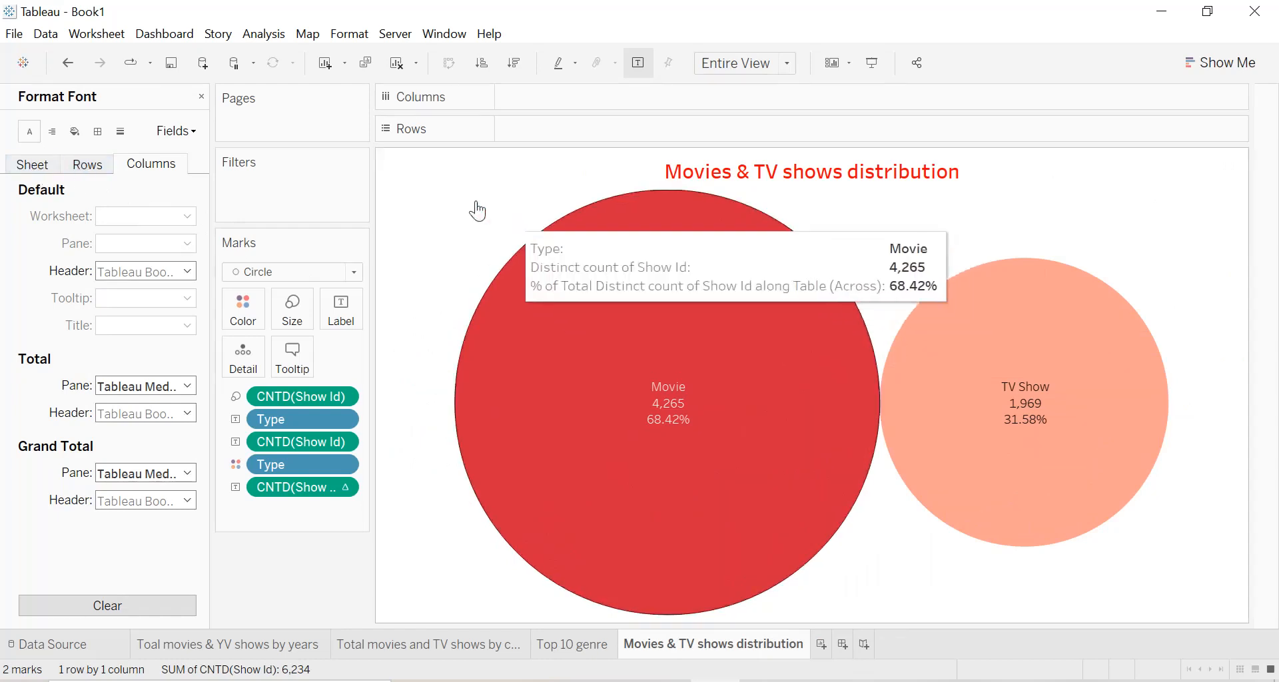
{"action": "left_click", "coordinate": [453, 200]}
{"action": "left_click", "coordinate": [34, 164]}
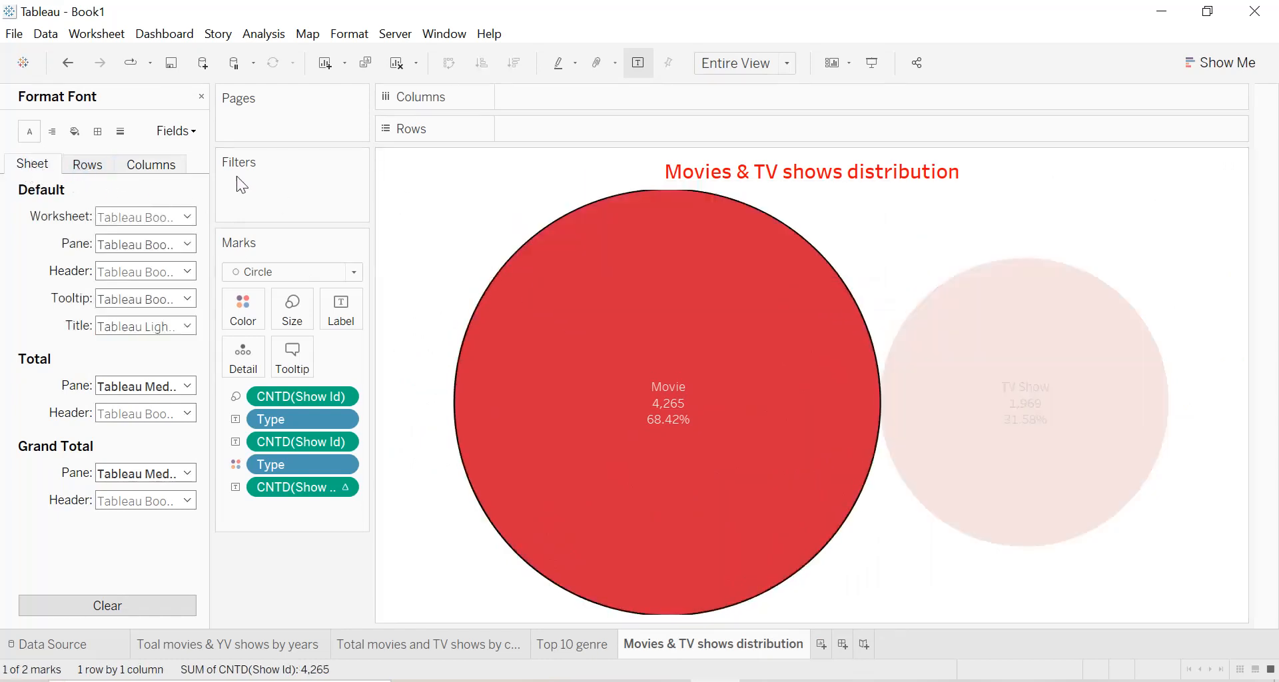
{"action": "left_click", "coordinate": [450, 235]}
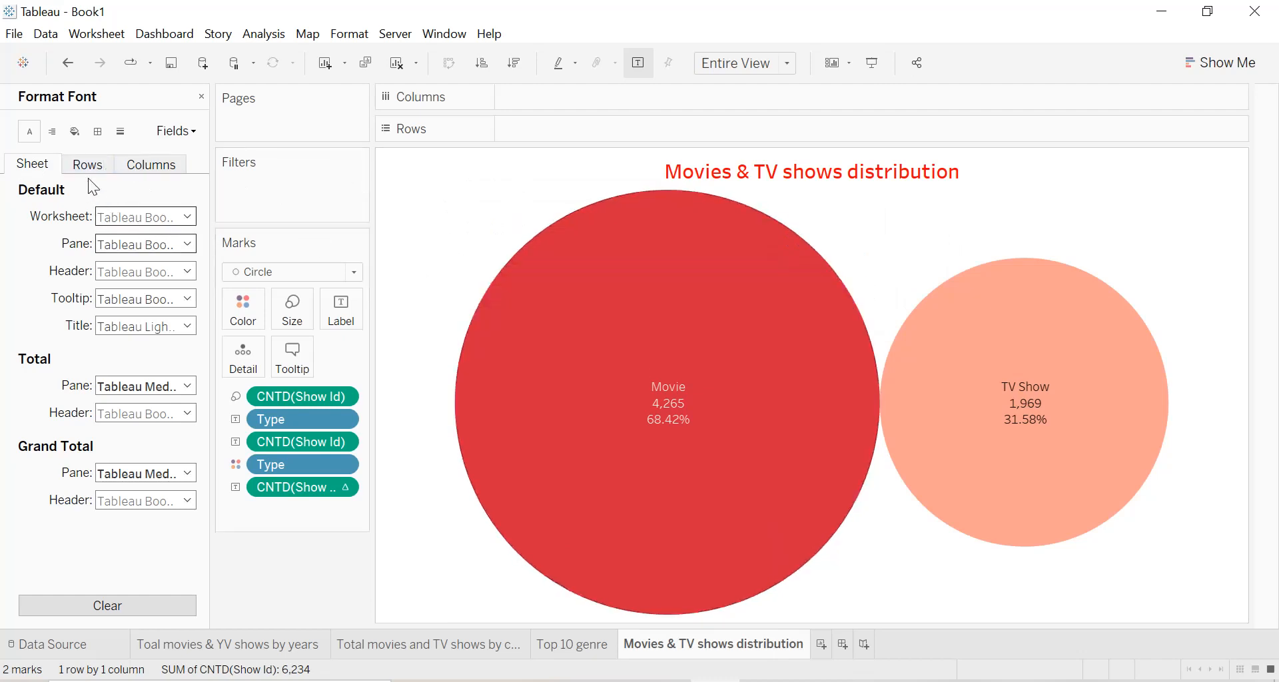
{"action": "left_click", "coordinate": [74, 131]}
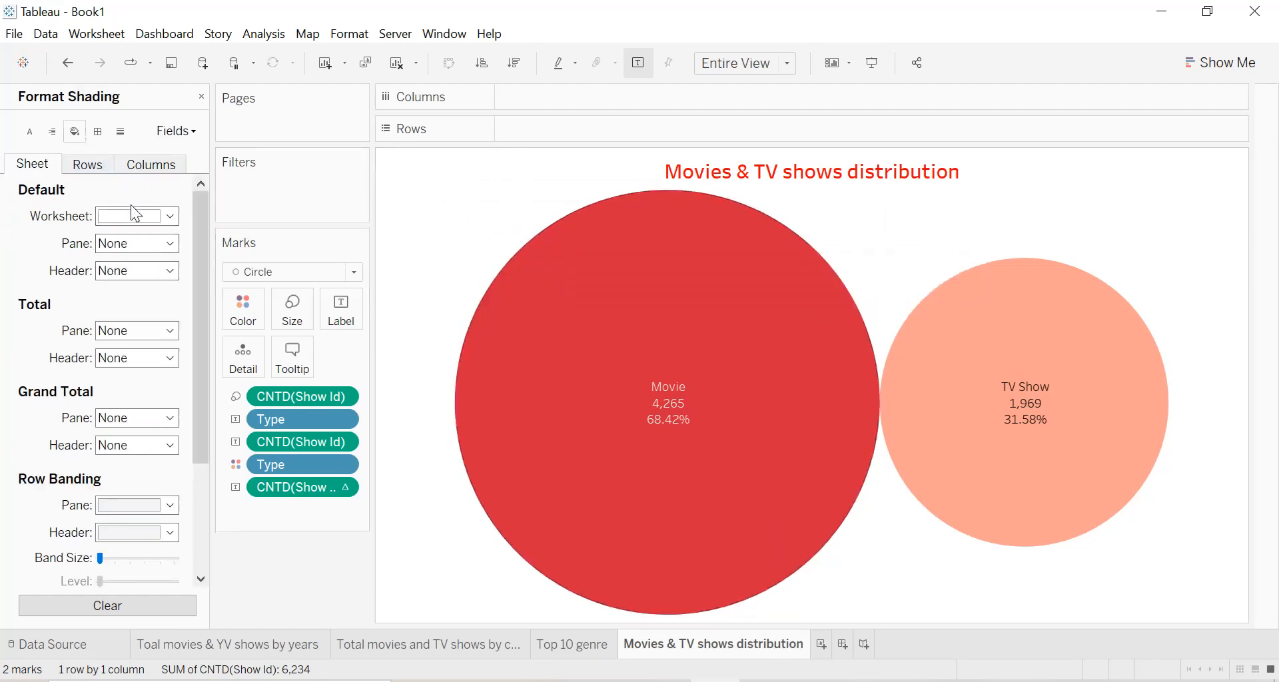
{"action": "left_click", "coordinate": [133, 214]}
{"action": "left_click", "coordinate": [107, 260]}
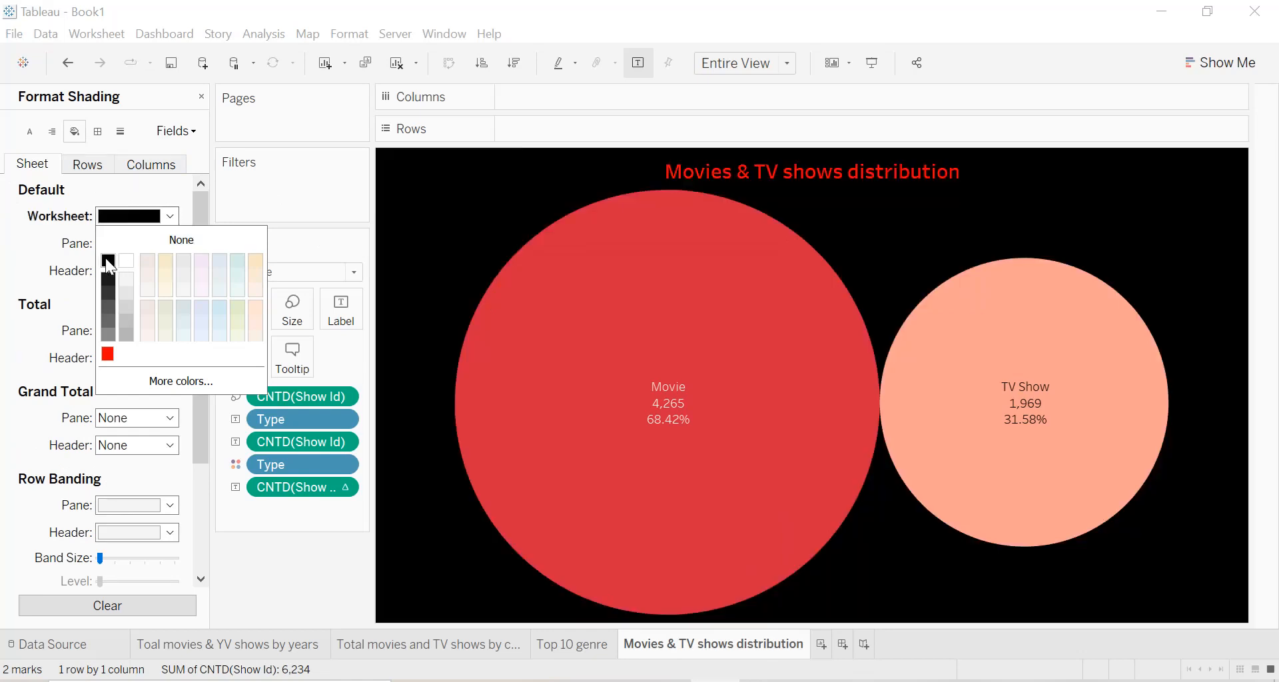
{"action": "left_click", "coordinate": [467, 209]}
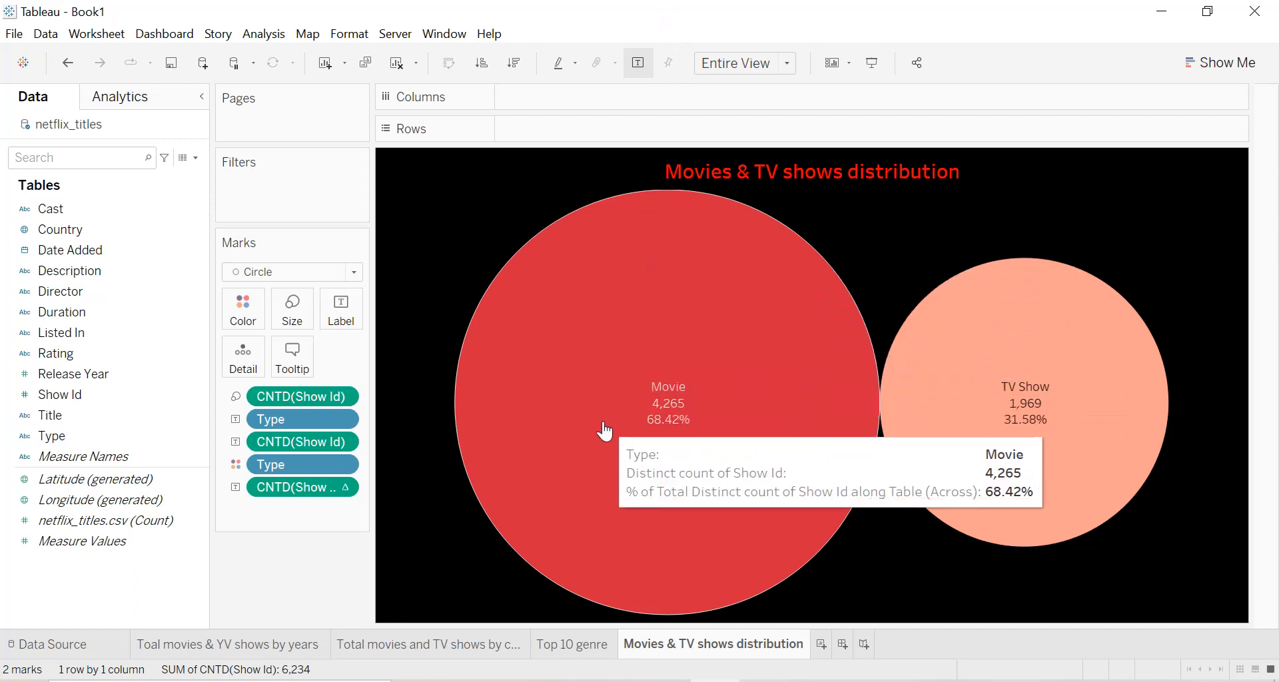
Add a new worksheet and rename it "Ratings"
{"action": "left_click", "coordinate": [822, 645]}
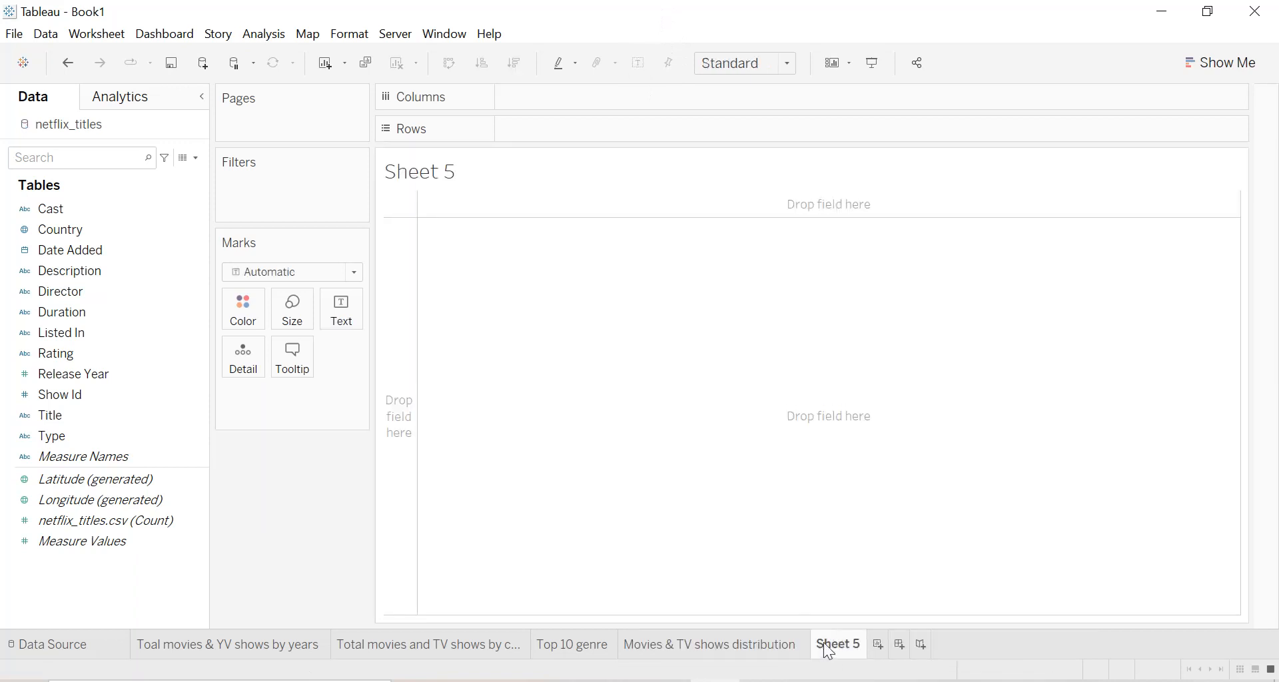
{"action": "double_click", "coordinate": [826, 643]}
{"action": "type", "text": "Ratings"}
{"action": "key", "text": "Return"}
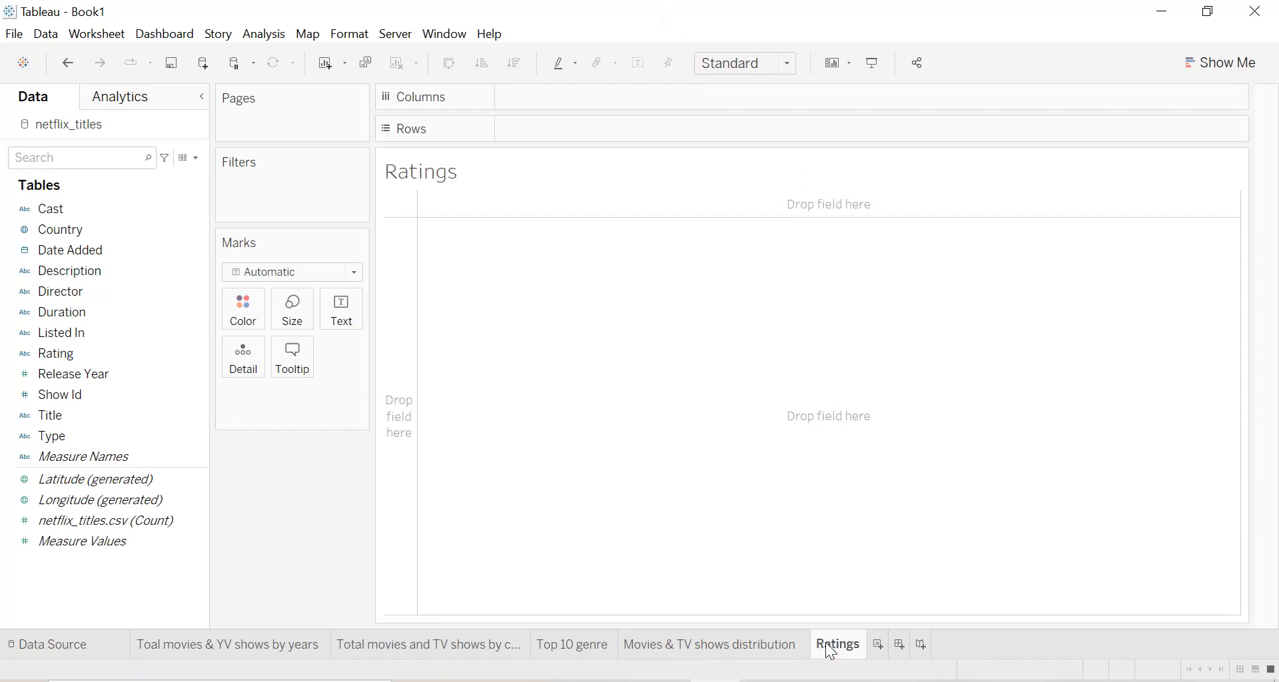
Place Rating on the columns of the Ratings sheet and fit the view to Entire View
{"action": "left_click_drag", "start_coordinate": [48, 365], "coordinate": [536, 108]}
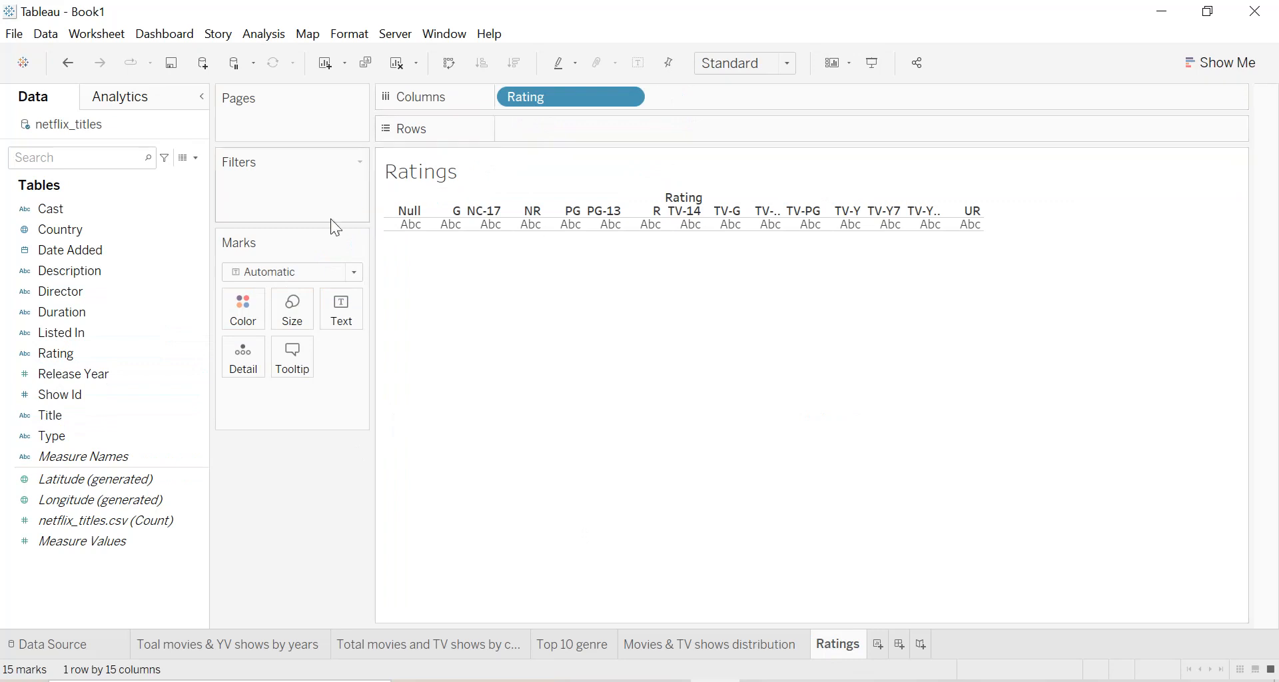
{"action": "left_click", "coordinate": [756, 67]}
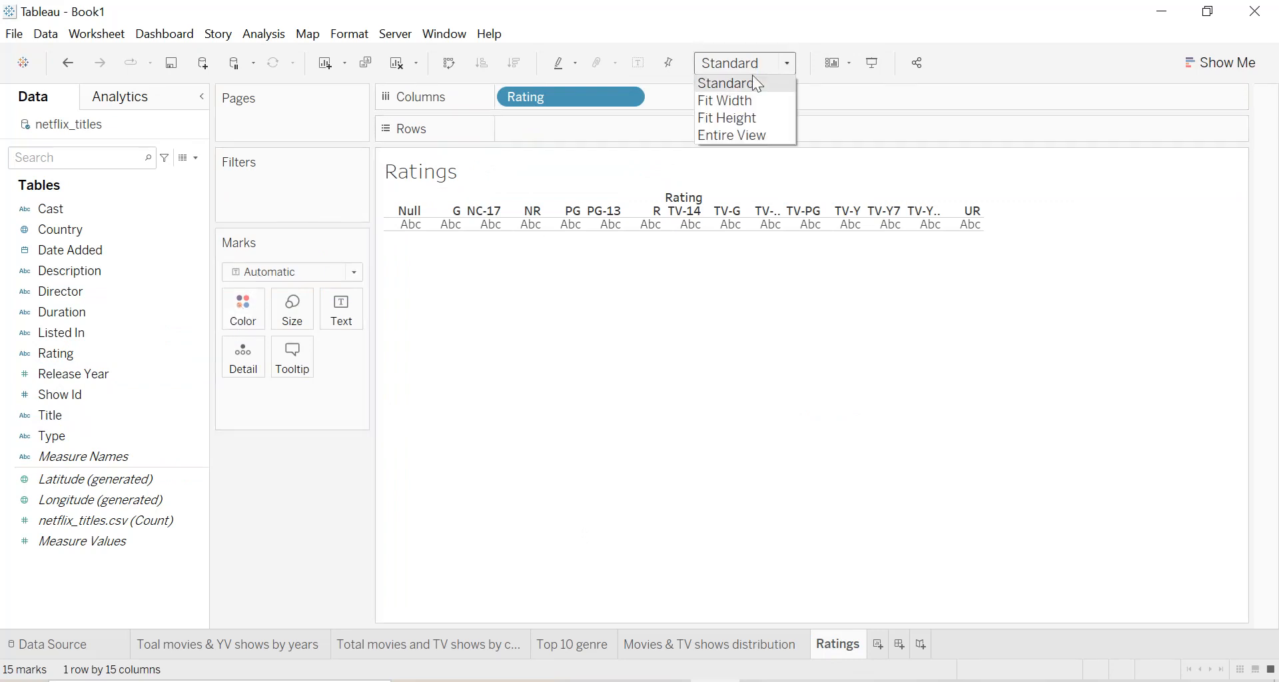
{"action": "left_click", "coordinate": [730, 135]}
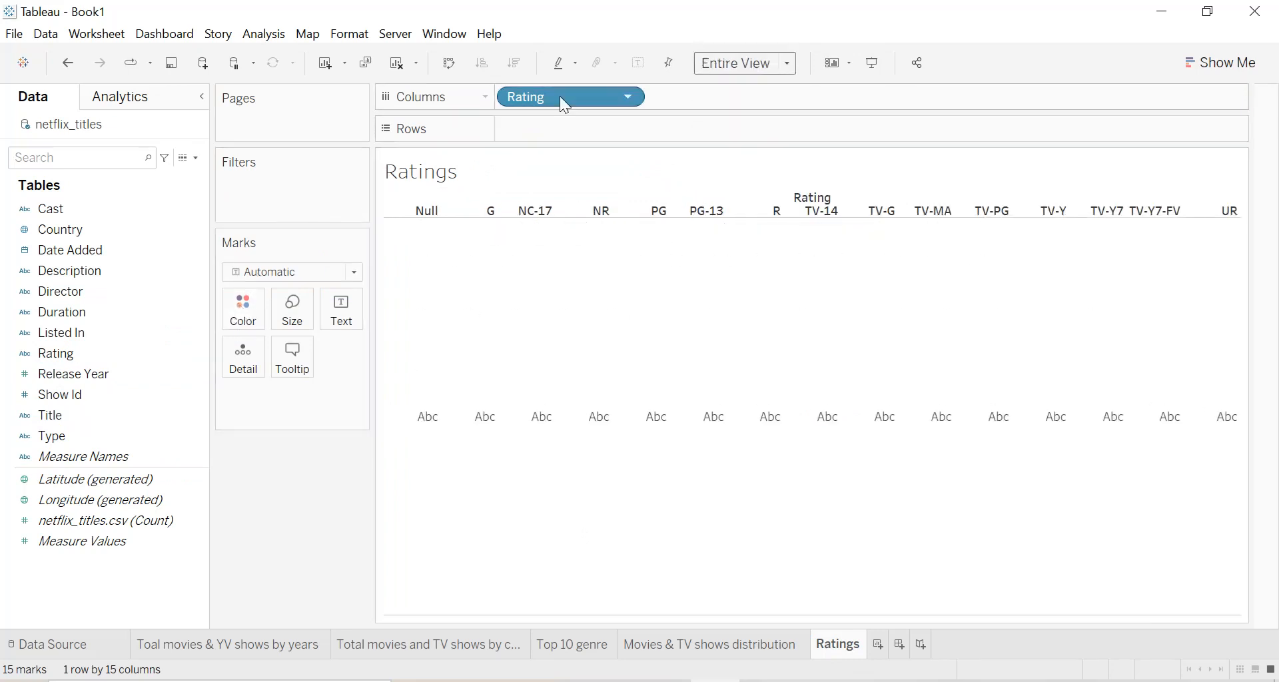
Add Show Id to the rows as a distinct count and sort the rating bars in descending order
{"action": "left_click_drag", "start_coordinate": [53, 396], "coordinate": [530, 128]}
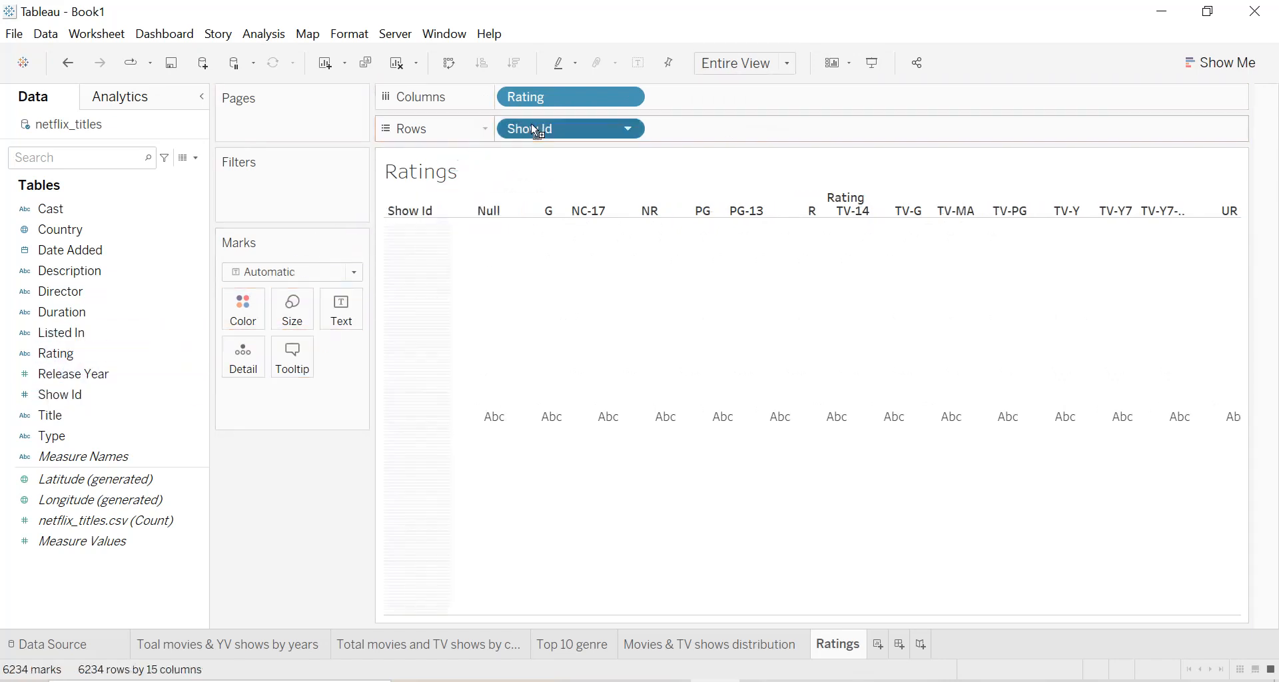
{"action": "left_click", "coordinate": [633, 133]}
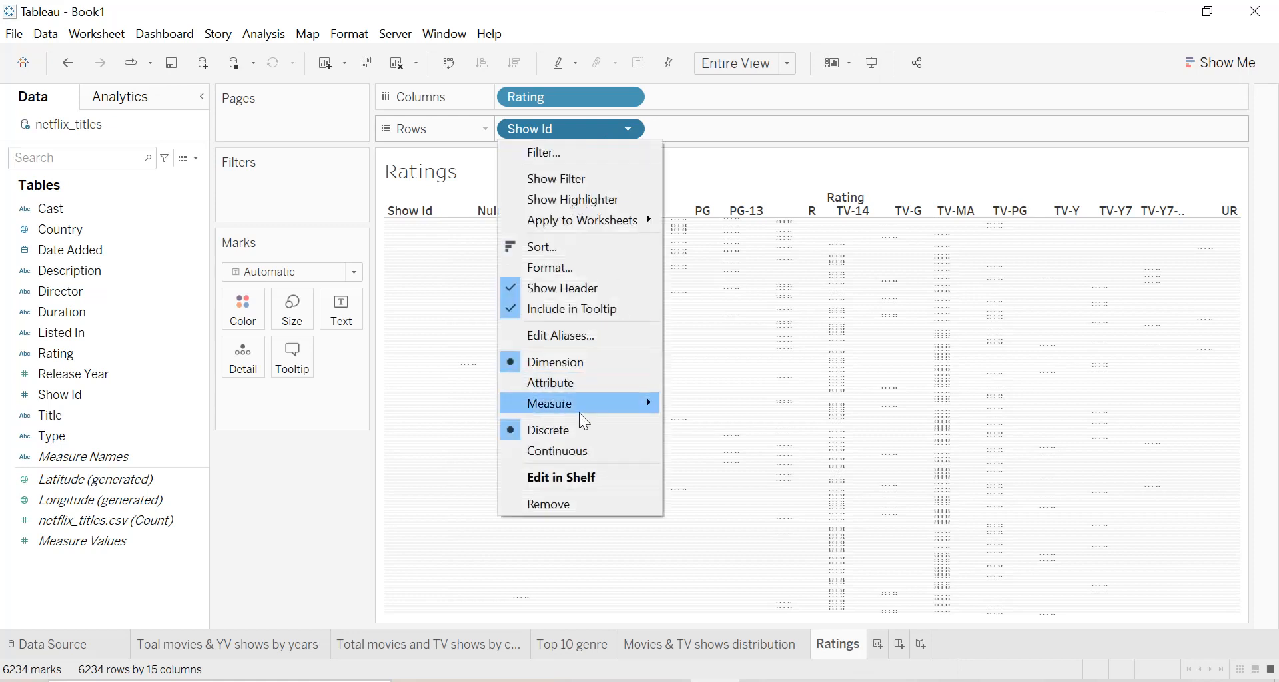
{"action": "mouse_move", "coordinate": [578, 414]}
{"action": "left_click", "coordinate": [702, 486]}
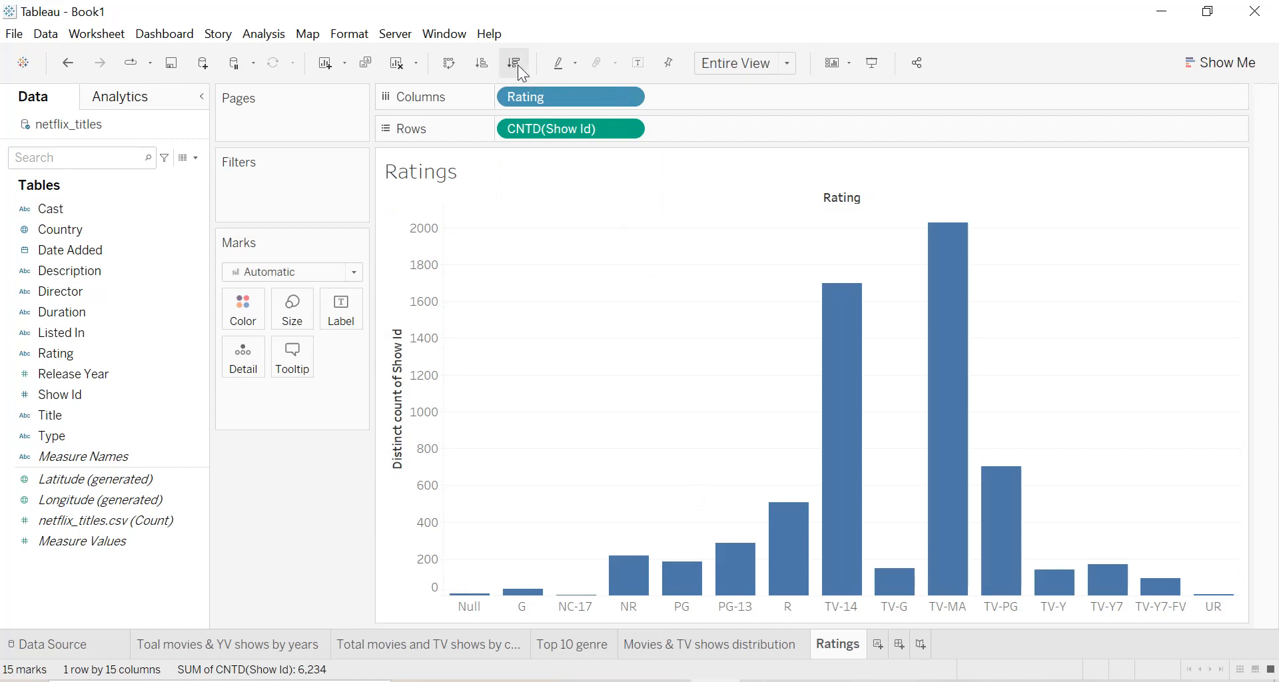
{"action": "left_click", "coordinate": [518, 65]}
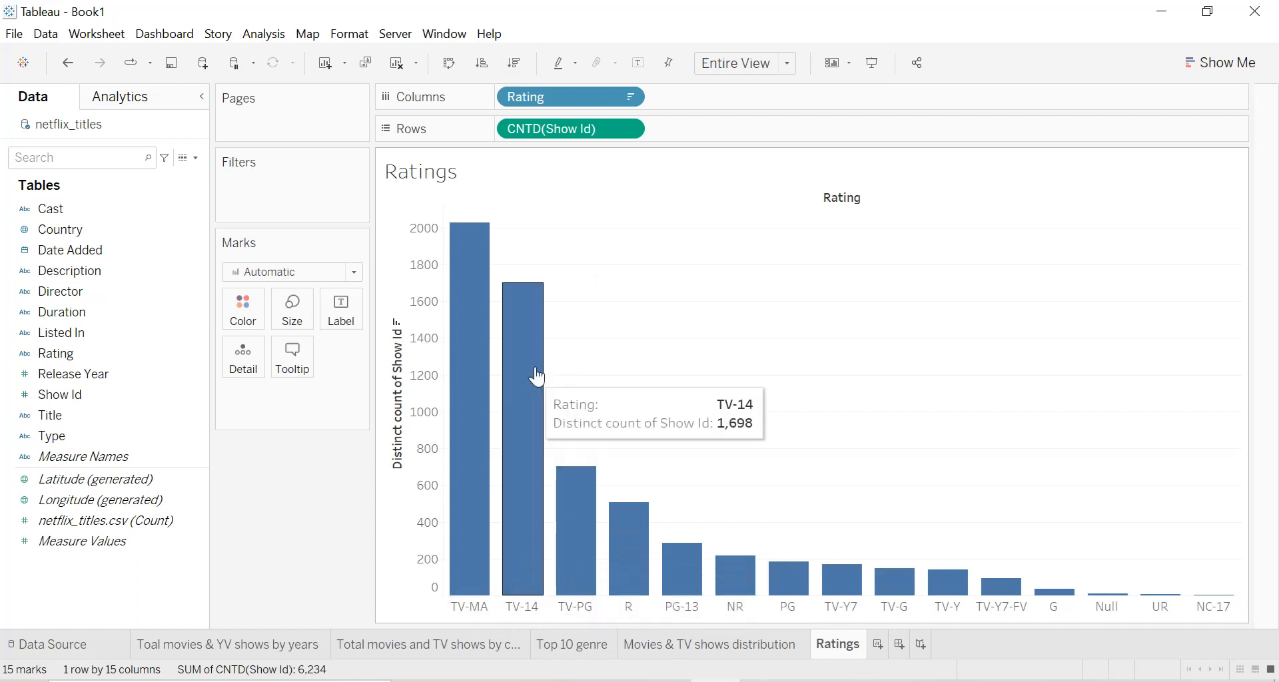
Label the bars with the distinct count of Show Id and colour them red
{"action": "left_click_drag", "start_coordinate": [563, 128], "coordinate": [360, 320]}
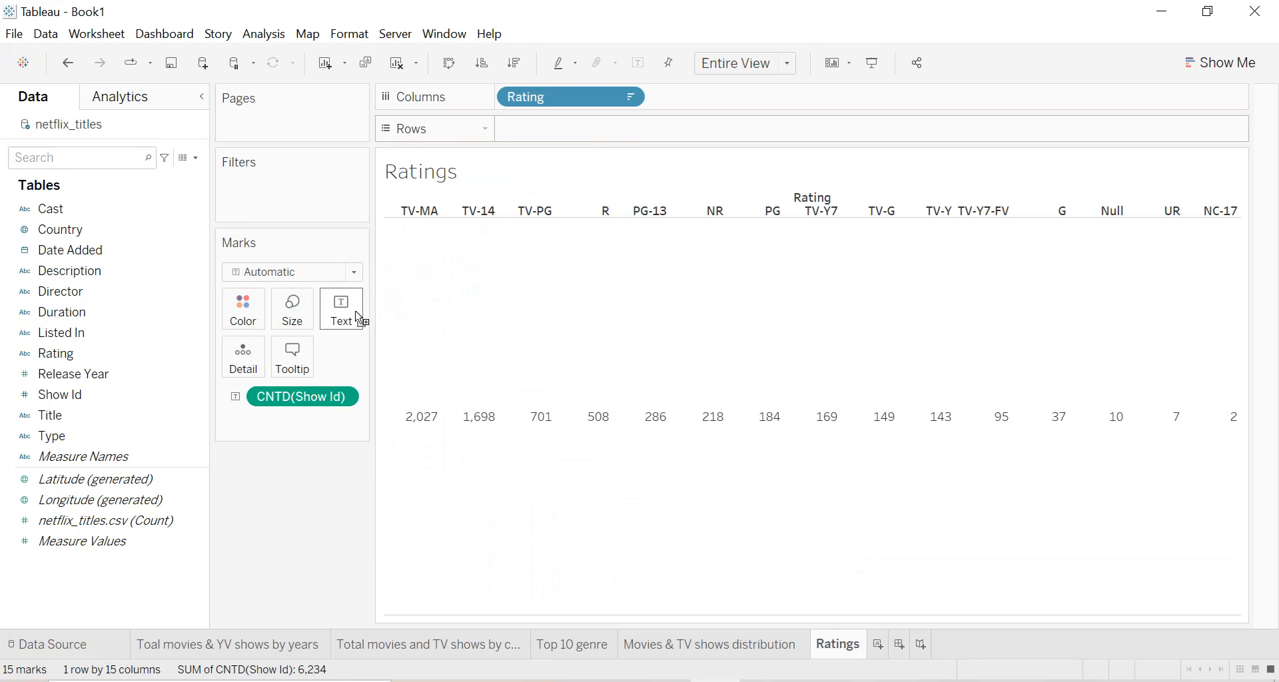
{"action": "key", "text": "ctrl+z"}
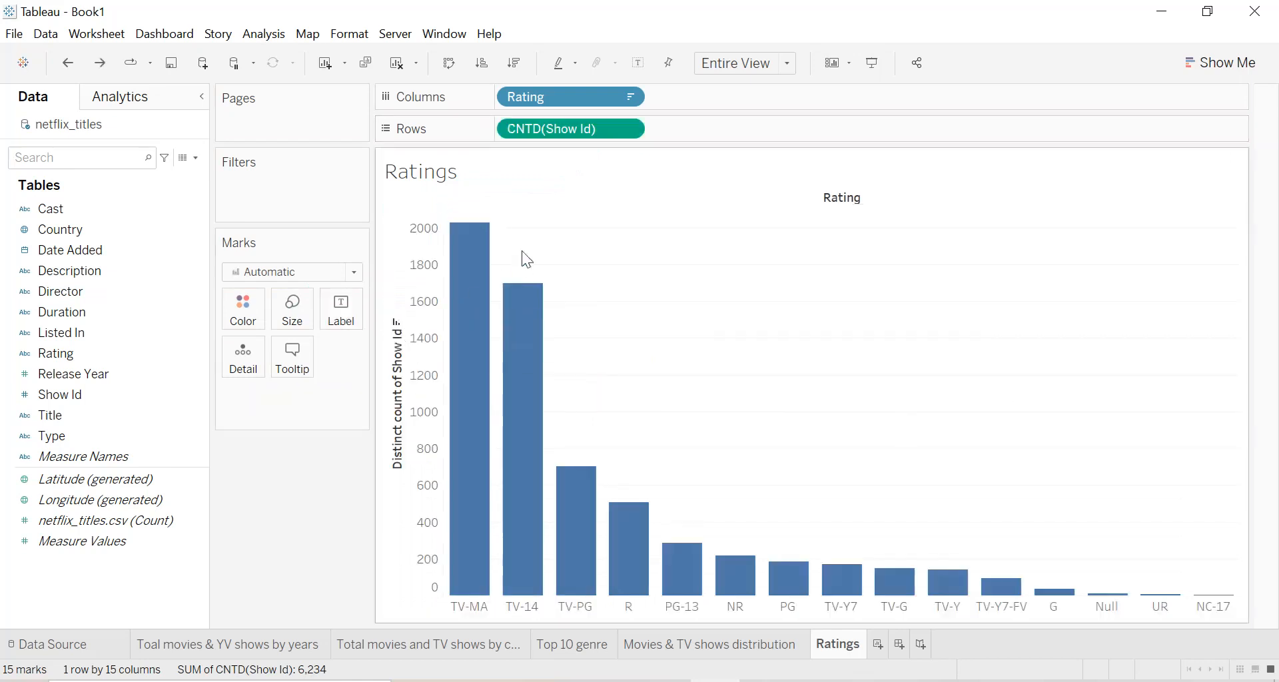
{"action": "left_click_drag", "start_coordinate": [546, 131], "coordinate": [353, 322]}
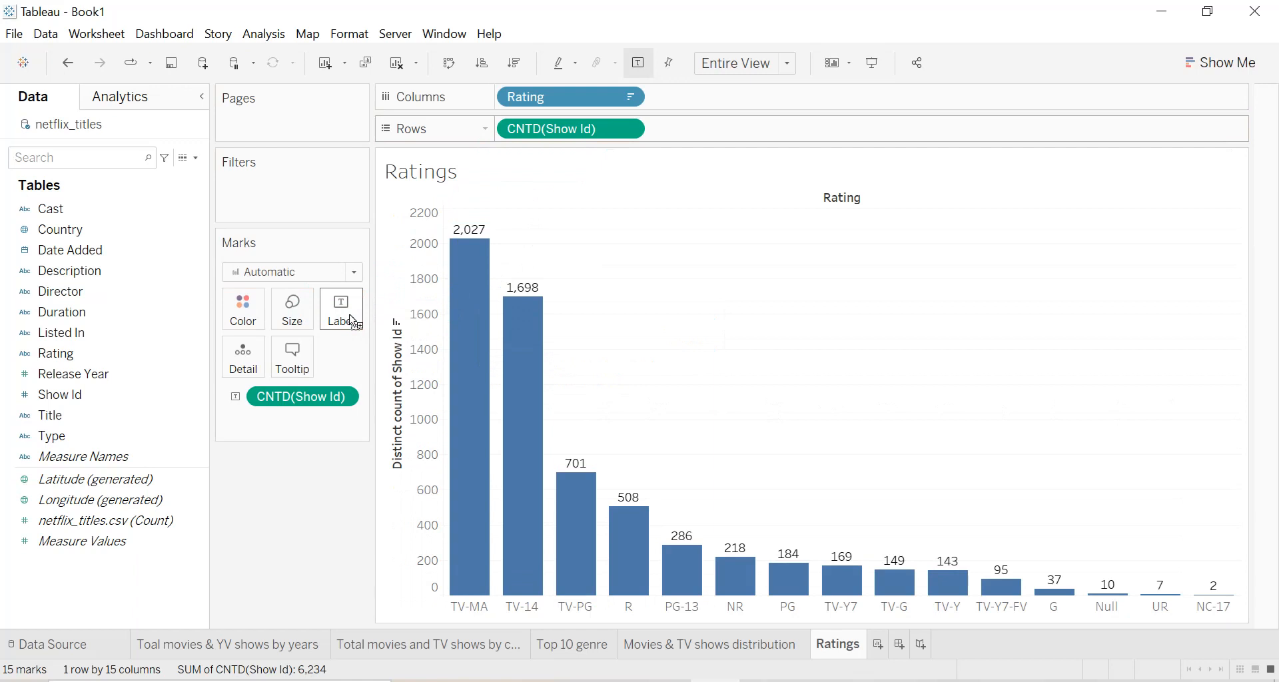
{"action": "left_click", "coordinate": [243, 310]}
{"action": "left_click", "coordinate": [246, 457]}
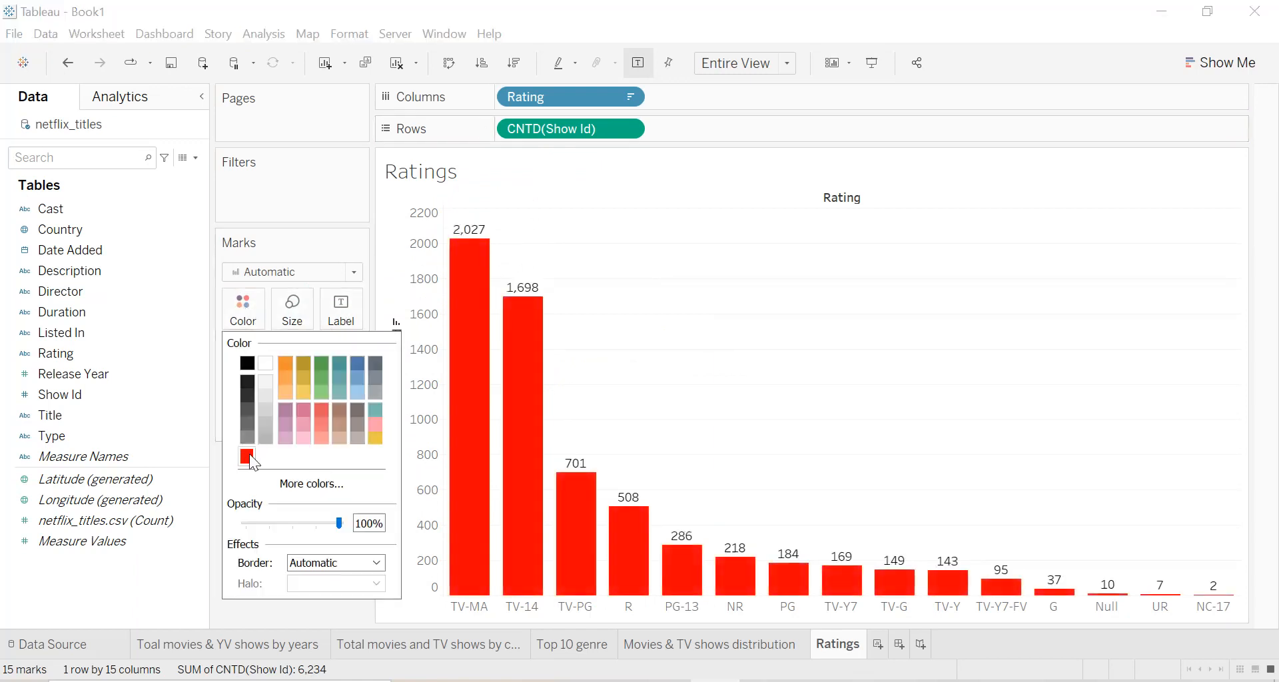
Set the worksheet shading of the Ratings chart to black
{"action": "left_click", "coordinate": [693, 316]}
{"action": "right_click", "coordinate": [693, 316]}
{"action": "left_click", "coordinate": [745, 417]}
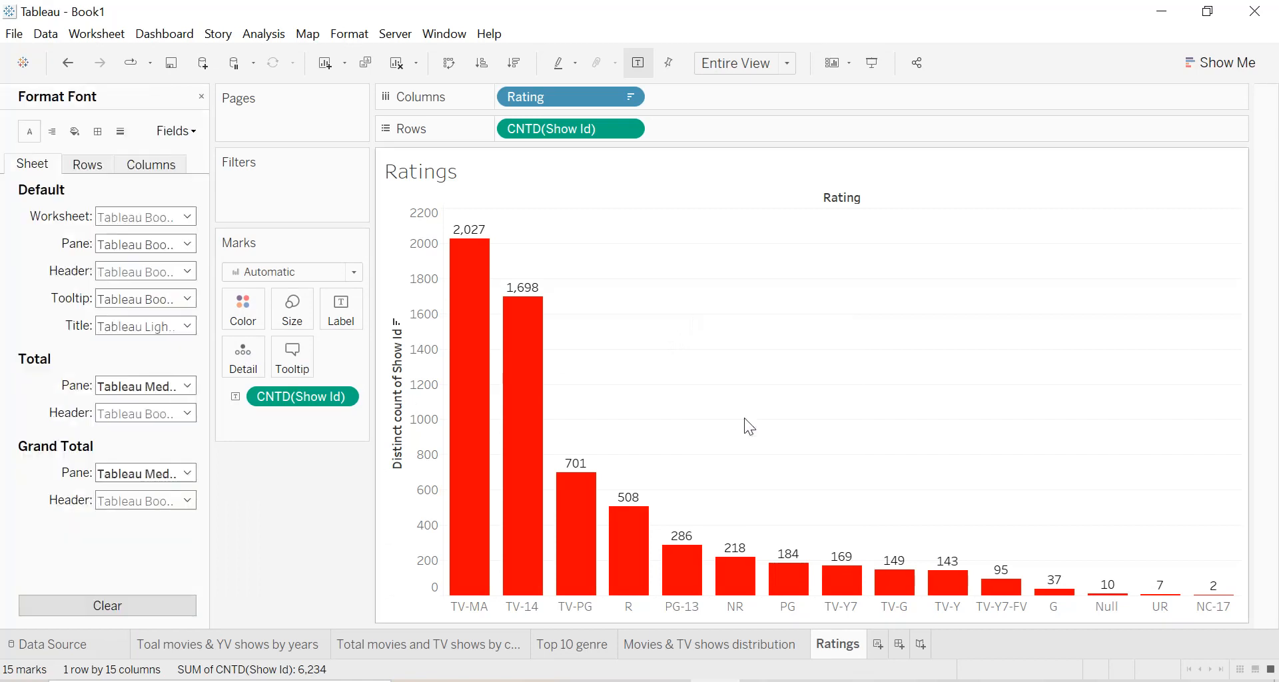
{"action": "left_click", "coordinate": [75, 132]}
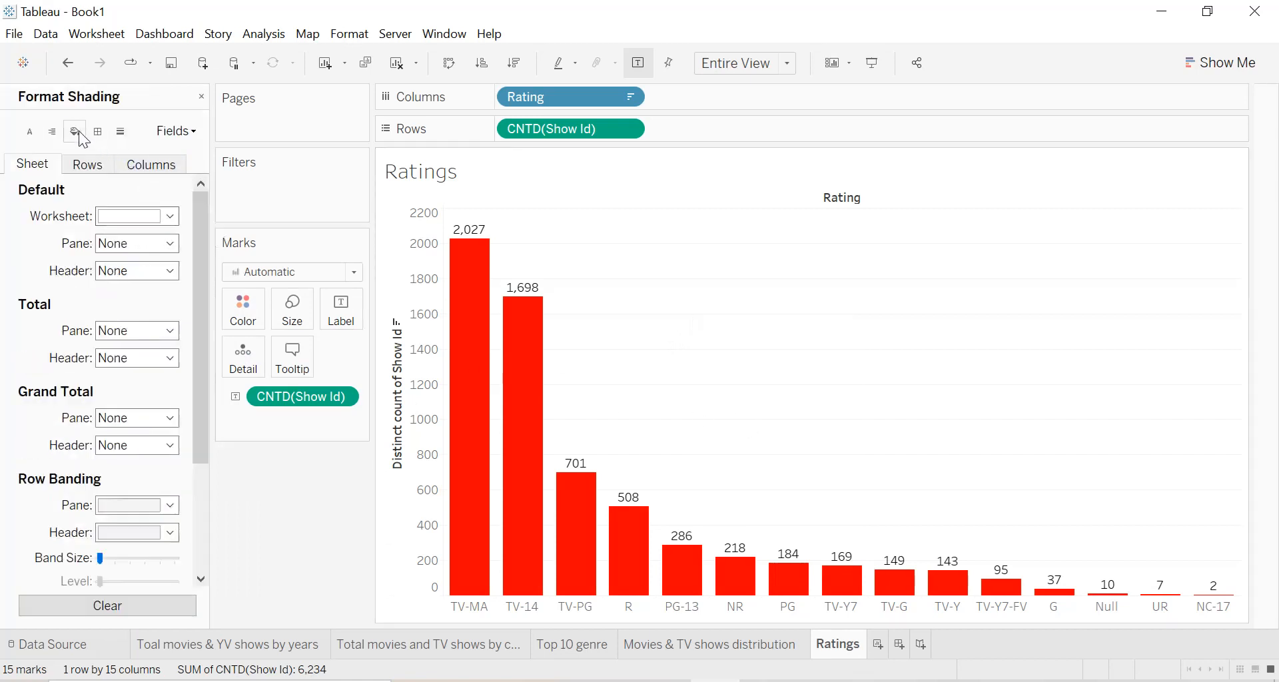
{"action": "left_click", "coordinate": [138, 217]}
{"action": "left_click", "coordinate": [114, 262]}
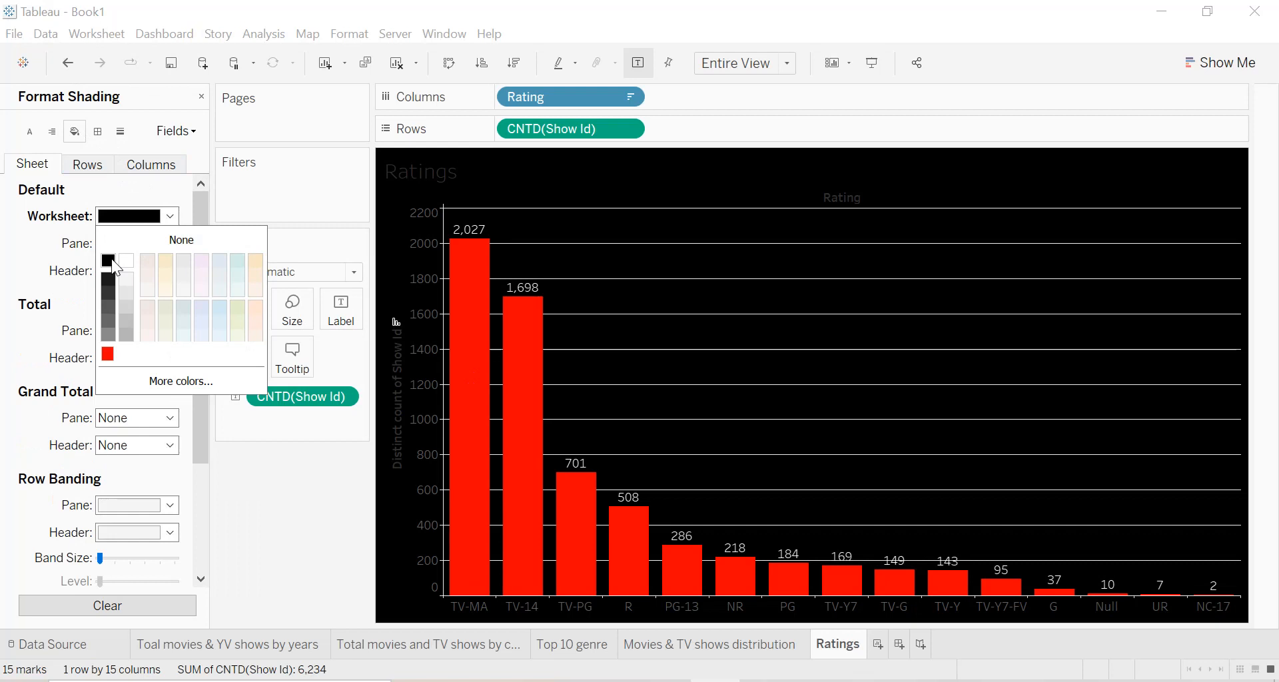
Set the row grid lines of the Ratings chart to None
{"action": "left_click", "coordinate": [121, 131]}
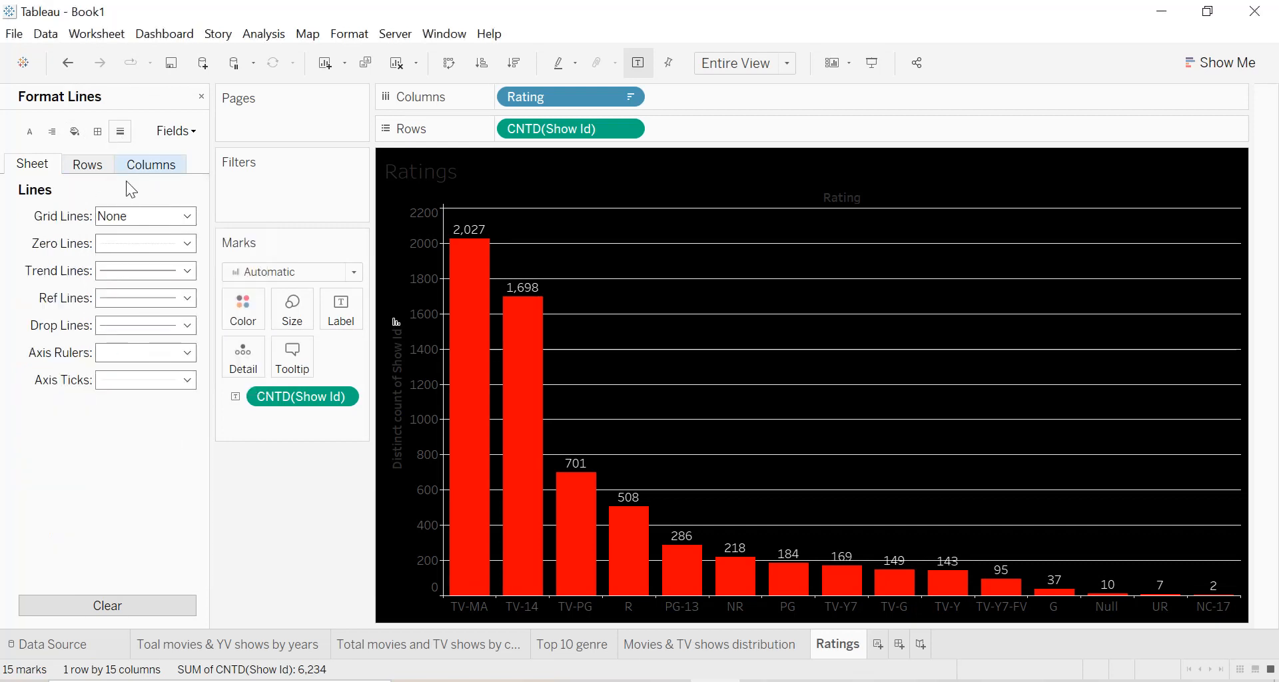
{"action": "left_click", "coordinate": [96, 165]}
{"action": "left_click", "coordinate": [140, 217]}
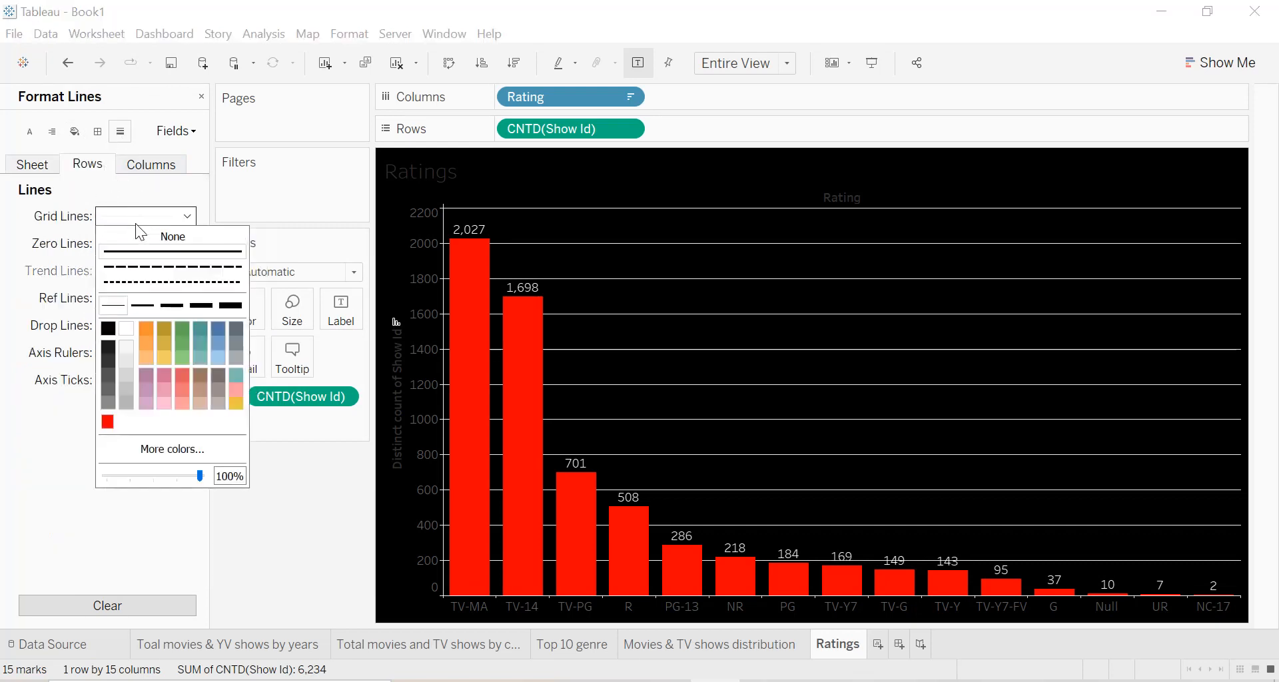
{"action": "left_click", "coordinate": [136, 238]}
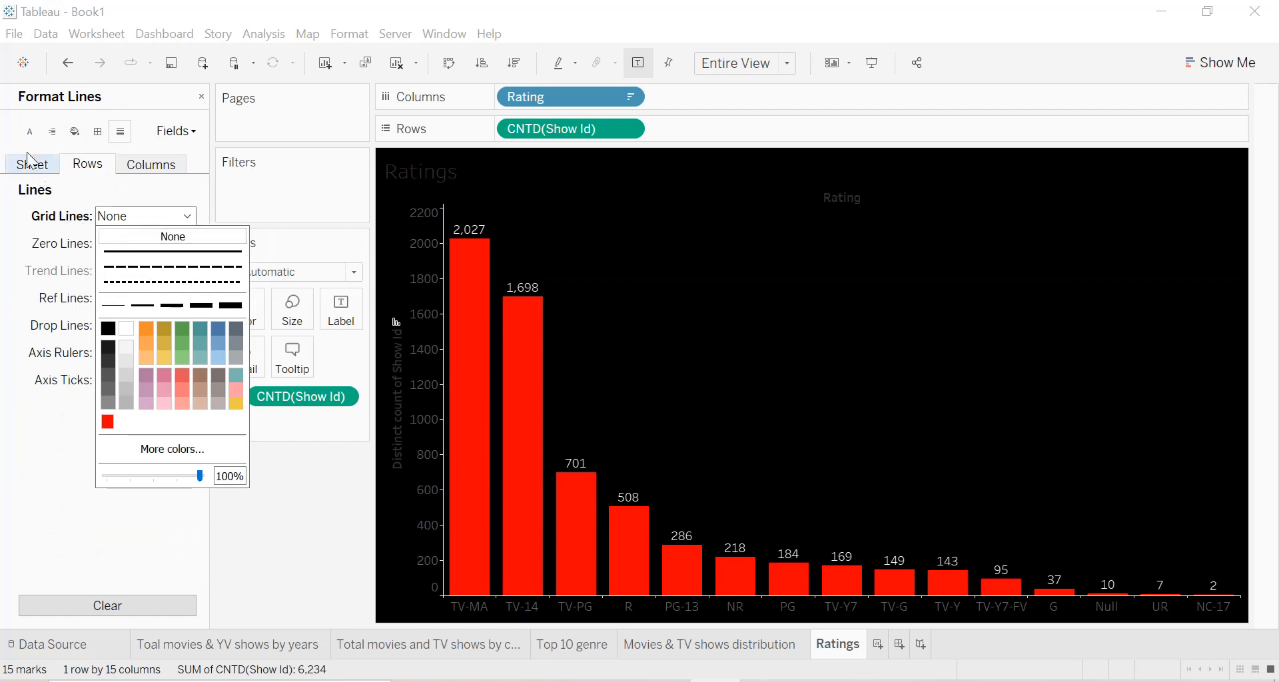
Make the default worksheet font of the Ratings chart white and bold
{"action": "left_click", "coordinate": [27, 132]}
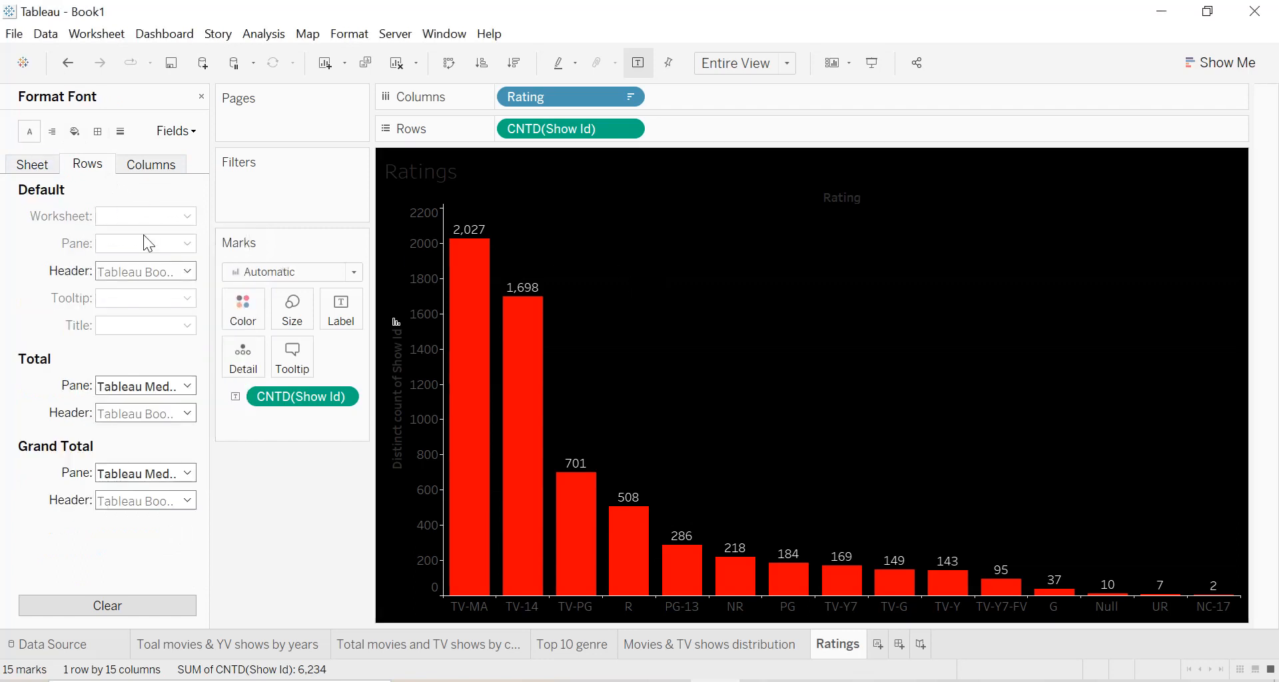
{"action": "left_click", "coordinate": [32, 164]}
{"action": "left_click", "coordinate": [126, 217]}
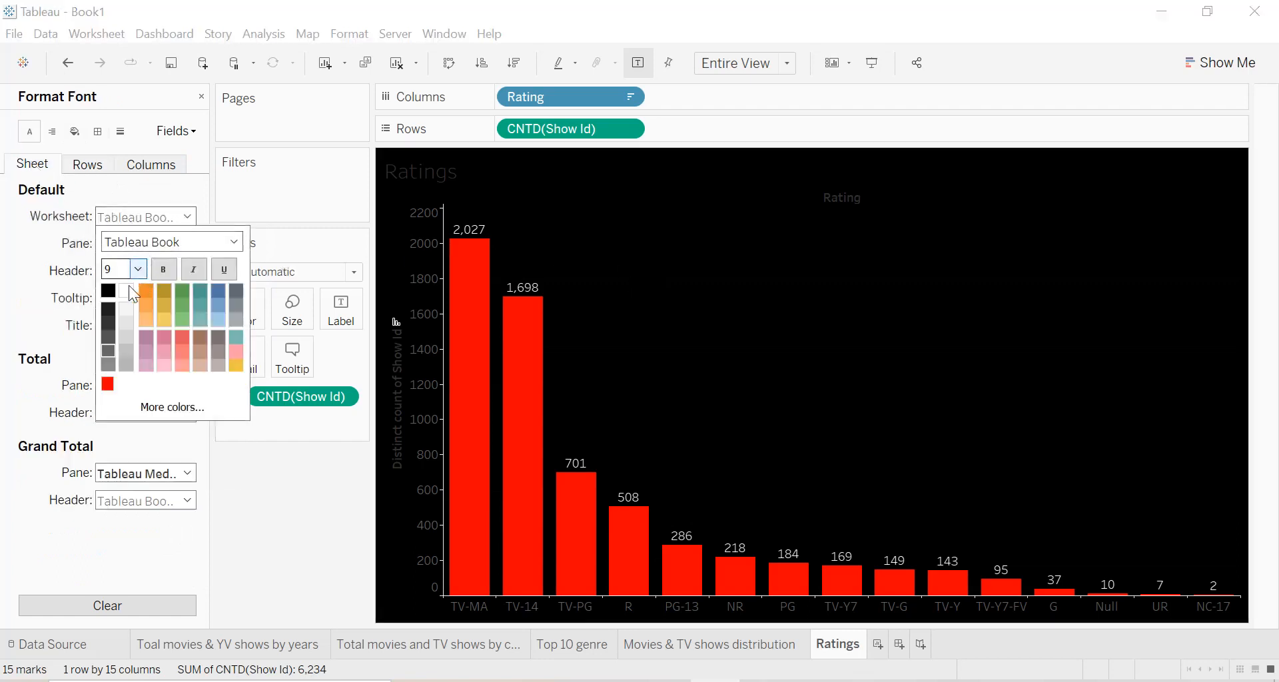
{"action": "left_click", "coordinate": [171, 275]}
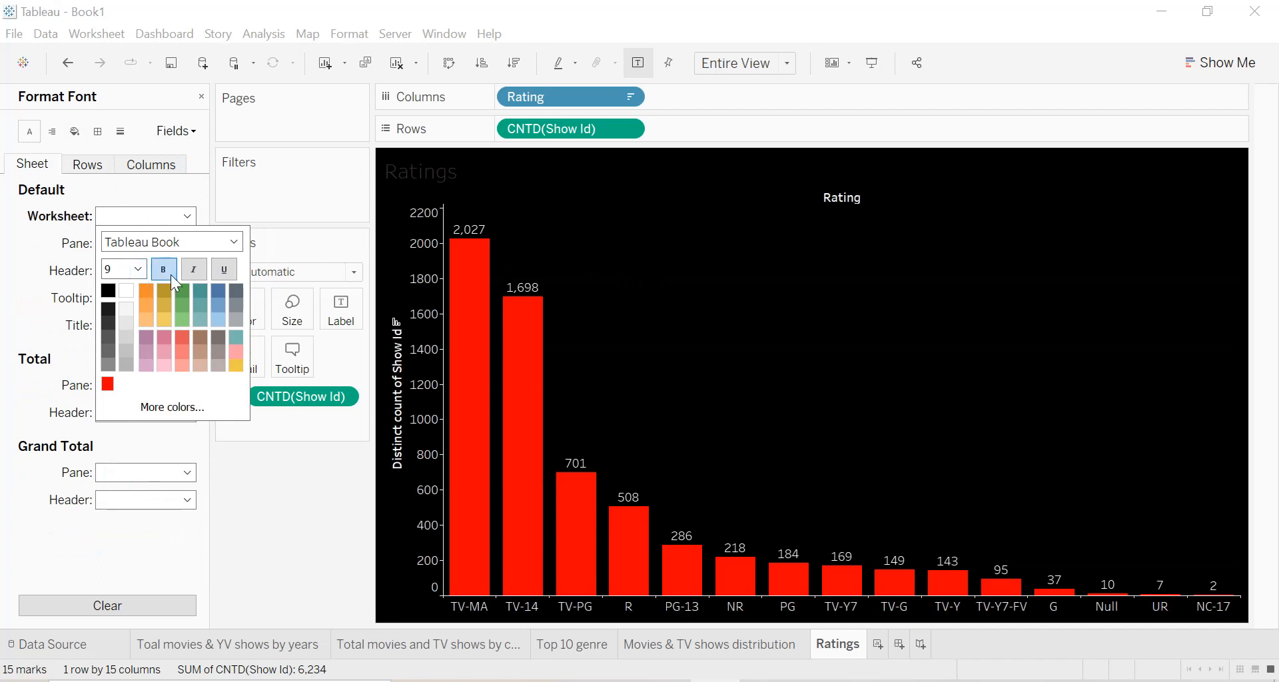
Clear the title of the Show Id count axis and hide the Rating field label above the bars
{"action": "right_click", "coordinate": [390, 364]}
{"action": "left_click", "coordinate": [412, 371]}
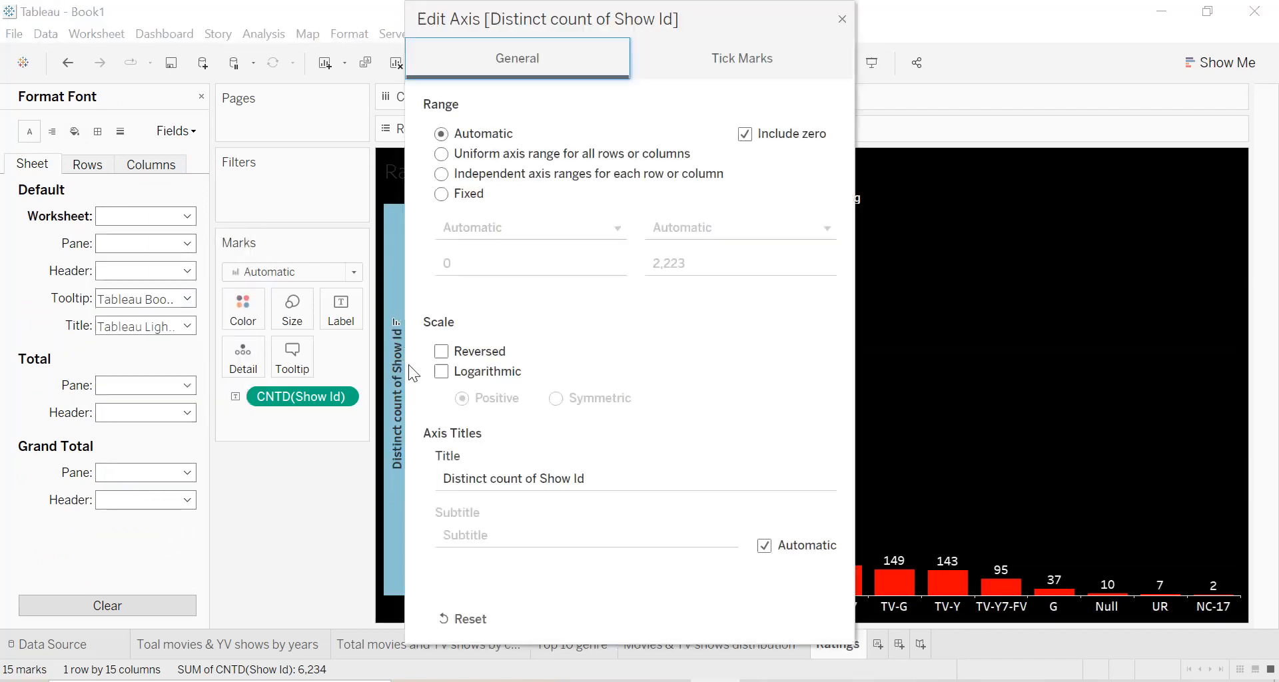
{"action": "left_click", "coordinate": [556, 479]}
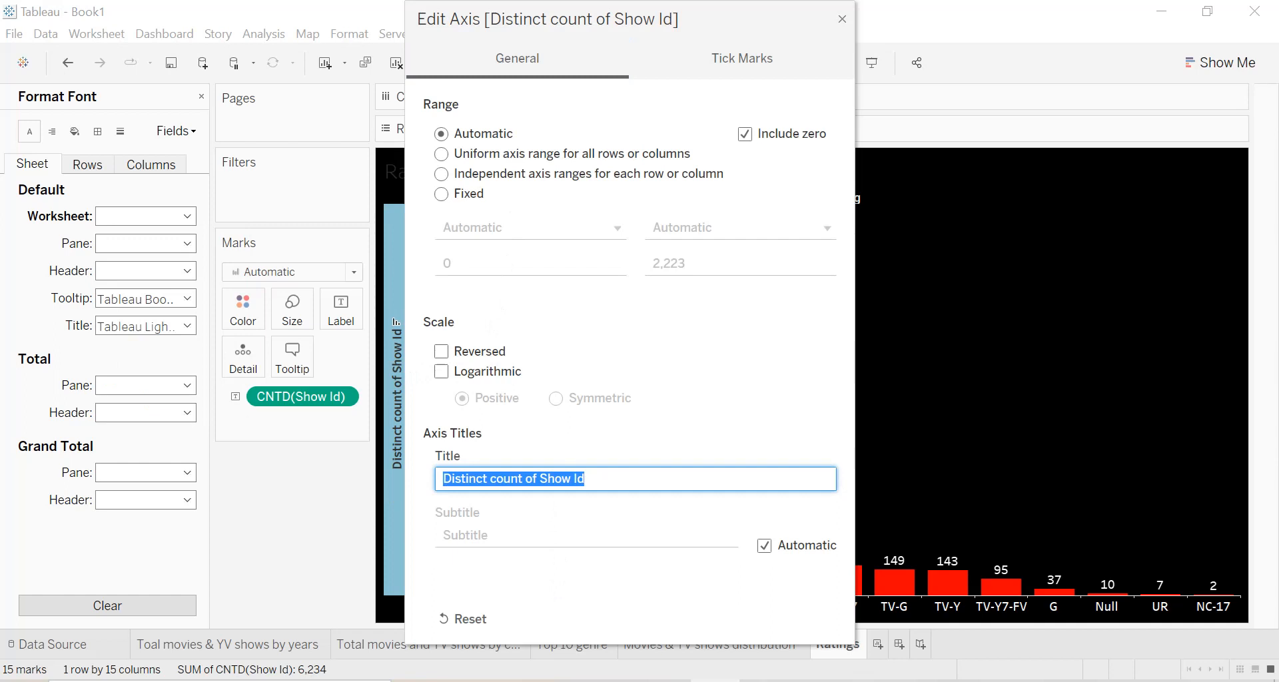
{"action": "type", "text": "Title"}
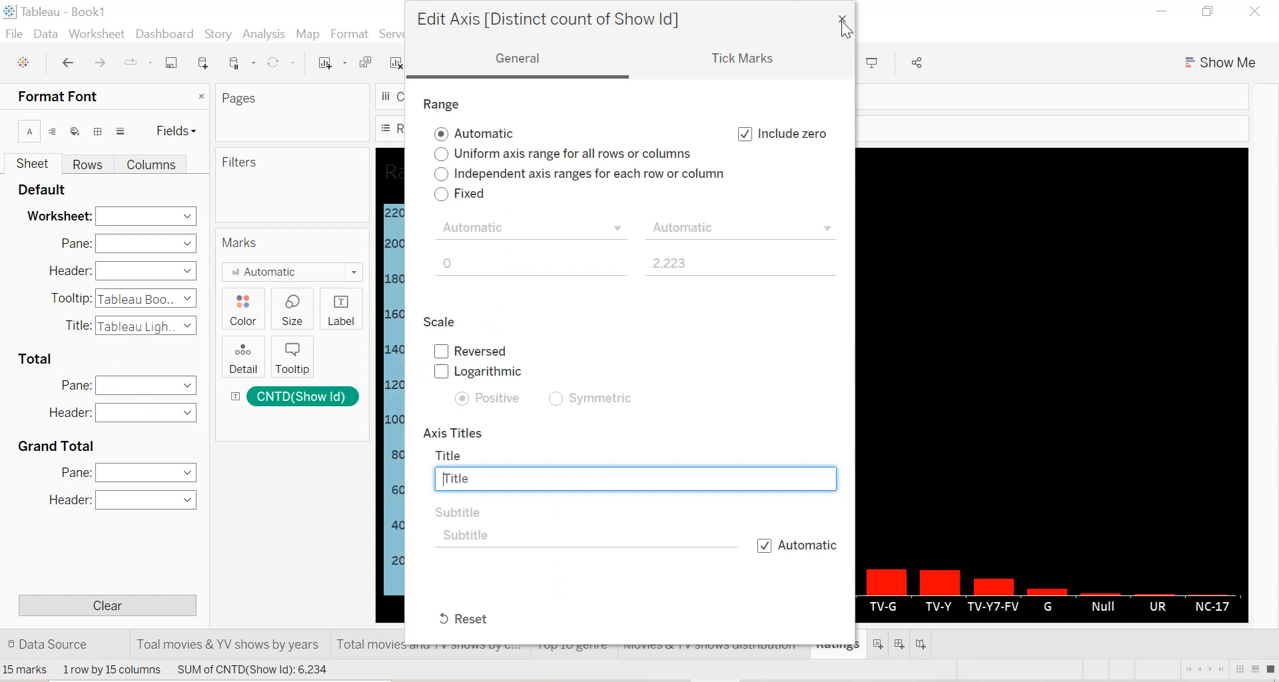
{"action": "left_click", "coordinate": [843, 19]}
{"action": "right_click", "coordinate": [821, 198]}
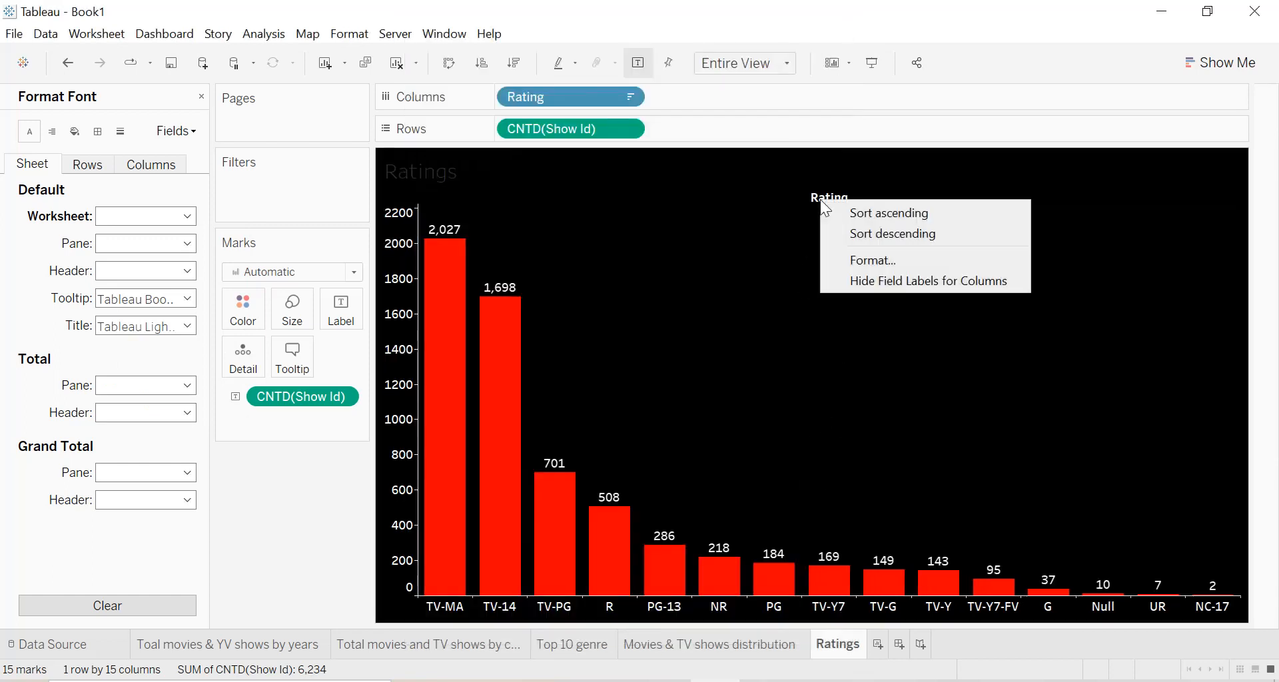
{"action": "left_click", "coordinate": [856, 280]}
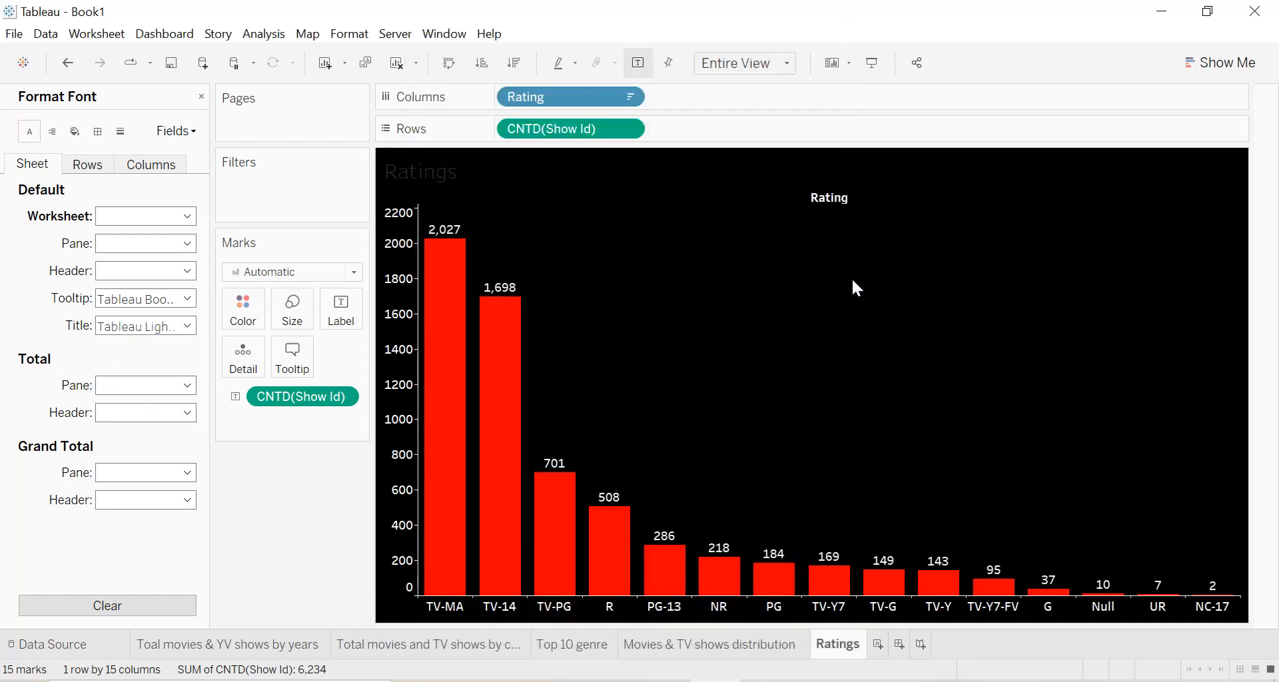
Format the Ratings sheet title as bold, centred and red, and close the formatting settings
{"action": "double_click", "coordinate": [455, 179]}
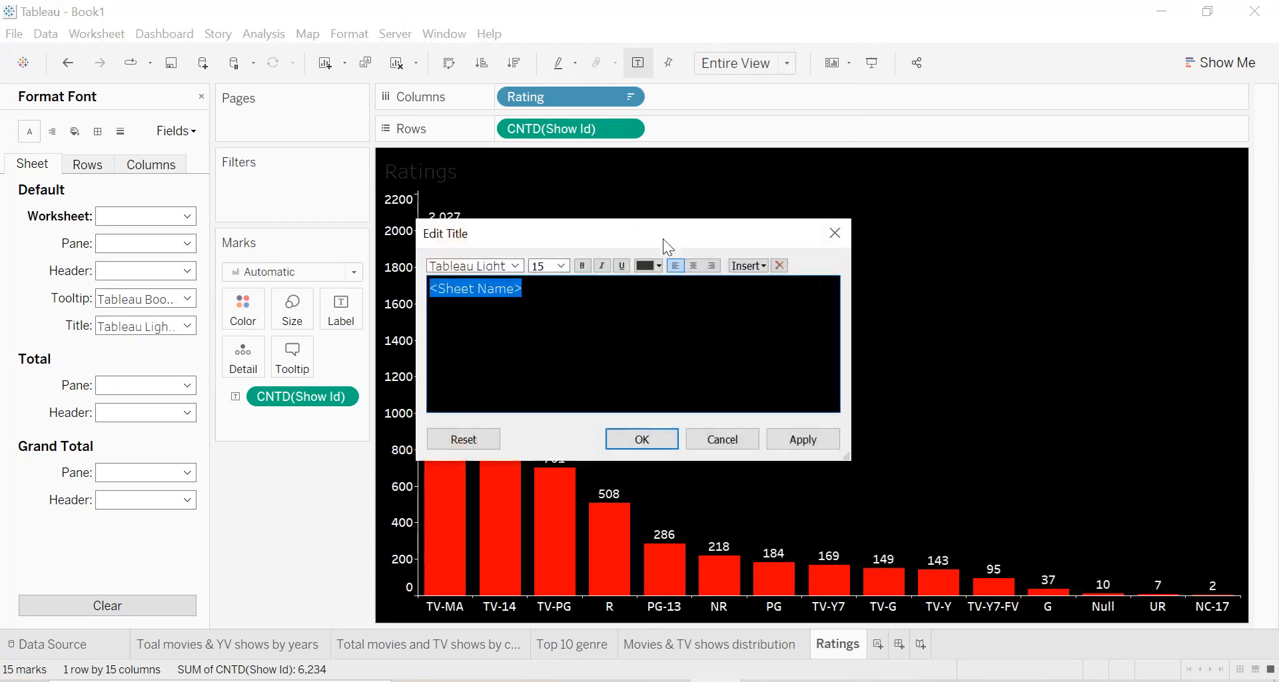
{"action": "left_click", "coordinate": [646, 268]}
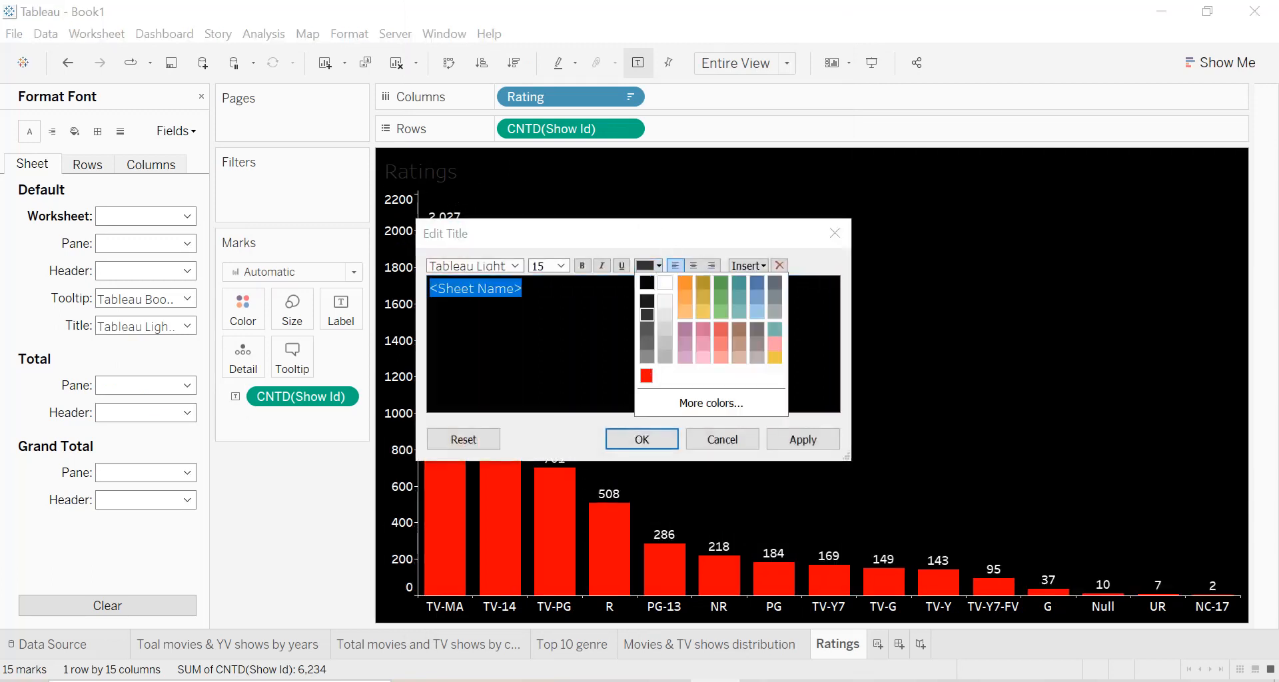
{"action": "left_click", "coordinate": [665, 283]}
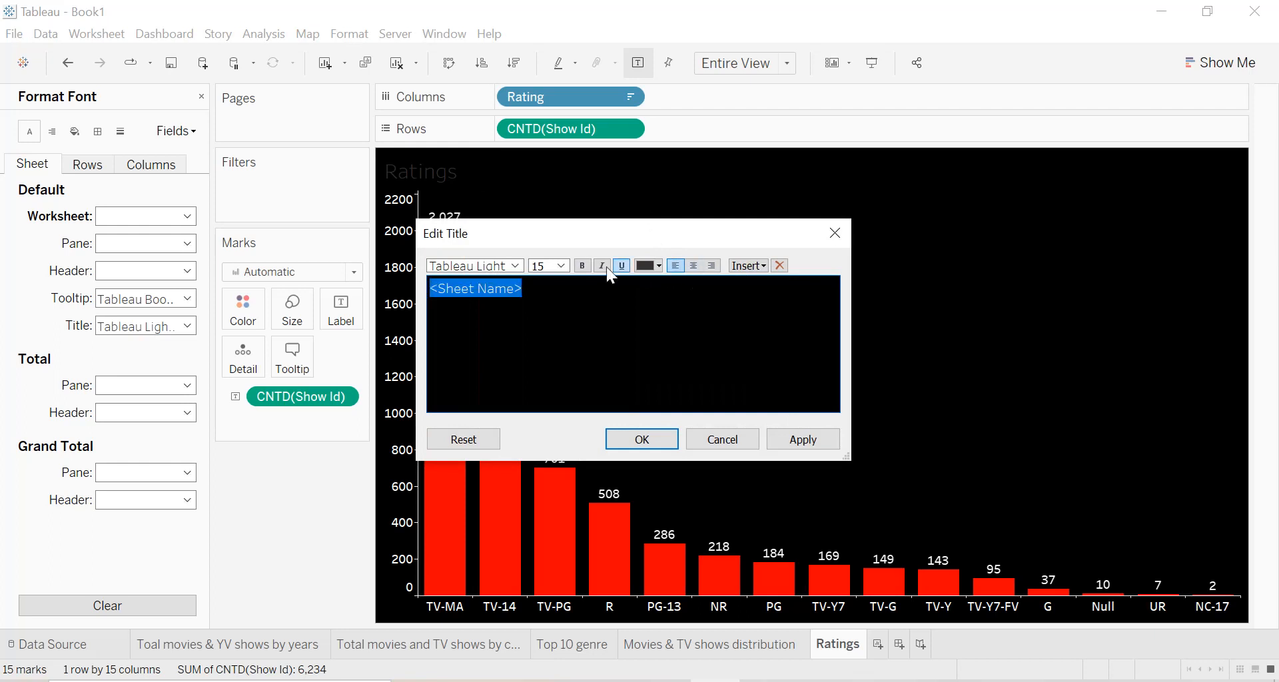
{"action": "left_click", "coordinate": [581, 266]}
{"action": "left_click", "coordinate": [693, 266]}
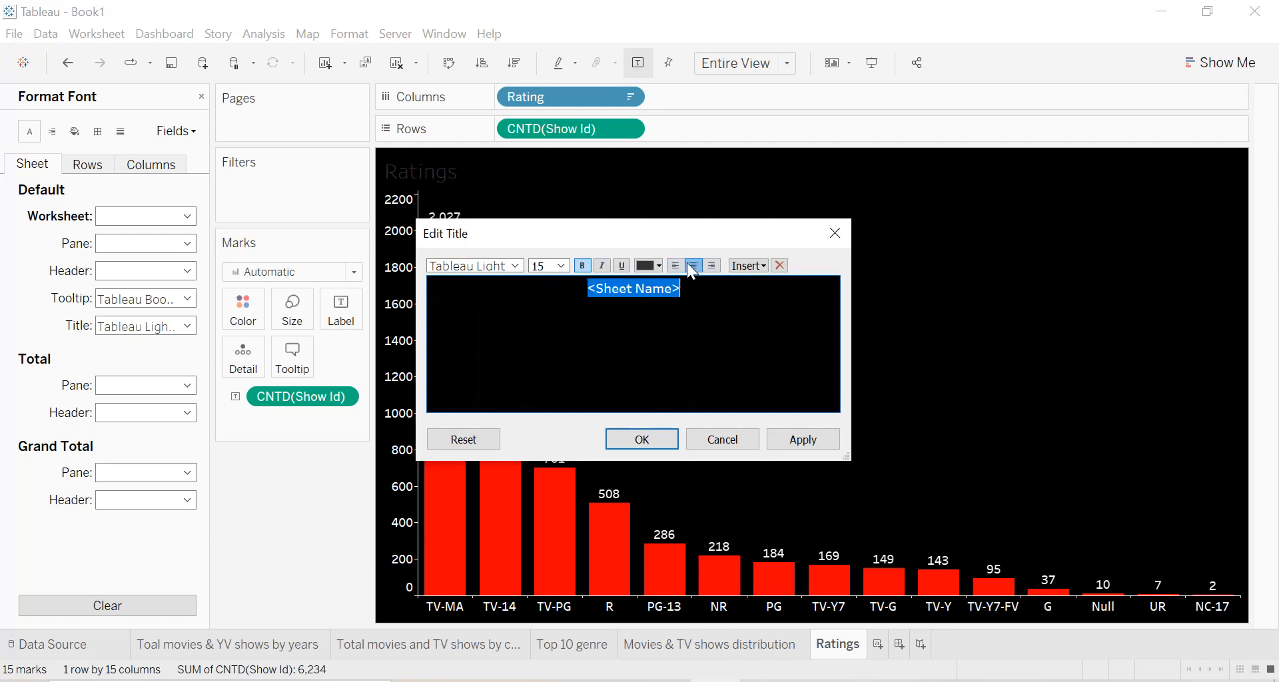
{"action": "left_click", "coordinate": [660, 265]}
{"action": "left_click", "coordinate": [646, 377]}
{"action": "left_click", "coordinate": [803, 440]}
{"action": "left_click", "coordinate": [642, 440]}
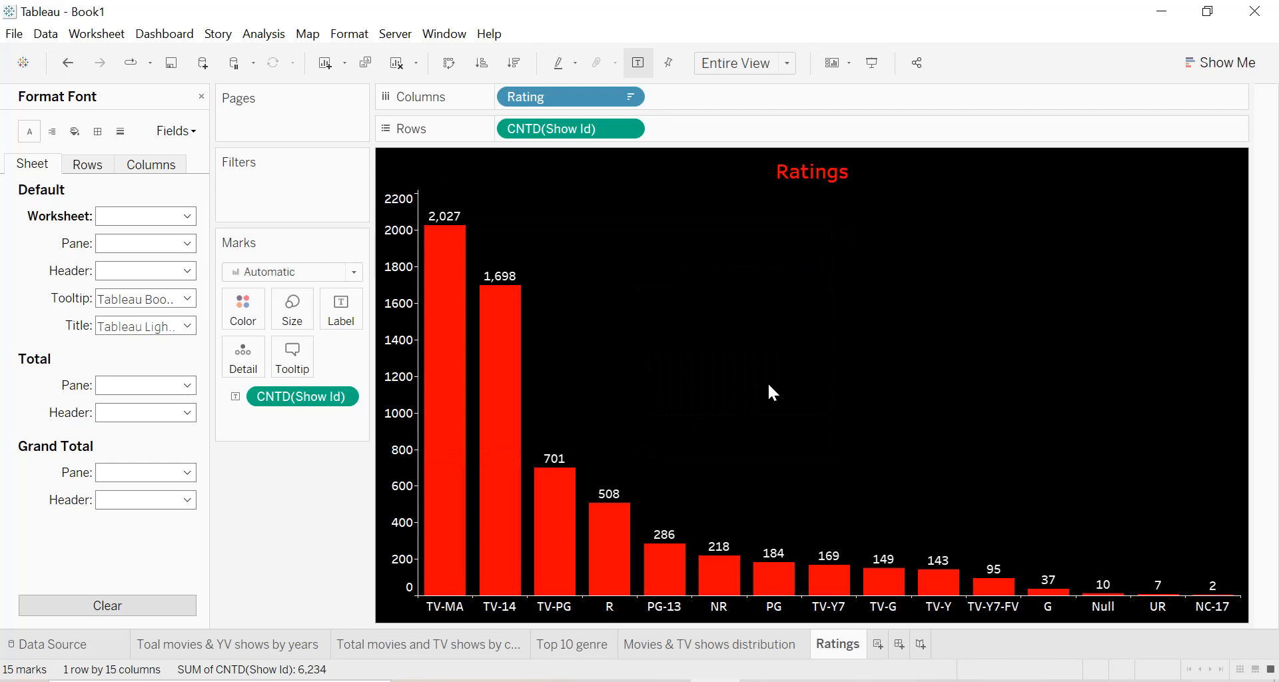
{"action": "left_click", "coordinate": [201, 97]}
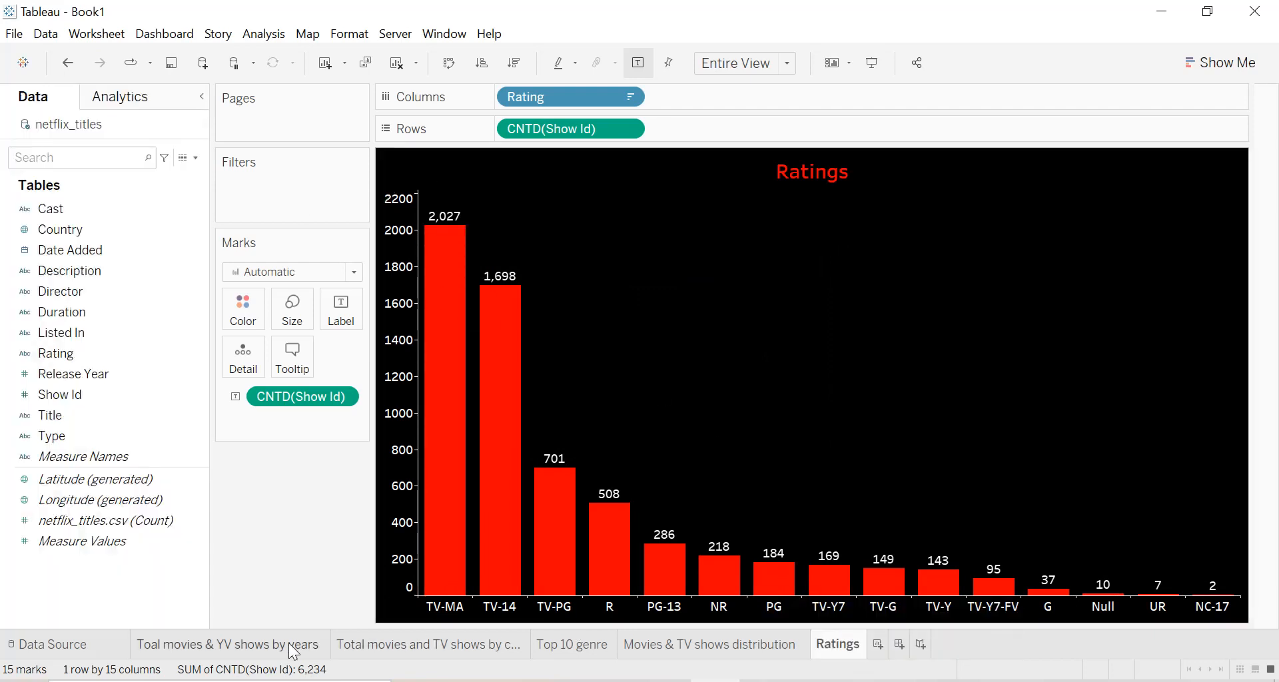
{"action": "left_click", "coordinate": [97, 231]}
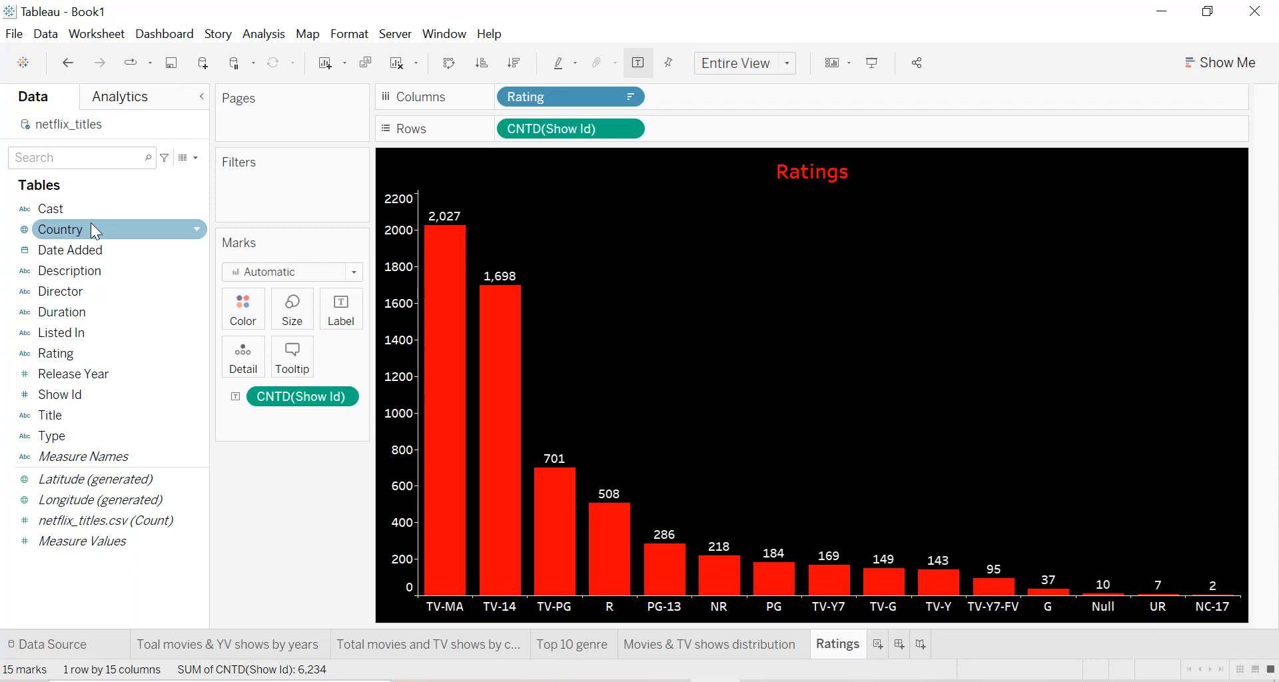
{"action": "left_click", "coordinate": [87, 249]}
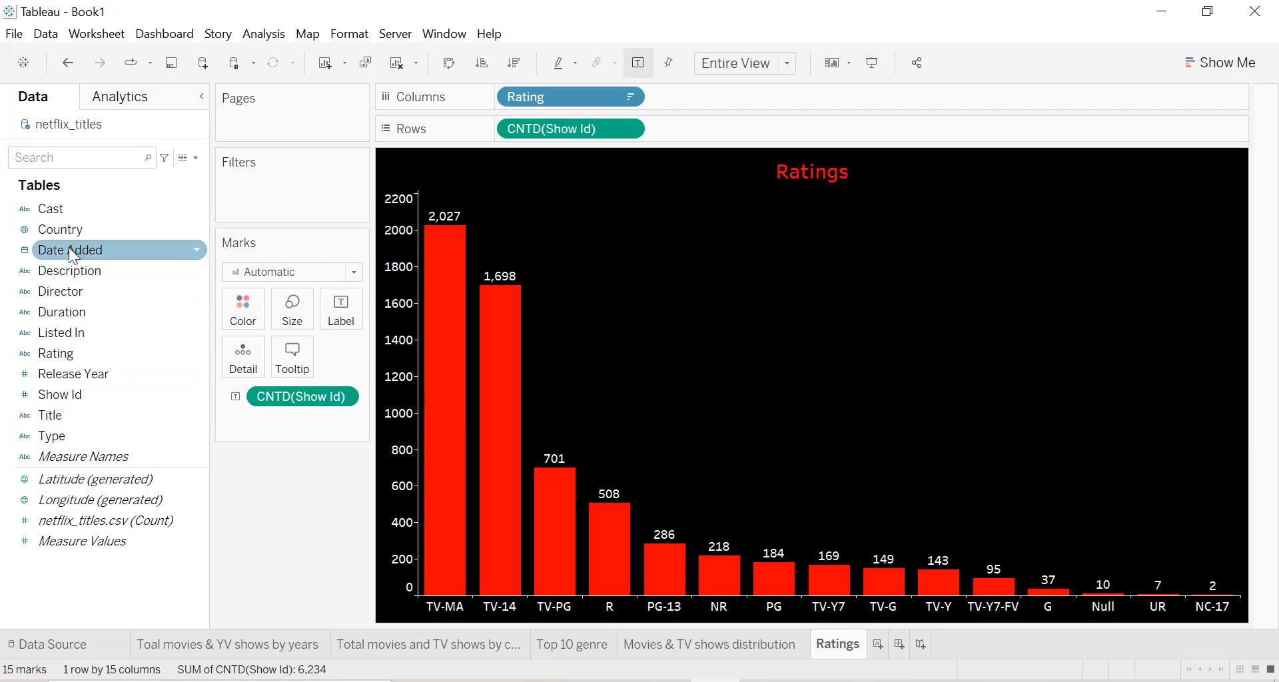
{"action": "left_click", "coordinate": [79, 332]}
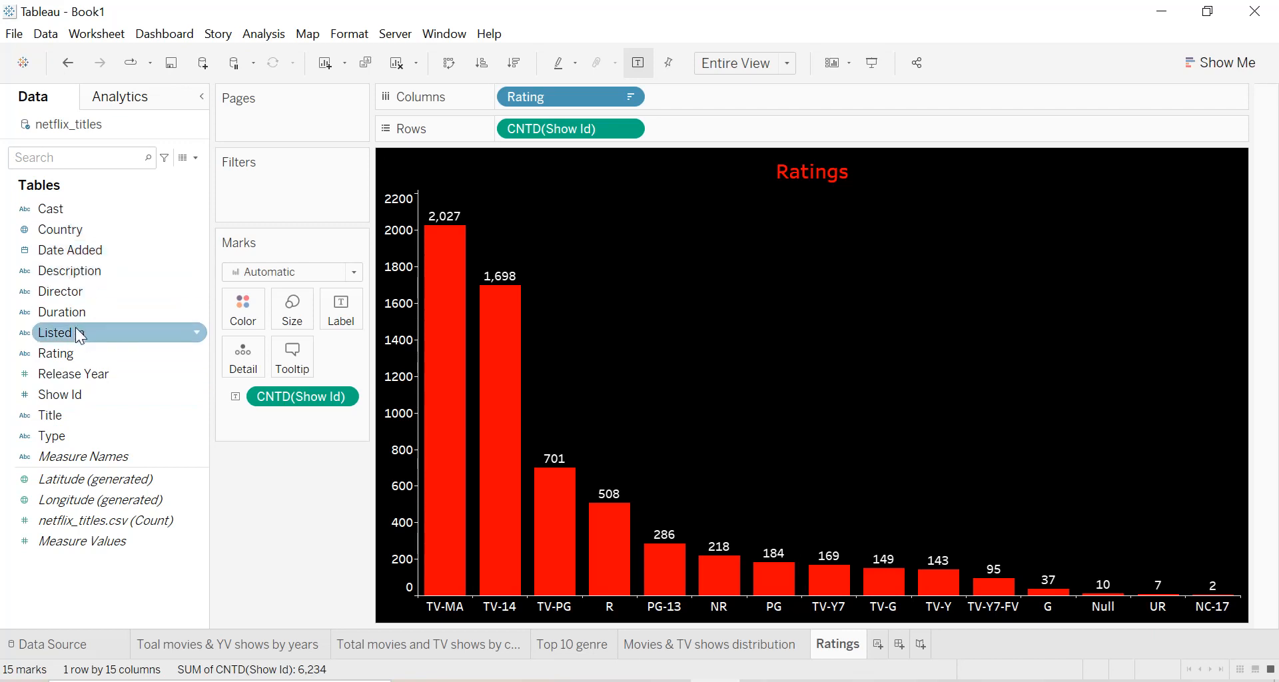
{"action": "left_click", "coordinate": [552, 644]}
{"action": "left_click", "coordinate": [120, 354]}
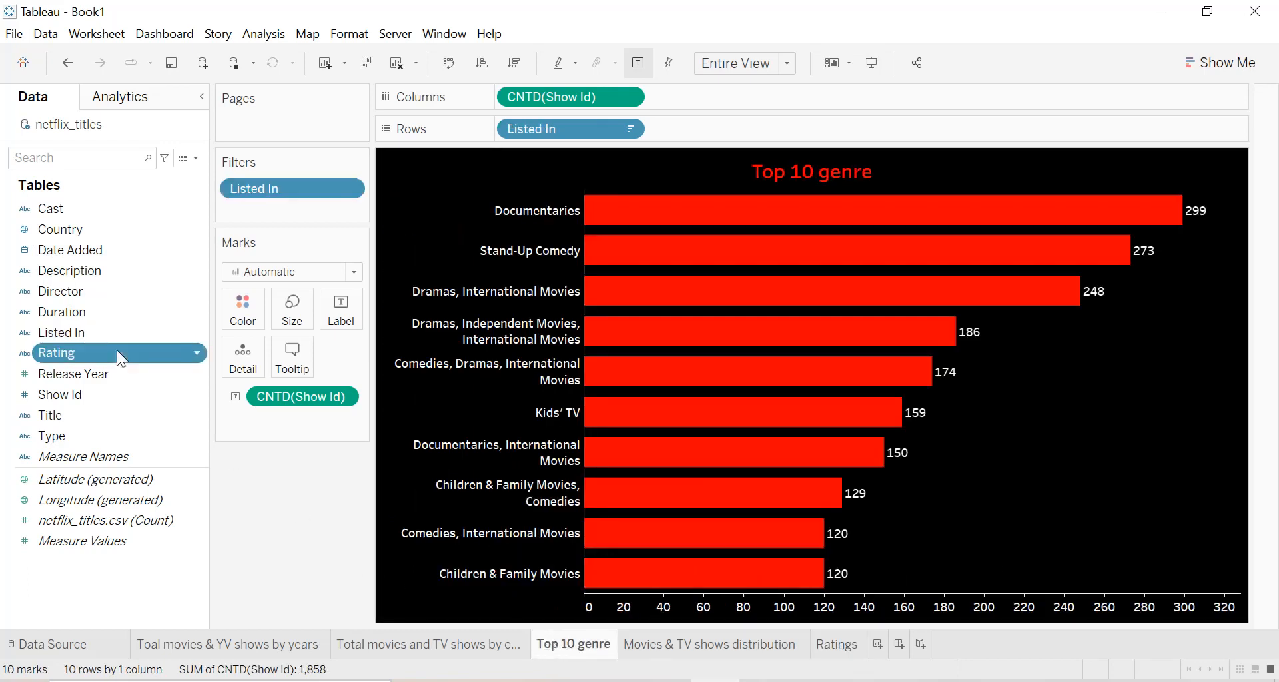
{"action": "left_click", "coordinate": [737, 647]}
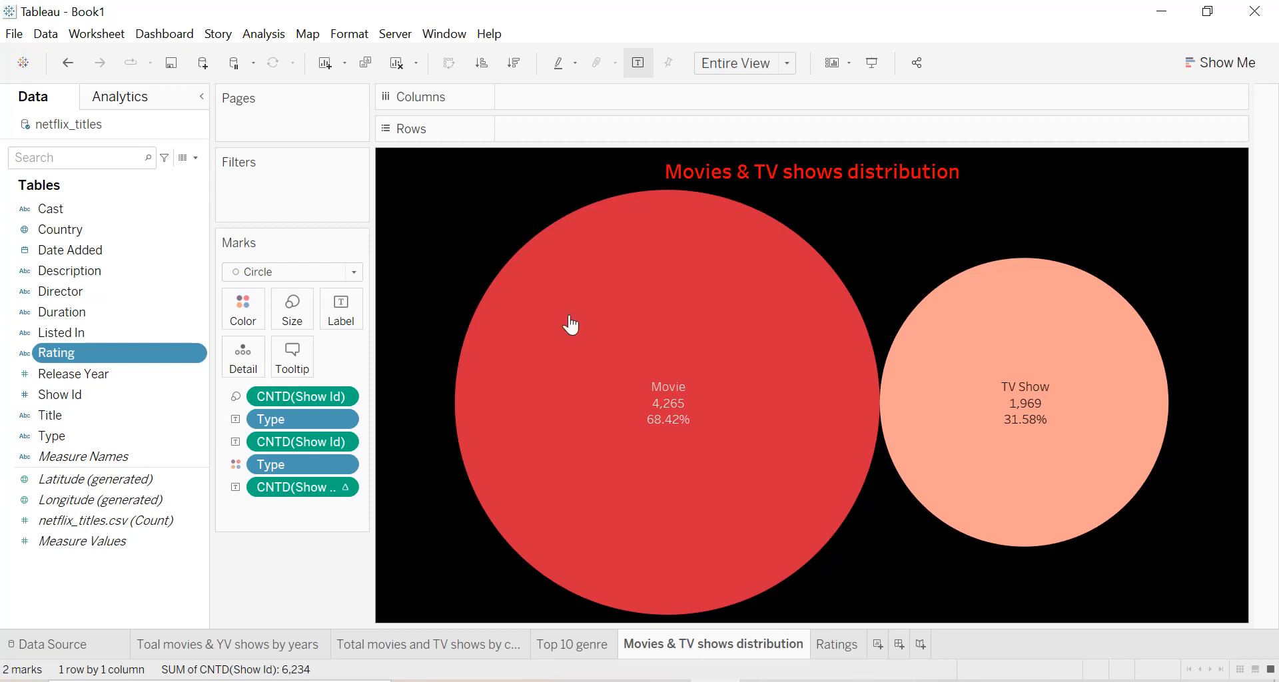
Add a new worksheet and filter it by Type, keeping only Movie
{"action": "left_click", "coordinate": [879, 645]}
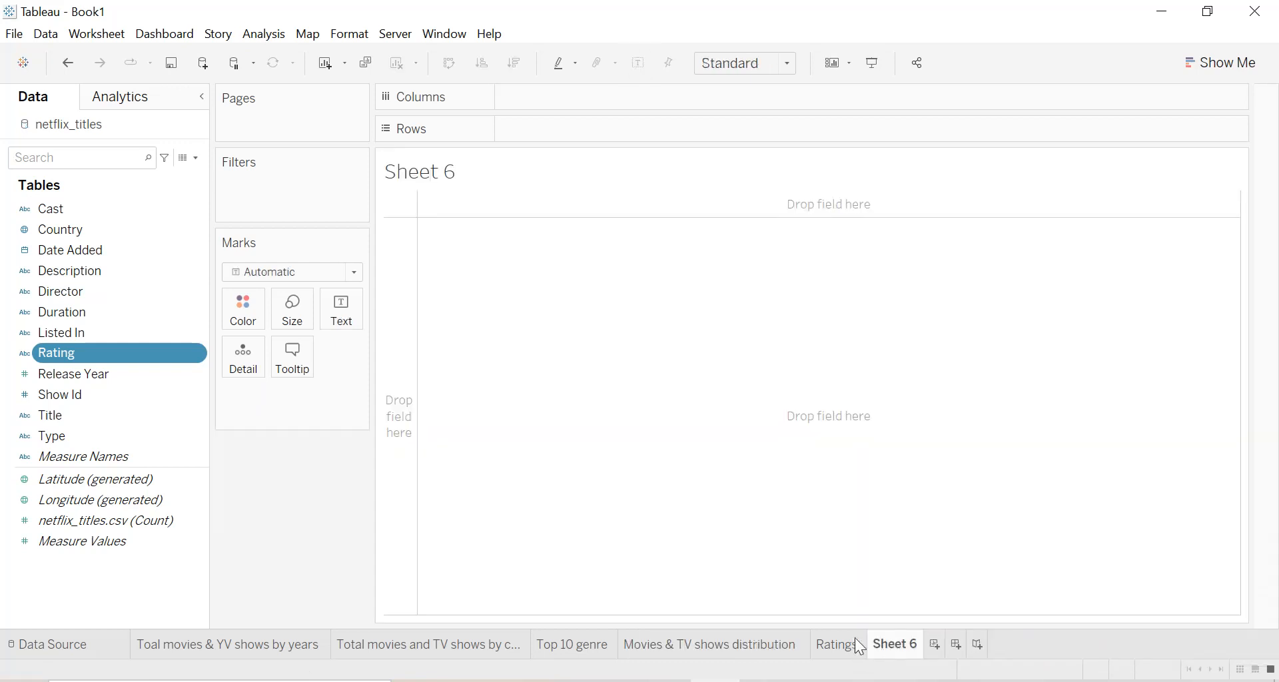
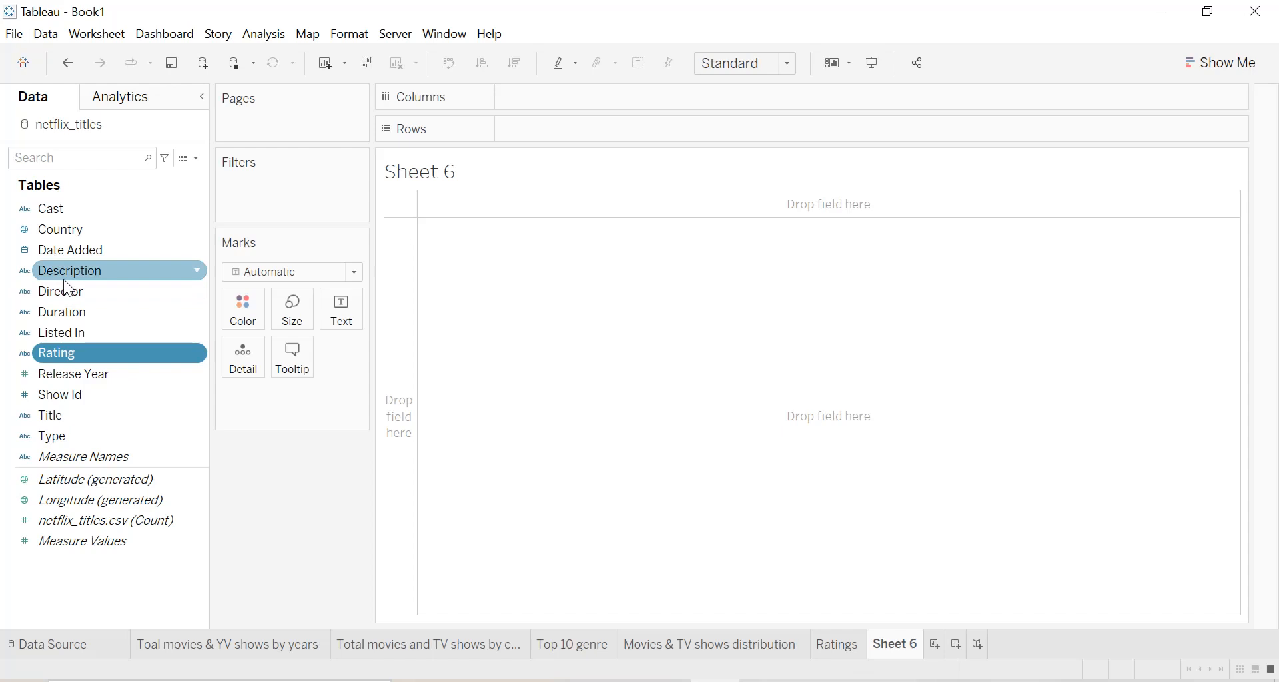
{"action": "left_click_drag", "start_coordinate": [81, 438], "coordinate": [288, 198]}
{"action": "left_click", "coordinate": [474, 208]}
{"action": "left_click", "coordinate": [474, 207]}
{"action": "left_click", "coordinate": [777, 591]}
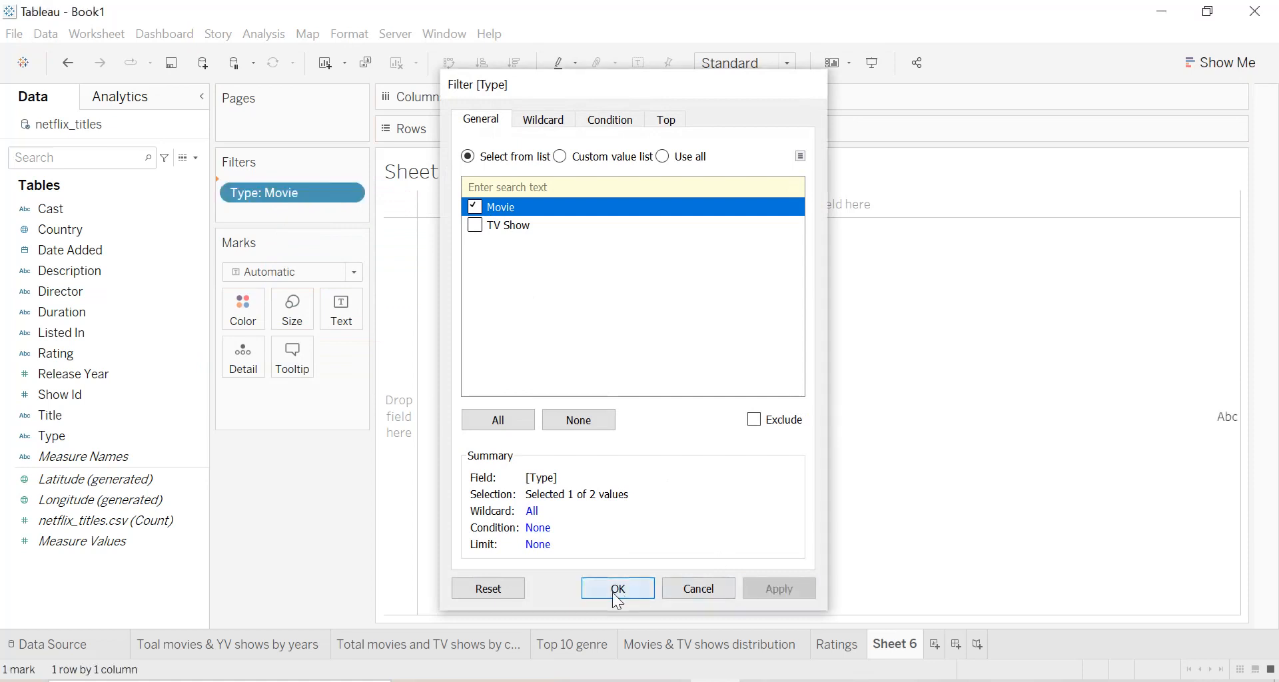
{"action": "left_click", "coordinate": [617, 590]}
Show the Type filter control as a single-value dropdown without the "All" value
{"action": "left_click", "coordinate": [344, 189]}
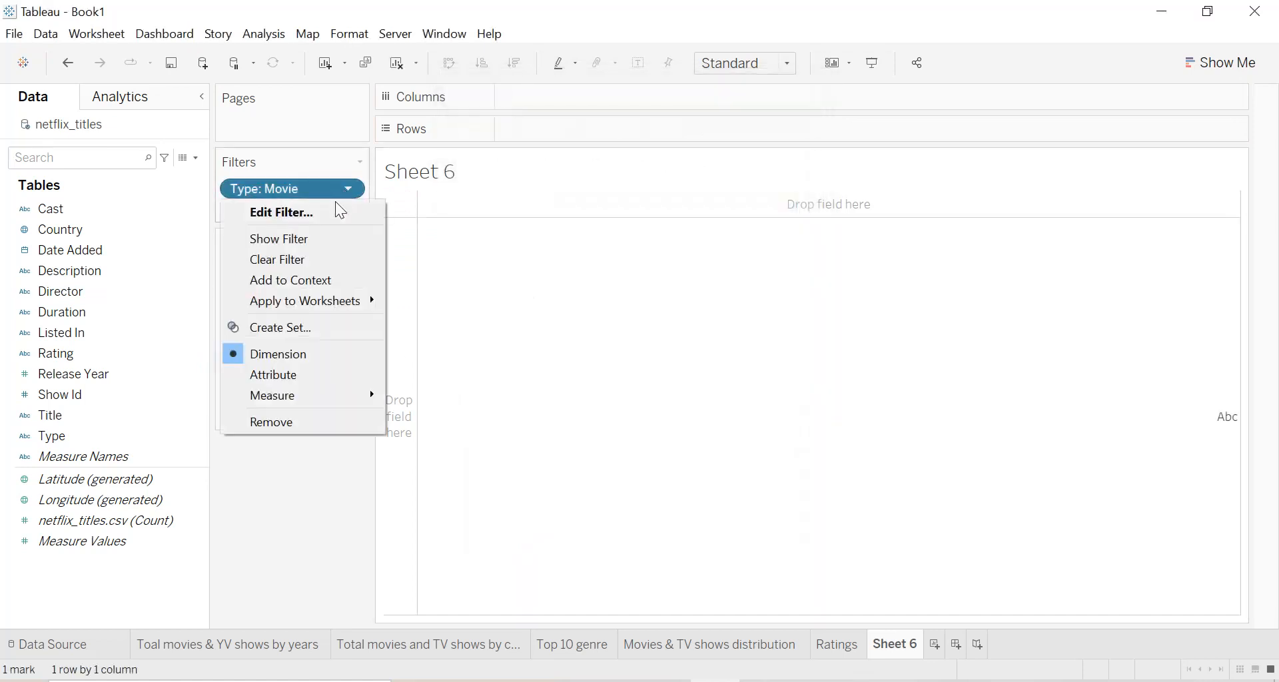
{"action": "left_click", "coordinate": [308, 237]}
{"action": "left_click", "coordinate": [1243, 167]}
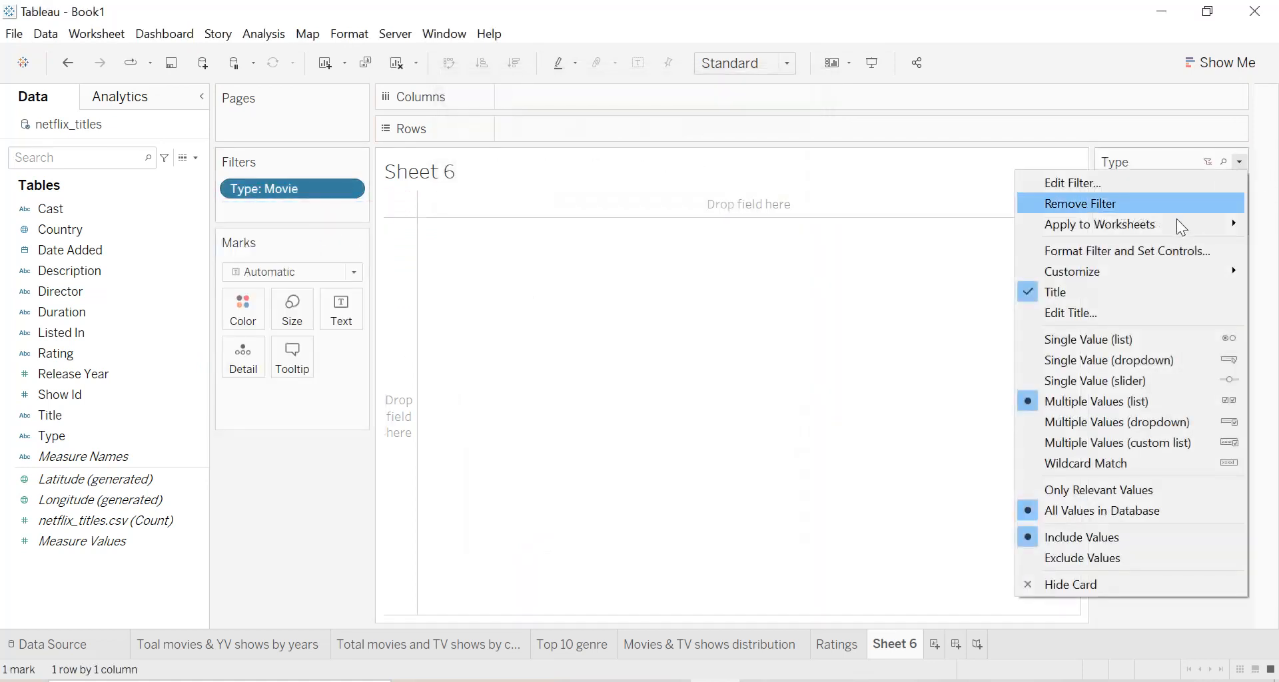
{"action": "mouse_move", "coordinate": [1053, 277]}
{"action": "left_click", "coordinate": [1002, 275]}
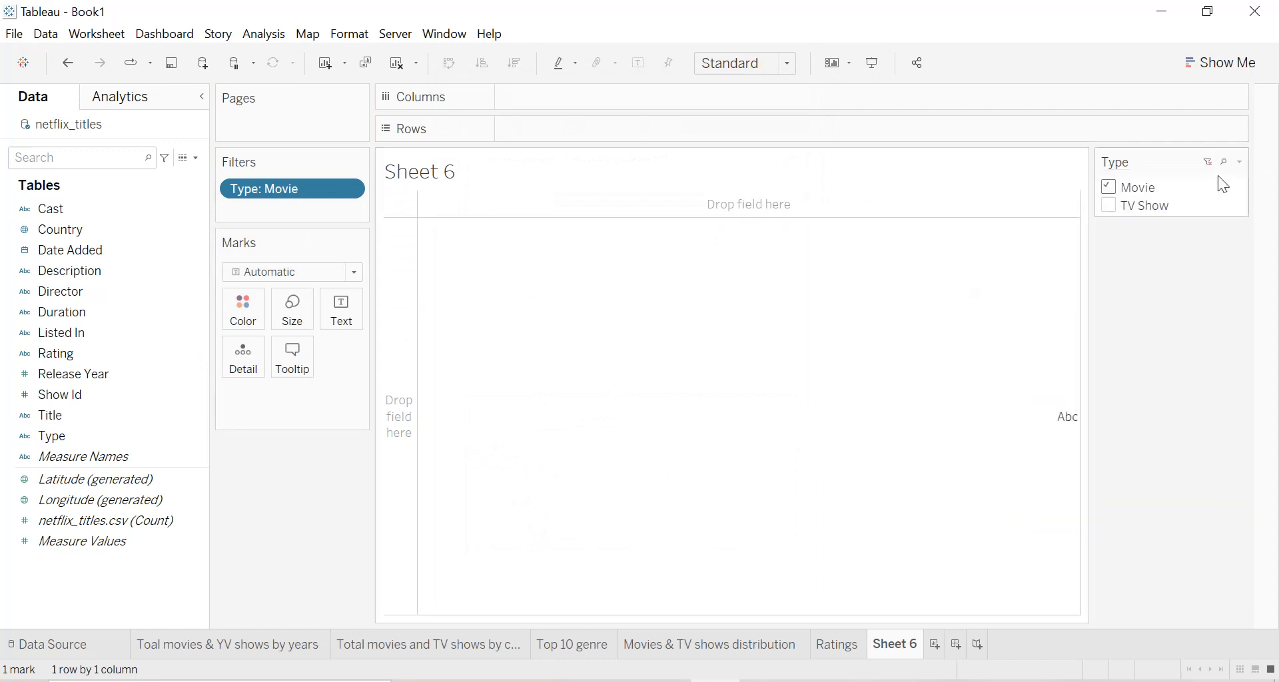
{"action": "left_click", "coordinate": [1239, 162]}
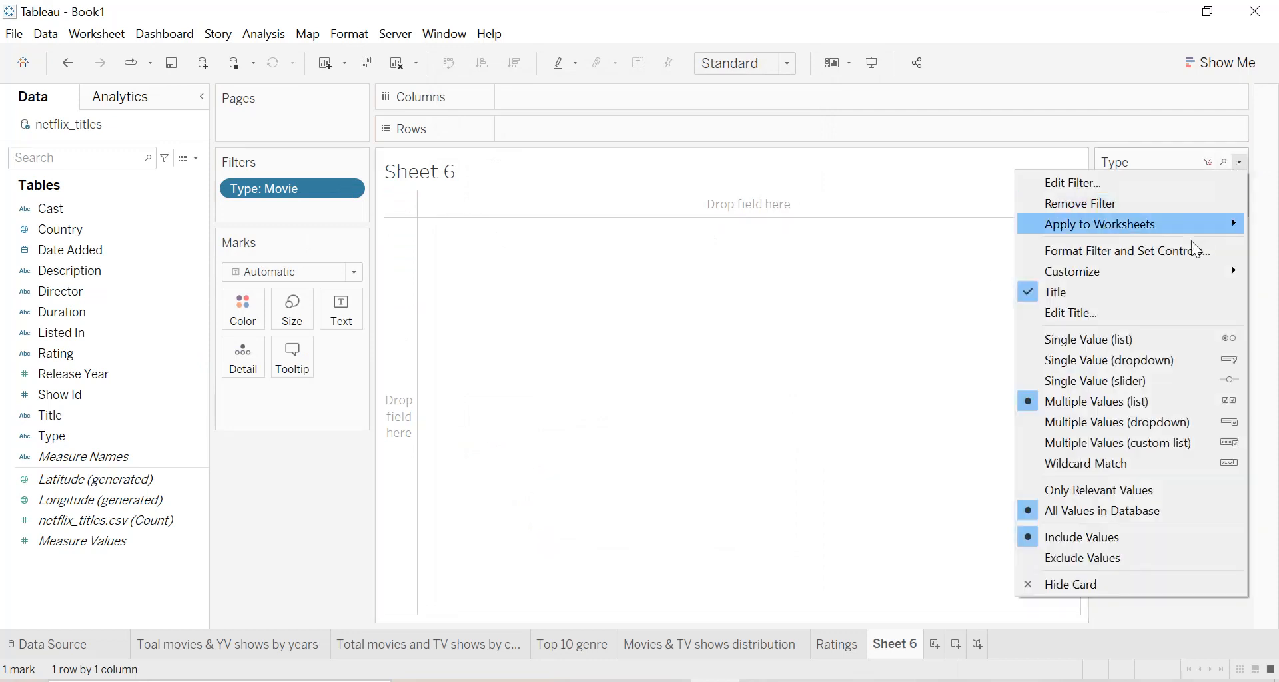
{"action": "left_click", "coordinate": [1126, 361]}
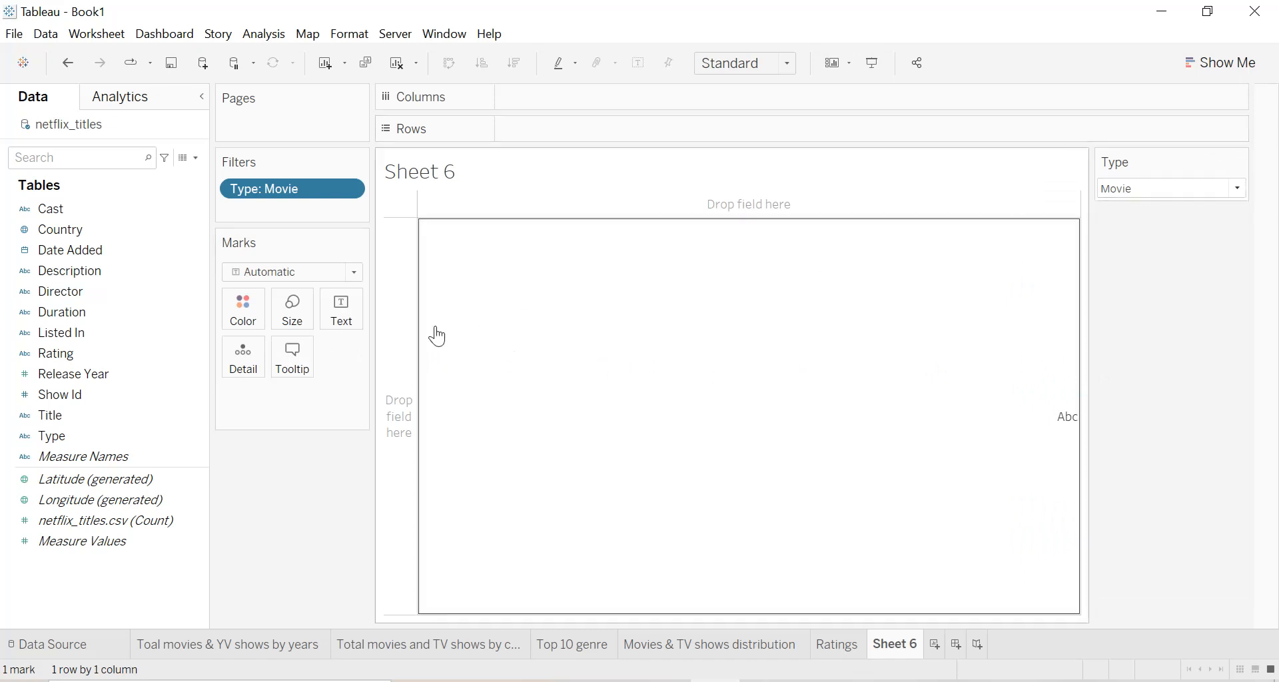
Show a Title filter control as a single-value dropdown without the "All" value
{"action": "left_click", "coordinate": [195, 418]}
{"action": "left_click", "coordinate": [222, 70]}
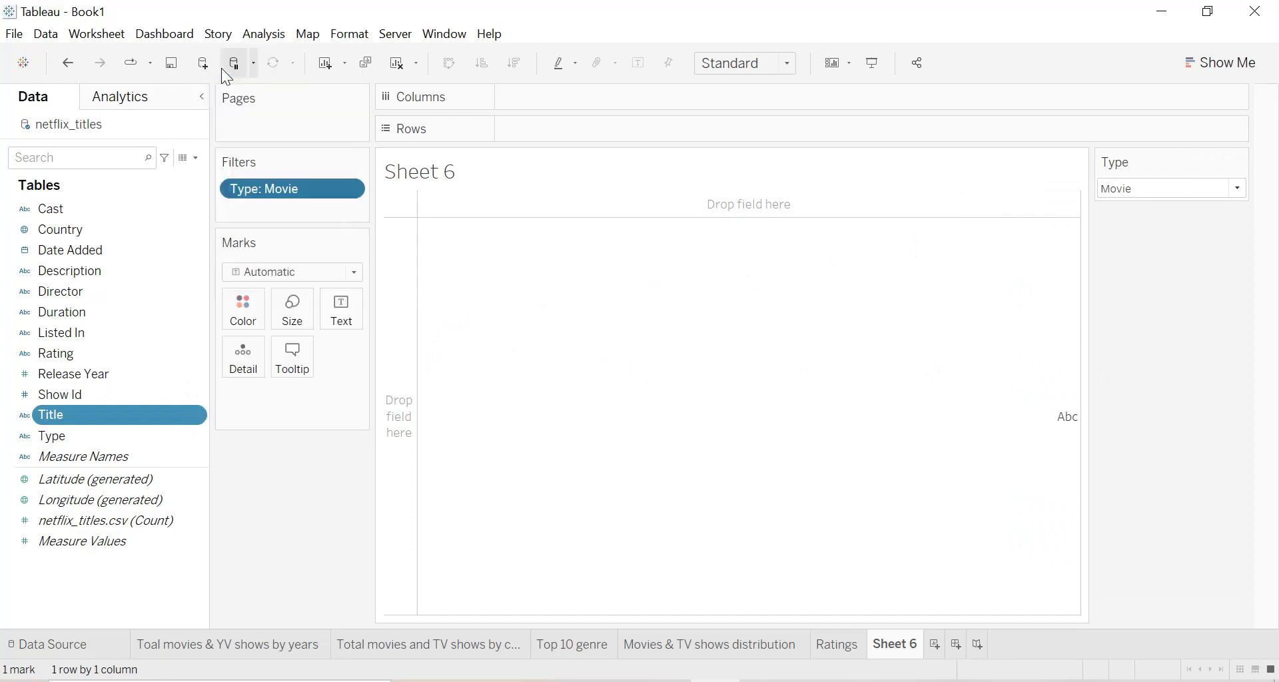
{"action": "left_click", "coordinate": [1243, 164]}
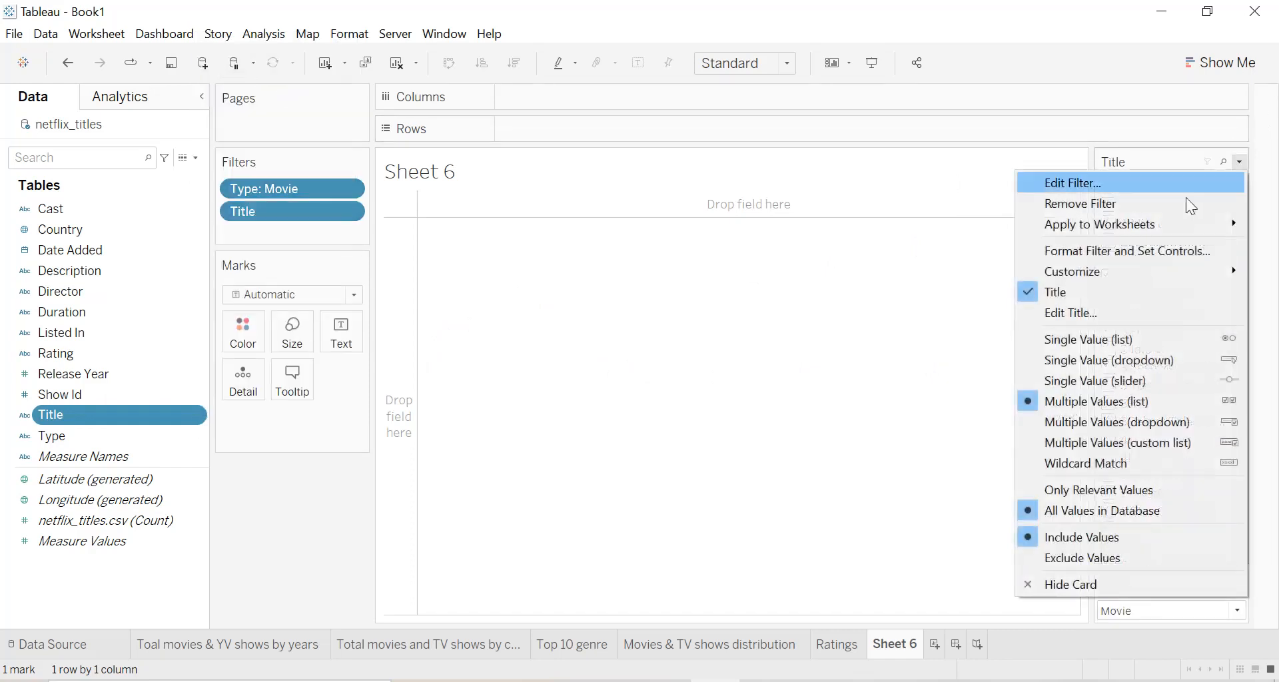
{"action": "mouse_move", "coordinate": [1077, 265]}
{"action": "left_click", "coordinate": [953, 272]}
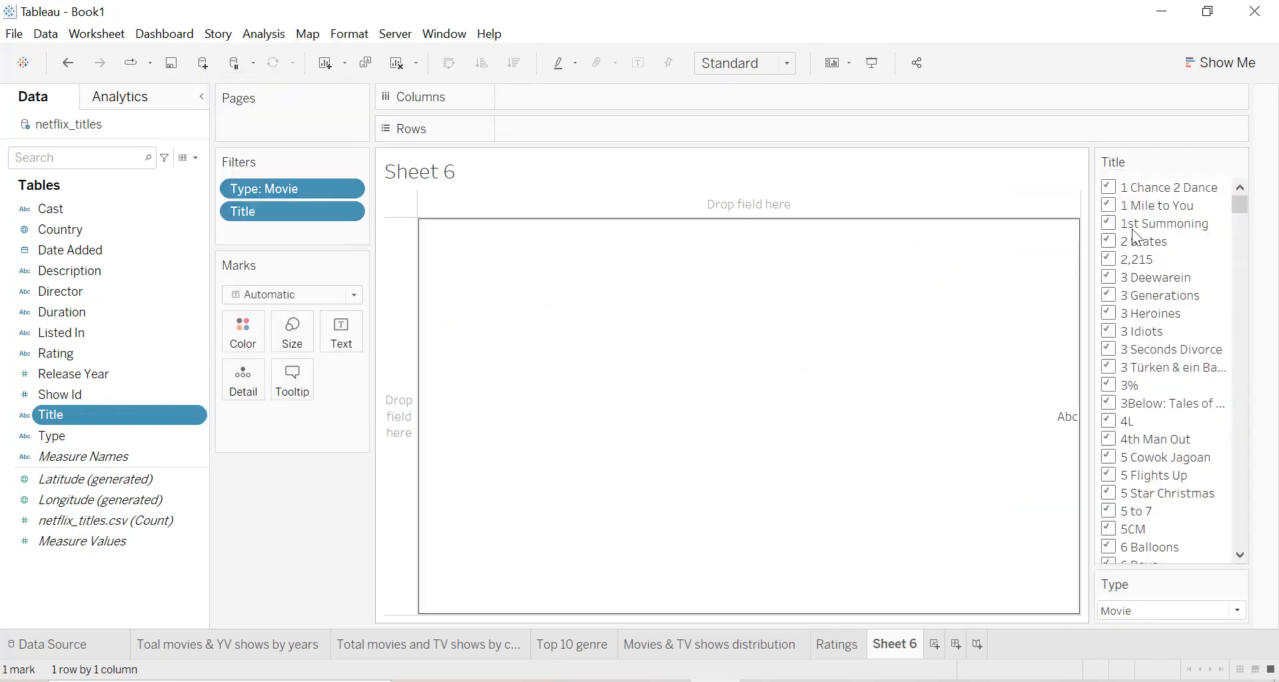
{"action": "left_click", "coordinate": [1243, 161]}
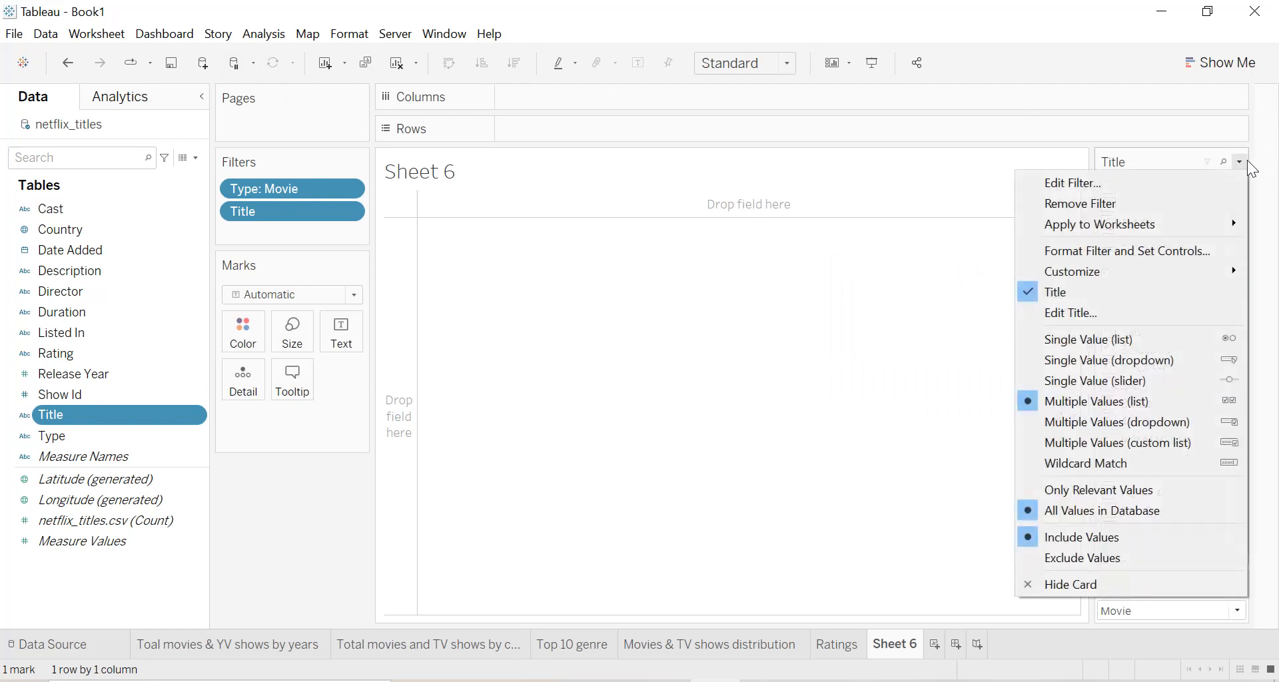
{"action": "mouse_move", "coordinate": [1081, 270]}
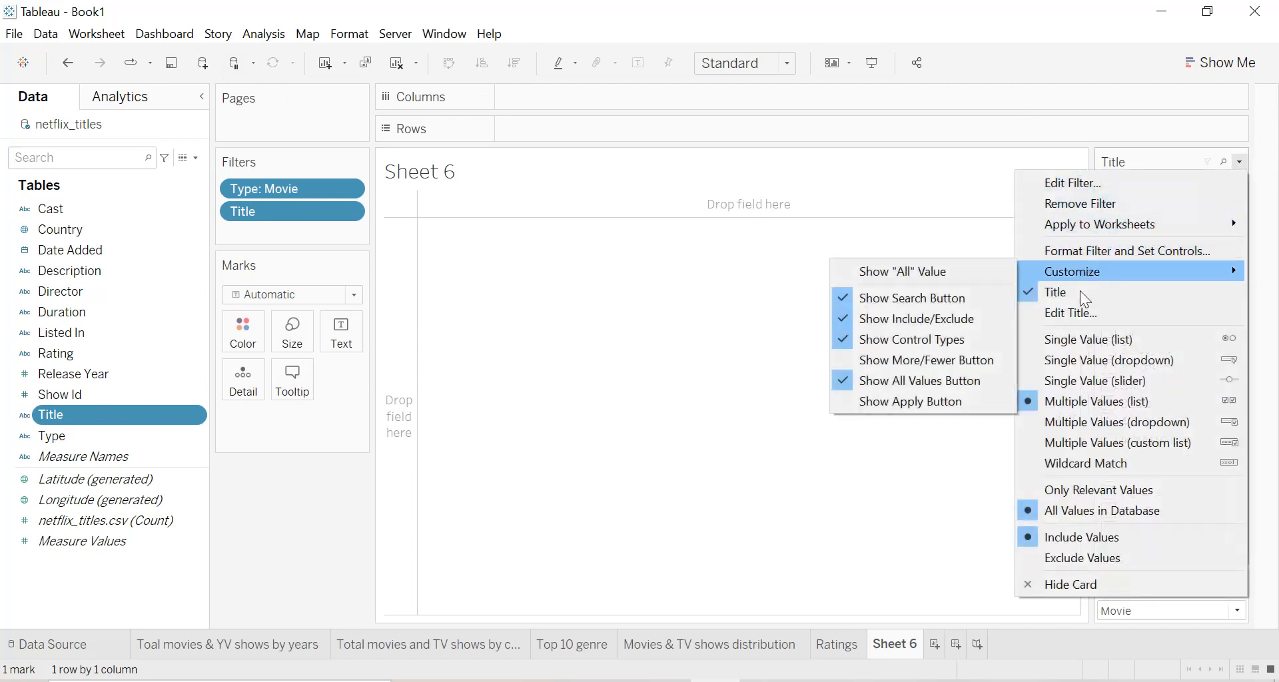
{"action": "left_click", "coordinate": [1081, 360]}
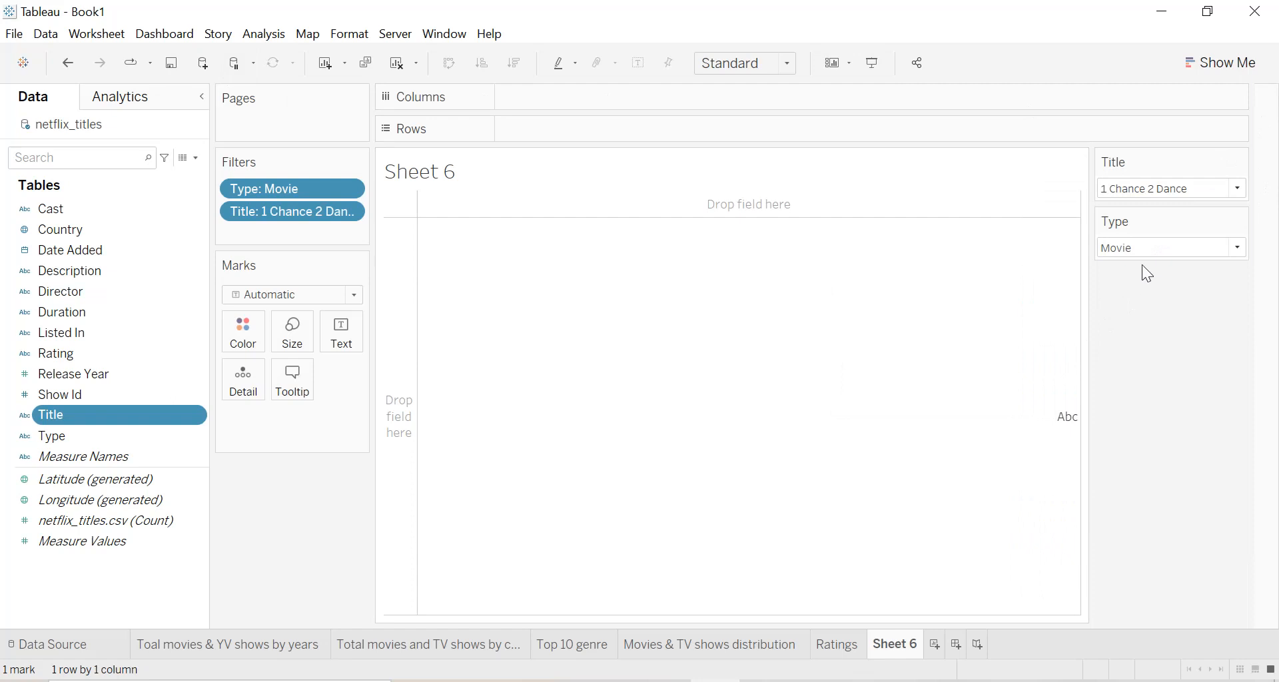
Place the Type filter control above the Title one and restrict the Title filter to only relevant values
{"action": "left_click_drag", "start_coordinate": [1147, 219], "coordinate": [1147, 164]}
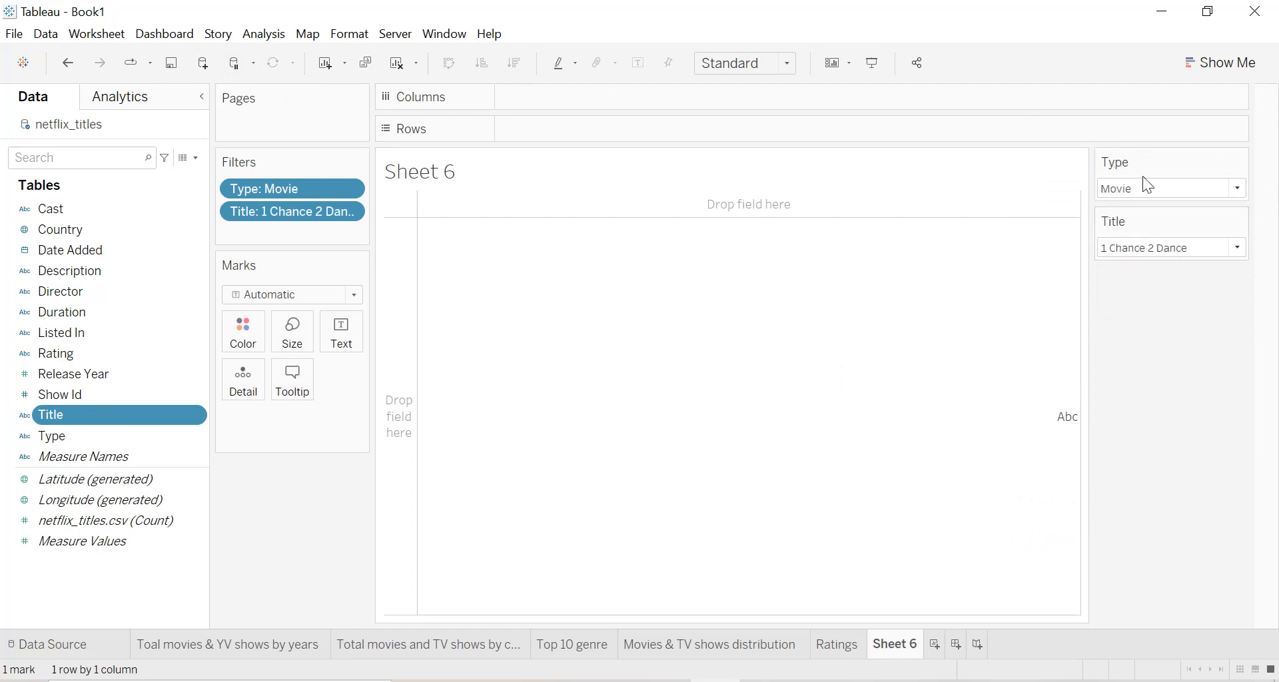
{"action": "left_click", "coordinate": [1142, 192]}
{"action": "left_click", "coordinate": [1141, 194]}
{"action": "left_click", "coordinate": [1240, 221]}
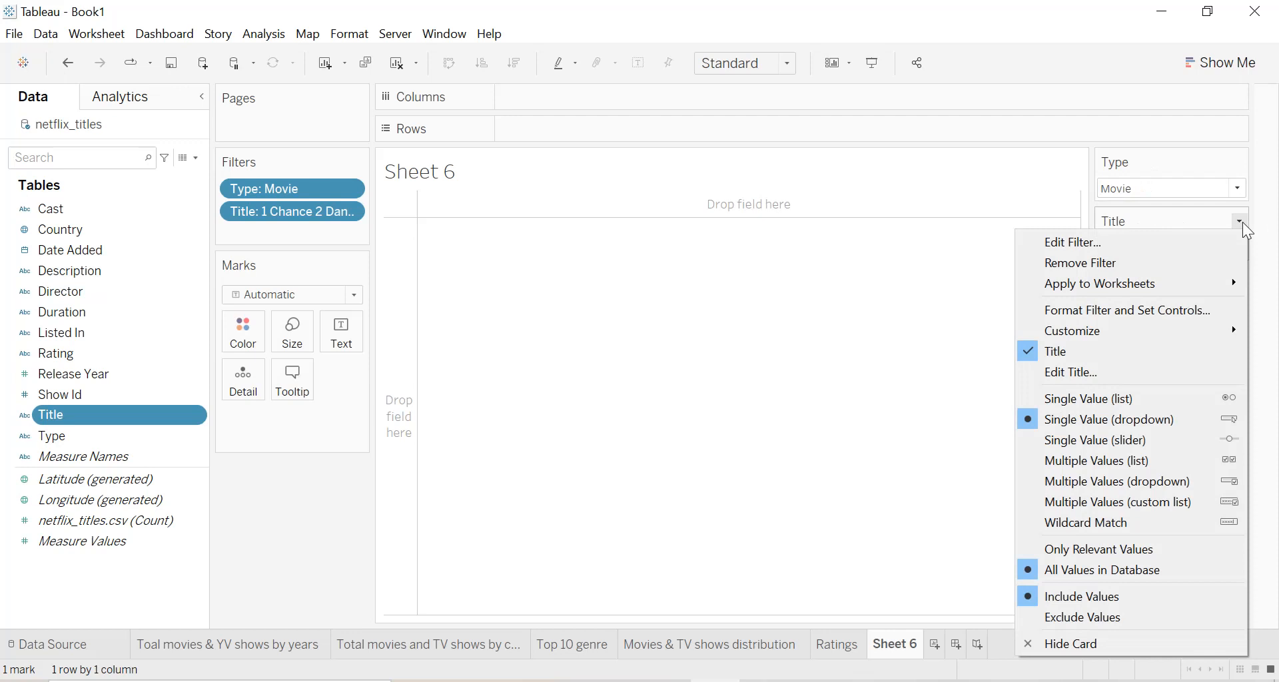
{"action": "left_click", "coordinate": [1100, 558]}
{"action": "left_click", "coordinate": [1158, 248]}
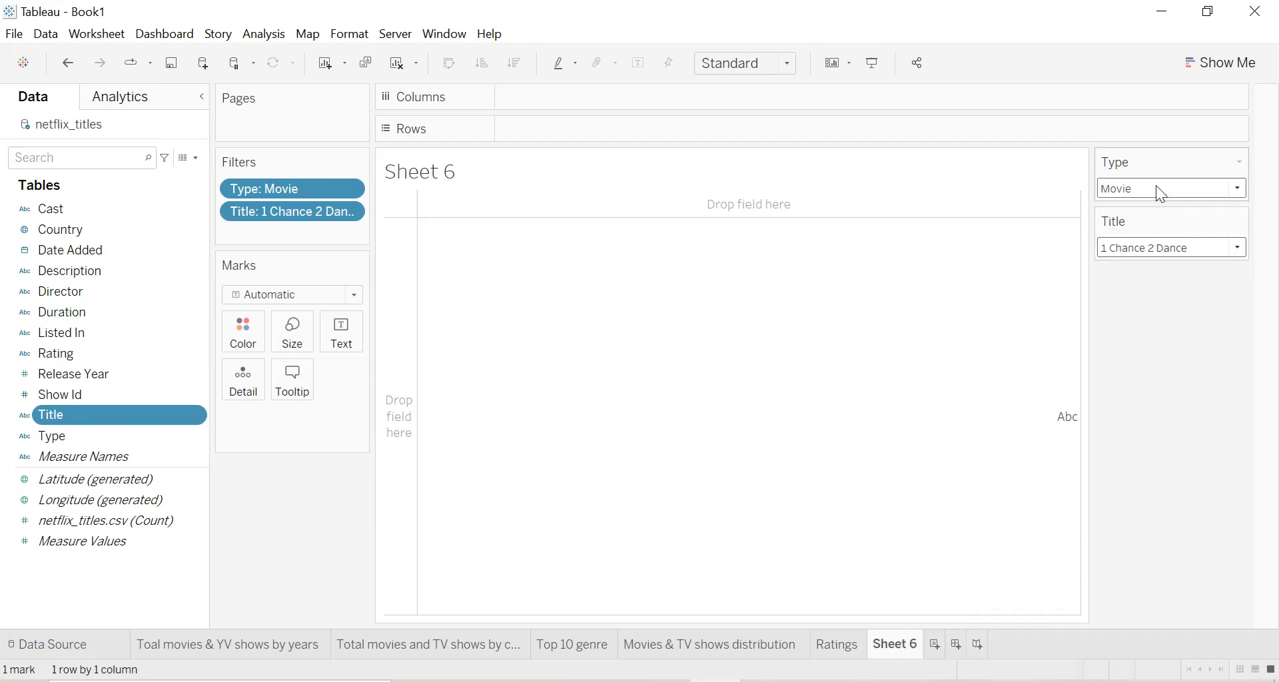
Set the Type filter to TV Show and the Title filter to 3Below: Tales of Arcadia
{"action": "left_click", "coordinate": [1157, 187]}
{"action": "left_click", "coordinate": [1139, 230]}
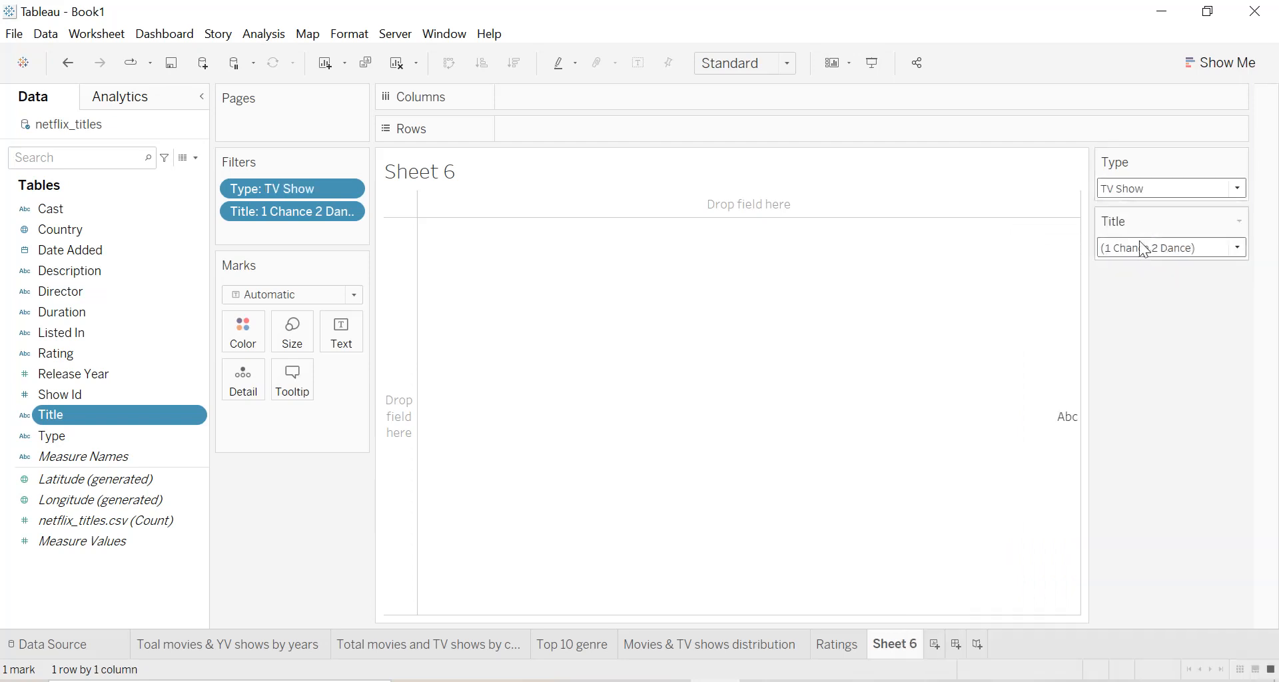
{"action": "left_click", "coordinate": [1137, 248]}
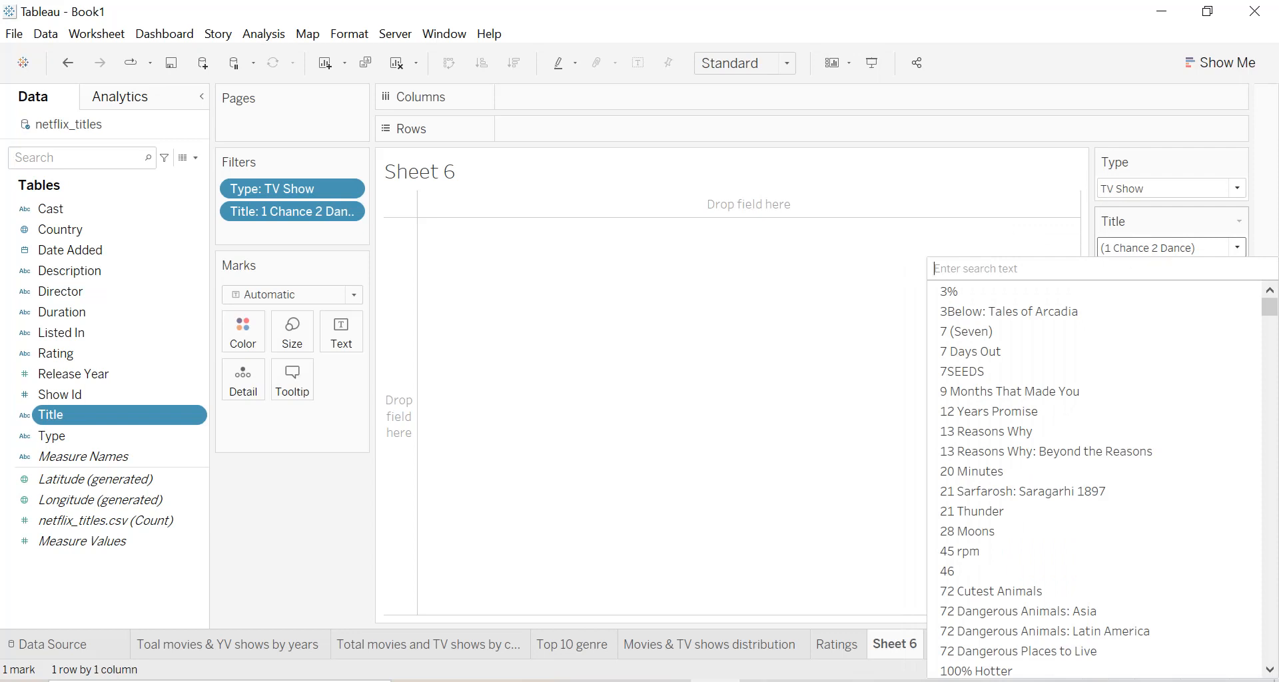
{"action": "left_click", "coordinate": [1078, 311]}
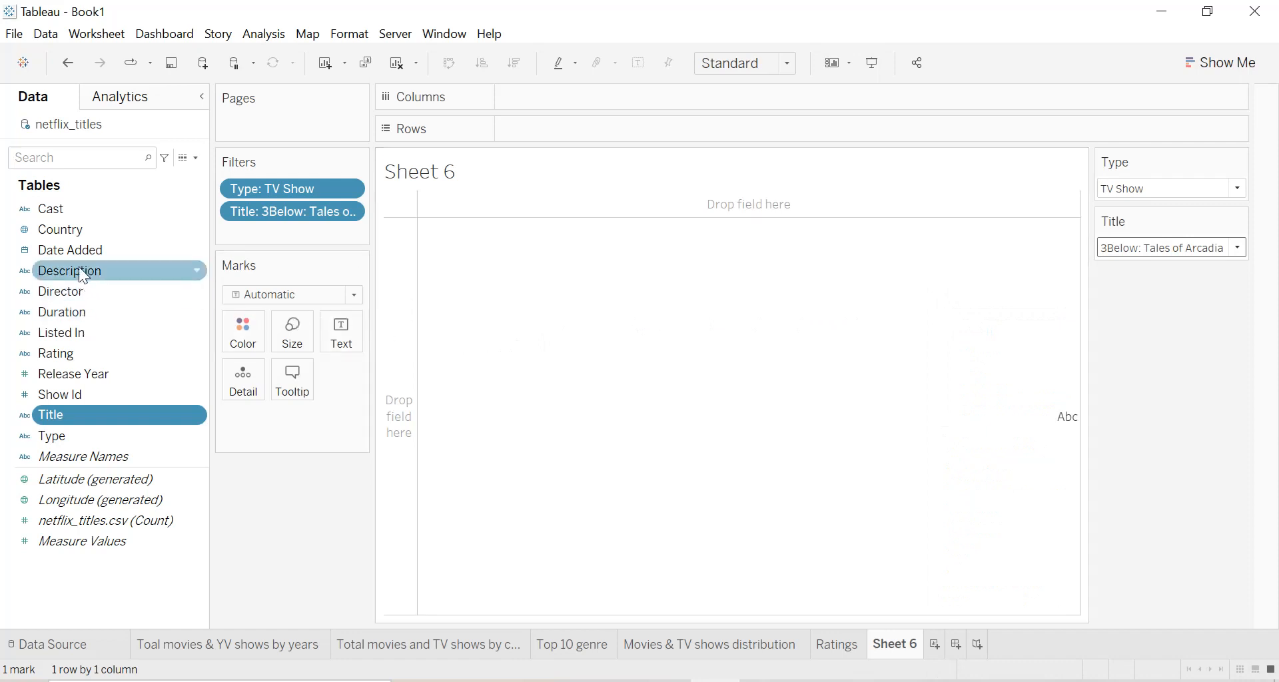
Display the Description field as the text mark and fit the sheet to Entire View
{"action": "left_click_drag", "start_coordinate": [75, 269], "coordinate": [343, 341]}
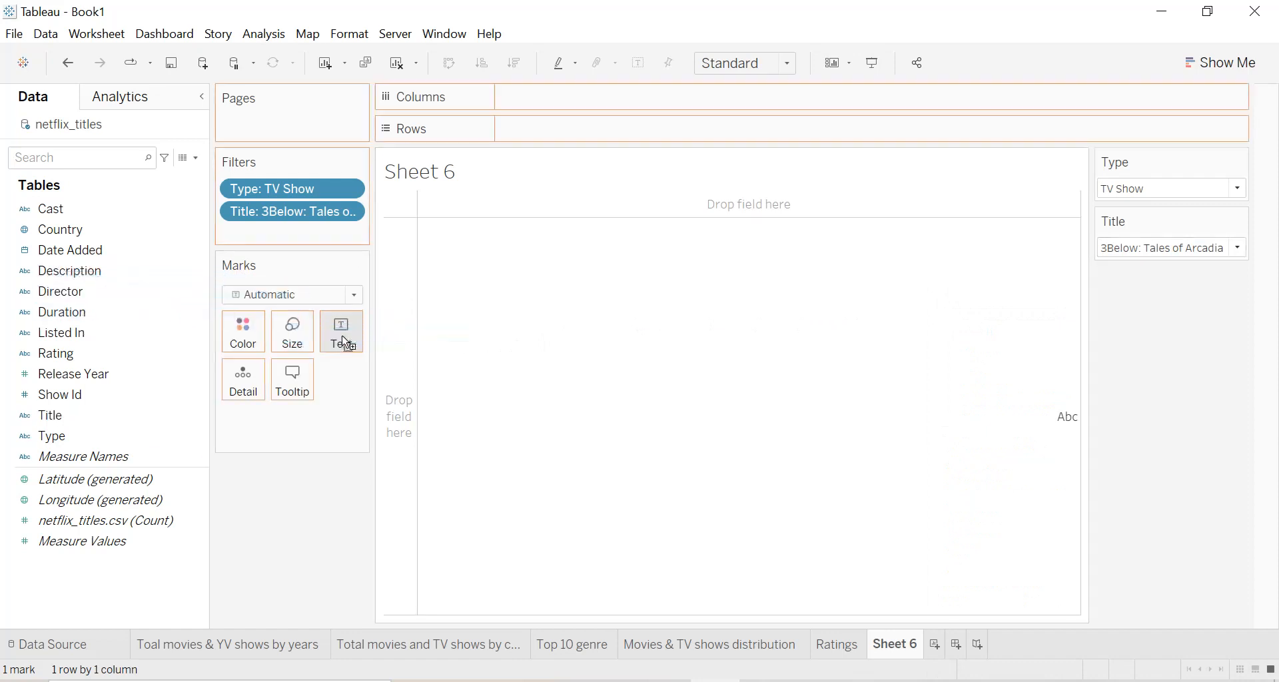
{"action": "left_click", "coordinate": [757, 58]}
{"action": "left_click", "coordinate": [746, 137]}
Replace the sheet title with "Descrption" and format it centered, bold and red
{"action": "double_click", "coordinate": [475, 187]}
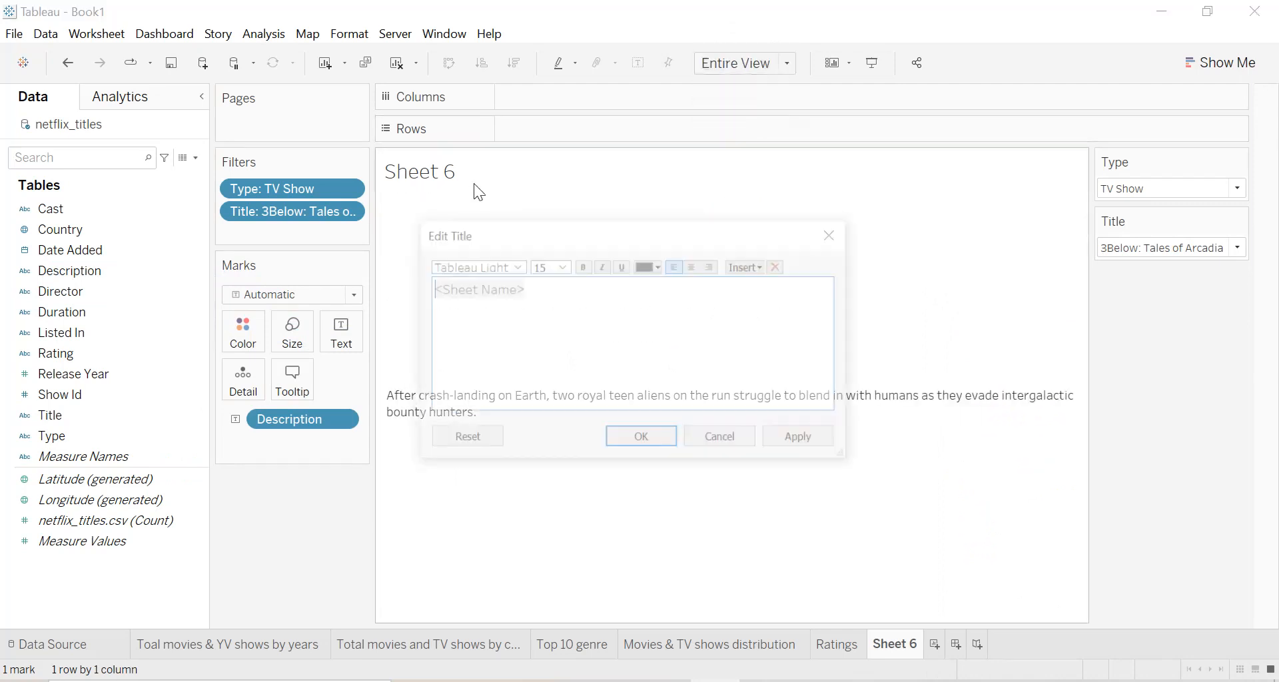
{"action": "key", "text": "ctrl+a"}
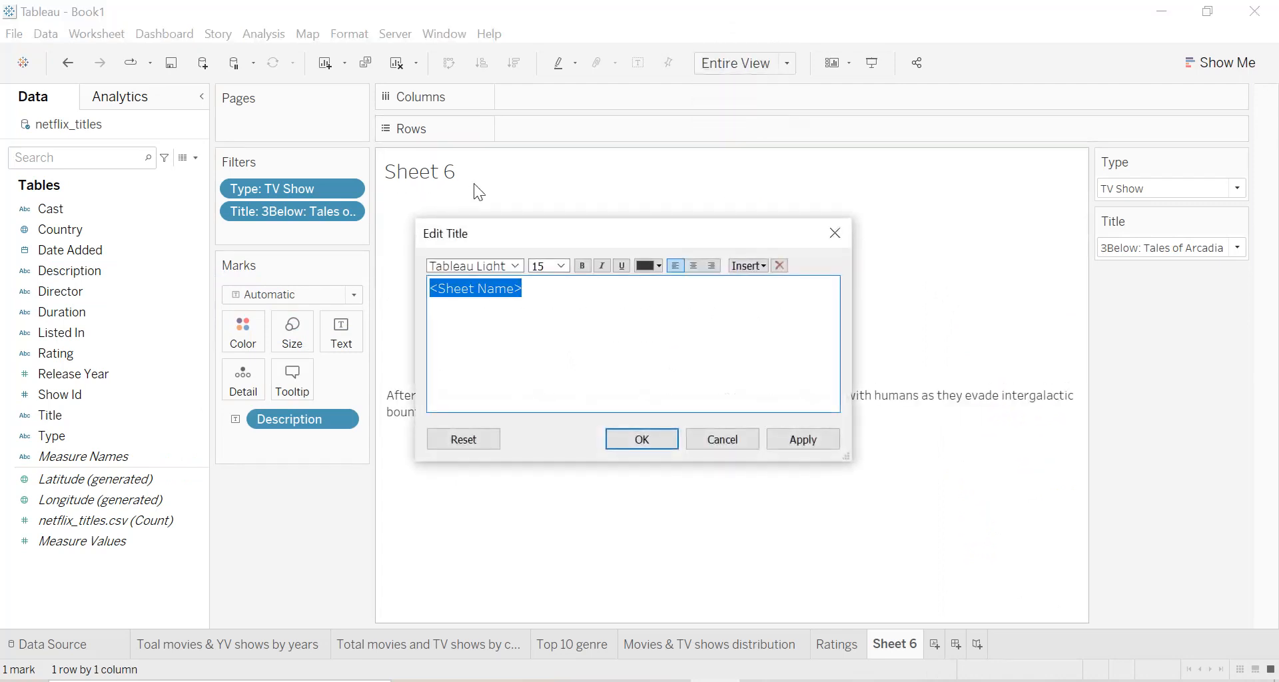
{"action": "type", "text": "Descrption"}
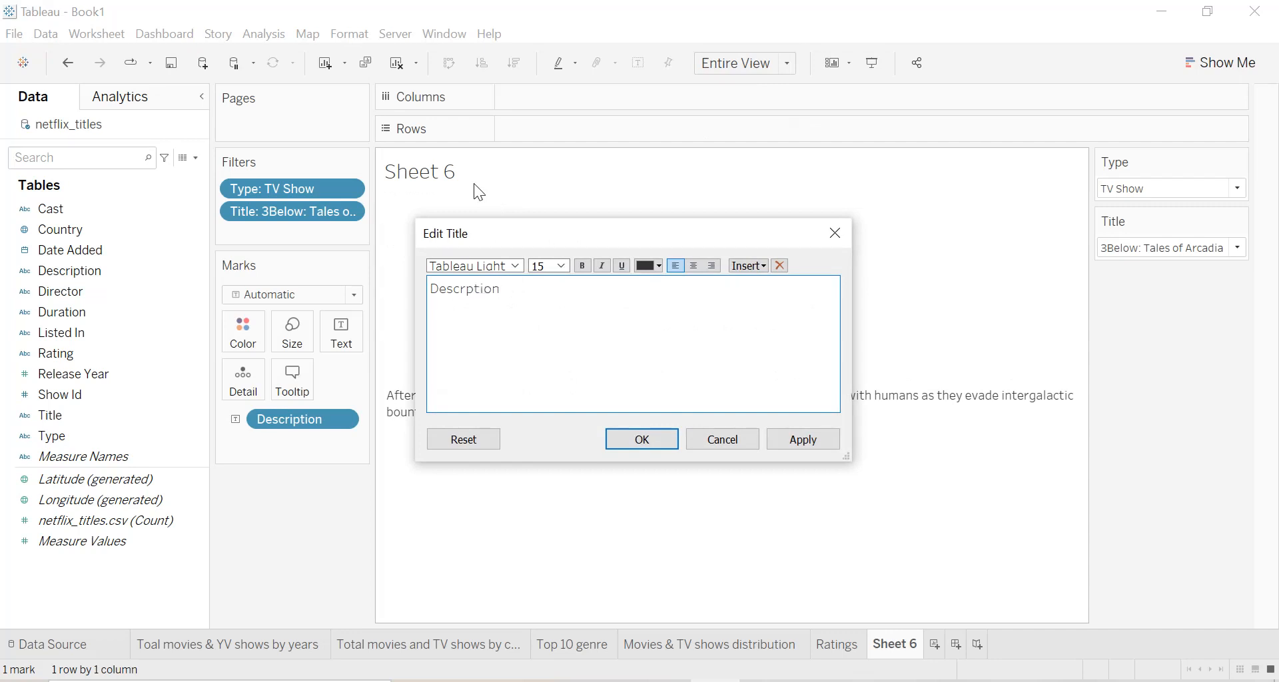
{"action": "left_click", "coordinate": [697, 265]}
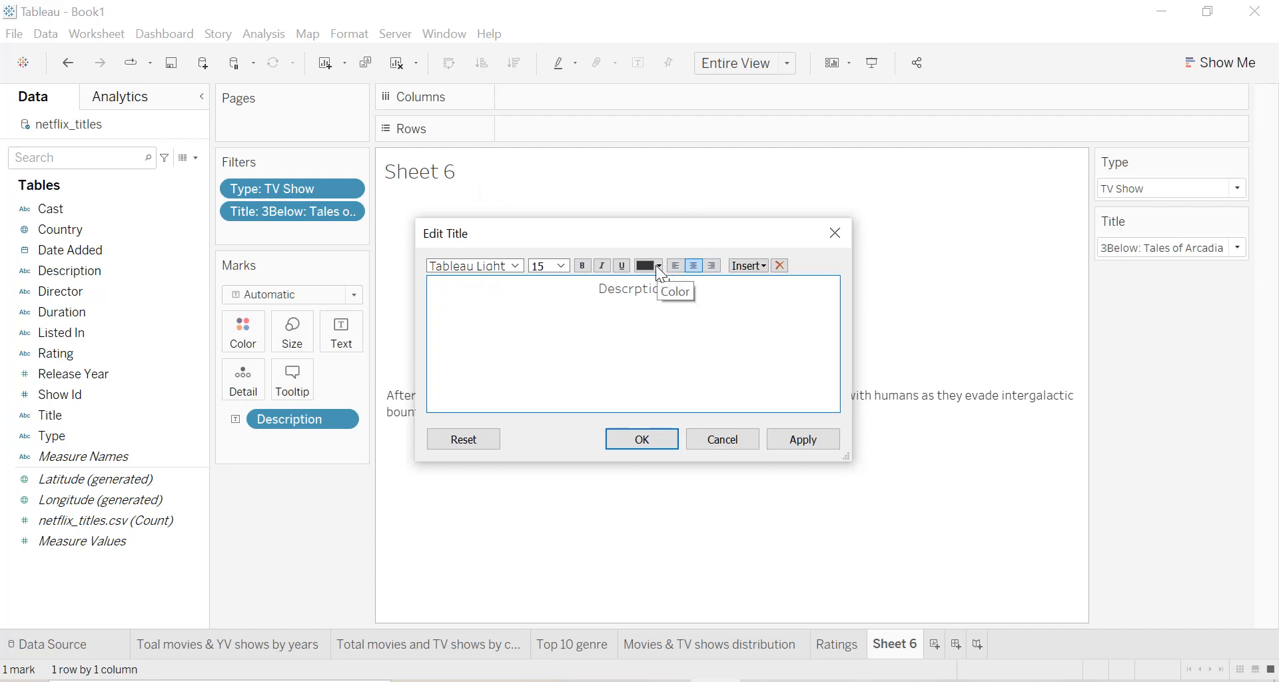
{"action": "key", "text": "ctrl+a"}
{"action": "left_click", "coordinate": [581, 266]}
{"action": "left_click", "coordinate": [658, 265]}
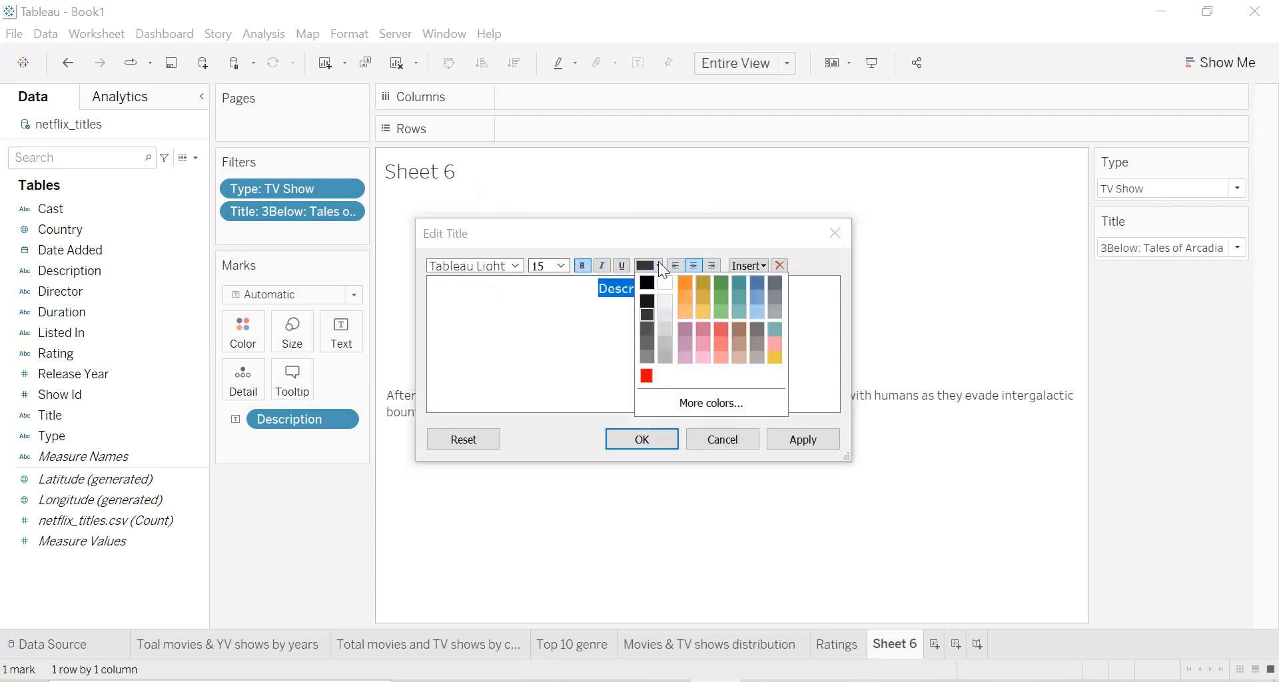
{"action": "left_click", "coordinate": [656, 377]}
{"action": "left_click", "coordinate": [818, 437]}
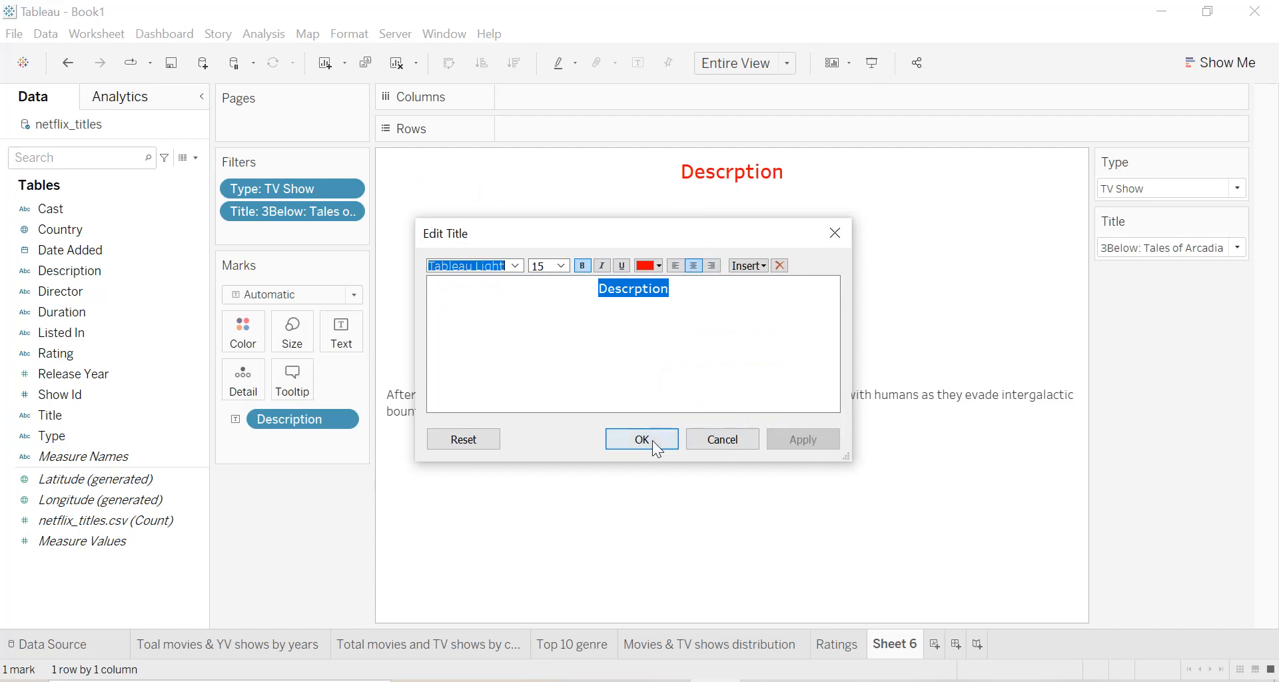
{"action": "left_click", "coordinate": [653, 440]}
Set the default worksheet shading of the description sheet to black
{"action": "right_click", "coordinate": [634, 279]}
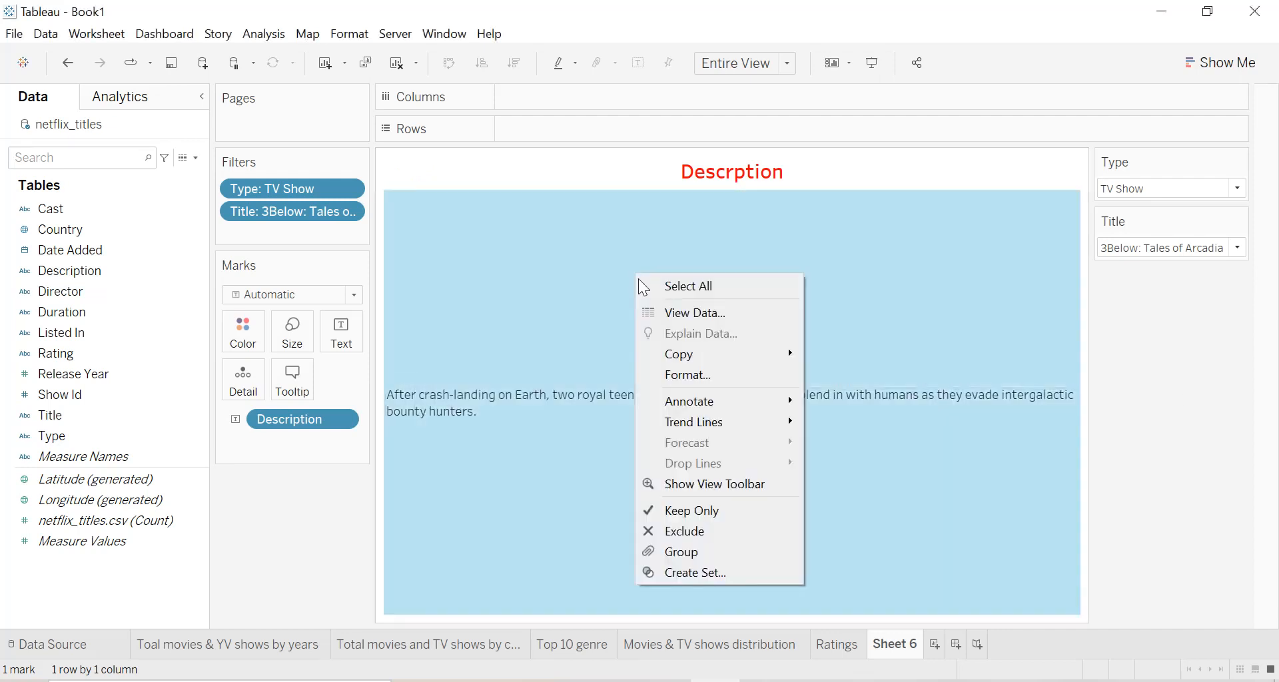
{"action": "left_click", "coordinate": [693, 371]}
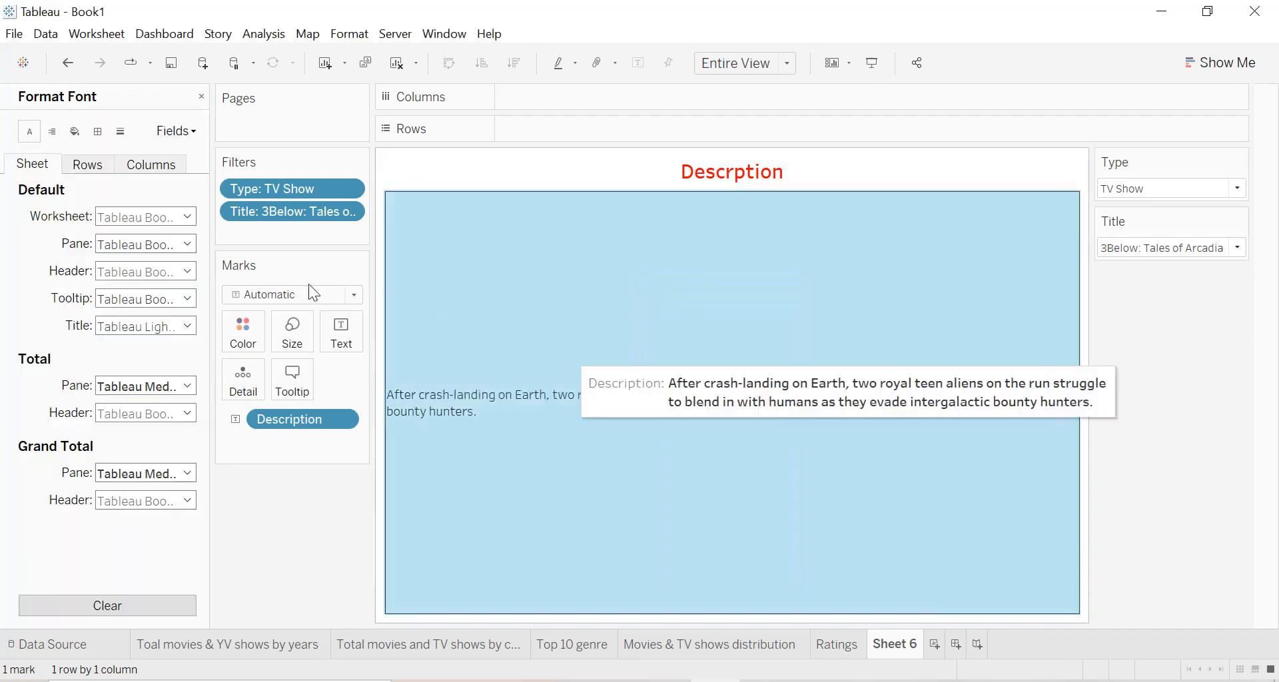
{"action": "left_click", "coordinate": [75, 132]}
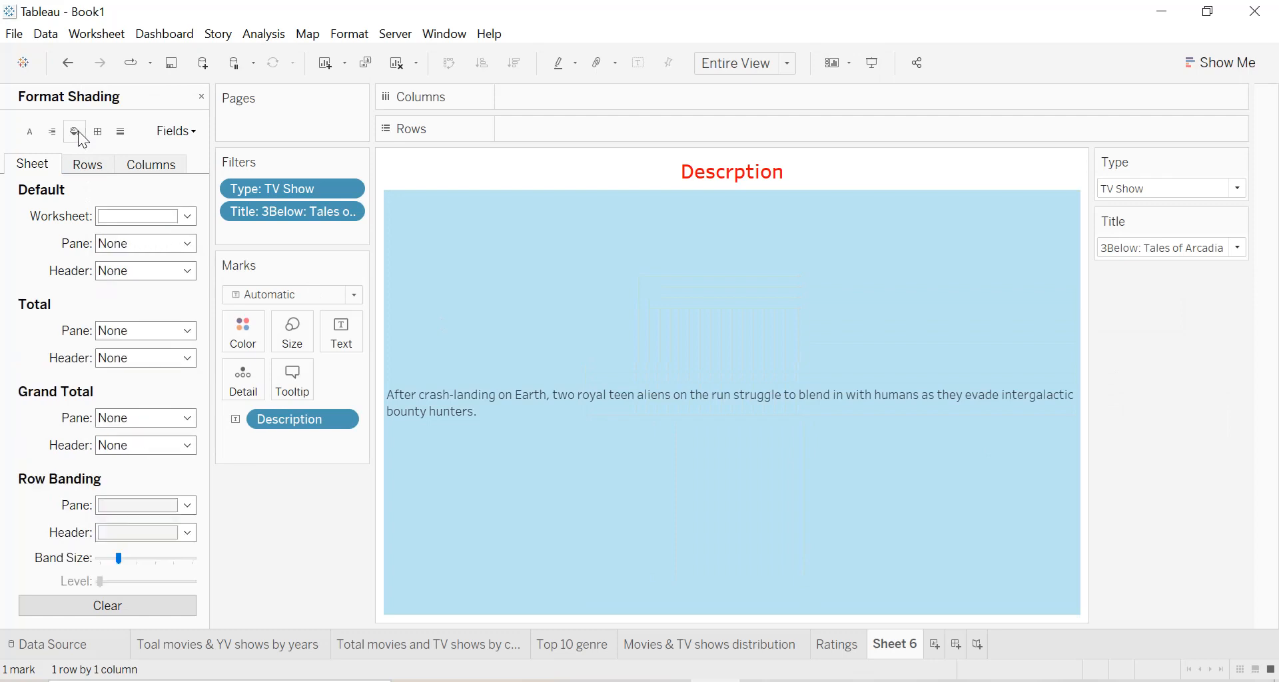
{"action": "left_click", "coordinate": [137, 216]}
{"action": "left_click", "coordinate": [108, 261]}
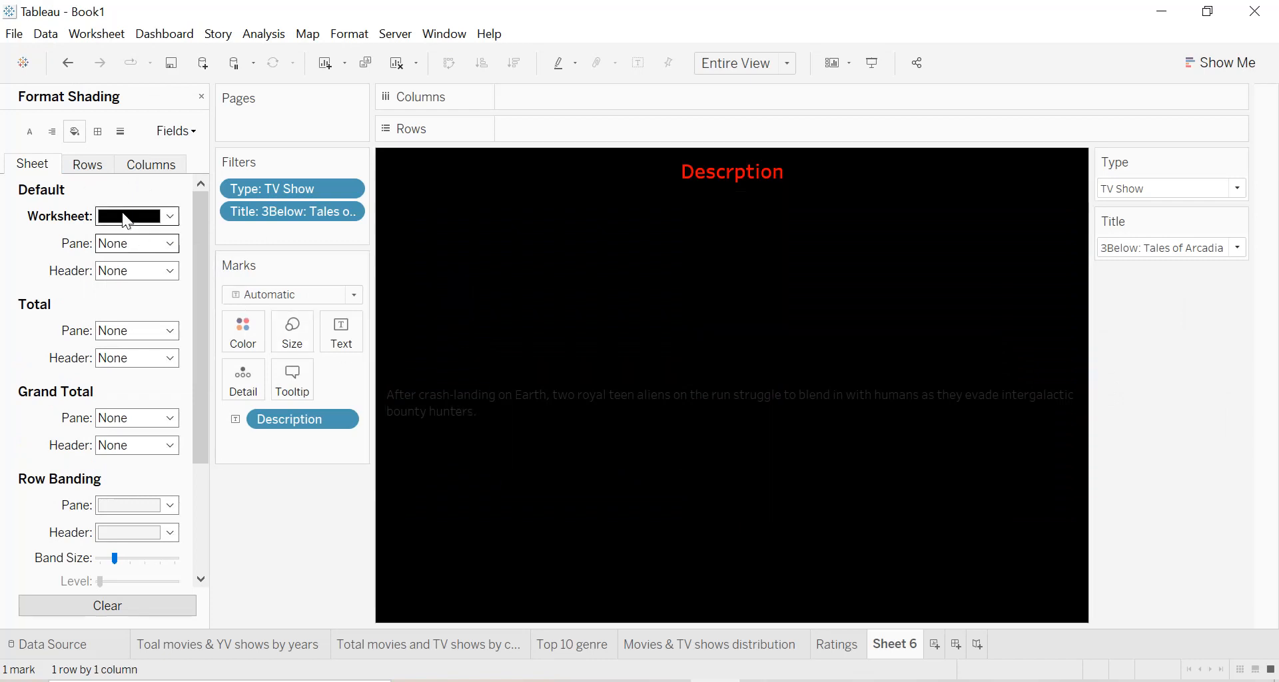
Set the default worksheet font color of the description sheet to white
{"action": "left_click", "coordinate": [37, 133]}
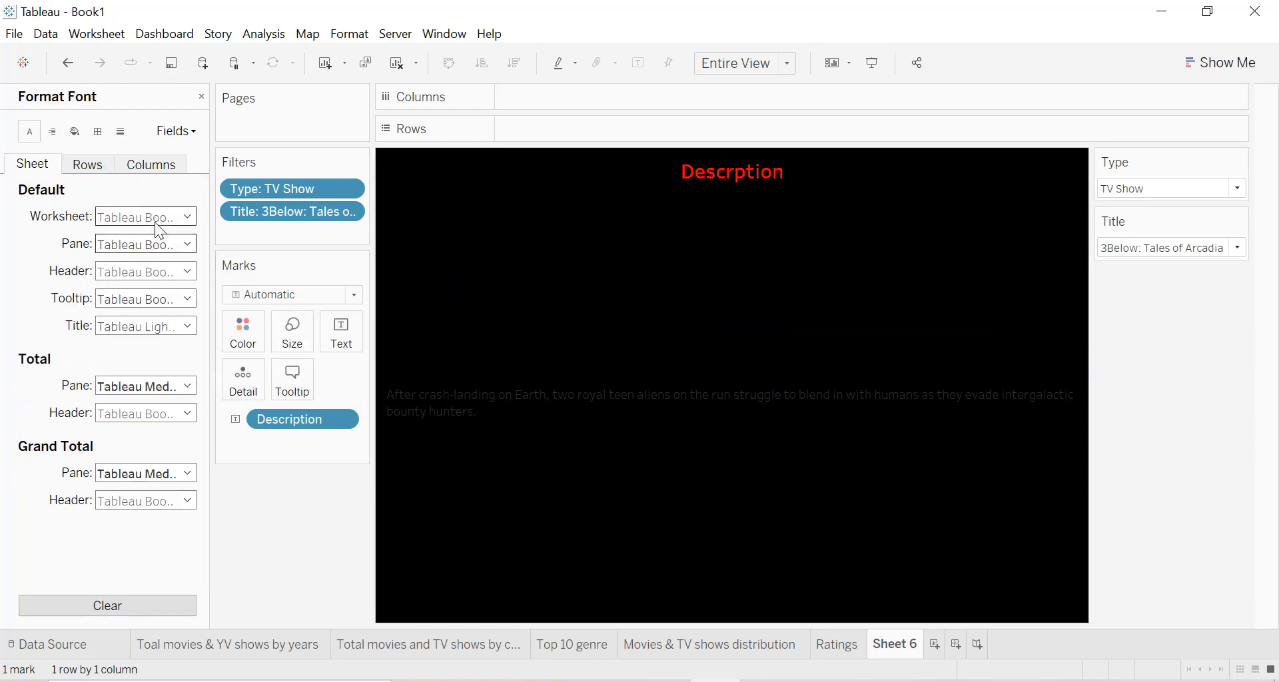
{"action": "left_click", "coordinate": [155, 216]}
{"action": "left_click", "coordinate": [129, 293]}
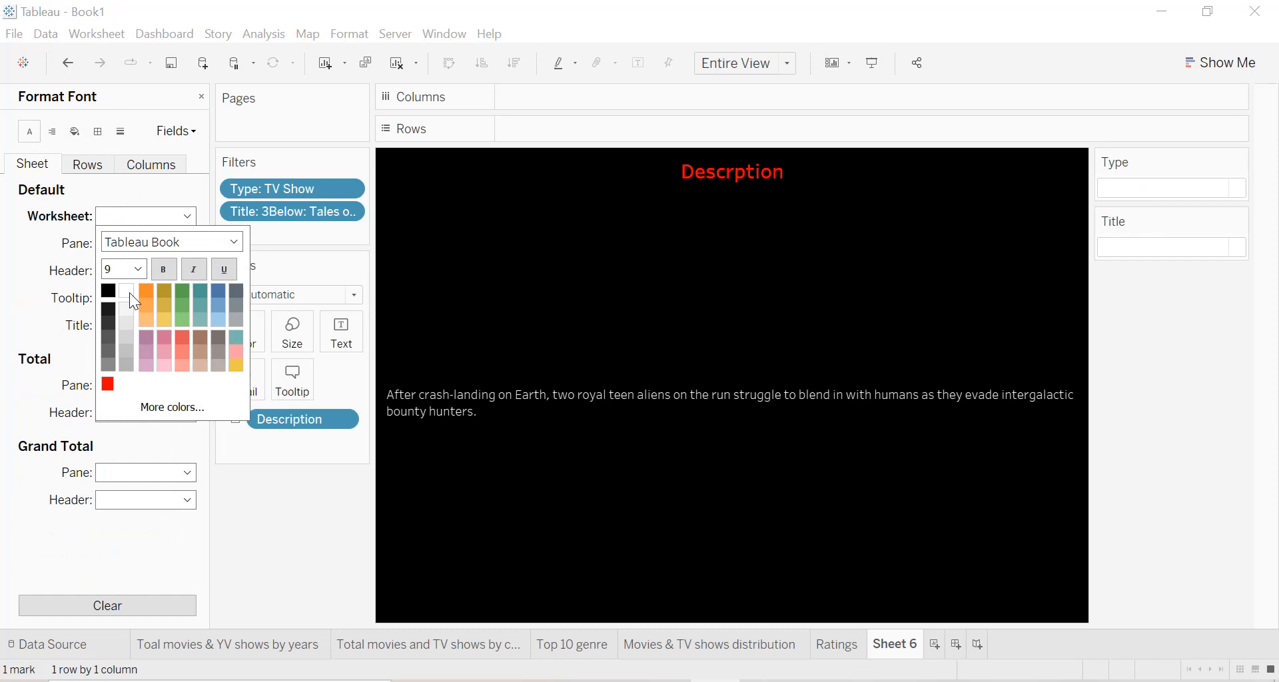
Center the default pane and header alignment of the description sheet horizontally
{"action": "left_click", "coordinate": [52, 133]}
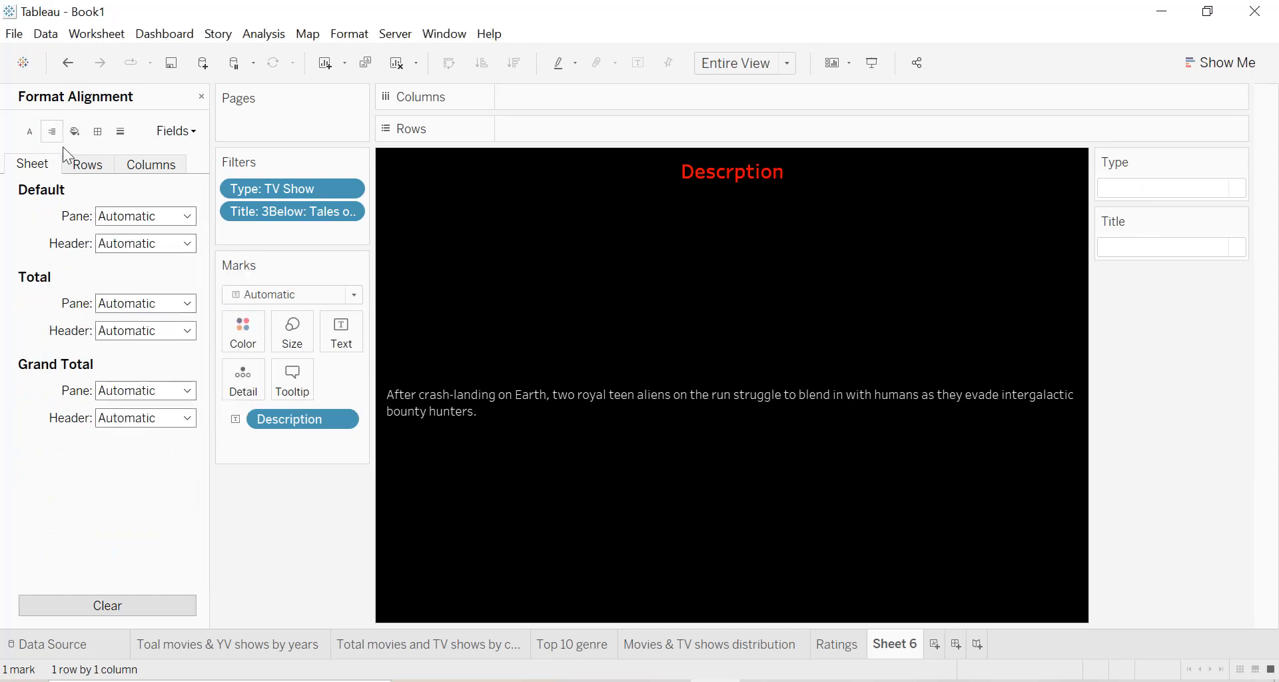
{"action": "left_click", "coordinate": [123, 218]}
{"action": "left_click", "coordinate": [142, 284]}
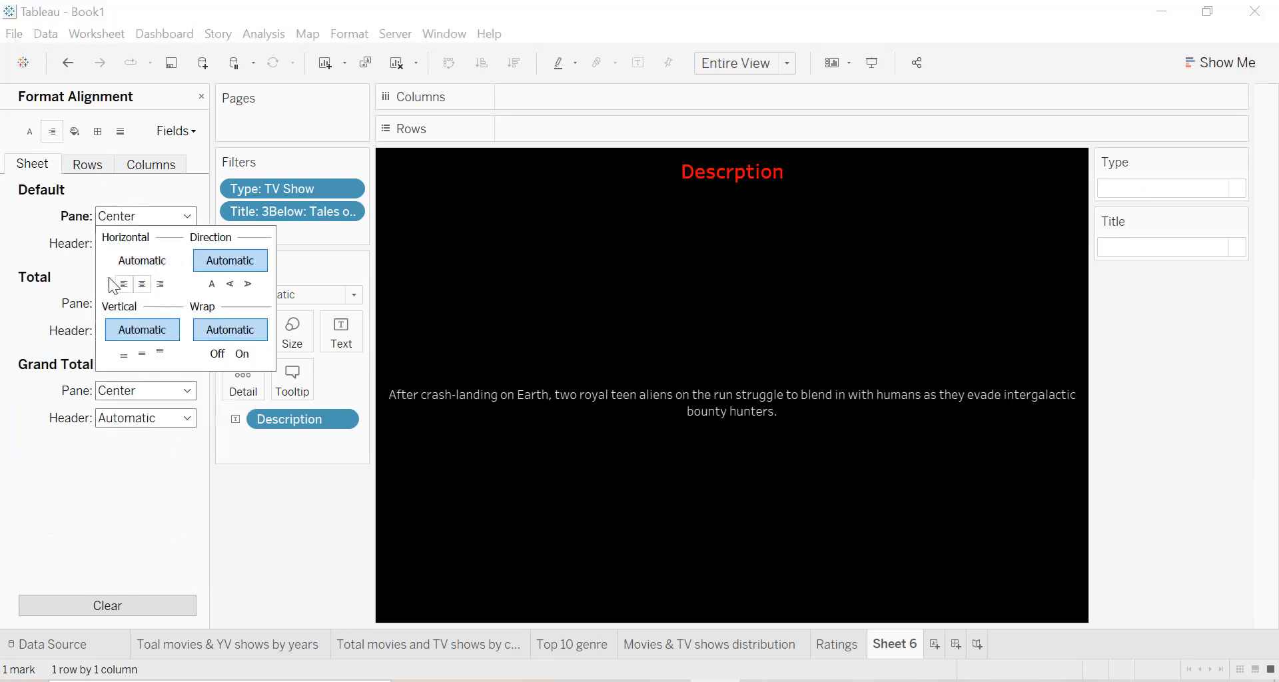
{"action": "left_click", "coordinate": [136, 244]}
{"action": "left_click", "coordinate": [132, 310]}
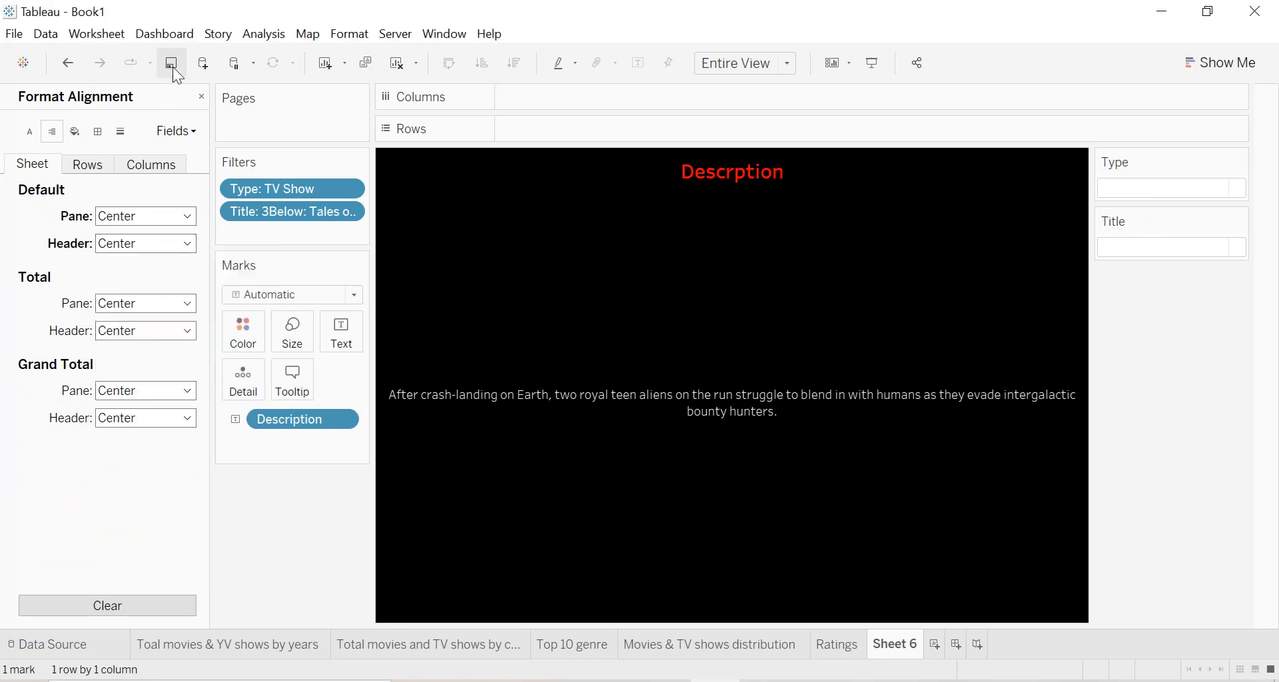
{"action": "left_click", "coordinate": [201, 97]}
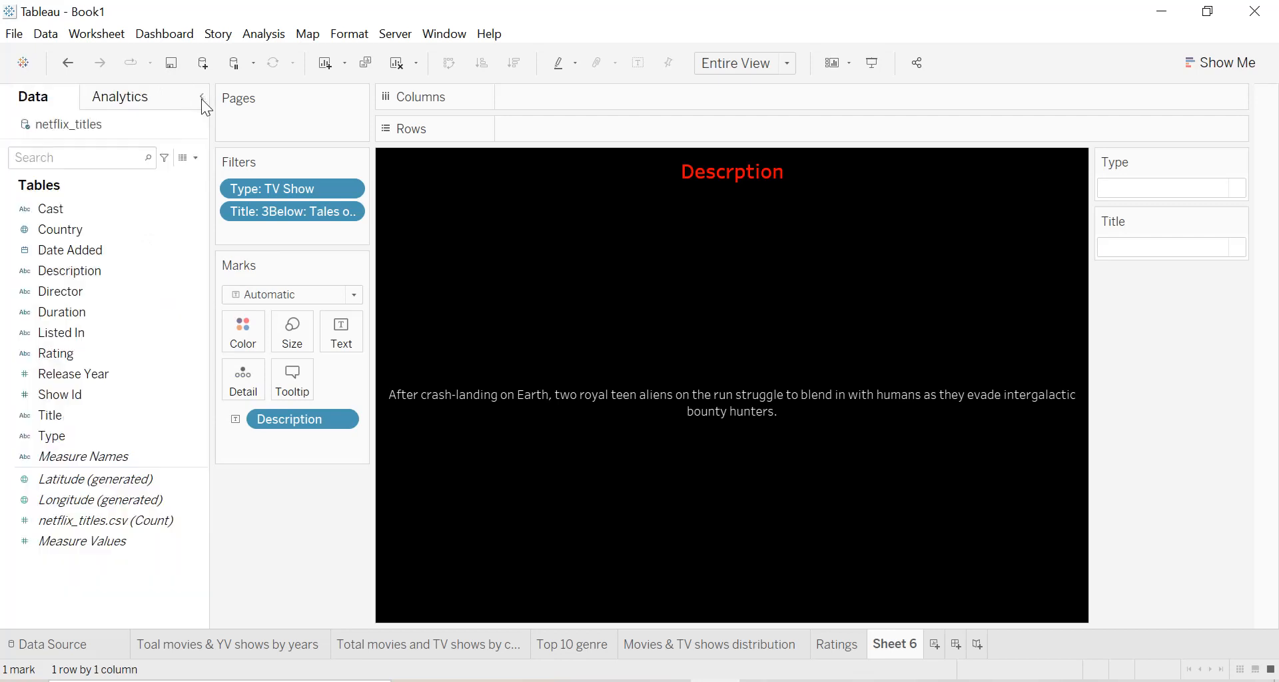
Format the filter controls' body with black shading and a white font
{"action": "left_click", "coordinate": [1237, 166]}
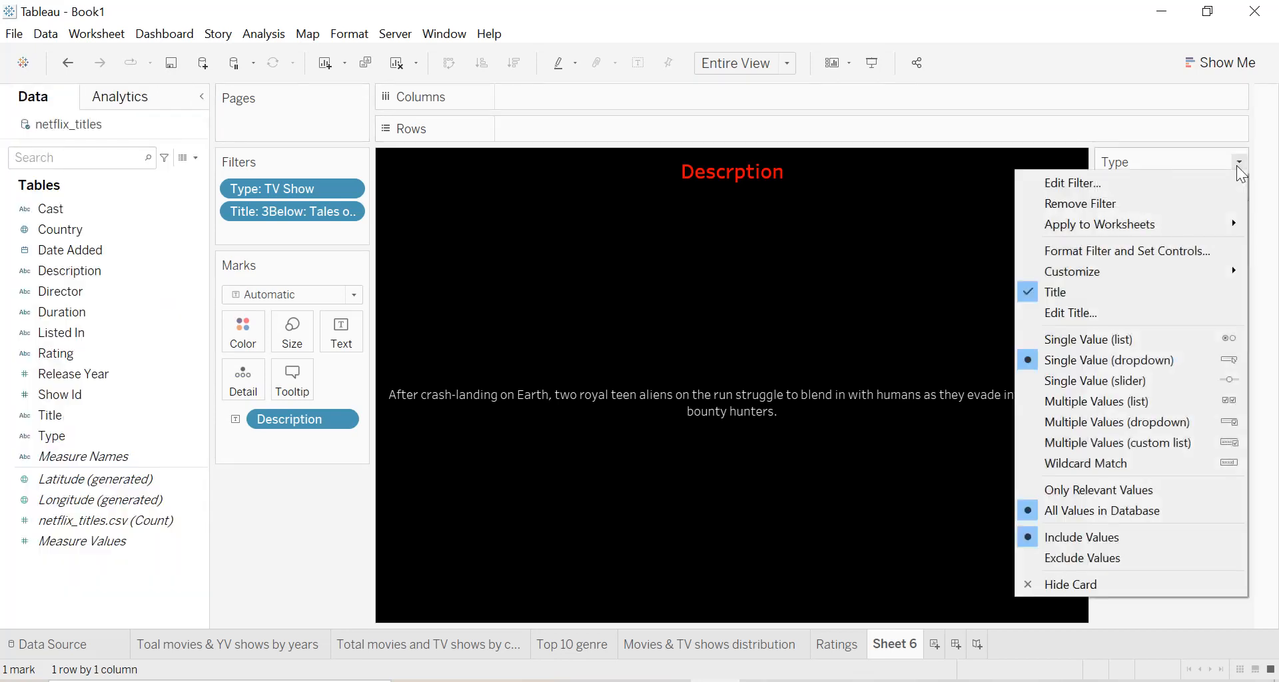
{"action": "left_click", "coordinate": [1102, 251]}
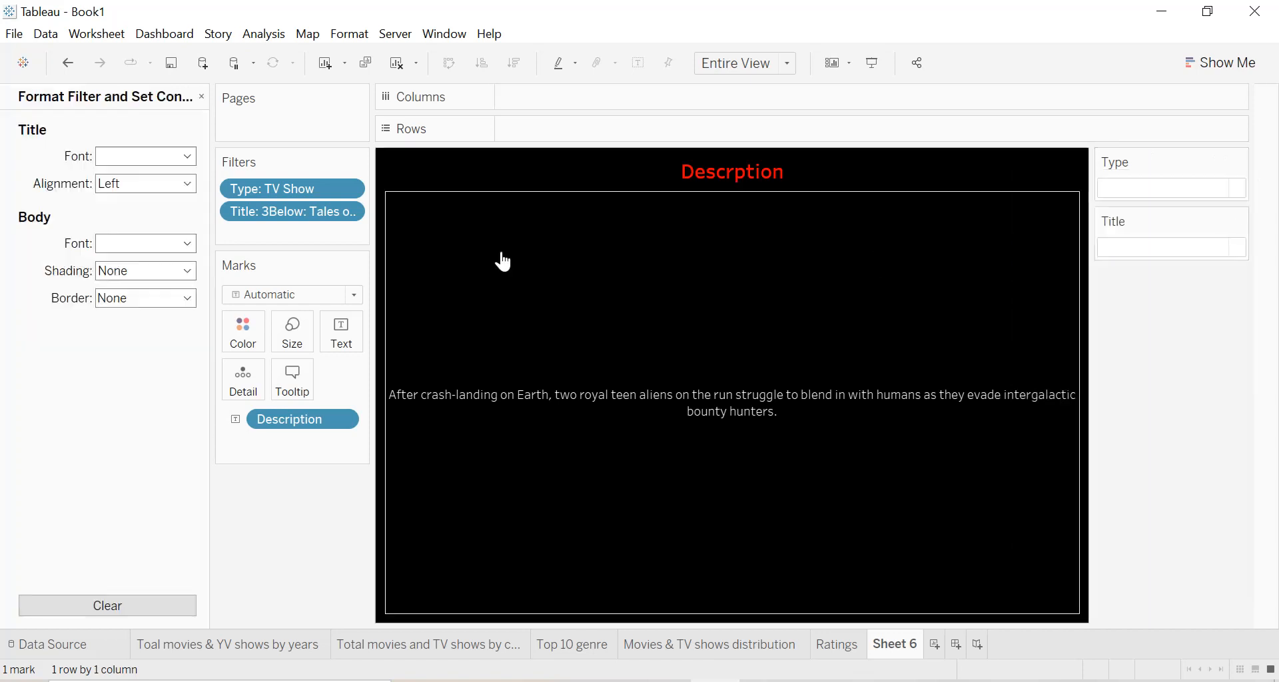
{"action": "left_click", "coordinate": [112, 160]}
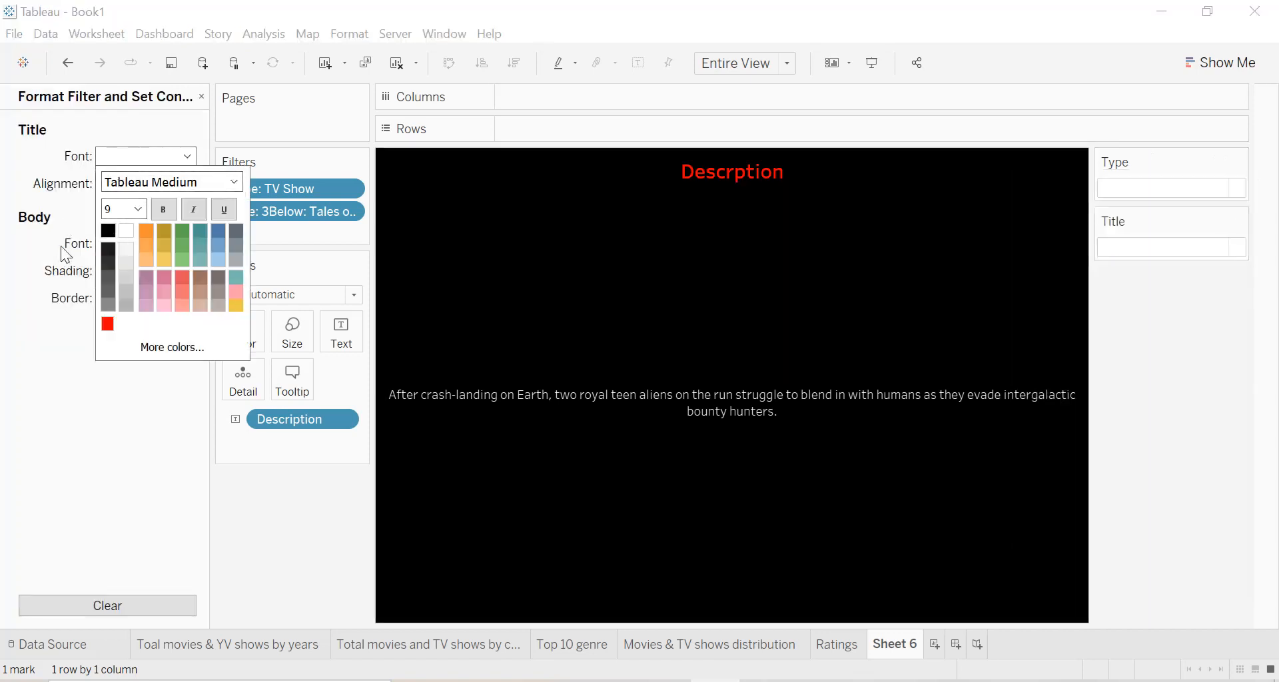
{"action": "left_click", "coordinate": [108, 230]}
{"action": "left_click", "coordinate": [100, 243]}
{"action": "left_click", "coordinate": [130, 326]}
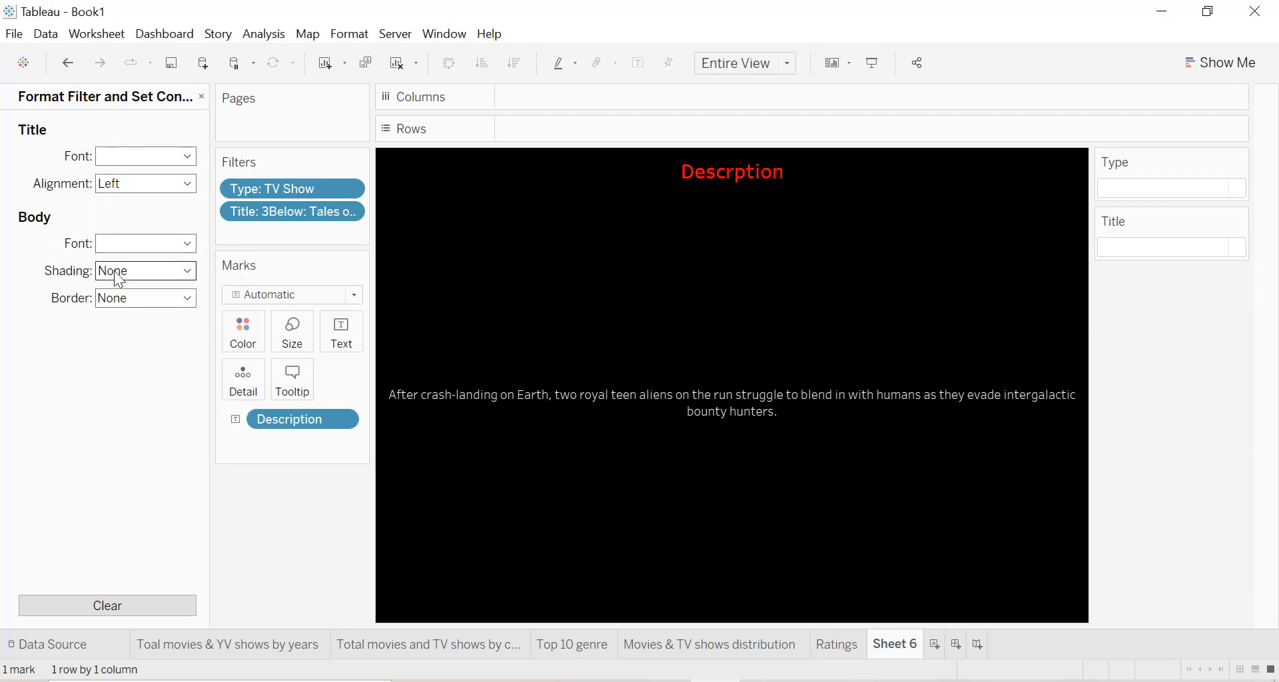
{"action": "left_click", "coordinate": [147, 271]}
{"action": "left_click", "coordinate": [108, 315]}
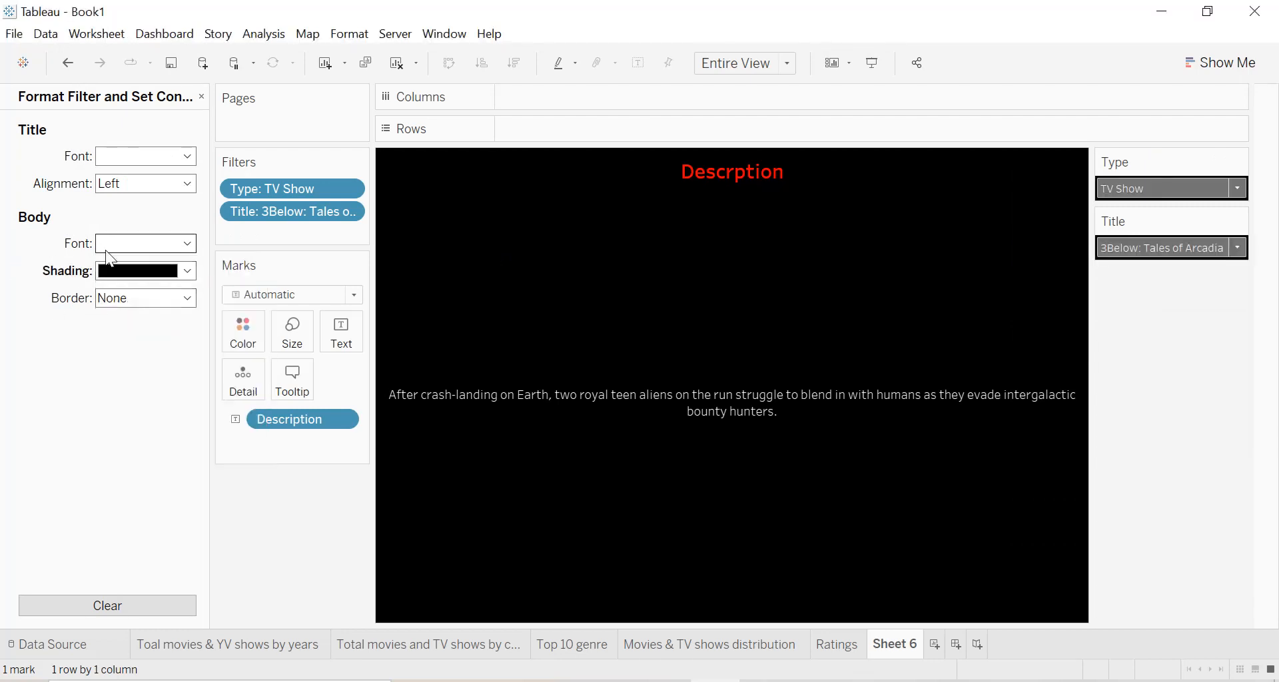
{"action": "left_click", "coordinate": [133, 243]}
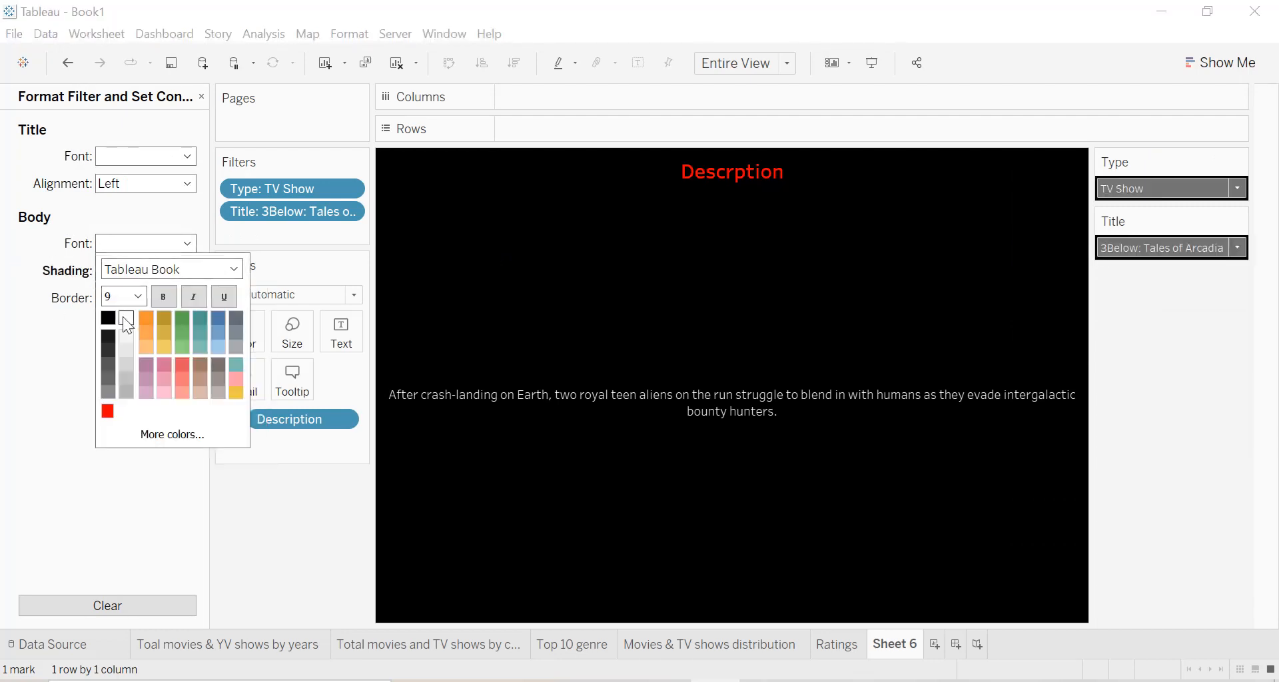
{"action": "left_click", "coordinate": [127, 320]}
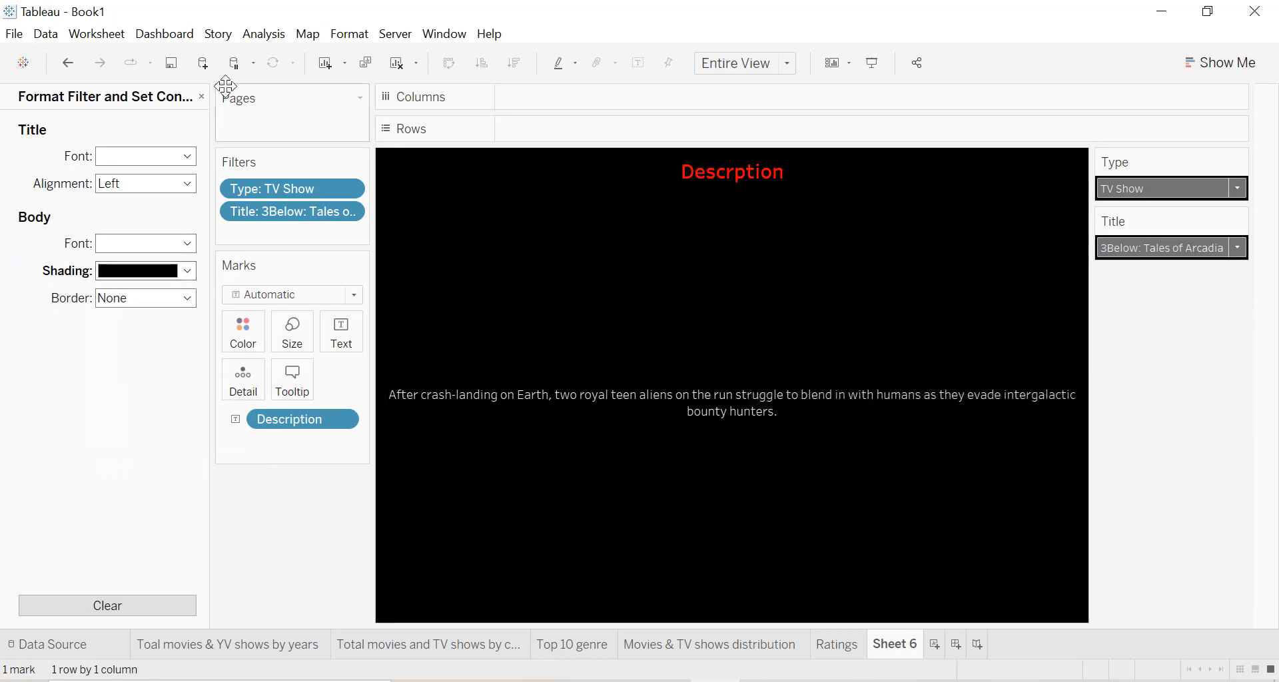
{"action": "left_click", "coordinate": [202, 98]}
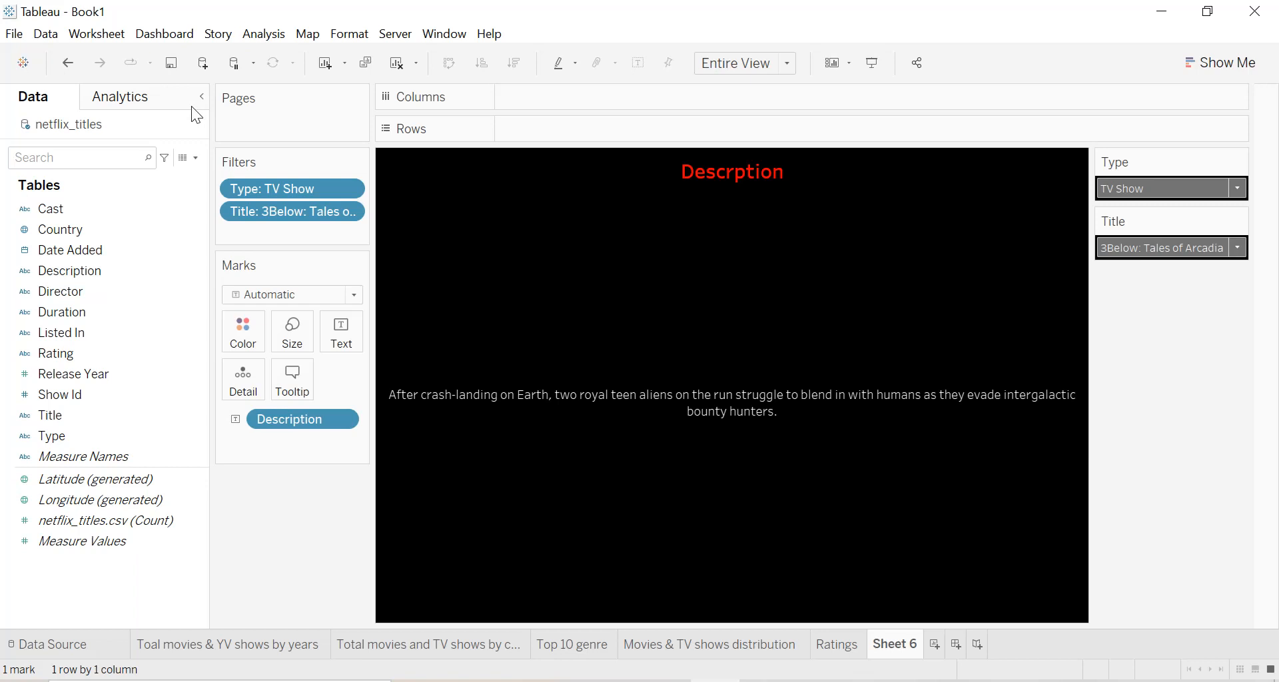
{"action": "left_click", "coordinate": [91, 273]}
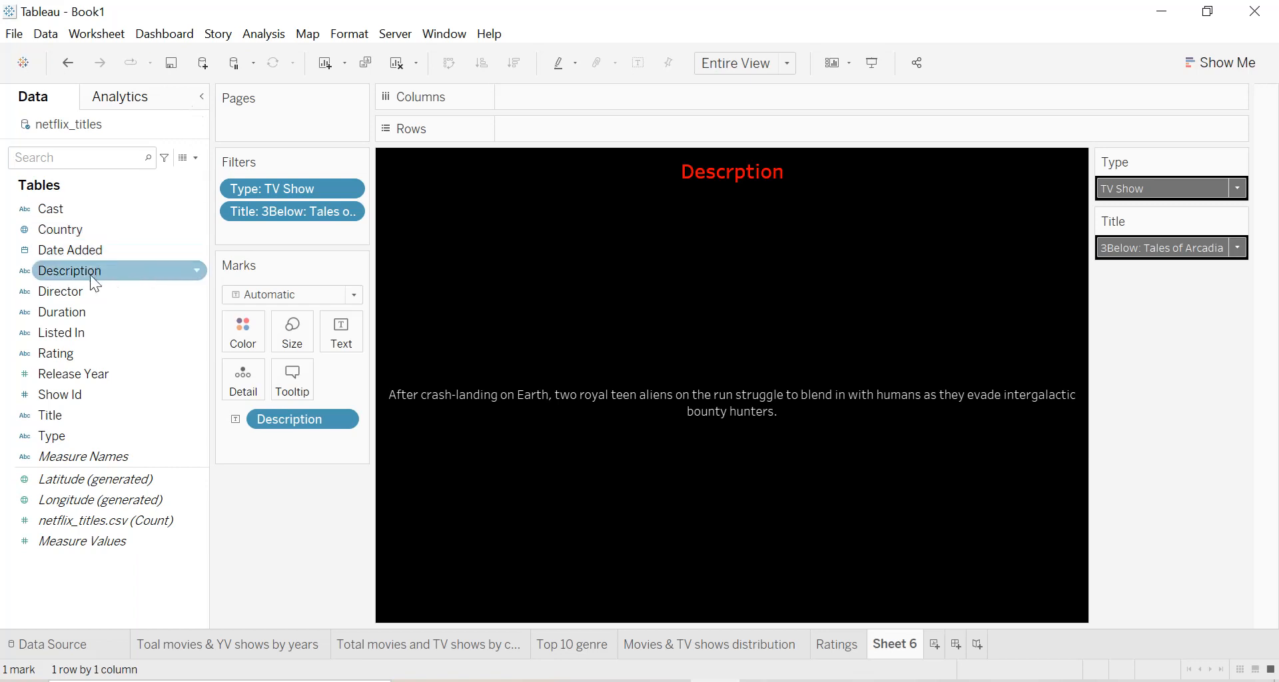
{"action": "left_click", "coordinate": [89, 312]}
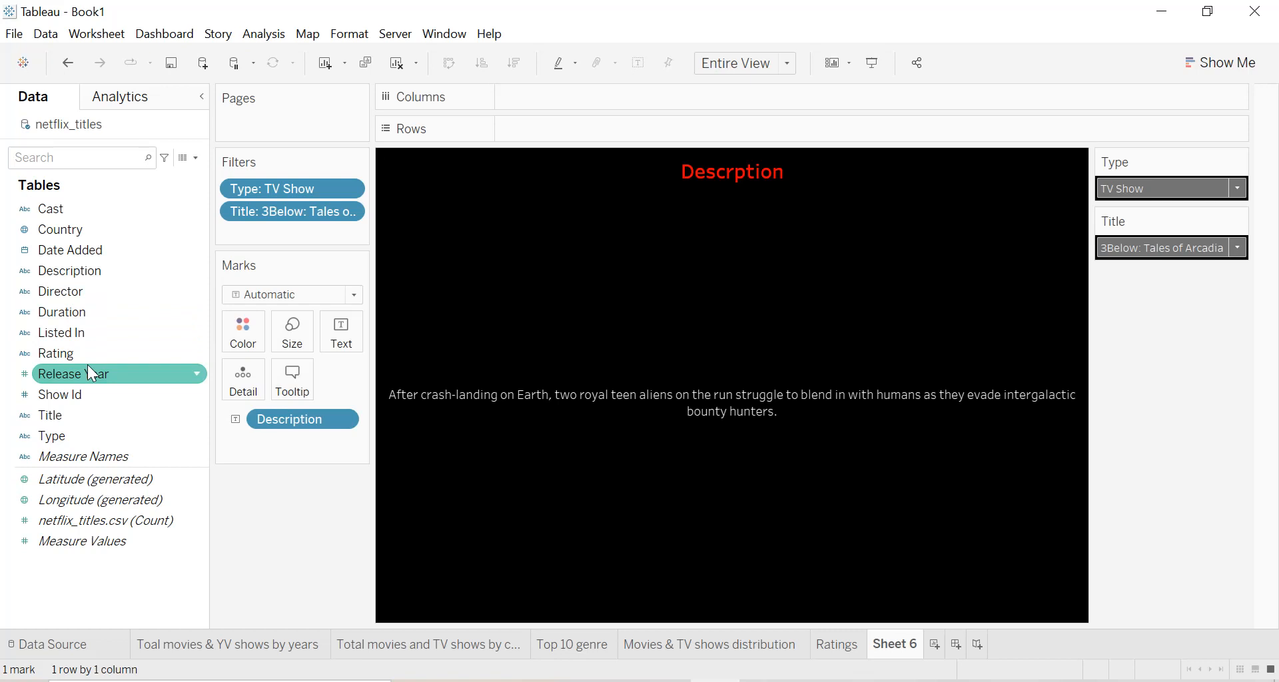
Correct the sheet title's spelling to "Description" and rename Sheet 6 as "Description"
{"action": "double_click", "coordinate": [911, 650]}
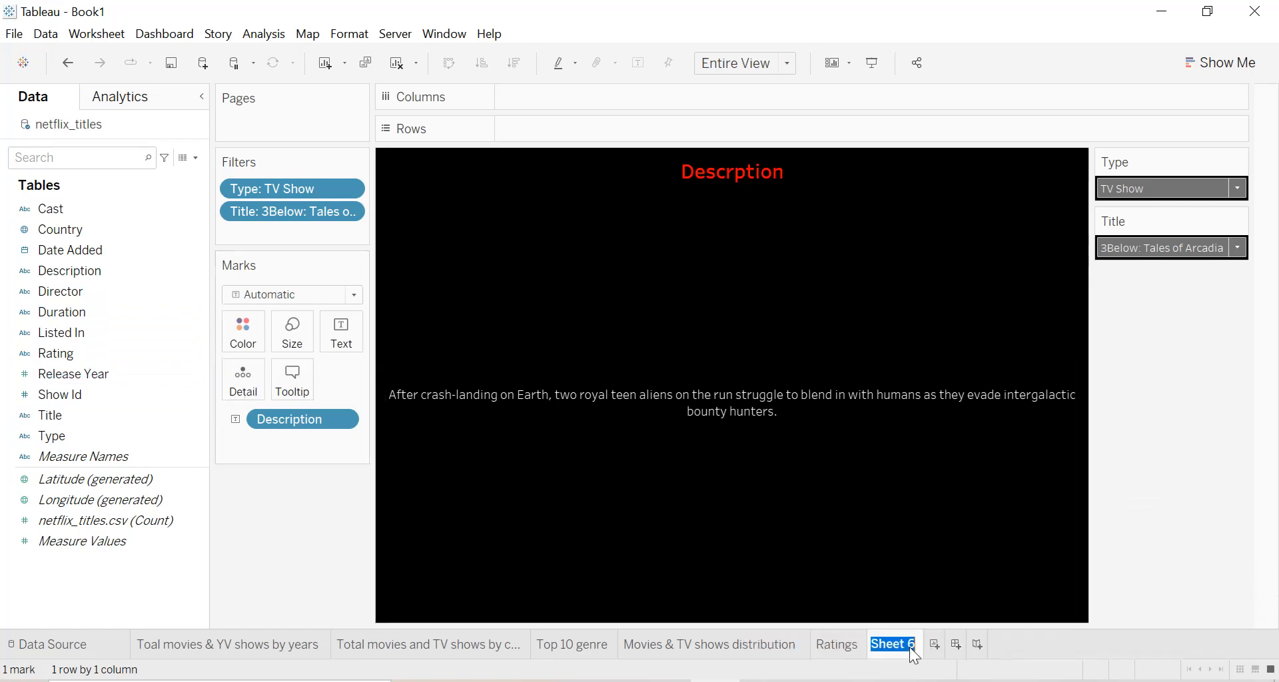
{"action": "double_click", "coordinate": [760, 166]}
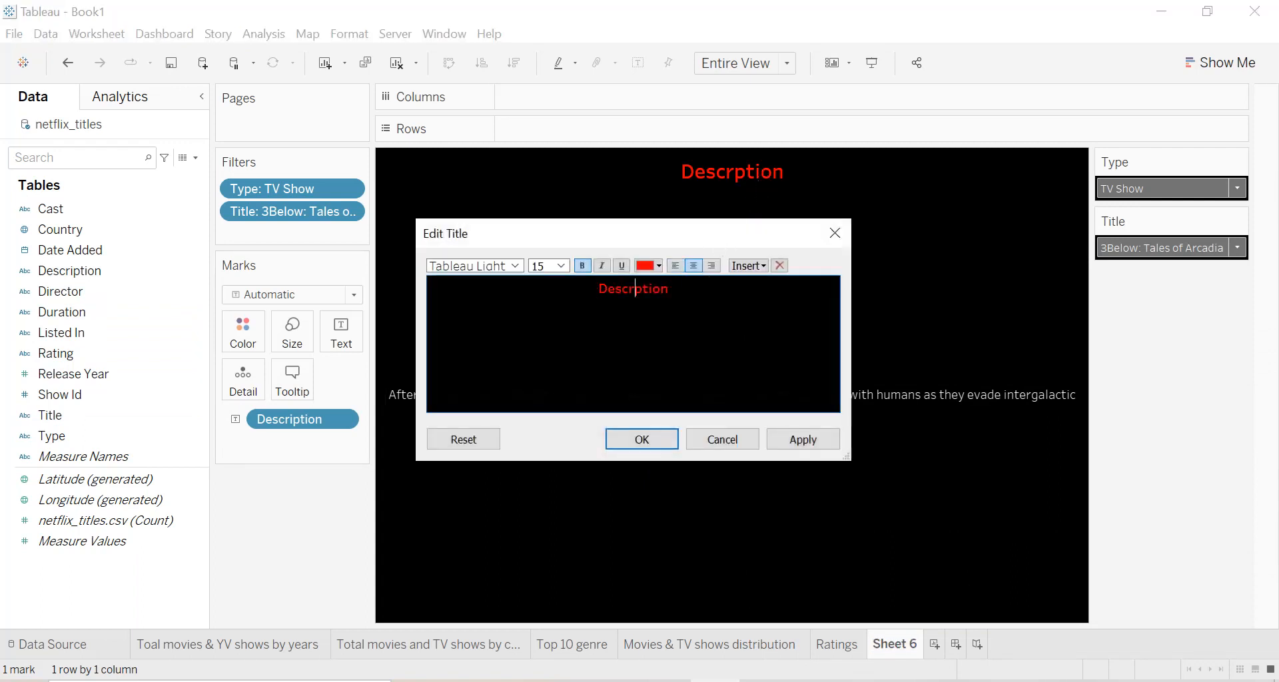
{"action": "type", "text": "i"}
{"action": "left_click", "coordinate": [794, 445]}
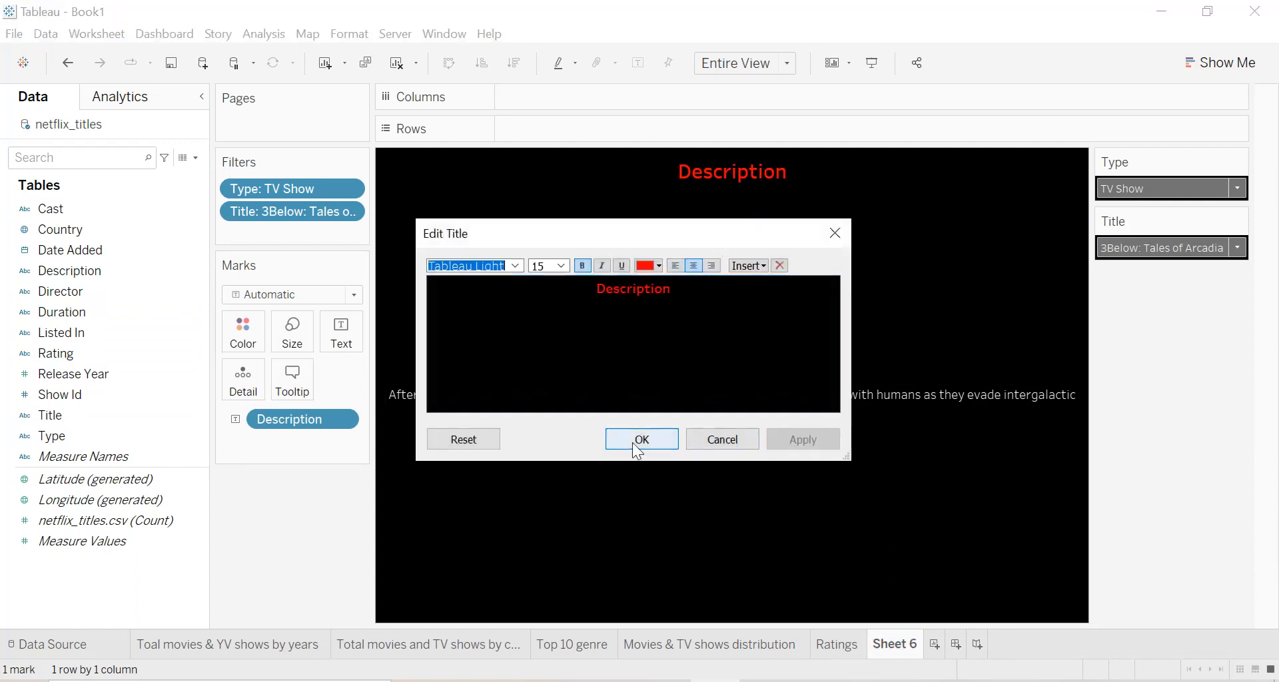
{"action": "left_click", "coordinate": [633, 443]}
{"action": "double_click", "coordinate": [912, 644]}
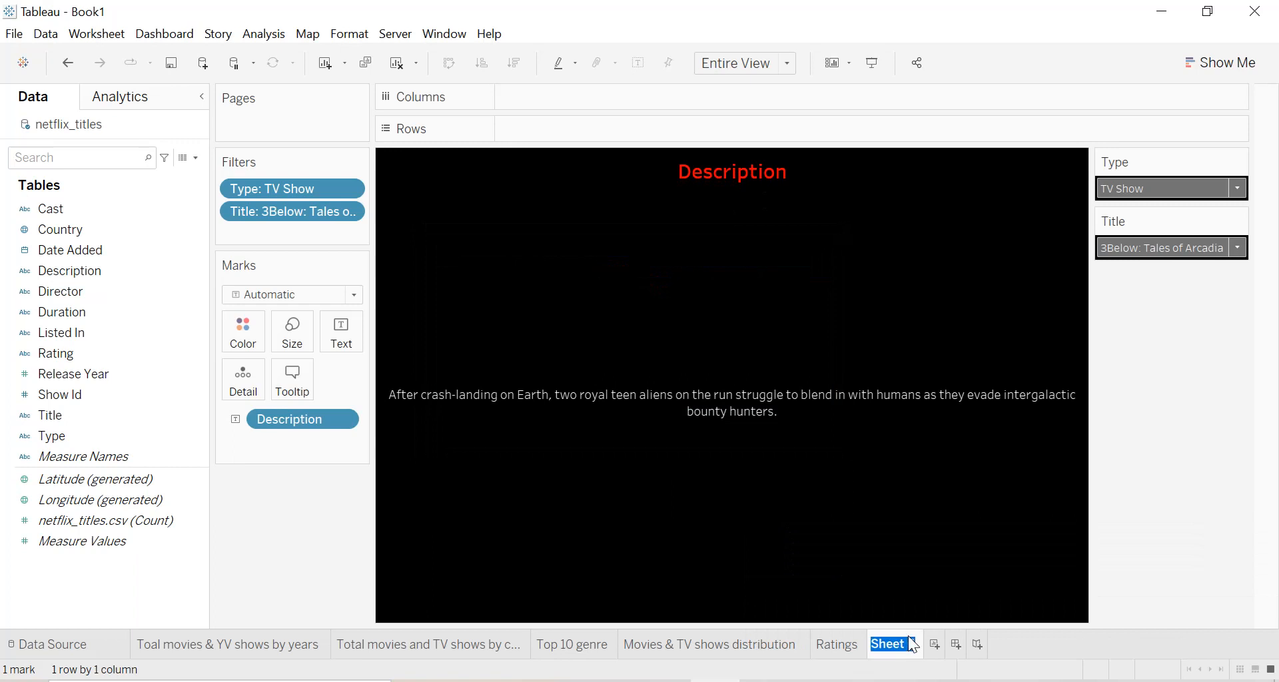
{"action": "type", "text": "Description"}
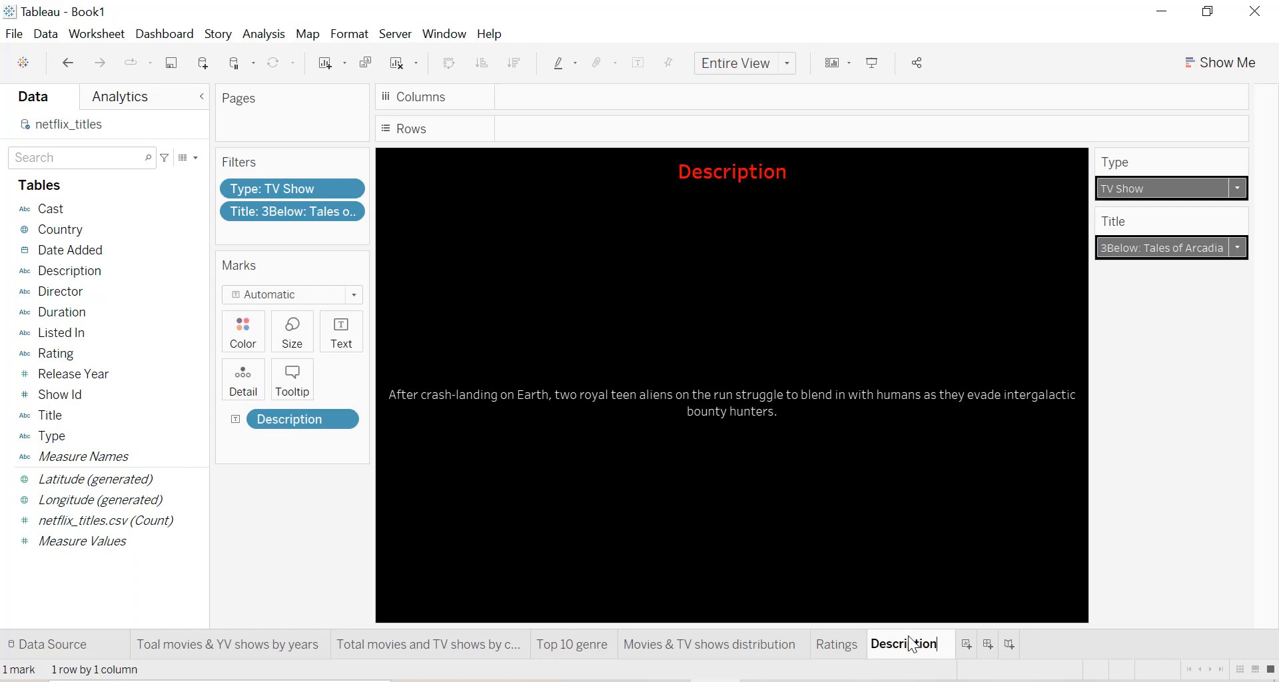
{"action": "key", "text": "Return"}
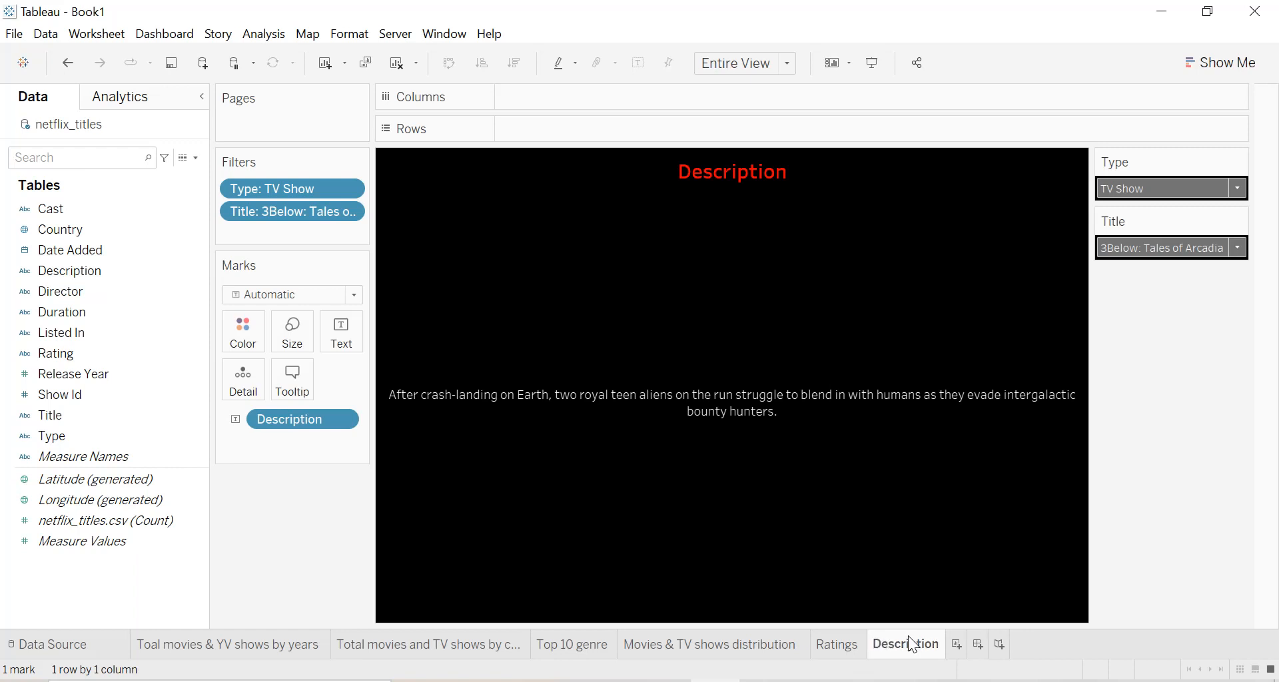
Duplicate the Description sheet and name the copy "Date Added"
{"action": "right_click", "coordinate": [906, 649]}
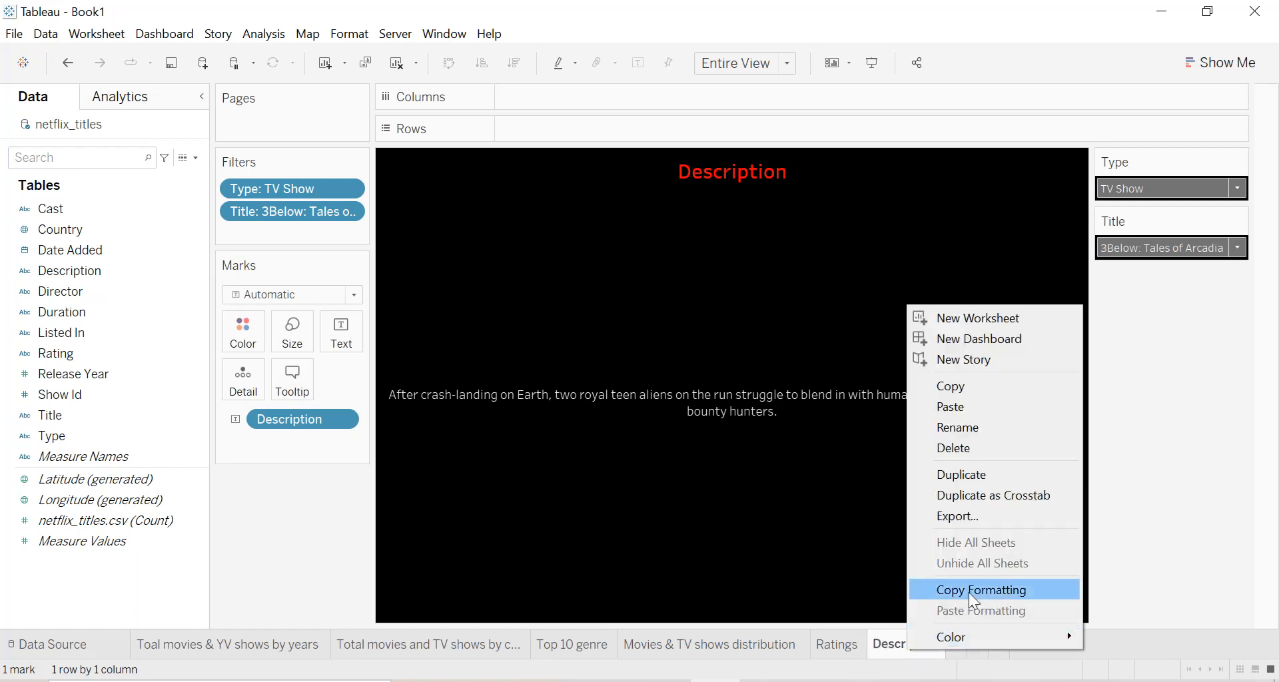
{"action": "left_click", "coordinate": [952, 476]}
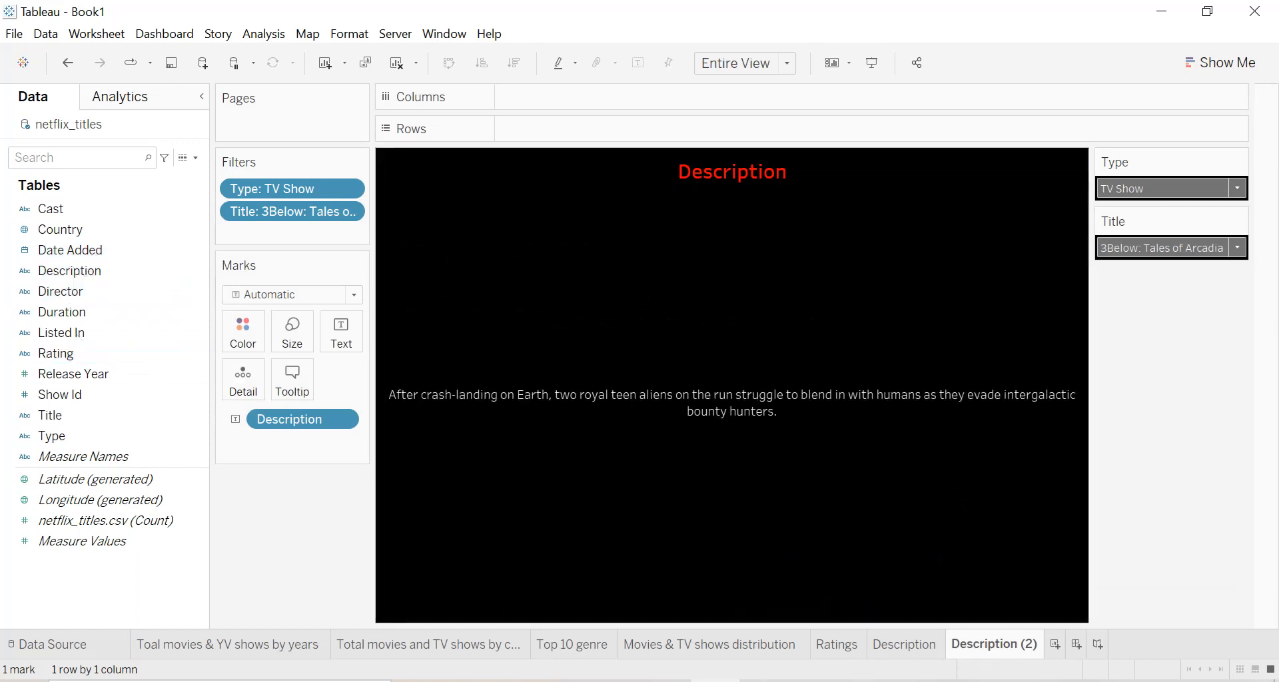
{"action": "double_click", "coordinate": [1002, 645]}
{"action": "type", "text": "Date Added"}
{"action": "key", "text": "Return"}
Change the title of the Date Added sheet to "Date added" and replace its Description text mark with the Date Added field
{"action": "double_click", "coordinate": [704, 178]}
{"action": "key", "text": "ctrl+a"}
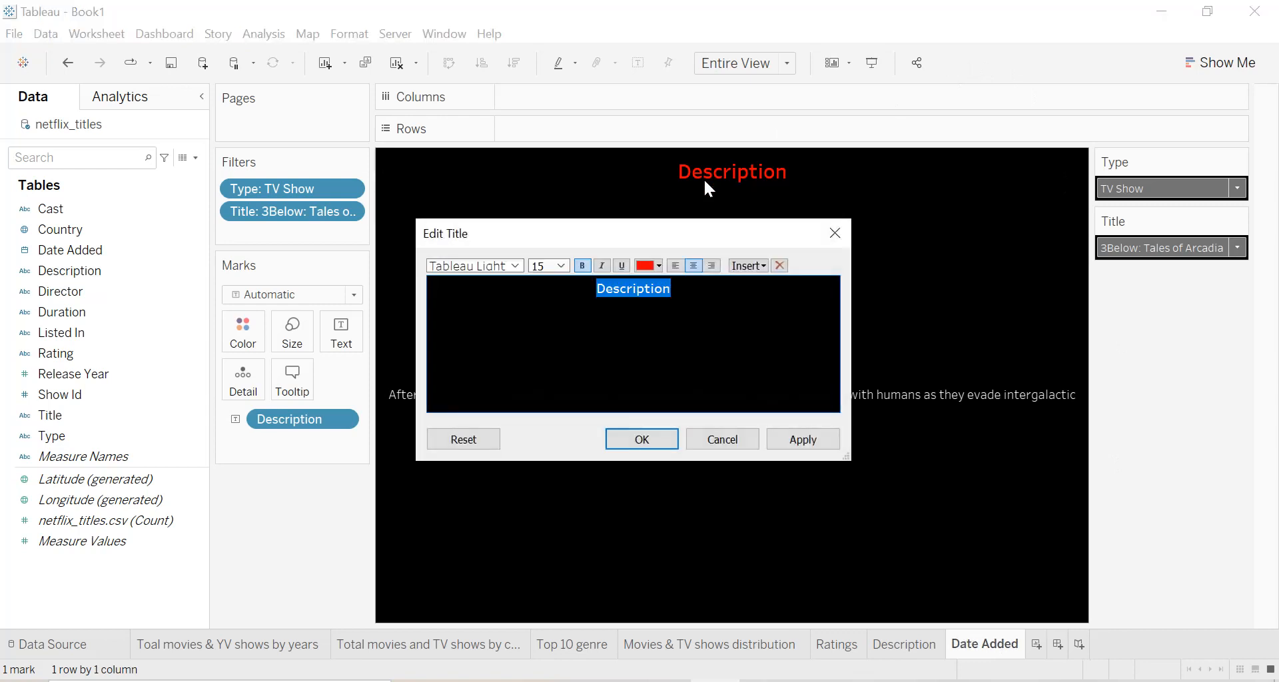
{"action": "type", "text": "Date added"}
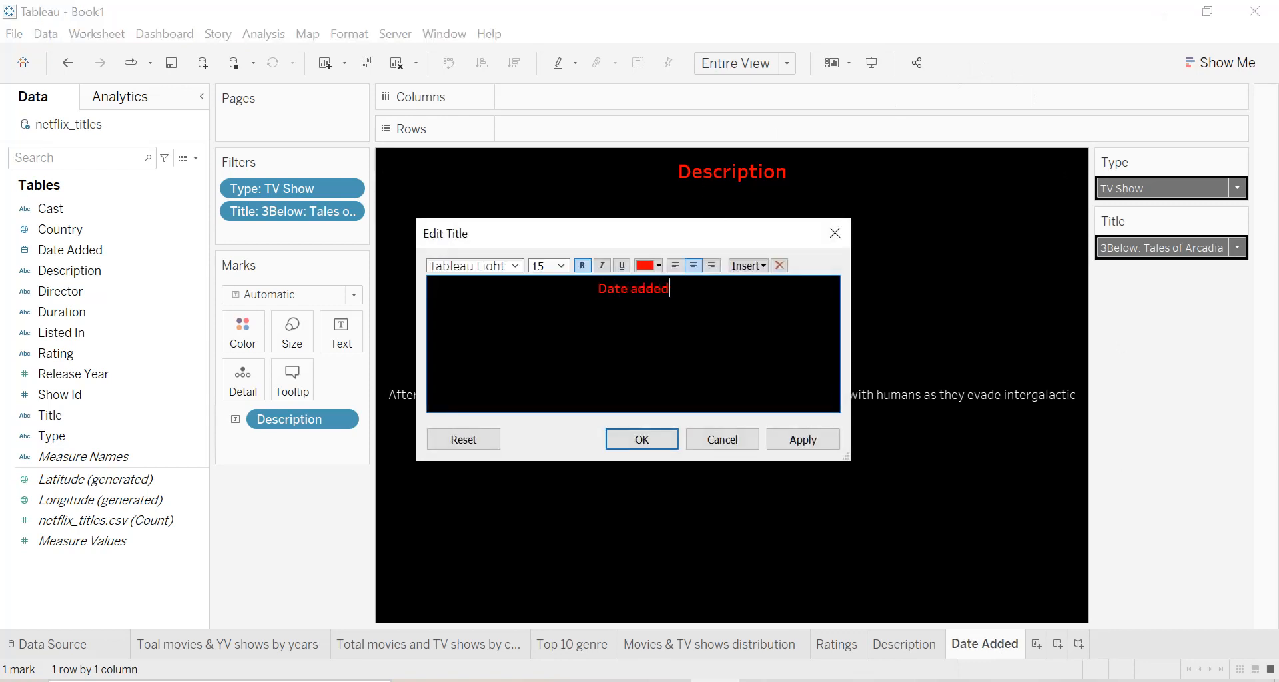
{"action": "left_click", "coordinate": [803, 439]}
{"action": "left_click", "coordinate": [641, 439]}
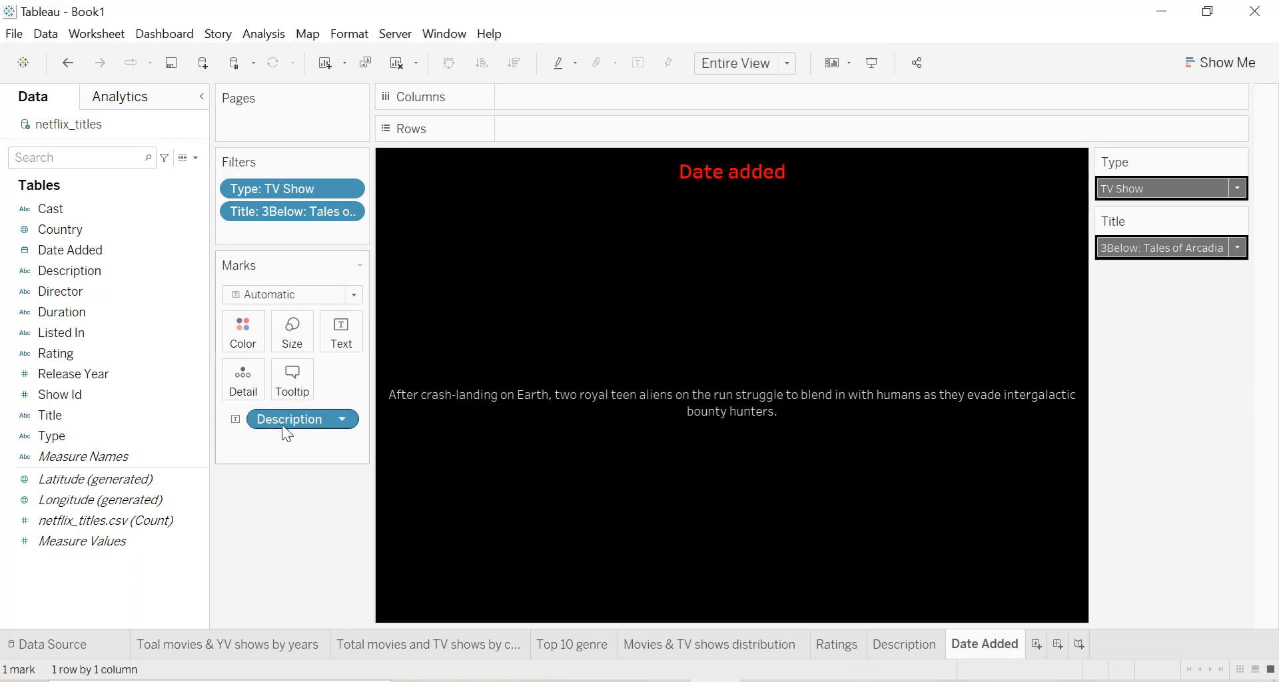
{"action": "left_click_drag", "start_coordinate": [297, 425], "coordinate": [97, 441]}
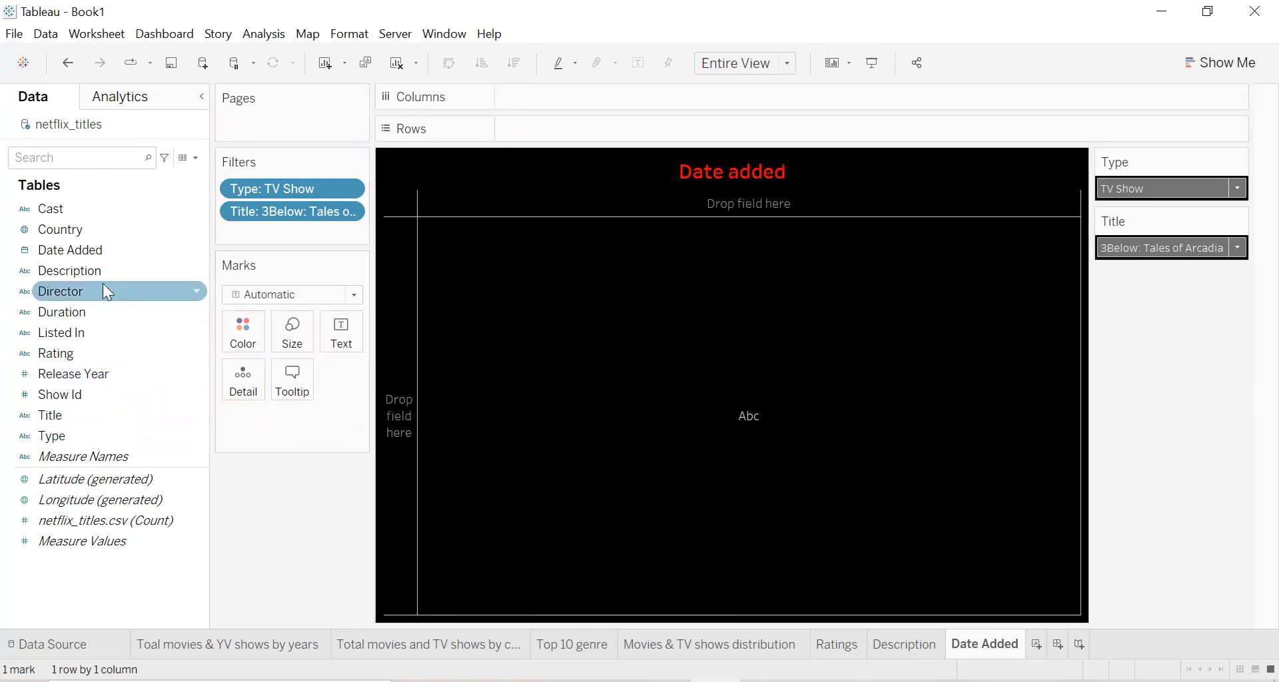
{"action": "left_click_drag", "start_coordinate": [89, 249], "coordinate": [340, 331]}
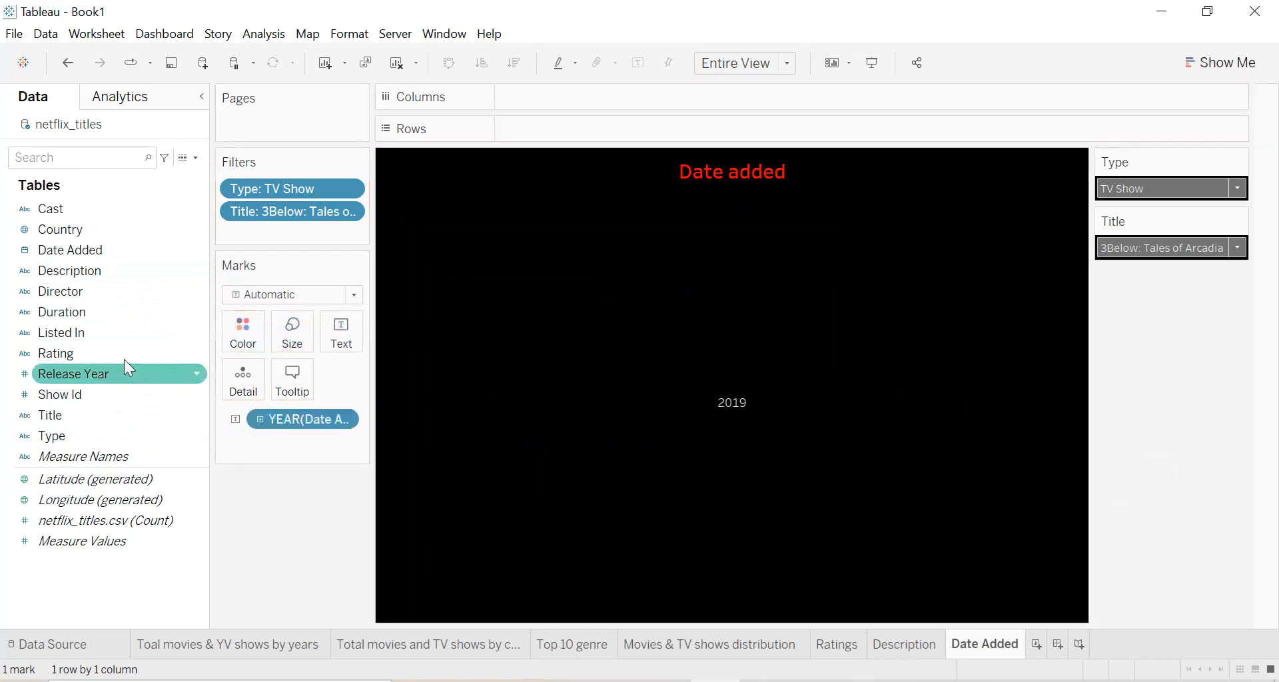
Duplicate the Date Added sheet and change the copy's title to "Duration"
{"action": "right_click", "coordinate": [987, 647]}
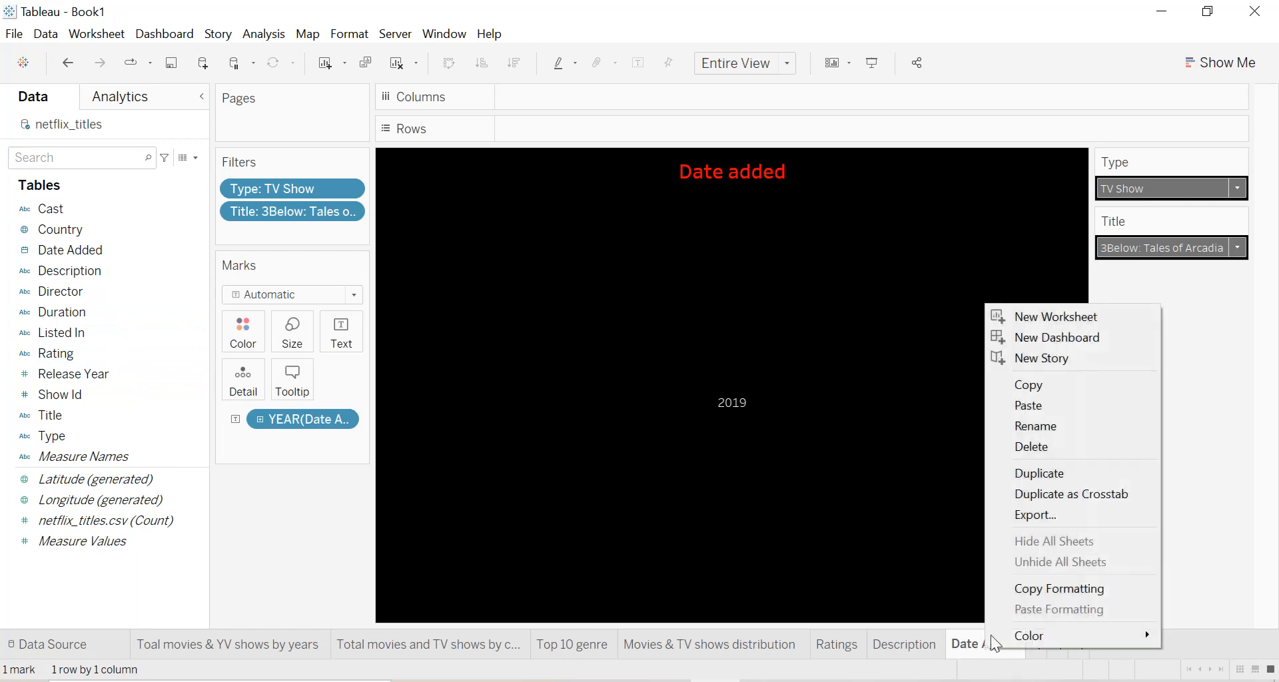
{"action": "left_click", "coordinate": [1041, 474]}
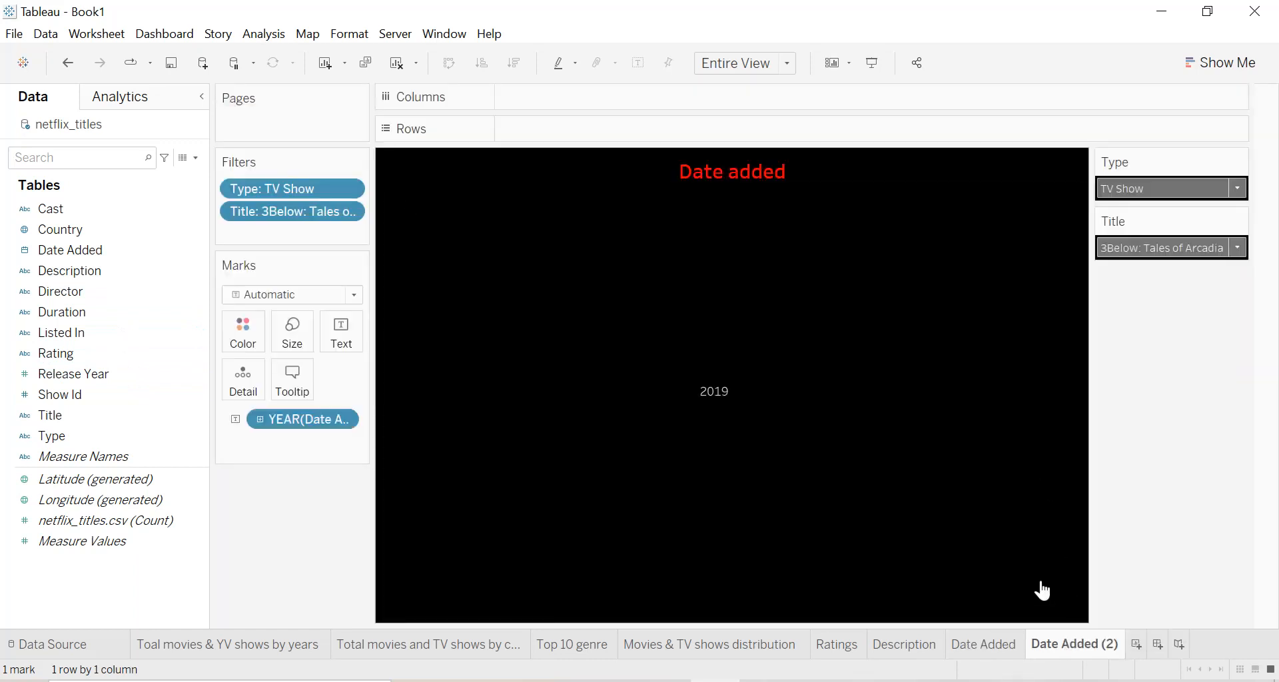
{"action": "double_click", "coordinate": [764, 191]}
{"action": "key", "text": "ctrl+a"}
{"action": "type", "text": "Duration"}
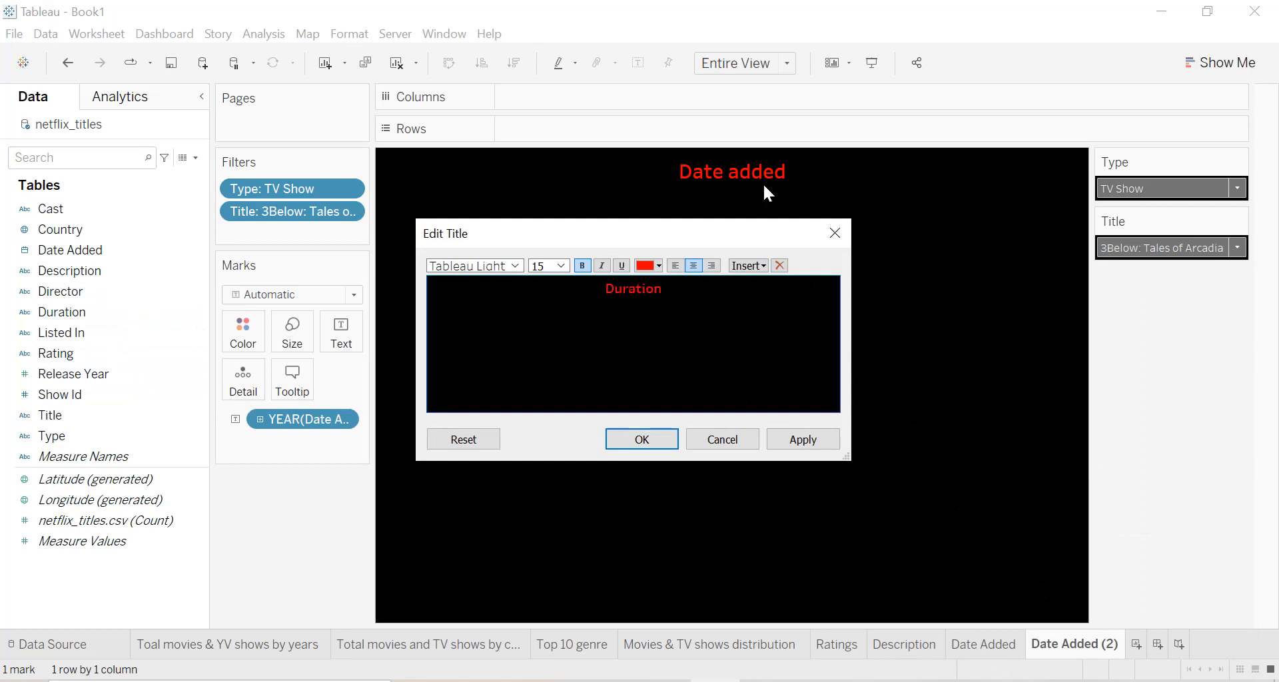
{"action": "left_click", "coordinate": [815, 442]}
{"action": "left_click", "coordinate": [650, 441]}
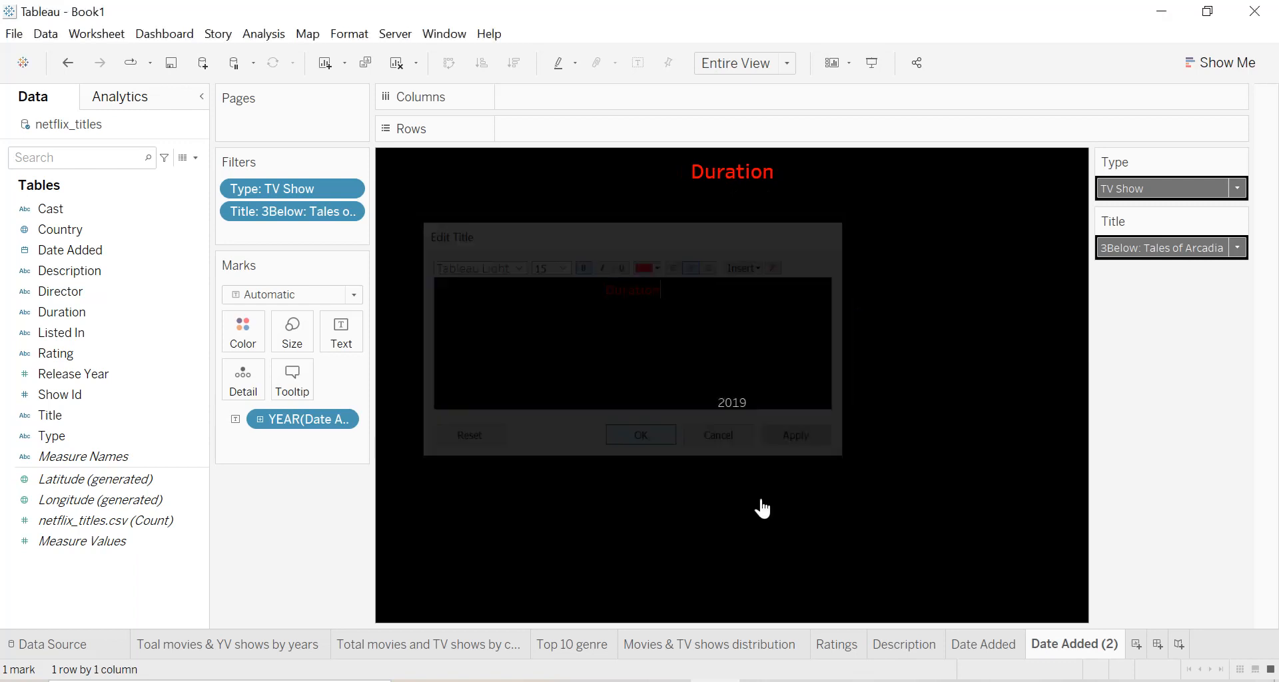
Rename the duplicated sheet as "Duration" and replace its year-added text mark with the Duration field
{"action": "double_click", "coordinate": [1066, 645]}
{"action": "type", "text": "D"}
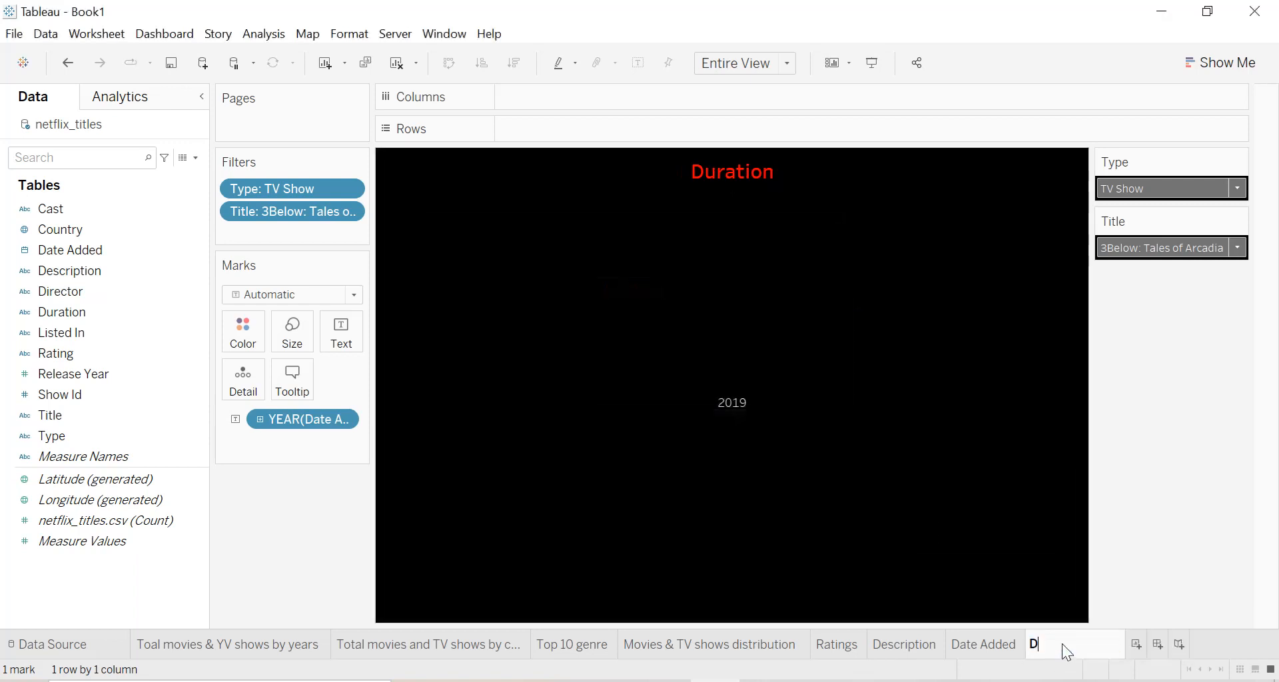
{"action": "type", "text": "uration"}
{"action": "key", "text": "Return"}
{"action": "left_click_drag", "start_coordinate": [256, 421], "coordinate": [100, 431]}
{"action": "left_click_drag", "start_coordinate": [64, 313], "coordinate": [343, 345]}
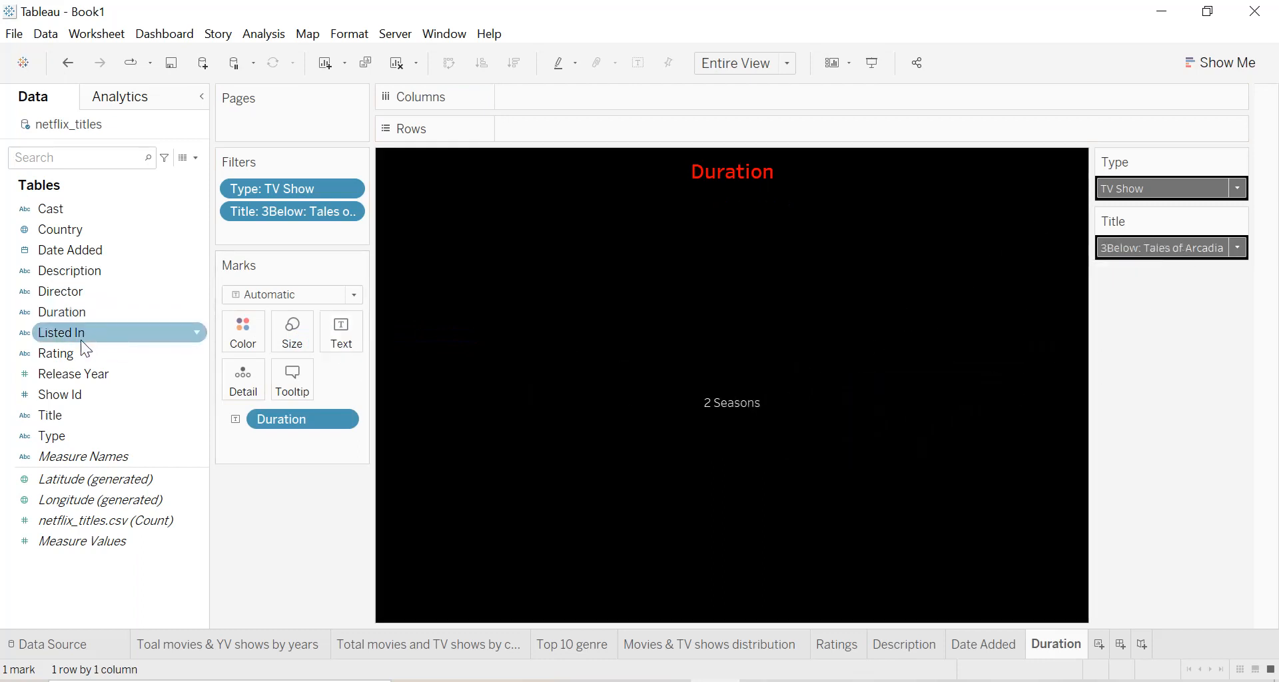
Duplicate the Duration sheet and name the copy "Rating"
{"action": "right_click", "coordinate": [1062, 646]}
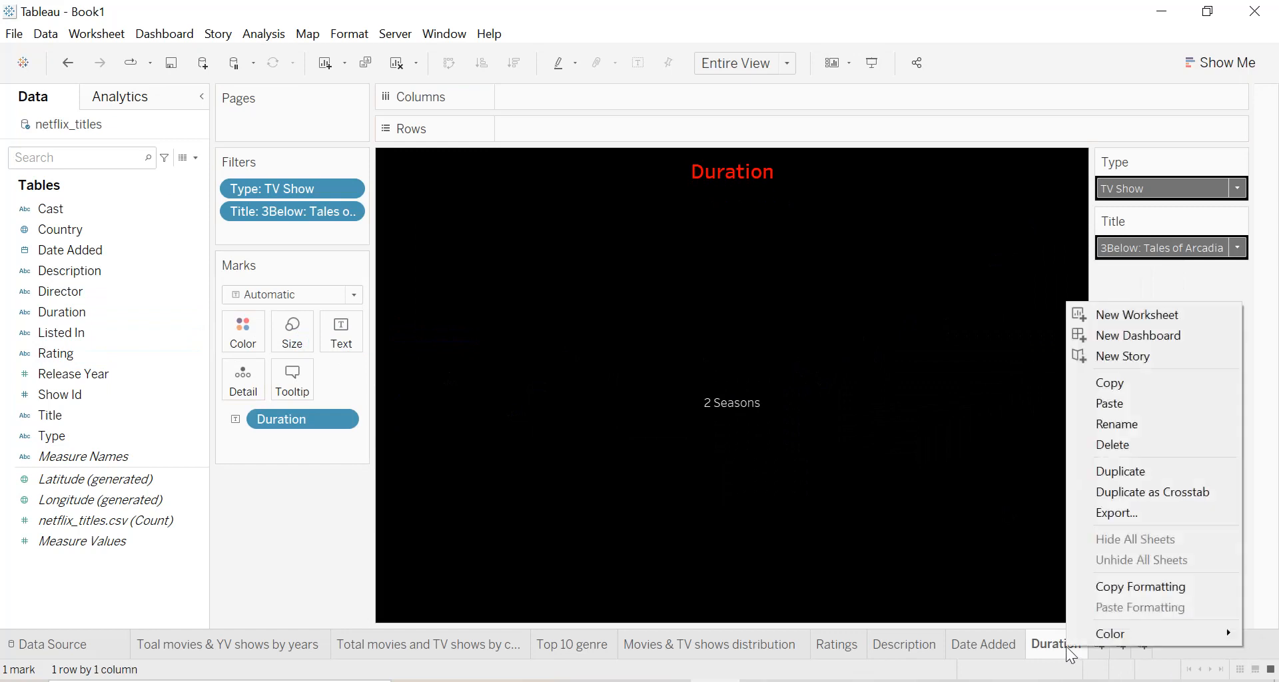
{"action": "left_click", "coordinate": [1100, 476]}
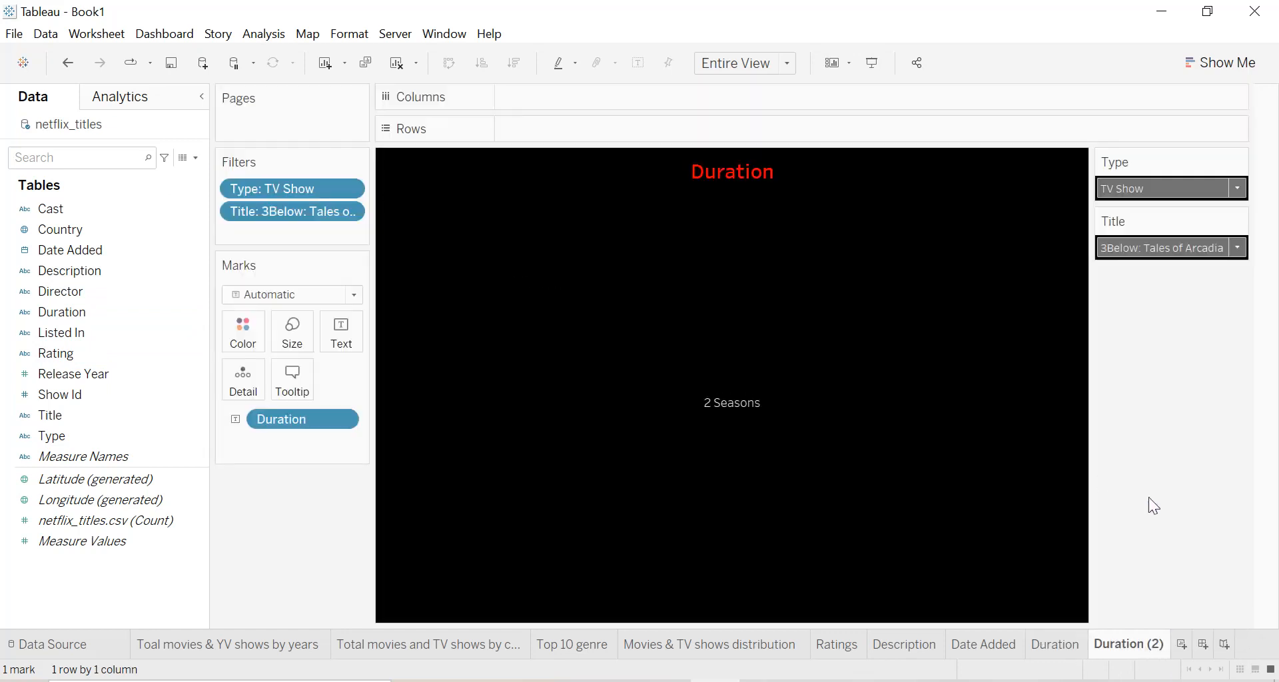
{"action": "double_click", "coordinate": [1127, 647]}
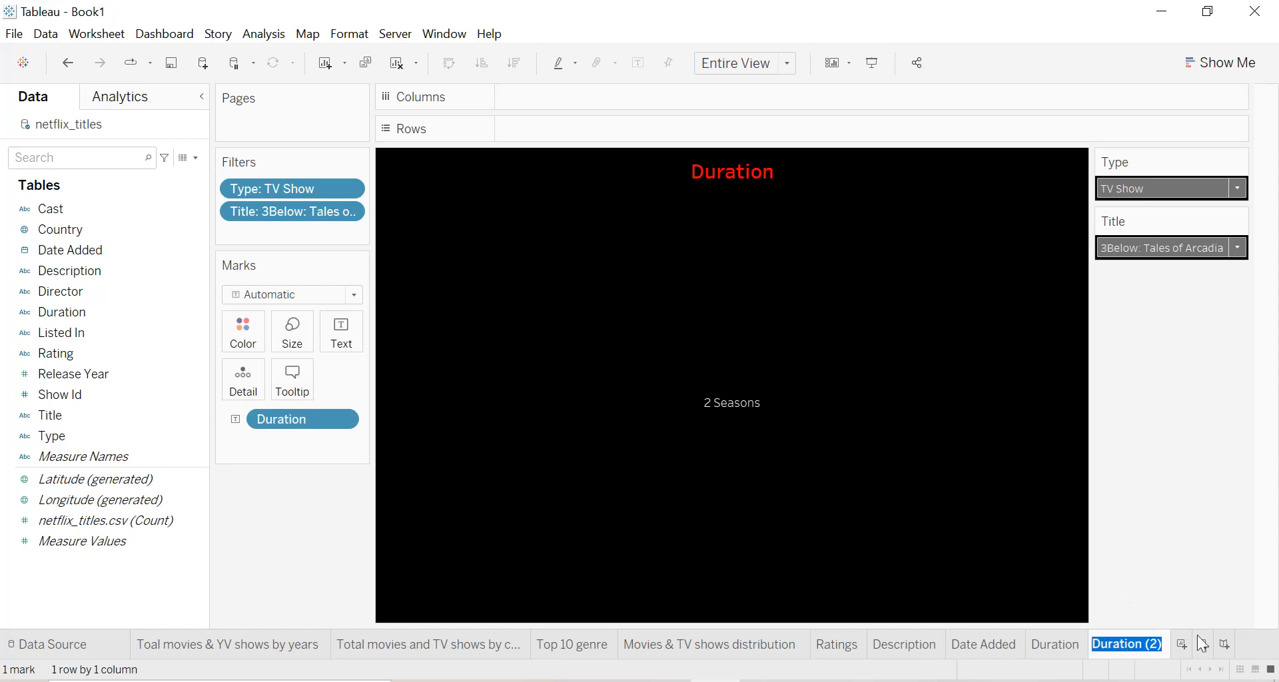
{"action": "type", "text": "Rating"}
{"action": "key", "text": "Return"}
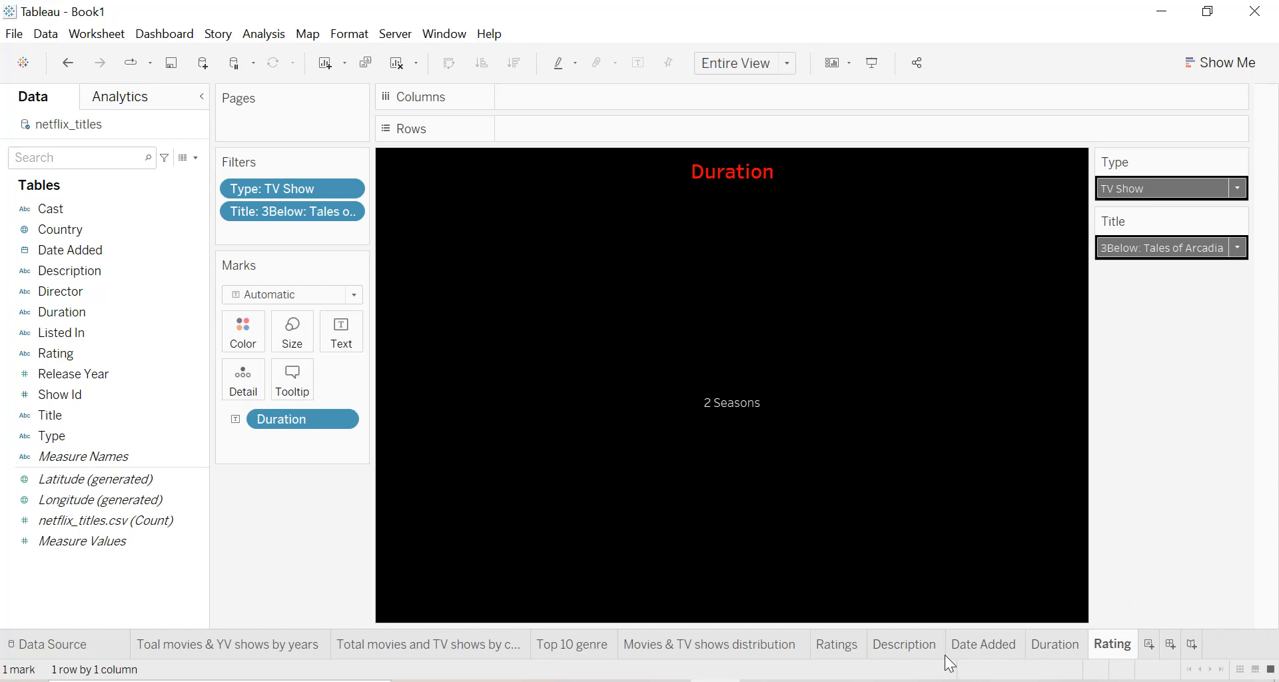
Change the title of the Rating sheet to "Rating" and replace its Duration text mark with the Rating field
{"action": "double_click", "coordinate": [731, 178]}
{"action": "key", "text": "ctrl+a"}
{"action": "type", "text": "Rating"}
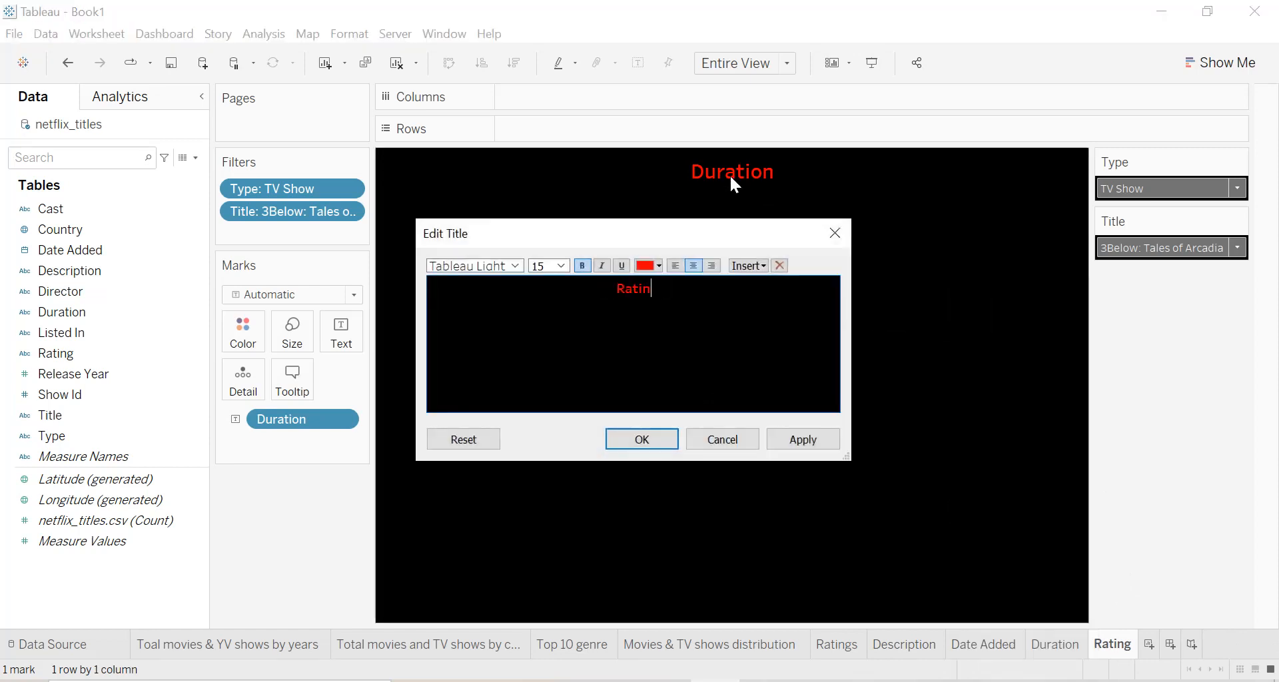
{"action": "left_click", "coordinate": [823, 442]}
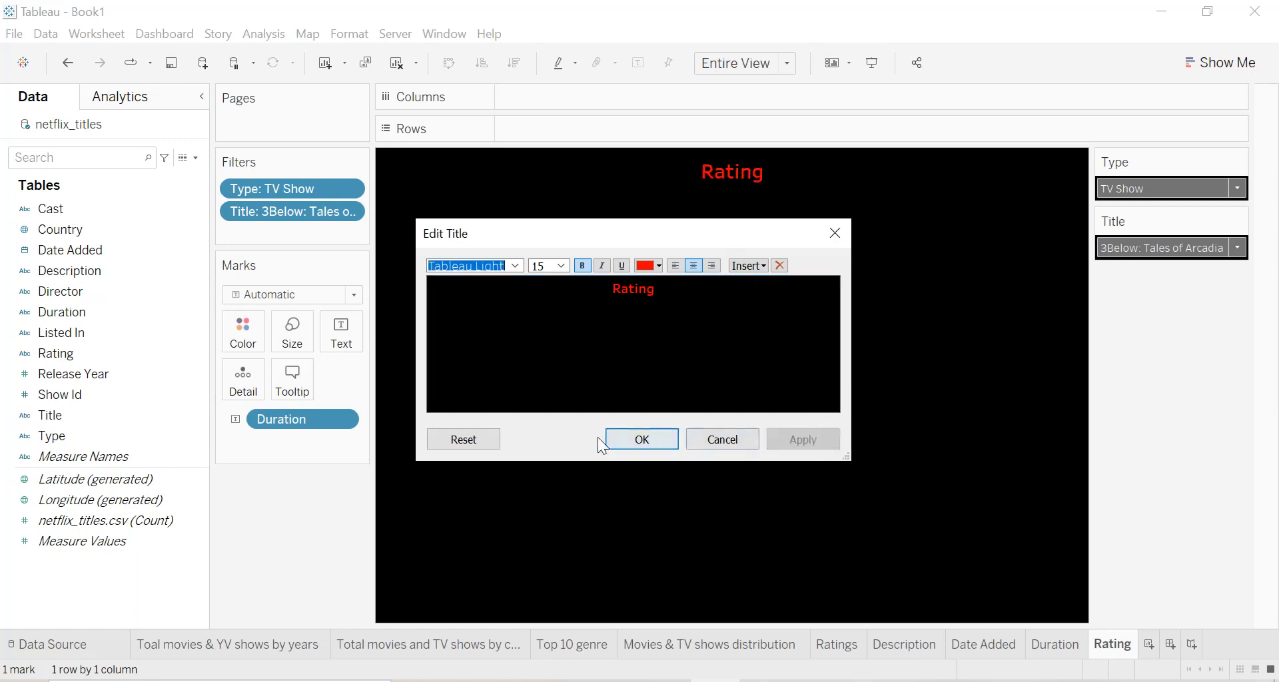
{"action": "left_click", "coordinate": [623, 441]}
{"action": "left_click_drag", "start_coordinate": [291, 430], "coordinate": [133, 436]}
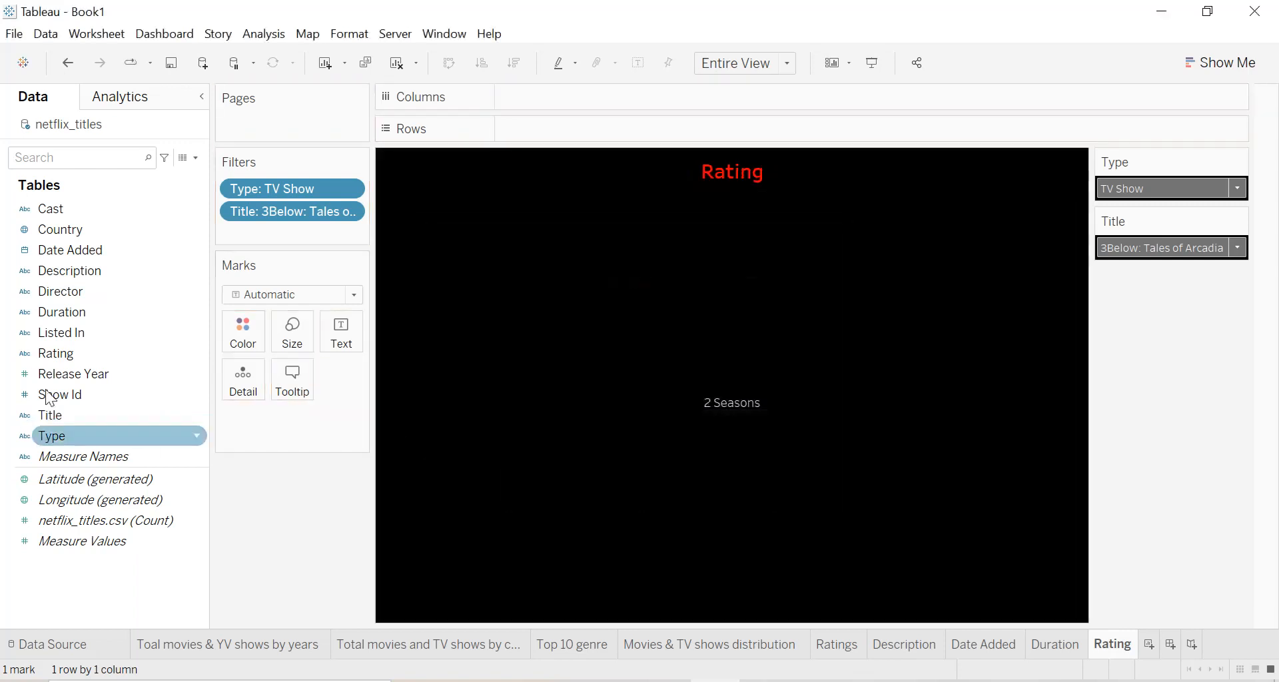
{"action": "left_click_drag", "start_coordinate": [46, 351], "coordinate": [323, 344]}
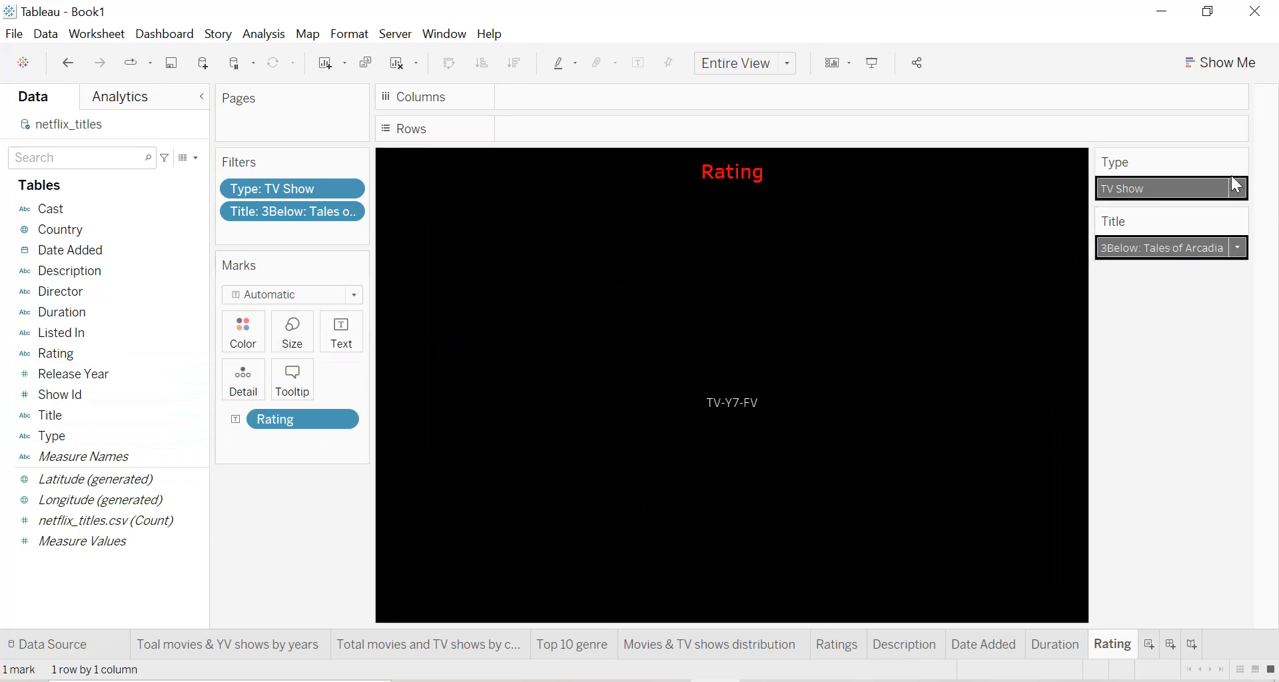
Set the Rating sheet's Type filter to Movie and its Title filter to "1 Mile to You"
{"action": "left_click", "coordinate": [1214, 187]}
{"action": "left_click", "coordinate": [1172, 208]}
{"action": "left_click", "coordinate": [1150, 250]}
{"action": "key", "text": "Escape"}
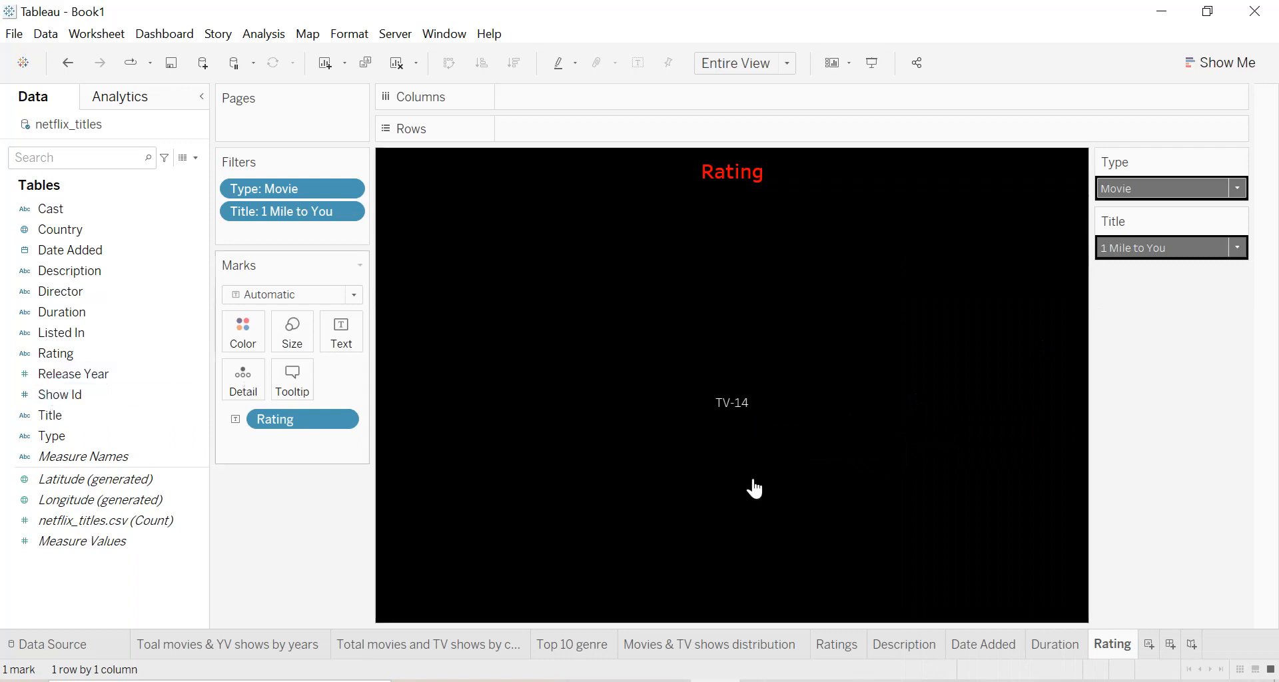
Duplicate the Rating sheet and name the copy "Release year"
{"action": "right_click", "coordinate": [1126, 644]}
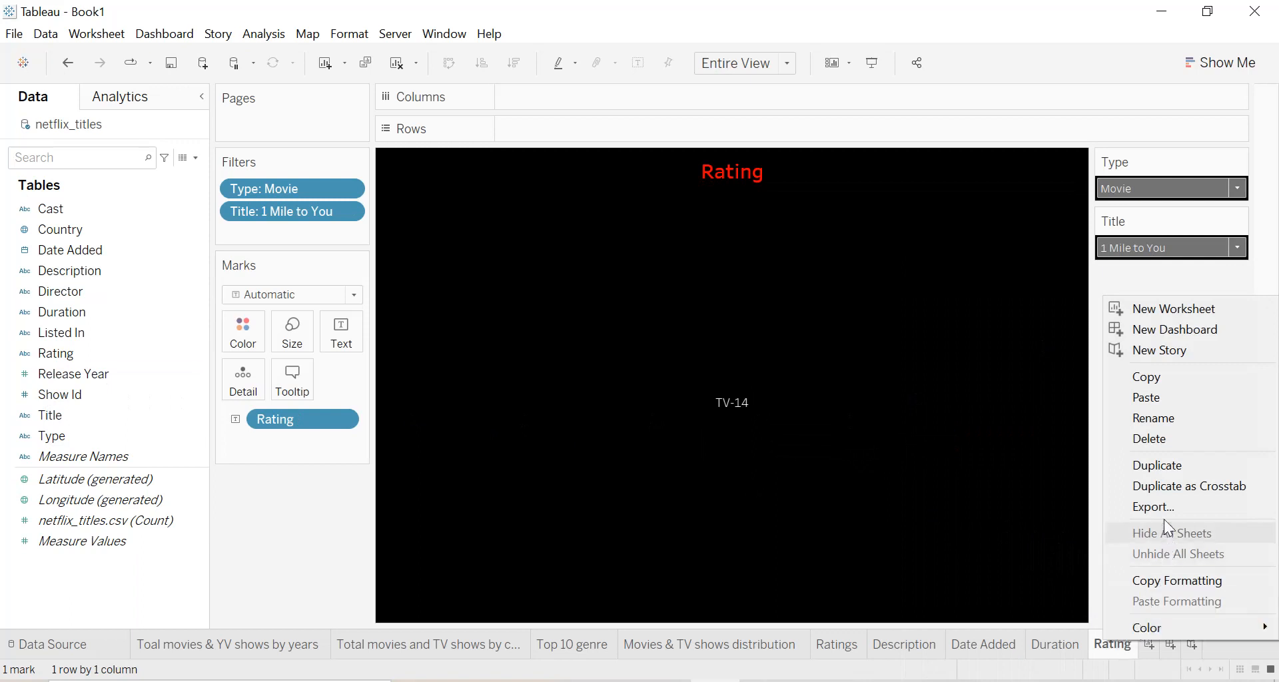
{"action": "left_click", "coordinate": [1165, 462]}
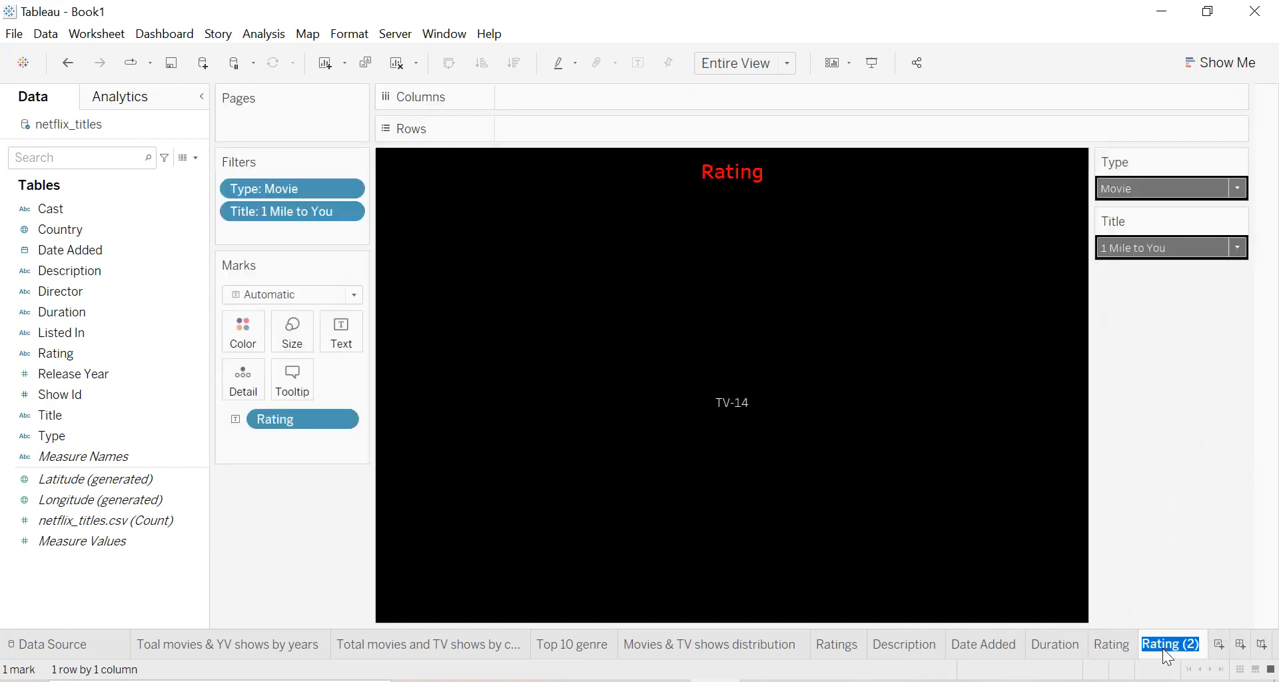
{"action": "type", "text": "lz"}
{"action": "type", "text": " year"}
{"action": "key", "text": "Return"}
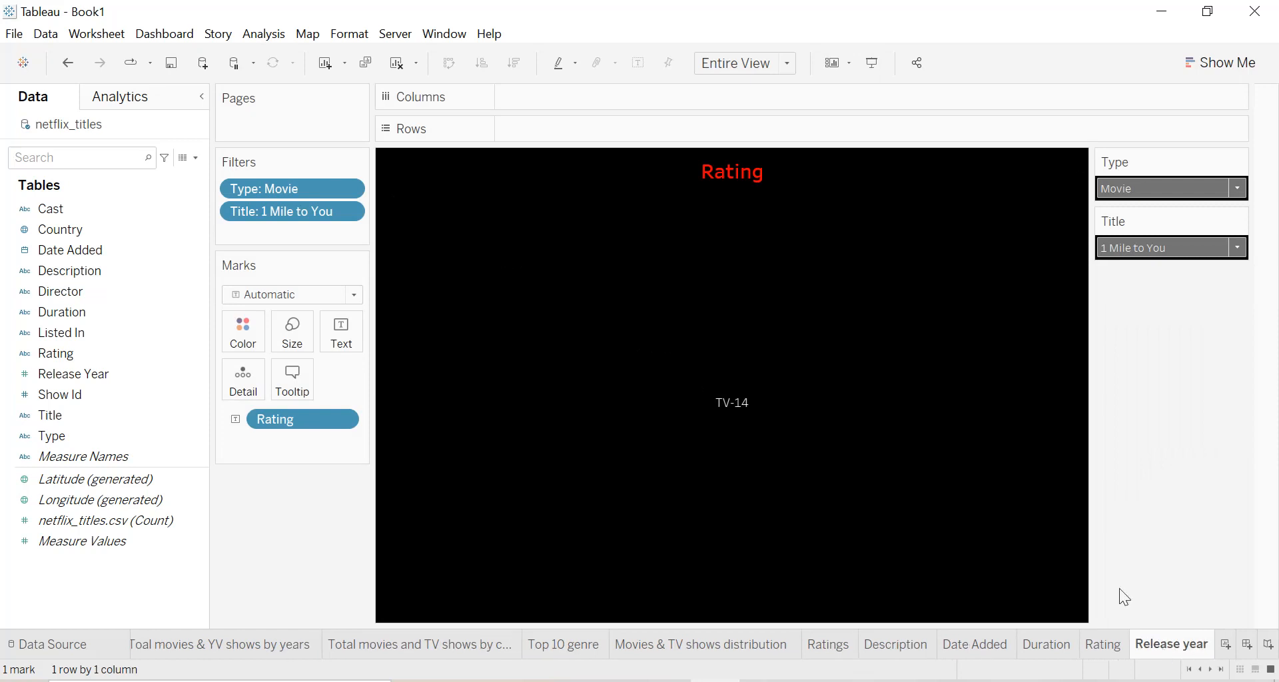
Change the copied sheet's title to "Release year" and replace its Rating text mark with the Release Year field
{"action": "double_click", "coordinate": [724, 175]}
{"action": "key", "text": "ctrl+a"}
{"action": "type", "text": "Relaea"}
{"action": "key", "text": "BackSpace"}
{"action": "key", "text": "BackSpace"}
{"action": "key", "text": "BackSpace"}
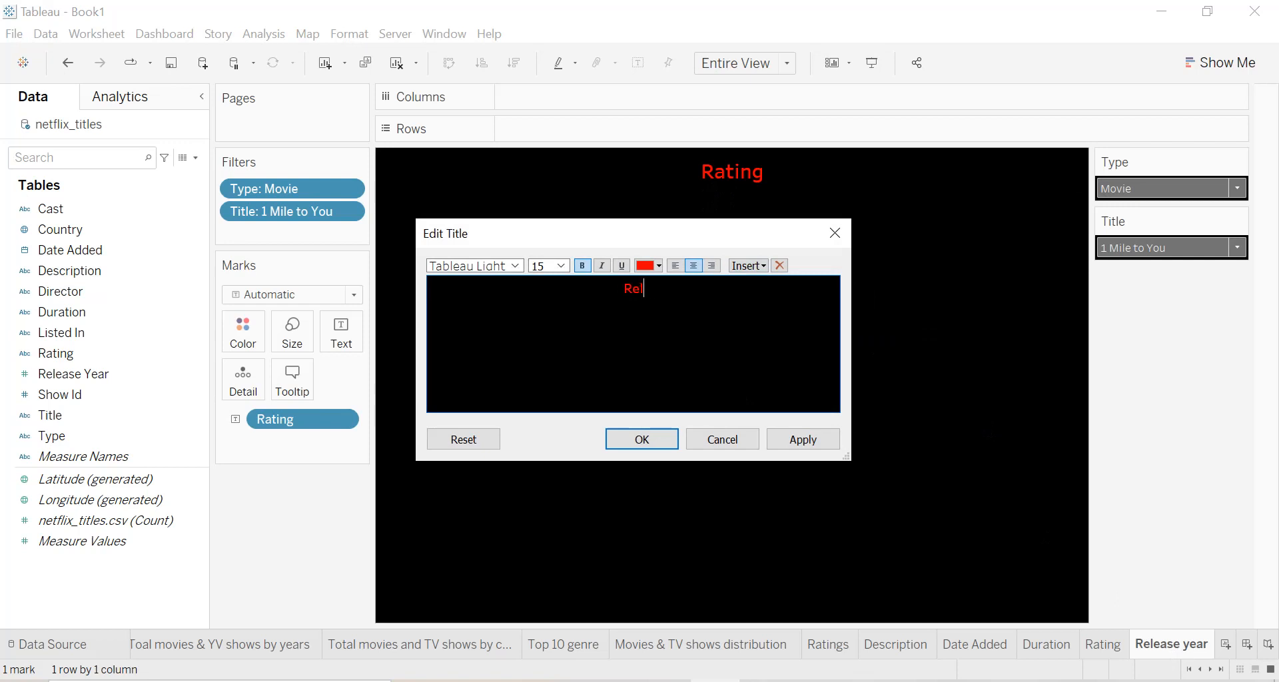
{"action": "type", "text": "ease year"}
{"action": "left_click", "coordinate": [794, 445]}
{"action": "left_click", "coordinate": [657, 442]}
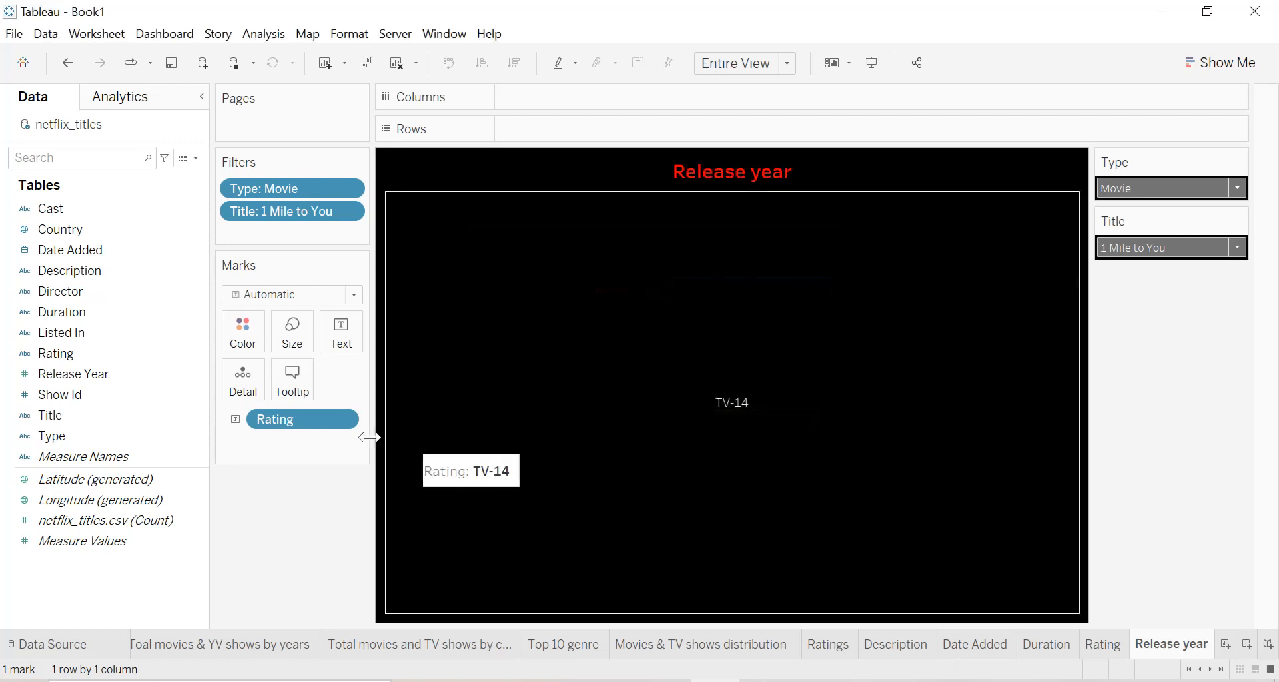
{"action": "left_click_drag", "start_coordinate": [273, 418], "coordinate": [74, 438]}
{"action": "left_click_drag", "start_coordinate": [74, 375], "coordinate": [343, 338]}
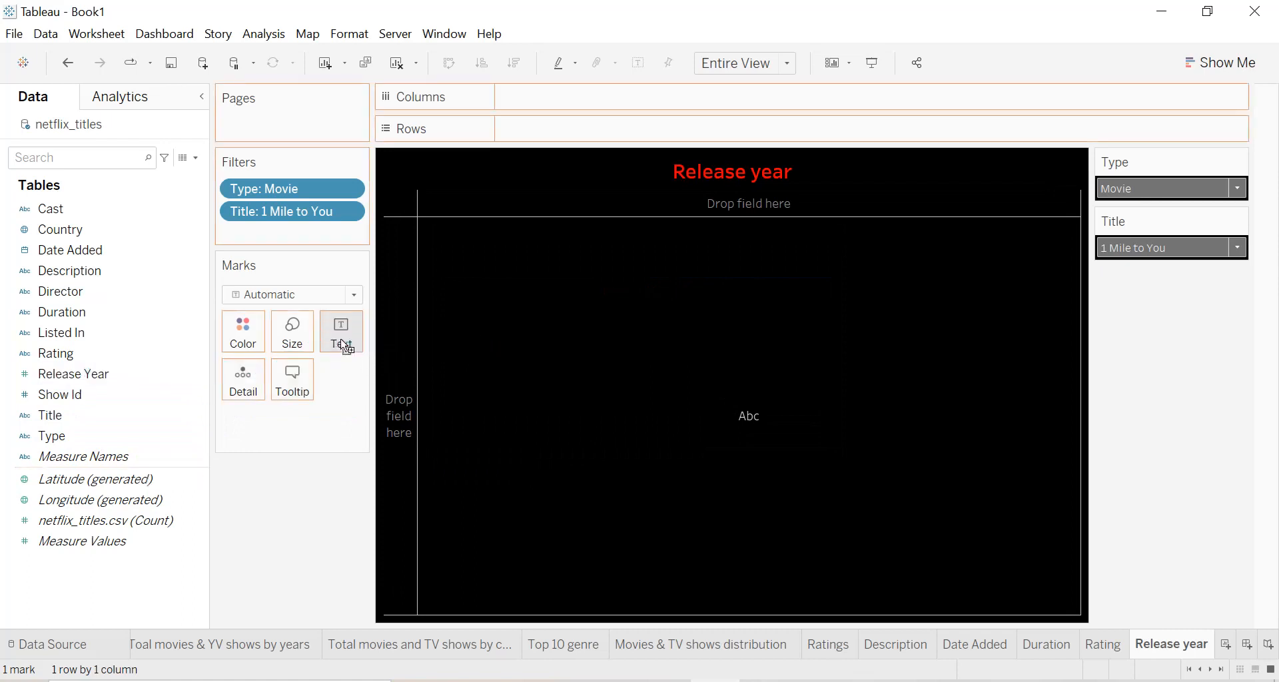
{"action": "left_click", "coordinate": [1246, 644]}
{"action": "double_click", "coordinate": [1180, 645]}
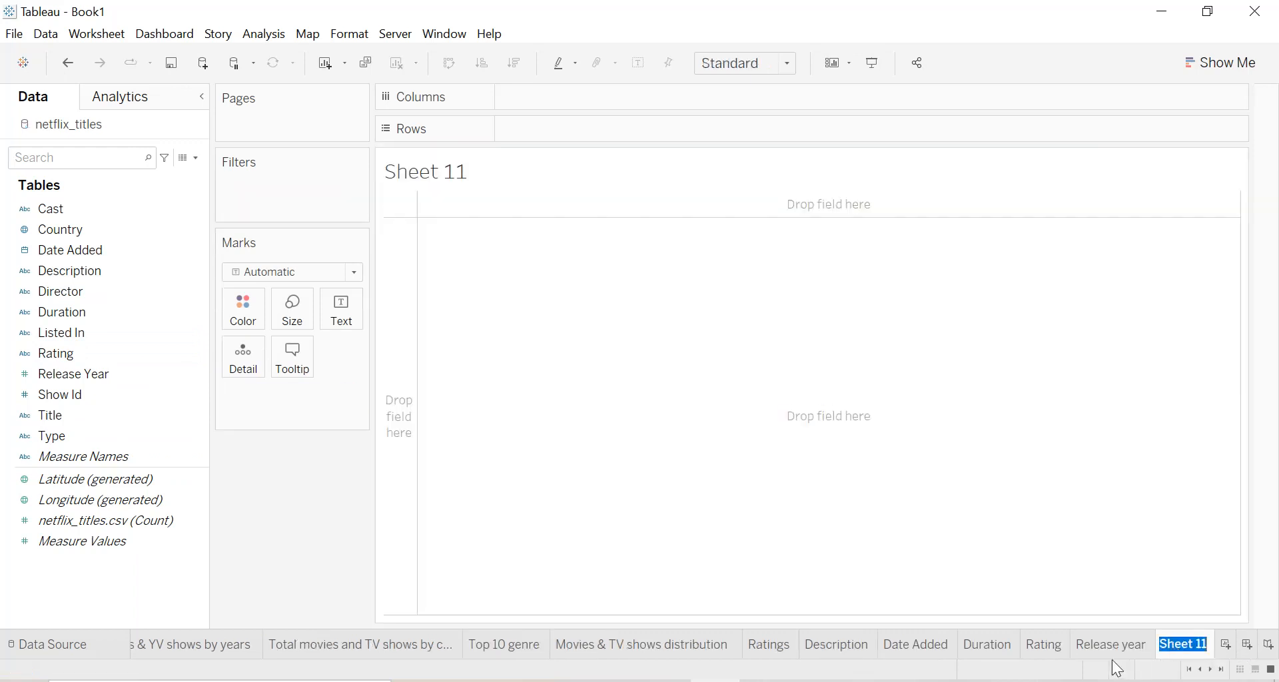
{"action": "key", "text": "Escape"}
{"action": "key", "text": "ctrl+z"}
Duplicate the Release year sheet and name the copy "genre"
{"action": "right_click", "coordinate": [1149, 643]}
{"action": "left_click", "coordinate": [1155, 473]}
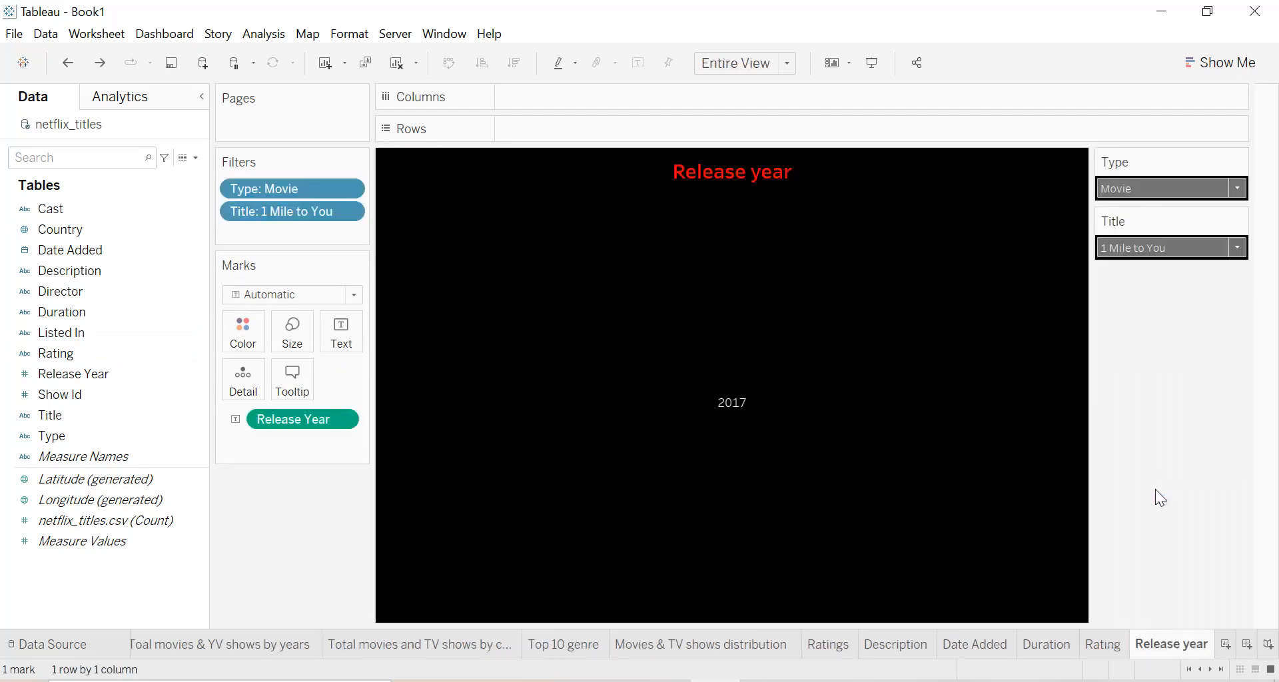
{"action": "double_click", "coordinate": [1164, 643]}
{"action": "type", "text": "genre"}
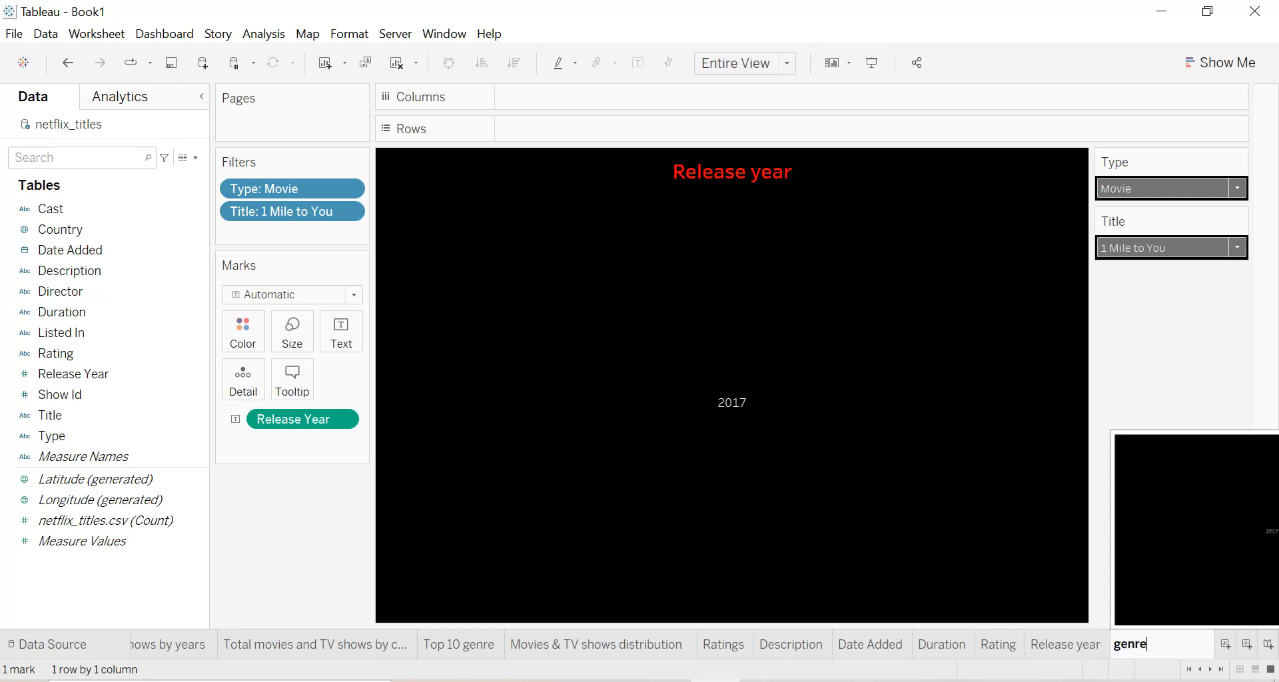
{"action": "key", "text": "Return"}
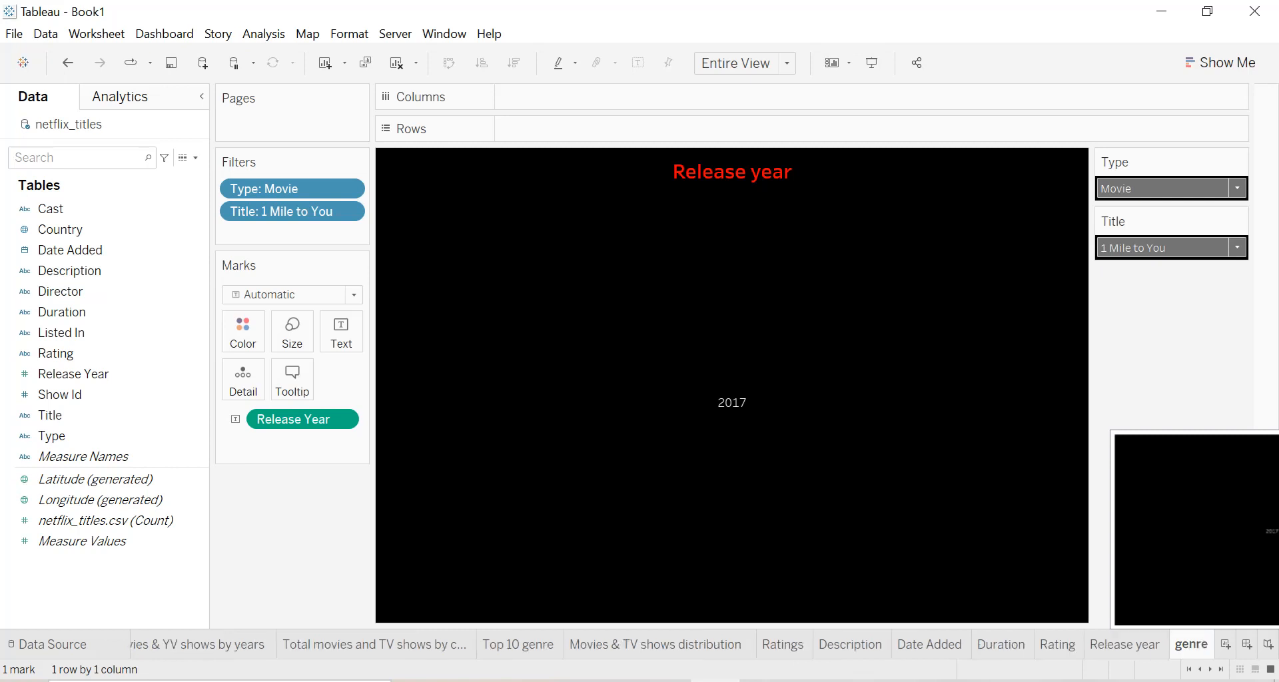
Change the title of the genre sheet to "Genre" and replace its Release Year text mark with the Listed In field
{"action": "double_click", "coordinate": [754, 180]}
{"action": "key", "text": "ctrl+shift+Left"}
{"action": "key", "text": "ctrl+shift+Left"}
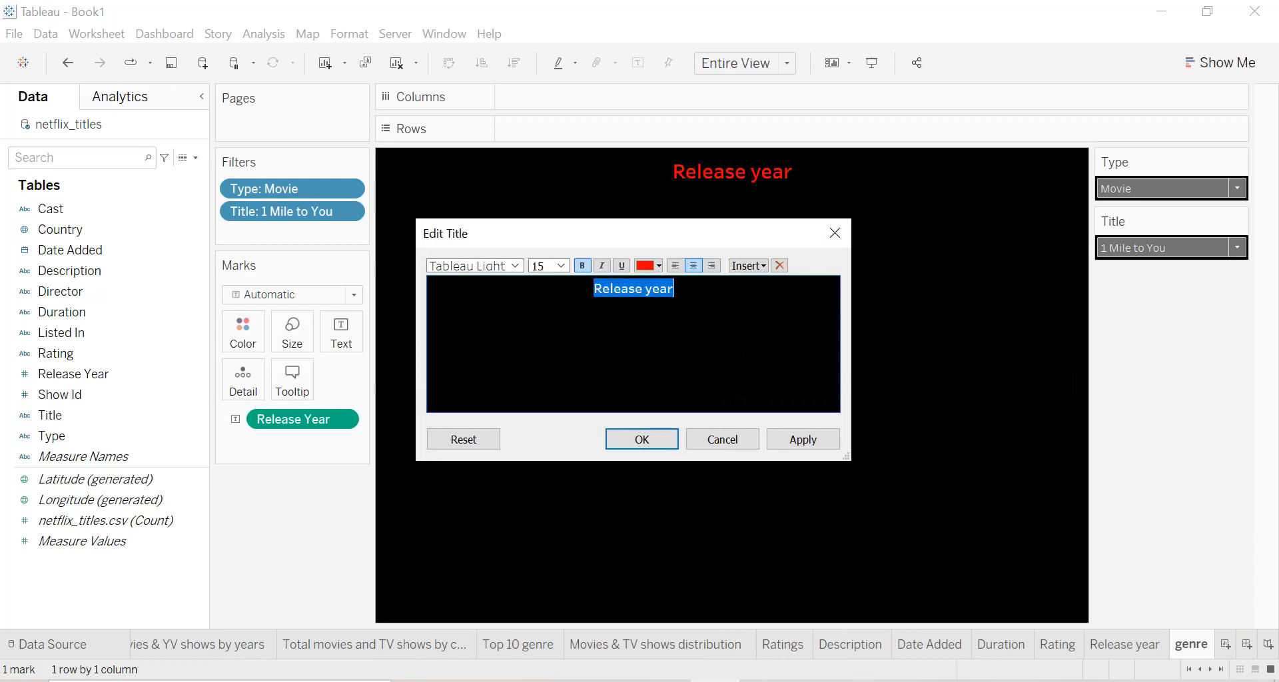
{"action": "type", "text": "Genre"}
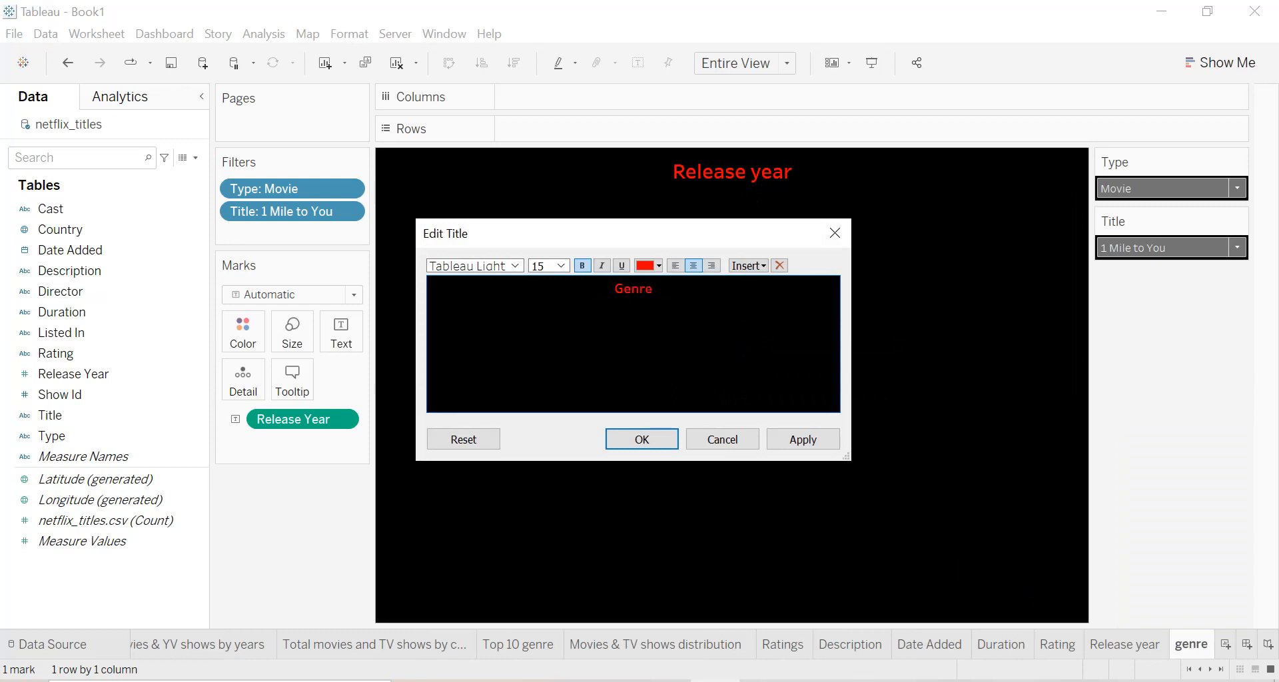
{"action": "left_click", "coordinate": [807, 442]}
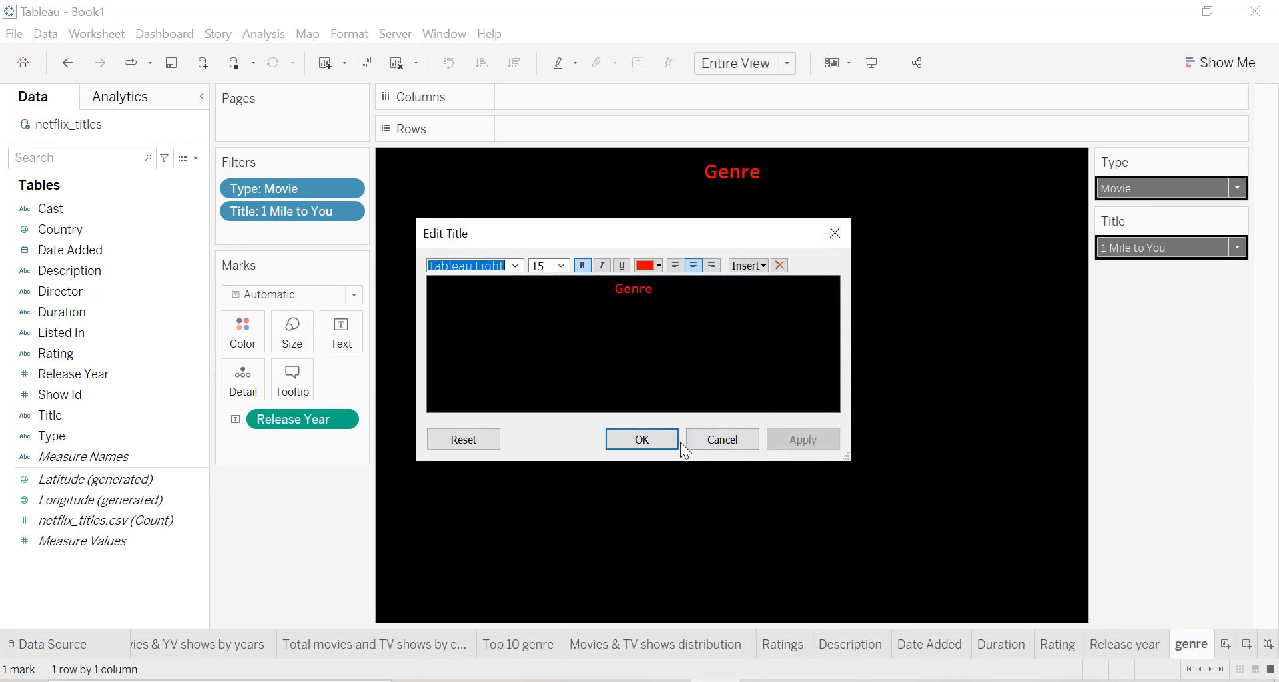
{"action": "left_click", "coordinate": [671, 439]}
{"action": "left_click_drag", "start_coordinate": [285, 421], "coordinate": [90, 423]}
{"action": "left_click_drag", "start_coordinate": [78, 337], "coordinate": [341, 346]}
Review the Release year, Rating, Duration, Date Added and Description sheets
{"action": "left_click", "coordinate": [1126, 645]}
{"action": "left_click", "coordinate": [1058, 645]}
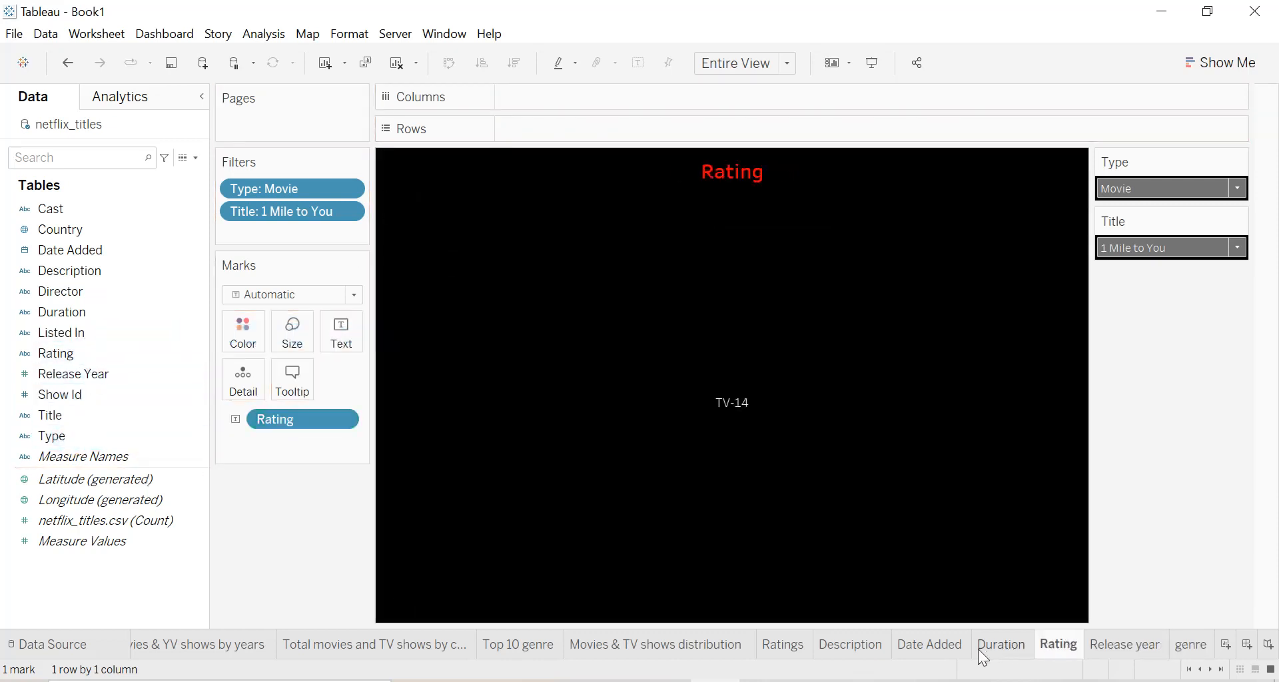
{"action": "left_click", "coordinate": [1002, 644]}
{"action": "left_click", "coordinate": [929, 650]}
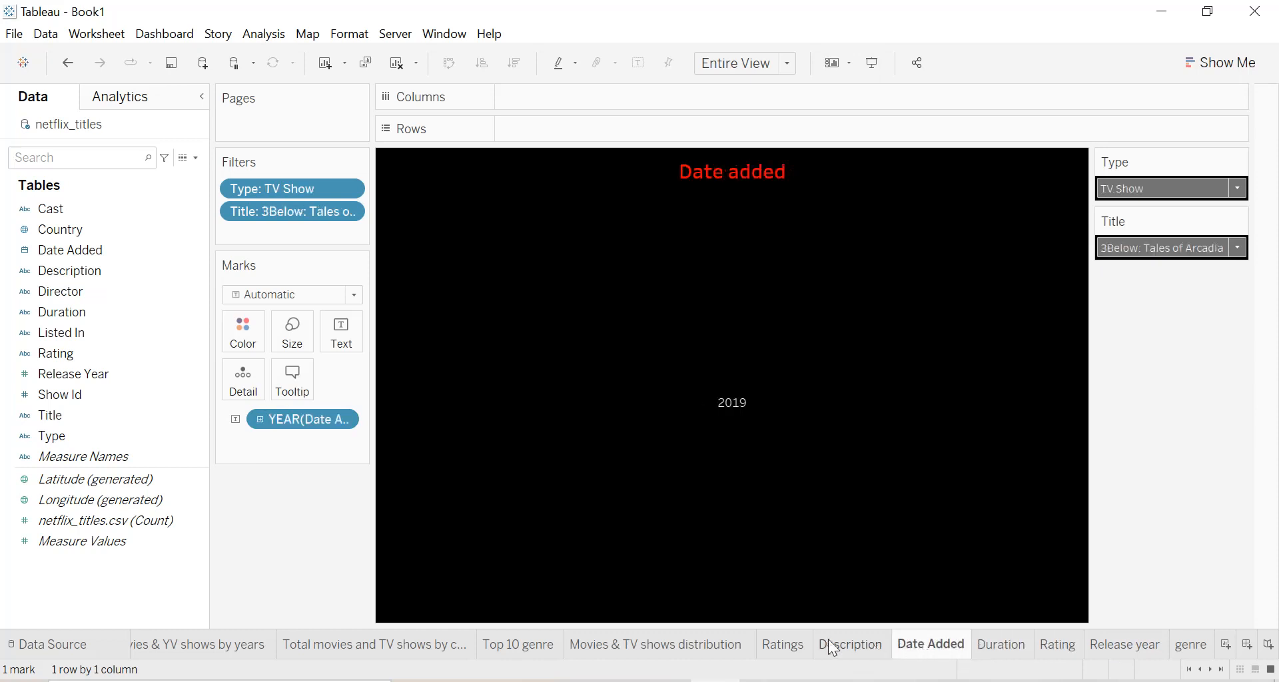
{"action": "left_click", "coordinate": [831, 647]}
{"action": "left_click", "coordinate": [906, 650]}
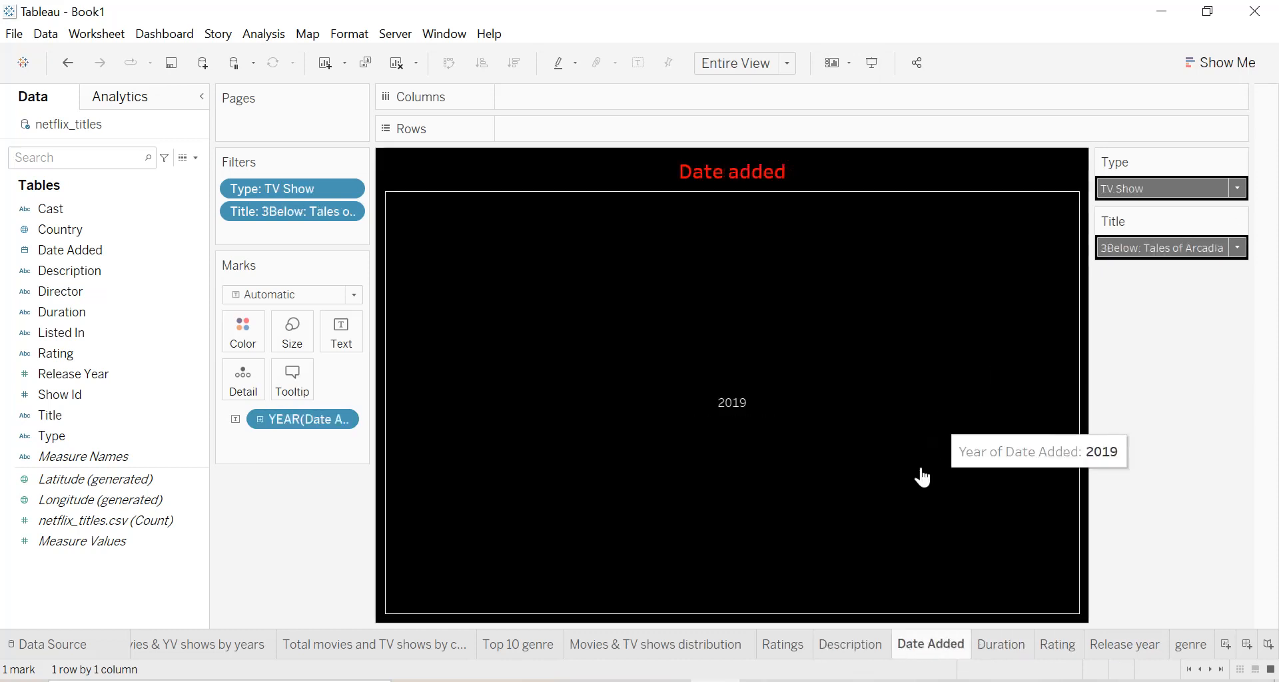
Apply the Description sheet's Type filter to the Date Added, Duration, Rating, Release year and genre worksheets as well
{"action": "left_click", "coordinate": [833, 650]}
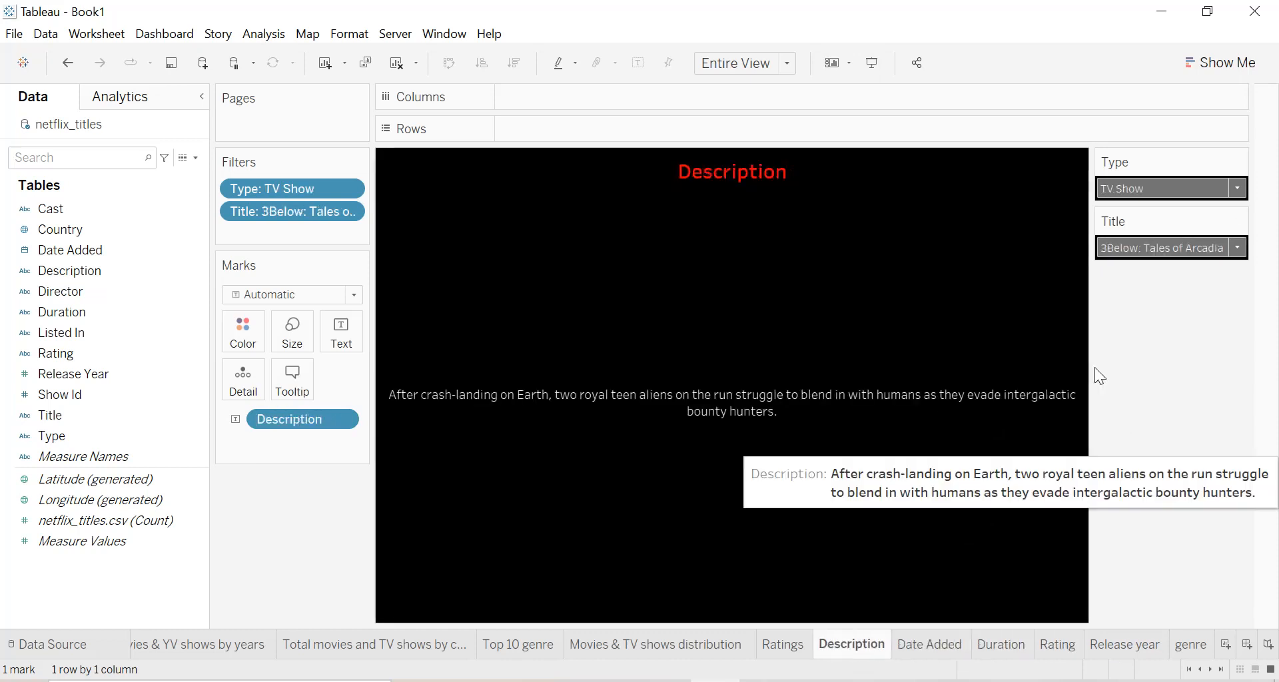
{"action": "left_click", "coordinate": [1238, 163]}
{"action": "mouse_move", "coordinate": [1120, 223]}
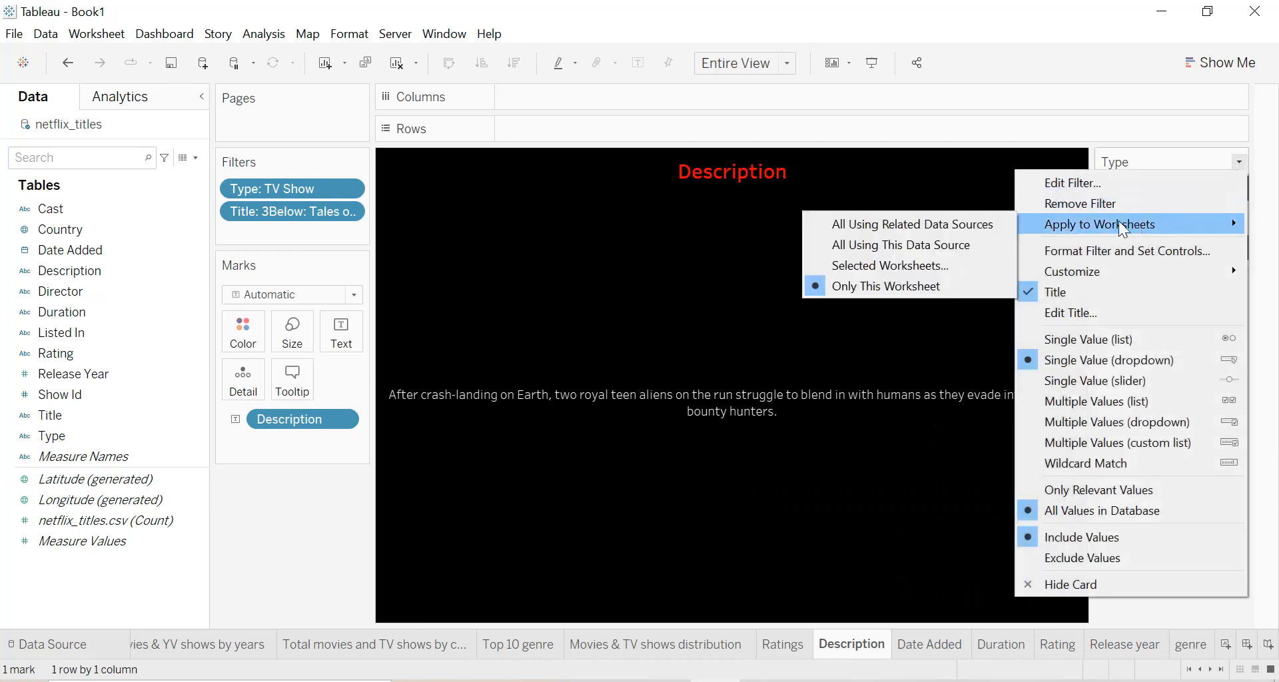
{"action": "left_click", "coordinate": [906, 265]}
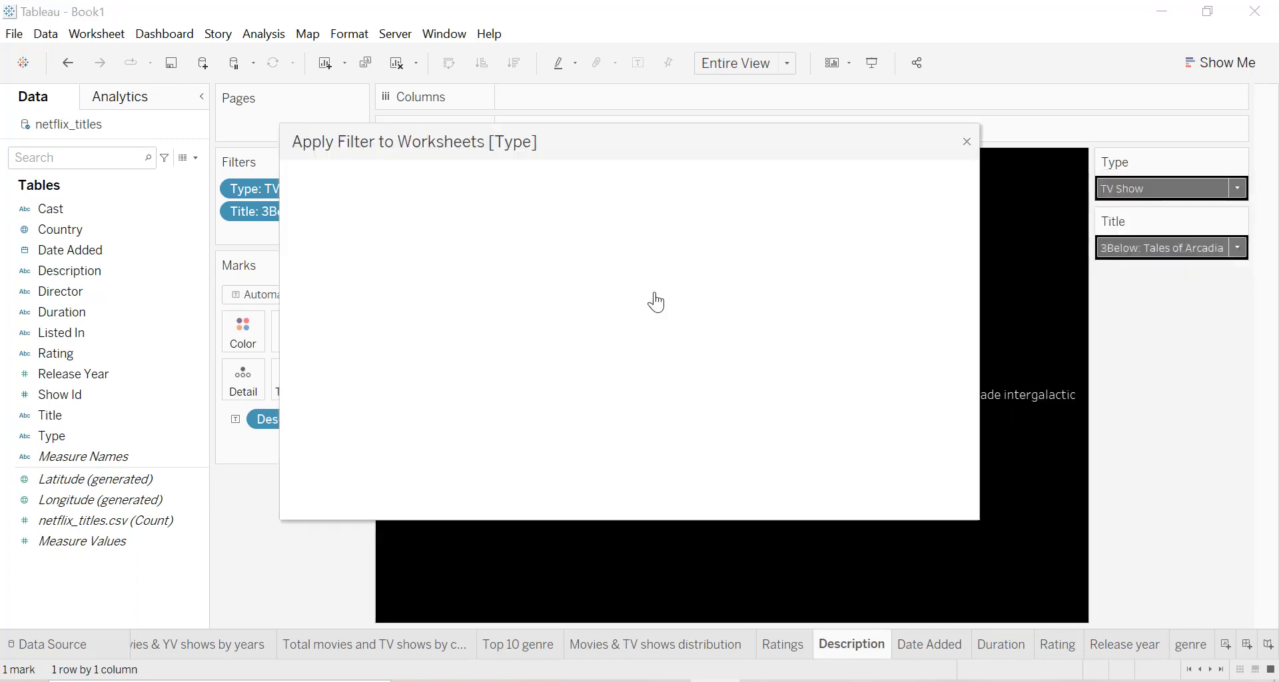
{"action": "scroll", "coordinate": [655, 298], "scroll_direction": "down", "scroll_amount": 5}
{"action": "left_click", "coordinate": [315, 373]}
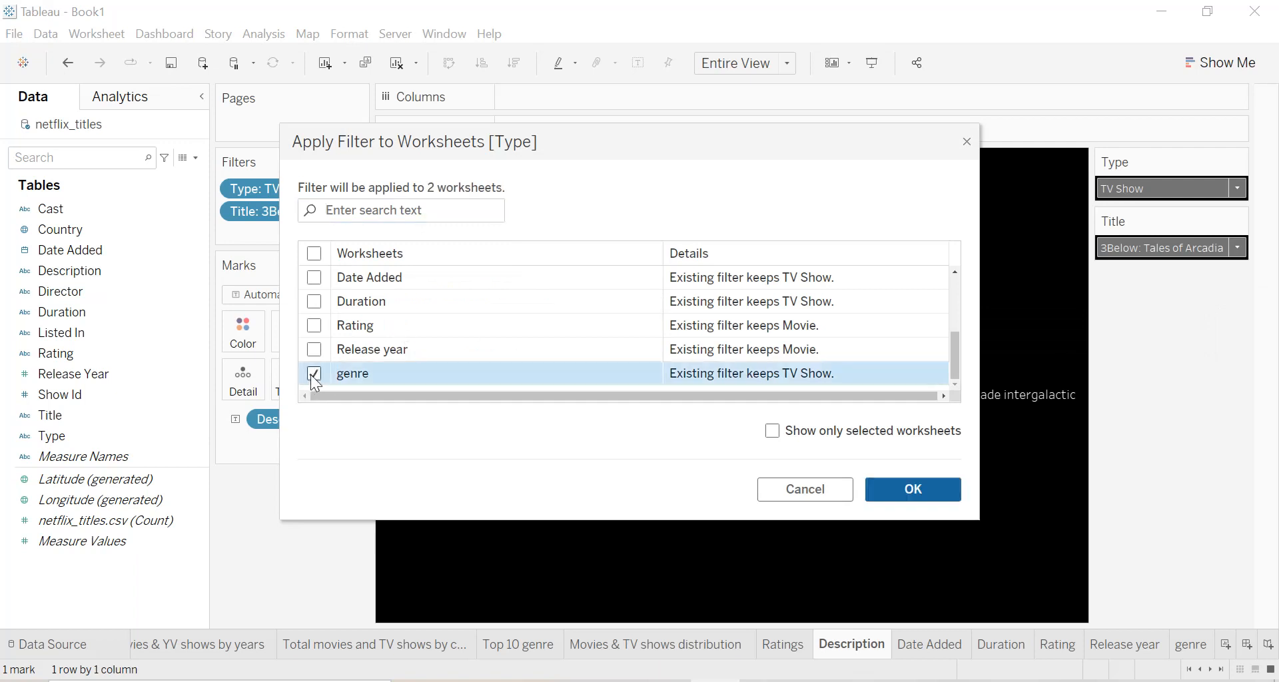
{"action": "left_click", "coordinate": [313, 349]}
{"action": "left_click", "coordinate": [314, 325]}
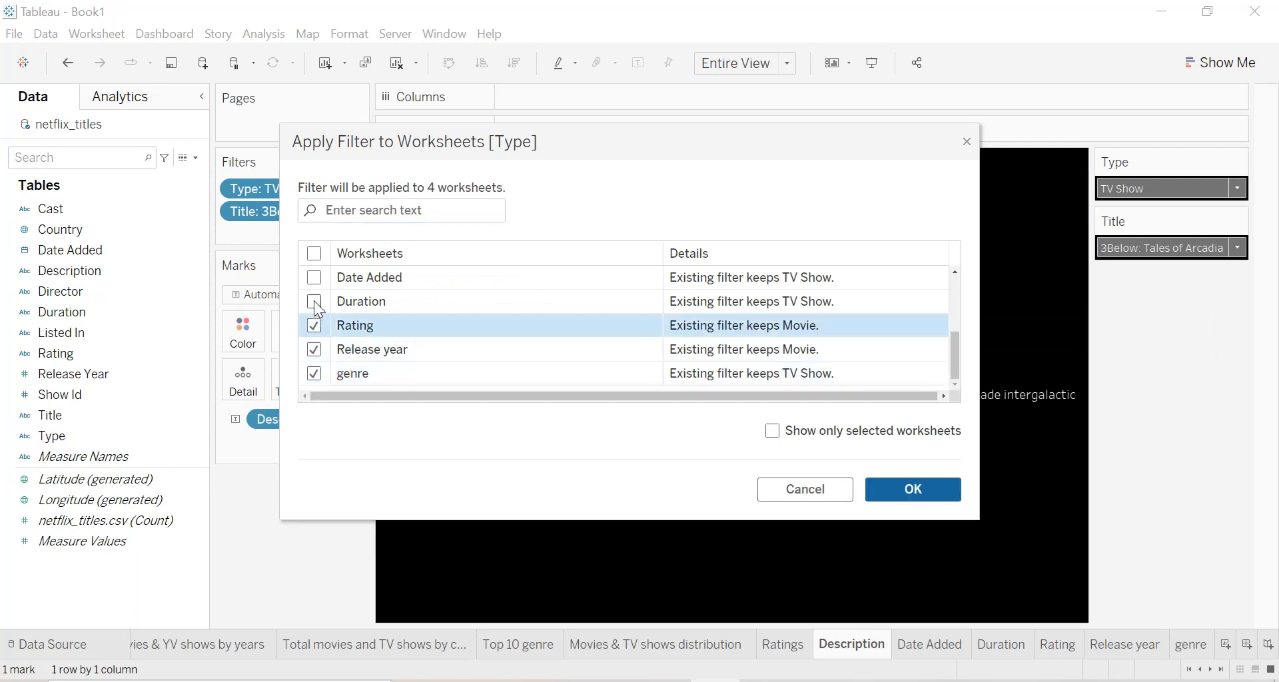
{"action": "left_click", "coordinate": [314, 301]}
{"action": "left_click", "coordinate": [314, 278]}
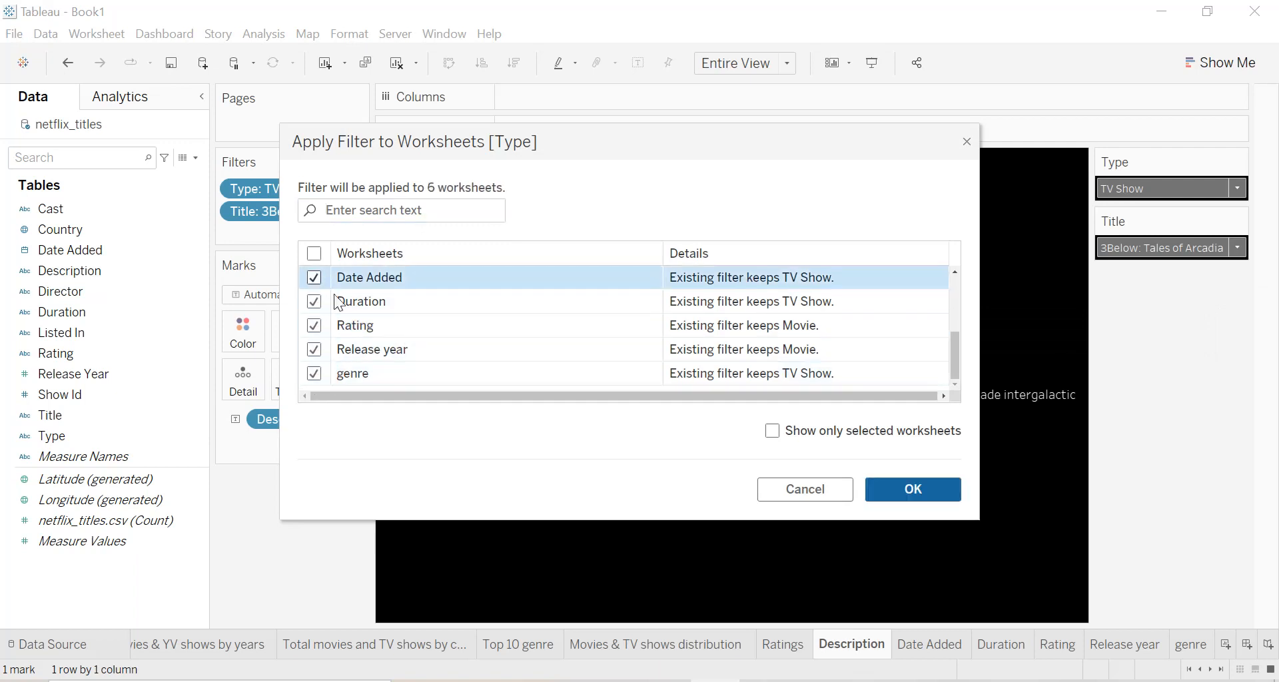
{"action": "scroll", "coordinate": [437, 341], "scroll_direction": "up", "scroll_amount": 3}
{"action": "scroll", "coordinate": [437, 342], "scroll_direction": "down", "scroll_amount": 3}
{"action": "left_click", "coordinate": [941, 492]}
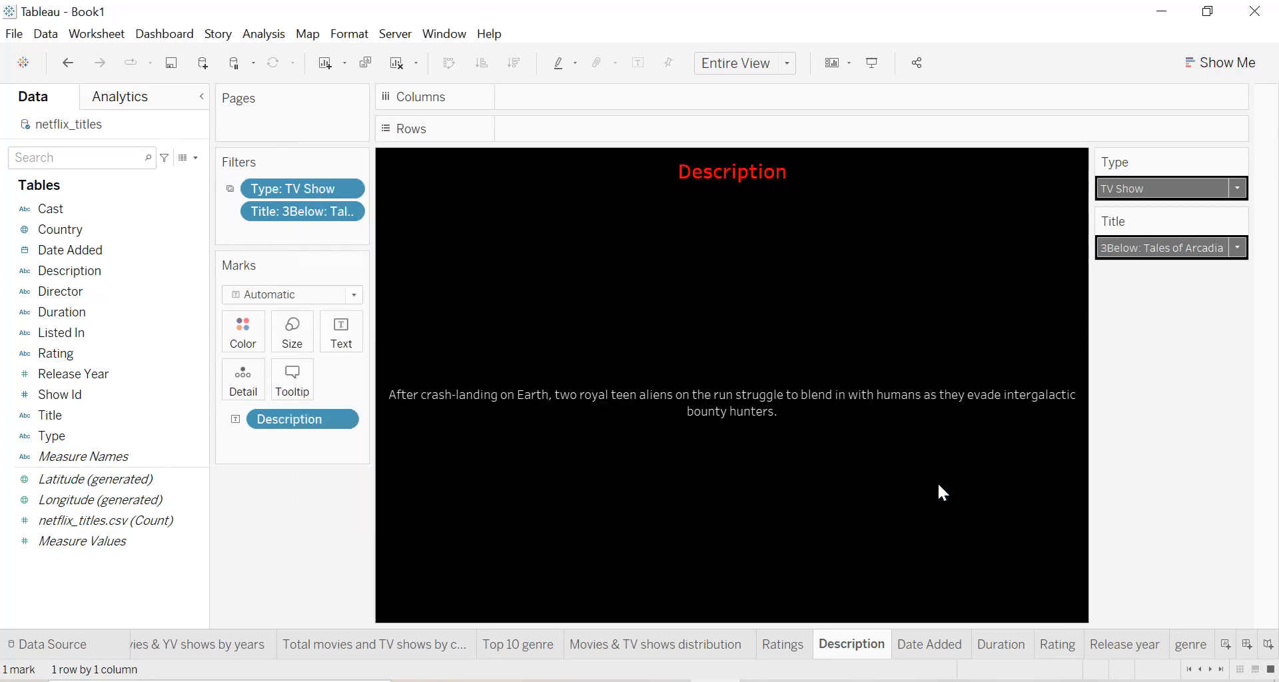
Apply the Description sheet's Title filter to the Date Added, Duration, Rating, Release year and genre worksheets as well
{"action": "left_click", "coordinate": [1238, 222]}
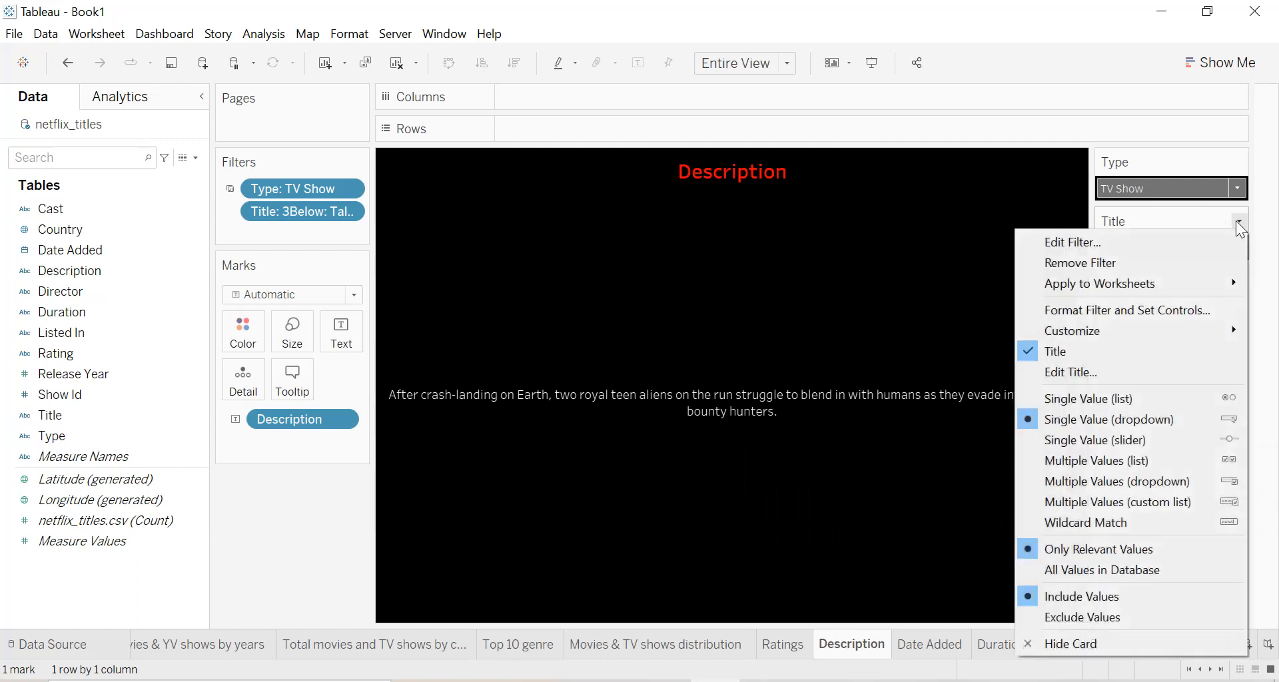
{"action": "mouse_move", "coordinate": [1156, 288]}
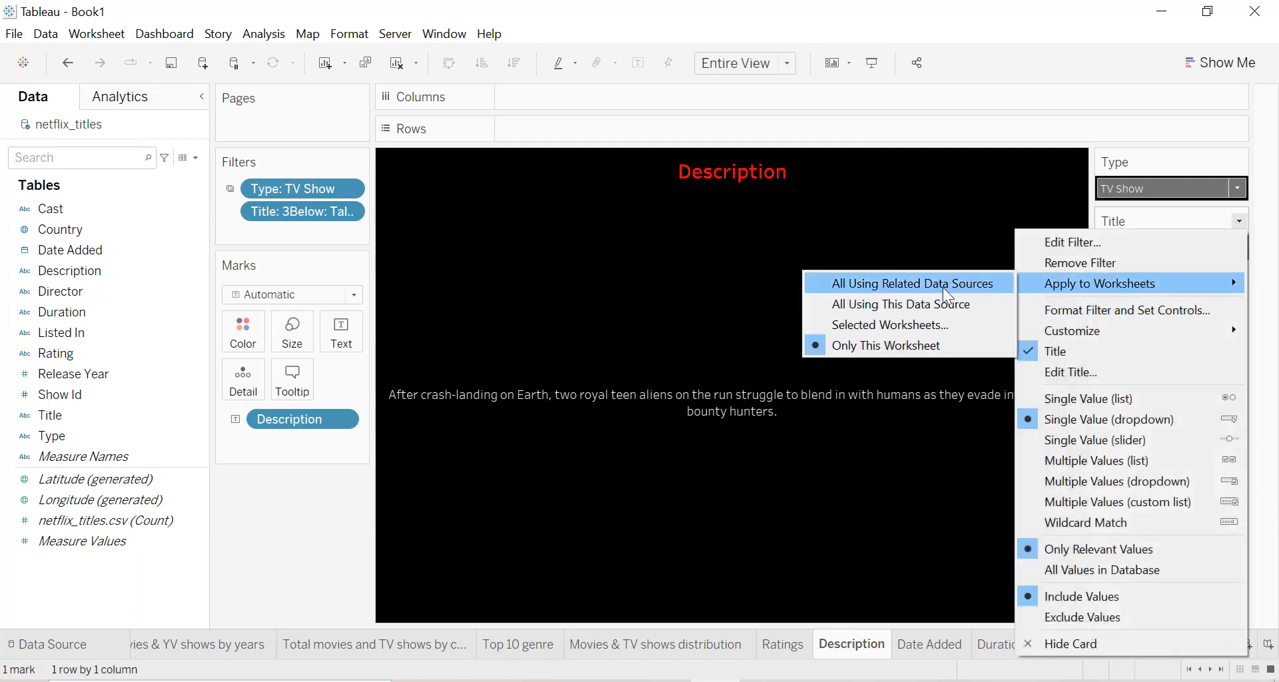
{"action": "left_click", "coordinate": [885, 324]}
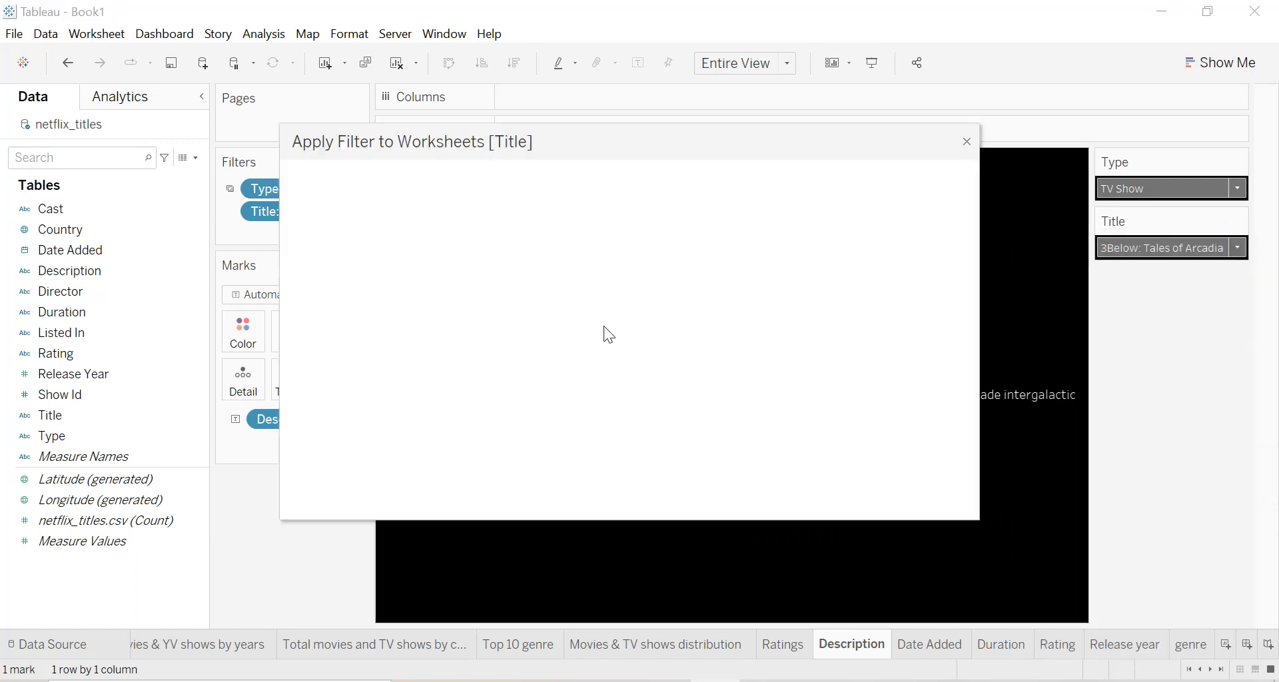
{"action": "scroll", "coordinate": [341, 323], "scroll_direction": "down", "scroll_amount": 2}
{"action": "left_click", "coordinate": [314, 373]}
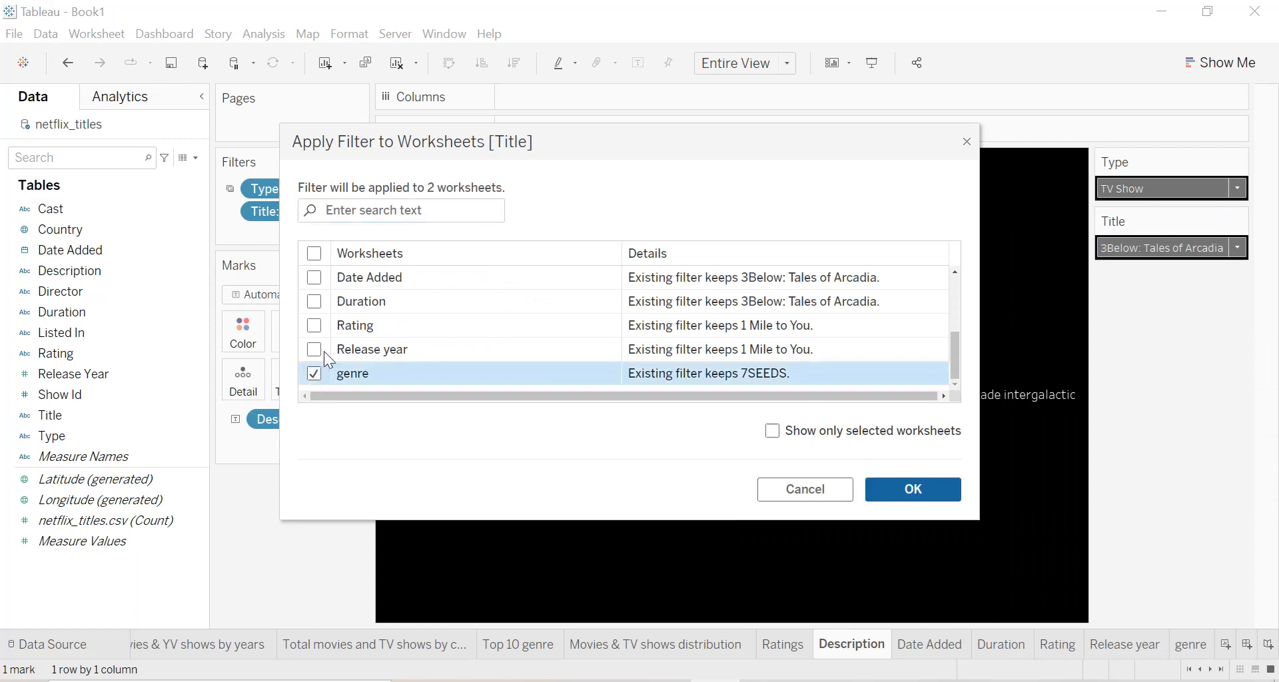
{"action": "left_click", "coordinate": [313, 349]}
{"action": "left_click", "coordinate": [314, 325]}
{"action": "left_click", "coordinate": [314, 301]}
{"action": "left_click", "coordinate": [314, 277]}
{"action": "scroll", "coordinate": [329, 304], "scroll_direction": "up", "scroll_amount": 2}
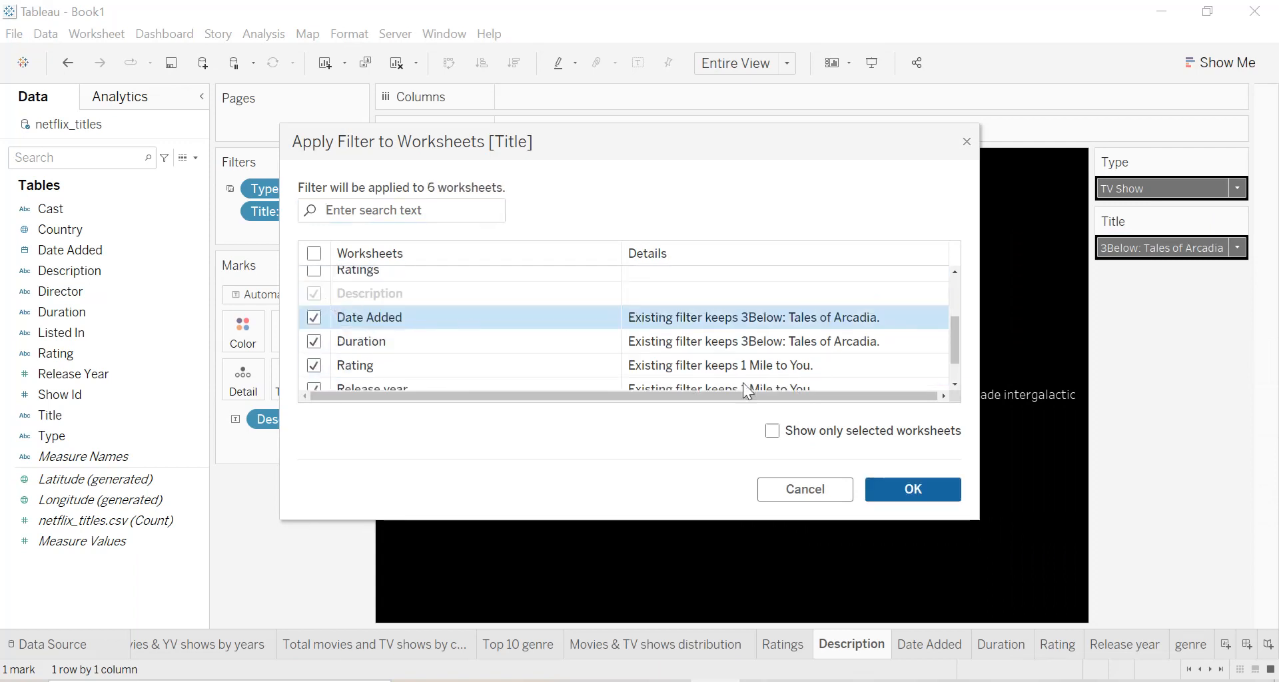
{"action": "left_click", "coordinate": [901, 495]}
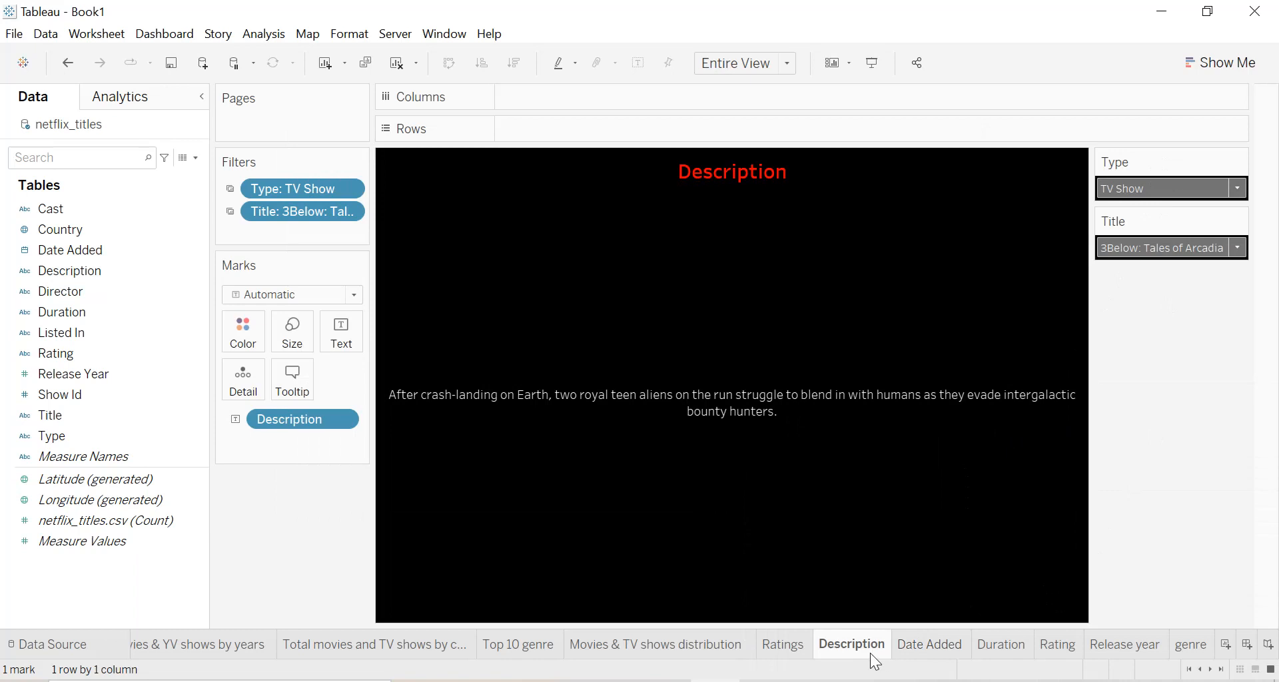
Review the chart sheets for shows by years, shows by country, Top 10 genre, Movies & TV shows distribution and Ratings
{"action": "scroll", "coordinate": [869, 658], "scroll_direction": "up", "scroll_amount": 1}
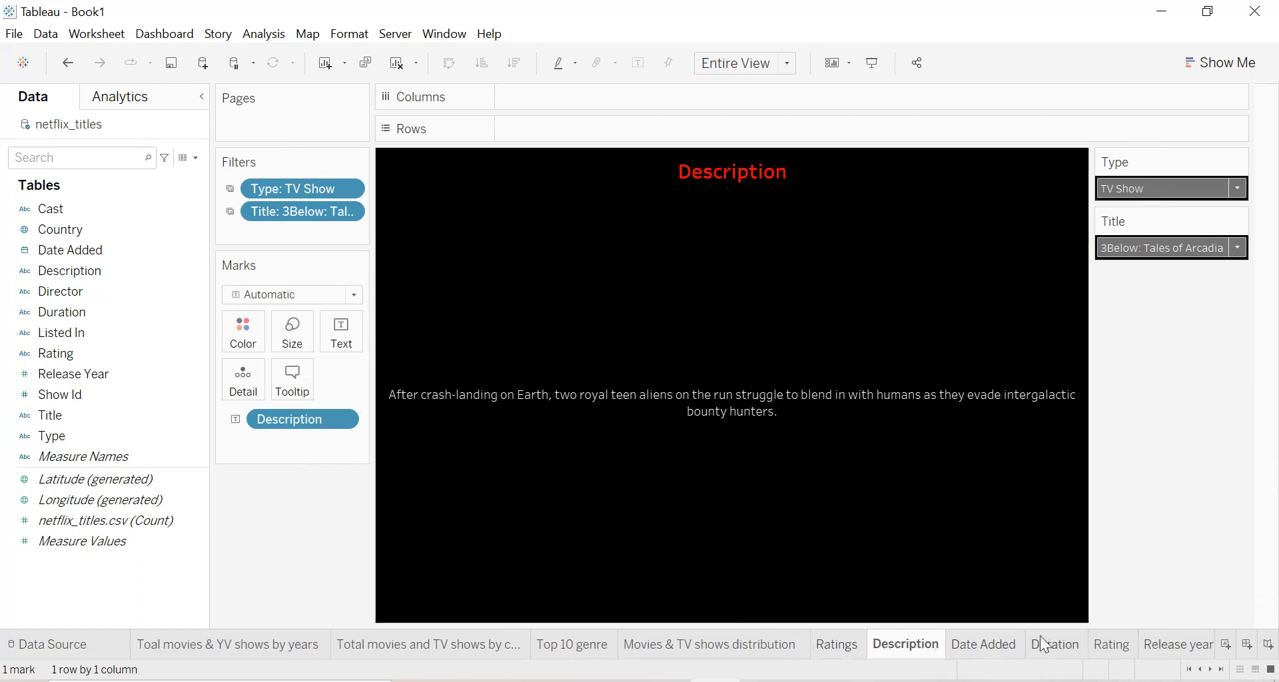
{"action": "scroll", "coordinate": [739, 649], "scroll_direction": "down", "scroll_amount": 1}
{"action": "mouse_move", "coordinate": [147, 650]}
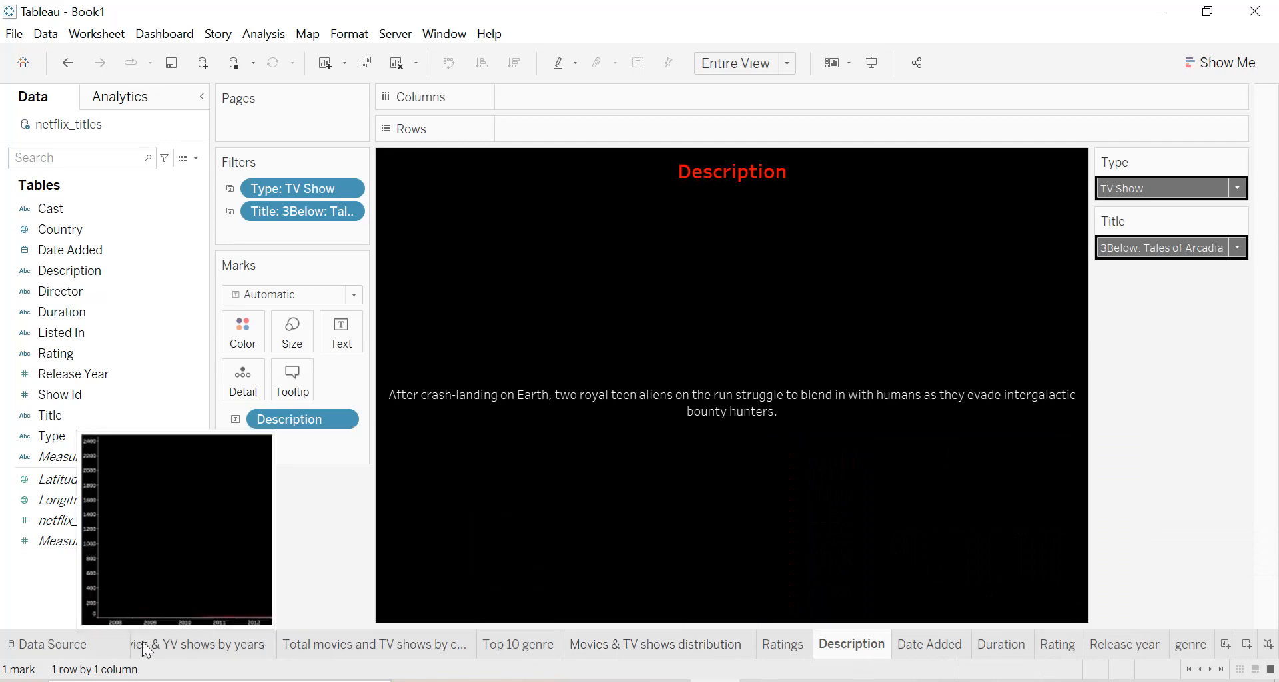
{"action": "scroll", "coordinate": [144, 648], "scroll_direction": "up", "scroll_amount": 1}
{"action": "left_click", "coordinate": [200, 650]}
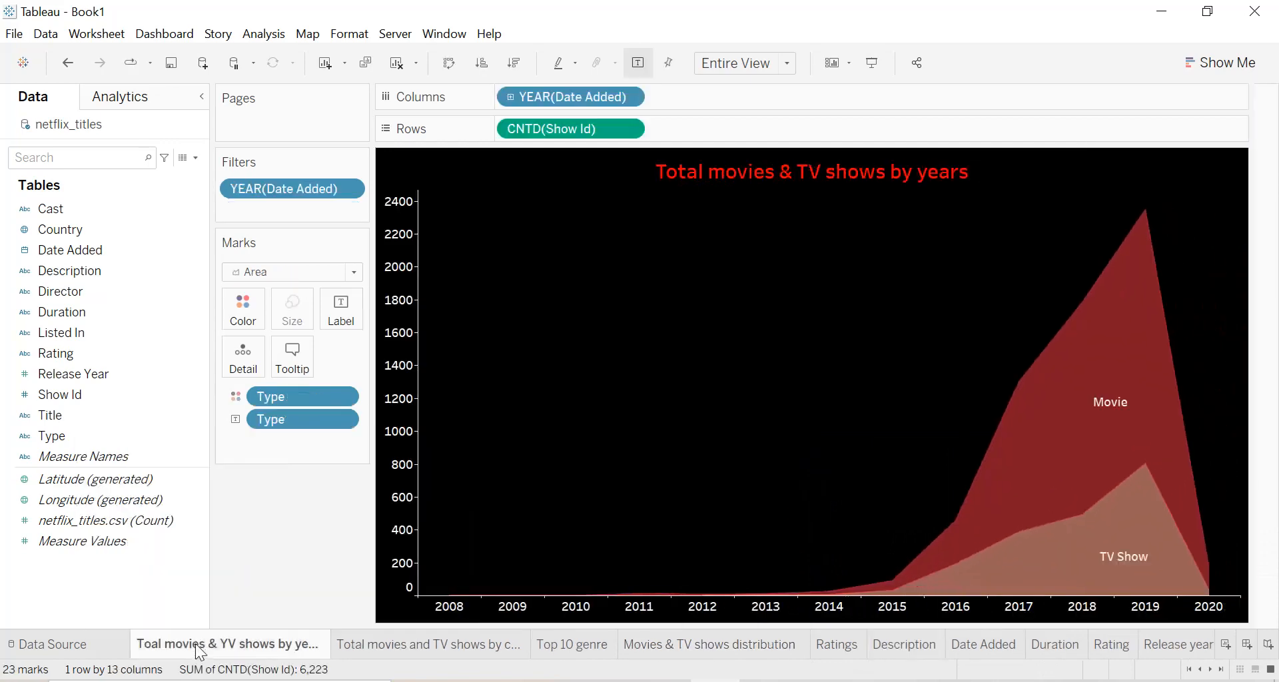
{"action": "left_click", "coordinate": [373, 650]}
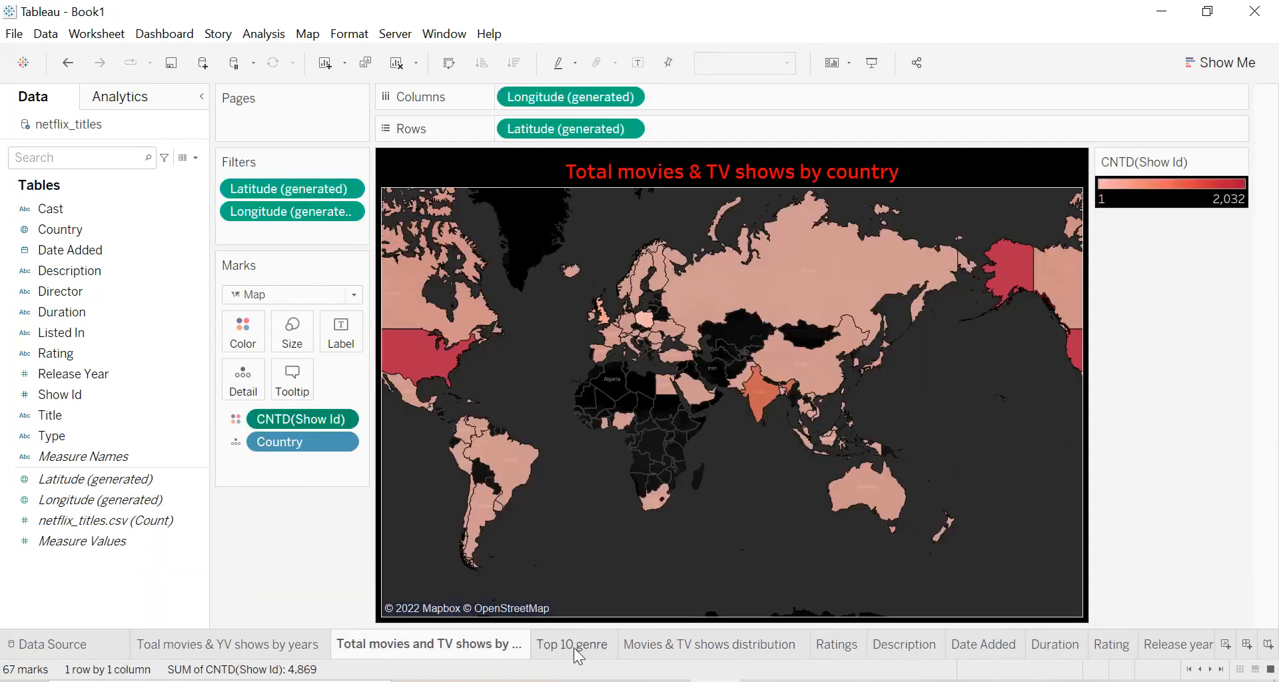
{"action": "left_click", "coordinate": [579, 647]}
{"action": "left_click", "coordinate": [663, 650]}
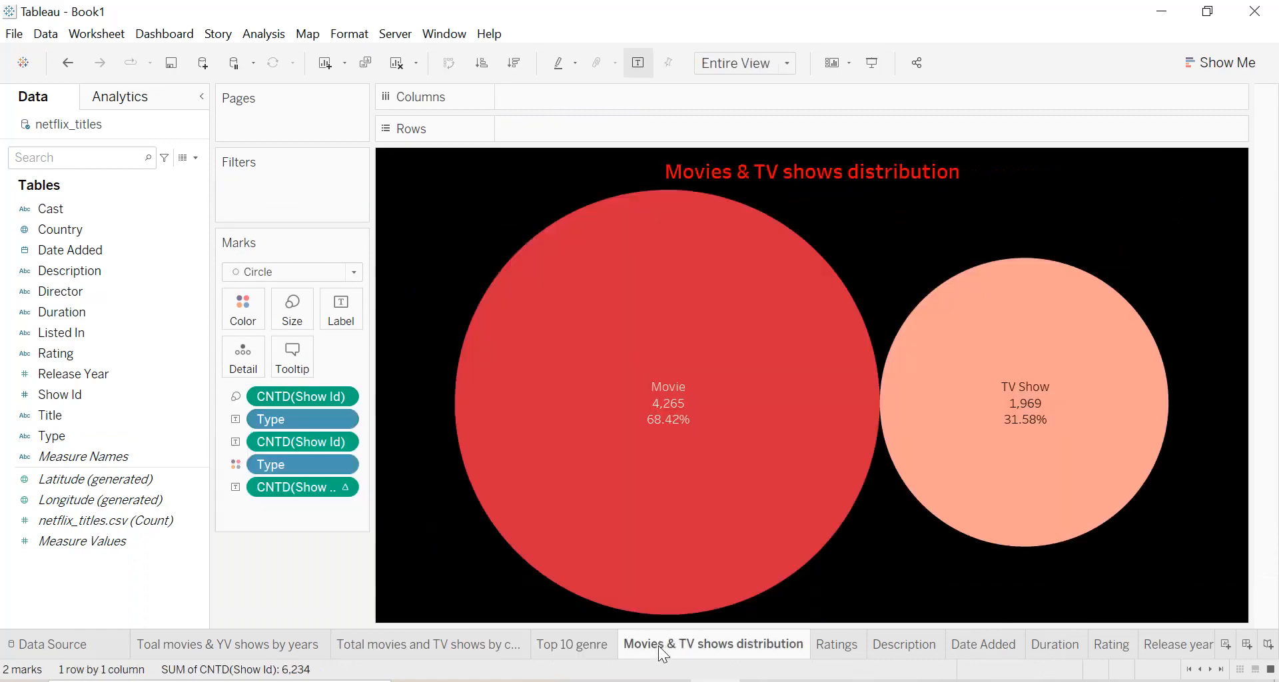
{"action": "left_click", "coordinate": [825, 646]}
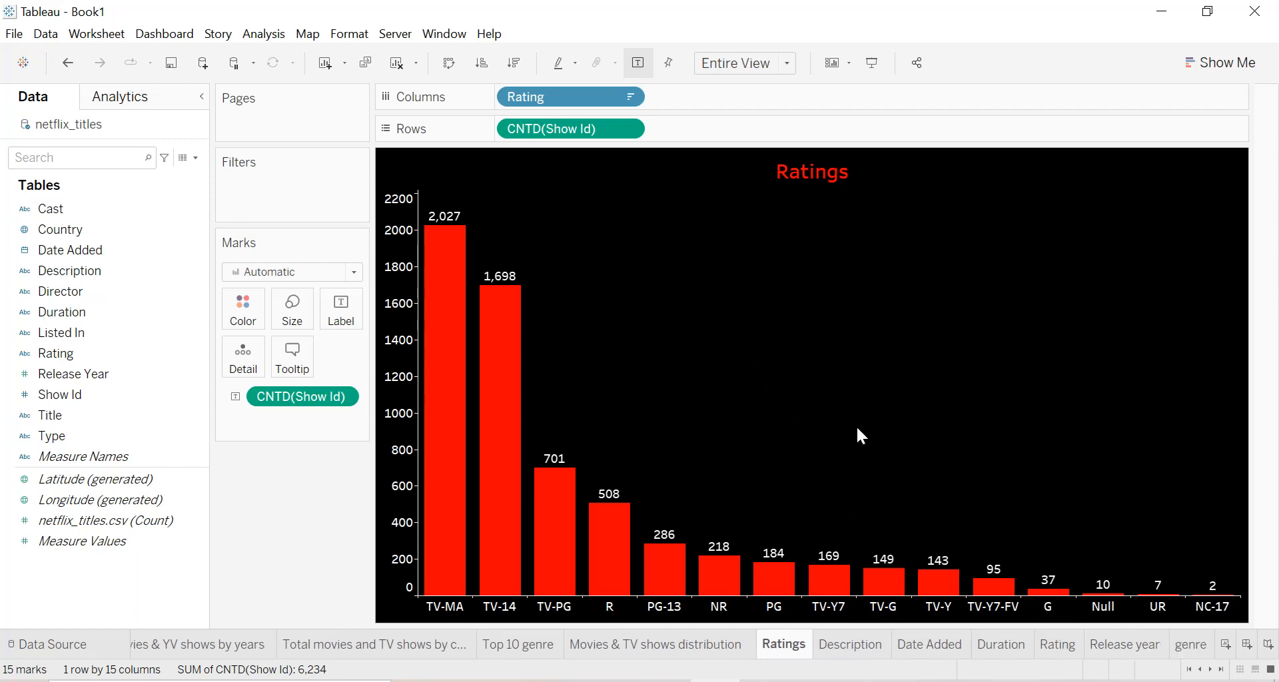
Create a new dashboard and name it "Netflix"
{"action": "left_click", "coordinate": [1247, 645]}
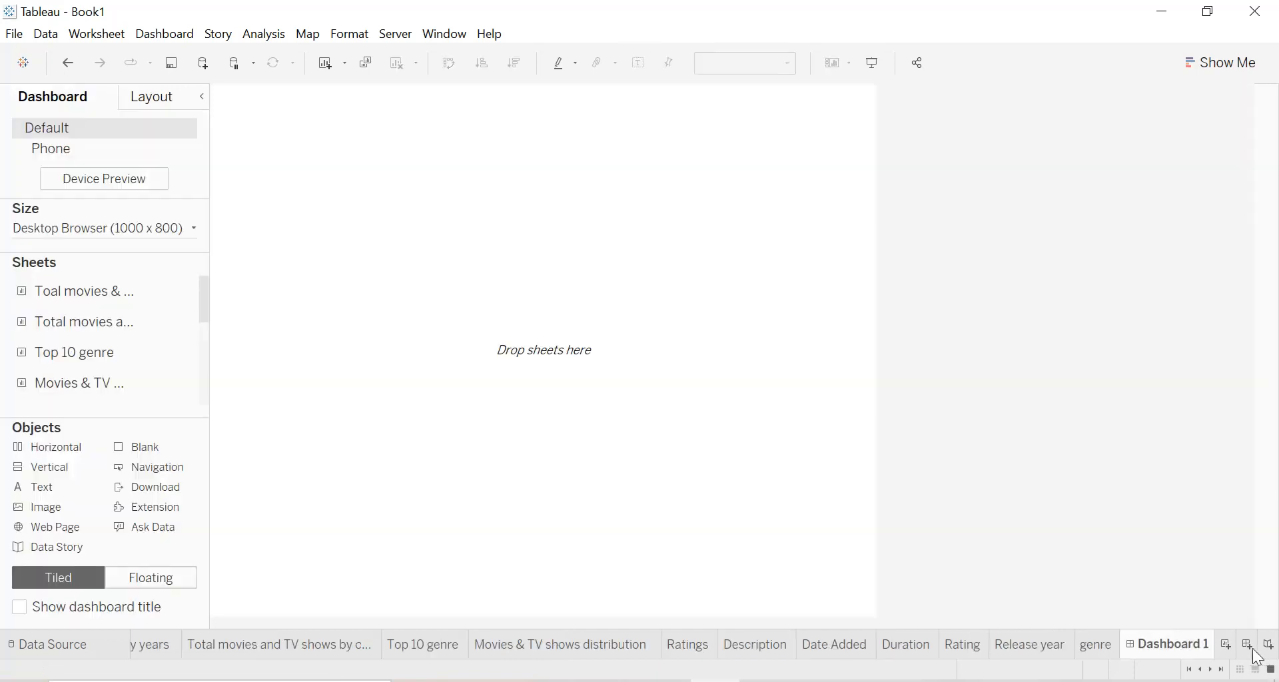
{"action": "double_click", "coordinate": [1171, 650]}
{"action": "type", "text": "N"}
{"action": "key", "text": "Return"}
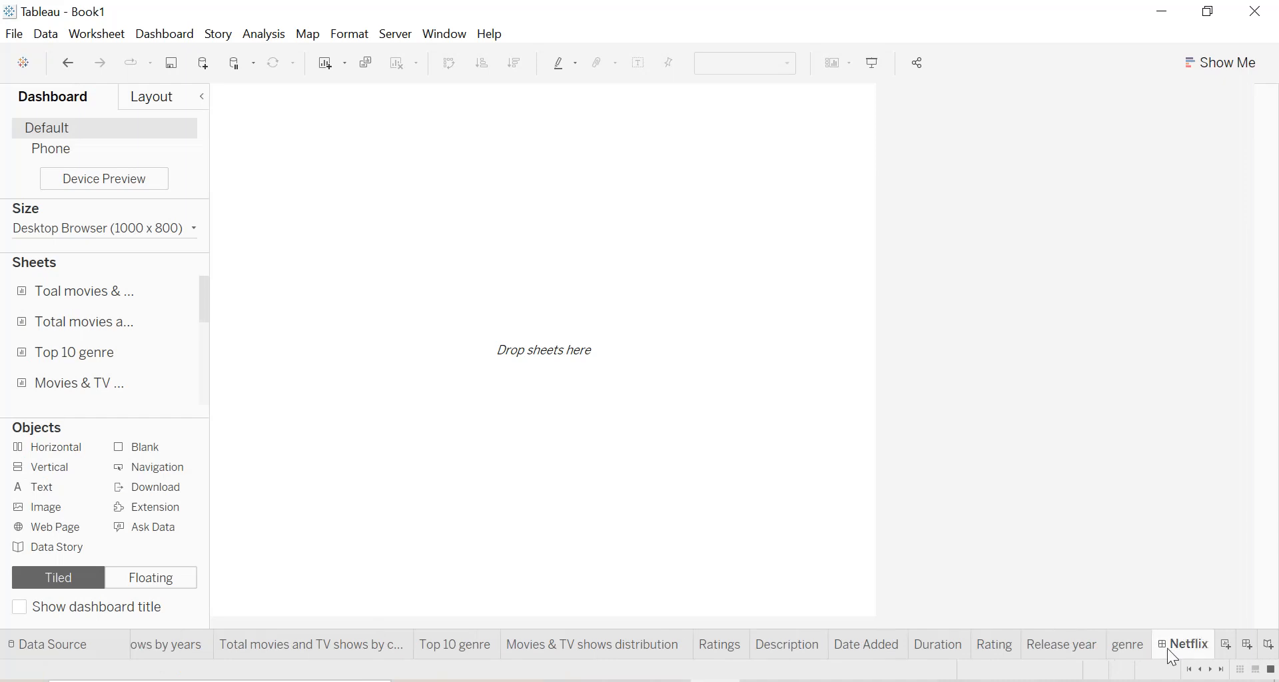
Set the dashboard's fixed width to 1200 px and check how it fills the expanded canvas
{"action": "left_click", "coordinate": [191, 232]}
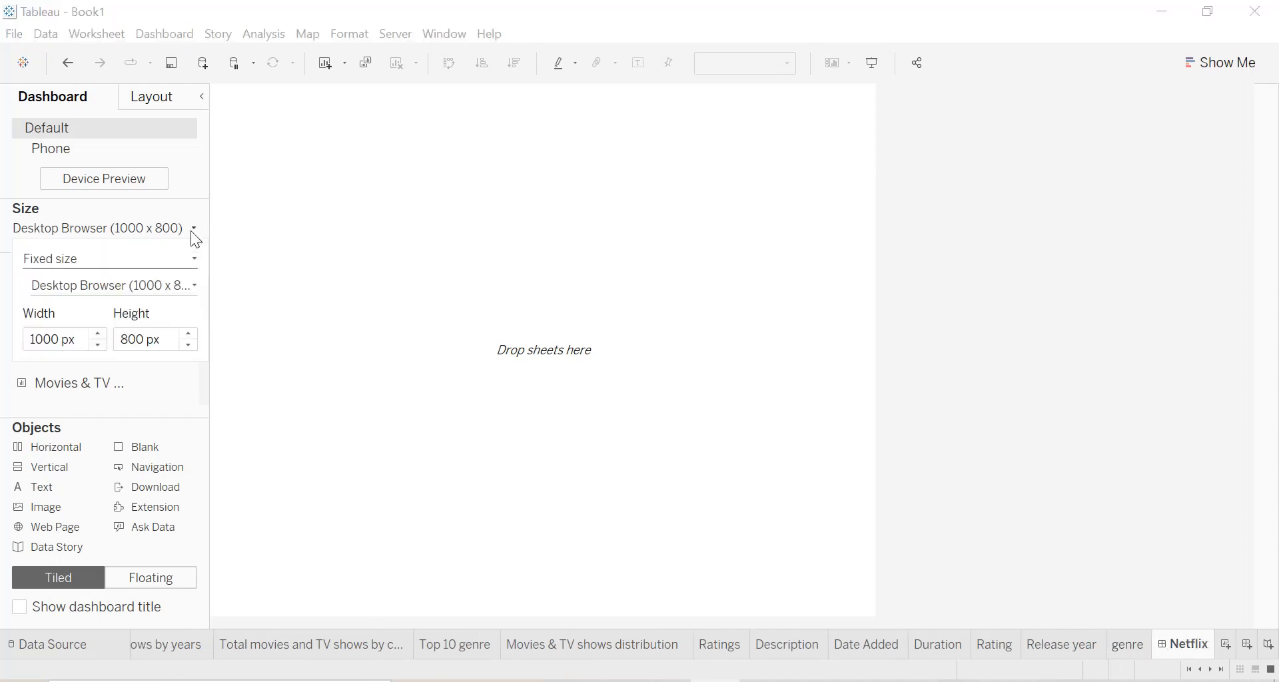
{"action": "left_click", "coordinate": [98, 334]}
{"action": "left_click", "coordinate": [99, 334]}
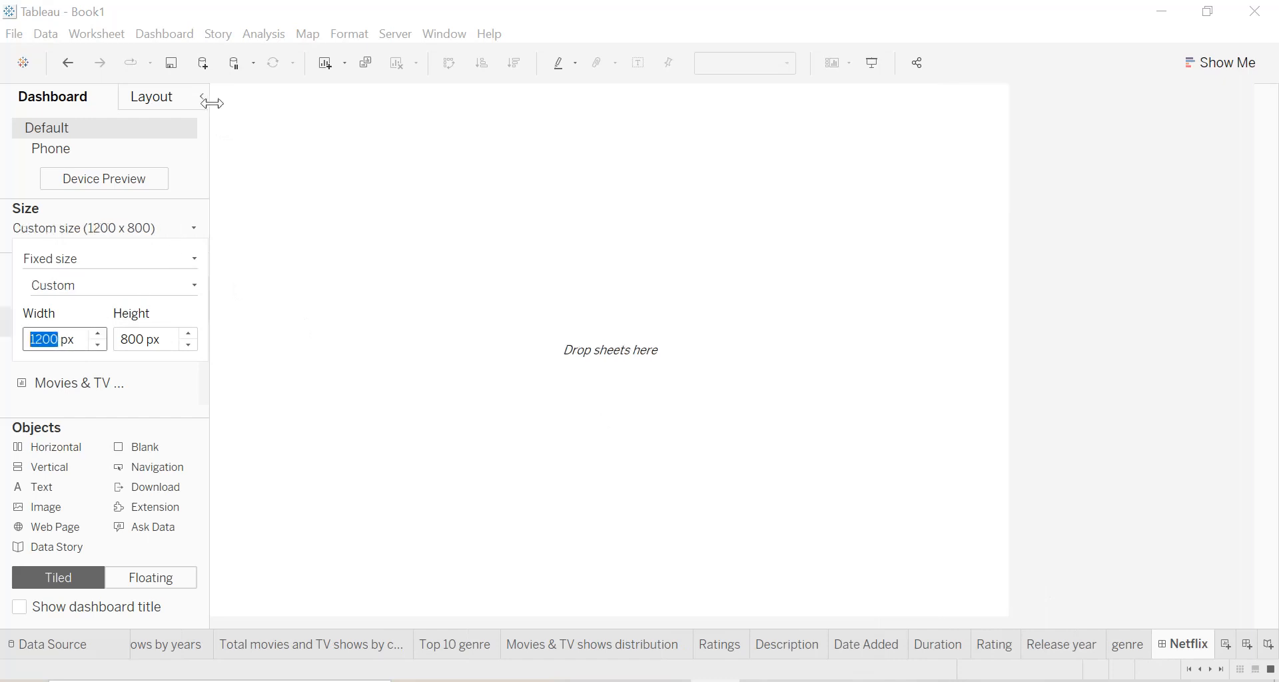
{"action": "left_click", "coordinate": [201, 98]}
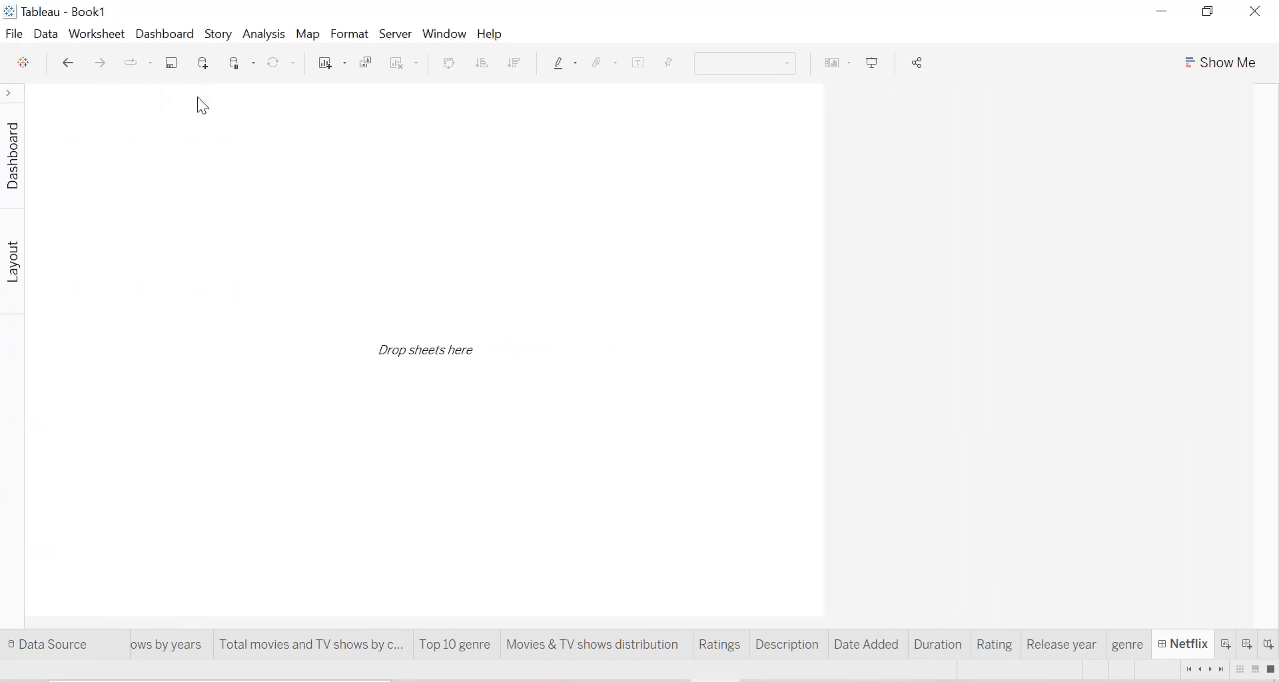
Widen the dashboard to 1400 px and check its fit with the side pane collapsed
{"action": "left_click", "coordinate": [12, 99]}
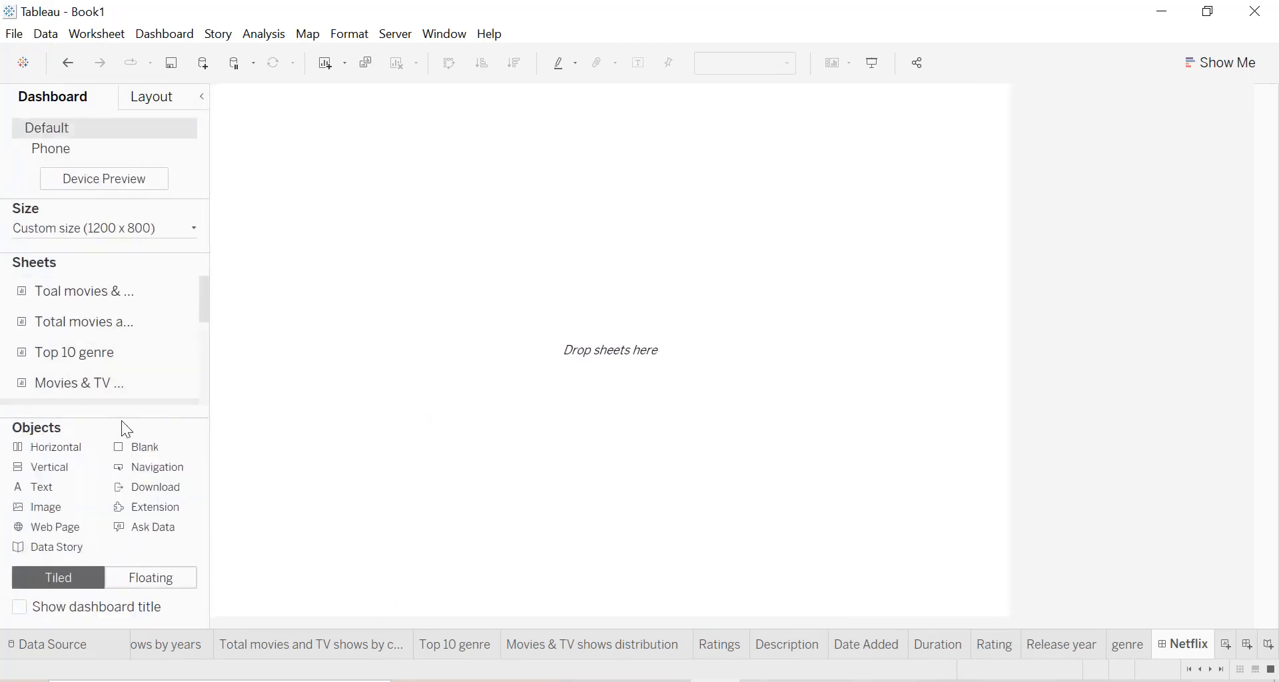
{"action": "left_click", "coordinate": [190, 230]}
{"action": "left_click", "coordinate": [98, 334]}
{"action": "left_click", "coordinate": [97, 334]}
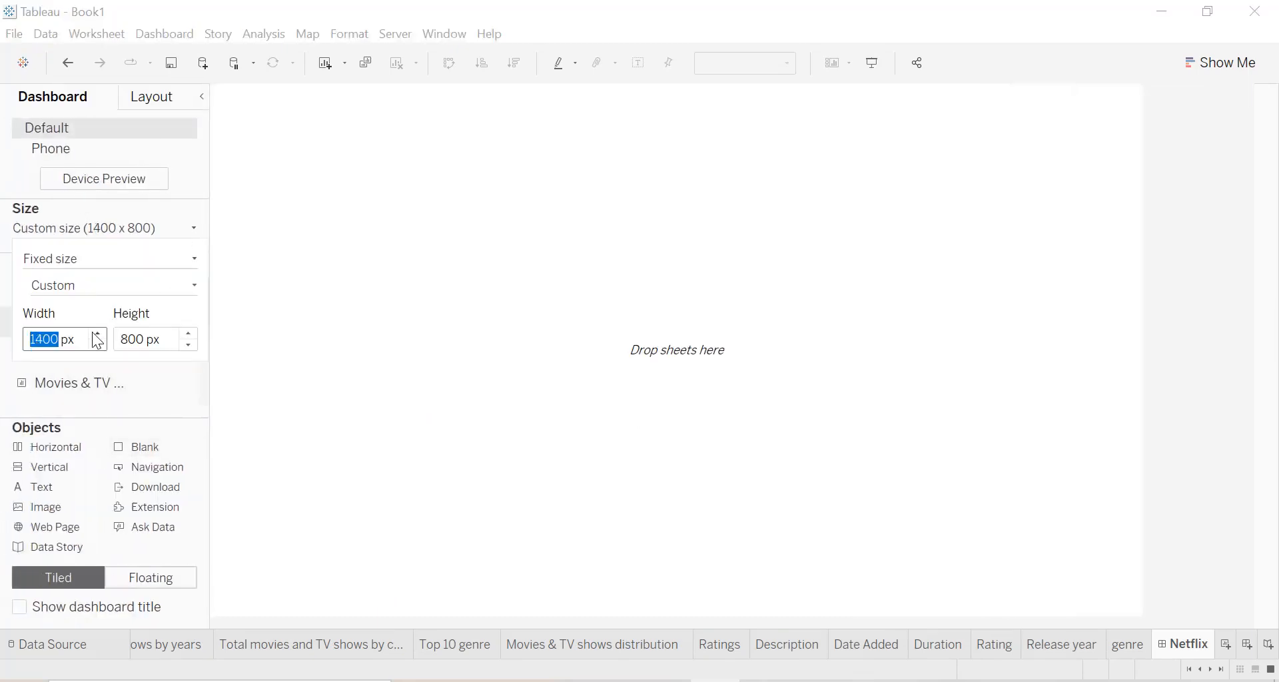
{"action": "left_click", "coordinate": [201, 99]}
{"action": "left_click", "coordinate": [202, 98]}
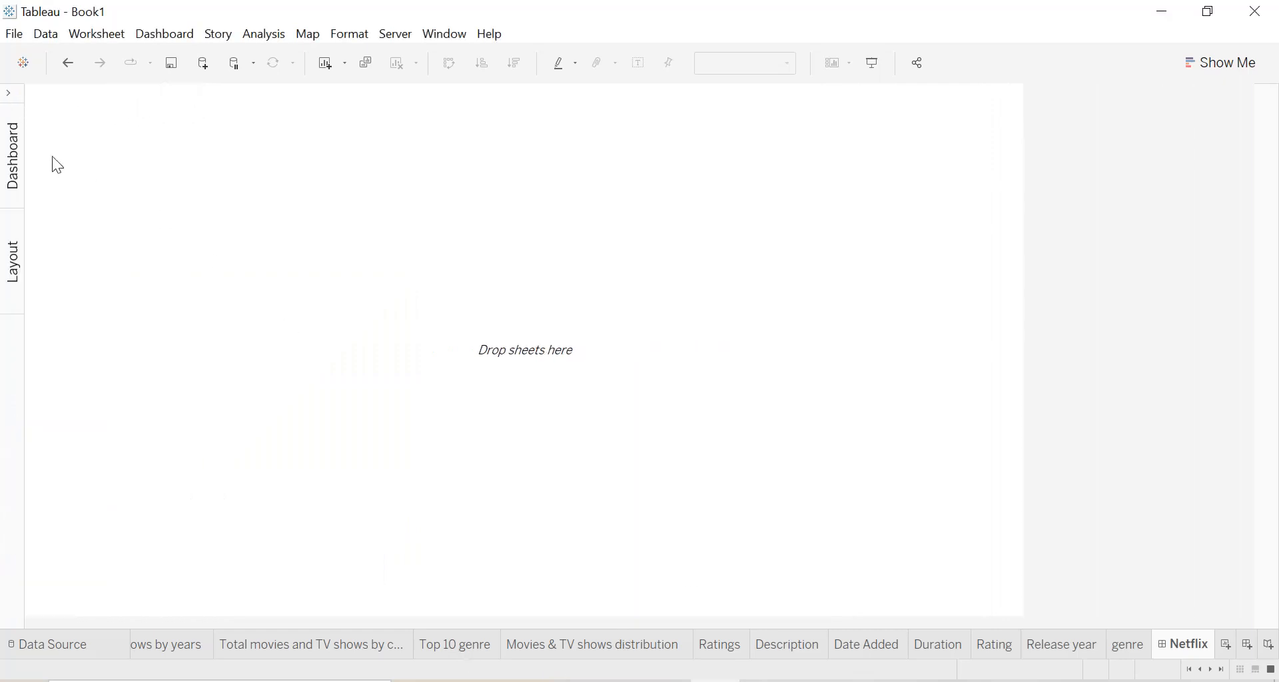
Increase the dashboard width to 1700 px and check the fit on the expanded canvas
{"action": "left_click", "coordinate": [14, 98]}
{"action": "left_click", "coordinate": [183, 226]}
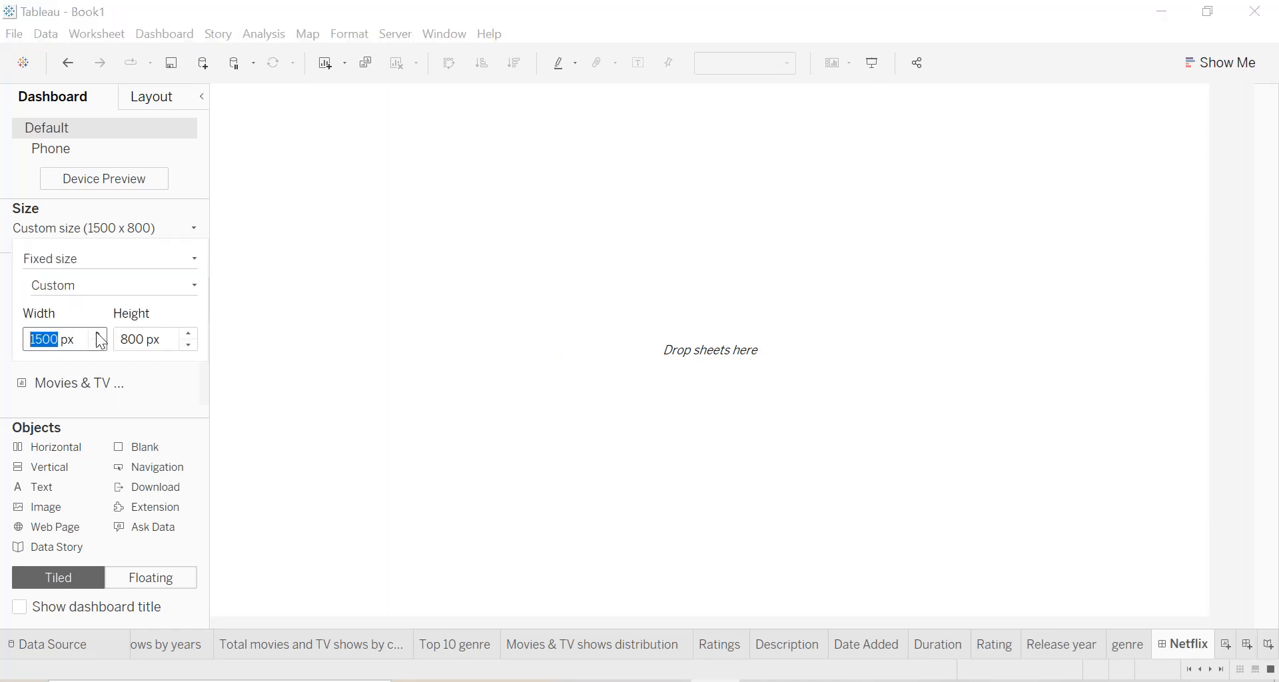
{"action": "left_click", "coordinate": [98, 335]}
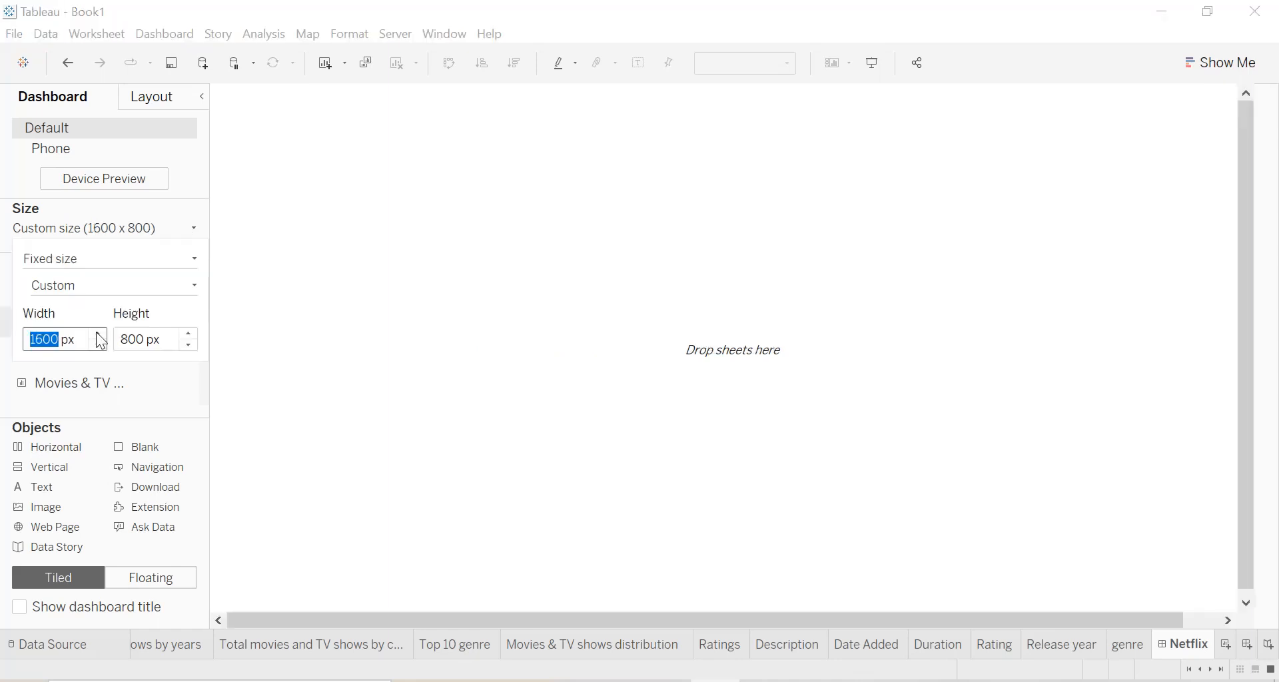
{"action": "left_click", "coordinate": [98, 333]}
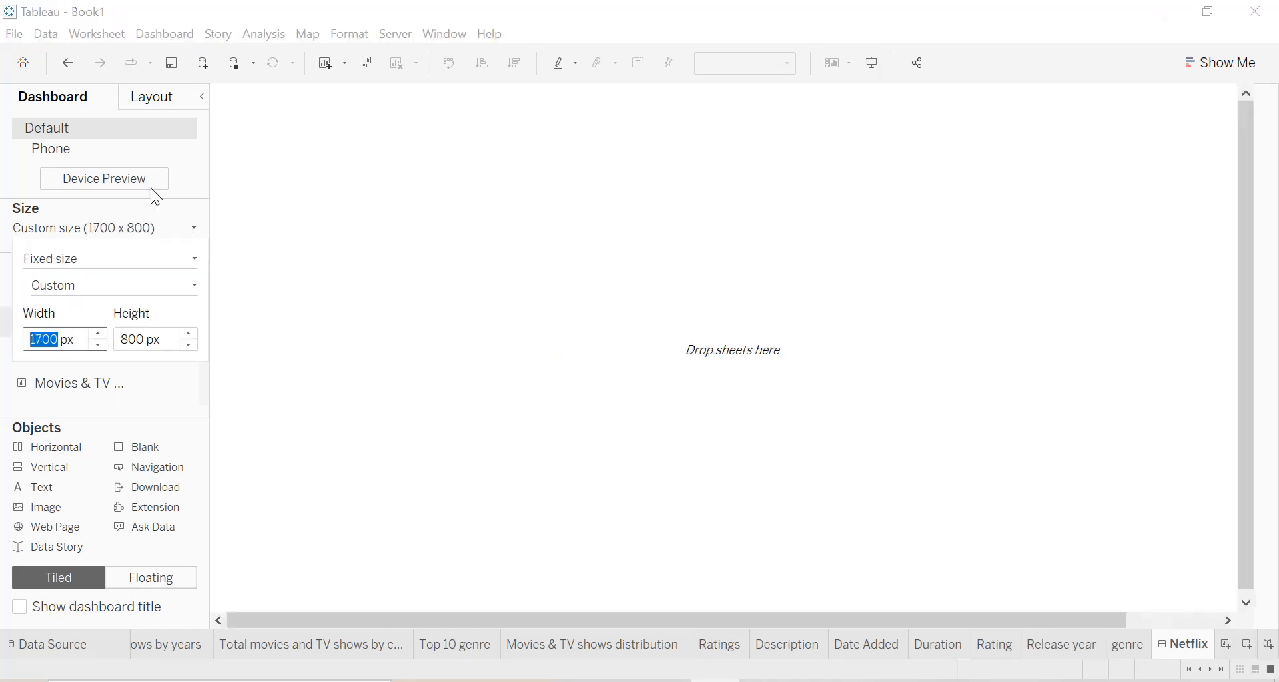
{"action": "left_click", "coordinate": [201, 97]}
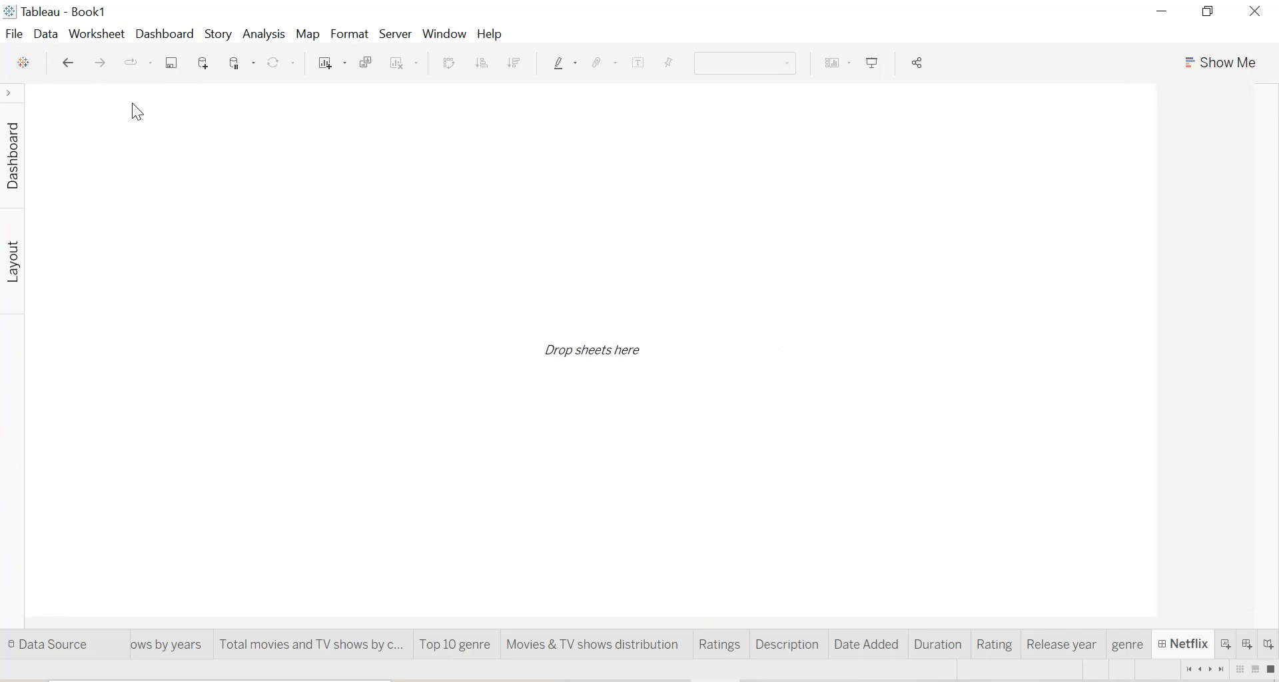
Set the dashboard width to 1800 px and check that it spans the expanded canvas
{"action": "left_click", "coordinate": [6, 97]}
{"action": "left_click", "coordinate": [107, 230]}
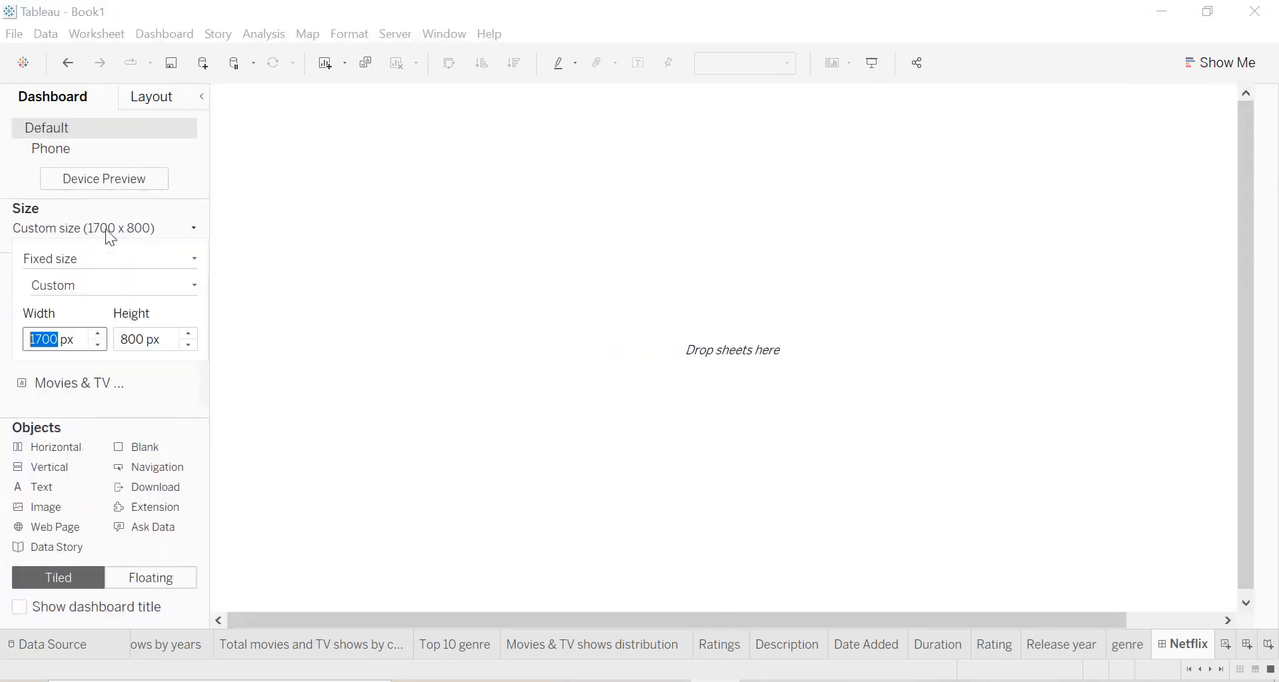
{"action": "left_click", "coordinate": [98, 334]}
{"action": "left_click", "coordinate": [274, 302]}
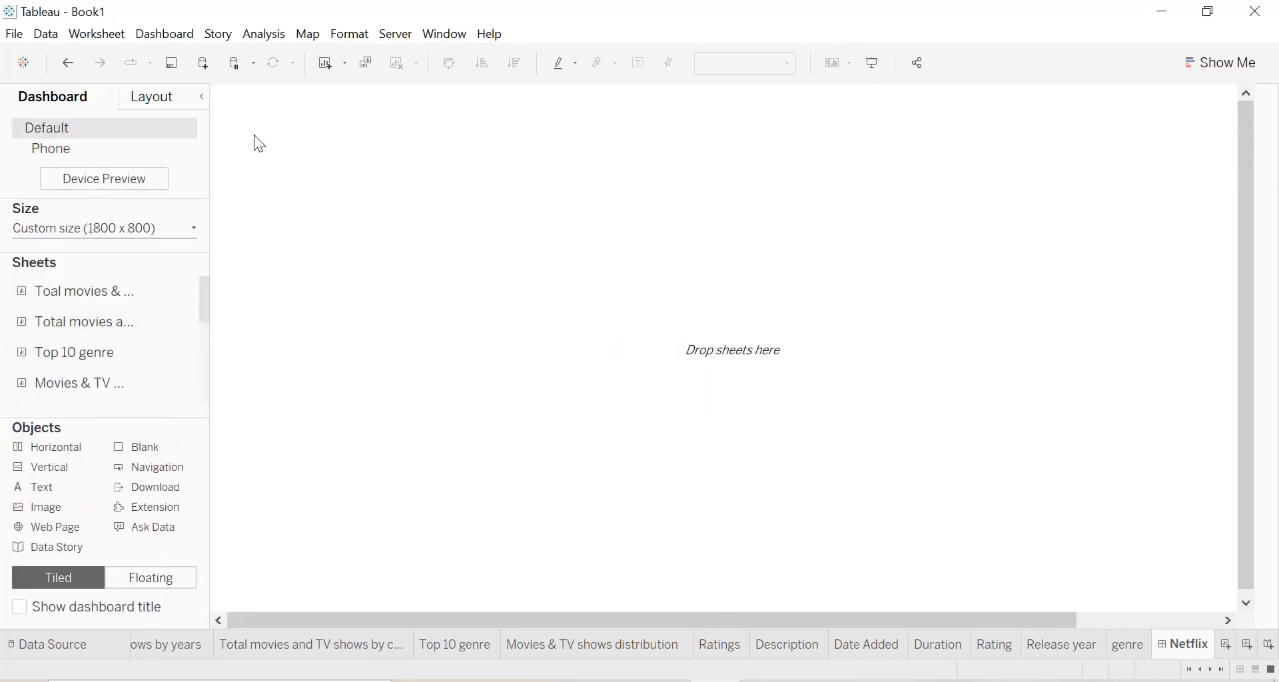
{"action": "left_click", "coordinate": [202, 98]}
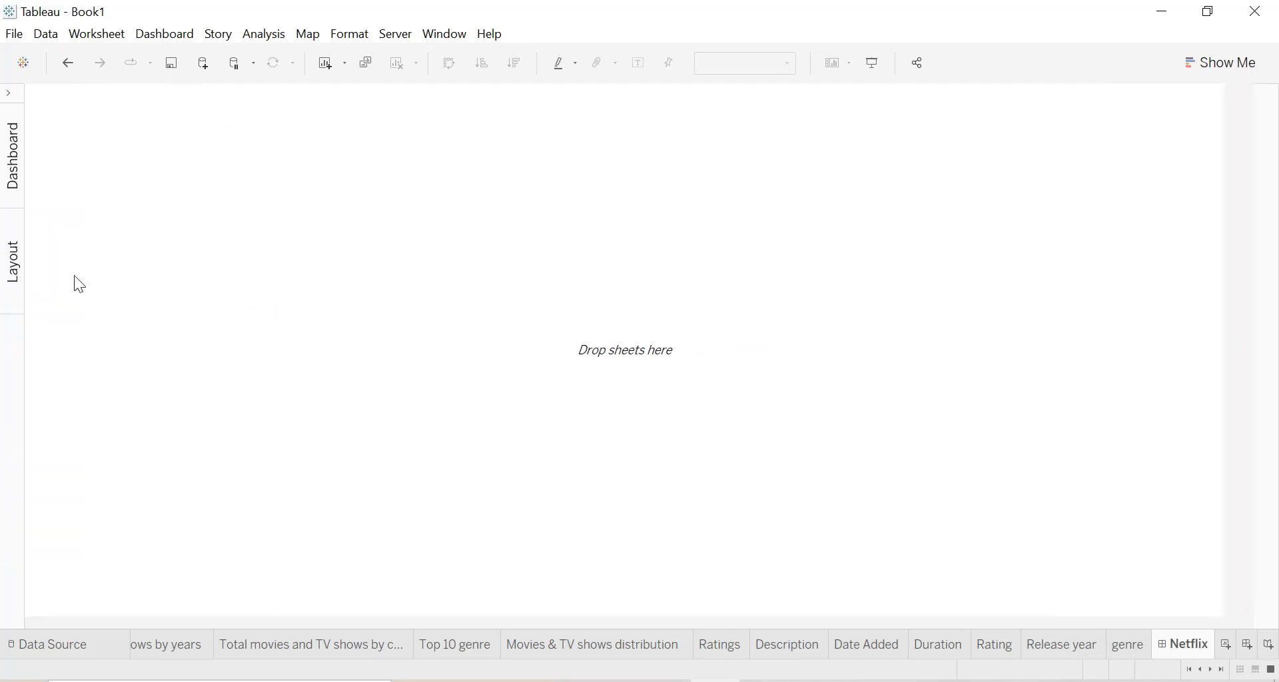
Place the total movies and TV shows by years sheet on the empty Netflix dashboard as a tiled item
{"action": "left_click", "coordinate": [7, 101]}
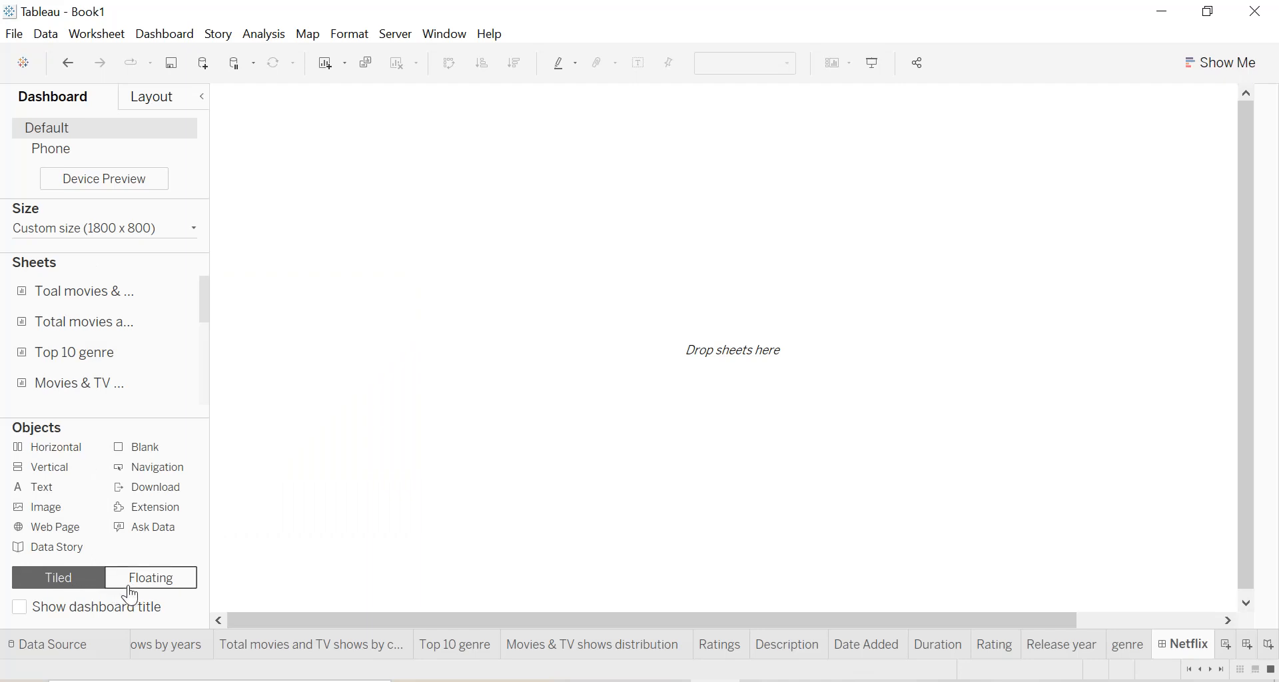
{"action": "mouse_move", "coordinate": [94, 370]}
{"action": "scroll", "coordinate": [106, 353], "scroll_direction": "down", "scroll_amount": 3}
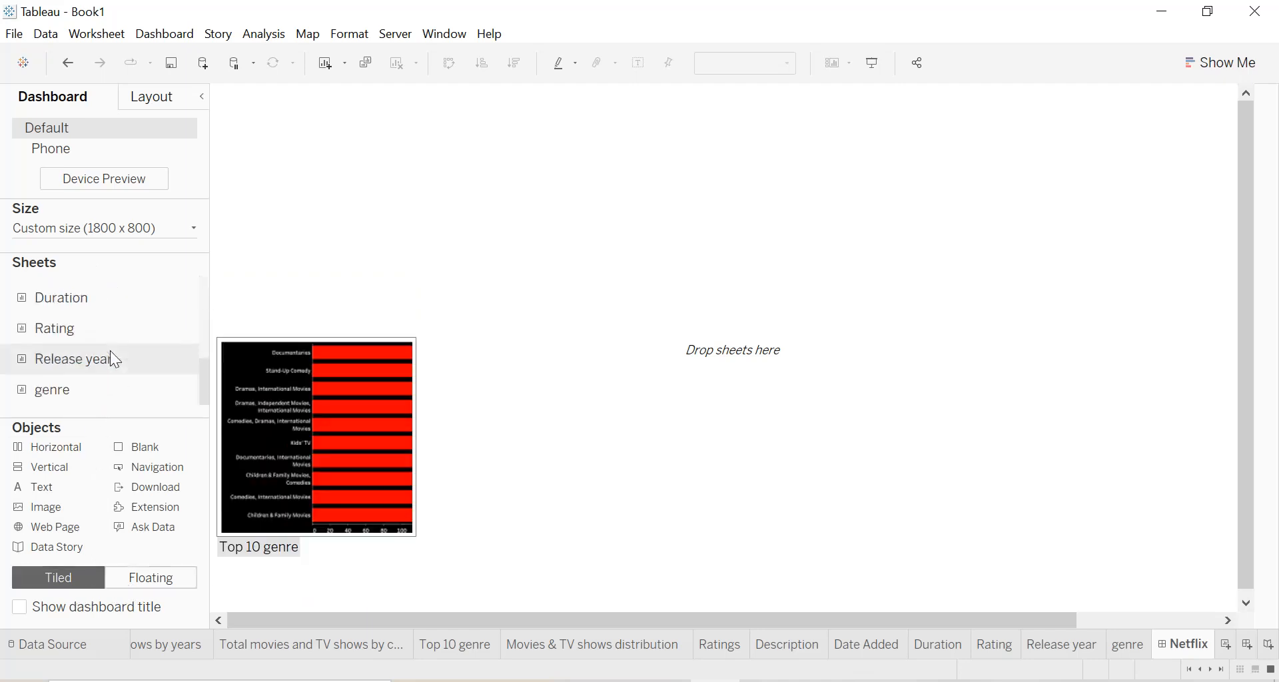
{"action": "scroll", "coordinate": [110, 348], "scroll_direction": "up", "scroll_amount": 3}
{"action": "mouse_move", "coordinate": [87, 297]}
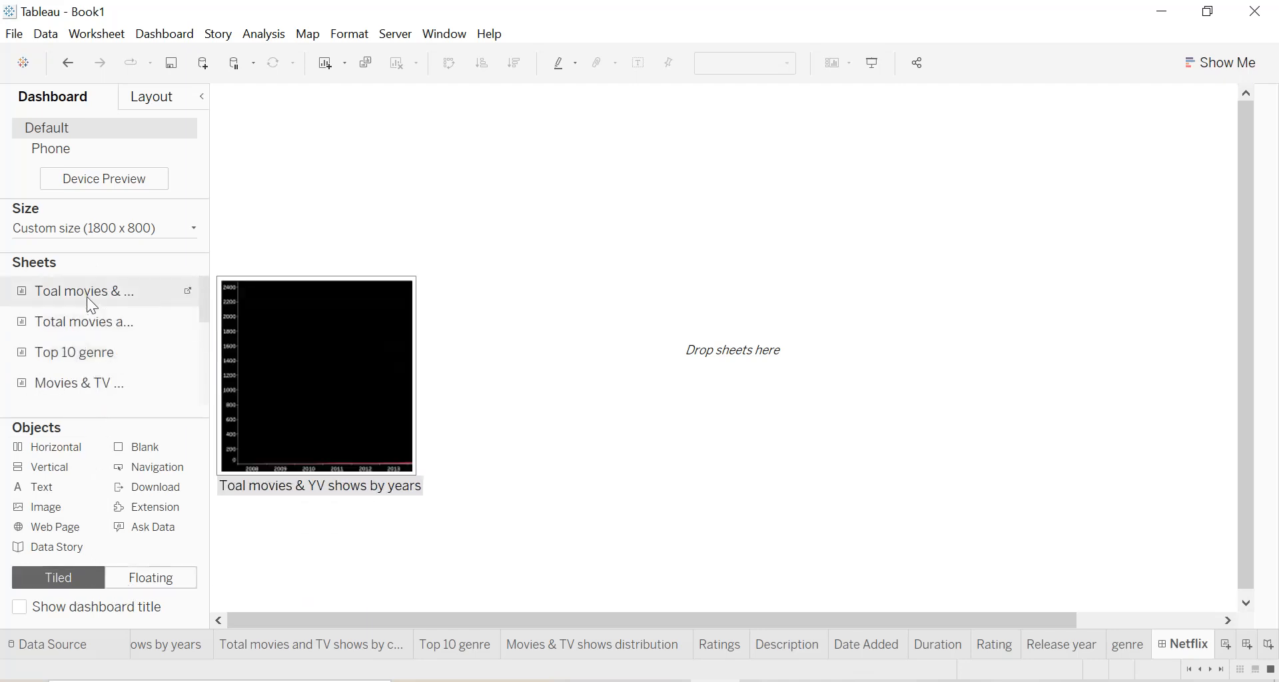
{"action": "left_click_drag", "start_coordinate": [87, 298], "coordinate": [294, 285]}
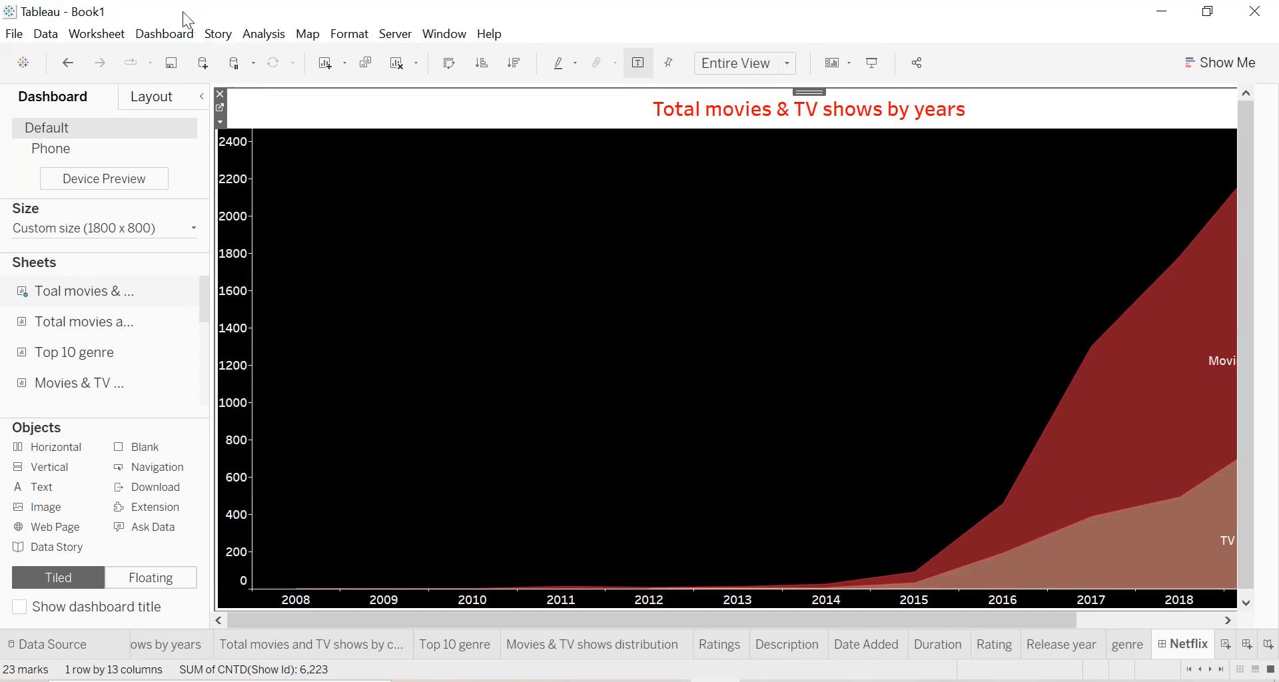
Set the dashboard's default shading to black
{"action": "left_click", "coordinate": [166, 35]}
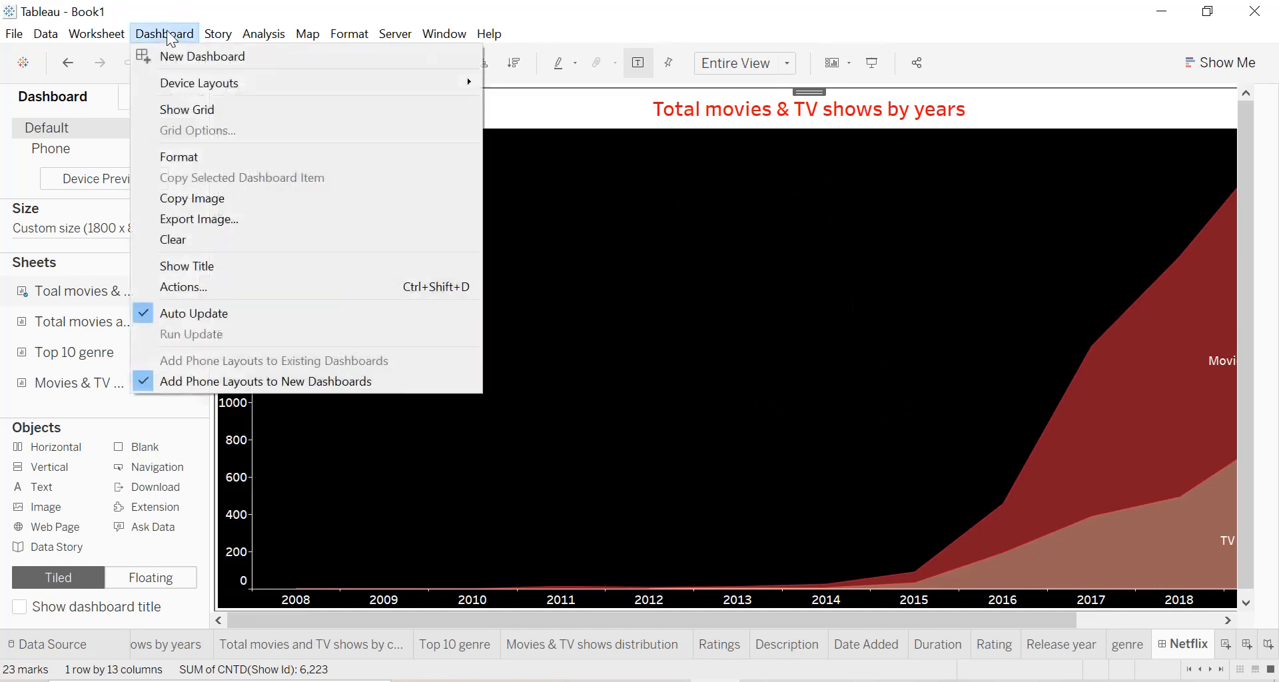
{"action": "left_click", "coordinate": [187, 159]}
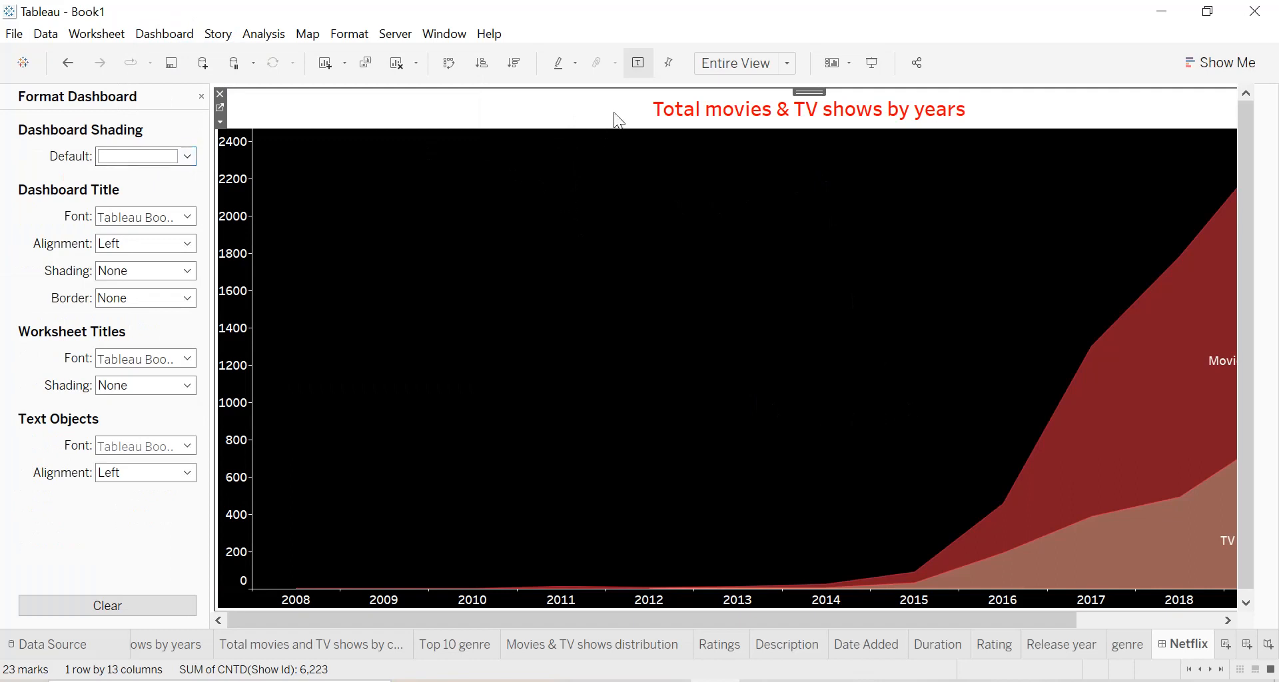
{"action": "left_click", "coordinate": [165, 156]}
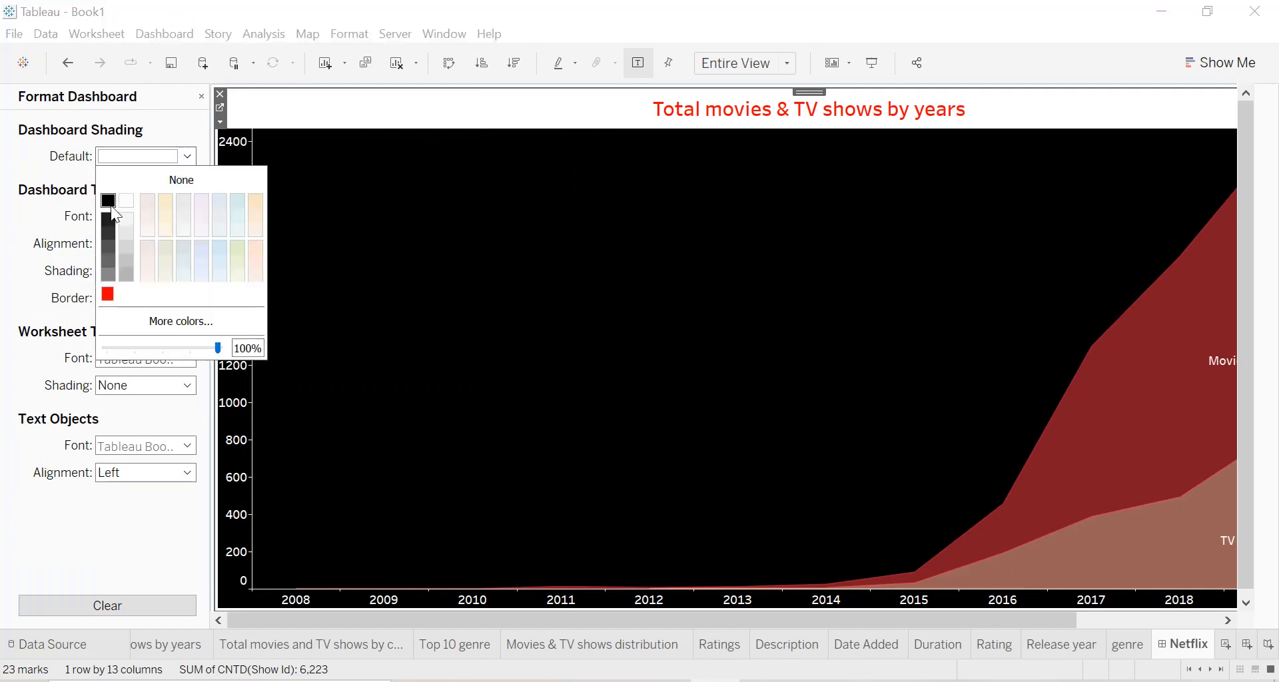
{"action": "left_click", "coordinate": [111, 203]}
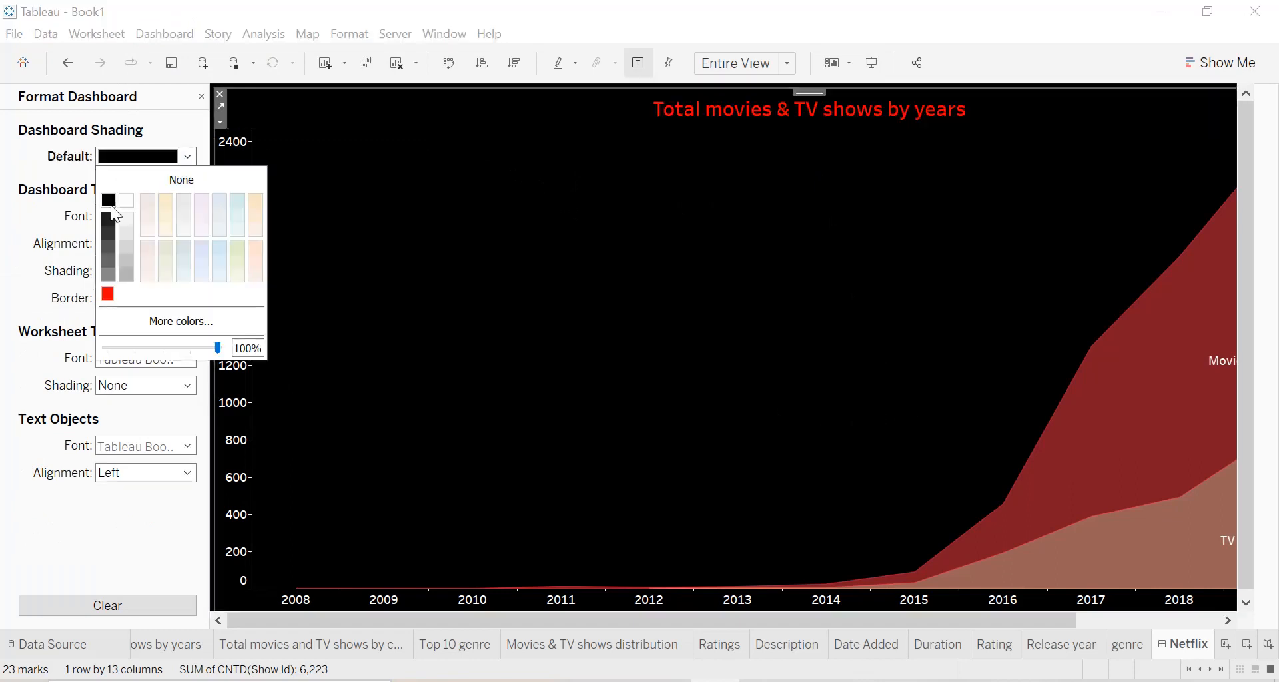
Place the Top 10 genre sheet beside the yearly area chart, and stack the country map sheet directly above Top 10 genre
{"action": "left_click", "coordinate": [203, 98]}
{"action": "left_click", "coordinate": [204, 98]}
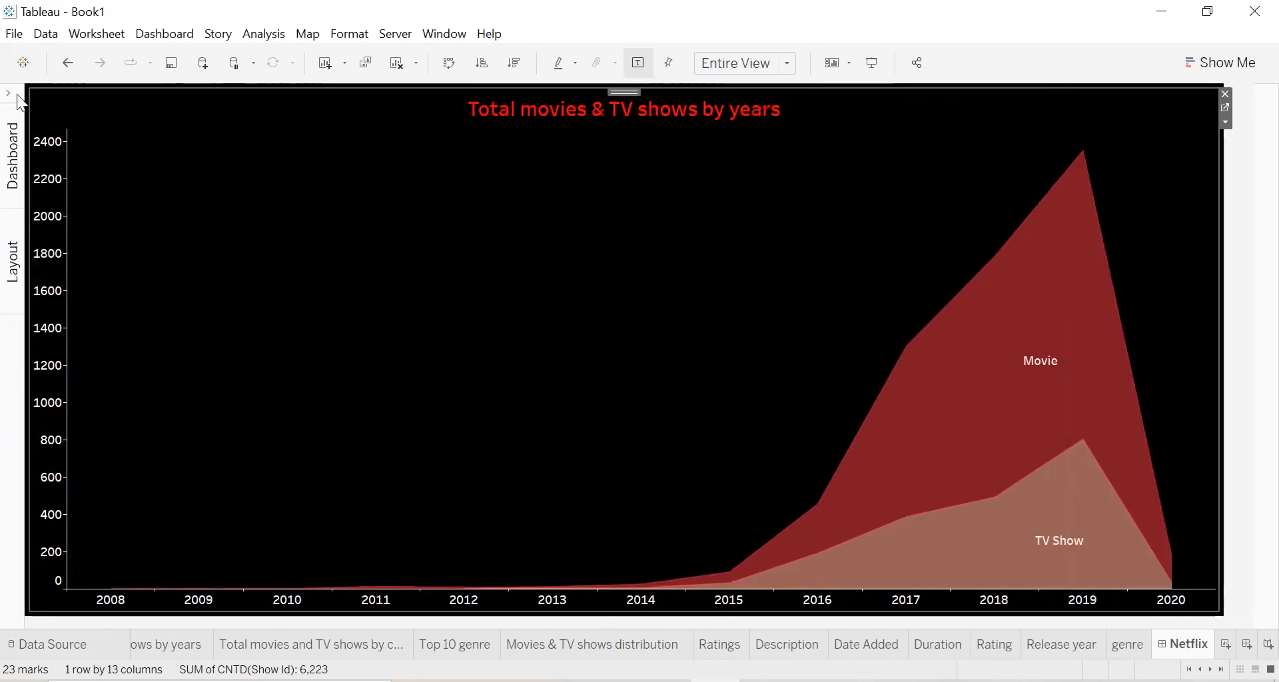
{"action": "left_click", "coordinate": [10, 94]}
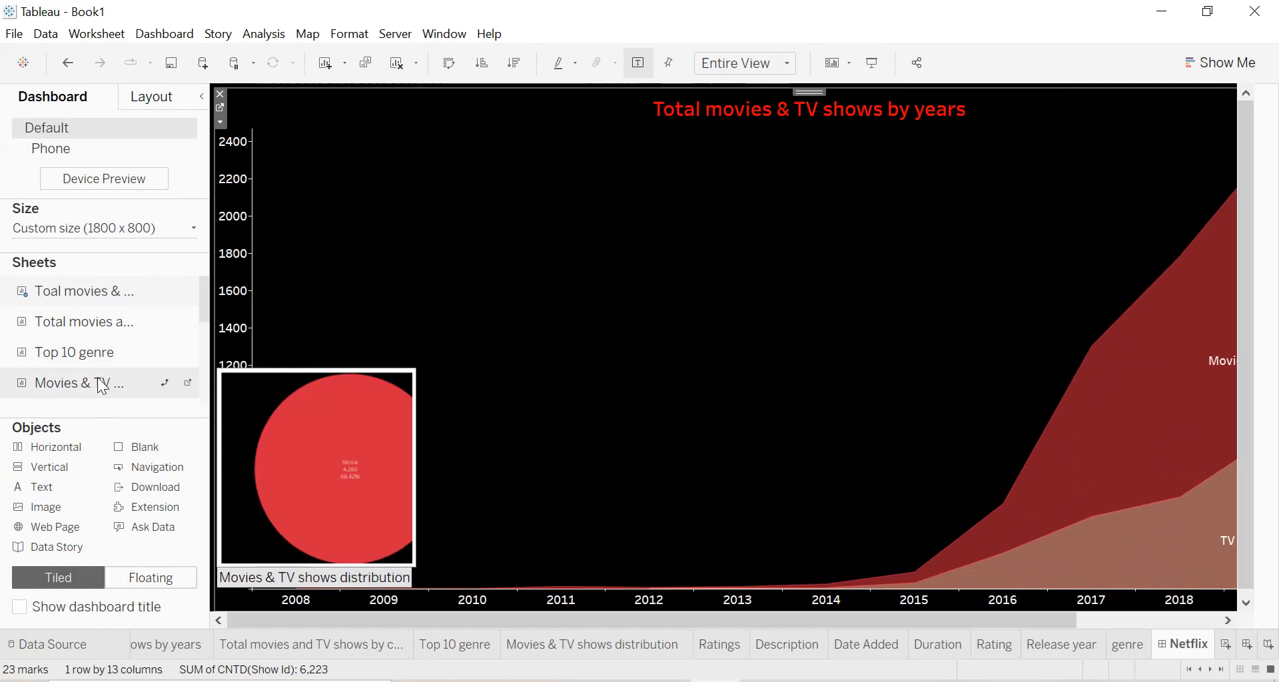
{"action": "left_click_drag", "start_coordinate": [102, 360], "coordinate": [243, 332]}
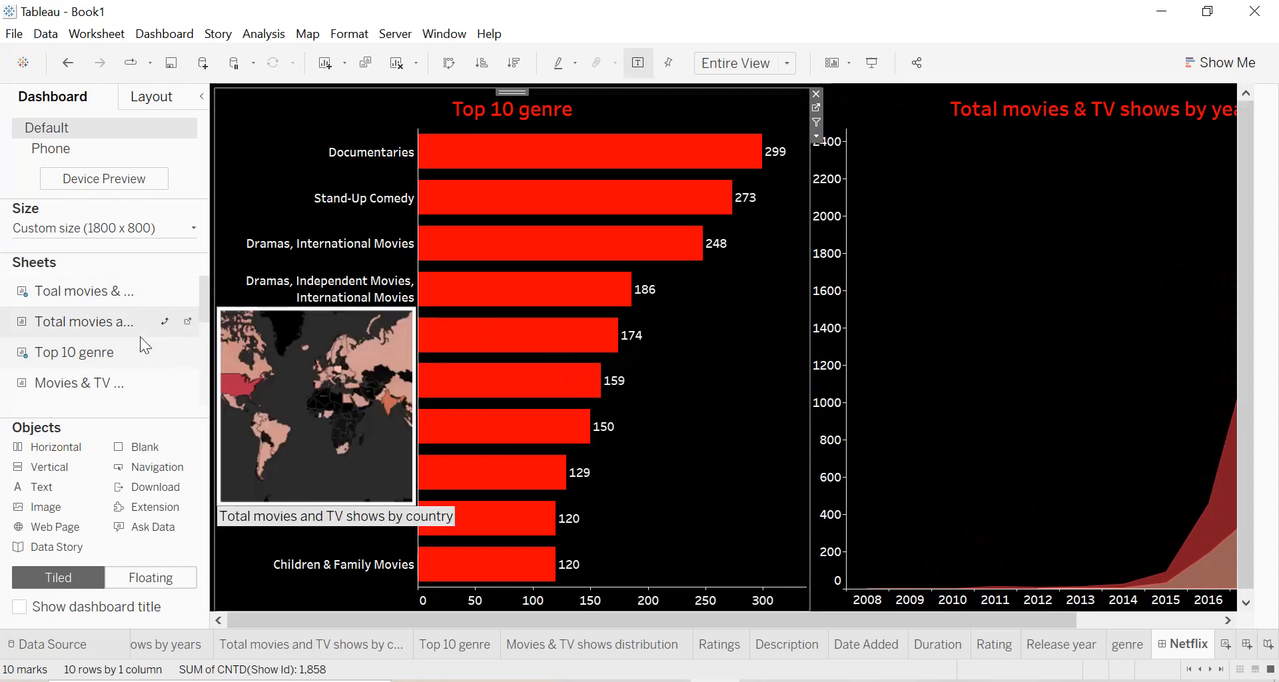
{"action": "mouse_move", "coordinate": [101, 328]}
{"action": "left_mouse_down"}
{"action": "mouse_move", "coordinate": [279, 318]}
{"action": "mouse_move", "coordinate": [433, 237]}
{"action": "left_mouse_up"}
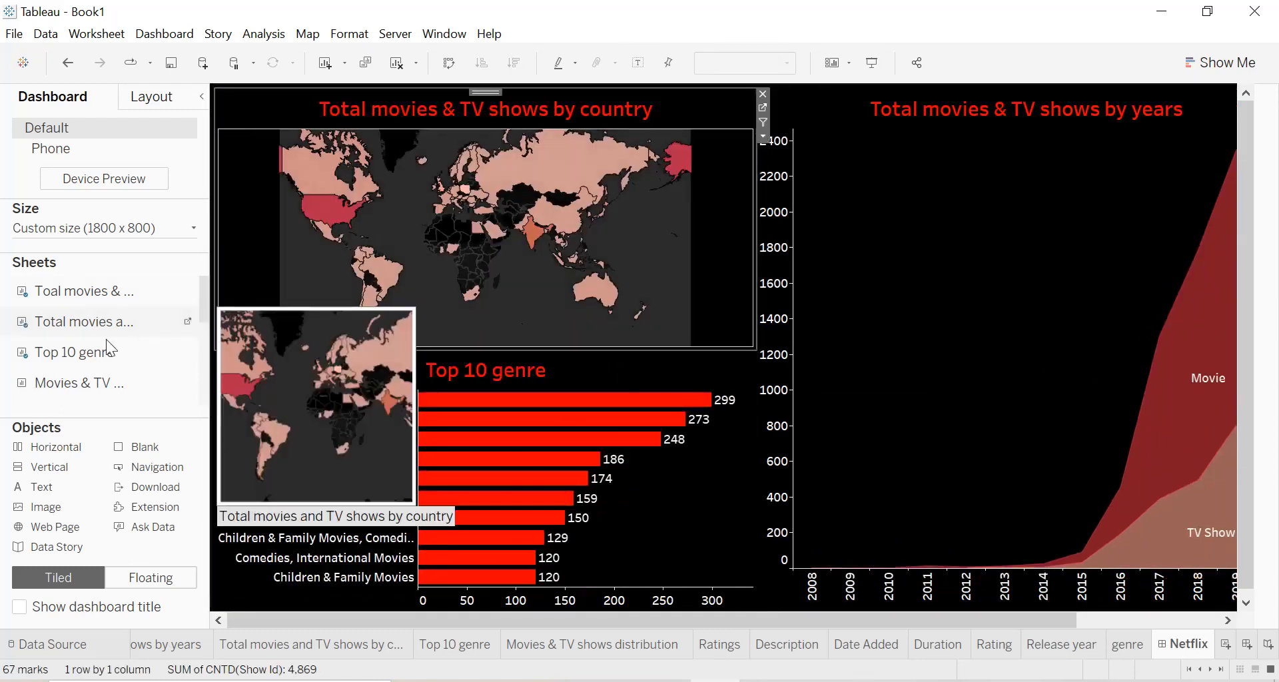
Place the Movies & TV shows distribution sheet above the yearly area chart, and the Ratings sheet between the country map and the distribution
{"action": "mouse_move", "coordinate": [84, 381]}
{"action": "left_click_drag", "start_coordinate": [85, 392], "coordinate": [1000, 238]}
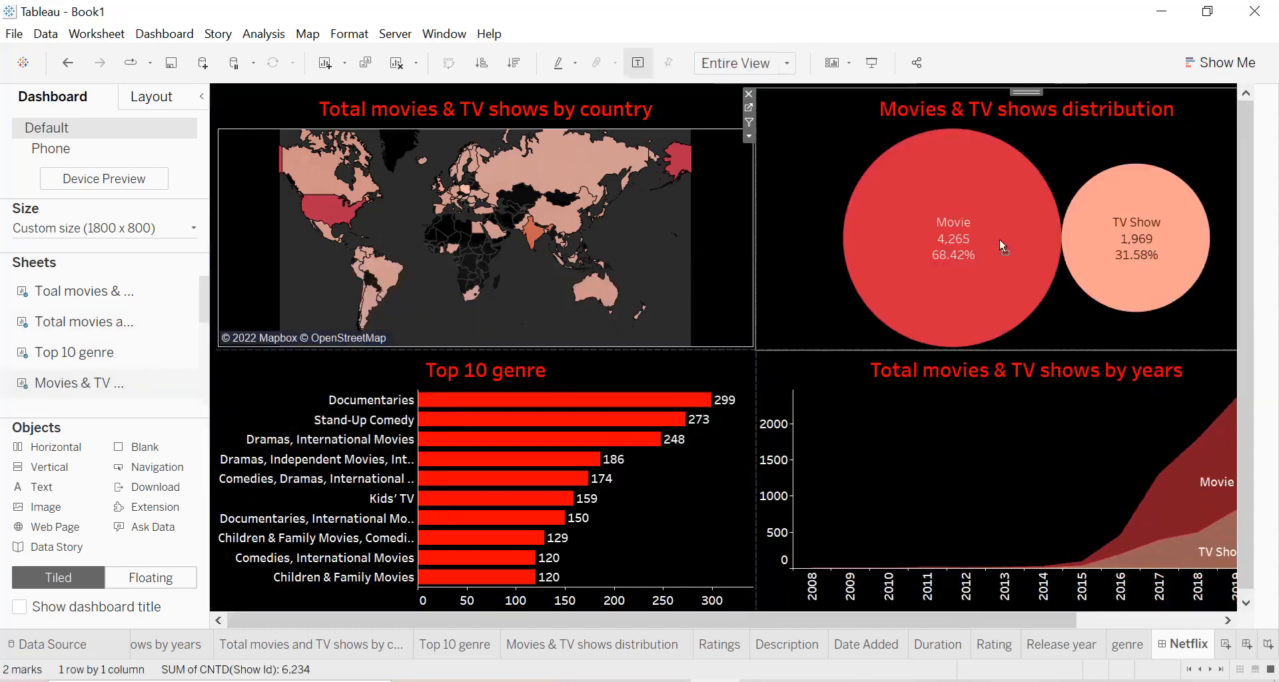
{"action": "mouse_move", "coordinate": [116, 367]}
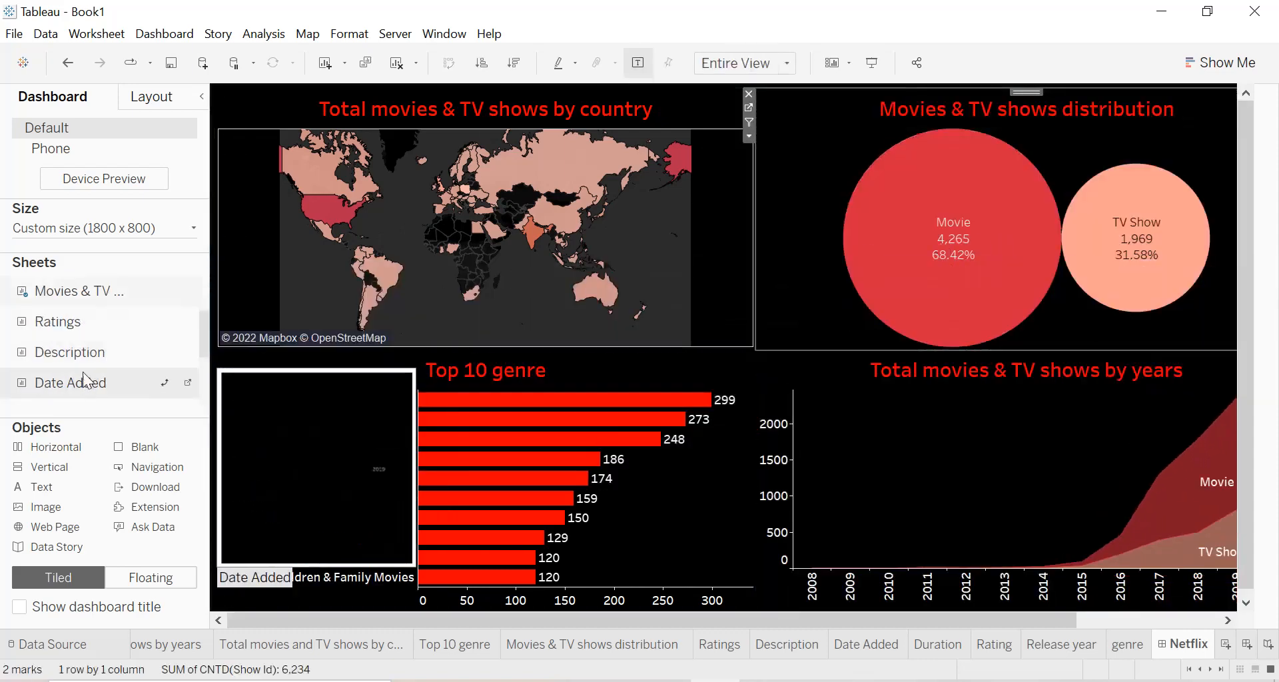
{"action": "left_click_drag", "start_coordinate": [83, 322], "coordinate": [789, 319]}
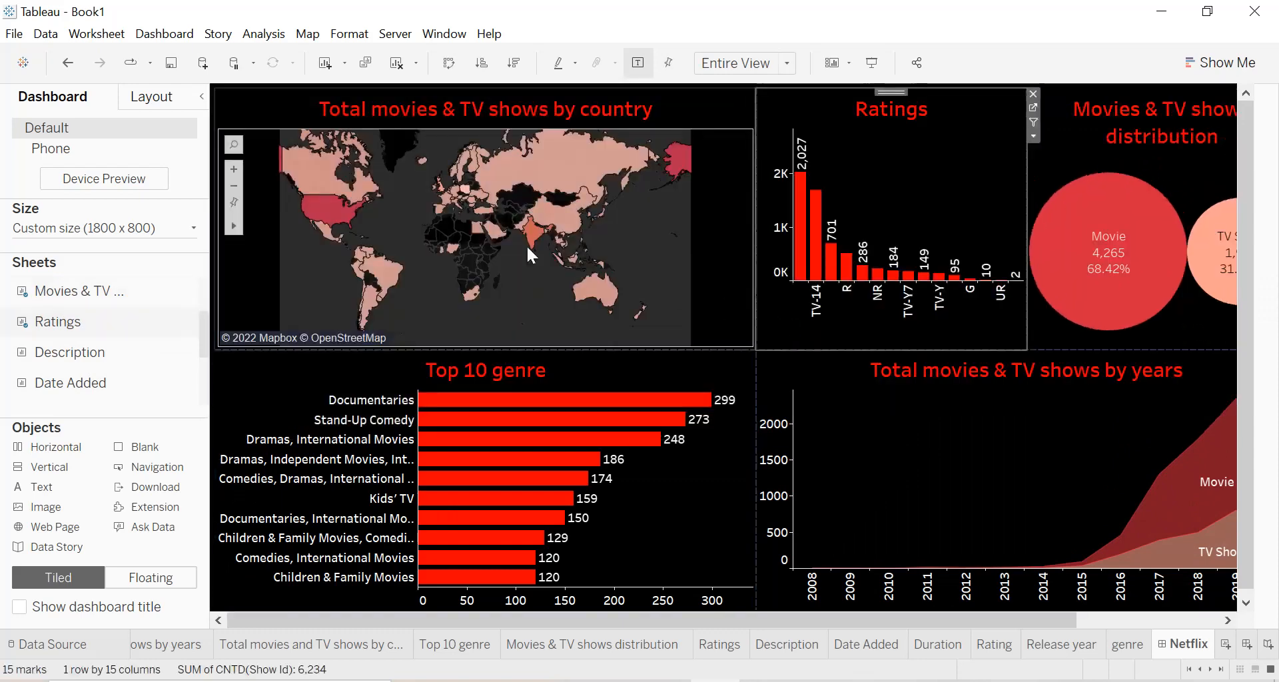
{"action": "left_click", "coordinate": [204, 93]}
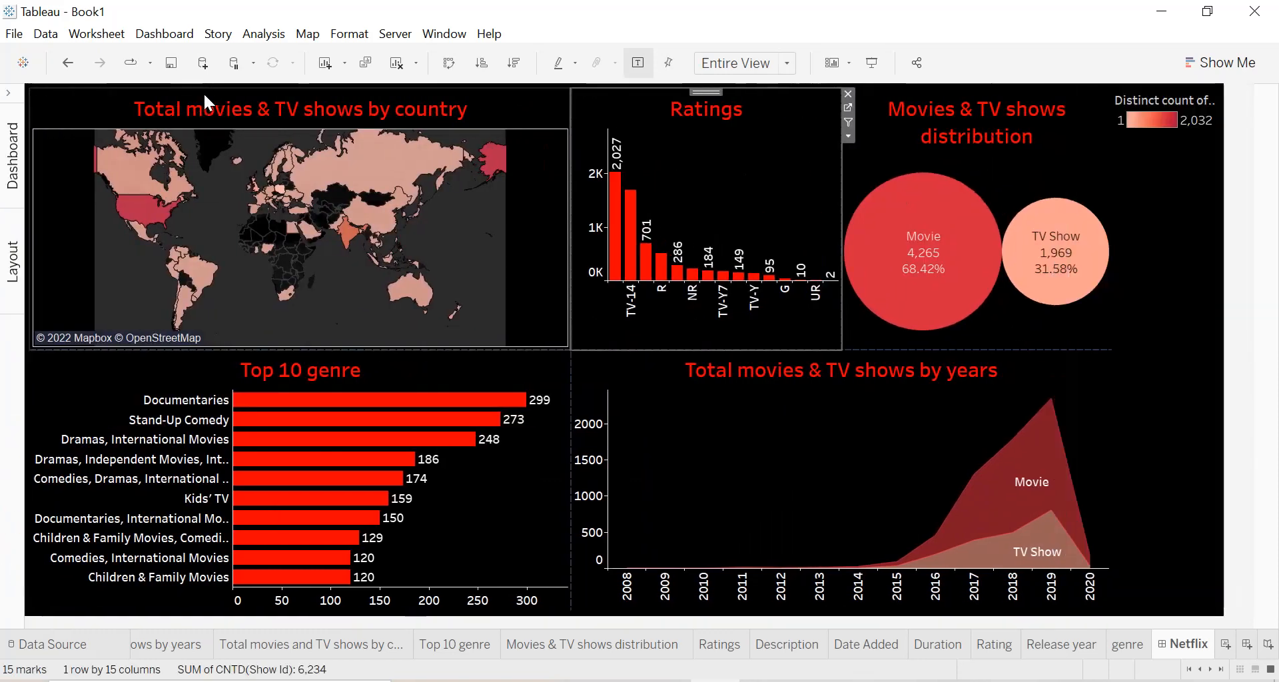
{"action": "mouse_move", "coordinate": [952, 313]}
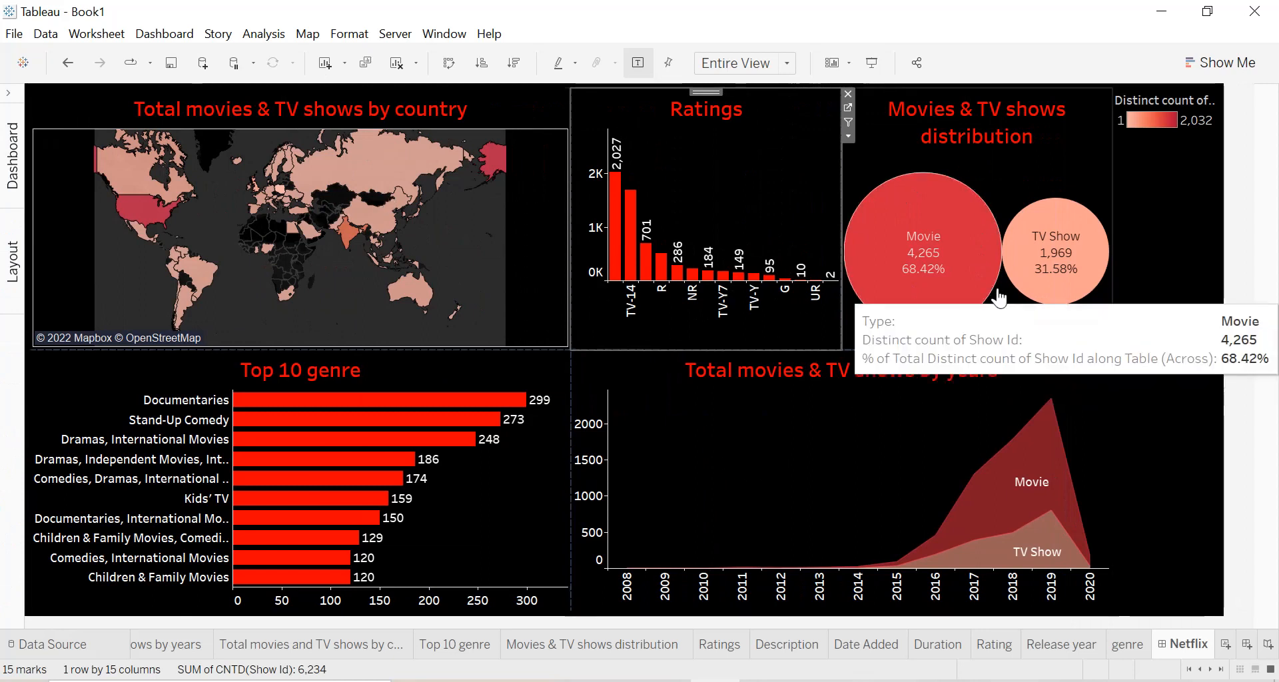
{"action": "left_click", "coordinate": [1009, 147]}
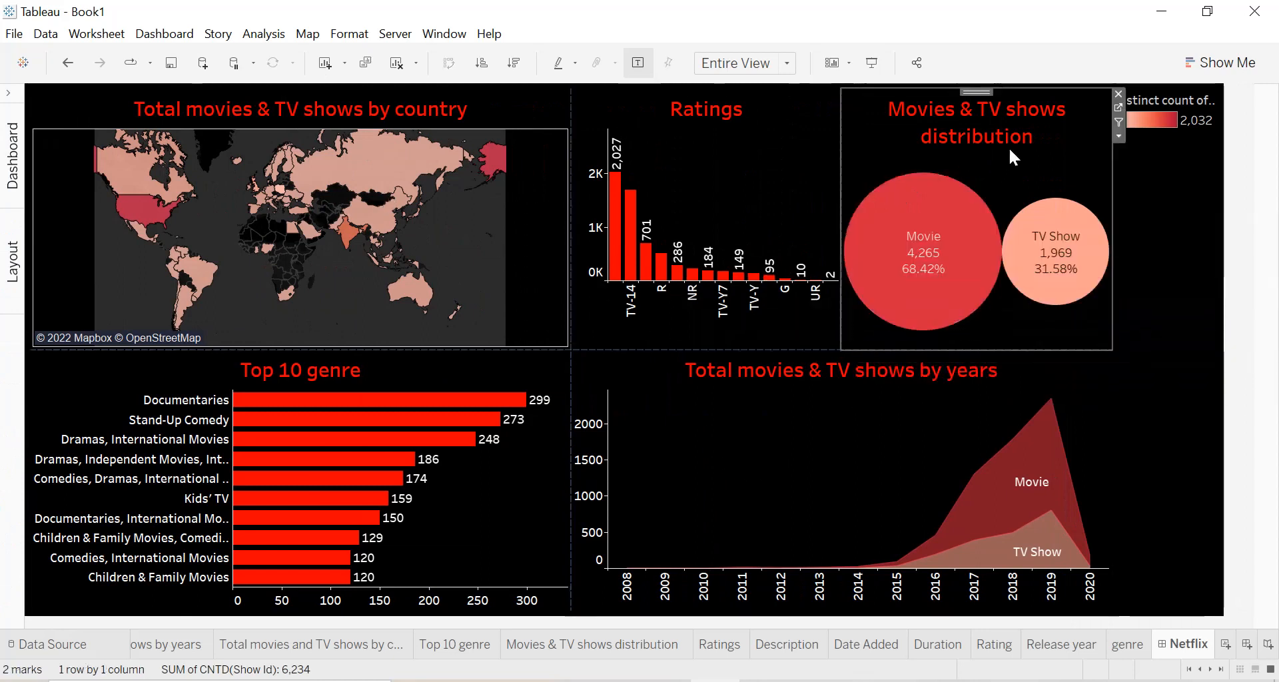
Set the dashboard height to 900 px
{"action": "left_click", "coordinate": [9, 93]}
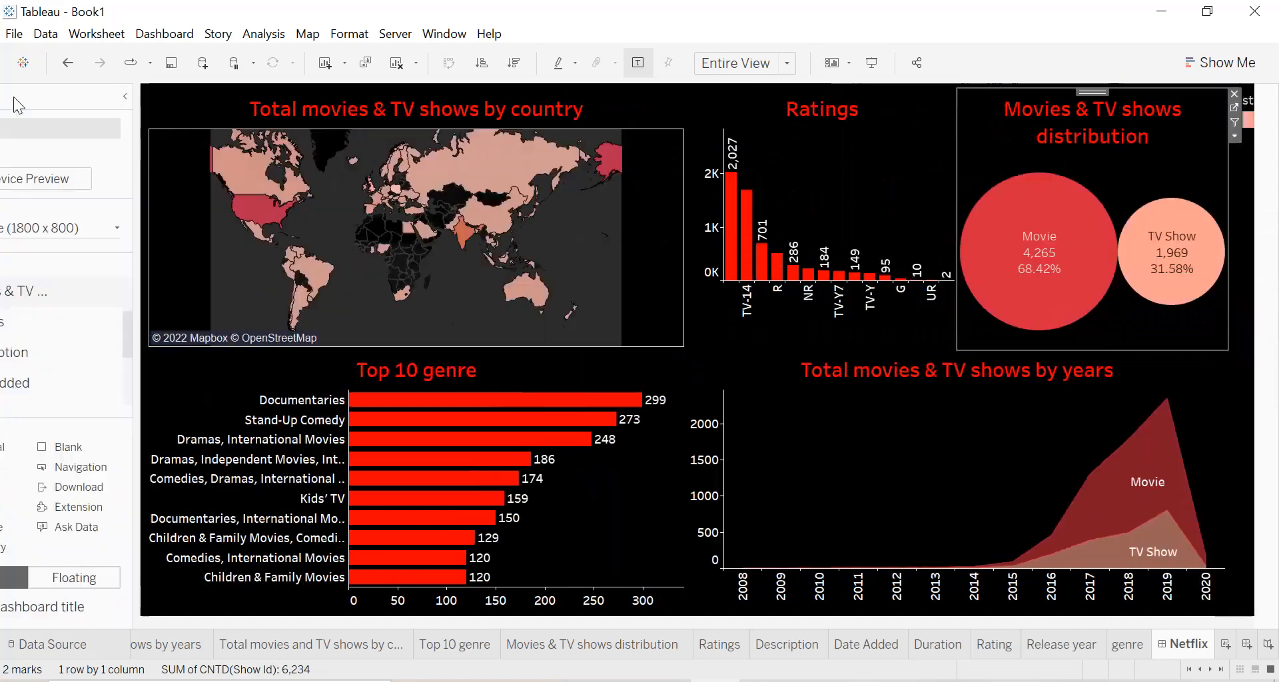
{"action": "left_click", "coordinate": [184, 229]}
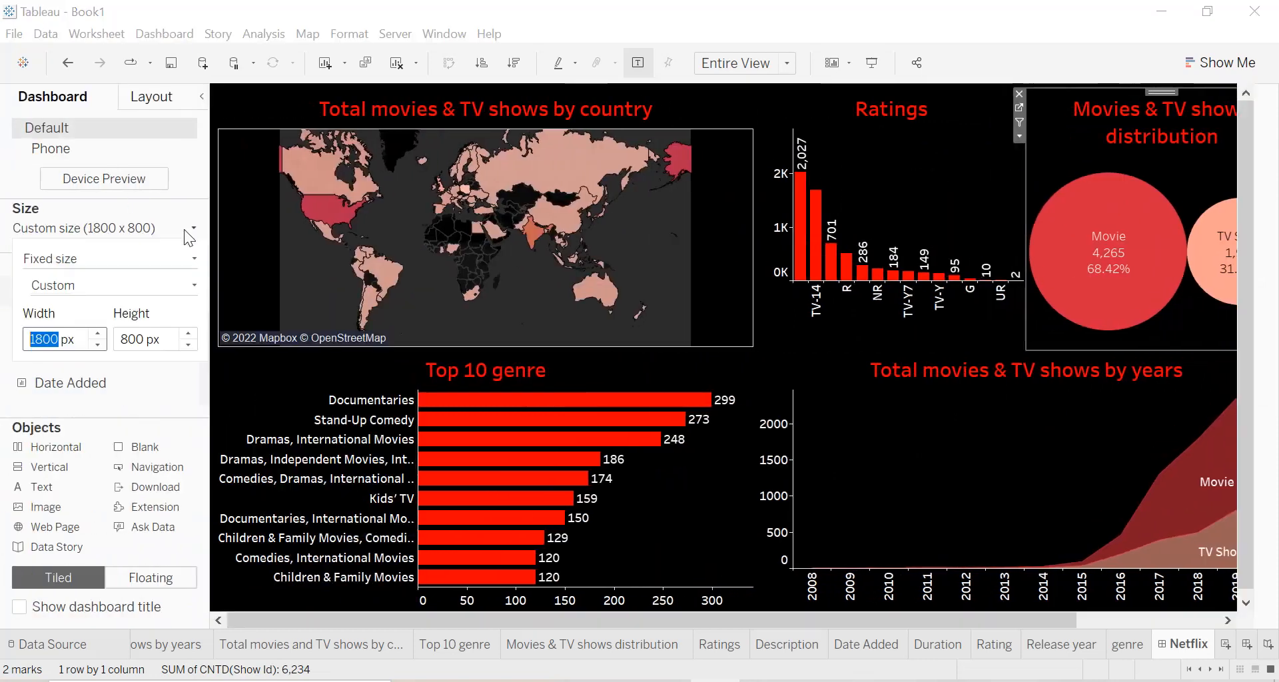
{"action": "left_click", "coordinate": [188, 340]}
{"action": "left_click", "coordinate": [190, 333]}
{"action": "left_click", "coordinate": [201, 96]}
Rotate the year labels on the Total movies & TV shows by years chart so they read horizontally
{"action": "scroll", "coordinate": [1054, 499], "scroll_direction": "down", "scroll_amount": 3}
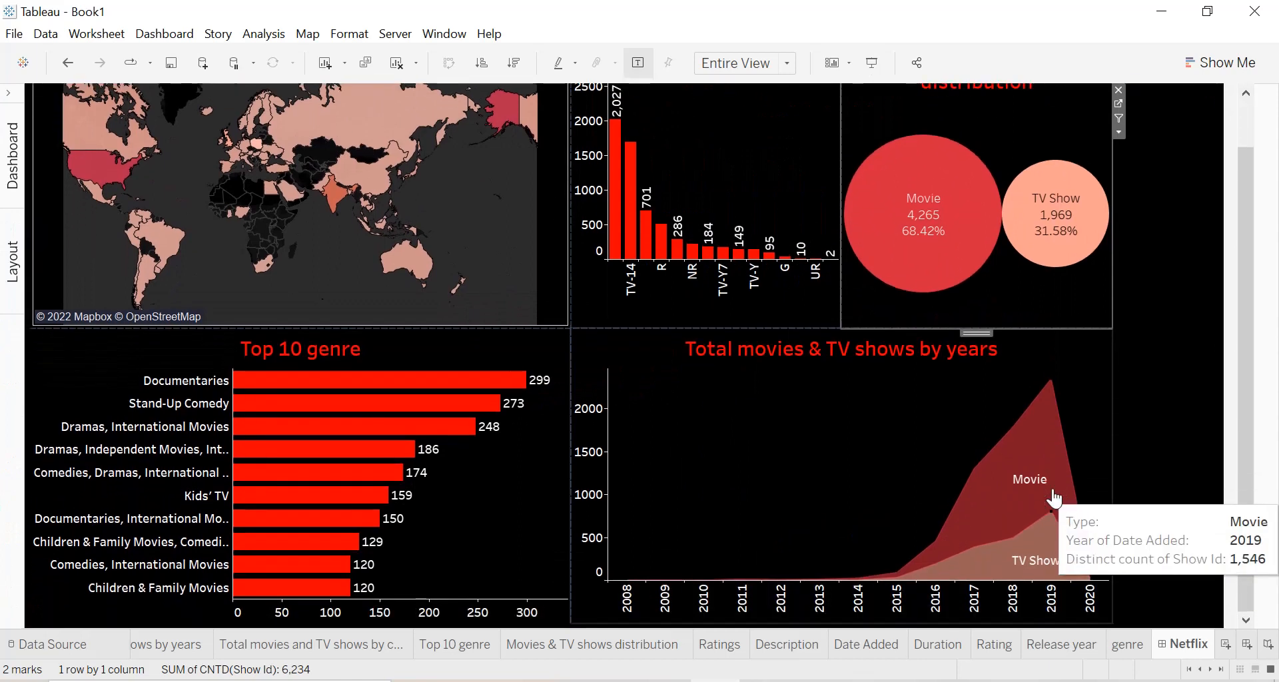
{"action": "right_click", "coordinate": [808, 613]}
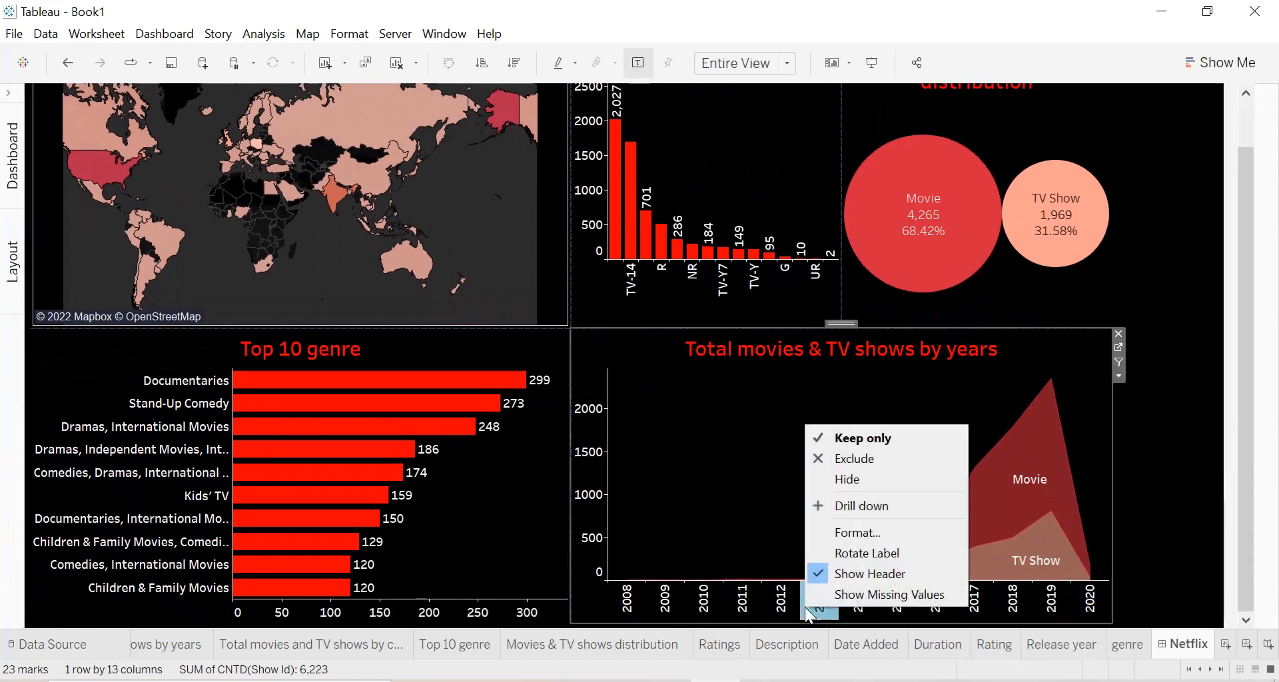
{"action": "left_click", "coordinate": [859, 558]}
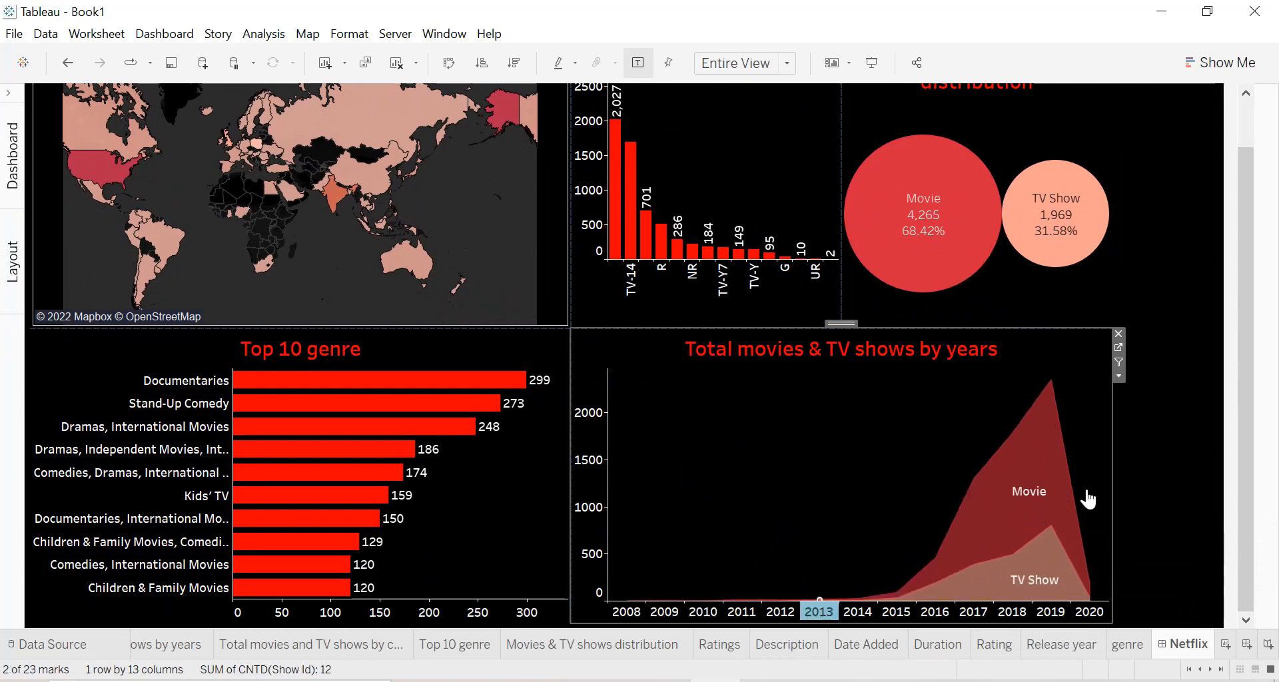
{"action": "left_click", "coordinate": [1172, 471]}
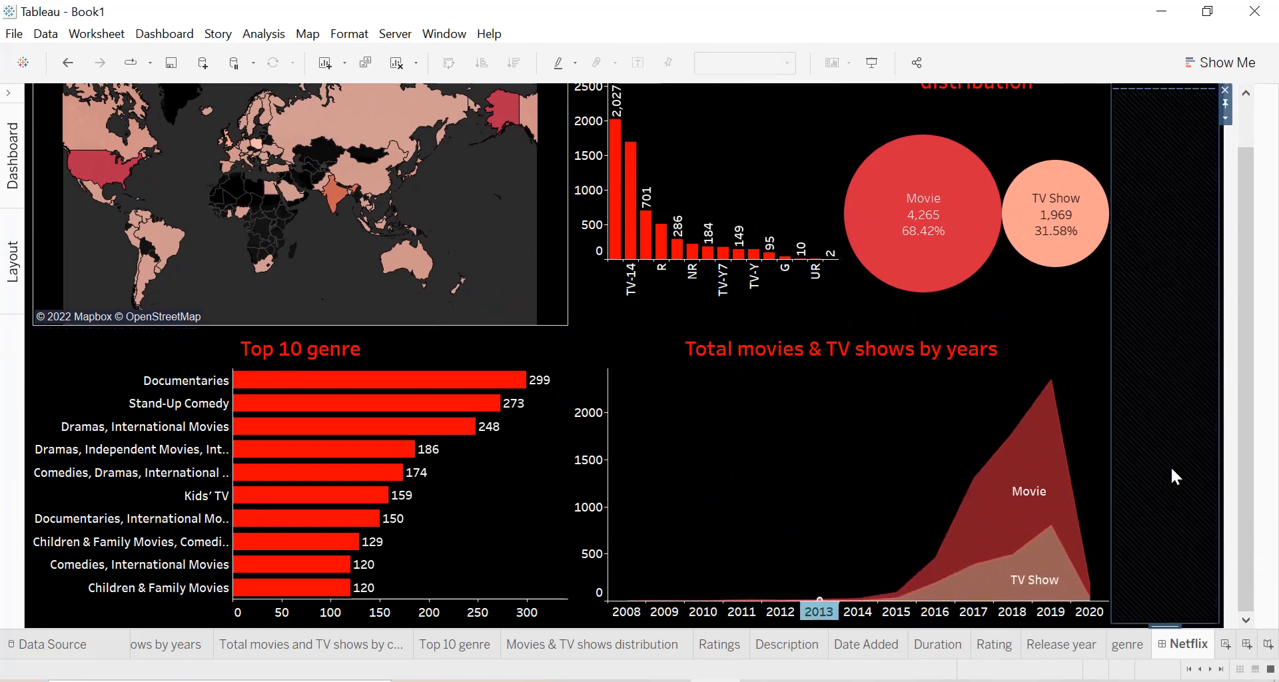
Narrow the country map to give the Ratings chart more width, and move the row divider down to make the upper charts taller
{"action": "scroll", "coordinate": [1172, 469], "scroll_direction": "up", "scroll_amount": 4}
{"action": "scroll", "coordinate": [1171, 469], "scroll_direction": "down", "scroll_amount": 4}
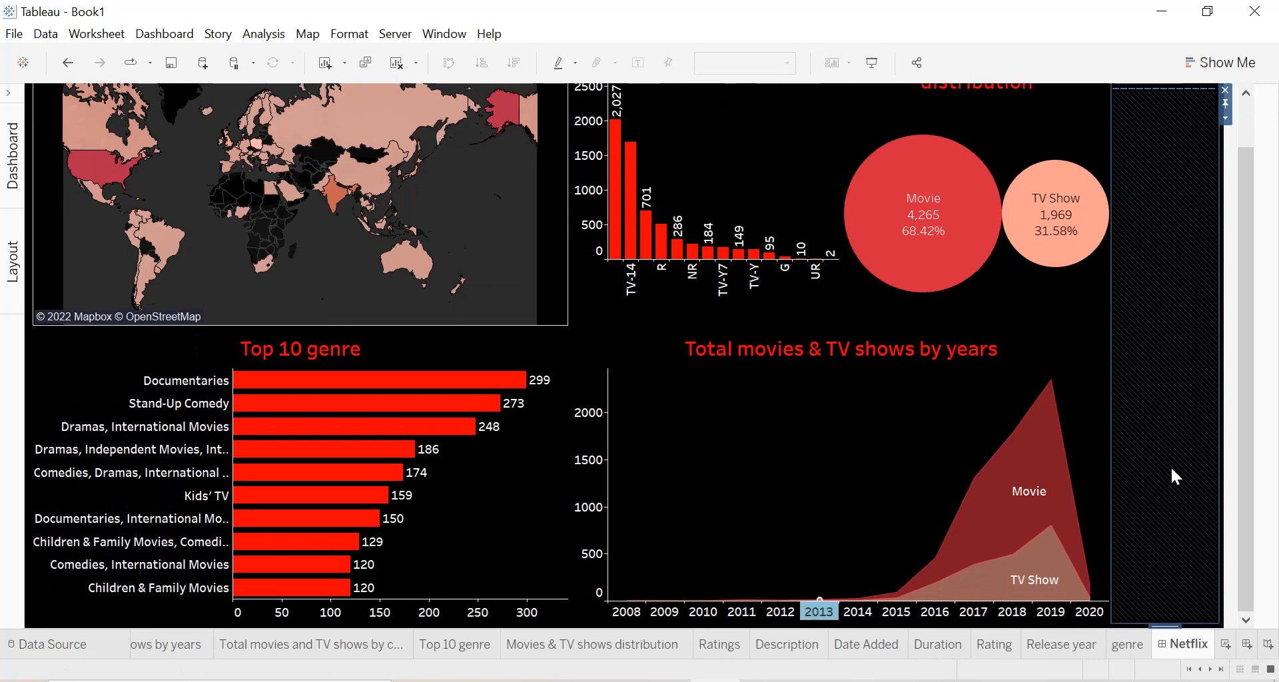
{"action": "scroll", "coordinate": [1172, 470], "scroll_direction": "up", "scroll_amount": 2}
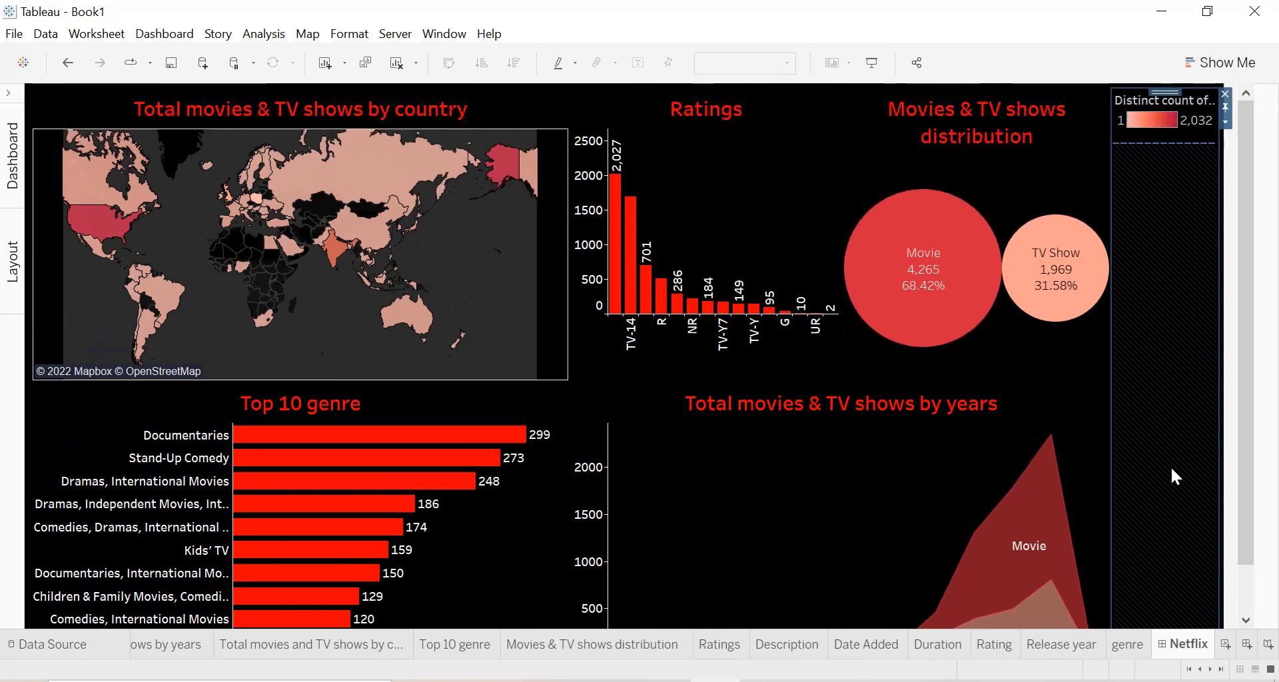
{"action": "left_click_drag", "start_coordinate": [569, 259], "coordinate": [464, 264]}
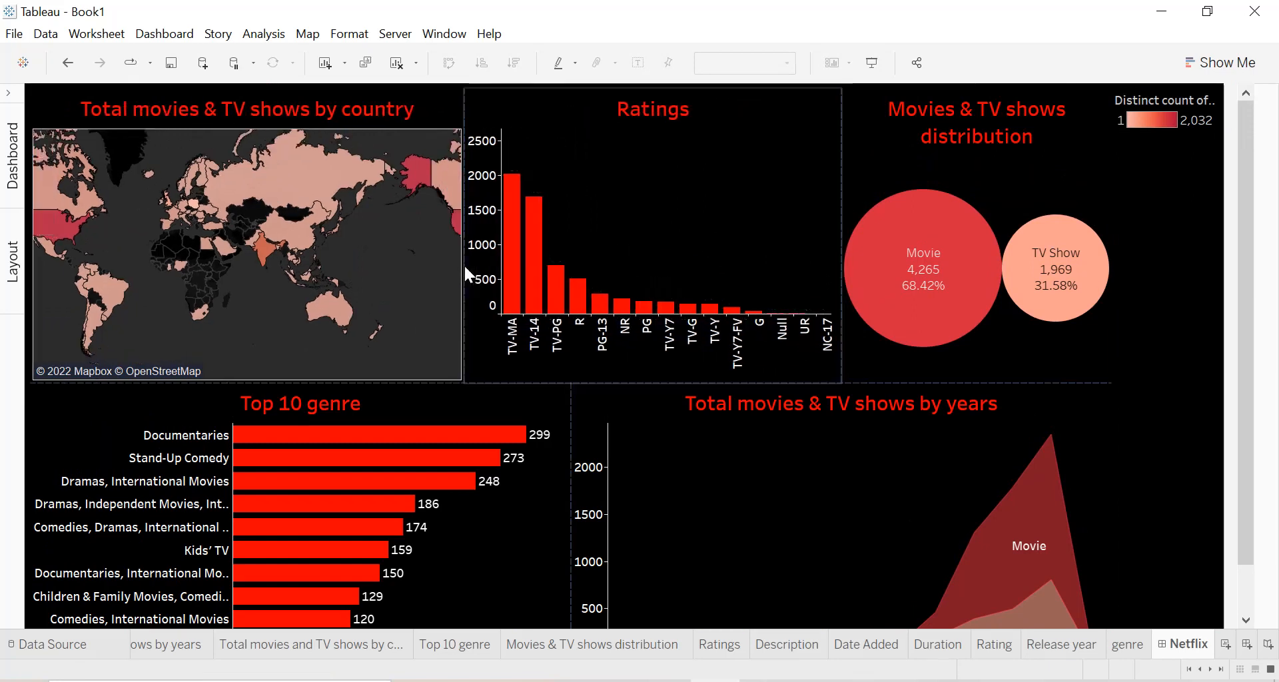
{"action": "scroll", "coordinate": [620, 320], "scroll_direction": "down", "scroll_amount": 2}
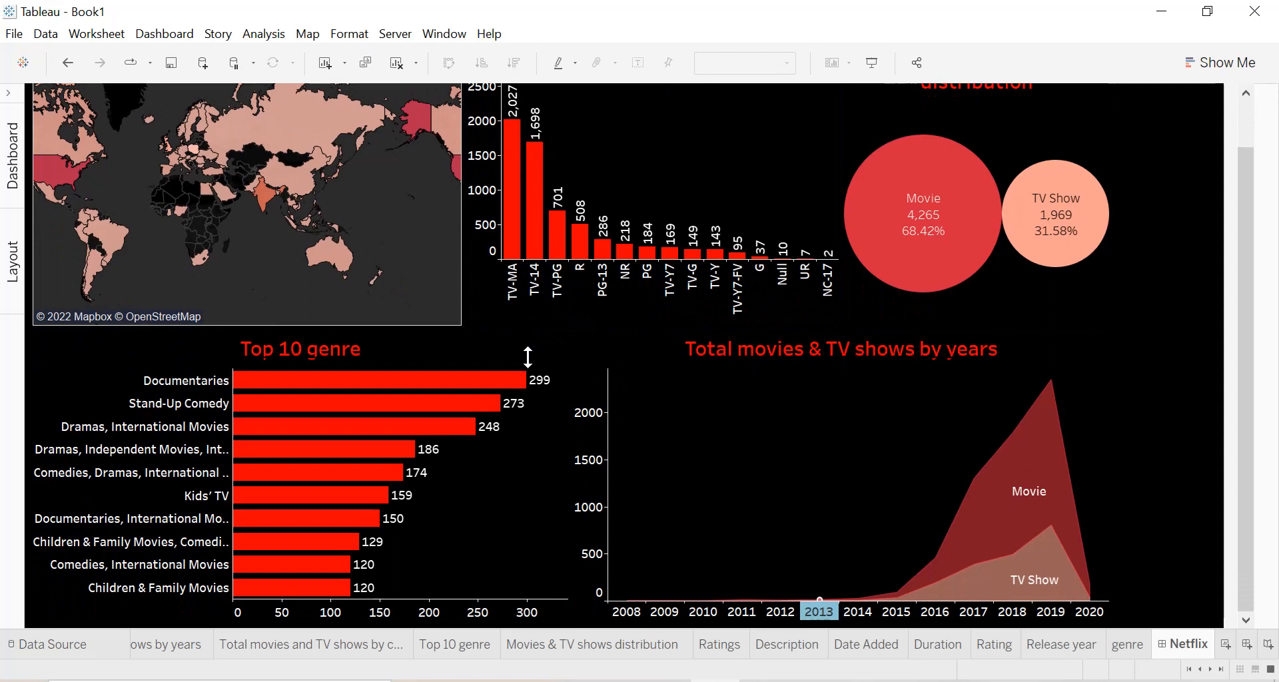
{"action": "left_click_drag", "start_coordinate": [528, 357], "coordinate": [528, 358]}
{"action": "scroll", "coordinate": [528, 358], "scroll_direction": "up", "scroll_amount": 2}
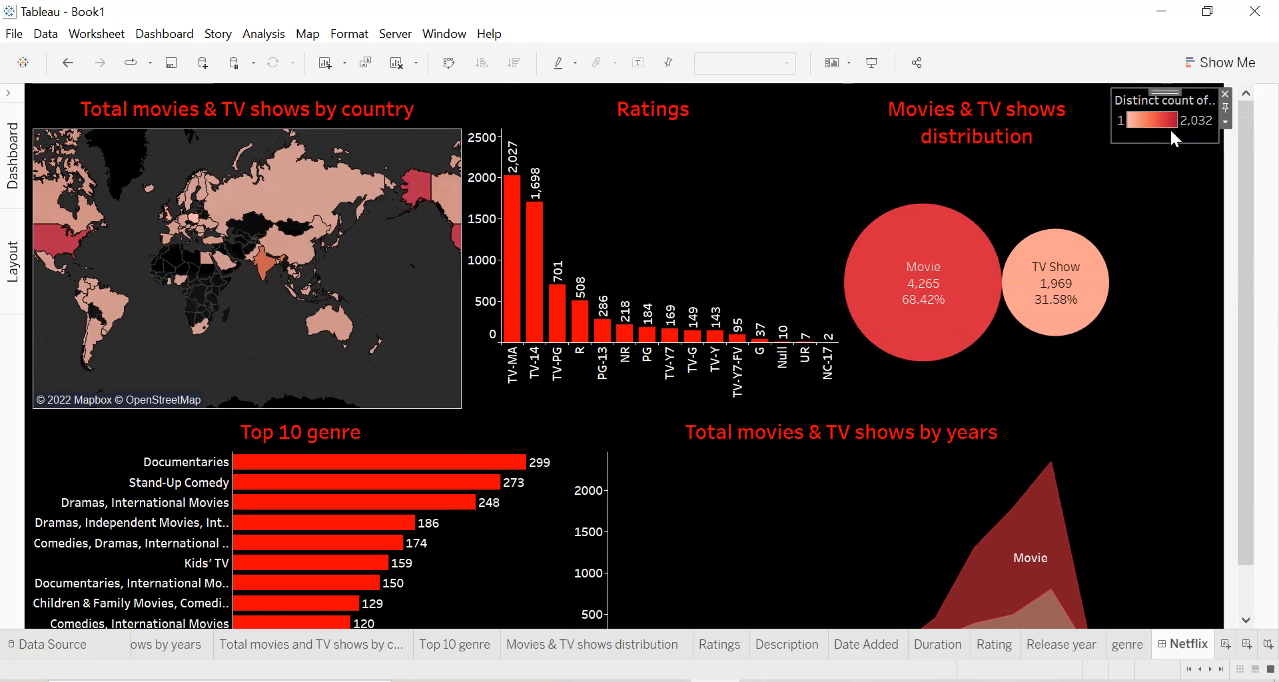
Hide the title of the map's colour legend, make the legend floating and position it over the map's lower-right corner
{"action": "left_click", "coordinate": [1227, 122]}
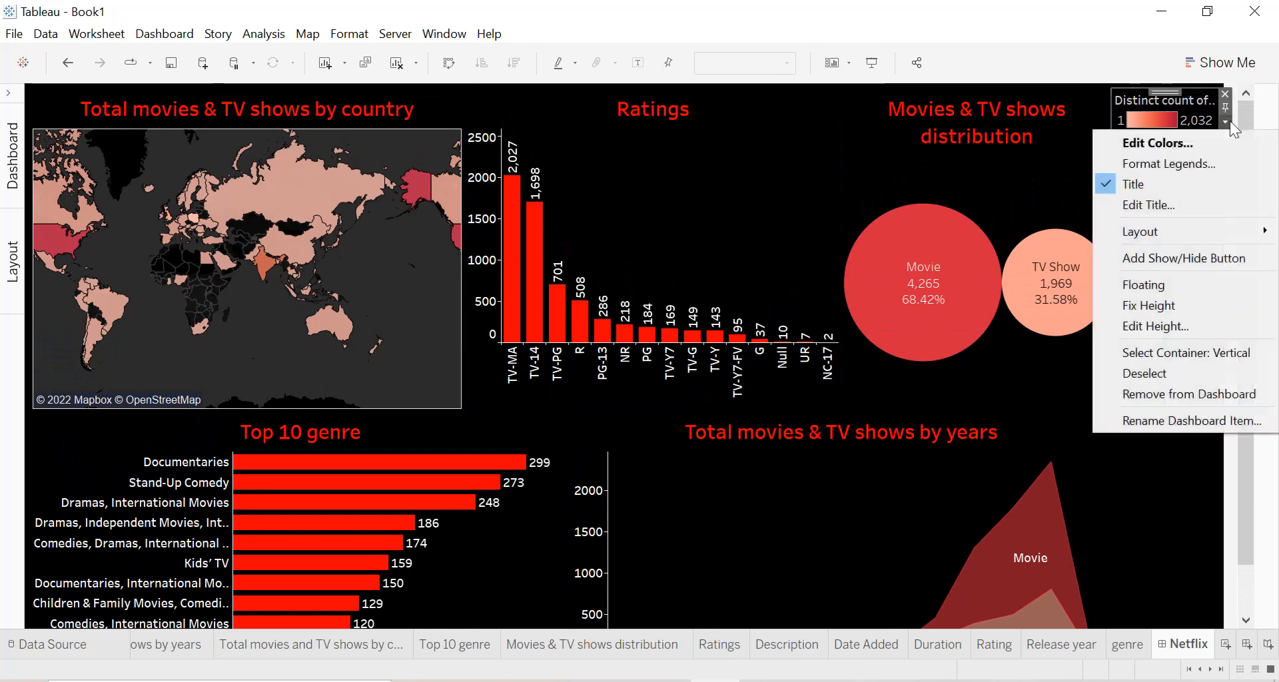
{"action": "left_click", "coordinate": [1142, 184]}
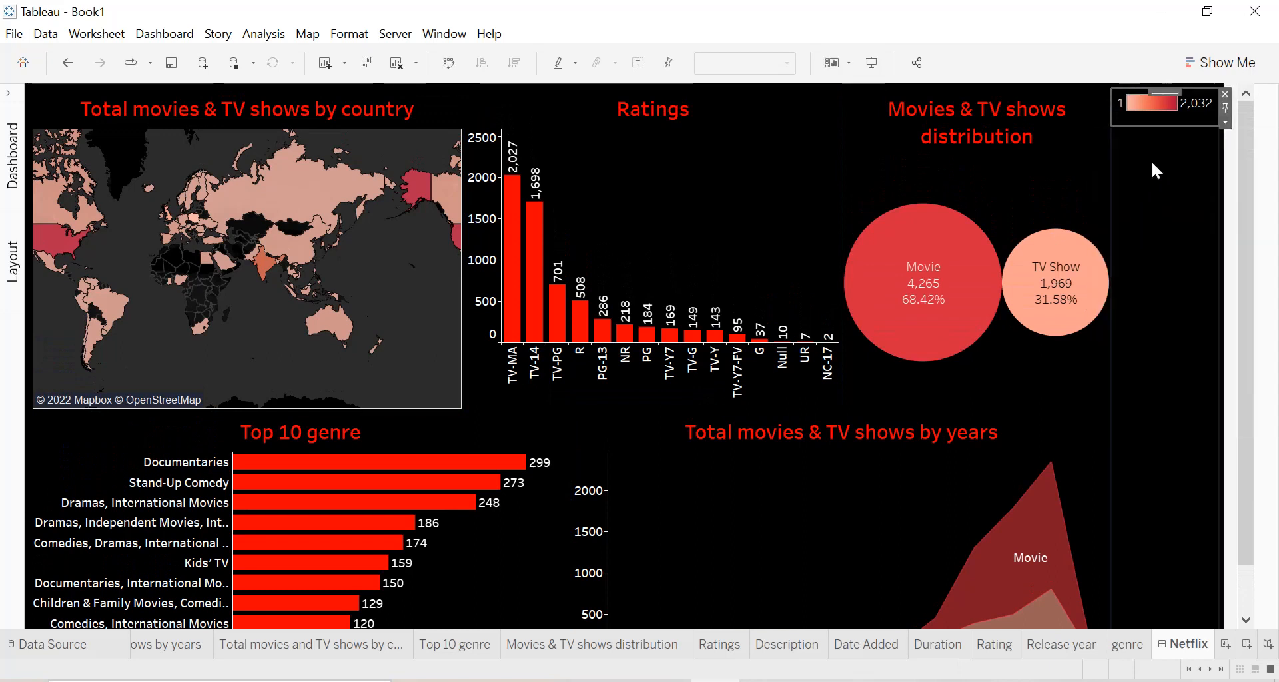
{"action": "left_click", "coordinate": [1222, 120]}
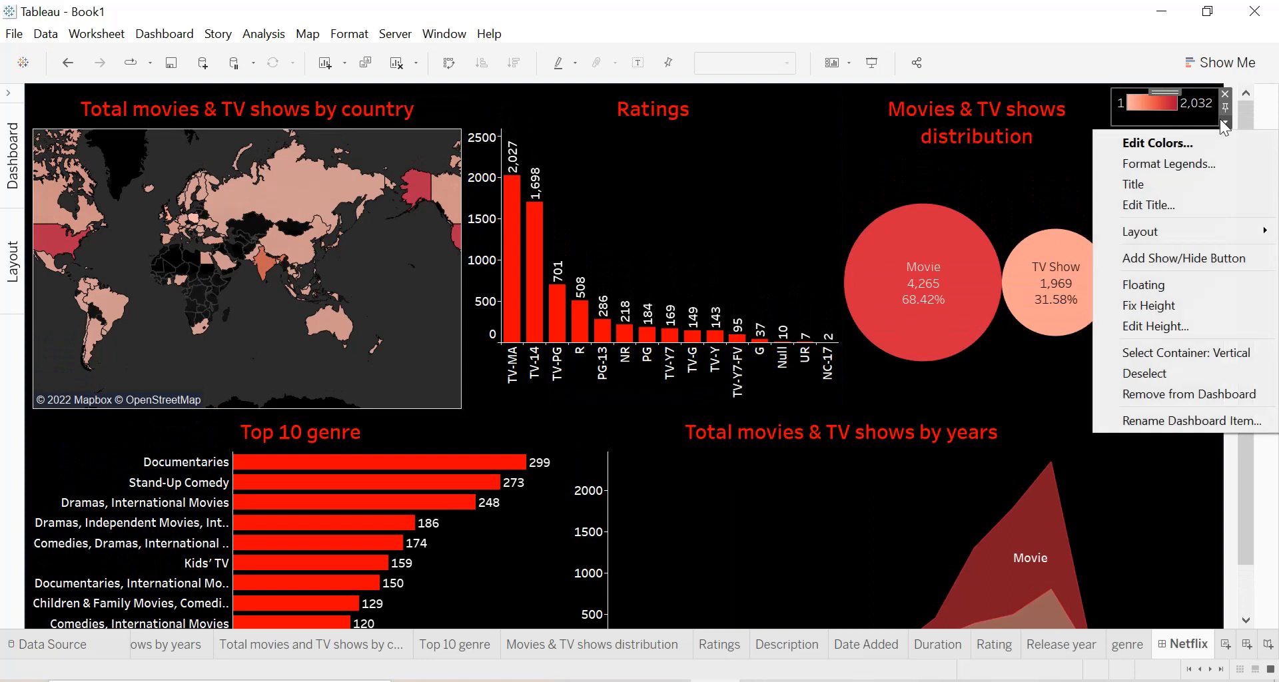
{"action": "left_click", "coordinate": [1155, 280]}
{"action": "left_click_drag", "start_coordinate": [1144, 105], "coordinate": [408, 368]}
{"action": "left_click", "coordinate": [338, 366]}
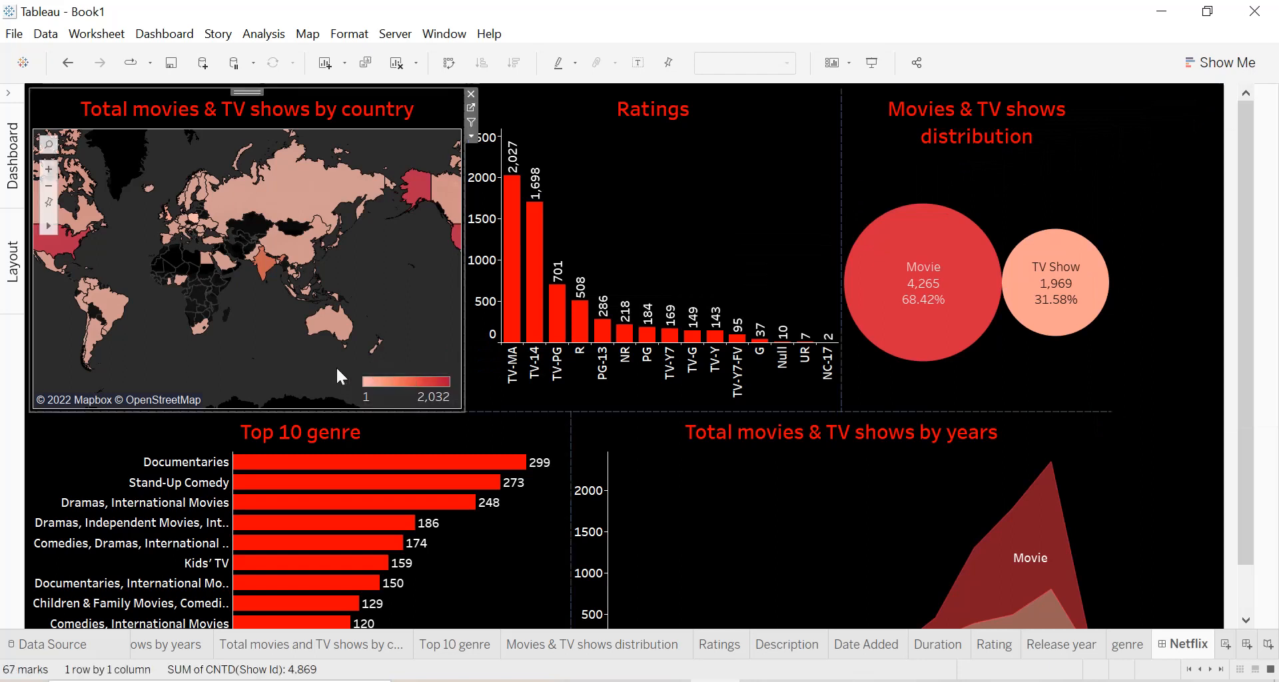
Zoom the country map out so that more of the world fits in its tile, and check the overall chart layout
{"action": "scroll", "coordinate": [1260, 385], "scroll_direction": "down", "scroll_amount": 2}
{"action": "scroll", "coordinate": [1266, 356], "scroll_direction": "up", "scroll_amount": 2}
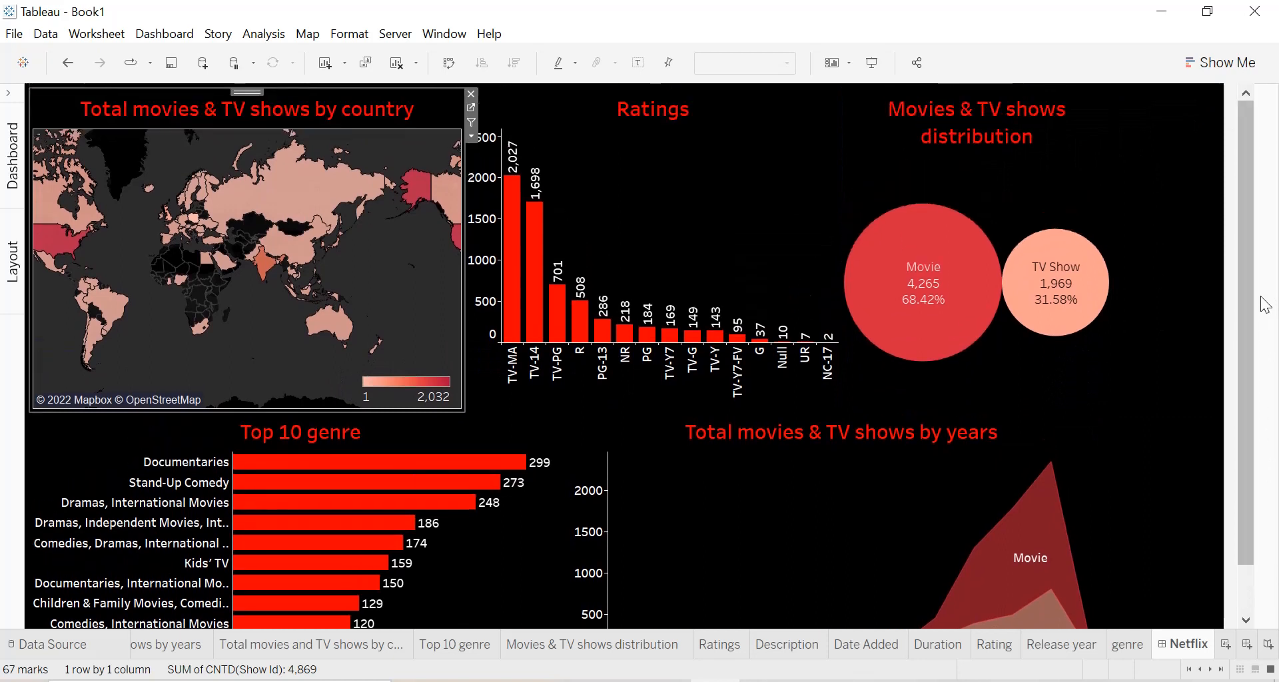
{"action": "mouse_move", "coordinate": [1037, 312]}
{"action": "scroll", "coordinate": [1038, 312], "scroll_direction": "down", "scroll_amount": 2}
{"action": "scroll", "coordinate": [386, 299], "scroll_direction": "down", "scroll_amount": 1}
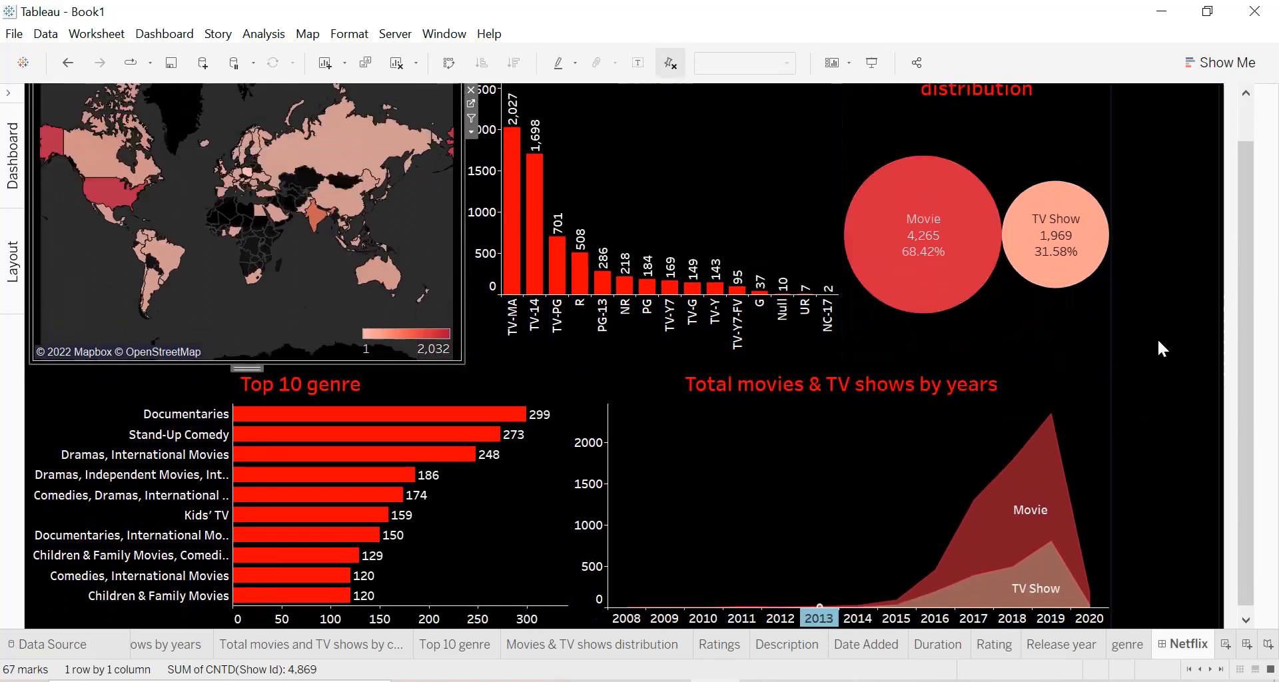
{"action": "scroll", "coordinate": [1158, 338], "scroll_direction": "up", "scroll_amount": 1}
{"action": "scroll", "coordinate": [1158, 342], "scroll_direction": "up", "scroll_amount": 1}
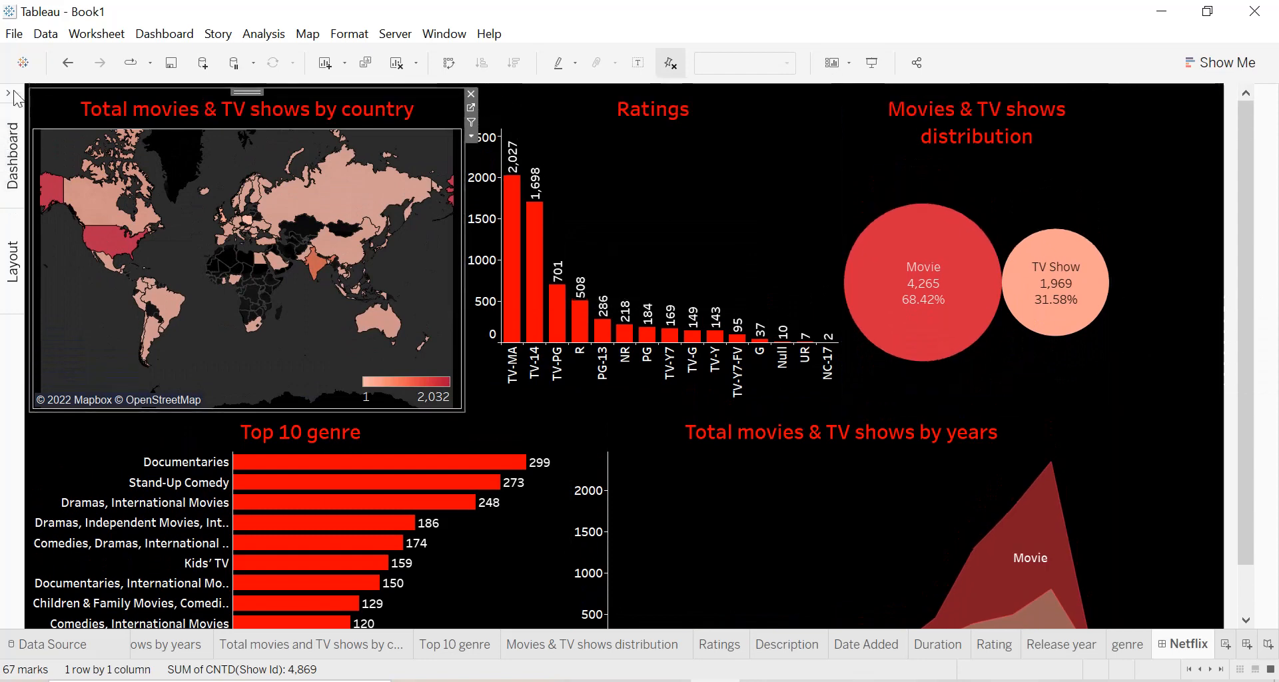
Set the dashboard height to 1000 px and zoom the country map out further to show the whole world
{"action": "left_click", "coordinate": [17, 110]}
{"action": "left_click", "coordinate": [194, 228]}
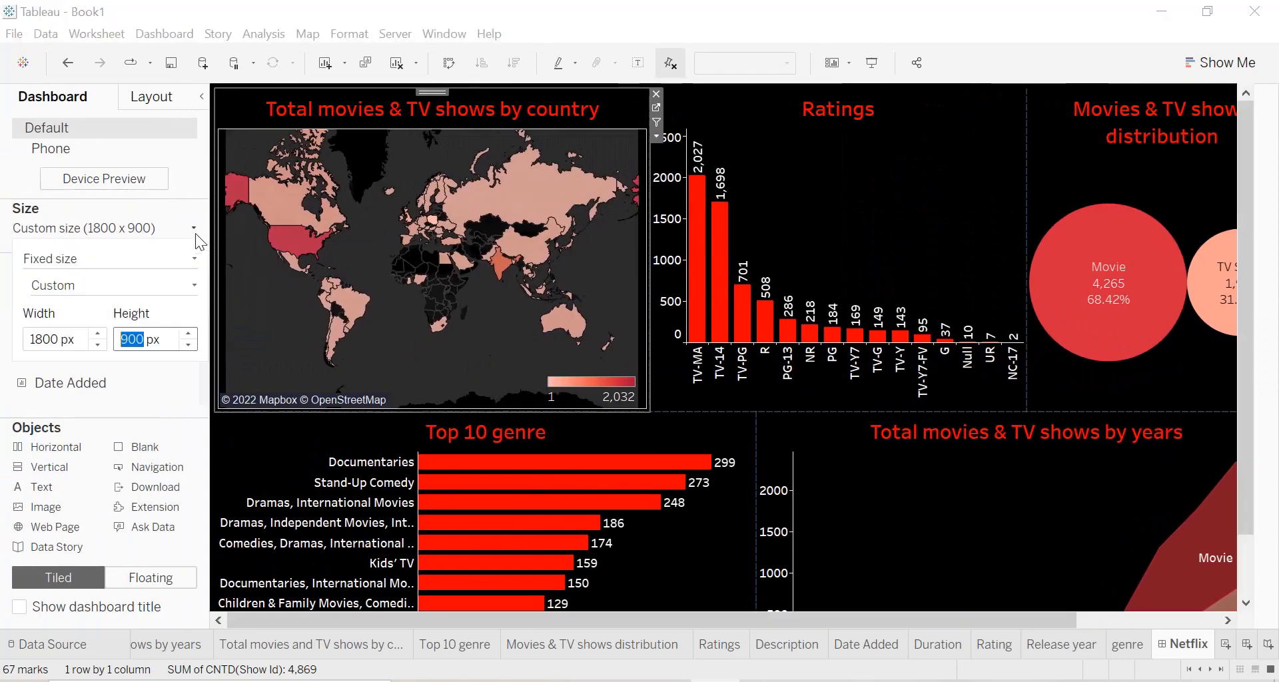
{"action": "left_click", "coordinate": [189, 335]}
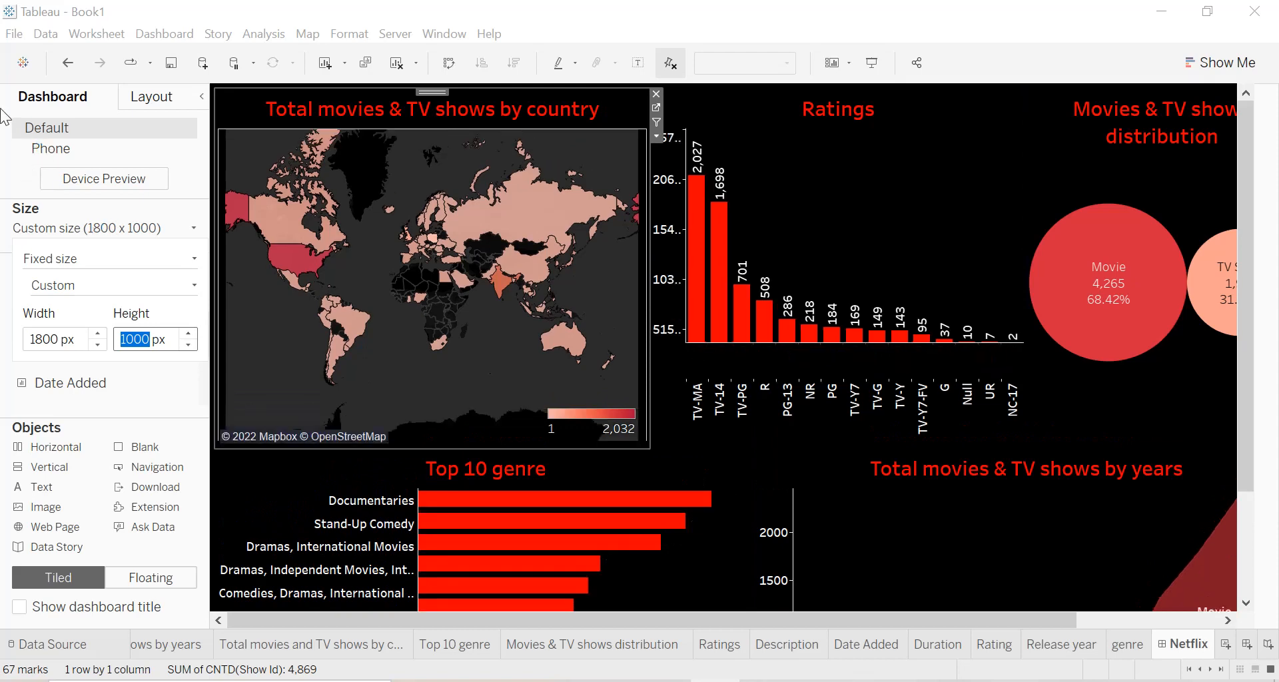
{"action": "left_click", "coordinate": [217, 98]}
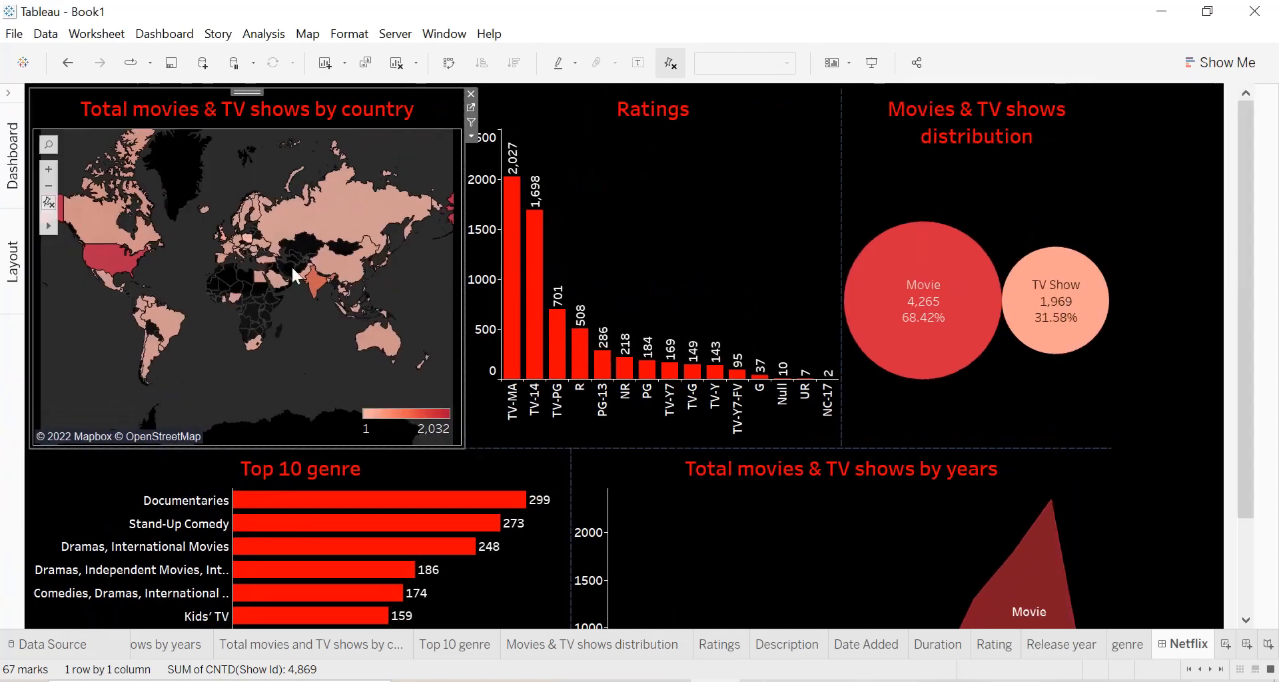
{"action": "scroll", "coordinate": [364, 284], "scroll_direction": "down", "scroll_amount": 1}
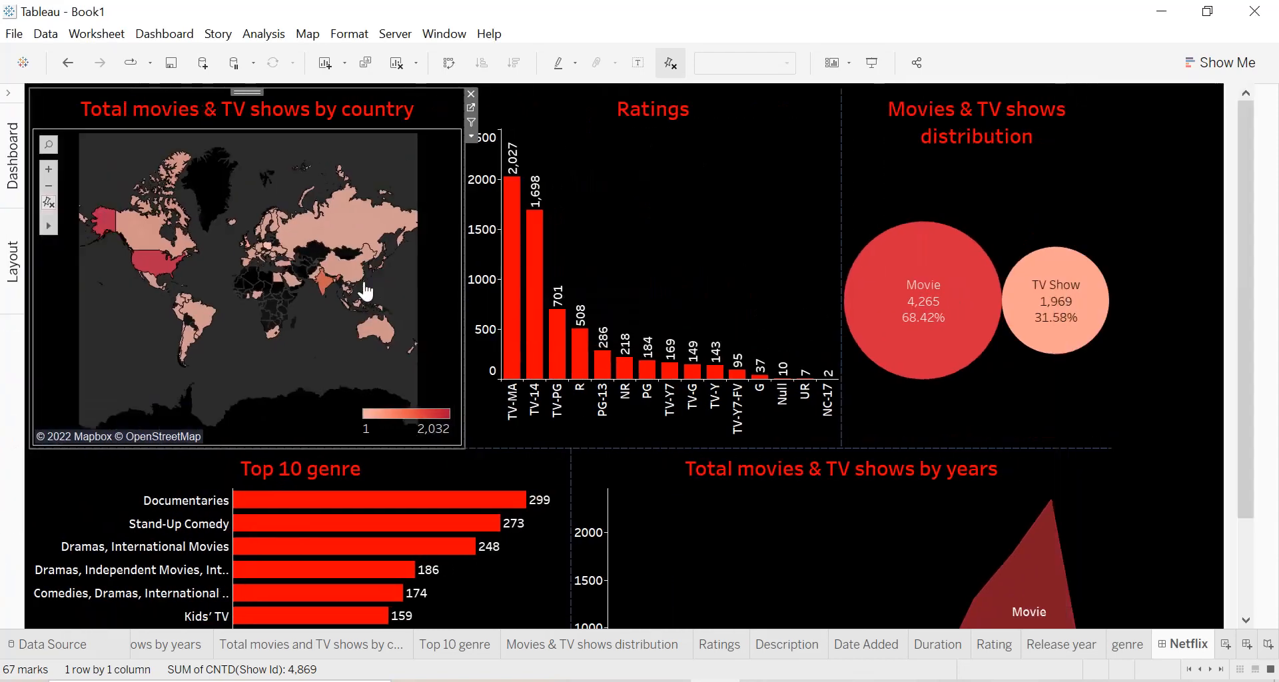
Place the Description sheet across the full width of the dashboard, above the country map, Ratings and distribution charts
{"action": "left_click", "coordinate": [11, 103]}
{"action": "scroll", "coordinate": [95, 344], "scroll_direction": "down", "scroll_amount": 3}
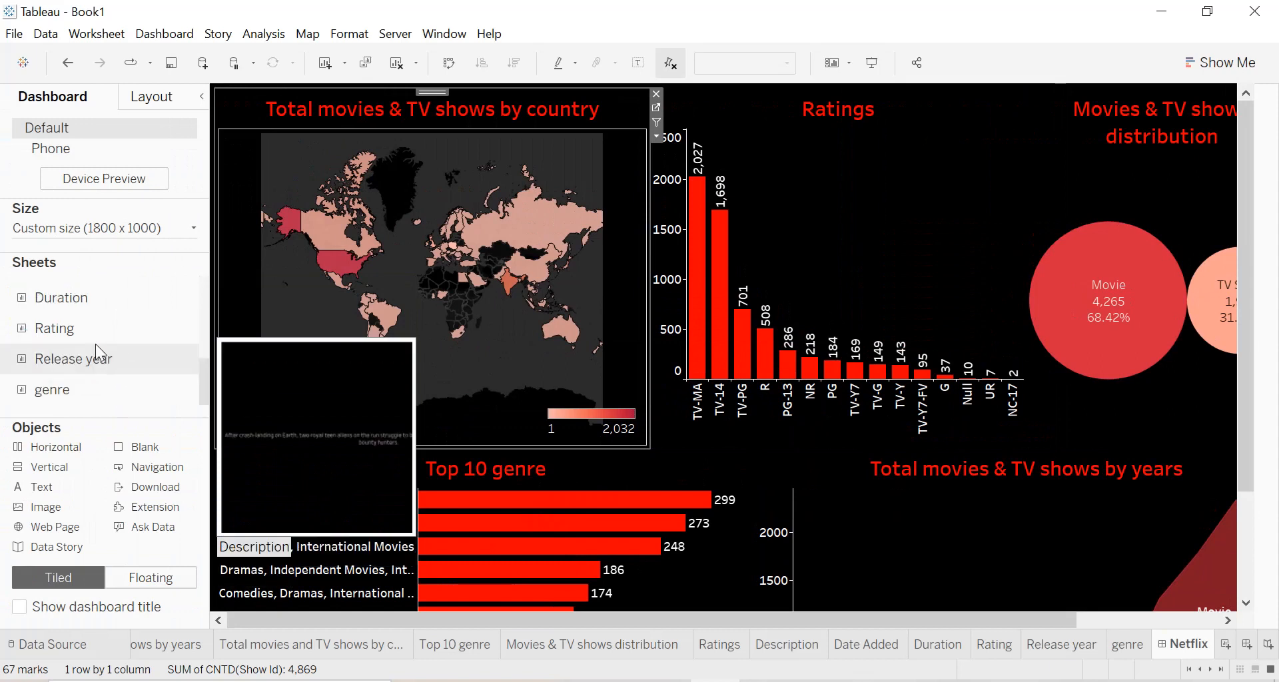
{"action": "scroll", "coordinate": [95, 344], "scroll_direction": "up", "scroll_amount": 3}
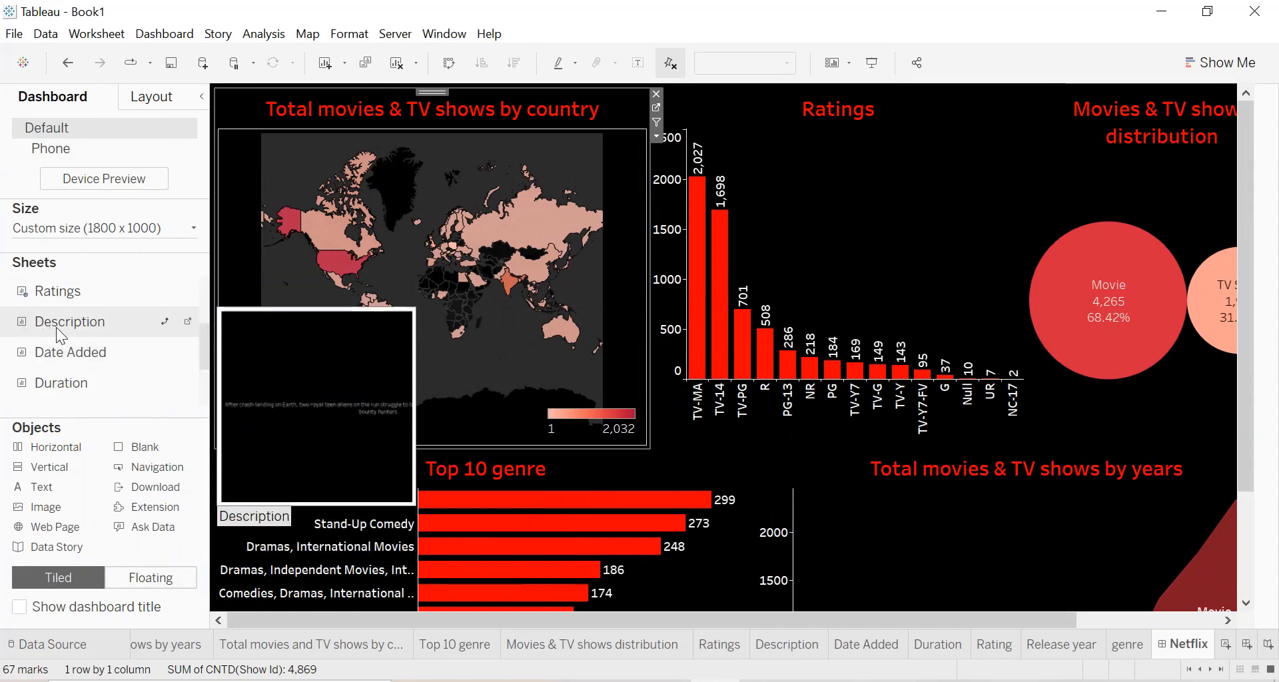
{"action": "left_click_drag", "start_coordinate": [66, 326], "coordinate": [874, 94]}
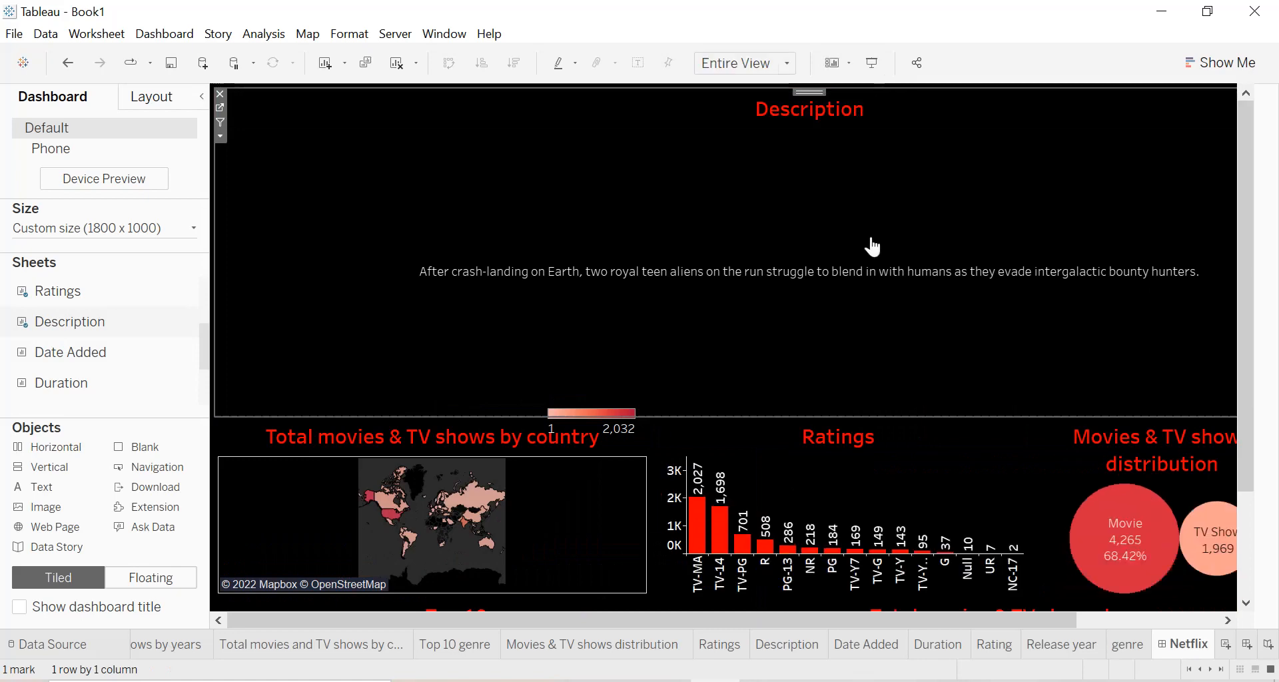
Shrink the Description tile to a thin strip above the charts and place the Date Added sheet to its left
{"action": "left_click_drag", "start_coordinate": [791, 417], "coordinate": [794, 315]}
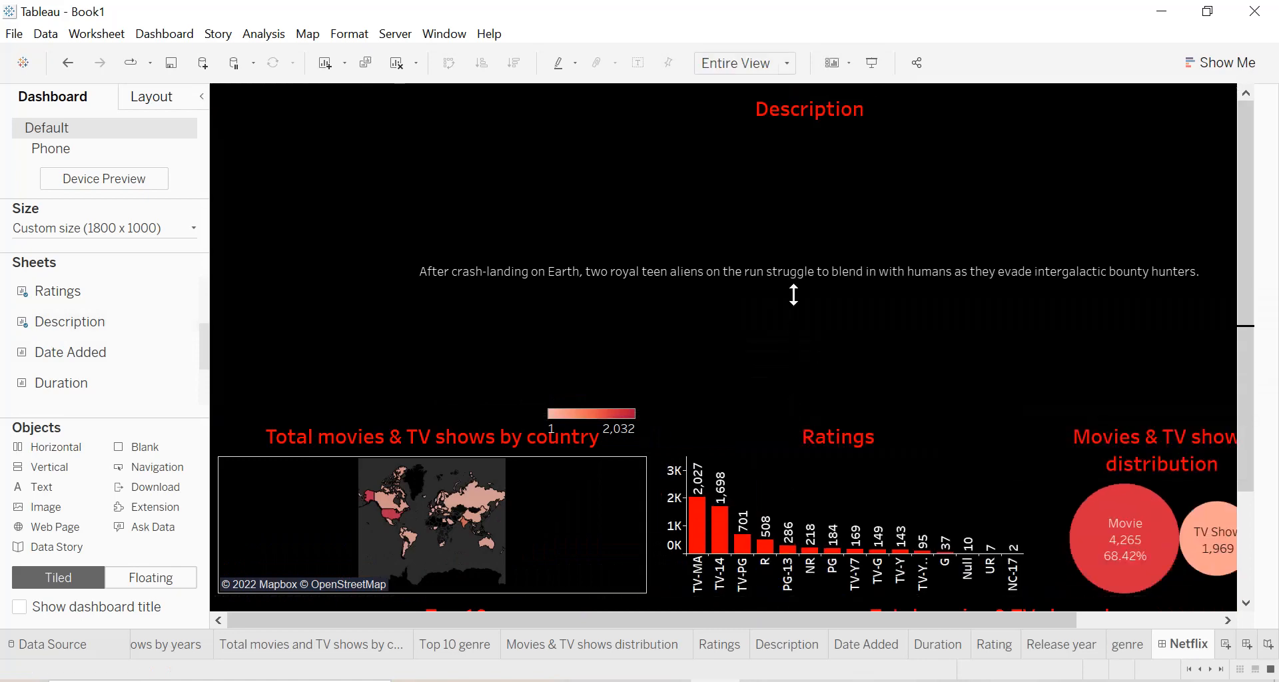
{"action": "left_click_drag", "start_coordinate": [805, 161], "coordinate": [806, 162]}
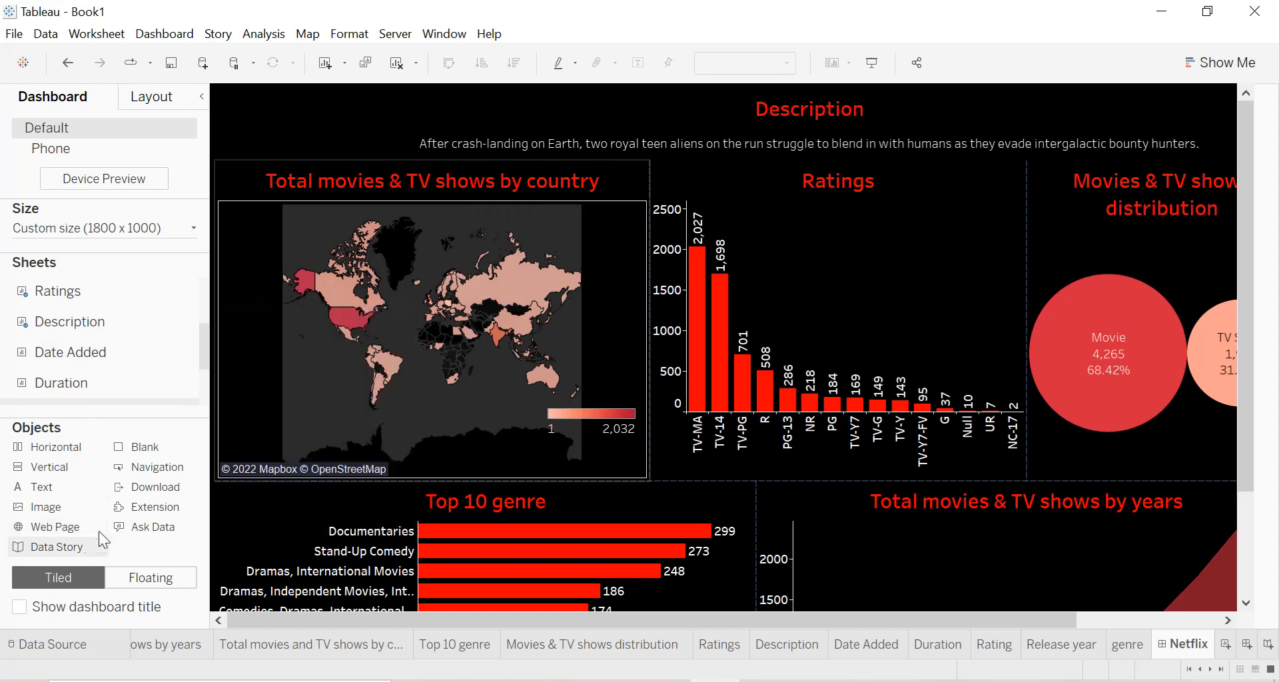
{"action": "scroll", "coordinate": [131, 333], "scroll_direction": "down", "scroll_amount": 3}
{"action": "scroll", "coordinate": [130, 333], "scroll_direction": "up", "scroll_amount": 3}
{"action": "scroll", "coordinate": [131, 333], "scroll_direction": "down", "scroll_amount": 3}
{"action": "scroll", "coordinate": [131, 333], "scroll_direction": "up", "scroll_amount": 3}
{"action": "mouse_move", "coordinate": [86, 357]}
{"action": "left_mouse_down"}
{"action": "mouse_move", "coordinate": [714, 133]}
{"action": "mouse_move", "coordinate": [586, 123]}
{"action": "left_mouse_up"}
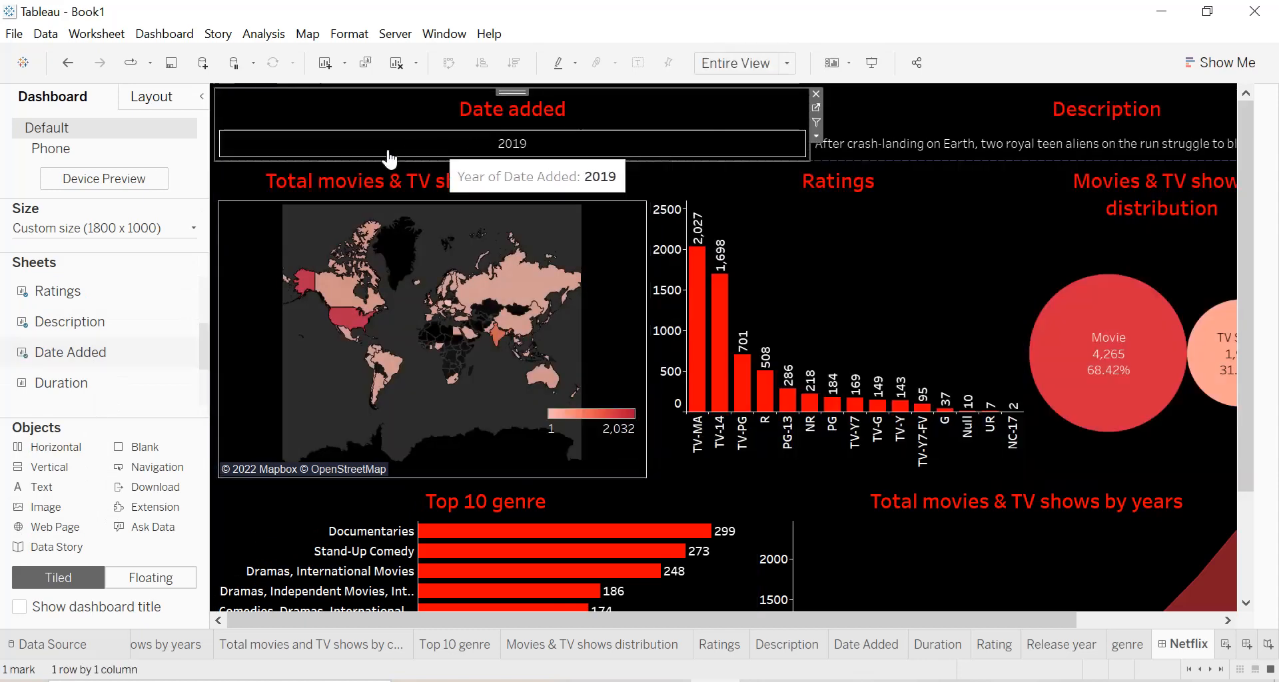
Add the Duration, Rating, Release year and genre sheets to the strip, ordered Rating, Duration, Release year, Date added, Genre, Description
{"action": "mouse_move", "coordinate": [90, 377]}
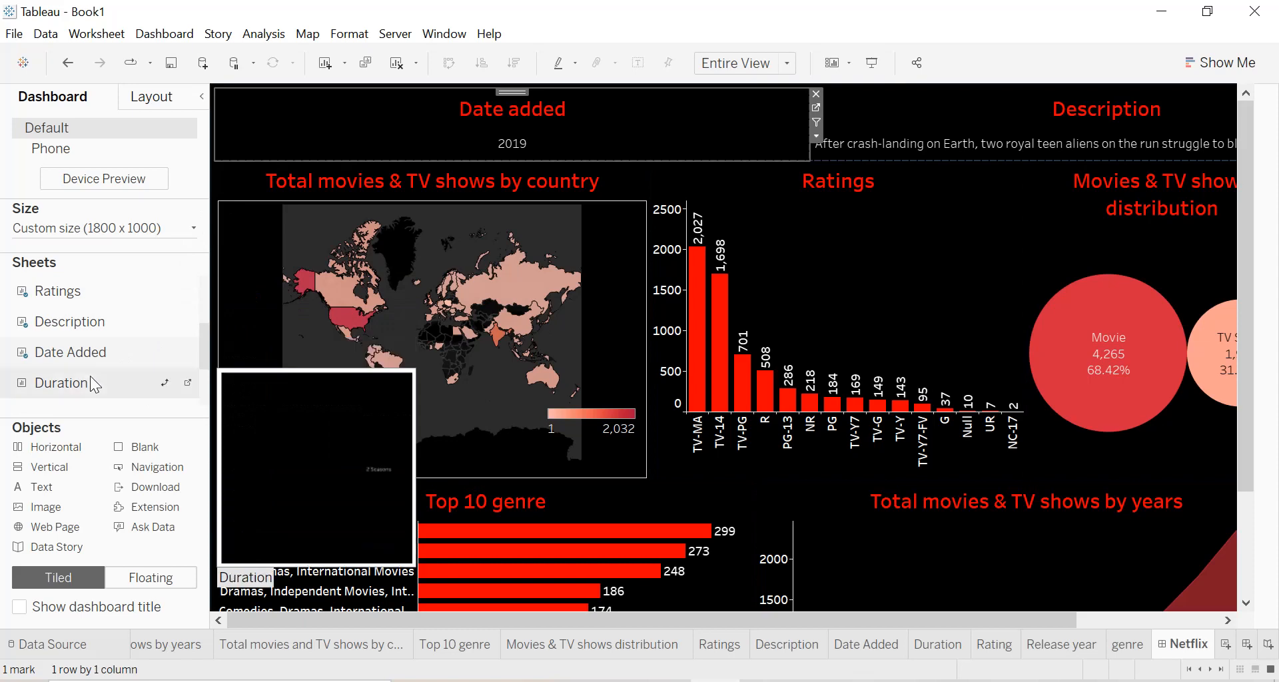
{"action": "mouse_move", "coordinate": [87, 386]}
{"action": "left_mouse_down"}
{"action": "mouse_move", "coordinate": [349, 186]}
{"action": "mouse_move", "coordinate": [410, 122]}
{"action": "left_mouse_up"}
{"action": "mouse_move", "coordinate": [131, 354]}
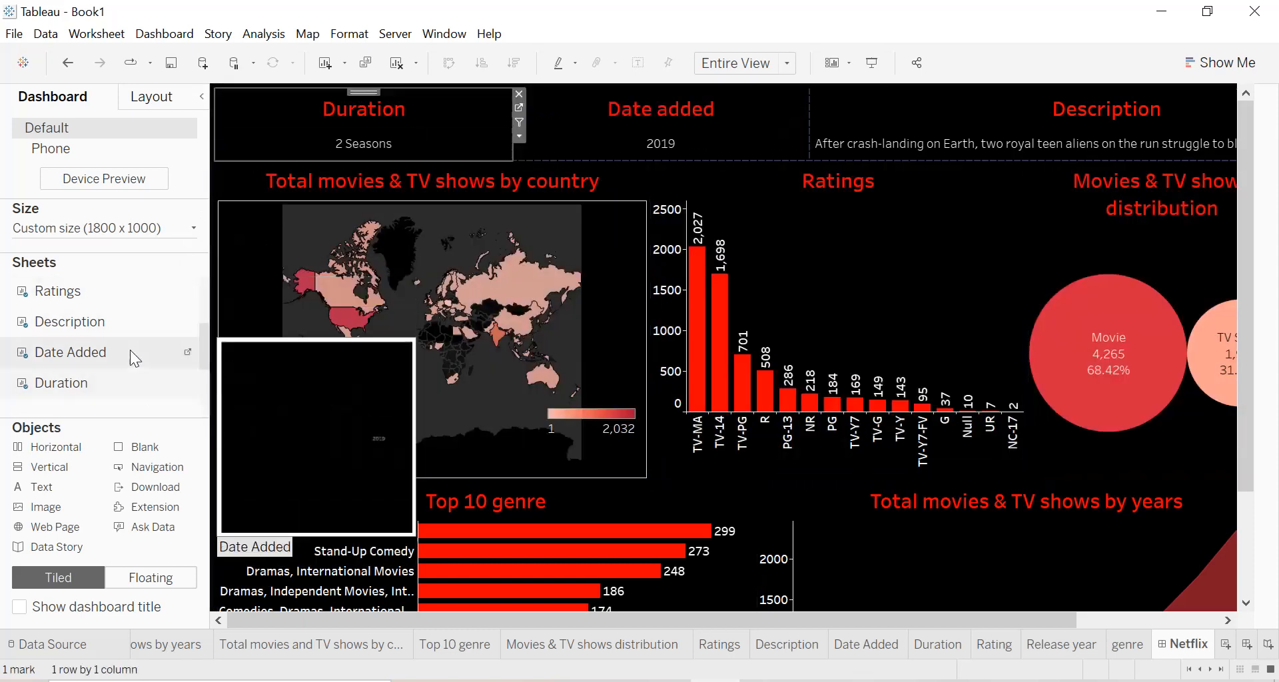
{"action": "scroll", "coordinate": [98, 373], "scroll_direction": "down", "scroll_amount": 3}
{"action": "mouse_move", "coordinate": [81, 336]}
{"action": "left_click_drag", "start_coordinate": [81, 336], "coordinate": [327, 130]}
{"action": "left_click_drag", "start_coordinate": [81, 368], "coordinate": [606, 130]}
{"action": "left_click_drag", "start_coordinate": [90, 405], "coordinate": [845, 129]}
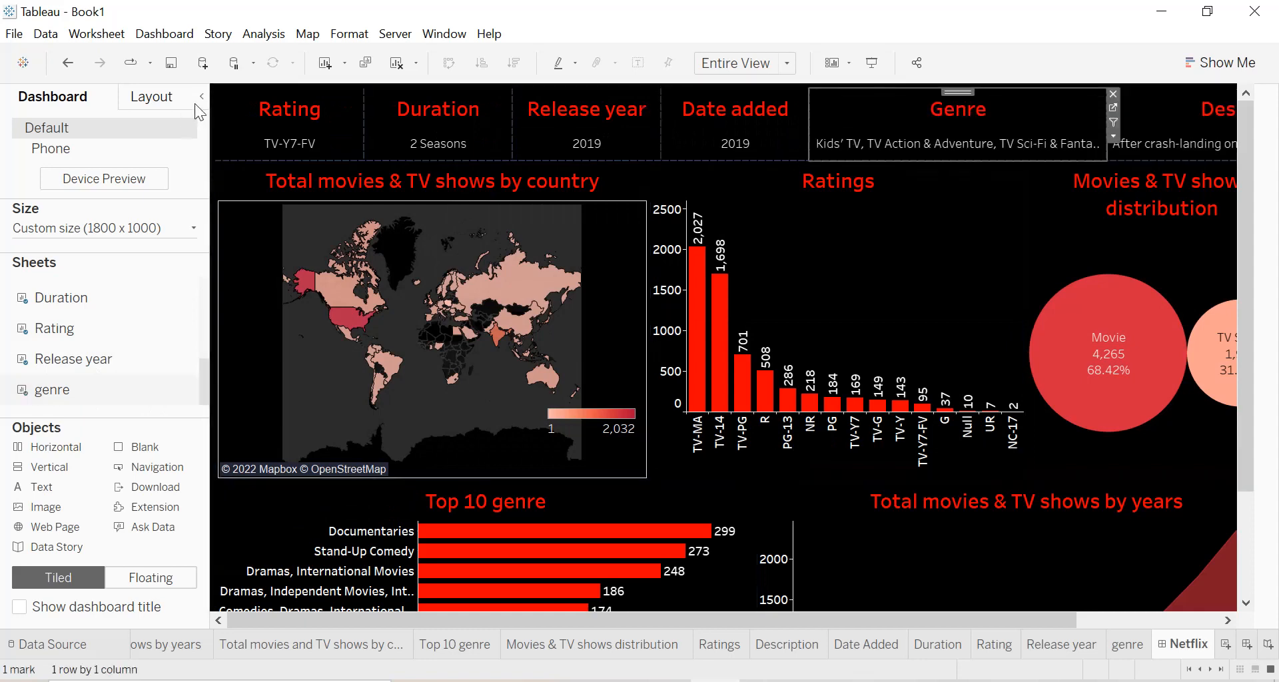
Move the Type filter to the start of the detail strip and stack the Rating tile above Duration
{"action": "left_click", "coordinate": [202, 101]}
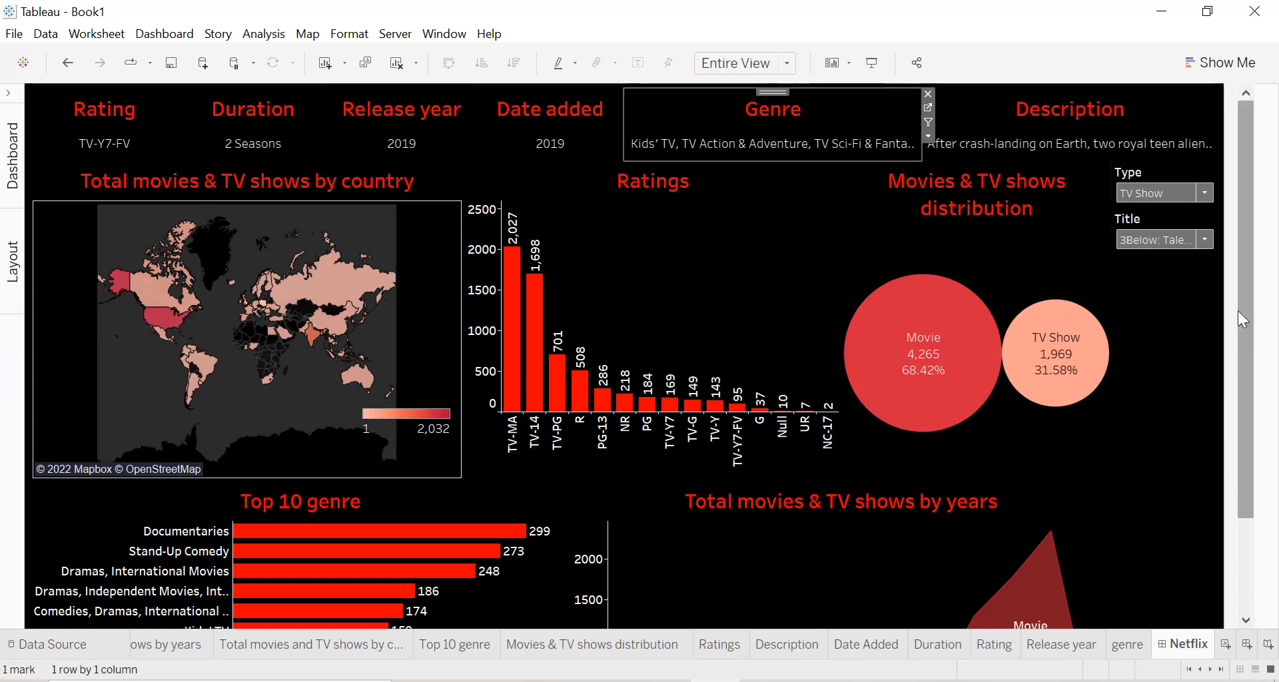
{"action": "left_click", "coordinate": [1150, 170]}
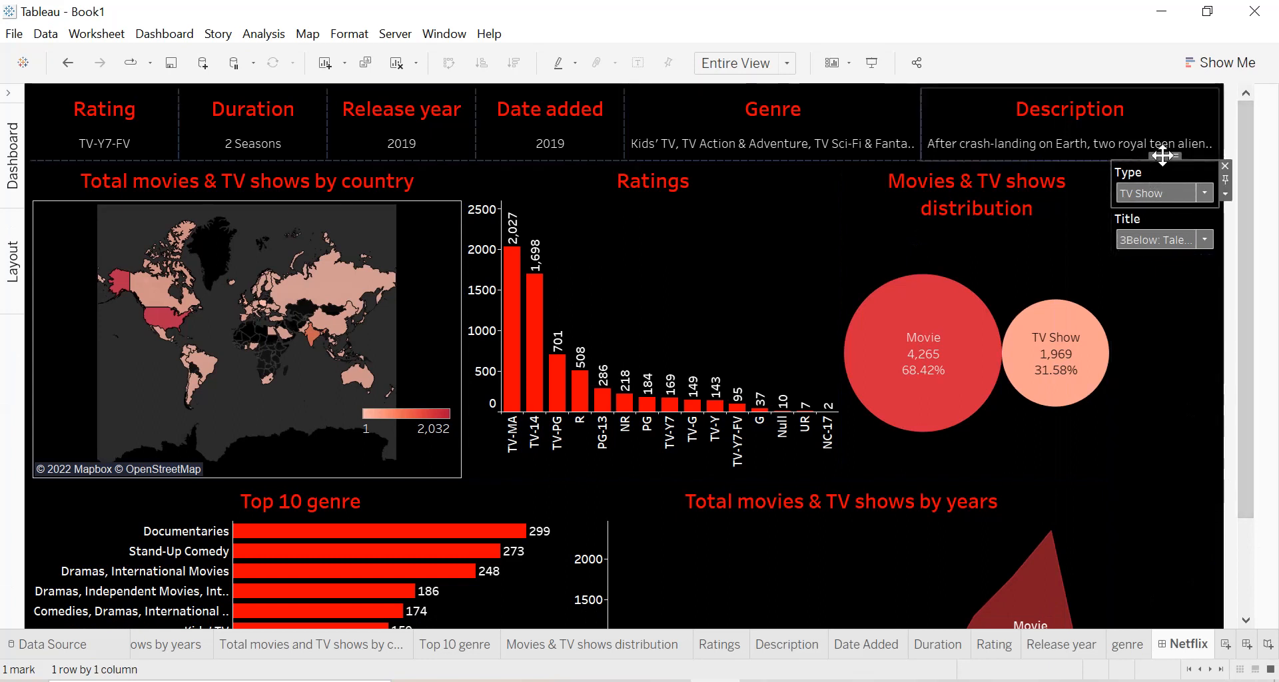
{"action": "left_click_drag", "start_coordinate": [1162, 155], "coordinate": [89, 108]}
{"action": "left_click", "coordinate": [124, 131]}
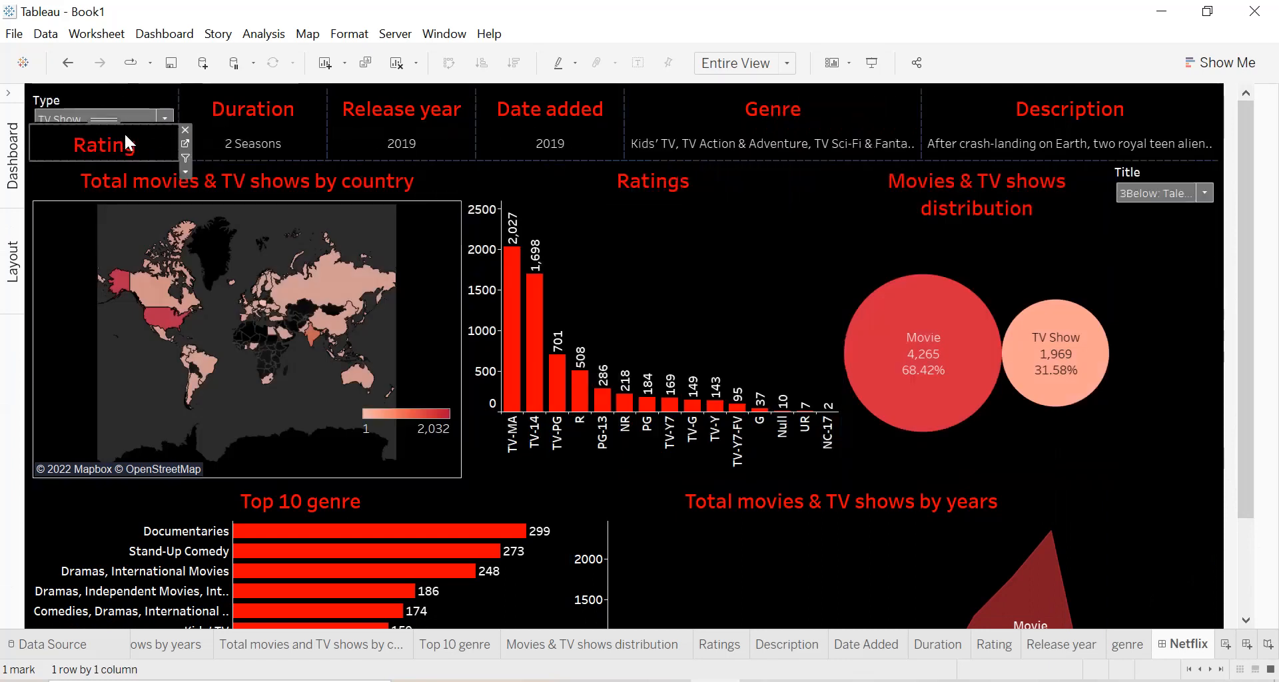
{"action": "left_click_drag", "start_coordinate": [105, 120], "coordinate": [254, 104]}
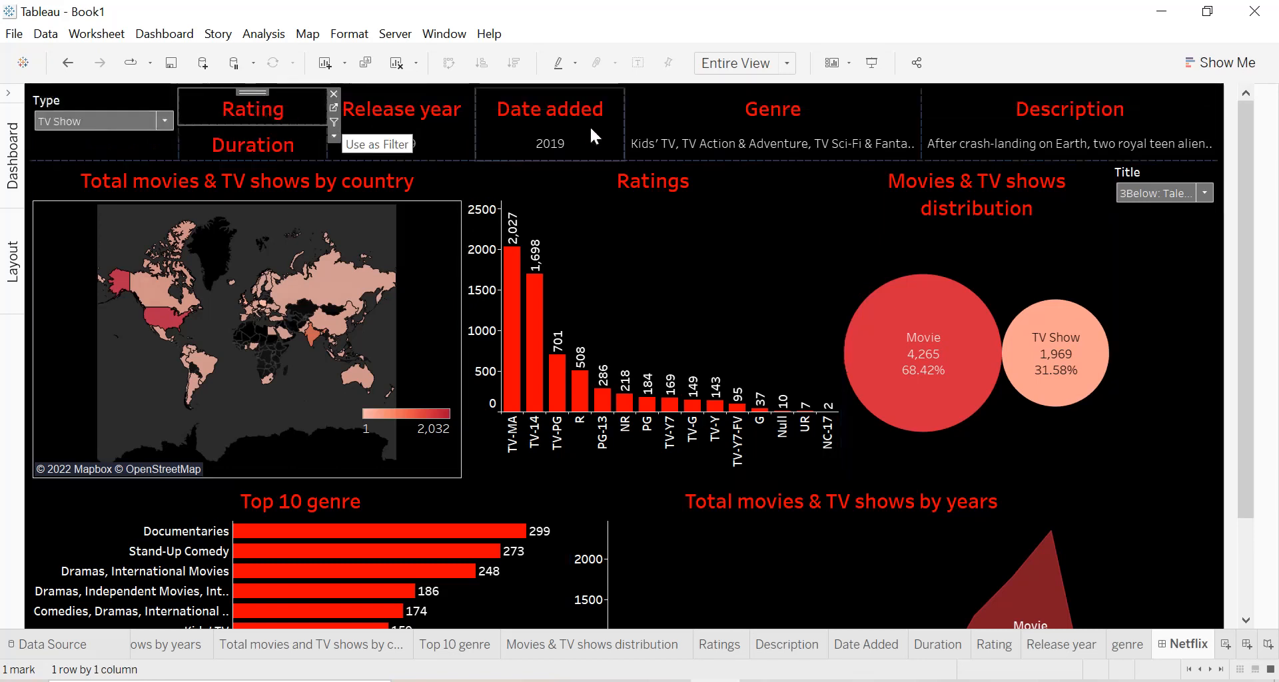
Stack the Title filter beneath the Type filter and make the detail strip taller so that the full description text fits
{"action": "left_click", "coordinate": [1158, 186]}
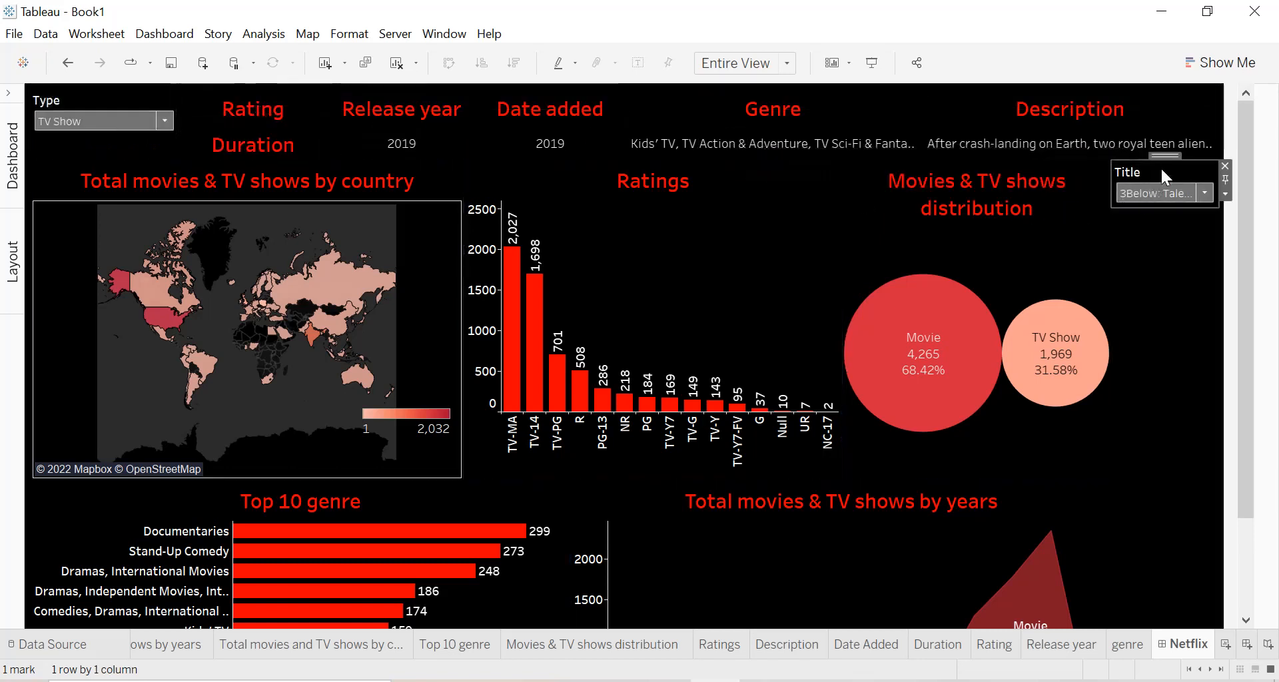
{"action": "left_click_drag", "start_coordinate": [1109, 161], "coordinate": [70, 142]}
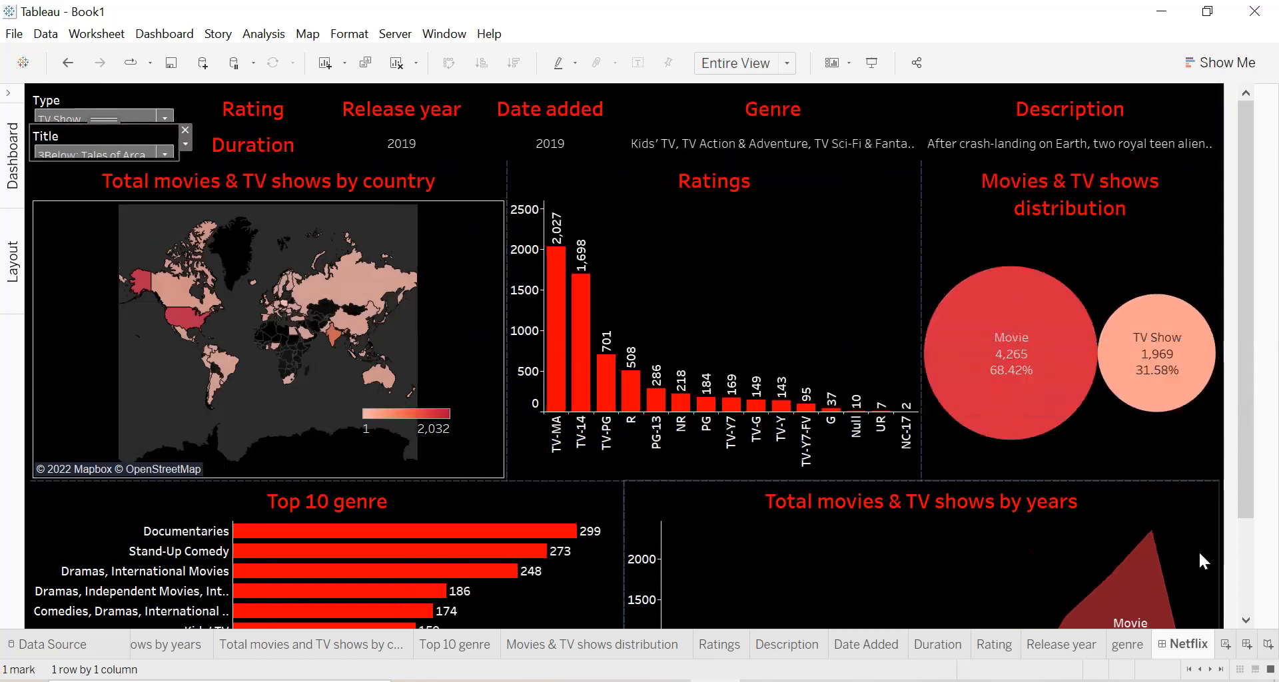
{"action": "scroll", "coordinate": [1148, 453], "scroll_direction": "down", "scroll_amount": 1}
{"action": "left_click_drag", "start_coordinate": [1242, 306], "coordinate": [1249, 223]}
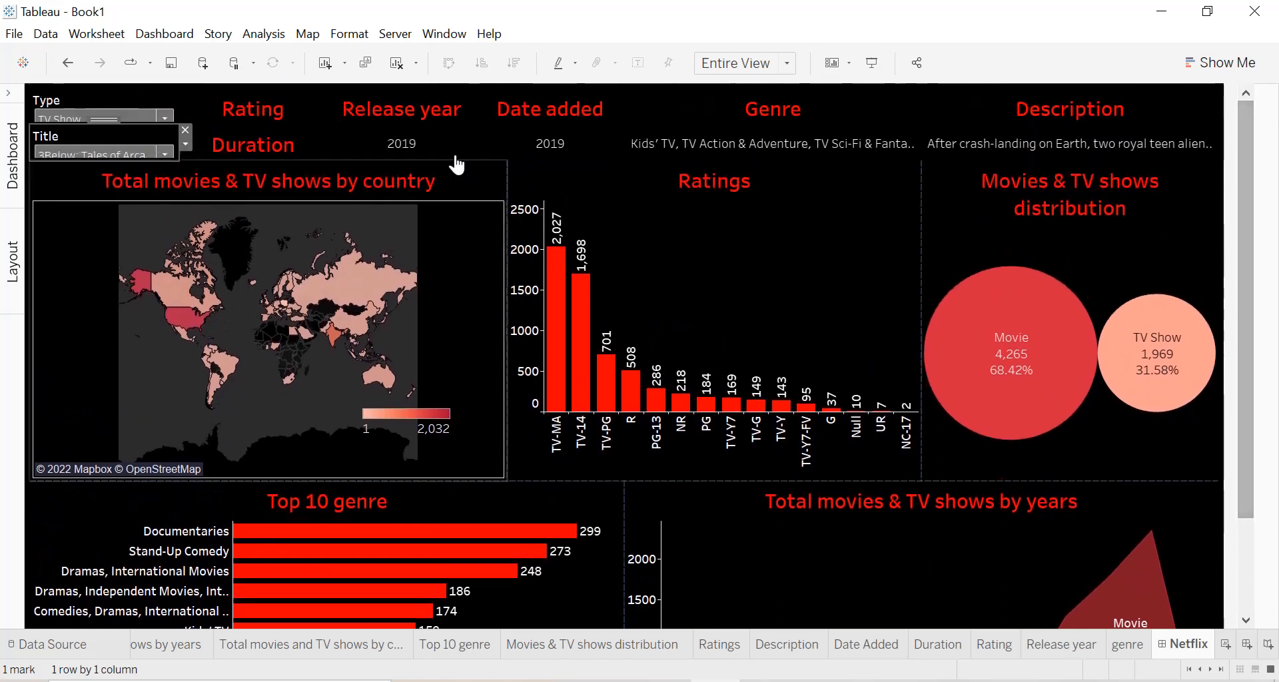
{"action": "left_click", "coordinate": [527, 162]}
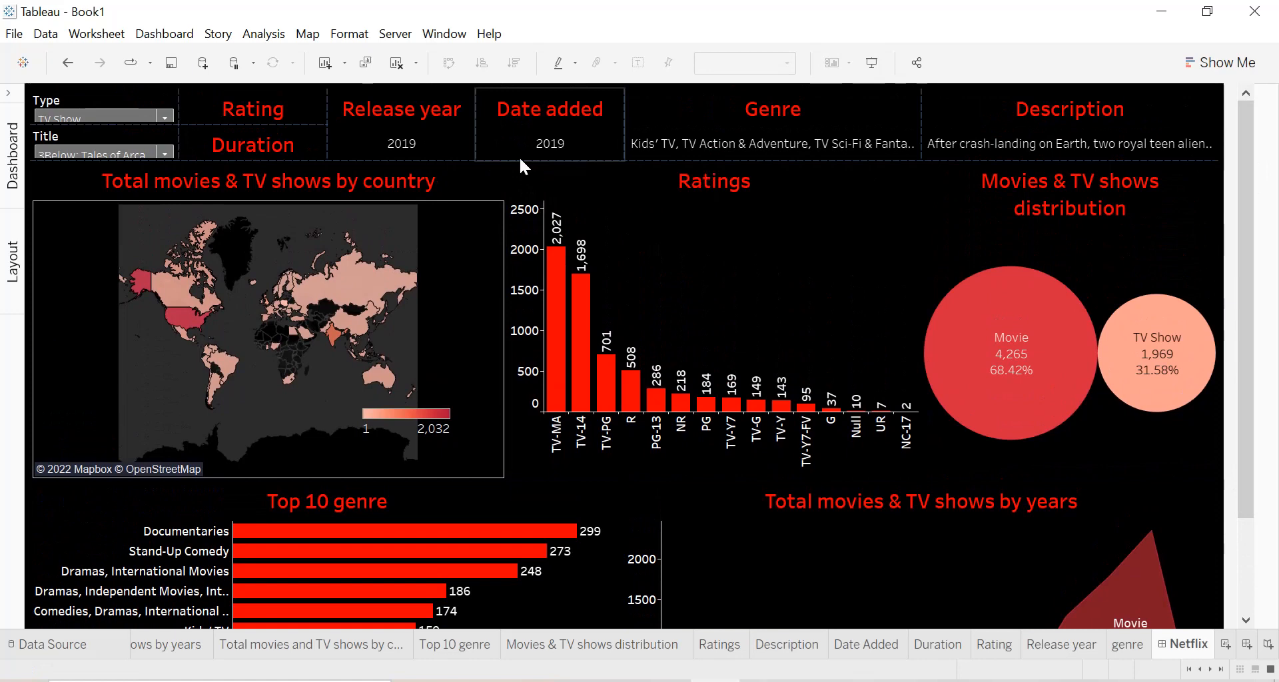
{"action": "left_click_drag", "start_coordinate": [513, 162], "coordinate": [506, 177]}
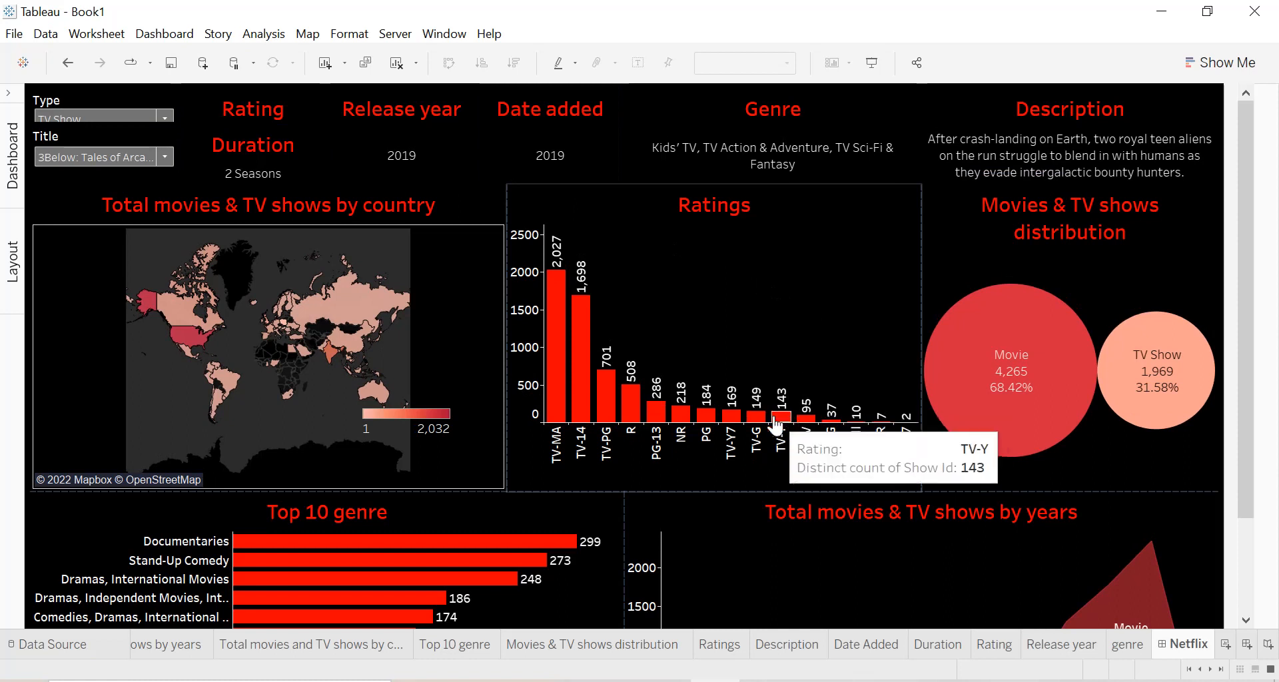
Set the font size of the Rating tile's title to 10
{"action": "left_click", "coordinate": [271, 112]}
{"action": "double_click", "coordinate": [270, 109]}
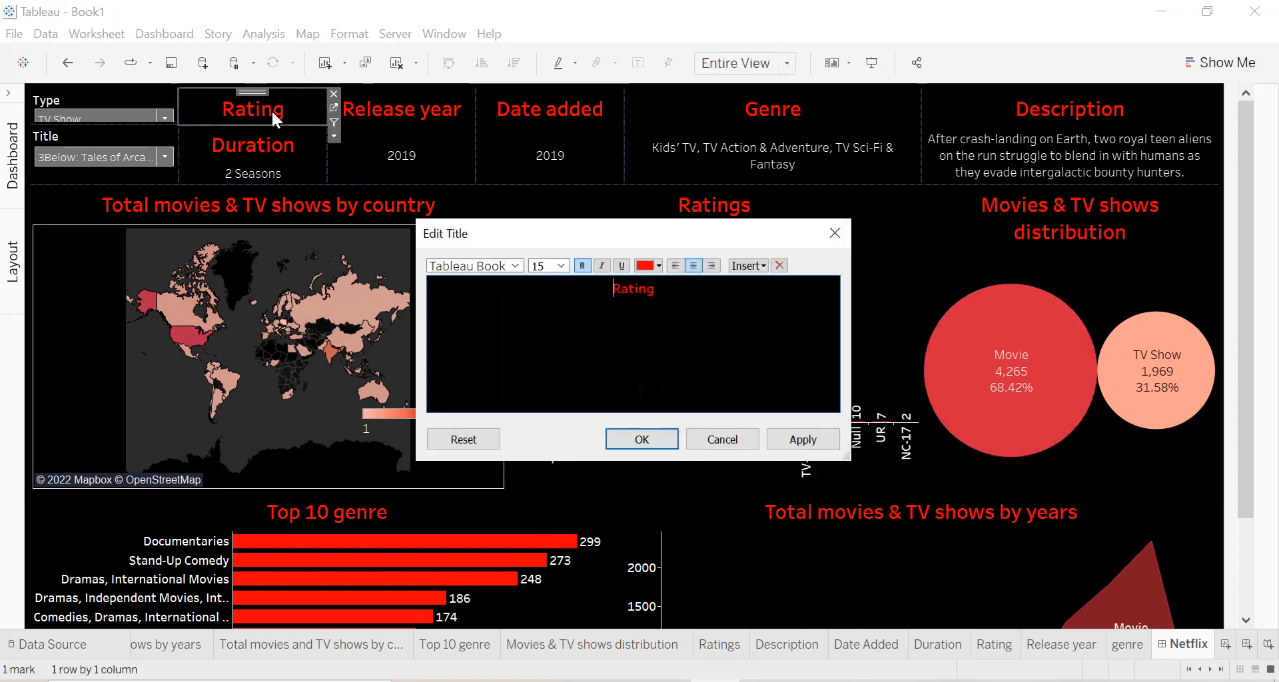
{"action": "left_click", "coordinate": [563, 266]}
{"action": "left_click", "coordinate": [550, 302]}
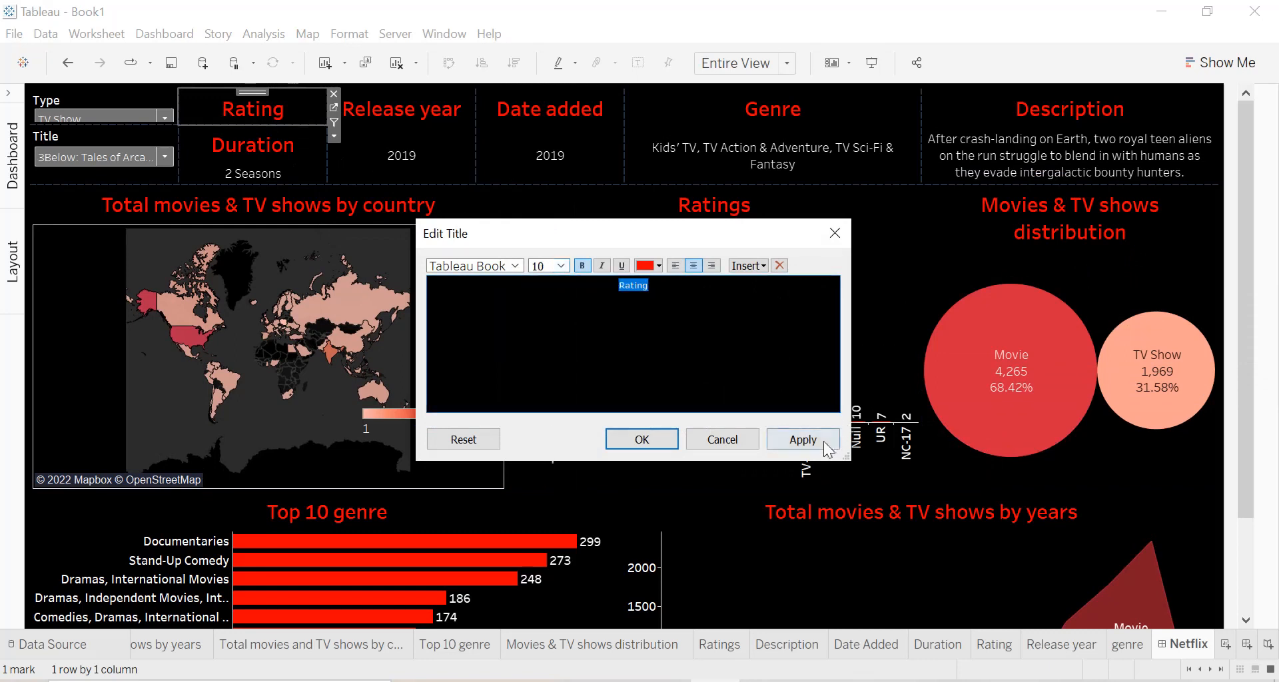
{"action": "left_click", "coordinate": [802, 439]}
{"action": "left_click", "coordinate": [665, 442]}
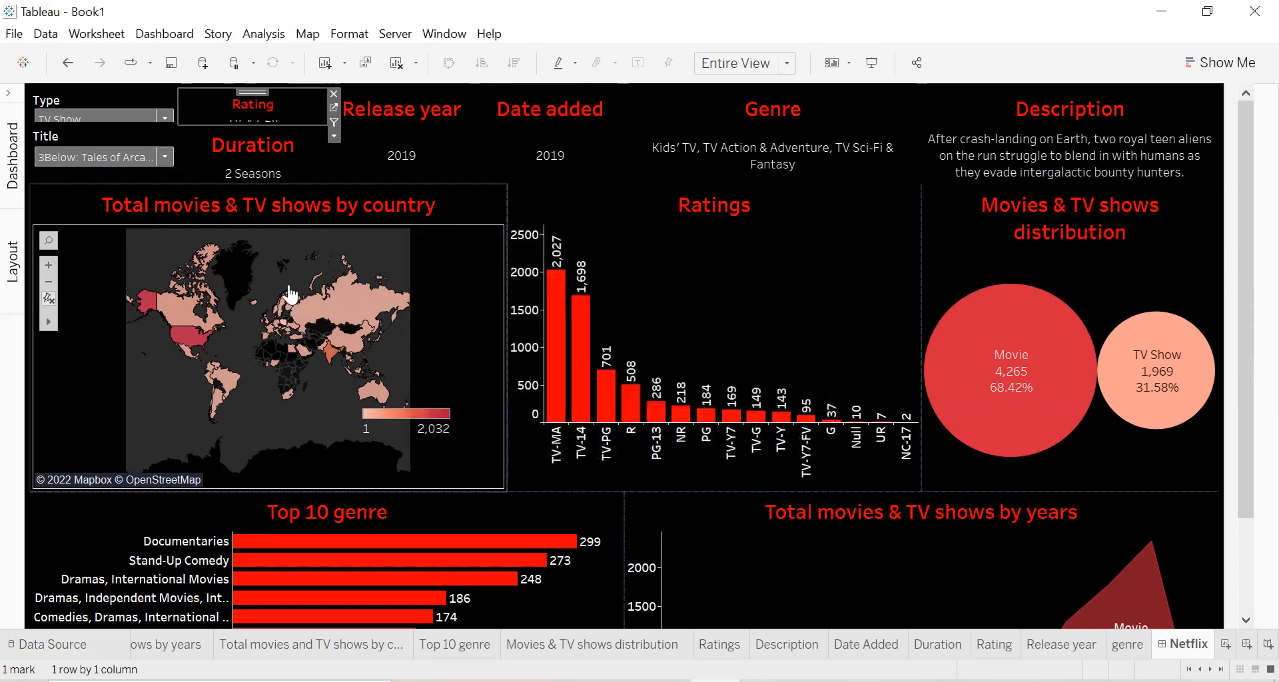
Set the font size of the Duration tile's title to 10
{"action": "double_click", "coordinate": [254, 145]}
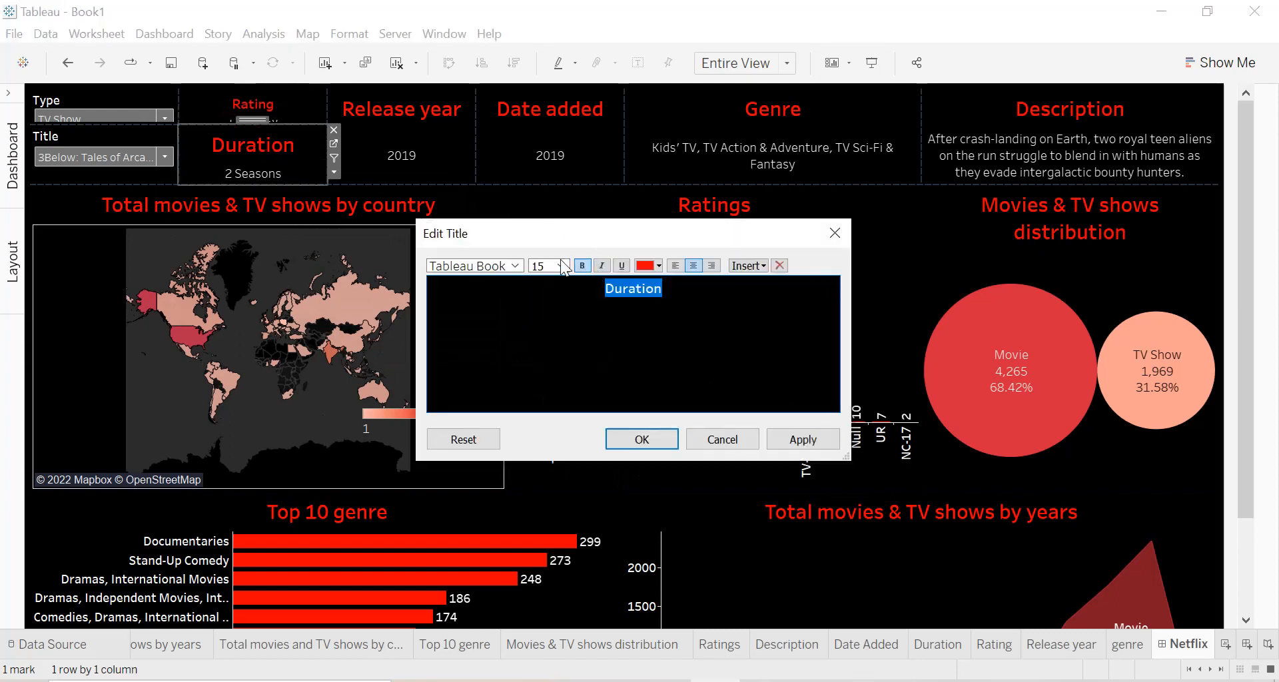
{"action": "left_click", "coordinate": [562, 266]}
{"action": "left_click", "coordinate": [537, 304]}
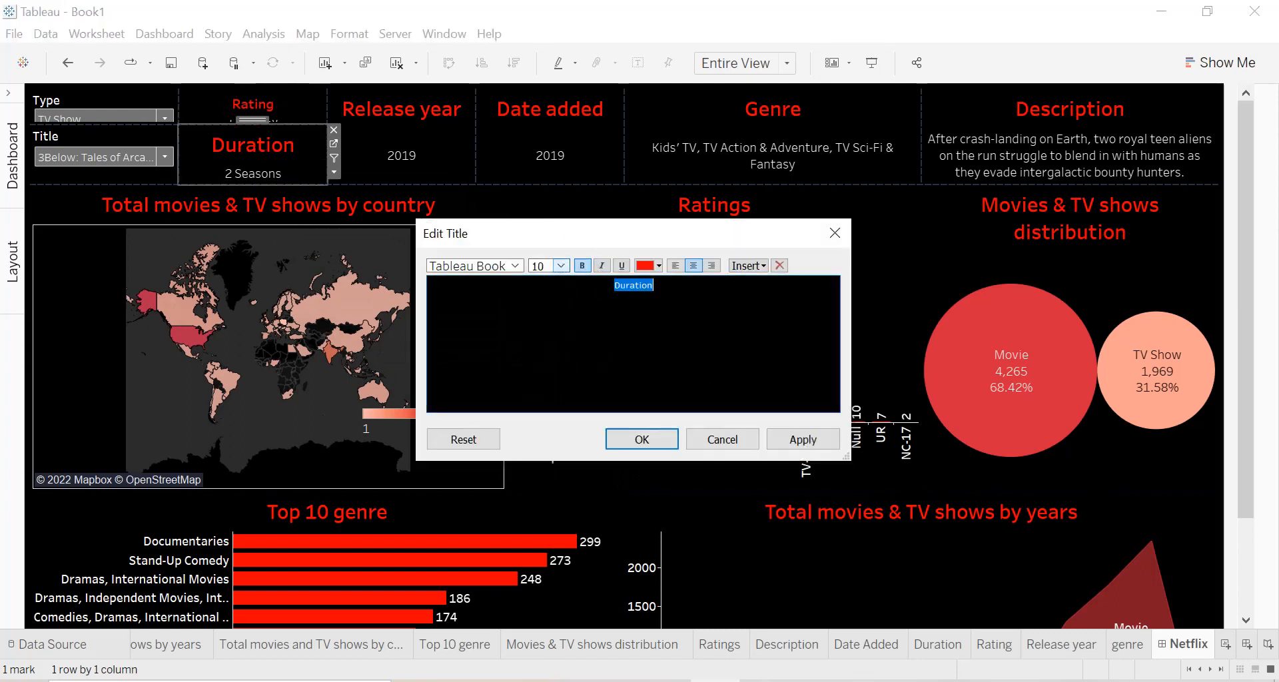
{"action": "left_click", "coordinate": [819, 436]}
{"action": "left_click", "coordinate": [670, 438]}
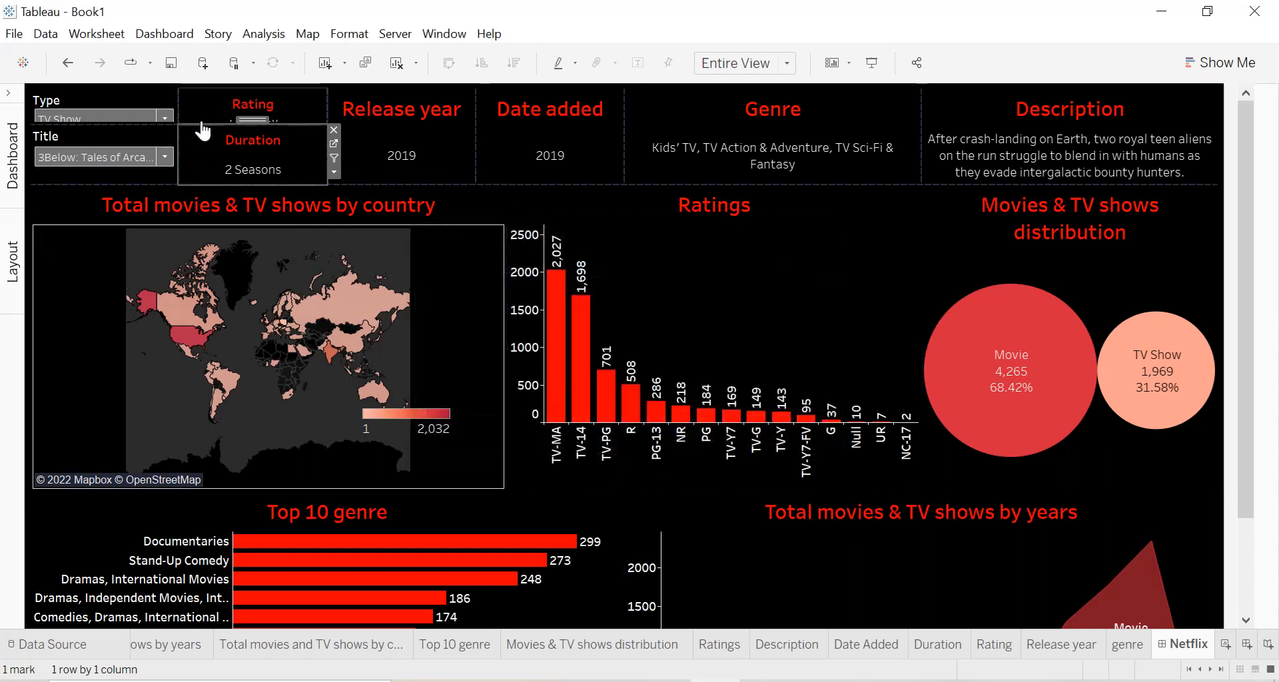
Make the detail strip taller so the stacked Rating and Duration values fit, and clear the selected release-year mark
{"action": "left_click", "coordinate": [346, 170]}
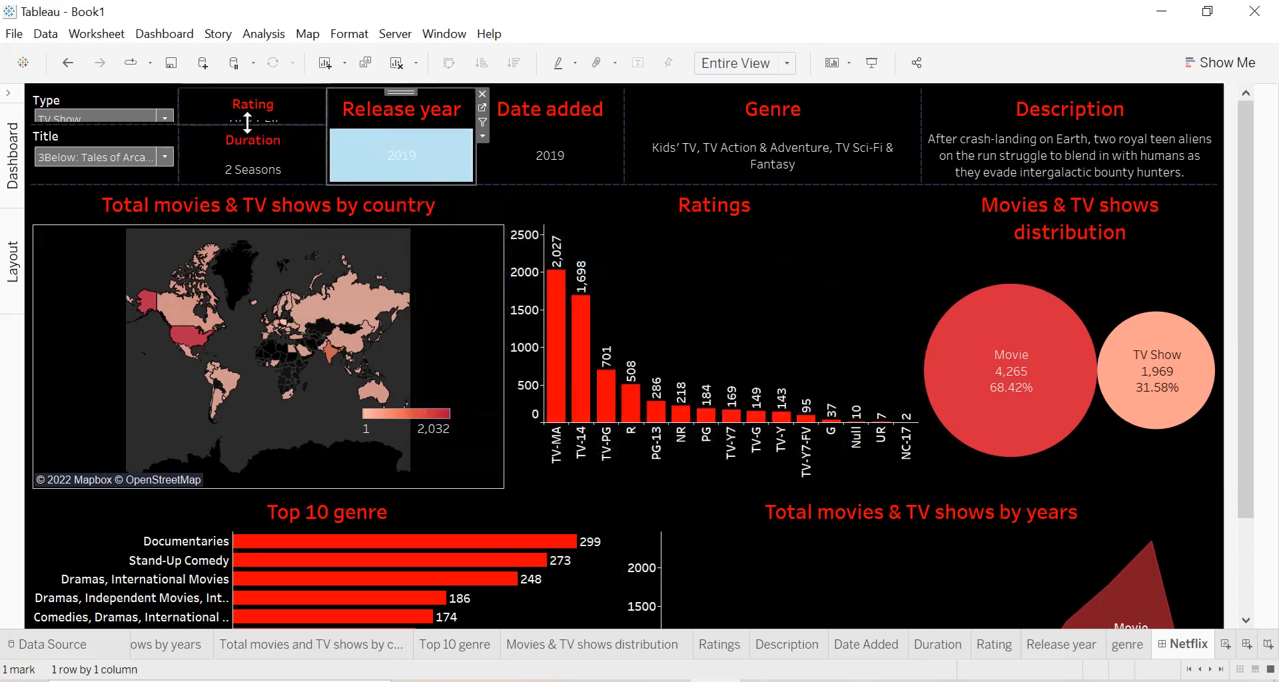
{"action": "left_click", "coordinate": [247, 123]}
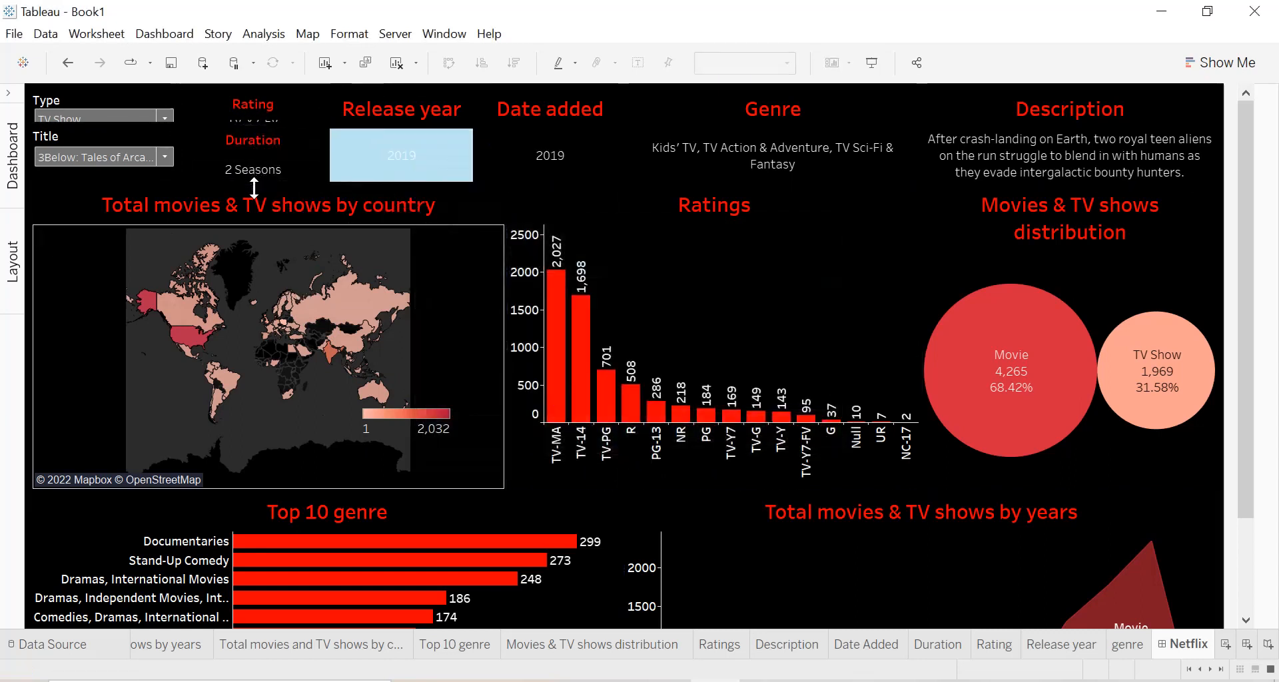
{"action": "left_click_drag", "start_coordinate": [251, 199], "coordinate": [251, 212]}
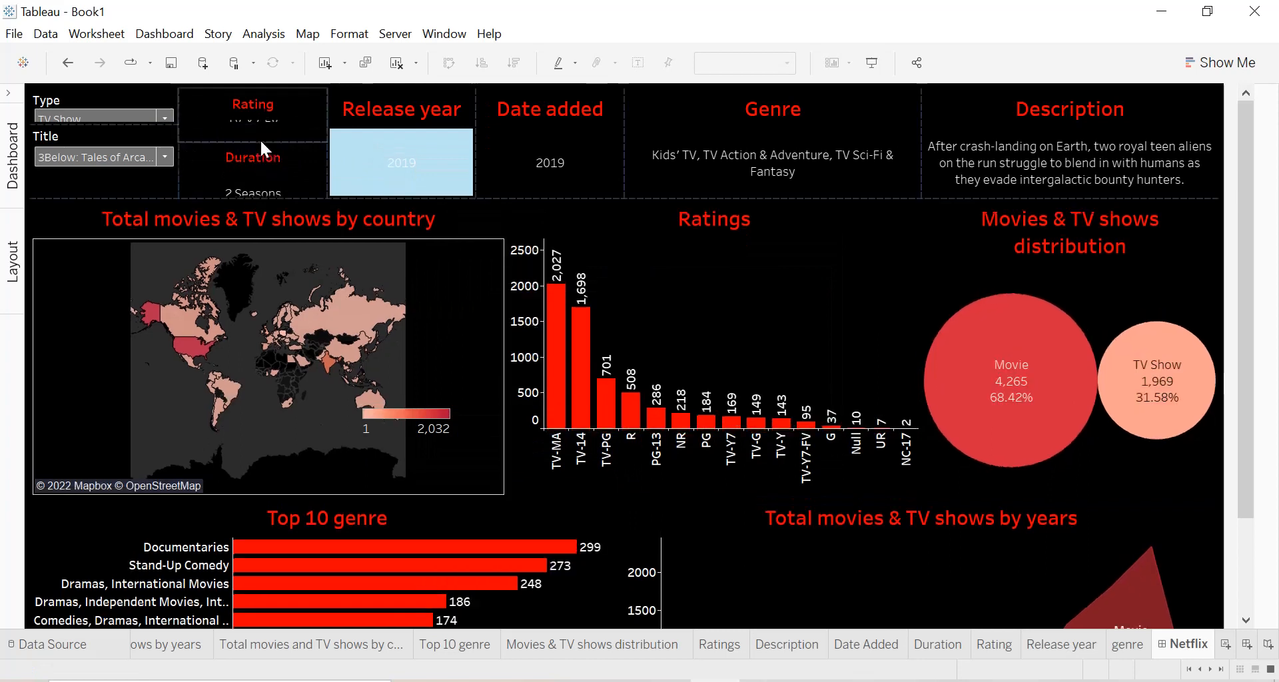
{"action": "left_click", "coordinate": [415, 117]}
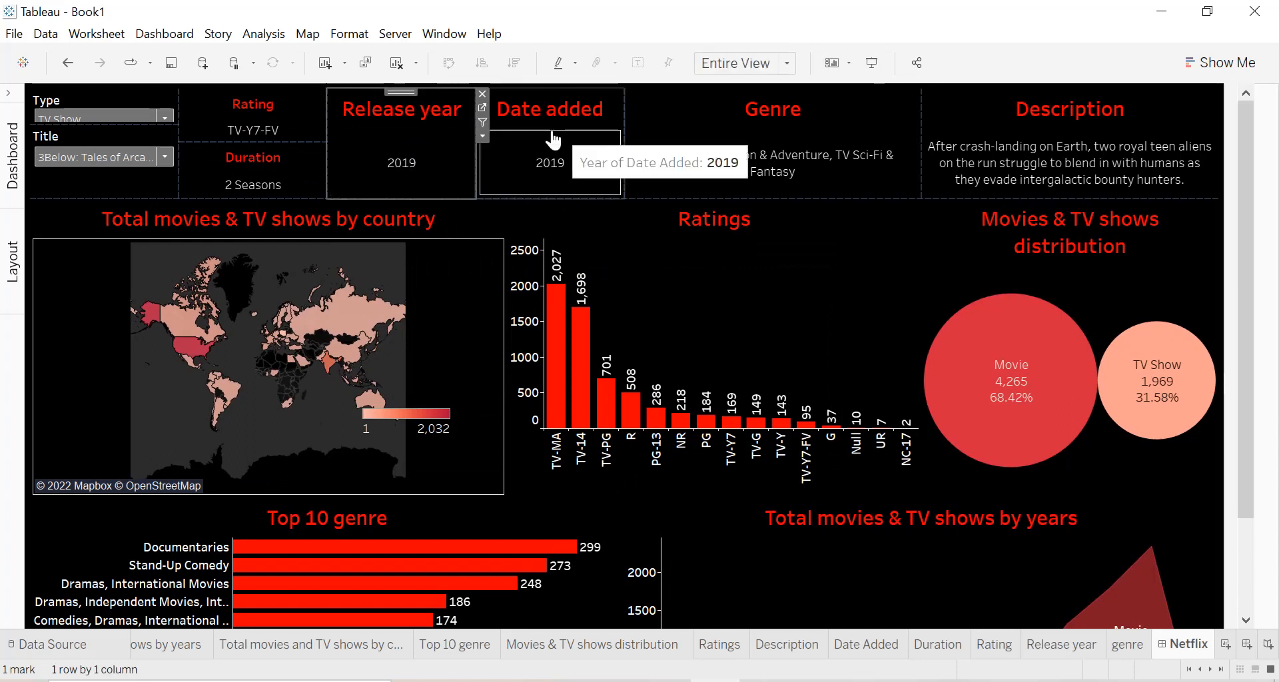
Set the font size of the Release year tile's title to 10
{"action": "double_click", "coordinate": [410, 109]}
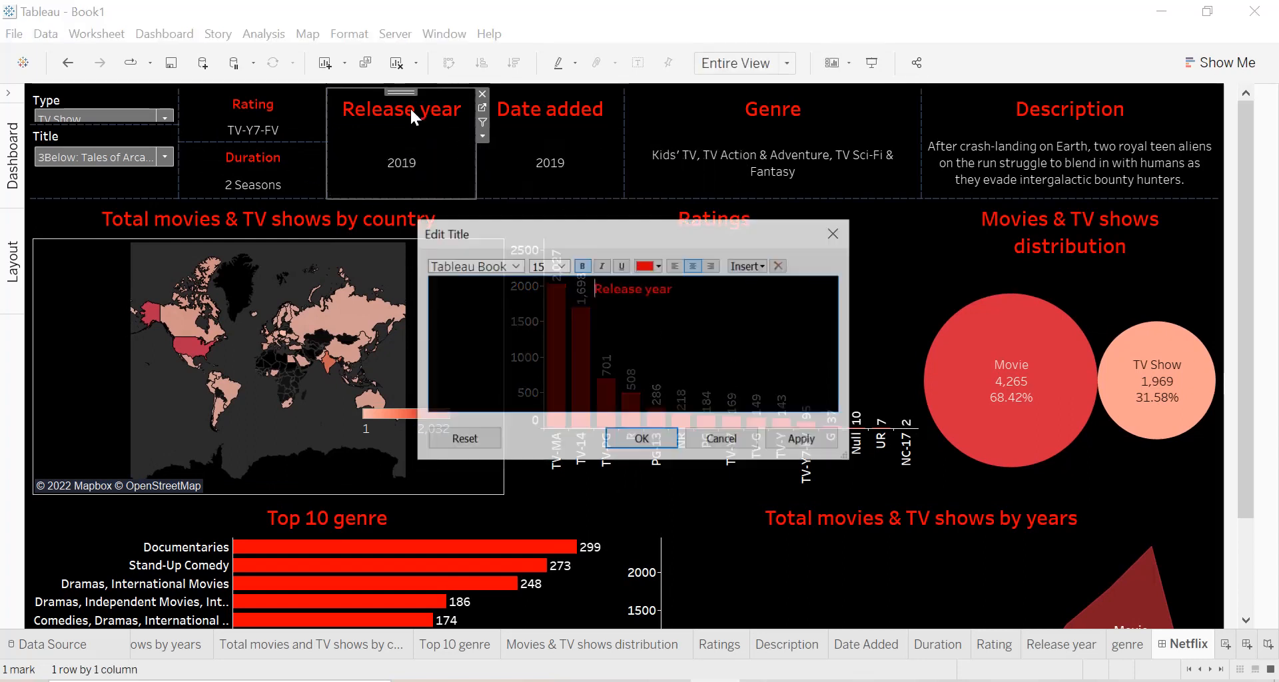
{"action": "key", "text": "ctrl+a"}
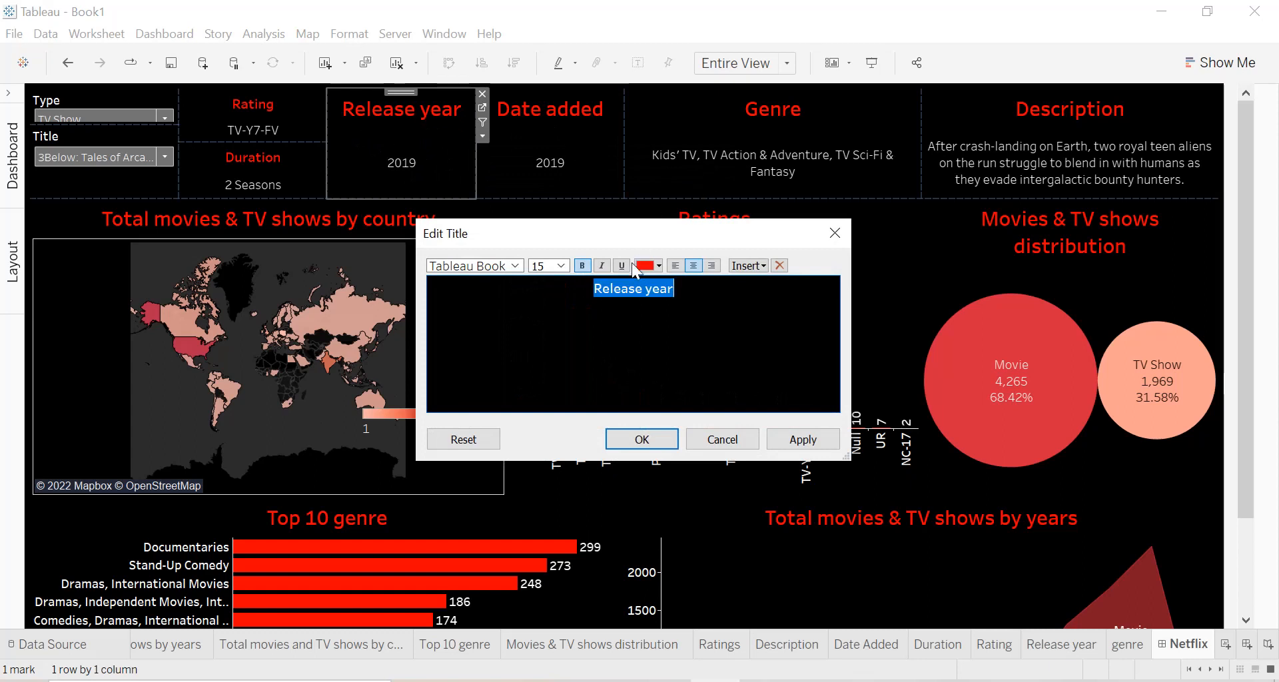
{"action": "left_click", "coordinate": [561, 266]}
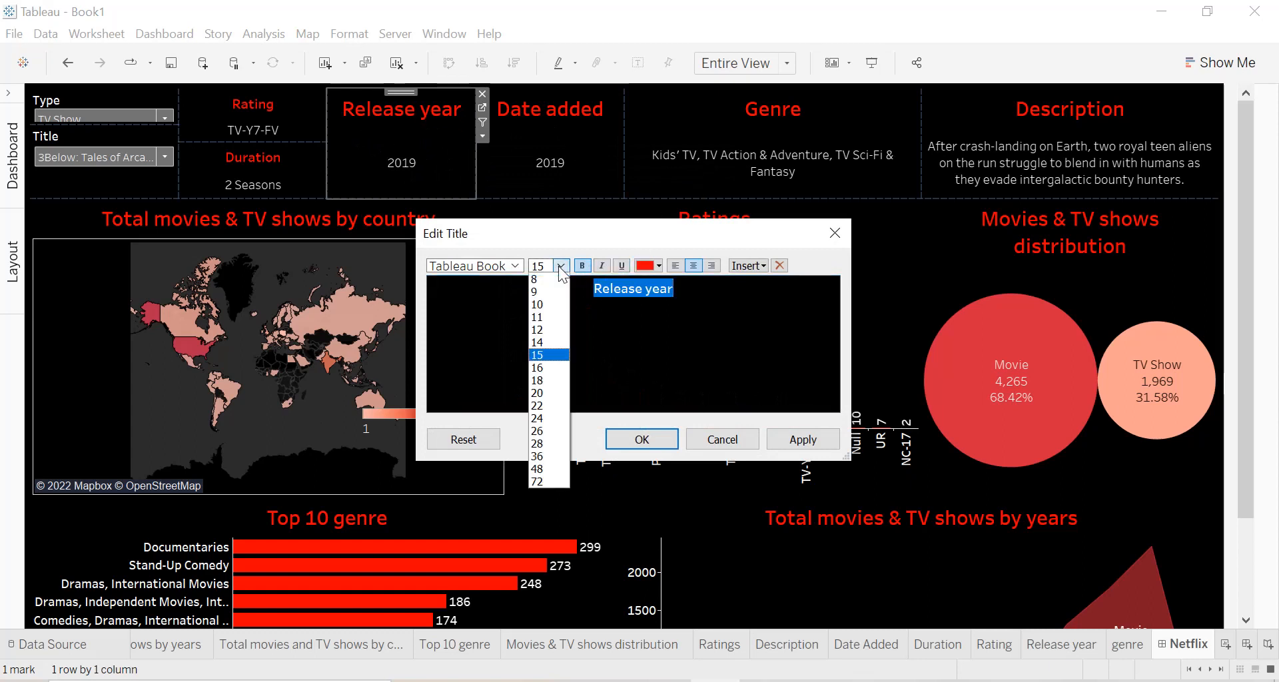
{"action": "left_click", "coordinate": [546, 308]}
{"action": "left_click", "coordinate": [803, 439]}
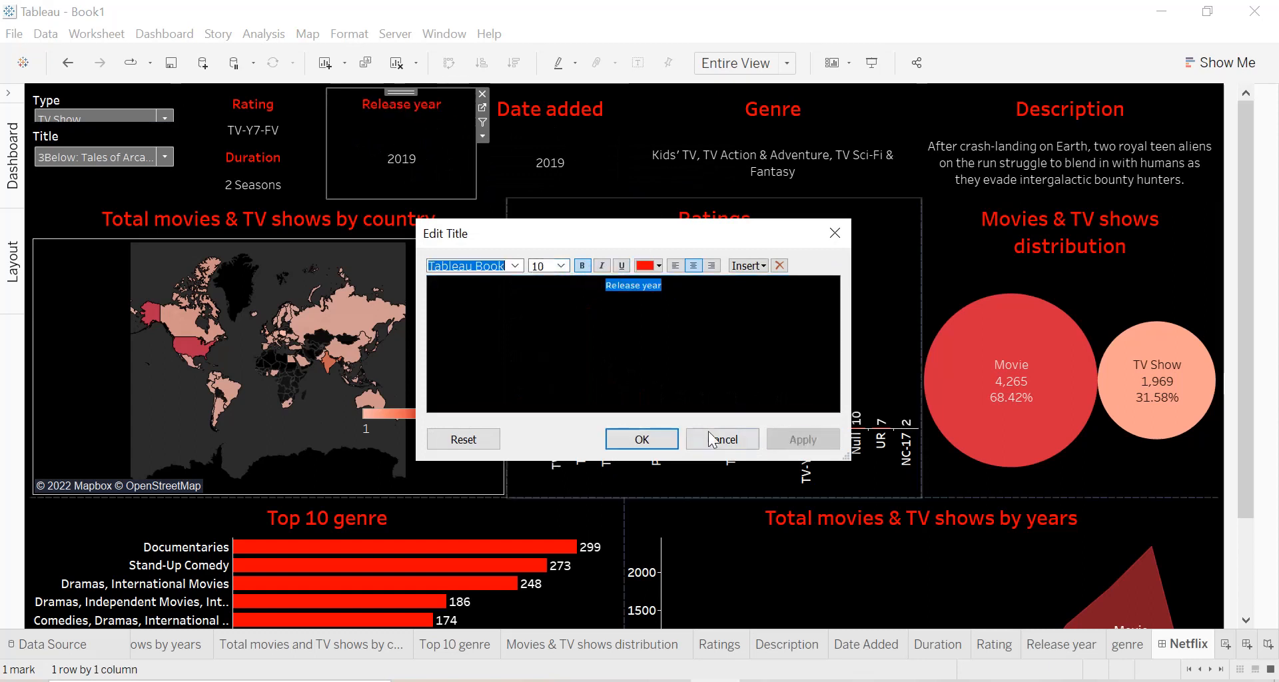
{"action": "left_click", "coordinate": [657, 434]}
Set the font size of the Date added tile's title to 10
{"action": "double_click", "coordinate": [570, 109]}
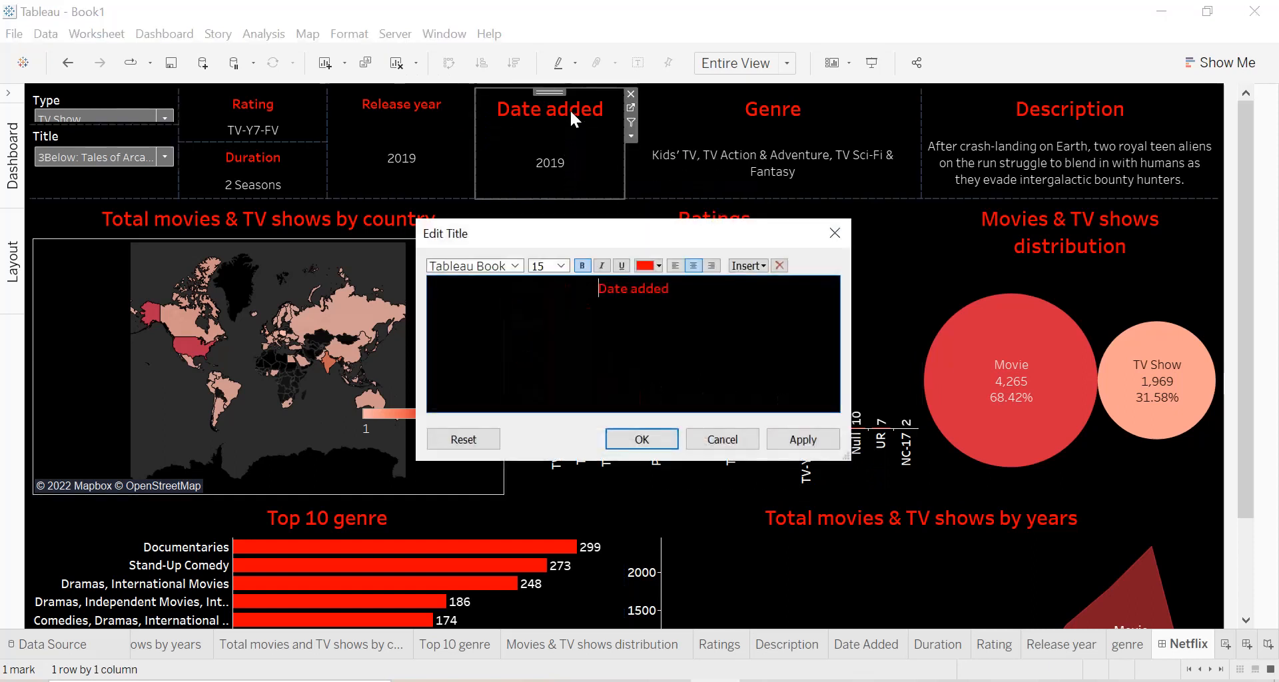
{"action": "key", "text": "ctrl+a"}
{"action": "left_click", "coordinate": [561, 266]}
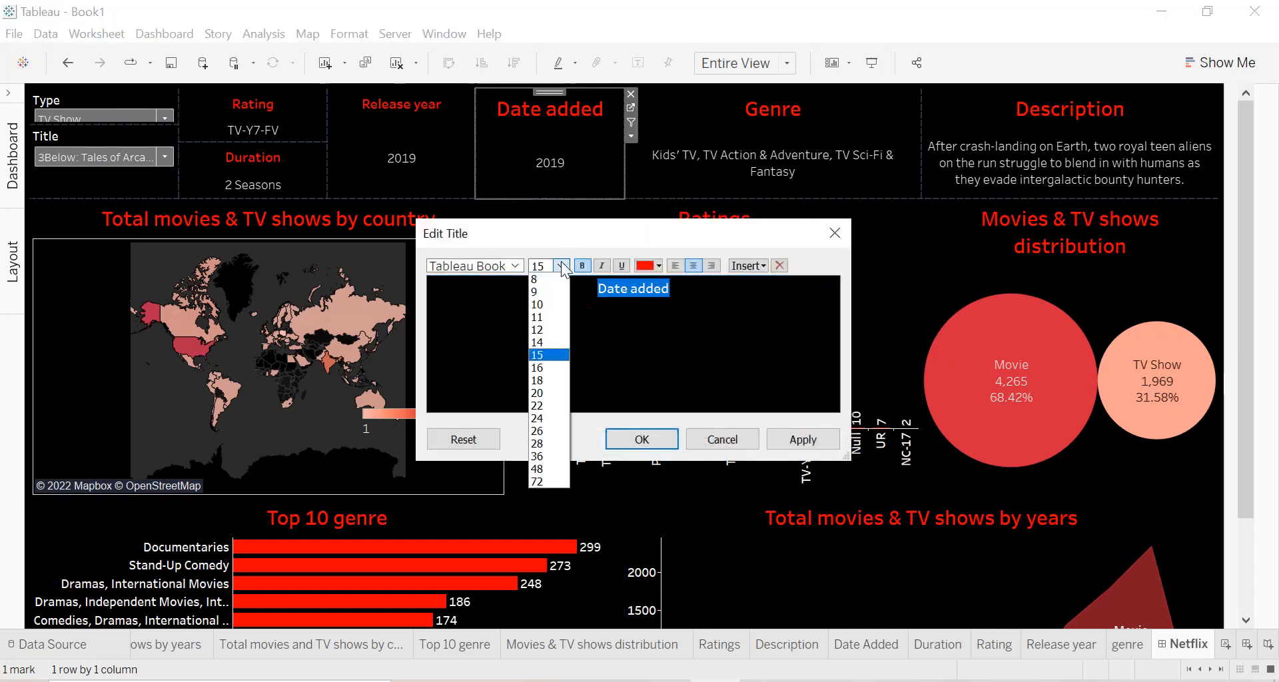
{"action": "left_click", "coordinate": [546, 308]}
{"action": "left_click", "coordinate": [802, 440]}
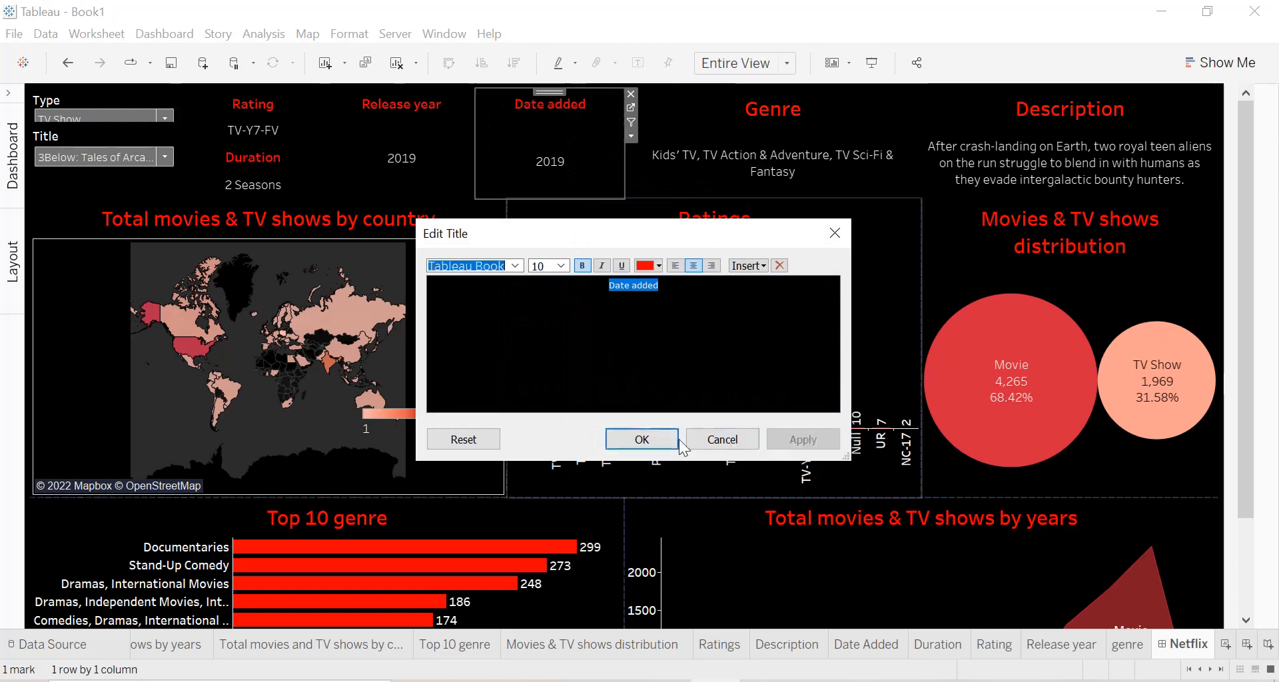
{"action": "left_click", "coordinate": [641, 439]}
Stack the Date added tile beneath Release year and narrow their column to give the Genre tile more width
{"action": "left_click_drag", "start_coordinate": [549, 93], "coordinate": [401, 163]}
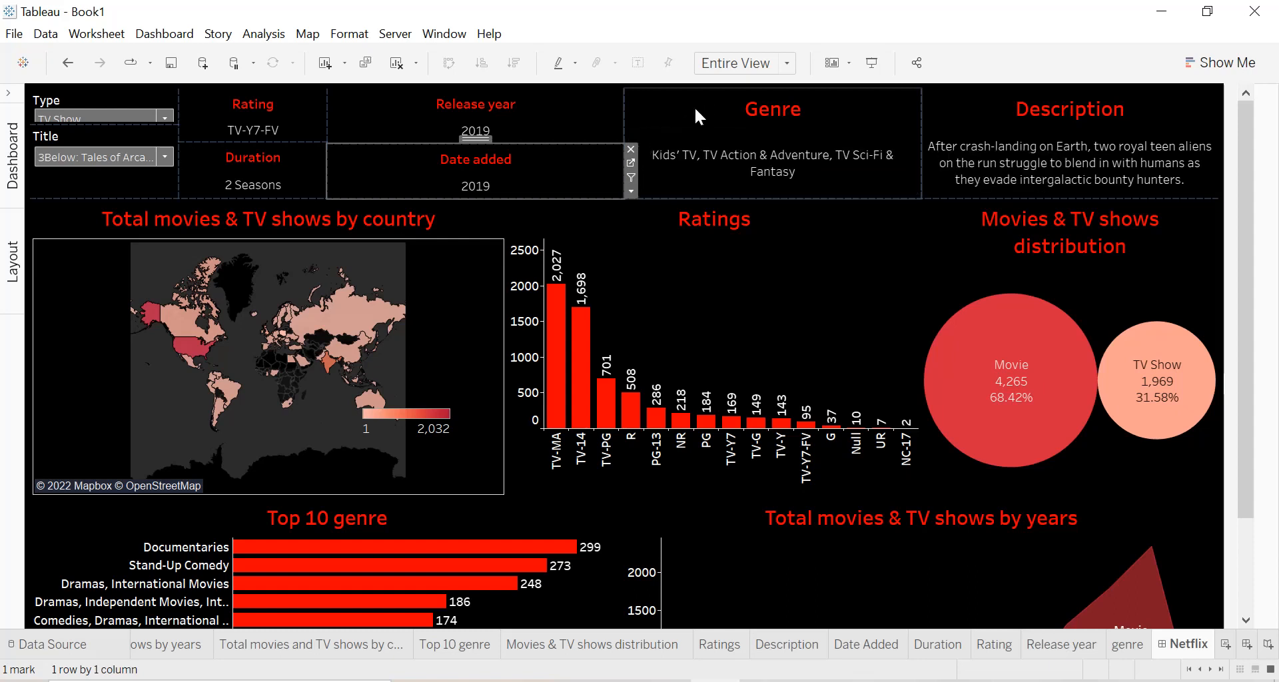
{"action": "left_click_drag", "start_coordinate": [622, 132], "coordinate": [468, 131]}
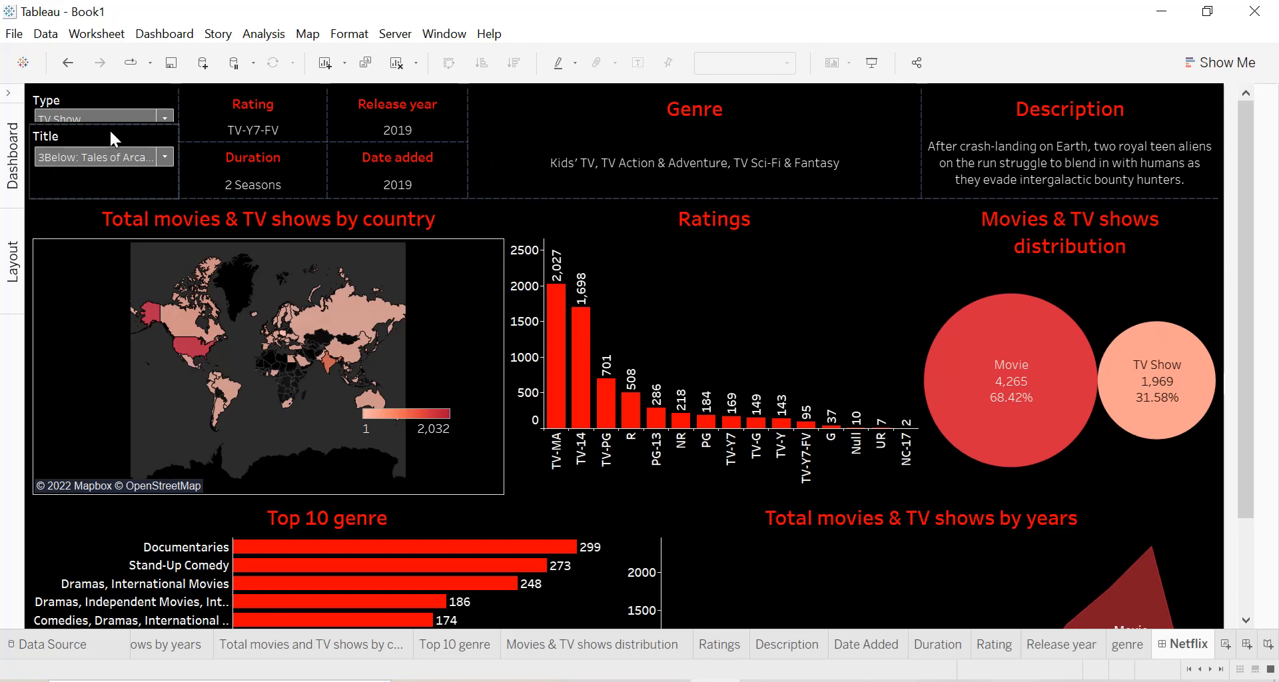
{"action": "left_click", "coordinate": [119, 103]}
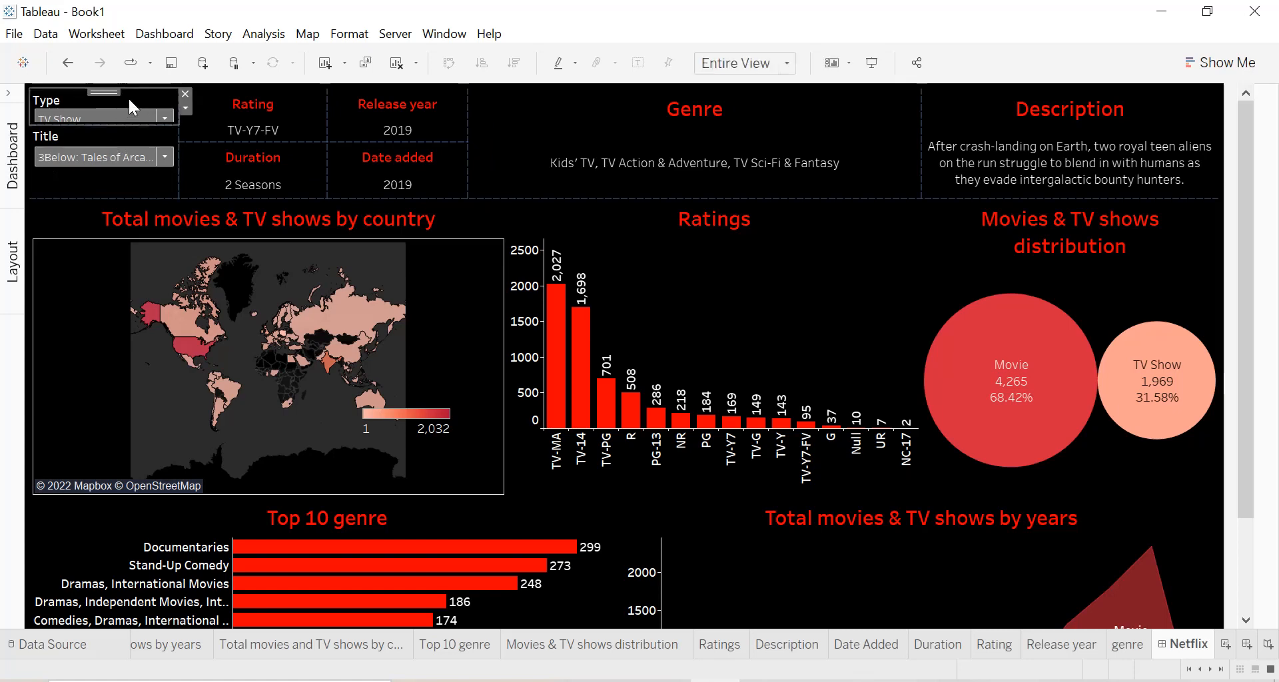
Center the titles of the dashboard's Type and Title filters
{"action": "left_click", "coordinate": [189, 107]}
{"action": "left_click", "coordinate": [215, 175]}
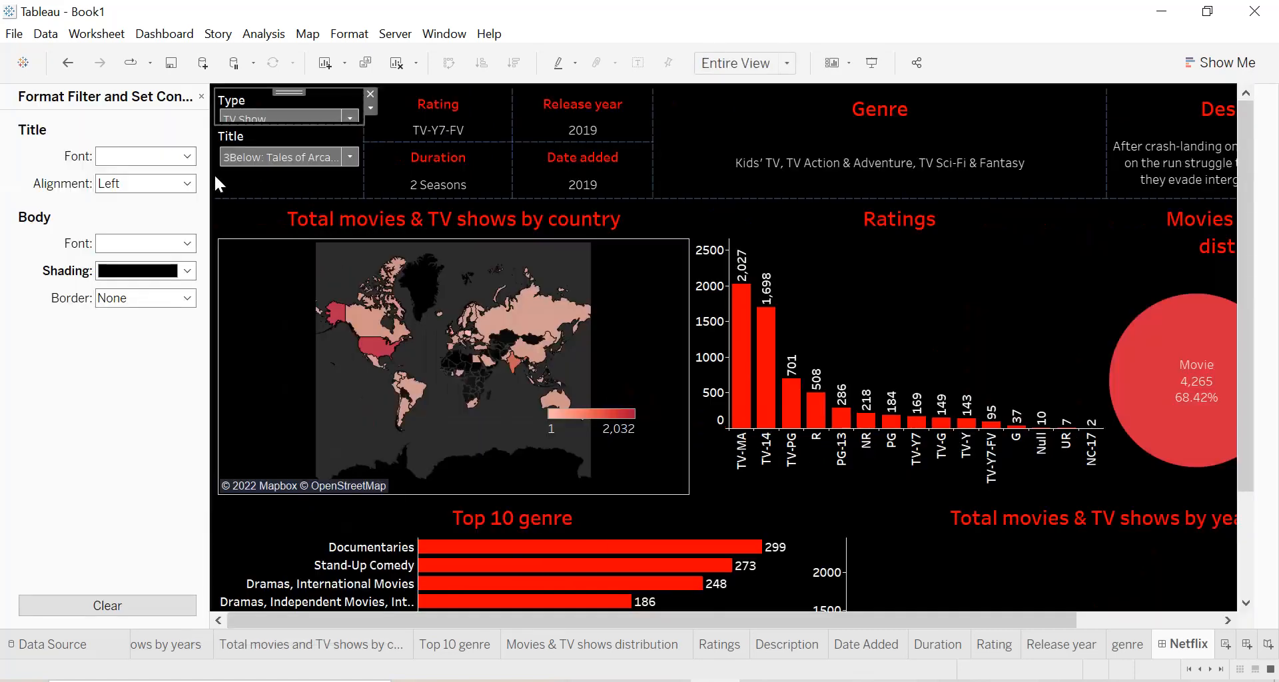
{"action": "left_click", "coordinate": [110, 182]}
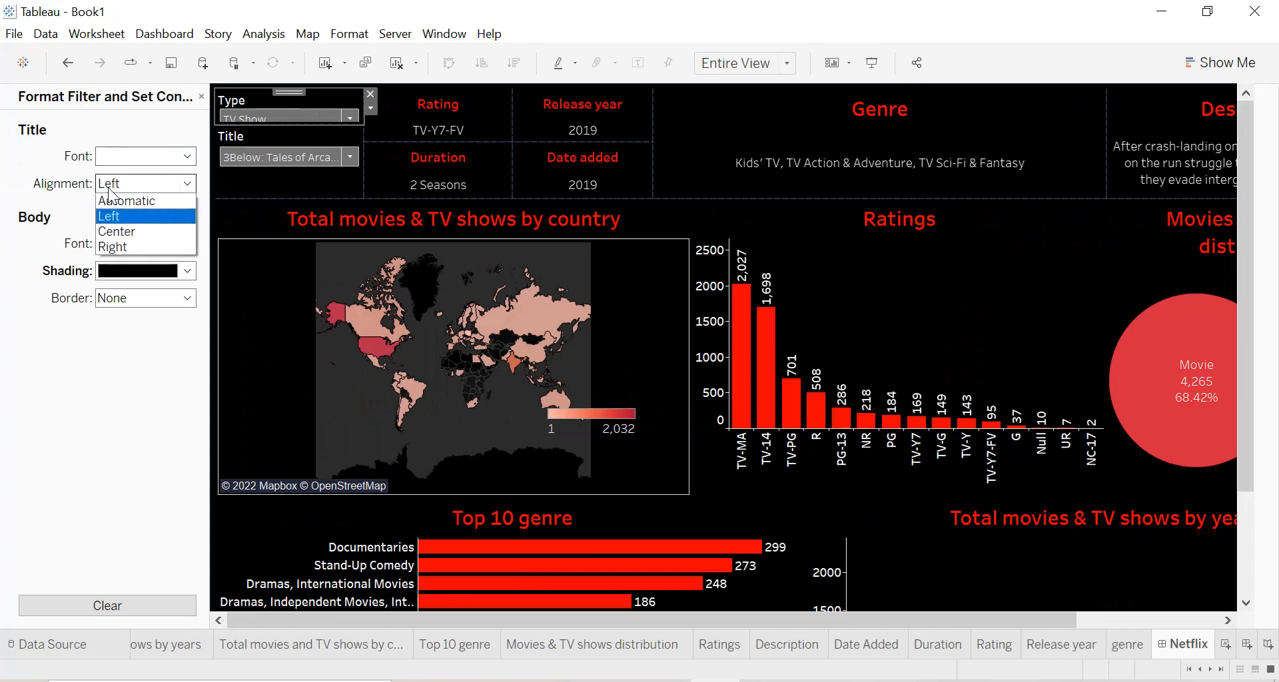
{"action": "left_click", "coordinate": [115, 231]}
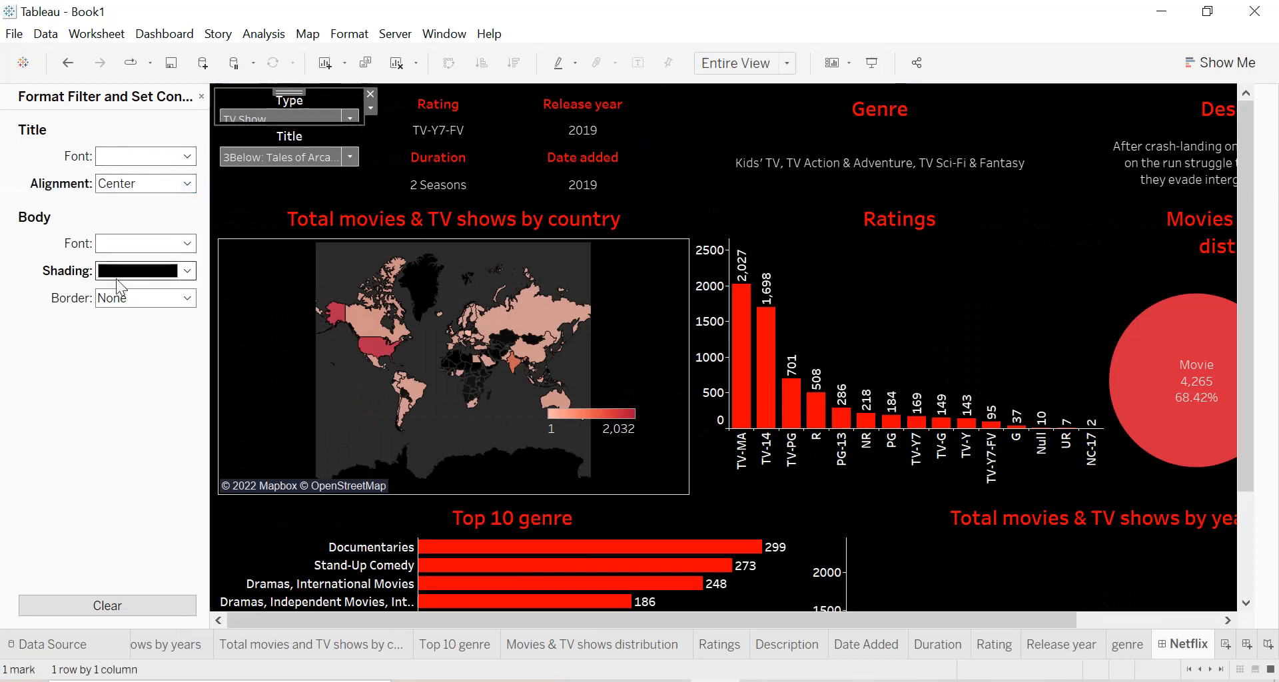
{"action": "left_click", "coordinate": [125, 239]}
{"action": "left_click", "coordinate": [86, 219]}
Change the Type filter's title text colour to red
{"action": "double_click", "coordinate": [293, 98]}
{"action": "key", "text": "ctrl+a"}
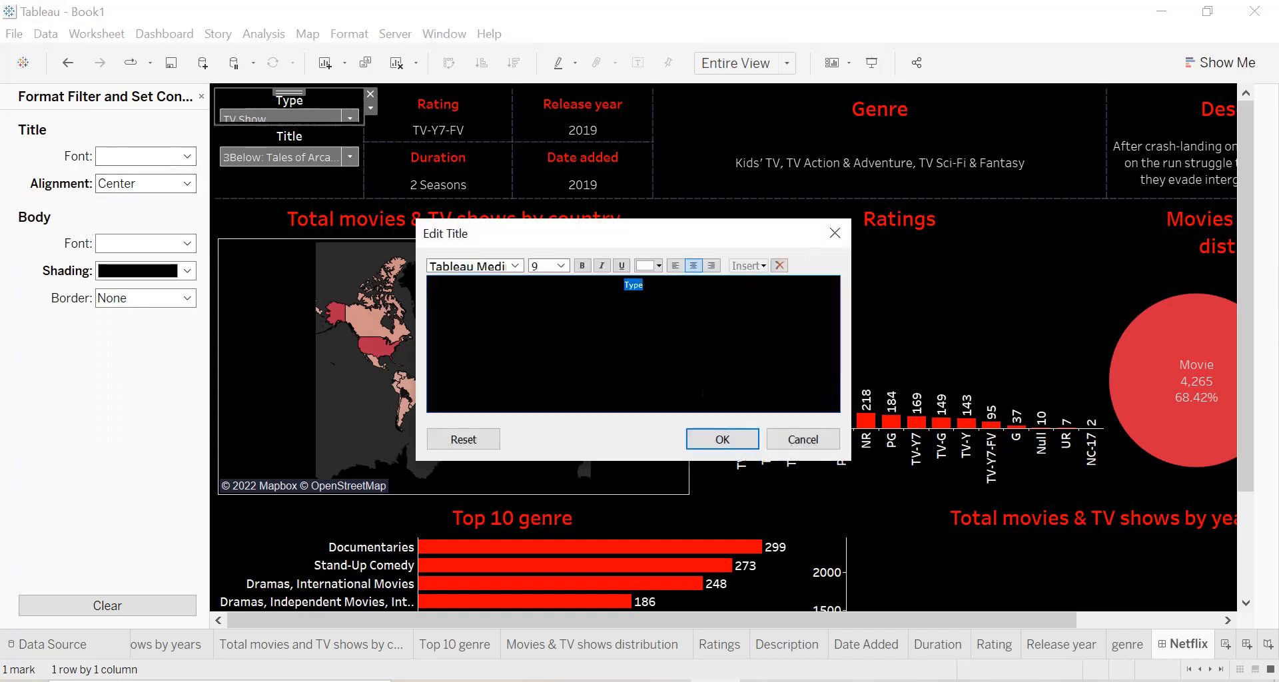
{"action": "left_click", "coordinate": [563, 265]}
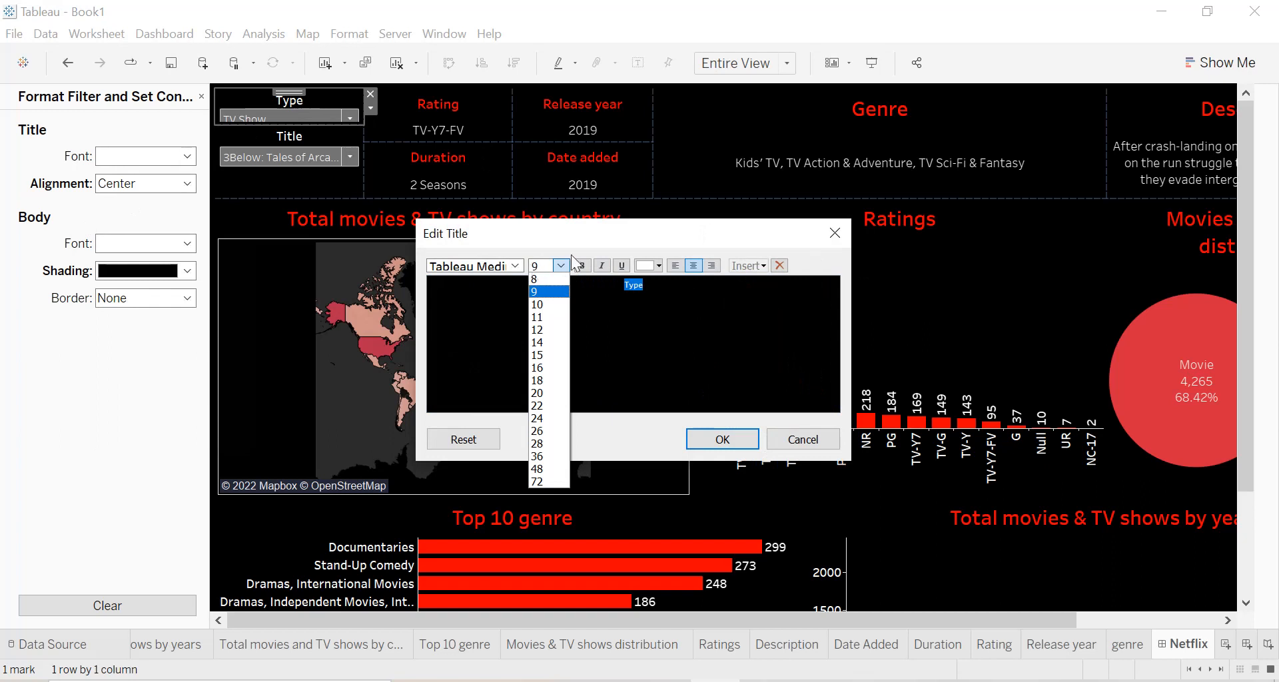
{"action": "left_click", "coordinate": [656, 266]}
{"action": "left_click", "coordinate": [647, 373]}
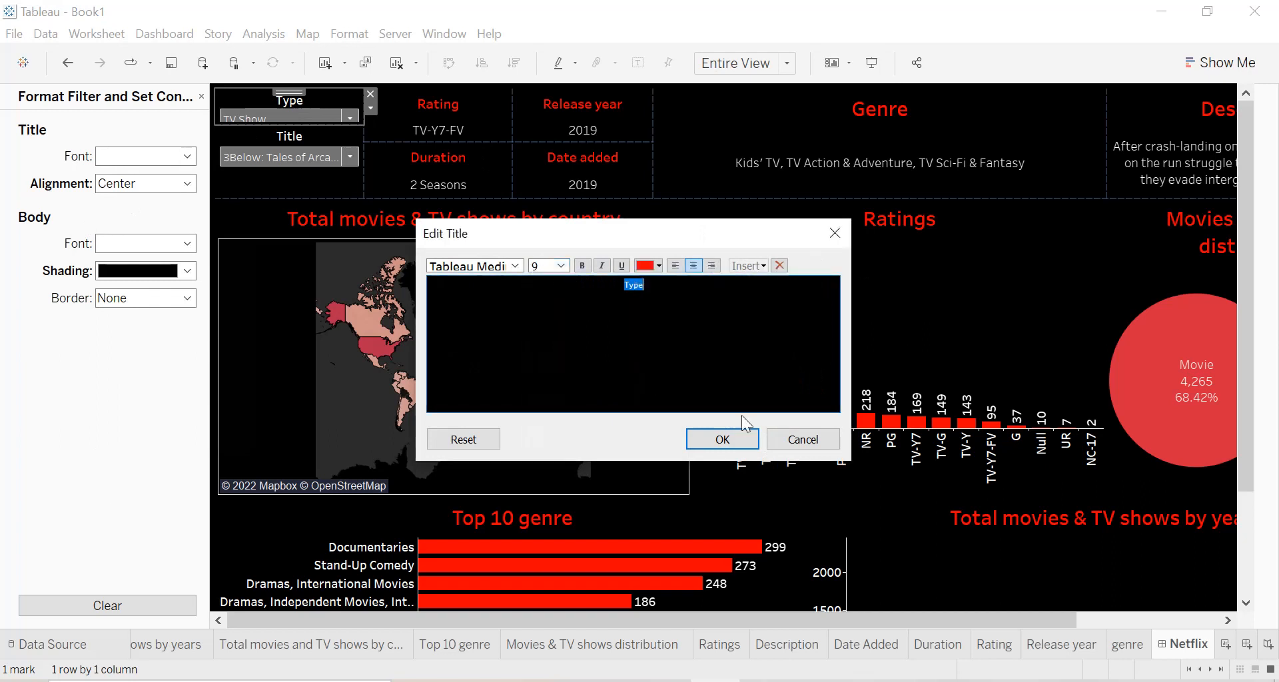
{"action": "left_click", "coordinate": [730, 438]}
Change the Title filter's title text colour to red
{"action": "left_click", "coordinate": [290, 142]}
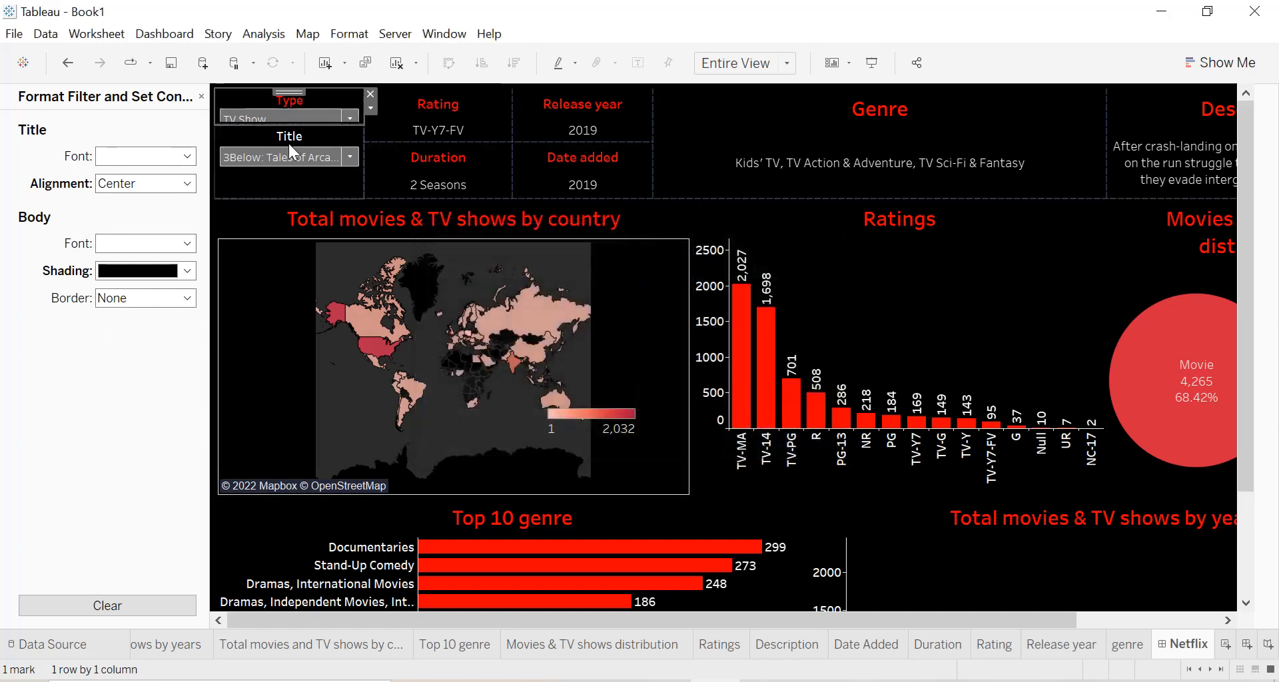
{"action": "left_click", "coordinate": [368, 144]}
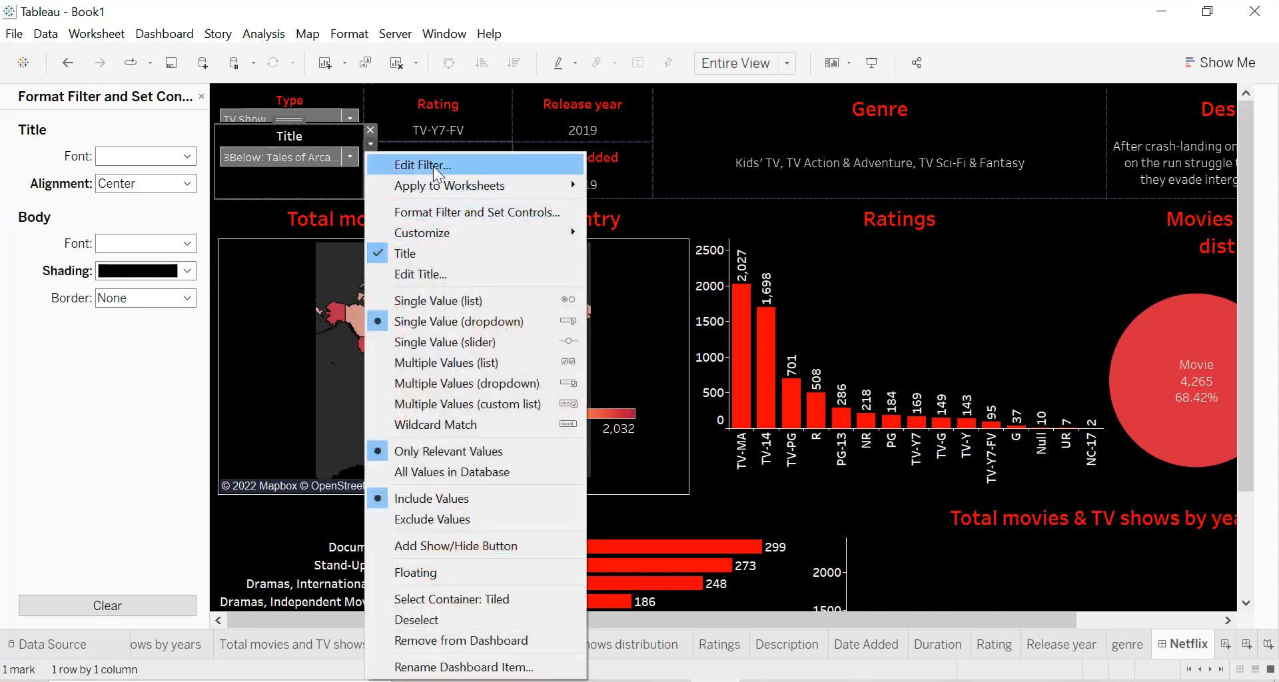
{"action": "left_click", "coordinate": [421, 274]}
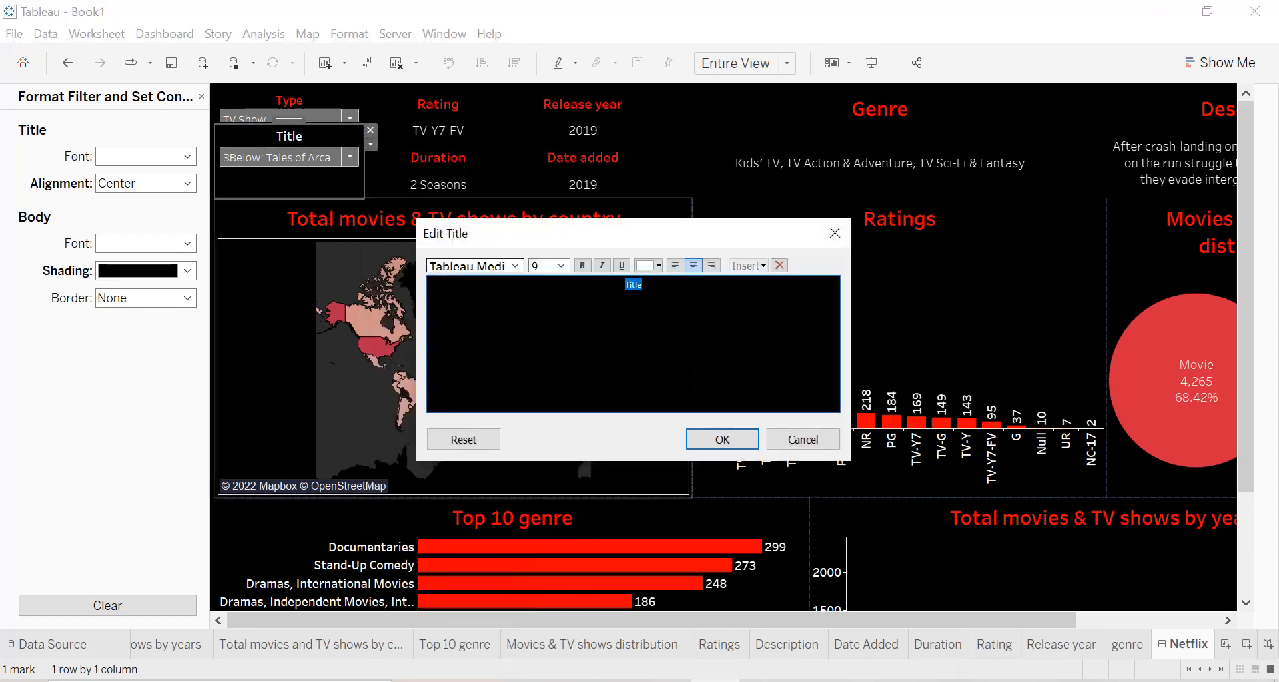
{"action": "left_click", "coordinate": [651, 265]}
{"action": "left_click", "coordinate": [643, 377]}
{"action": "left_click", "coordinate": [723, 439]}
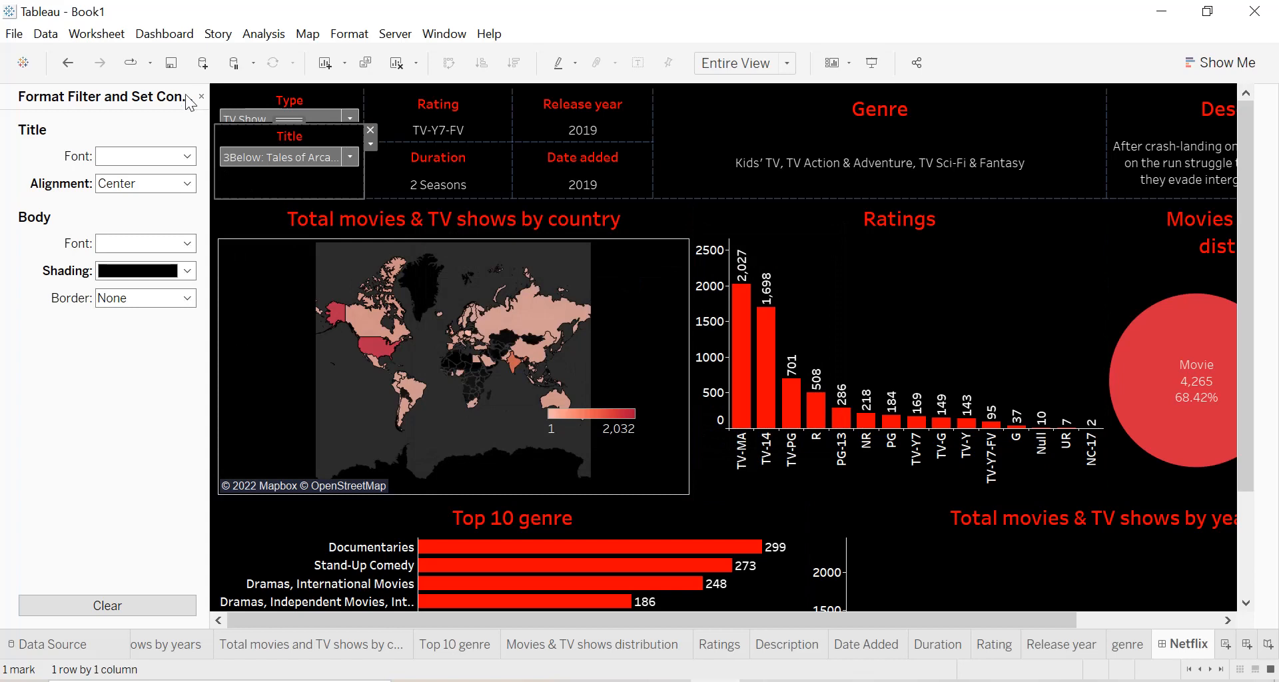
Close the filter formatting options and make the Type filter taller so its drop-down fits above the Title filter
{"action": "left_click", "coordinate": [202, 98]}
{"action": "left_click", "coordinate": [202, 97]}
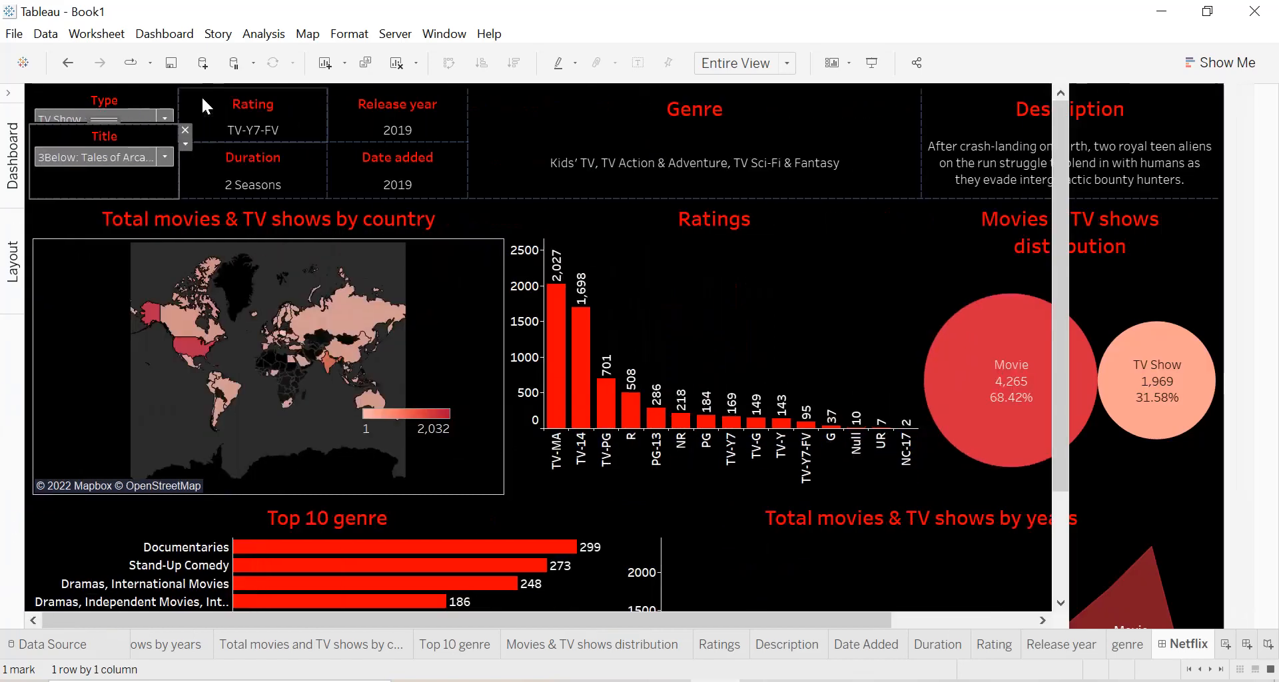
{"action": "left_click_drag", "start_coordinate": [124, 141], "coordinate": [124, 159]}
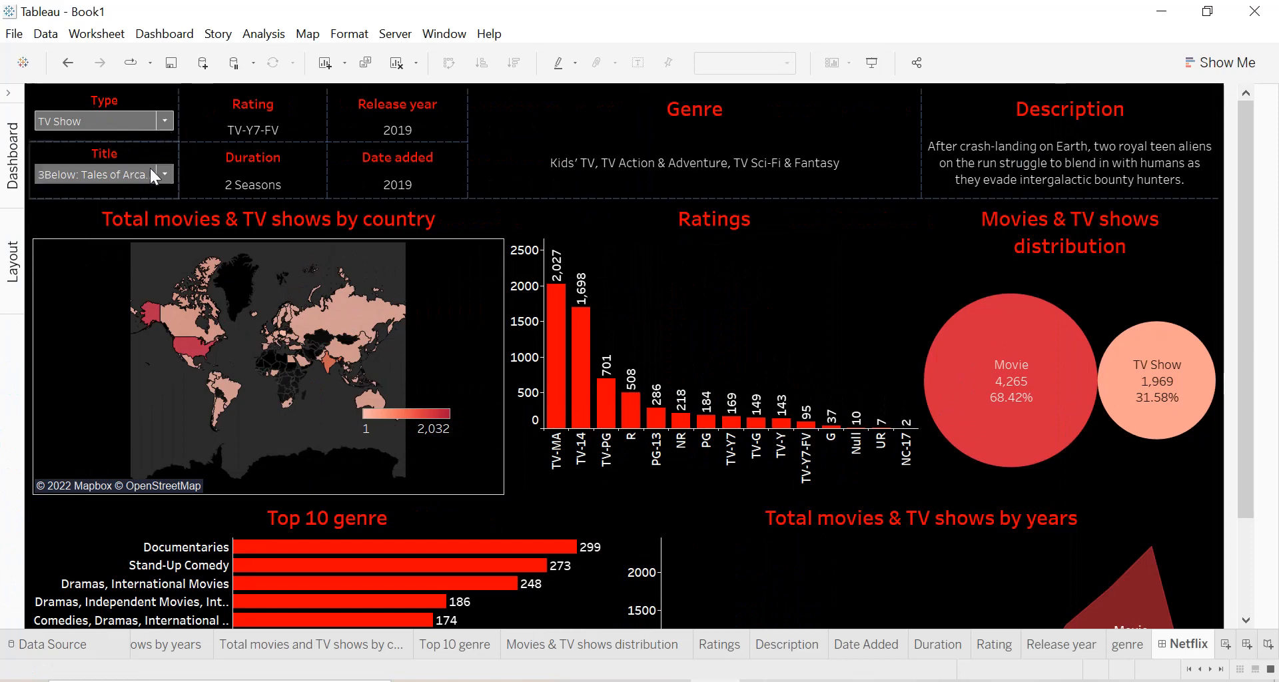
Filter the title details to the type Movie and the title 2,215
{"action": "left_click", "coordinate": [164, 121]}
{"action": "left_click", "coordinate": [91, 140]}
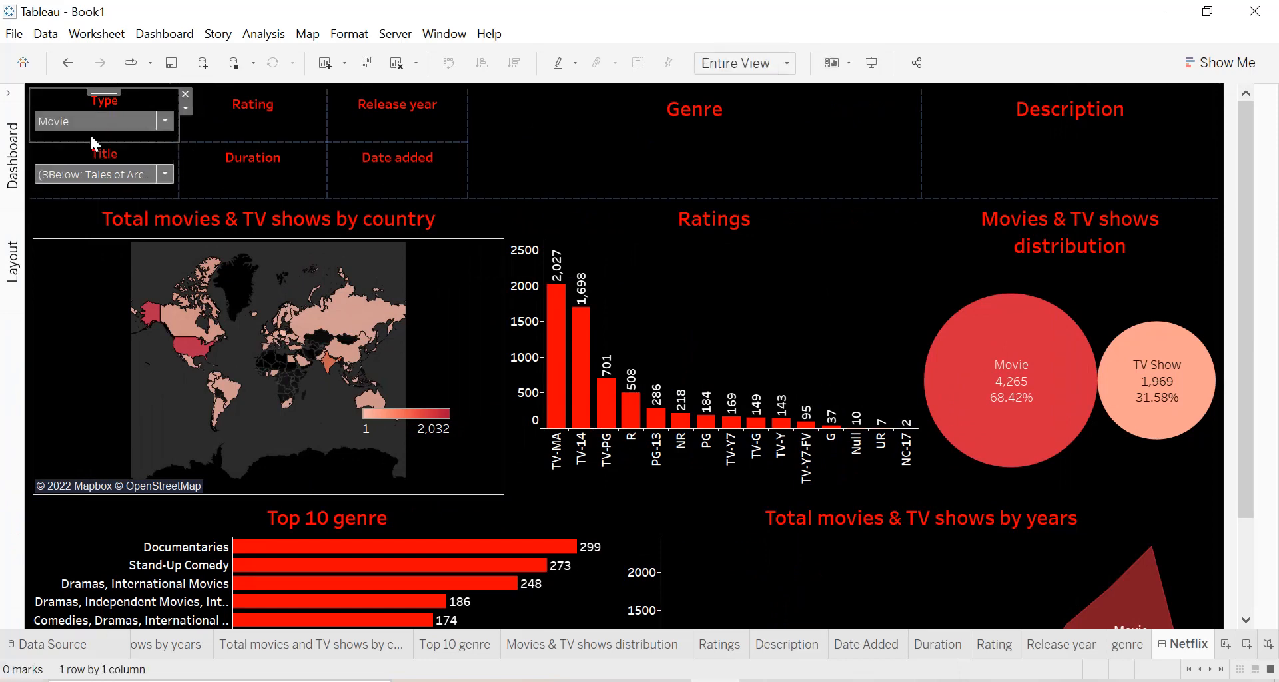
{"action": "left_click", "coordinate": [99, 173]}
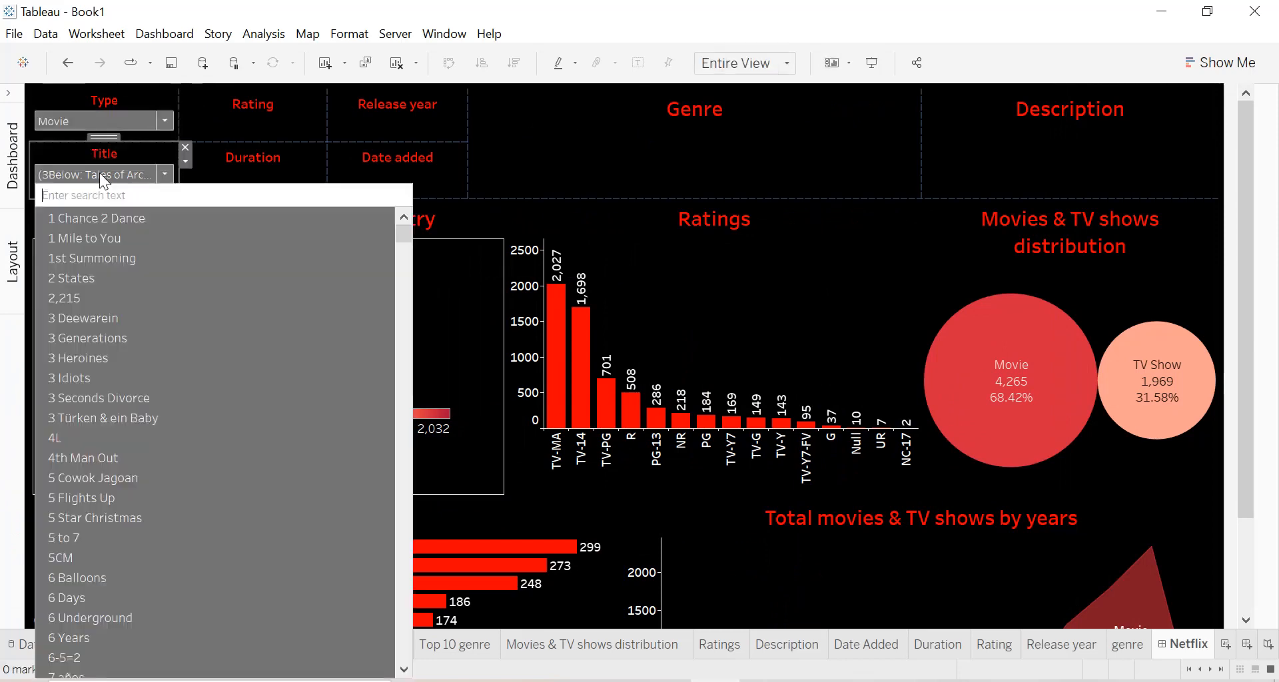
{"action": "left_click", "coordinate": [89, 296]}
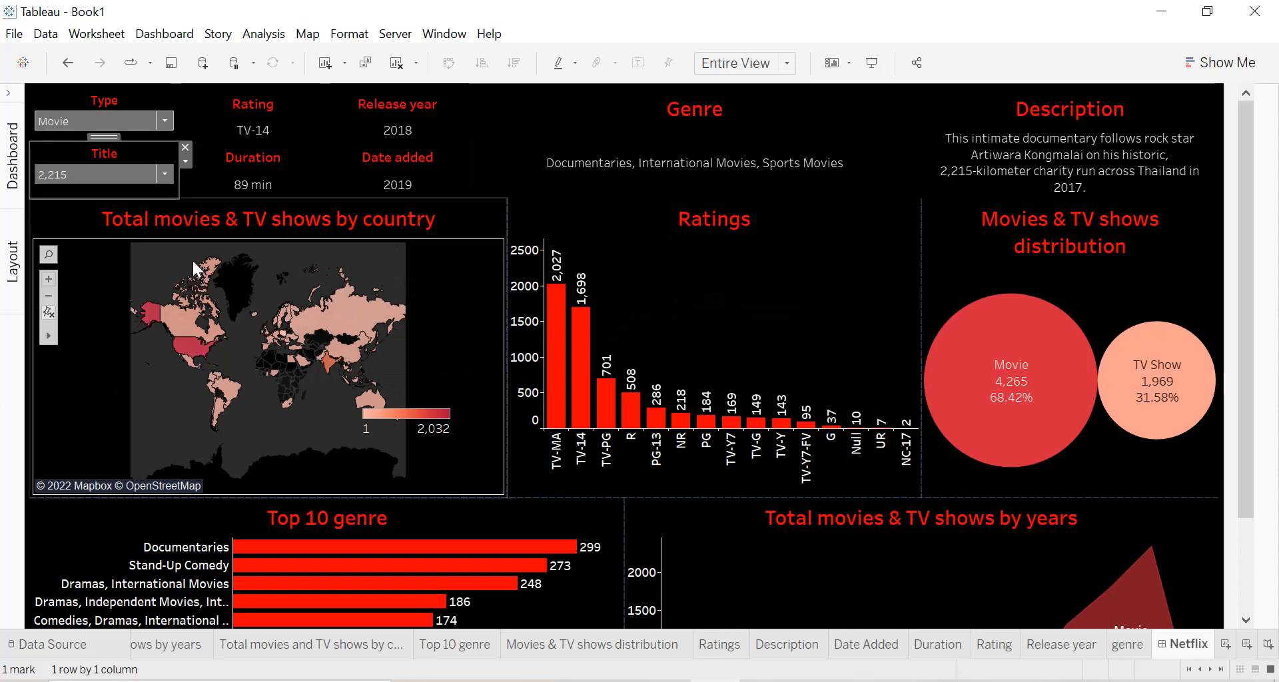
Move the map's floating colour legend into the map's lower-right corner
{"action": "left_click", "coordinate": [394, 415]}
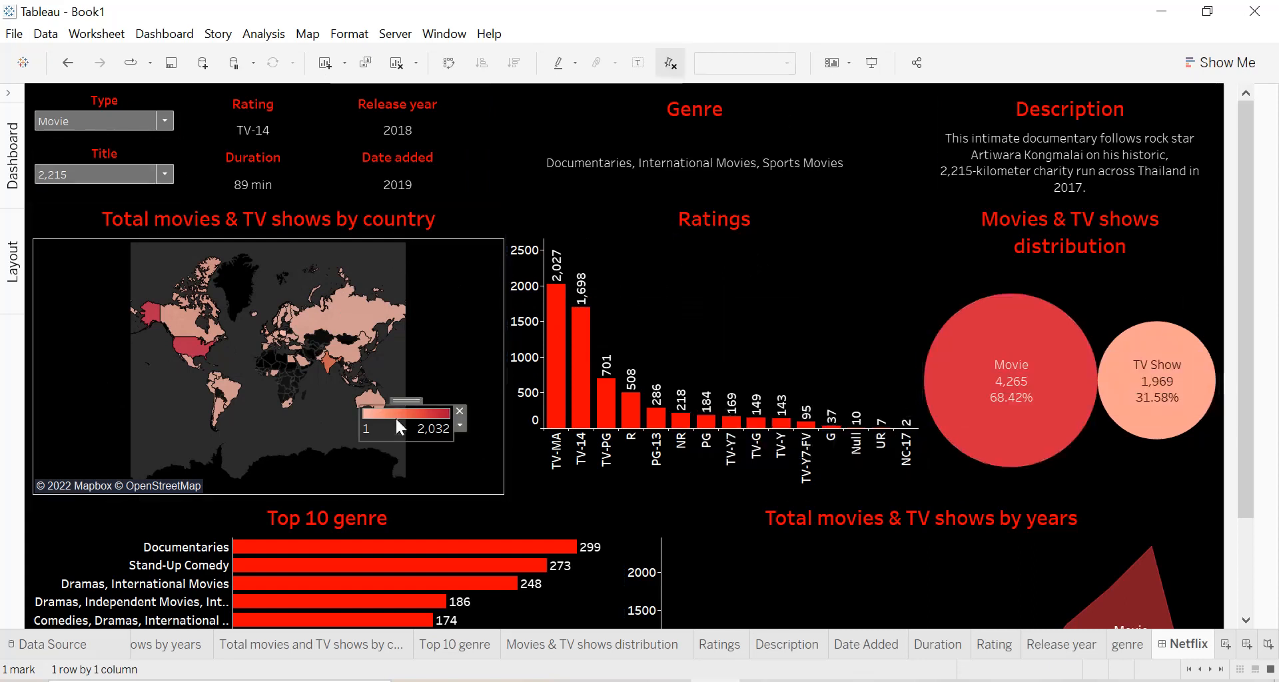
{"action": "left_click_drag", "start_coordinate": [408, 398], "coordinate": [459, 447]}
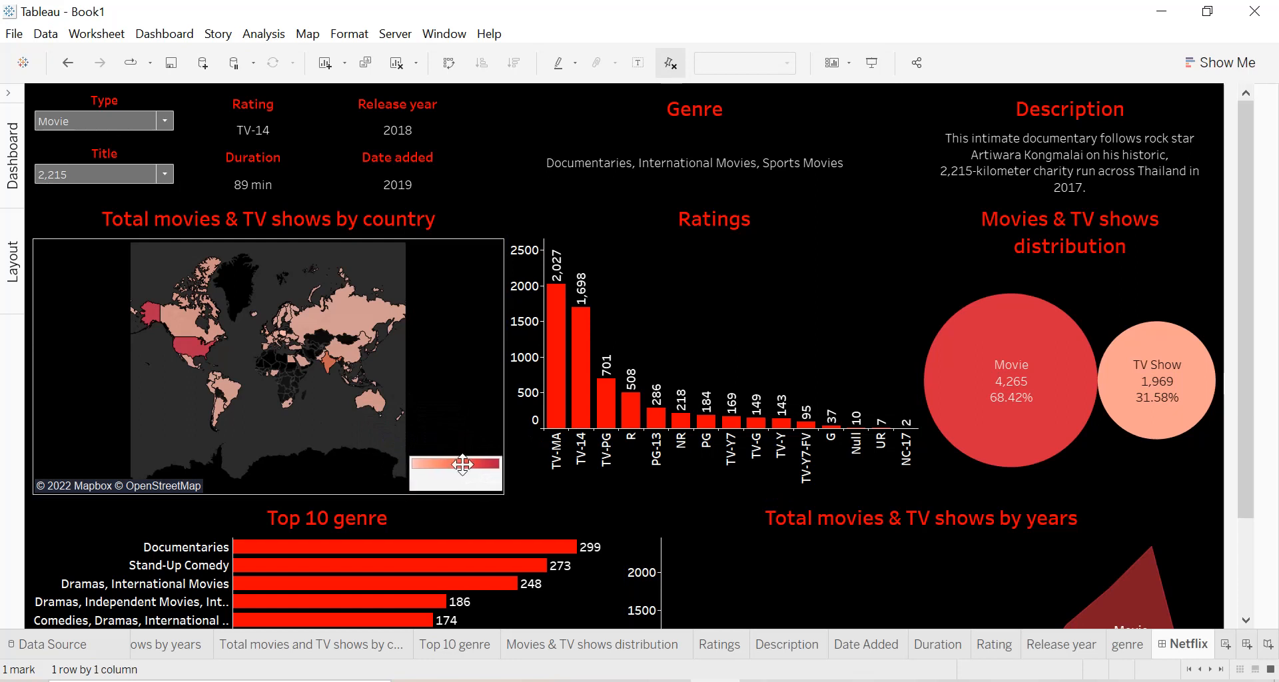
{"action": "left_click", "coordinate": [536, 488]}
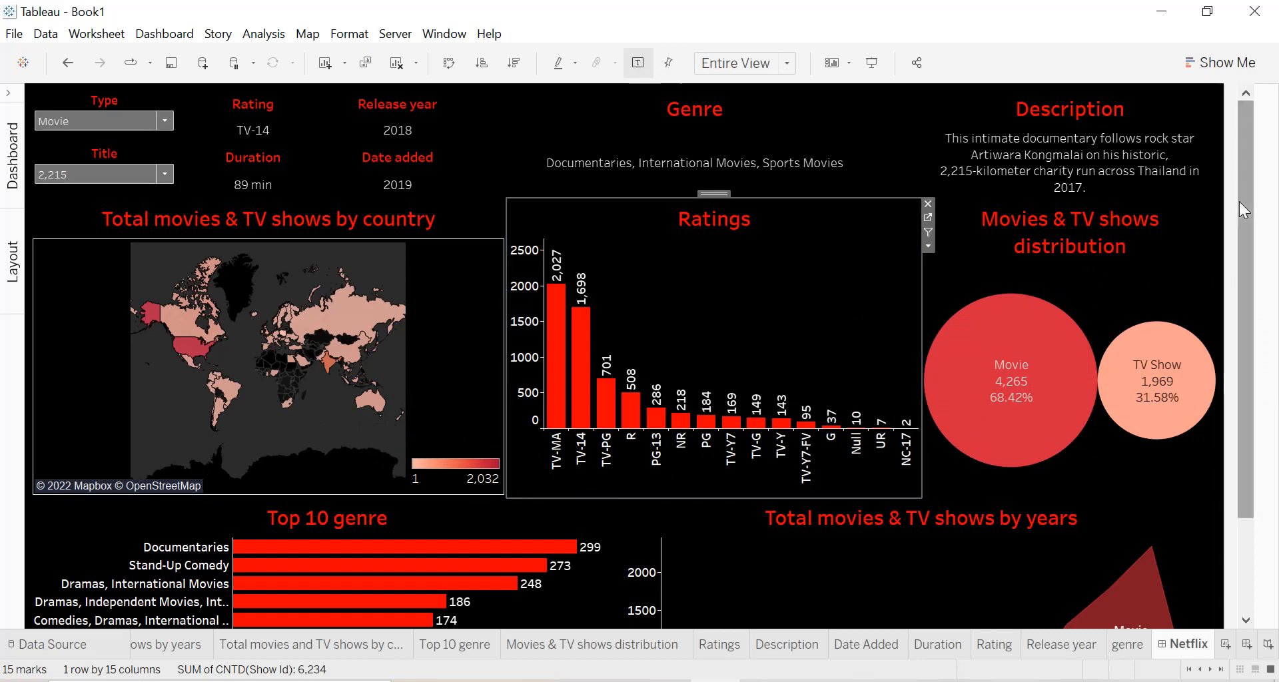
Widen the genre label area of the Top 10 genre chart so more of the long genre names fits
{"action": "left_click_drag", "start_coordinate": [1242, 199], "coordinate": [1245, 292]}
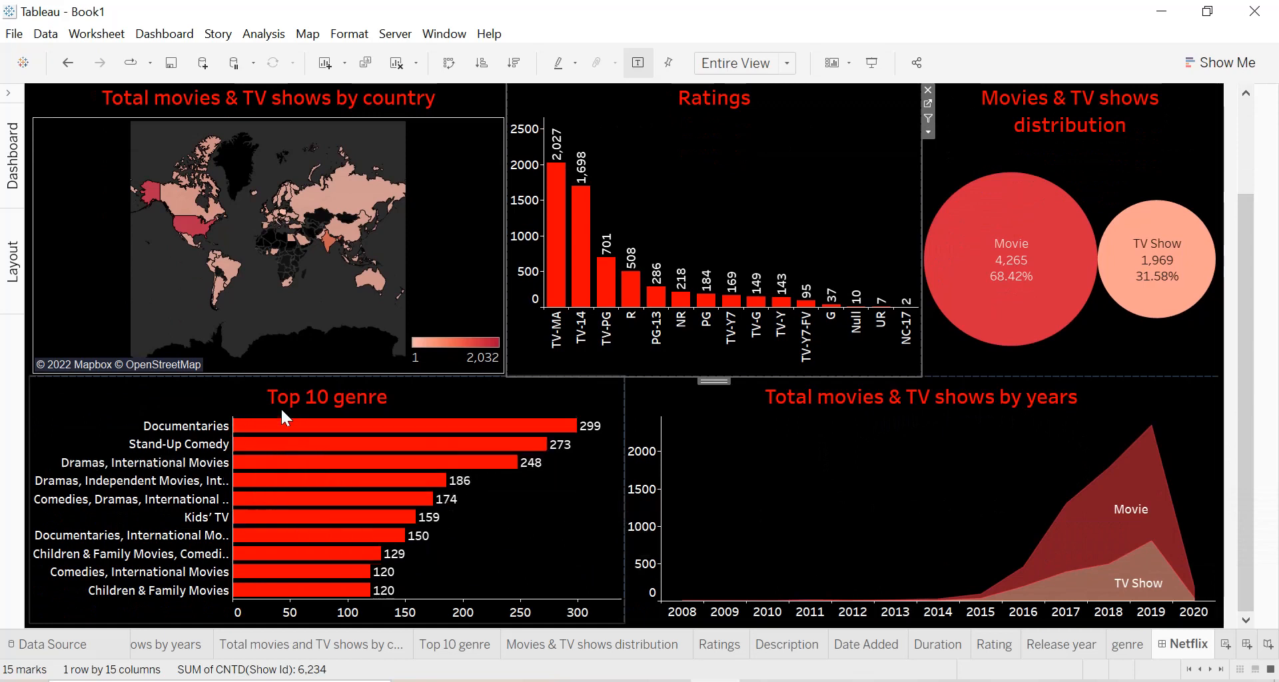
{"action": "left_click_drag", "start_coordinate": [233, 487], "coordinate": [275, 486]}
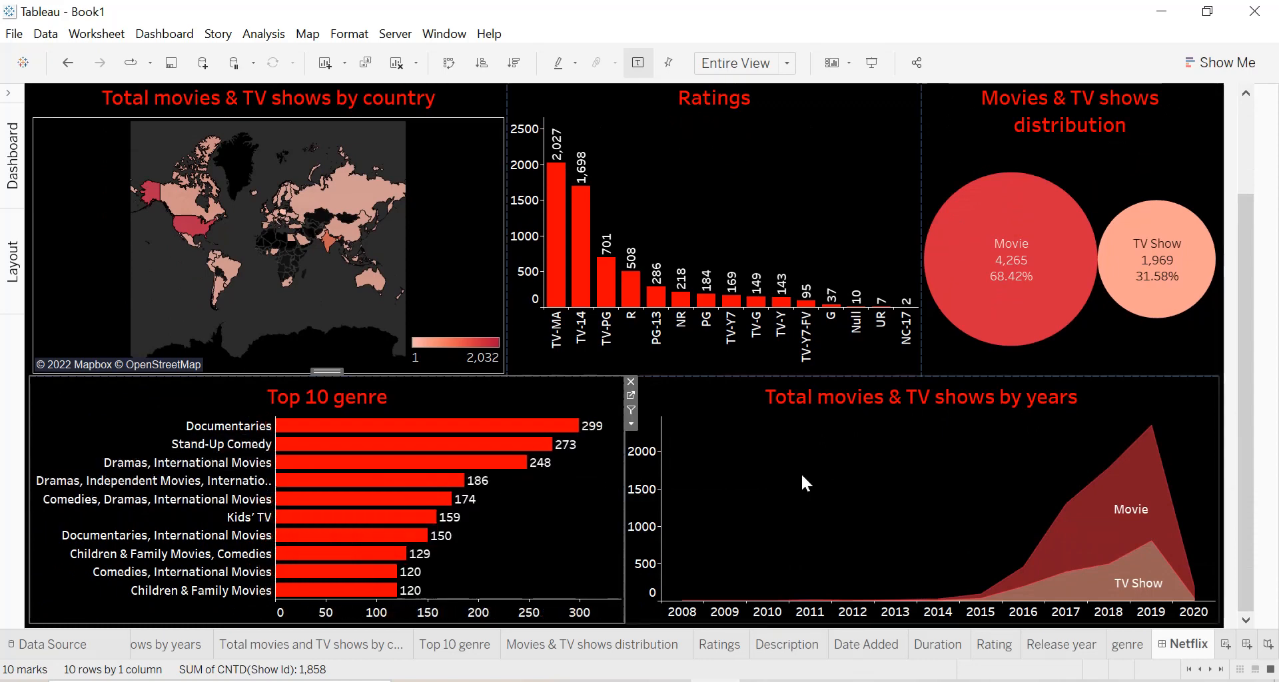
{"action": "left_click_drag", "start_coordinate": [1253, 426], "coordinate": [1258, 274]}
{"action": "mouse_move", "coordinate": [511, 158]}
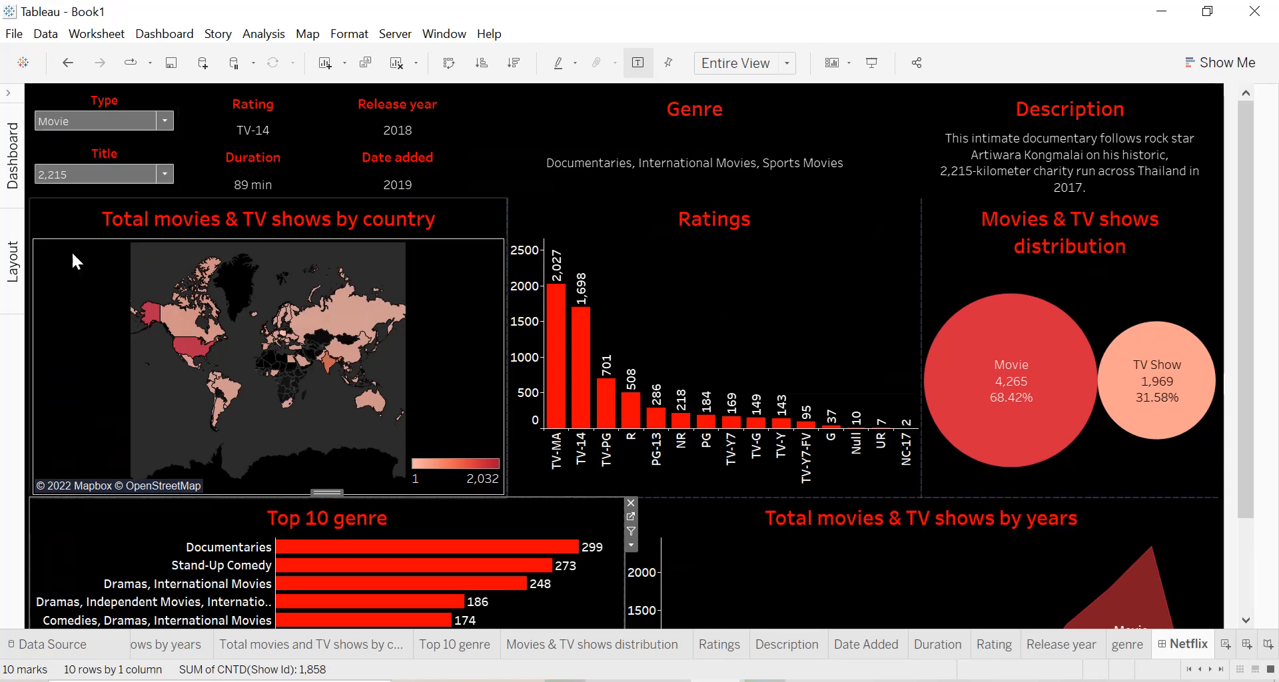
Insert the image netflix.jpg, fitted and centered, as a tiled object between the country map and the Ratings chart
{"action": "left_click", "coordinate": [15, 106]}
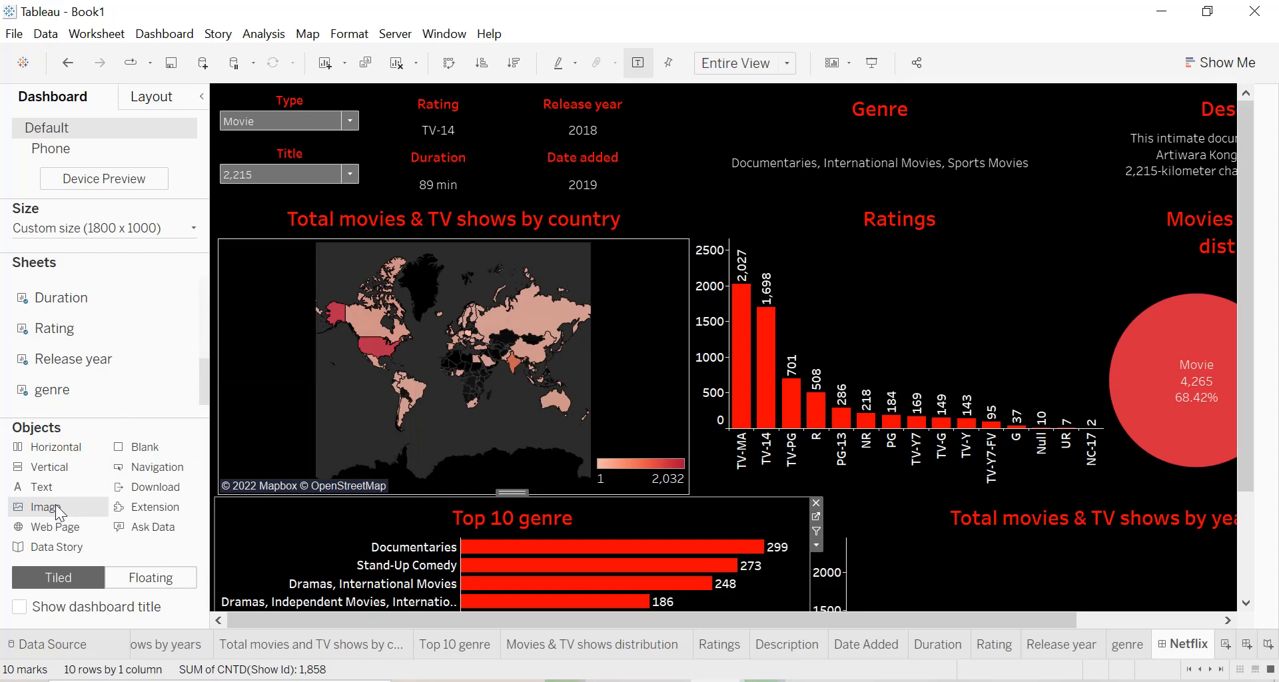
{"action": "left_click_drag", "start_coordinate": [59, 513], "coordinate": [600, 367]}
{"action": "left_click", "coordinate": [467, 289]}
{"action": "left_click", "coordinate": [467, 309]}
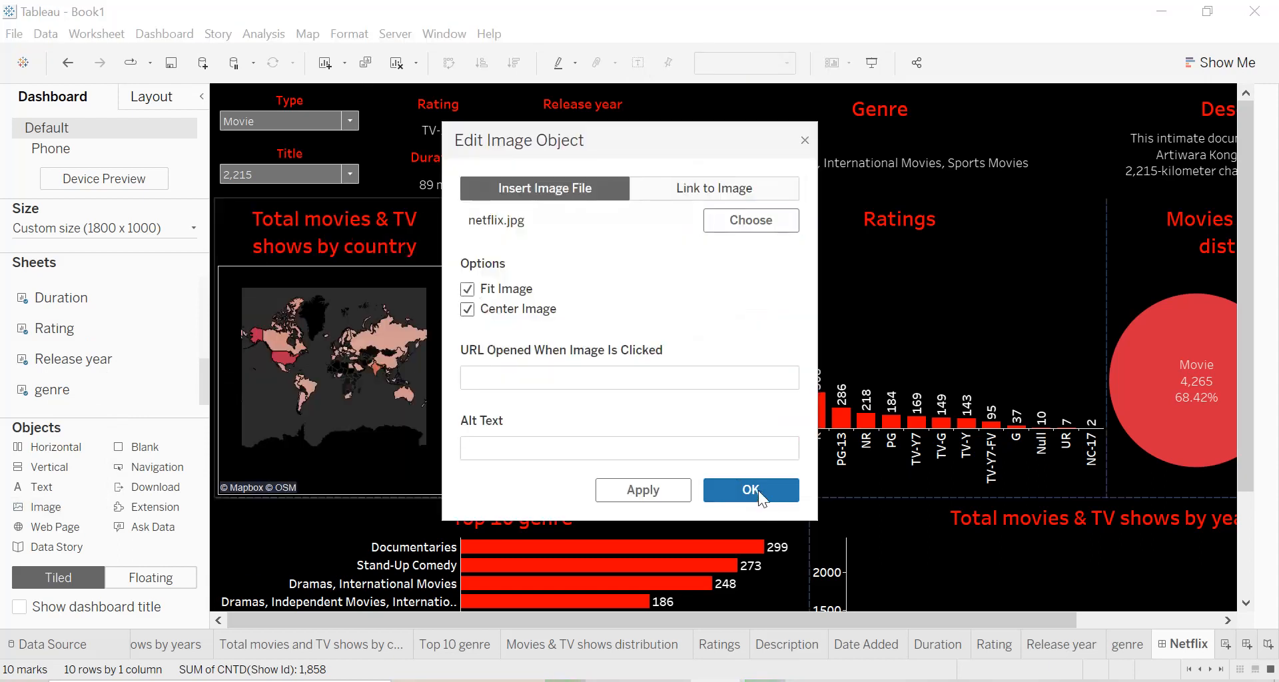
{"action": "left_click", "coordinate": [680, 491]}
{"action": "left_click", "coordinate": [755, 490]}
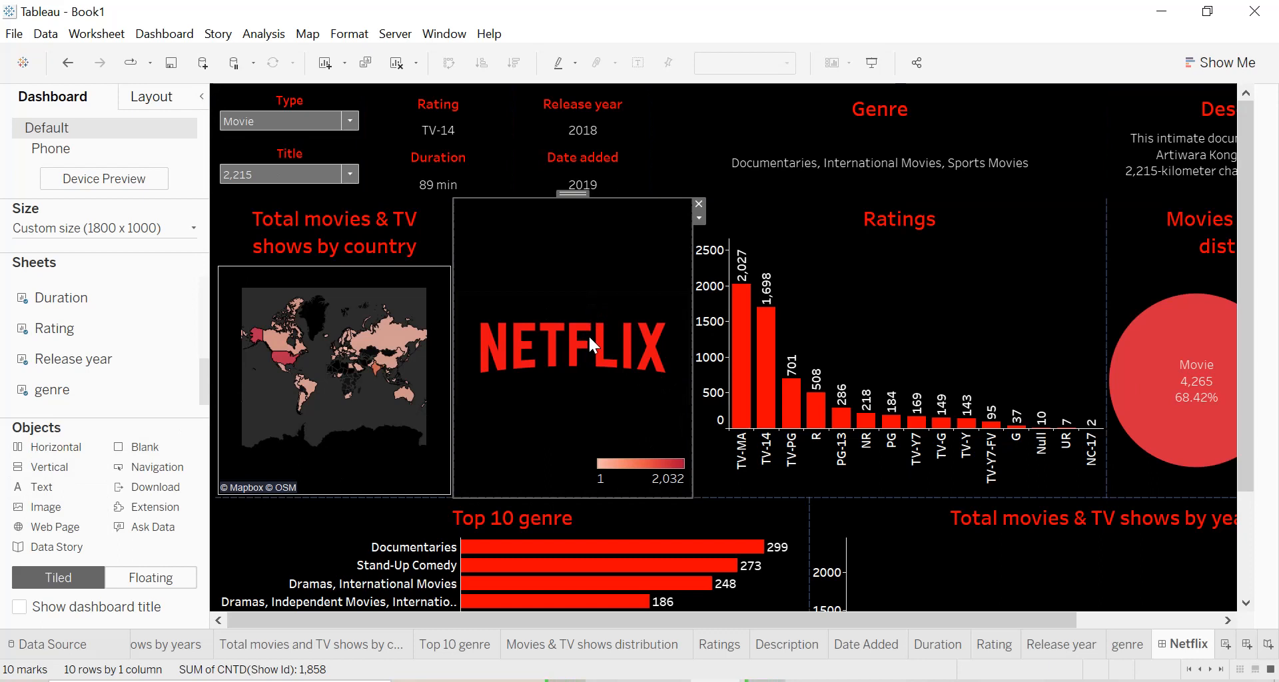
Move the Netflix logo into the detail strip, between the Release year and Date added column and the Genre tile
{"action": "left_click", "coordinate": [698, 217]}
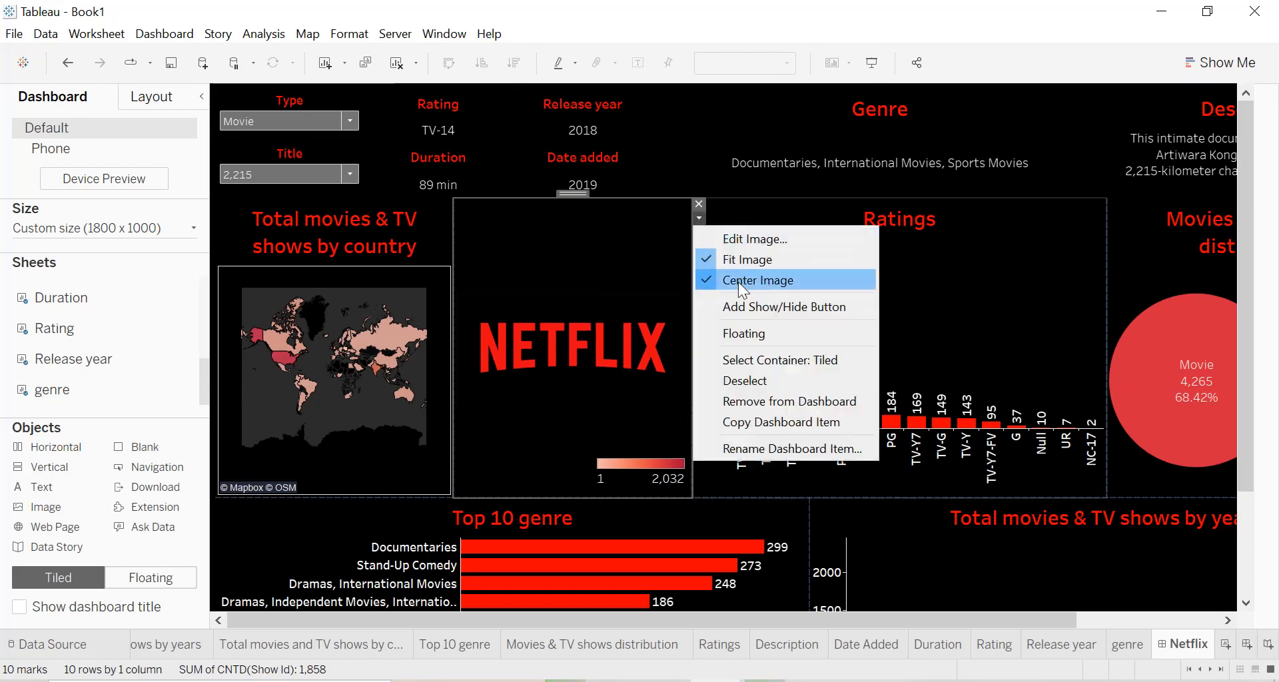
{"action": "left_click", "coordinate": [200, 91]}
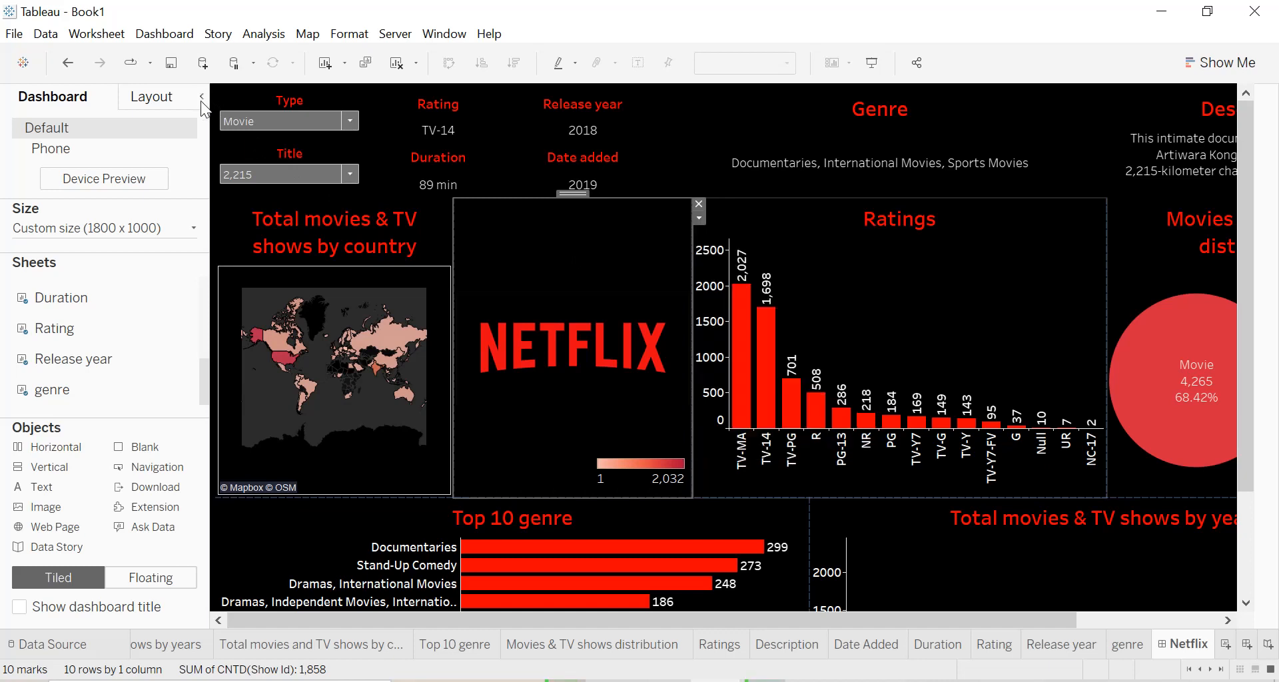
{"action": "left_click", "coordinate": [201, 97]}
{"action": "left_click_drag", "start_coordinate": [388, 194], "coordinate": [507, 142]}
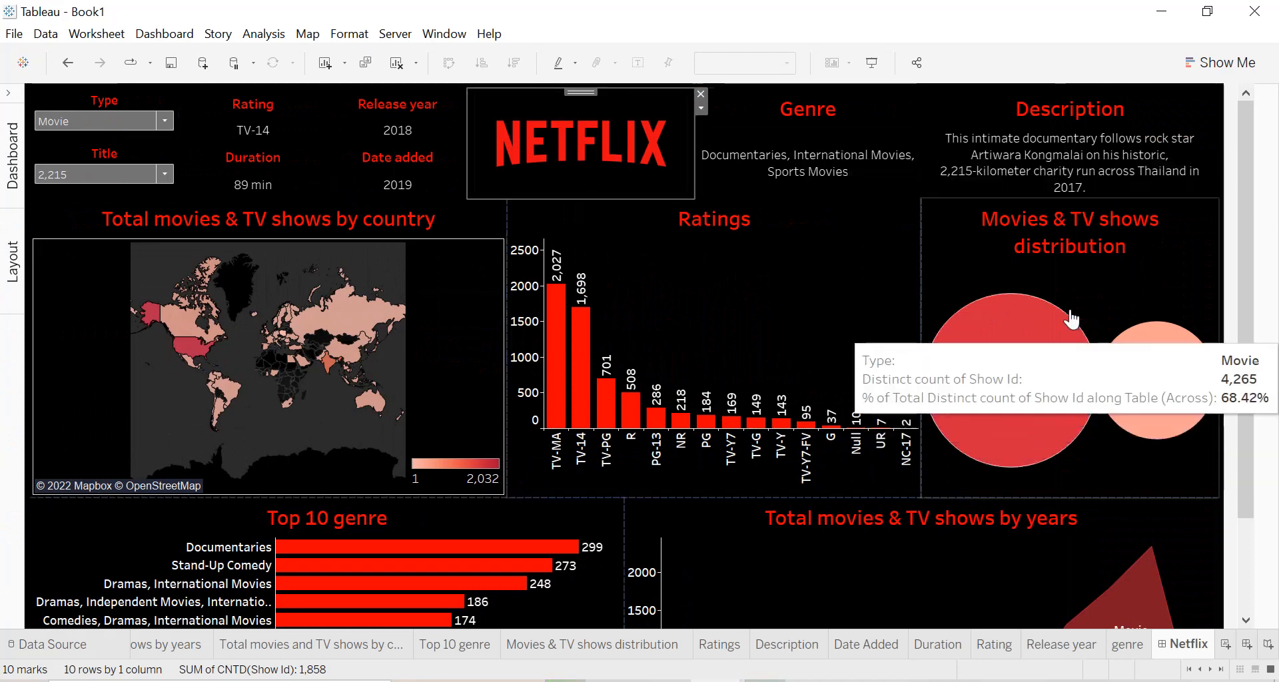
Look over the finished dashboard and export it as the image Netflix.png
{"action": "left_click_drag", "start_coordinate": [1265, 263], "coordinate": [1262, 182]}
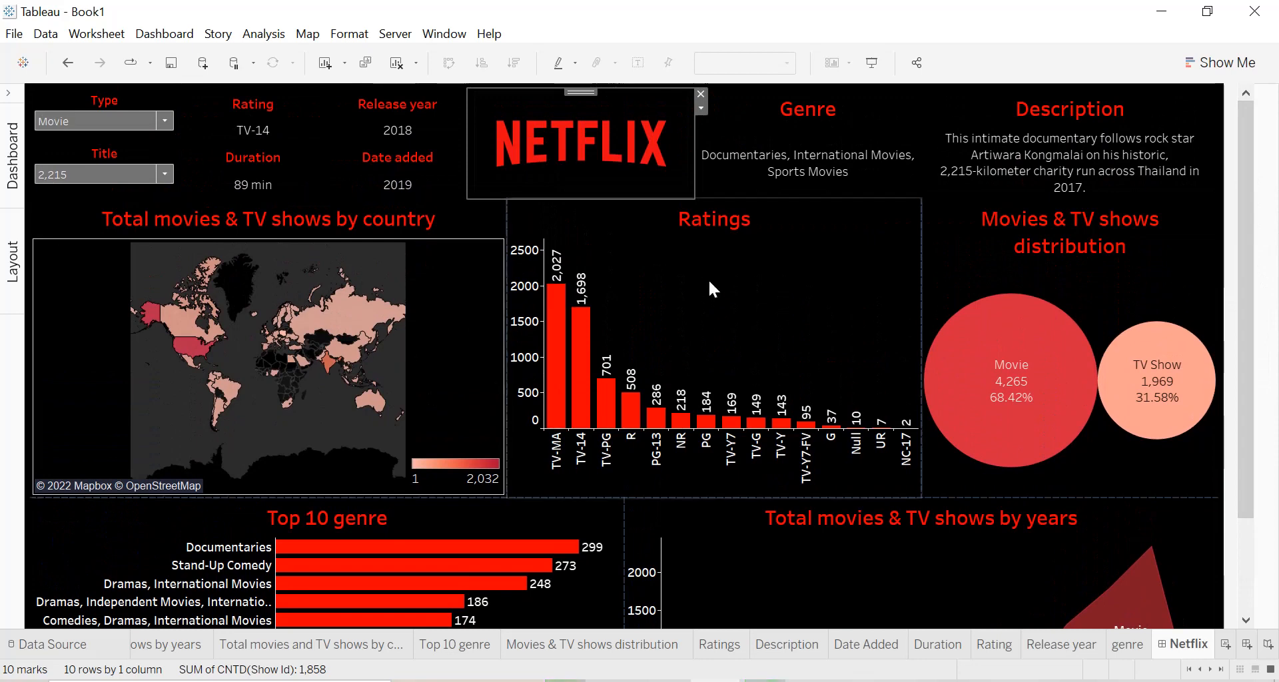
{"action": "scroll", "coordinate": [1097, 266], "scroll_direction": "down", "scroll_amount": 1}
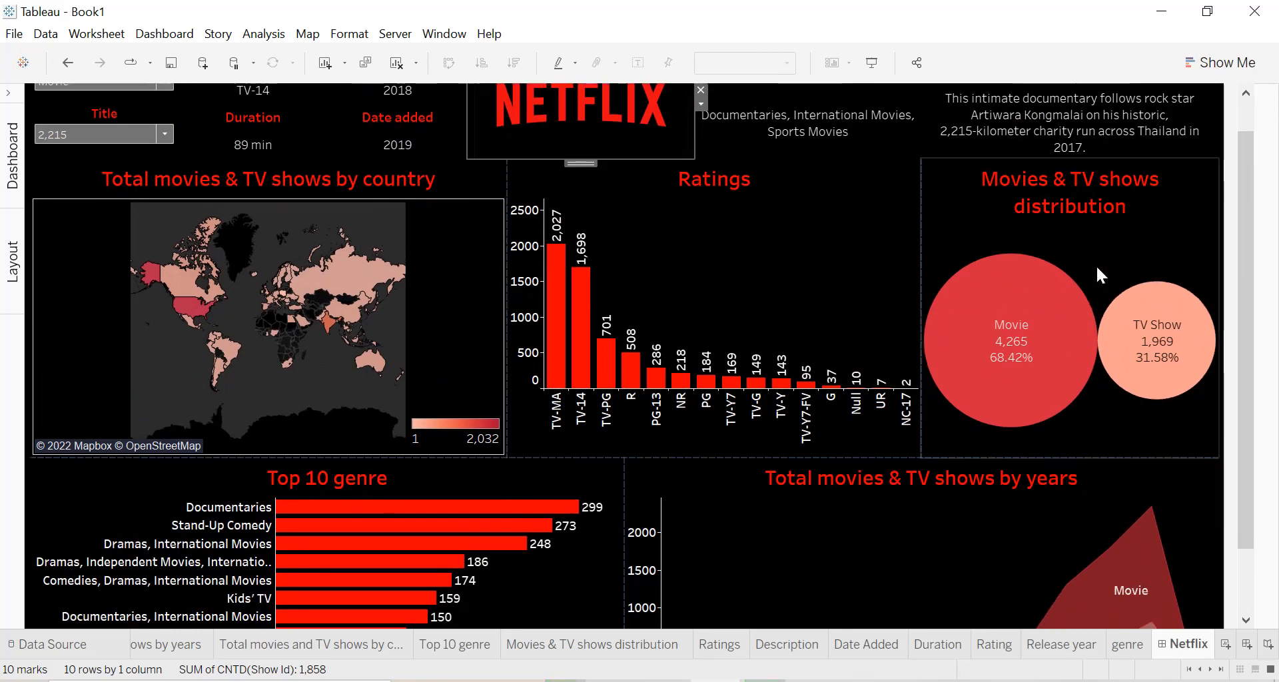
{"action": "scroll", "coordinate": [1097, 265], "scroll_direction": "down", "scroll_amount": 2}
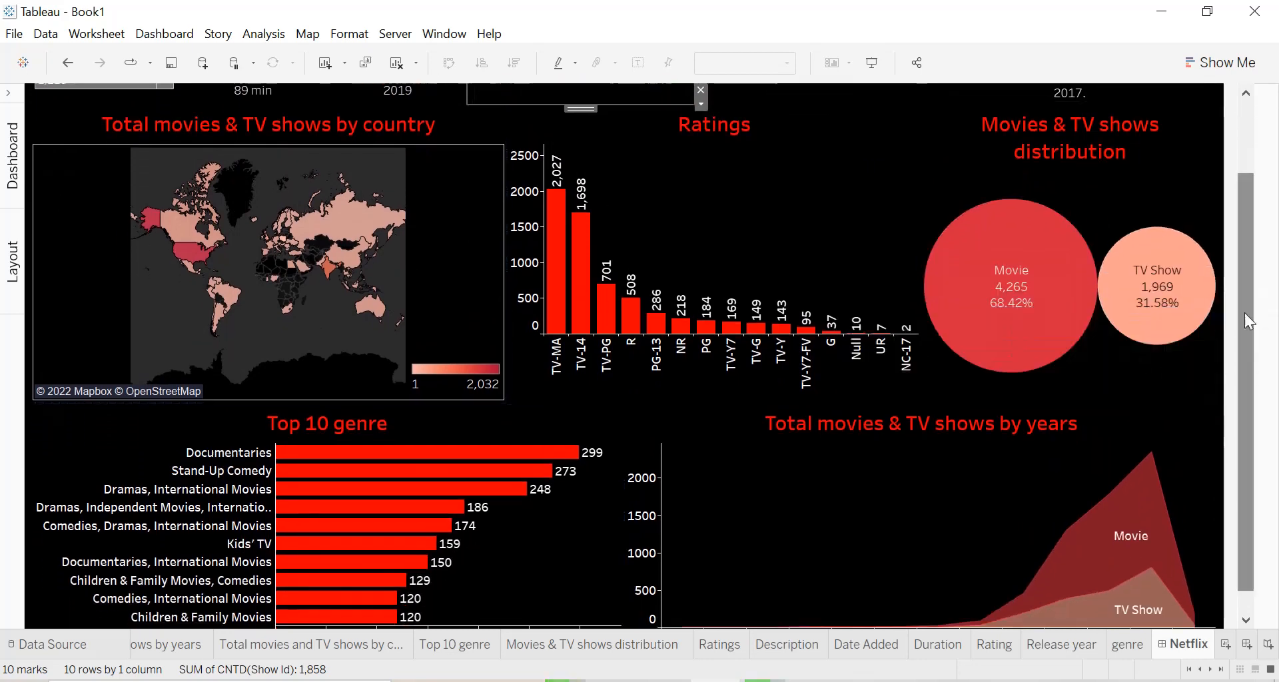
{"action": "left_click_drag", "start_coordinate": [1248, 321], "coordinate": [1249, 225]}
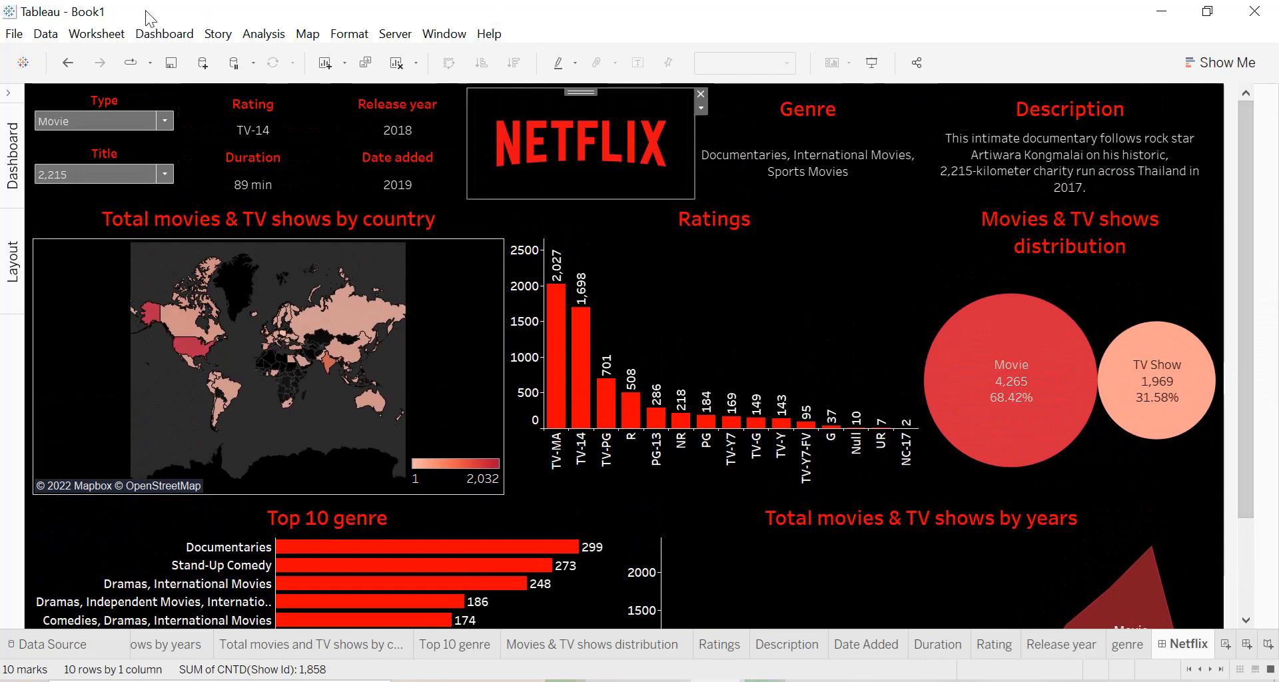
{"action": "left_click", "coordinate": [179, 35]}
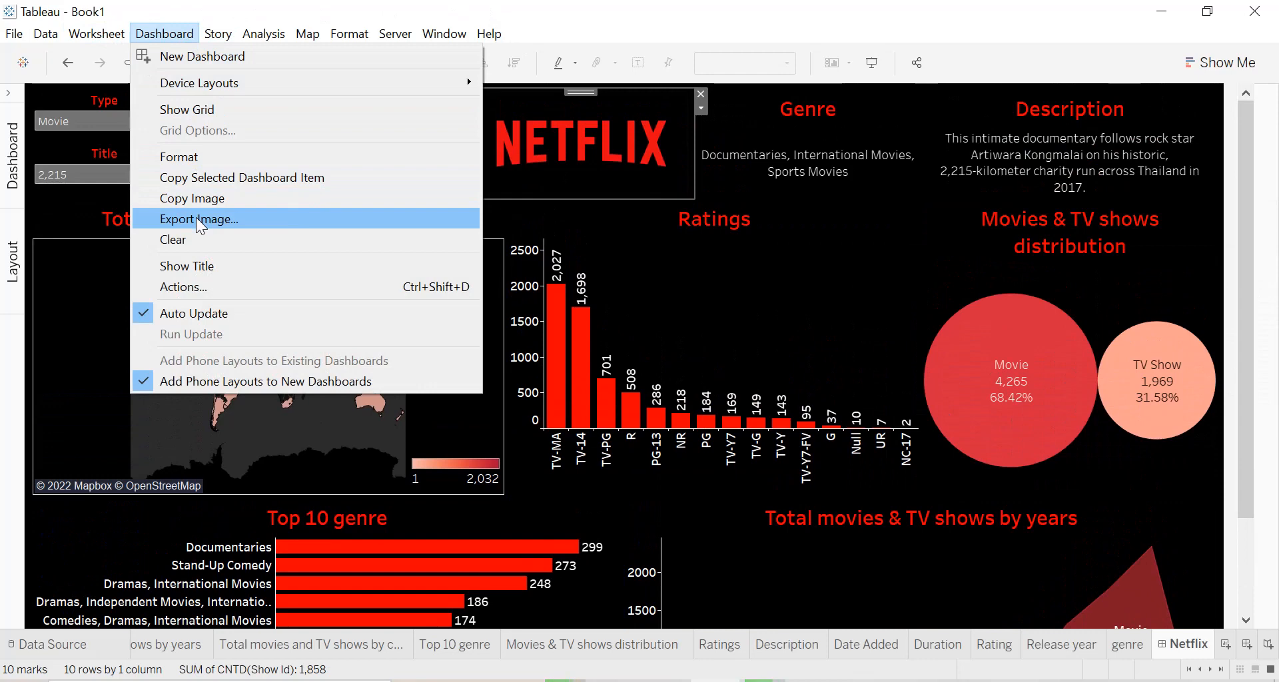
{"action": "left_click", "coordinate": [196, 217]}
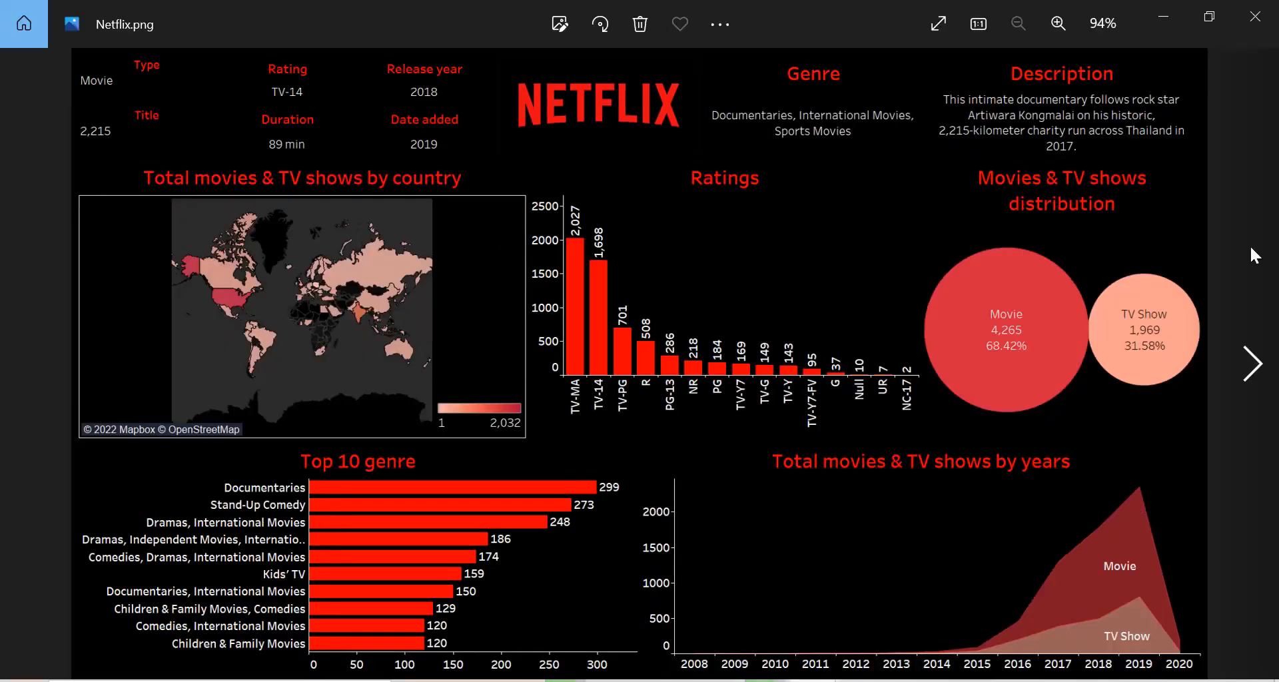